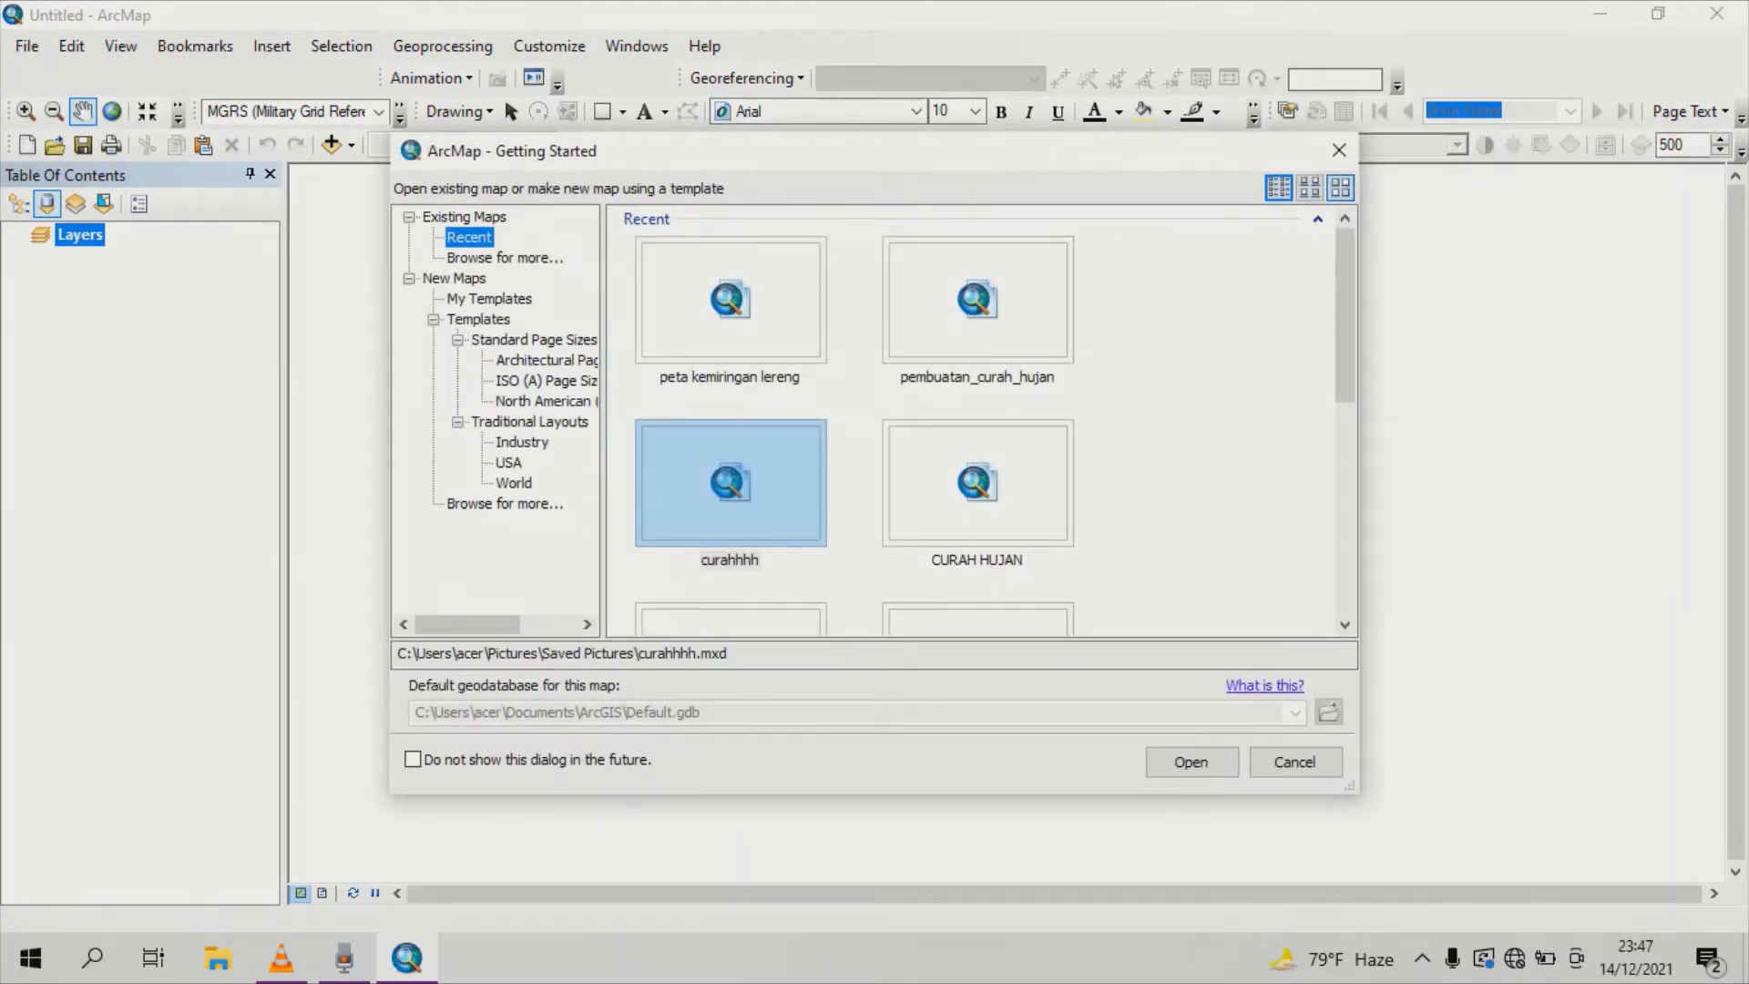
Dismiss the startup dialog and browse to the folder "data curah hujan indo 2020" for adding data to the map.
{"action": "left_click", "coordinate": [1338, 149]}
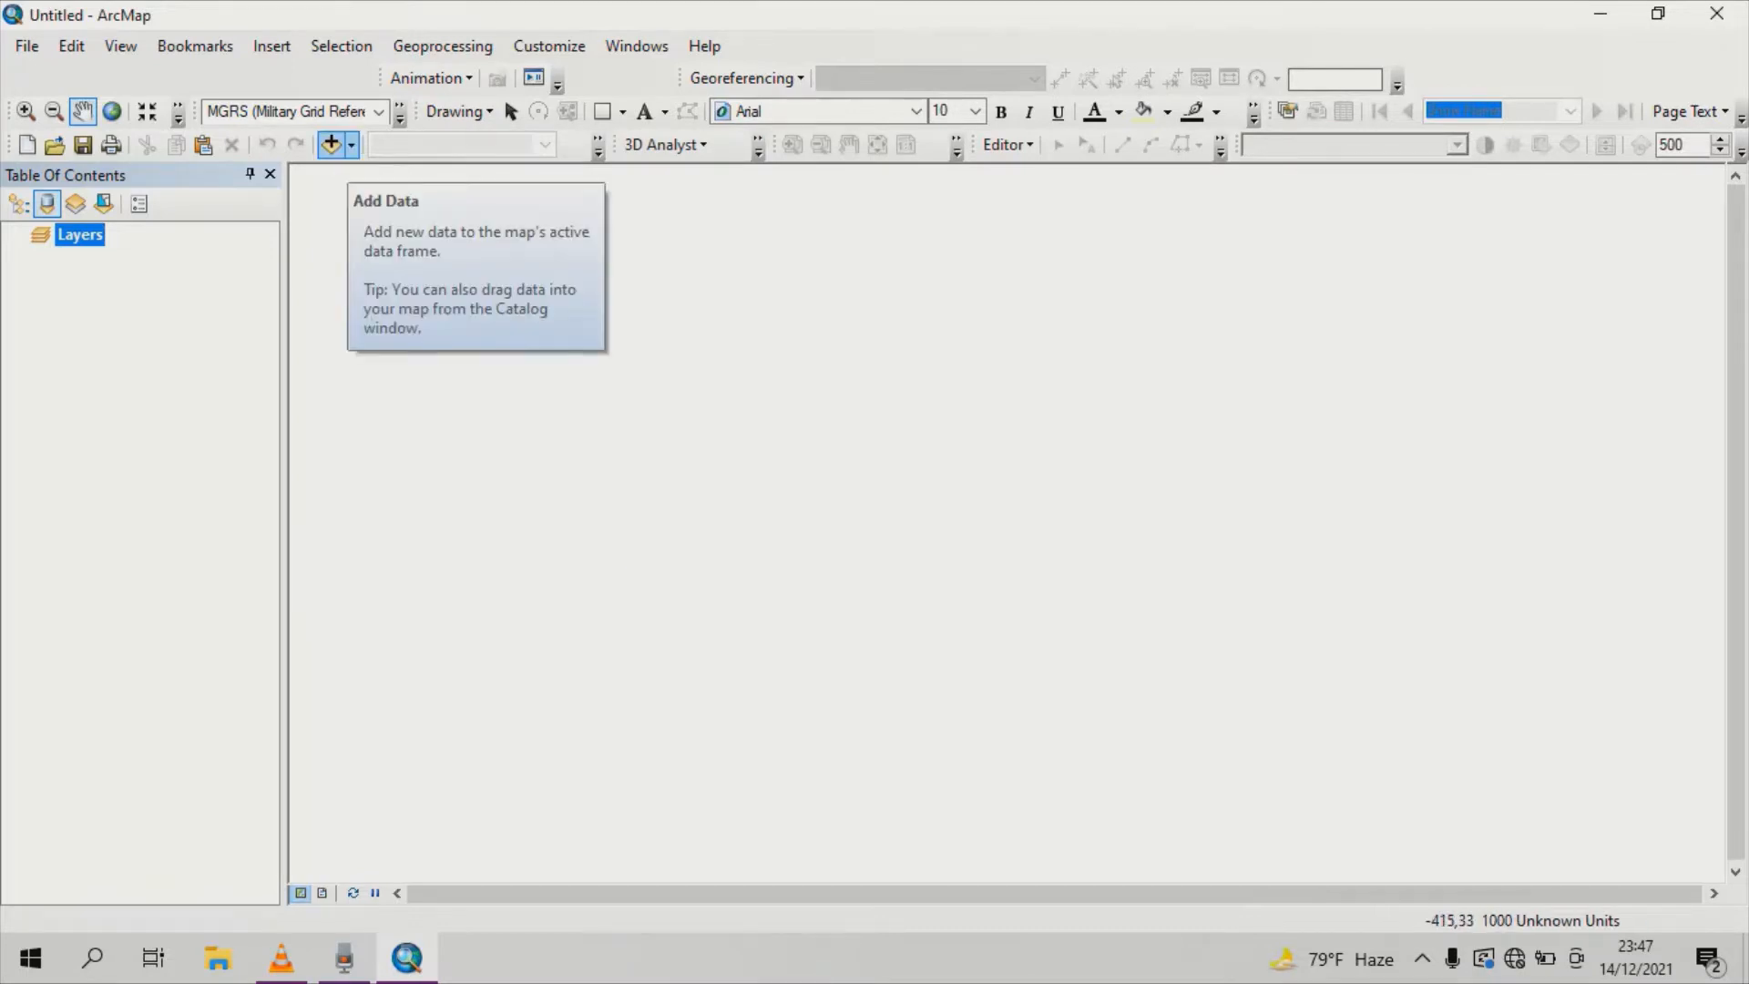
{"action": "left_click", "coordinate": [330, 144]}
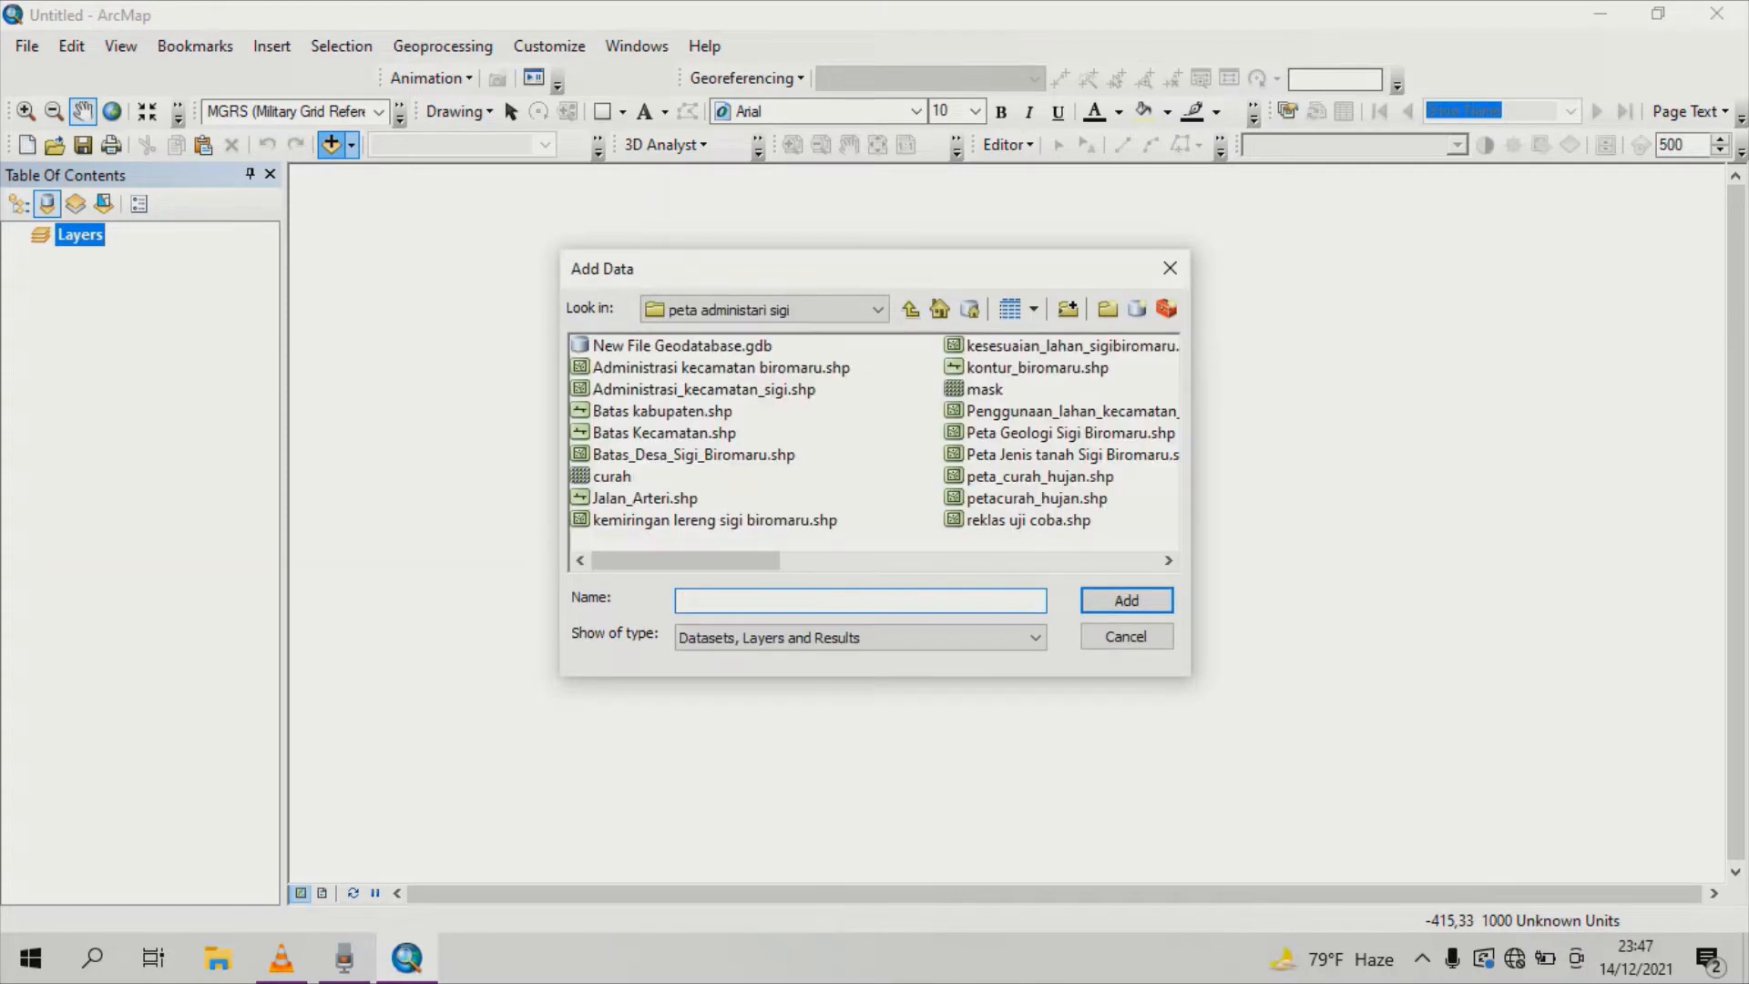
{"action": "left_click", "coordinate": [877, 310]}
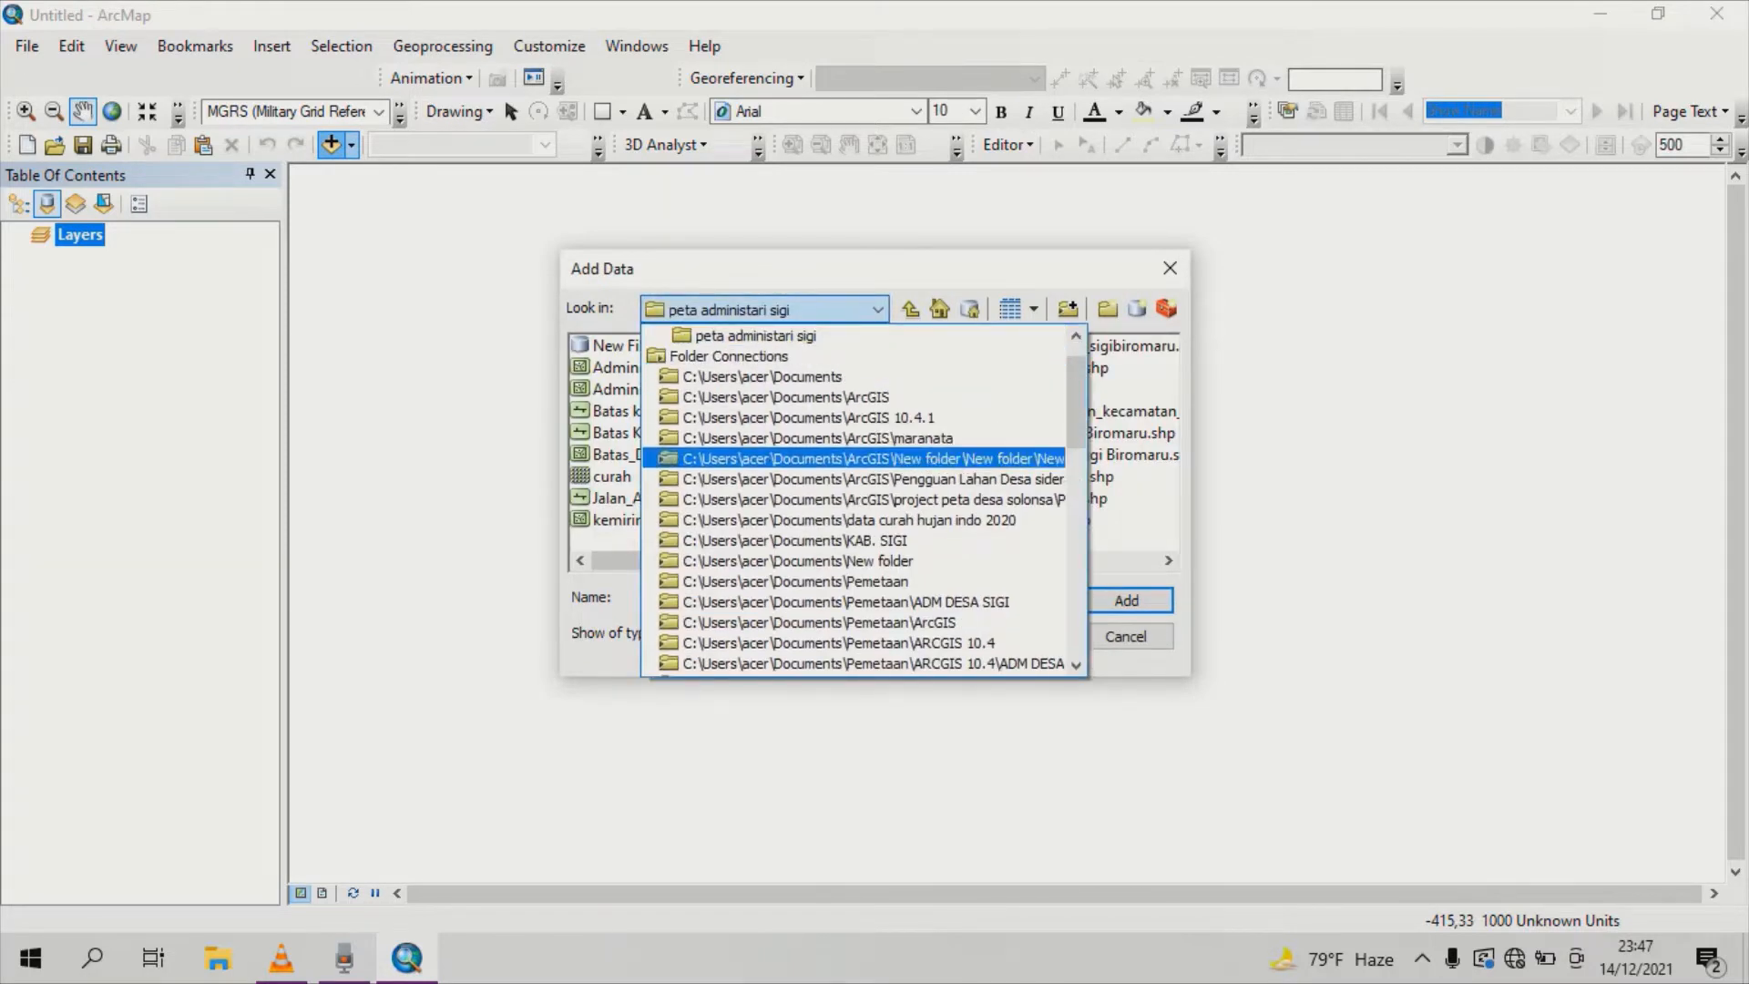
{"action": "scroll", "coordinate": [856, 499], "scroll_direction": "down", "scroll_amount": 2}
{"action": "key", "text": "Up"}
{"action": "key", "text": "Up"}
{"action": "key", "text": "Up"}
{"action": "key", "text": "Up"}
{"action": "key", "text": "Up"}
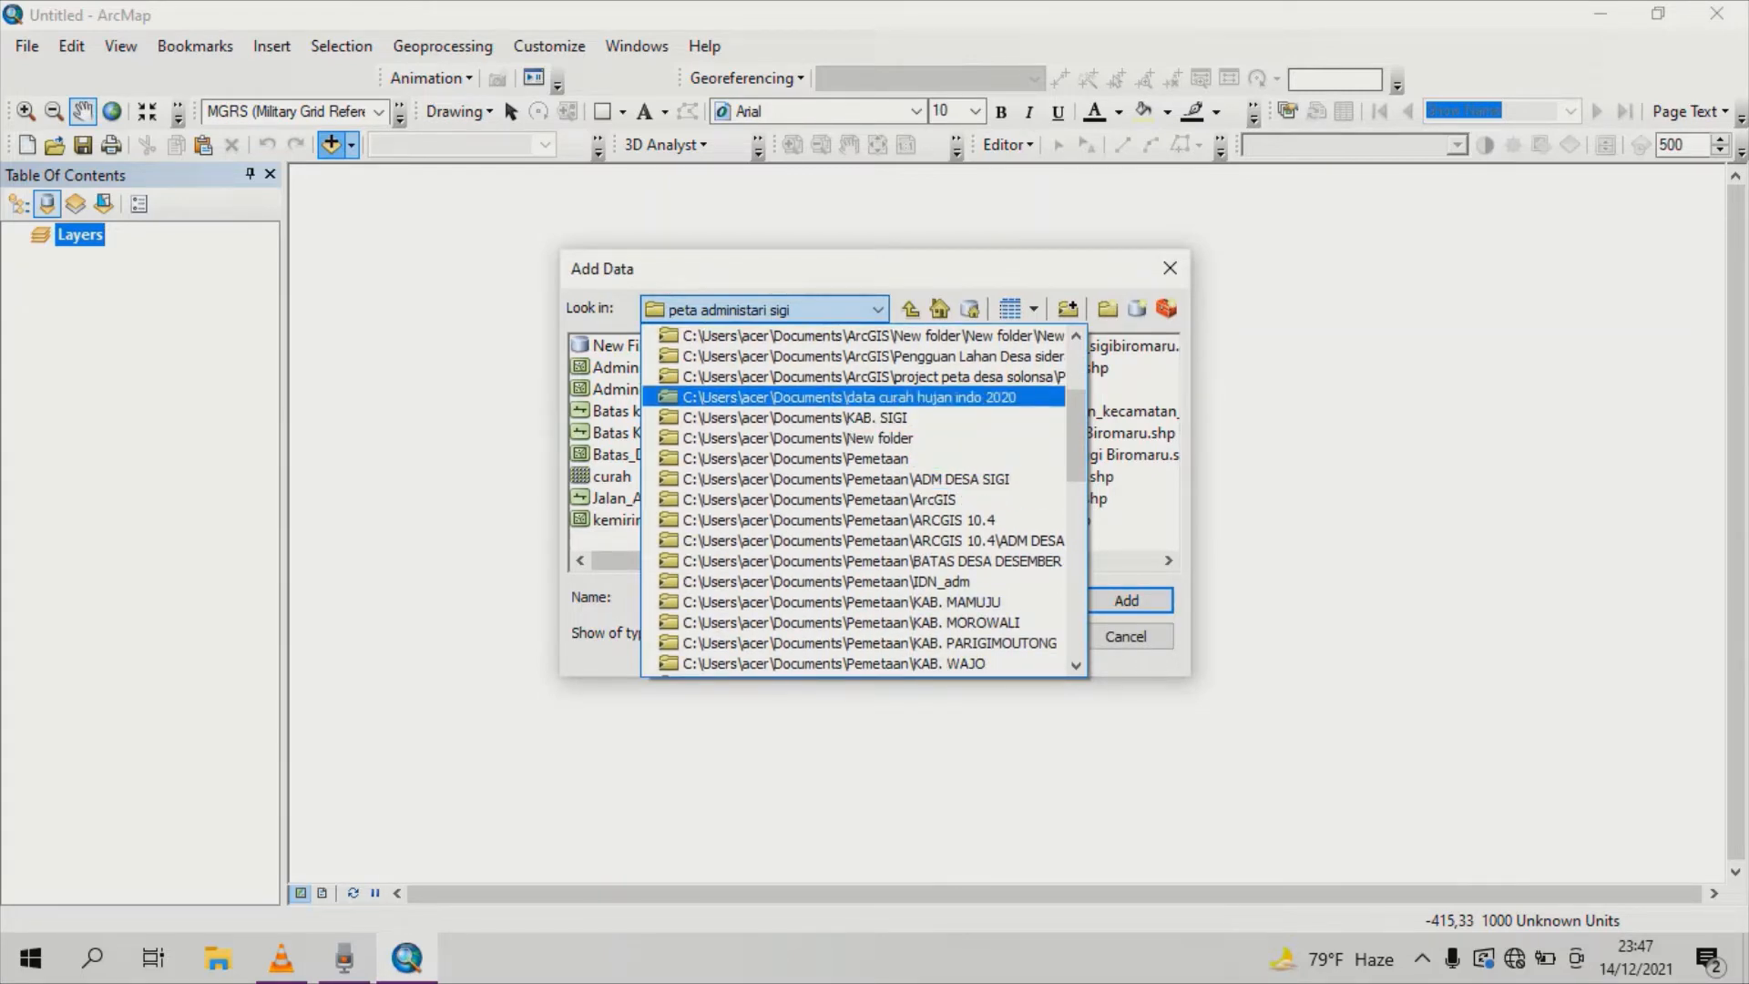
{"action": "key", "text": "Return"}
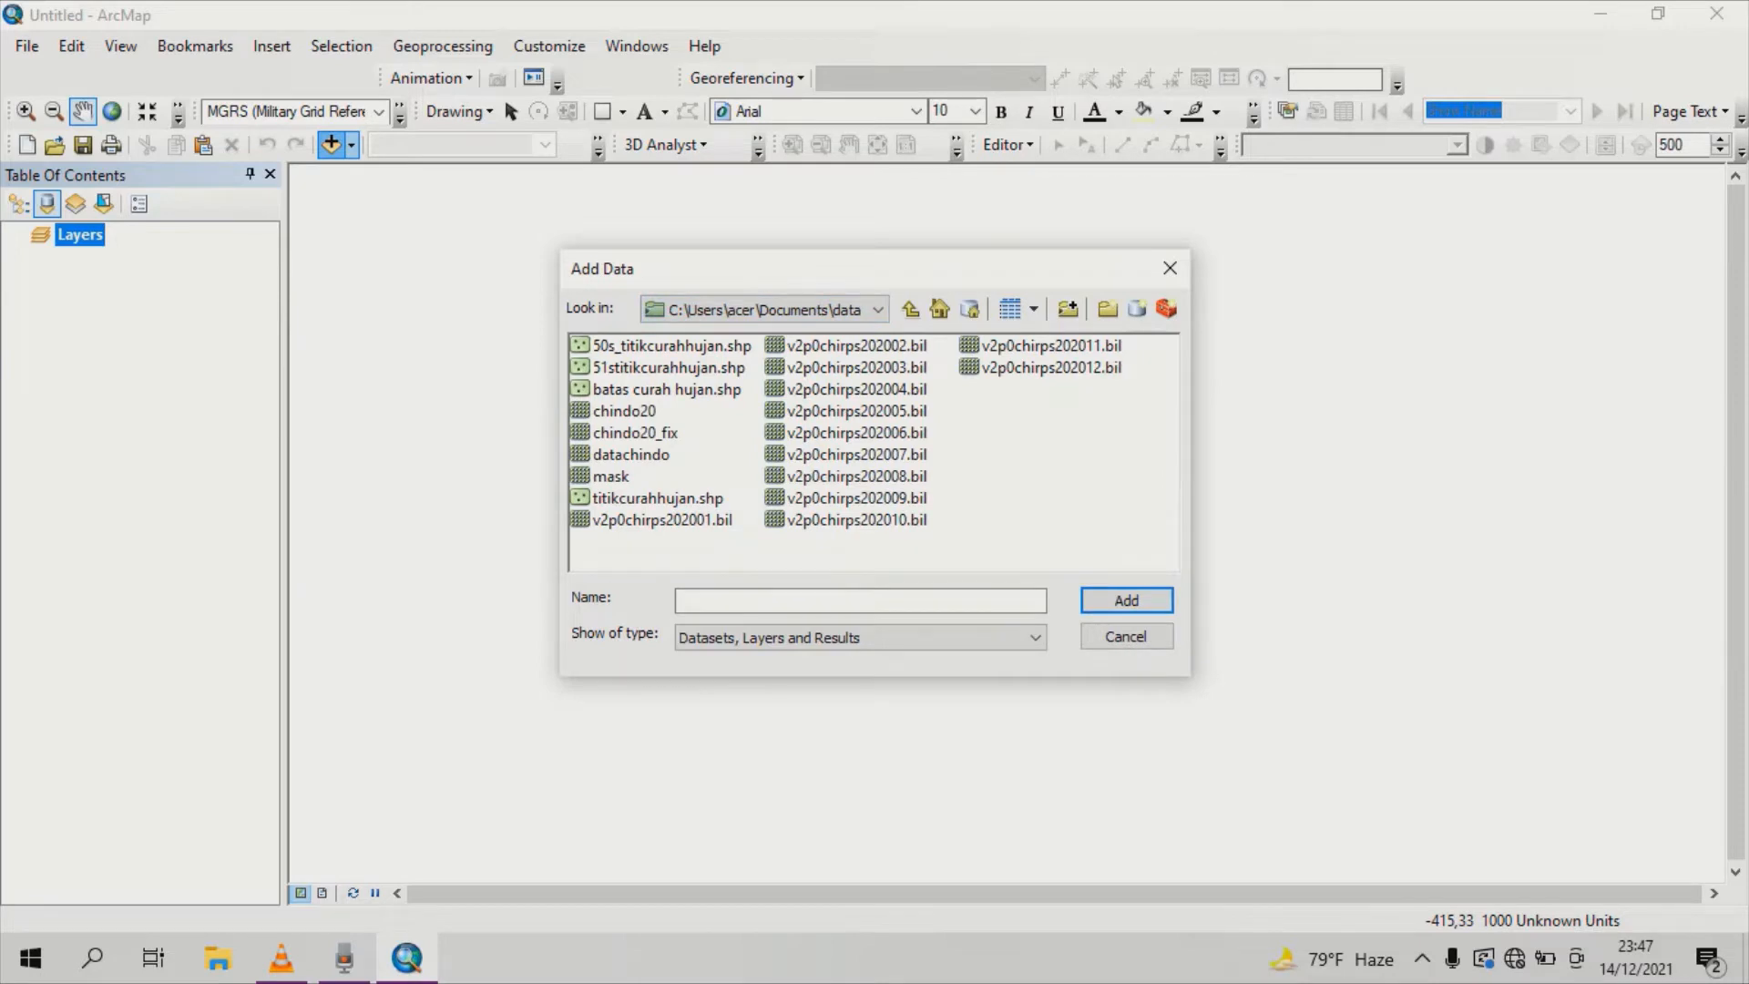
Add the rasters v2p0chirps202001.bil through v2p0chirps202012.bil to the map, accepting their missing spatial reference.
{"action": "left_click", "coordinate": [662, 520]}
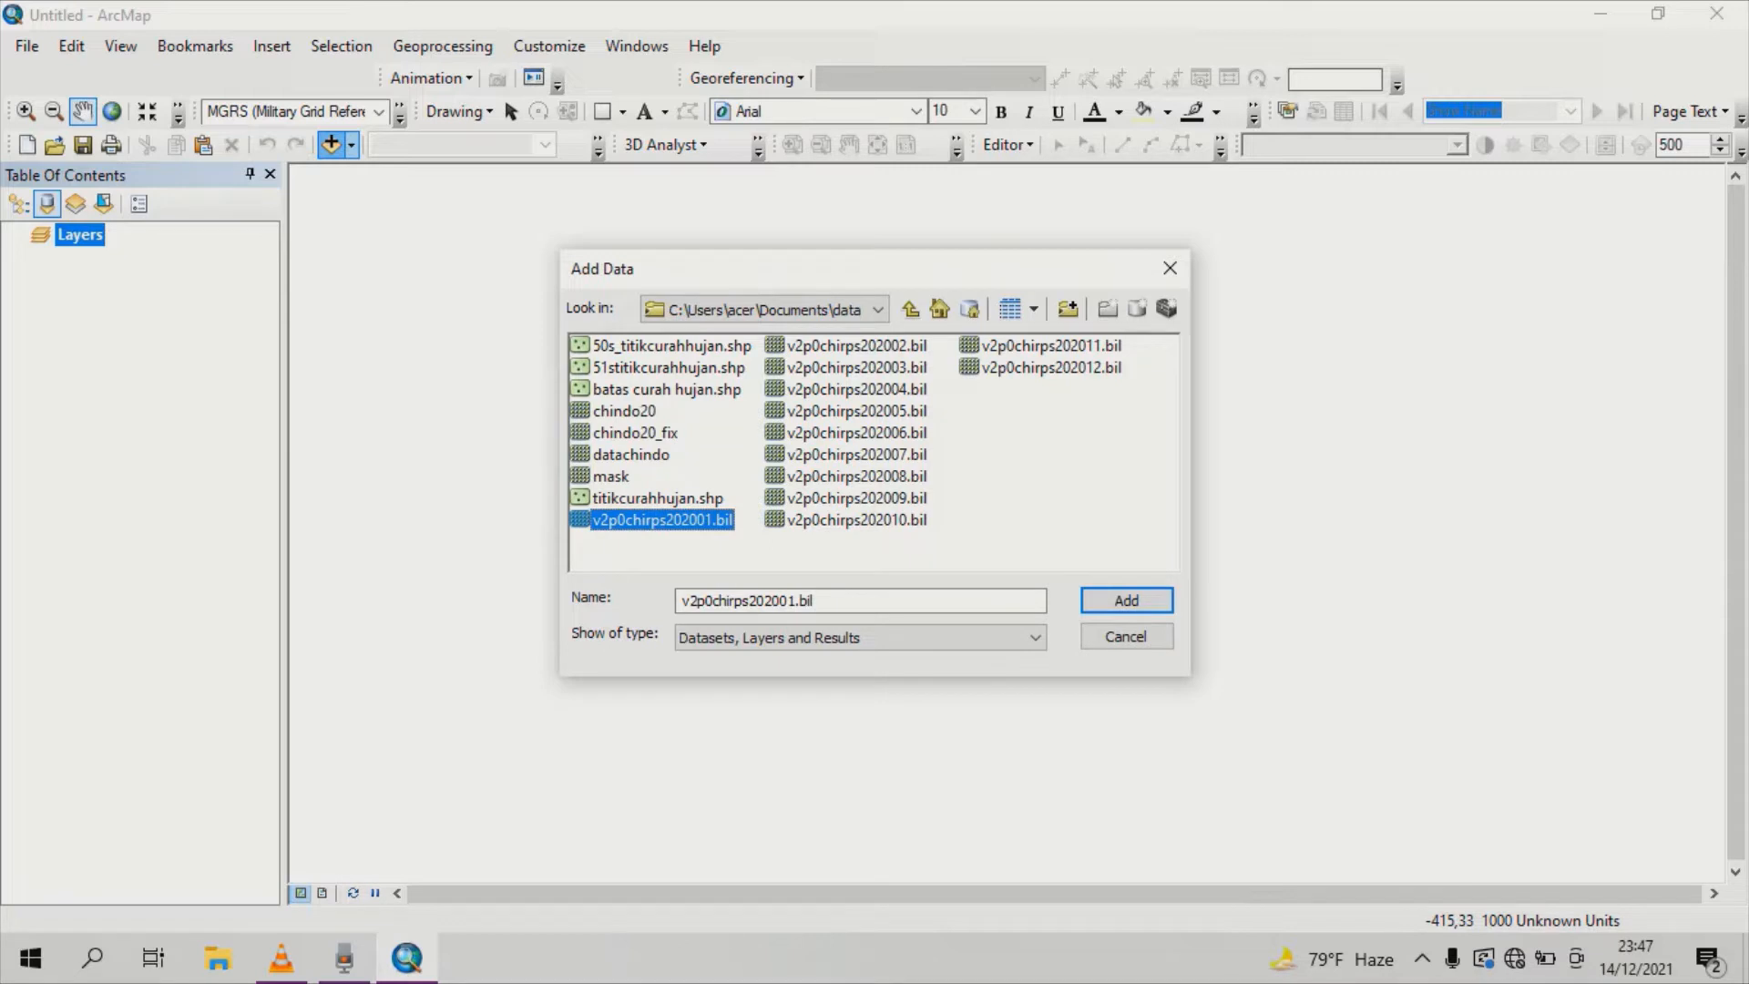
{"action": "key", "text": "shift+Down"}
{"action": "key", "text": "shift+Down"}
{"action": "key", "text": "shift+Down"}
{"action": "key", "text": "shift+Down"}
{"action": "key", "text": "shift+Down"}
{"action": "key", "text": "shift+Down"}
{"action": "key", "text": "shift+Down"}
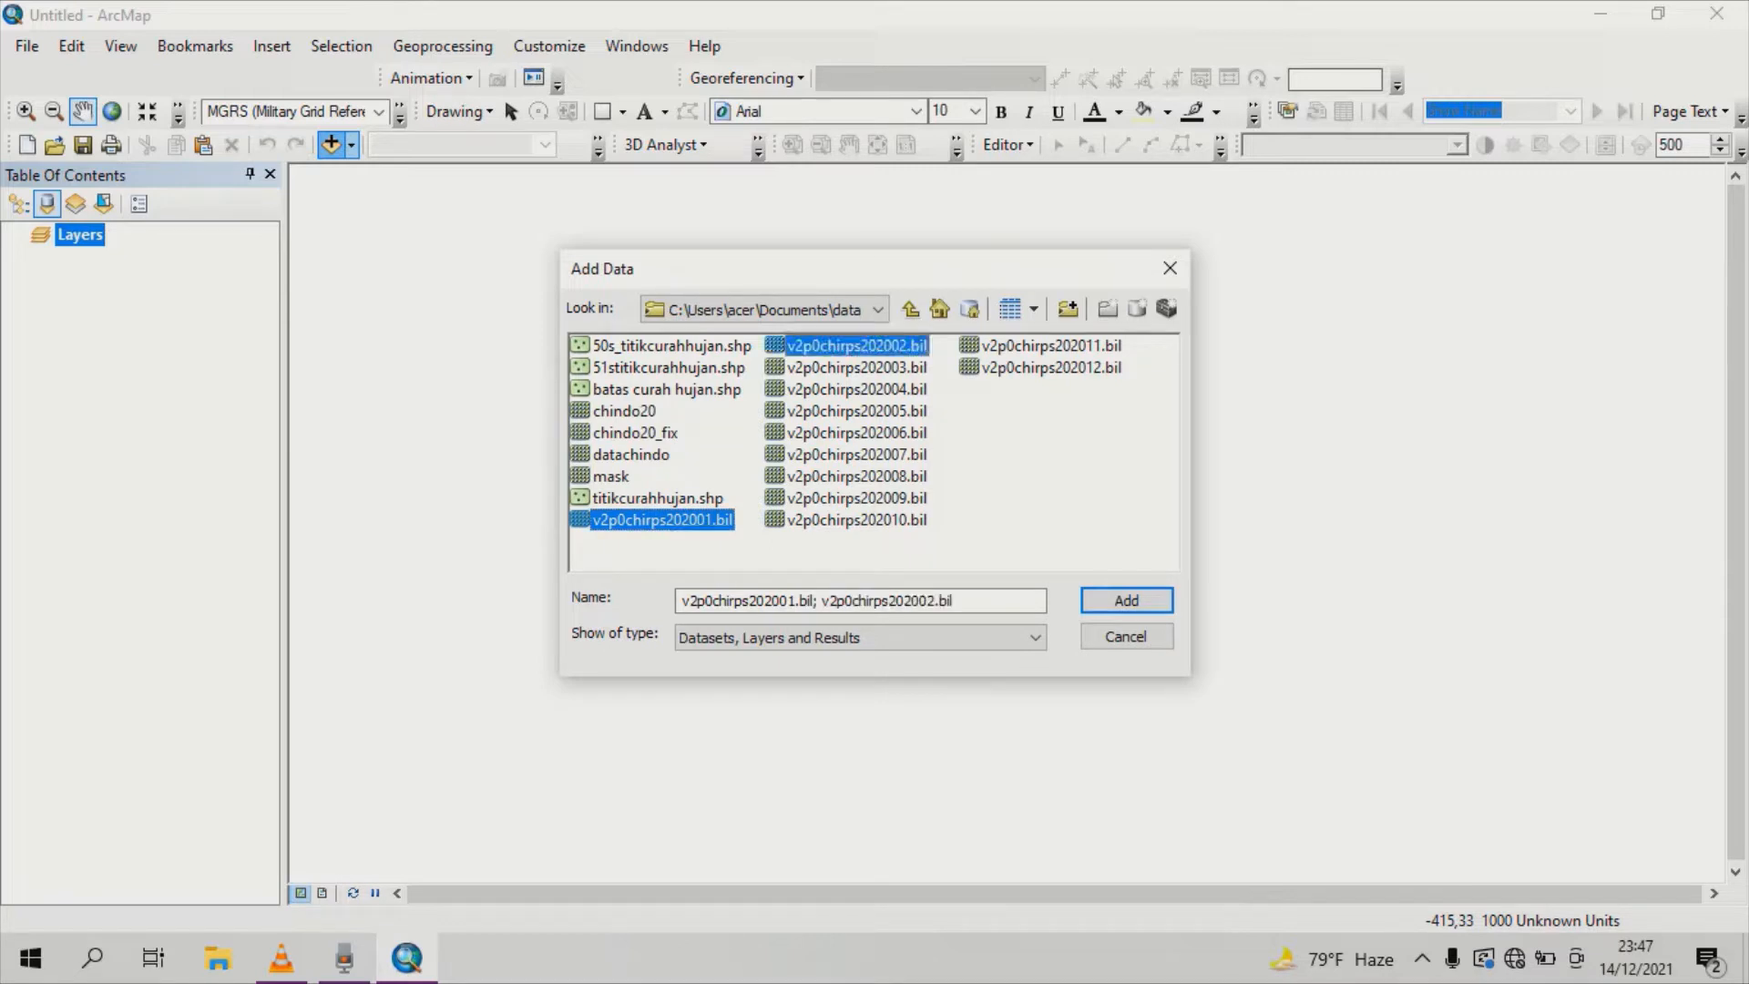
{"action": "key", "text": "shift+Down"}
{"action": "key", "text": "shift+Down"}
{"action": "key", "text": "shift+Down"}
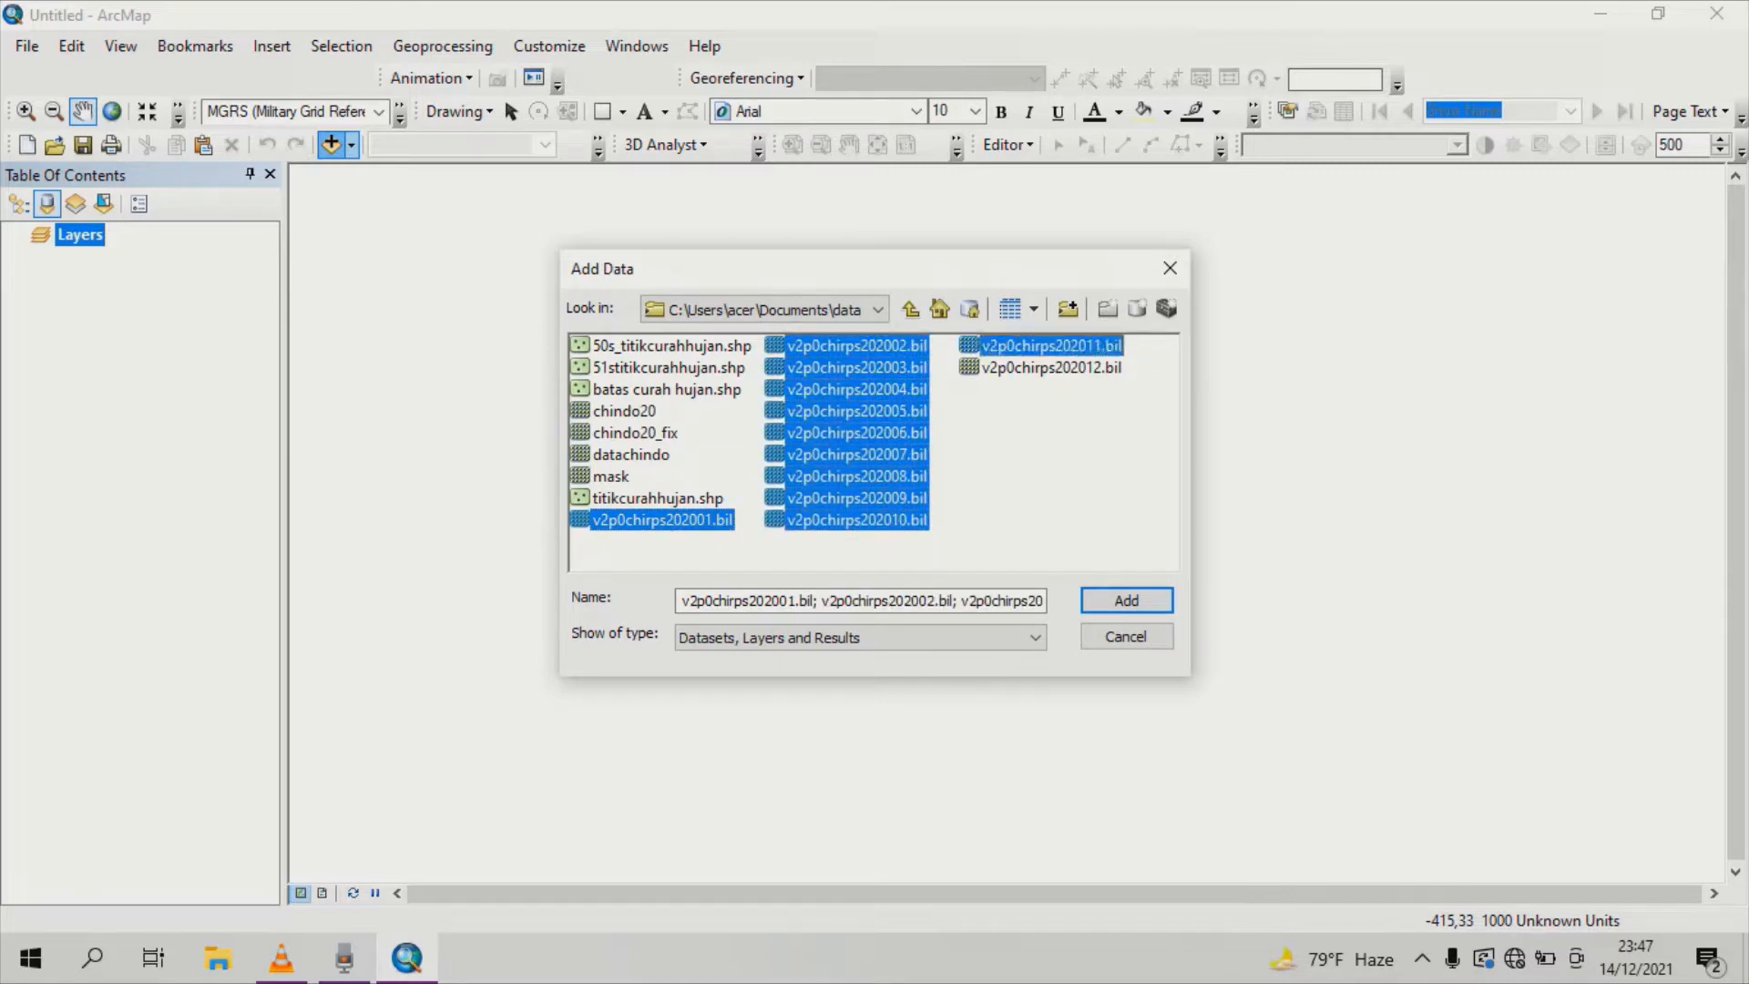
{"action": "key", "text": "shift+Down"}
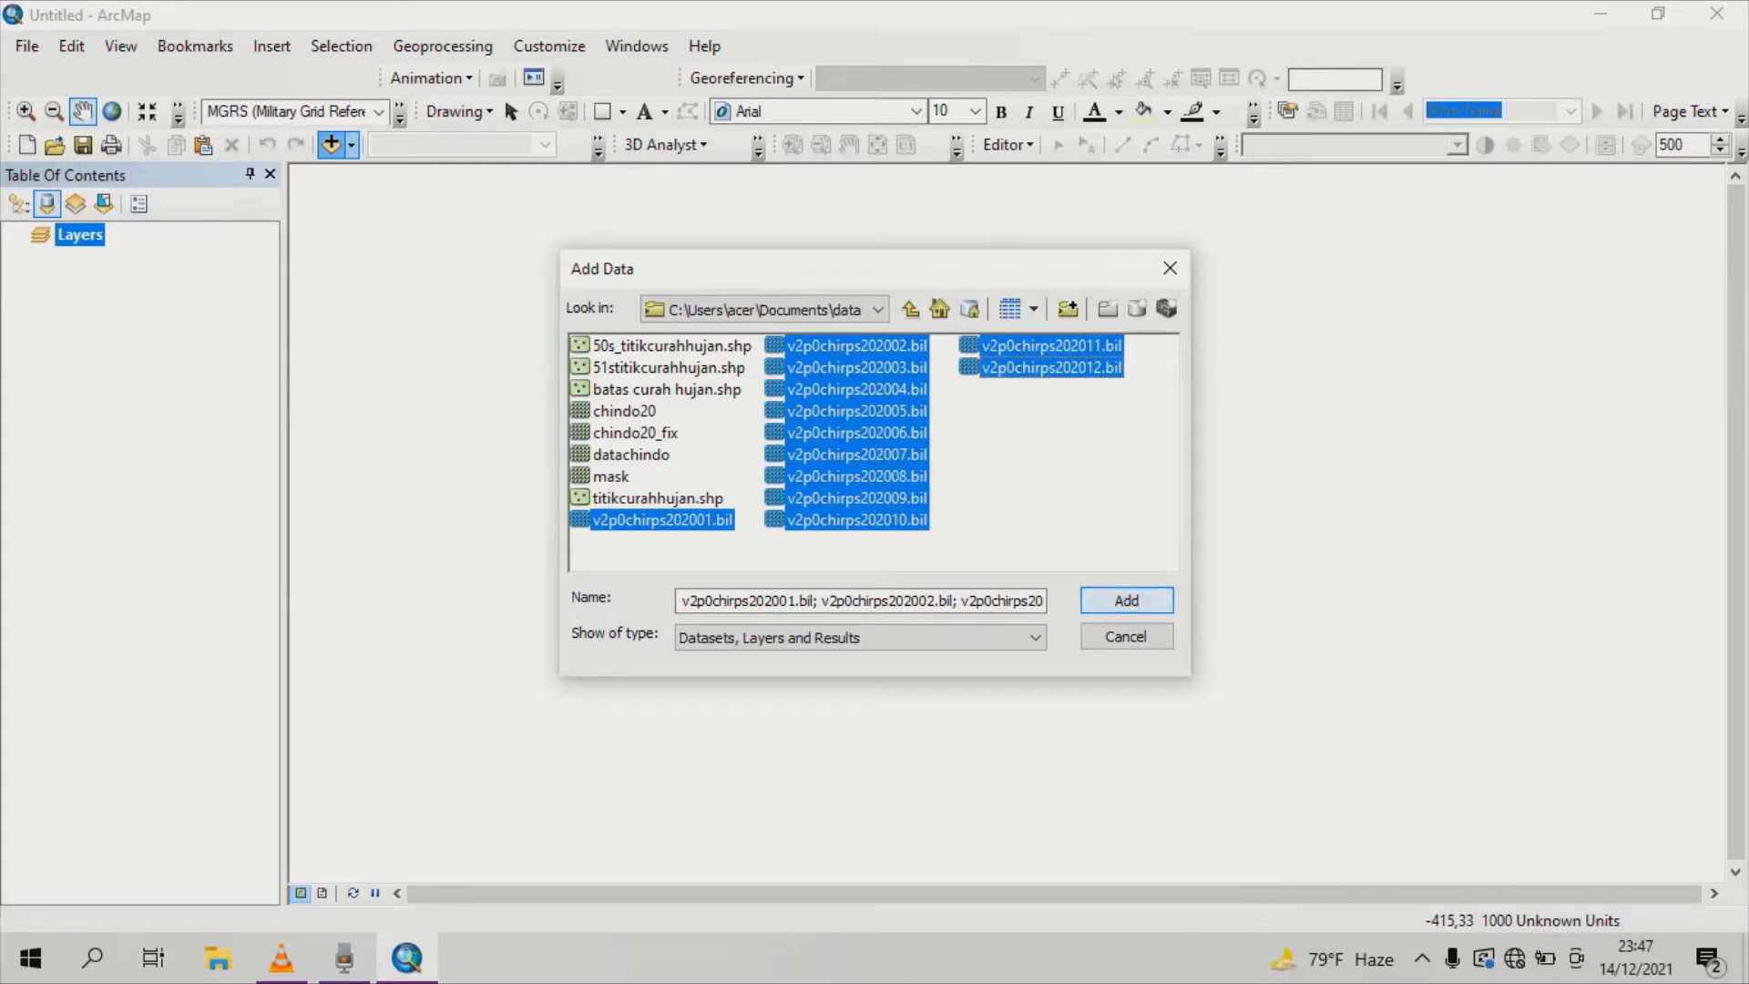
{"action": "key", "text": "Return"}
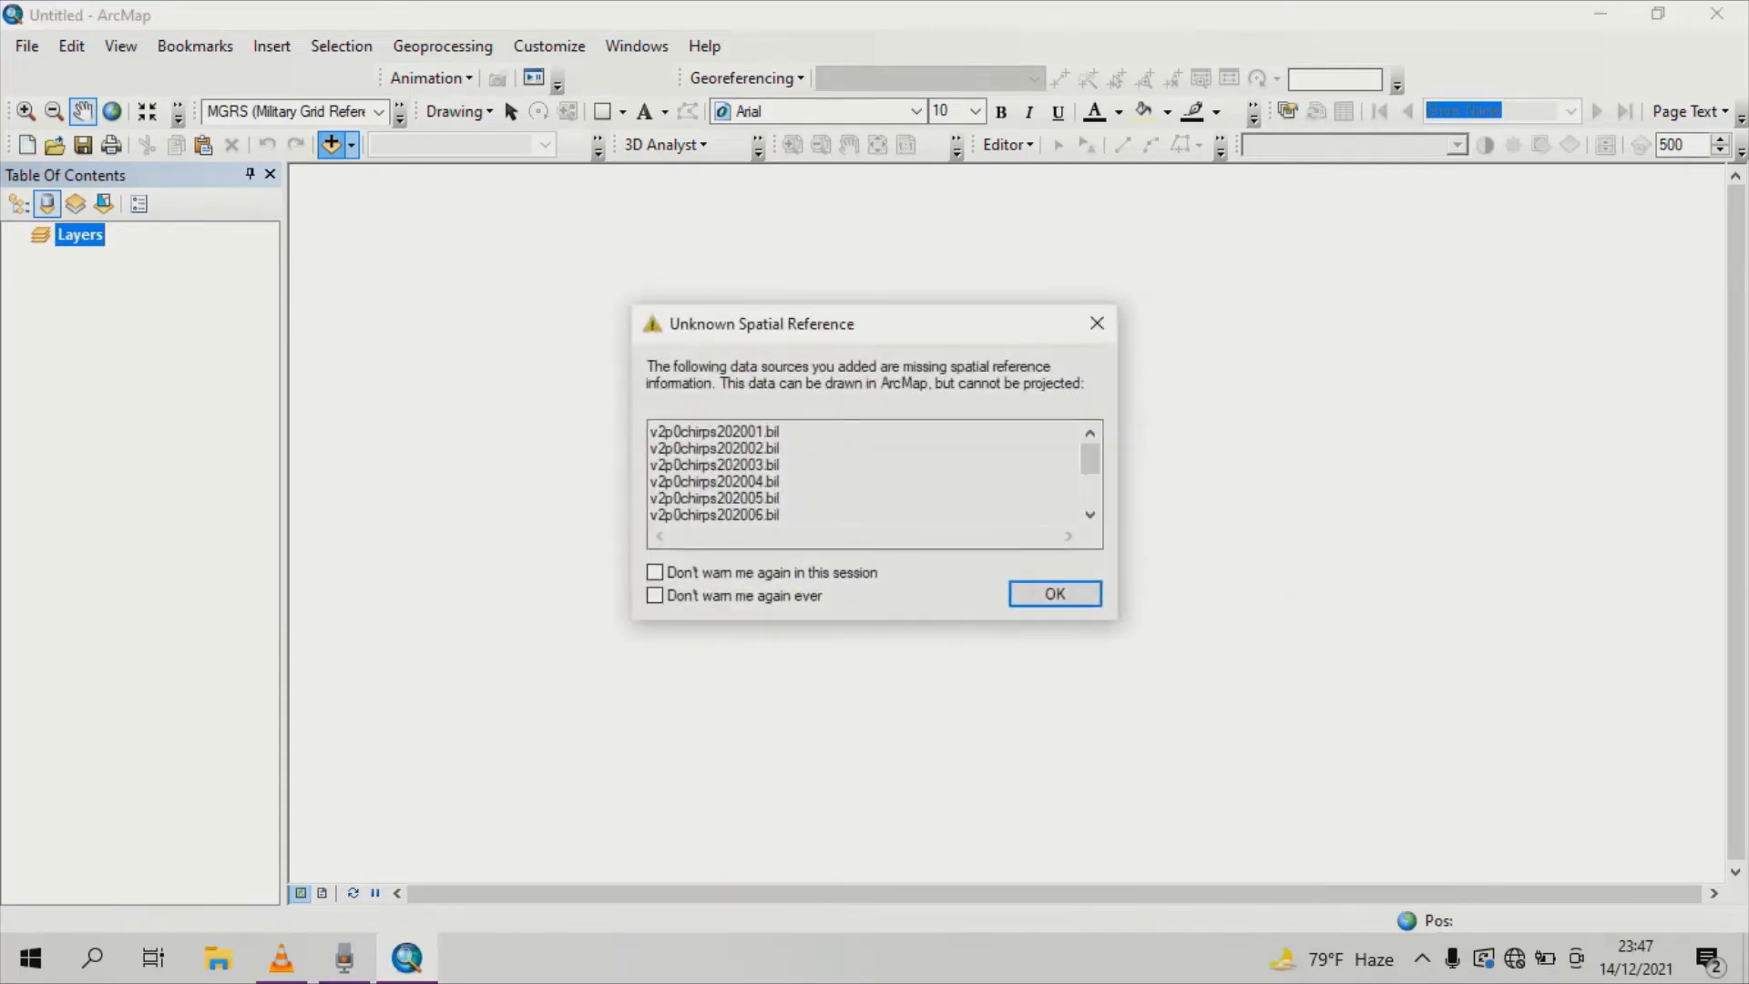
{"action": "key", "text": "Return"}
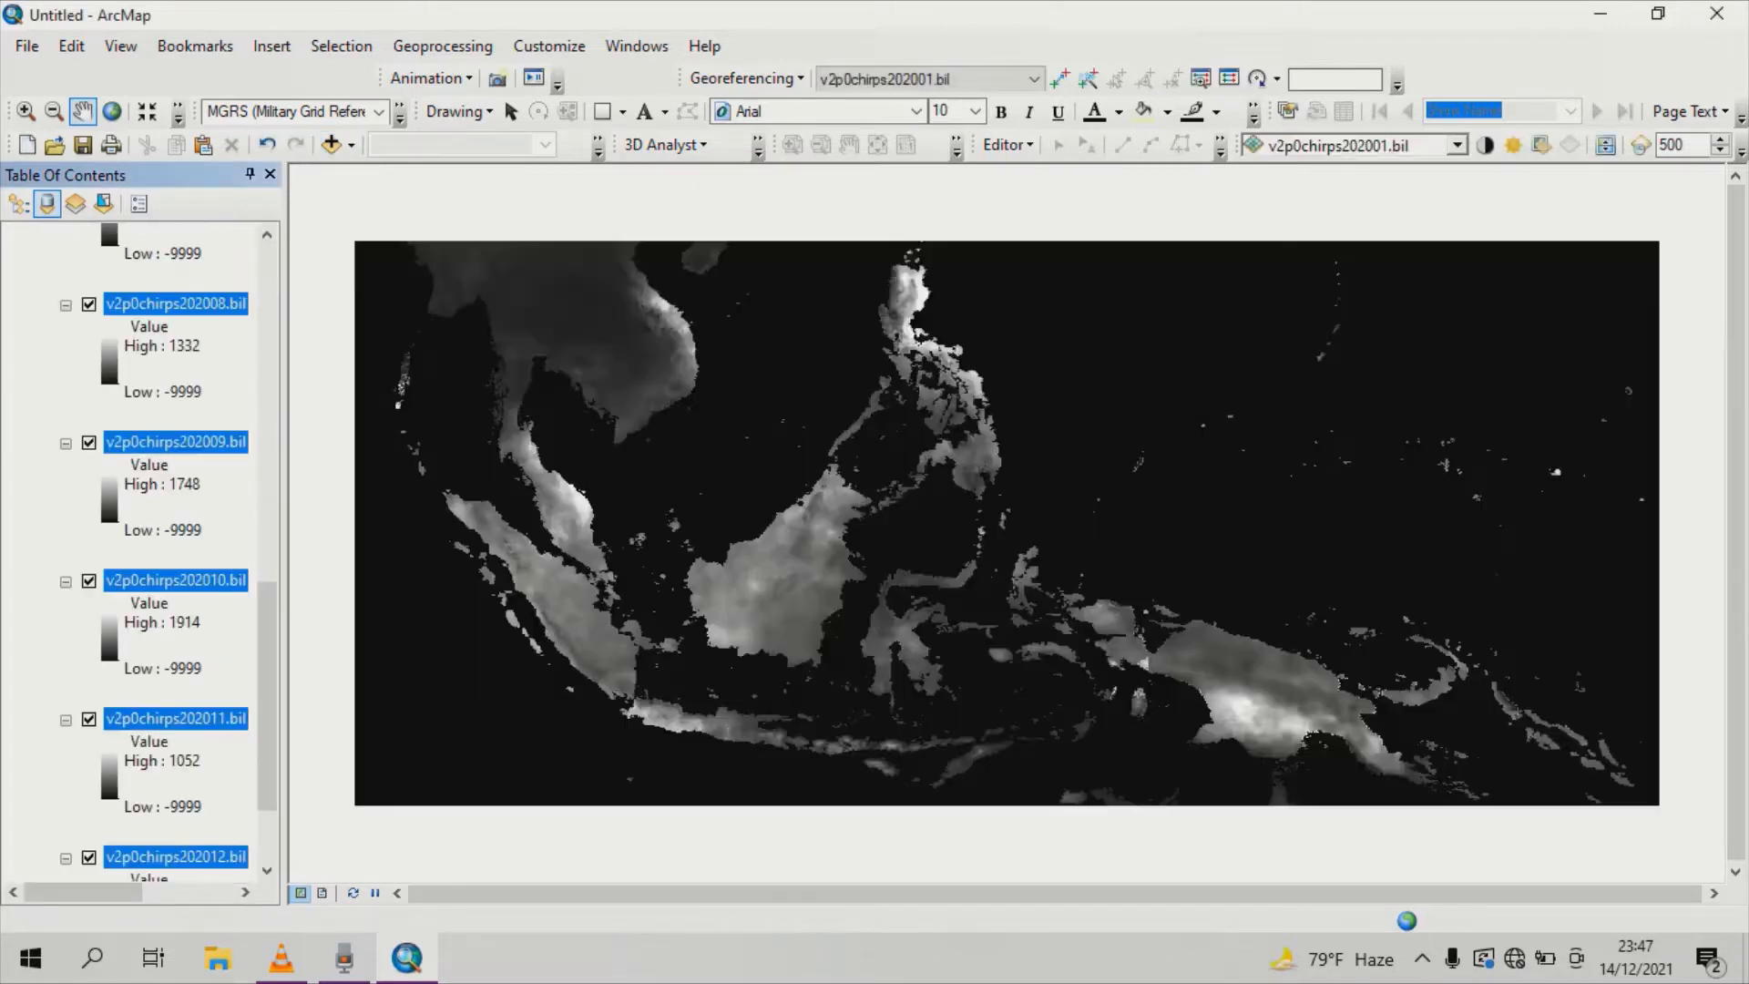
Review the added v2p0chirps raster layers and their value ranges in the table of contents.
{"action": "scroll", "coordinate": [137, 546], "scroll_direction": "up", "scroll_amount": 10}
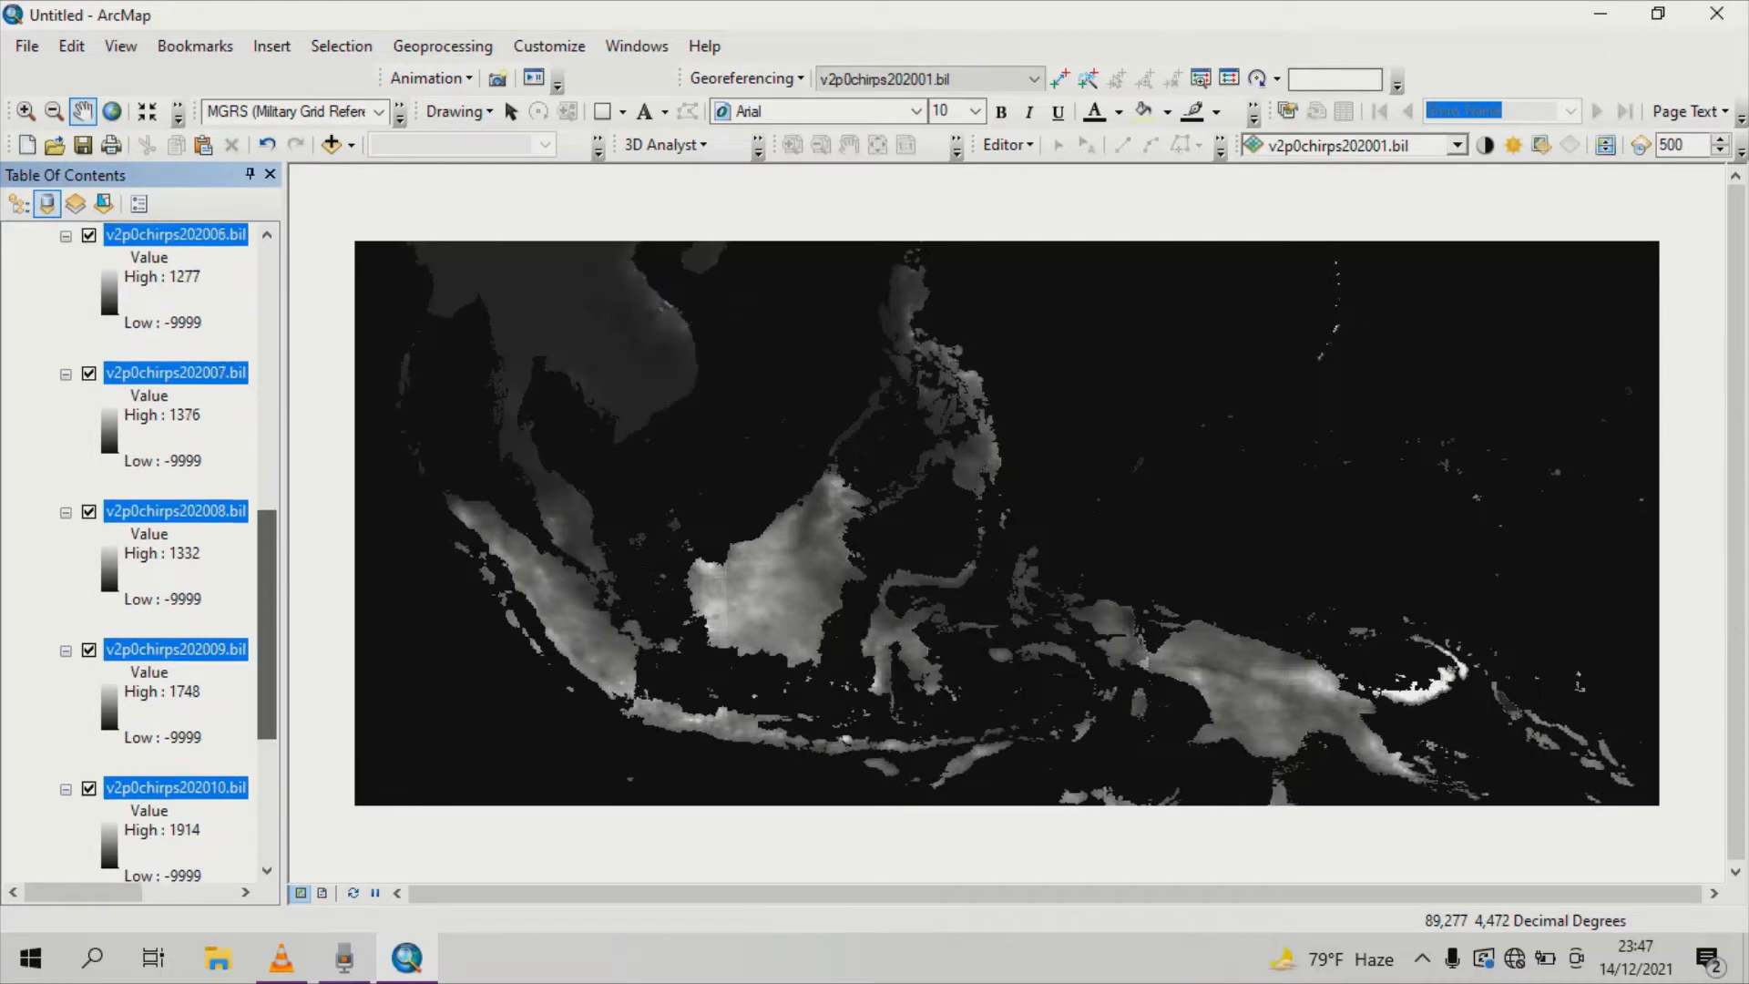
{"action": "scroll", "coordinate": [137, 546], "scroll_direction": "up", "scroll_amount": 4}
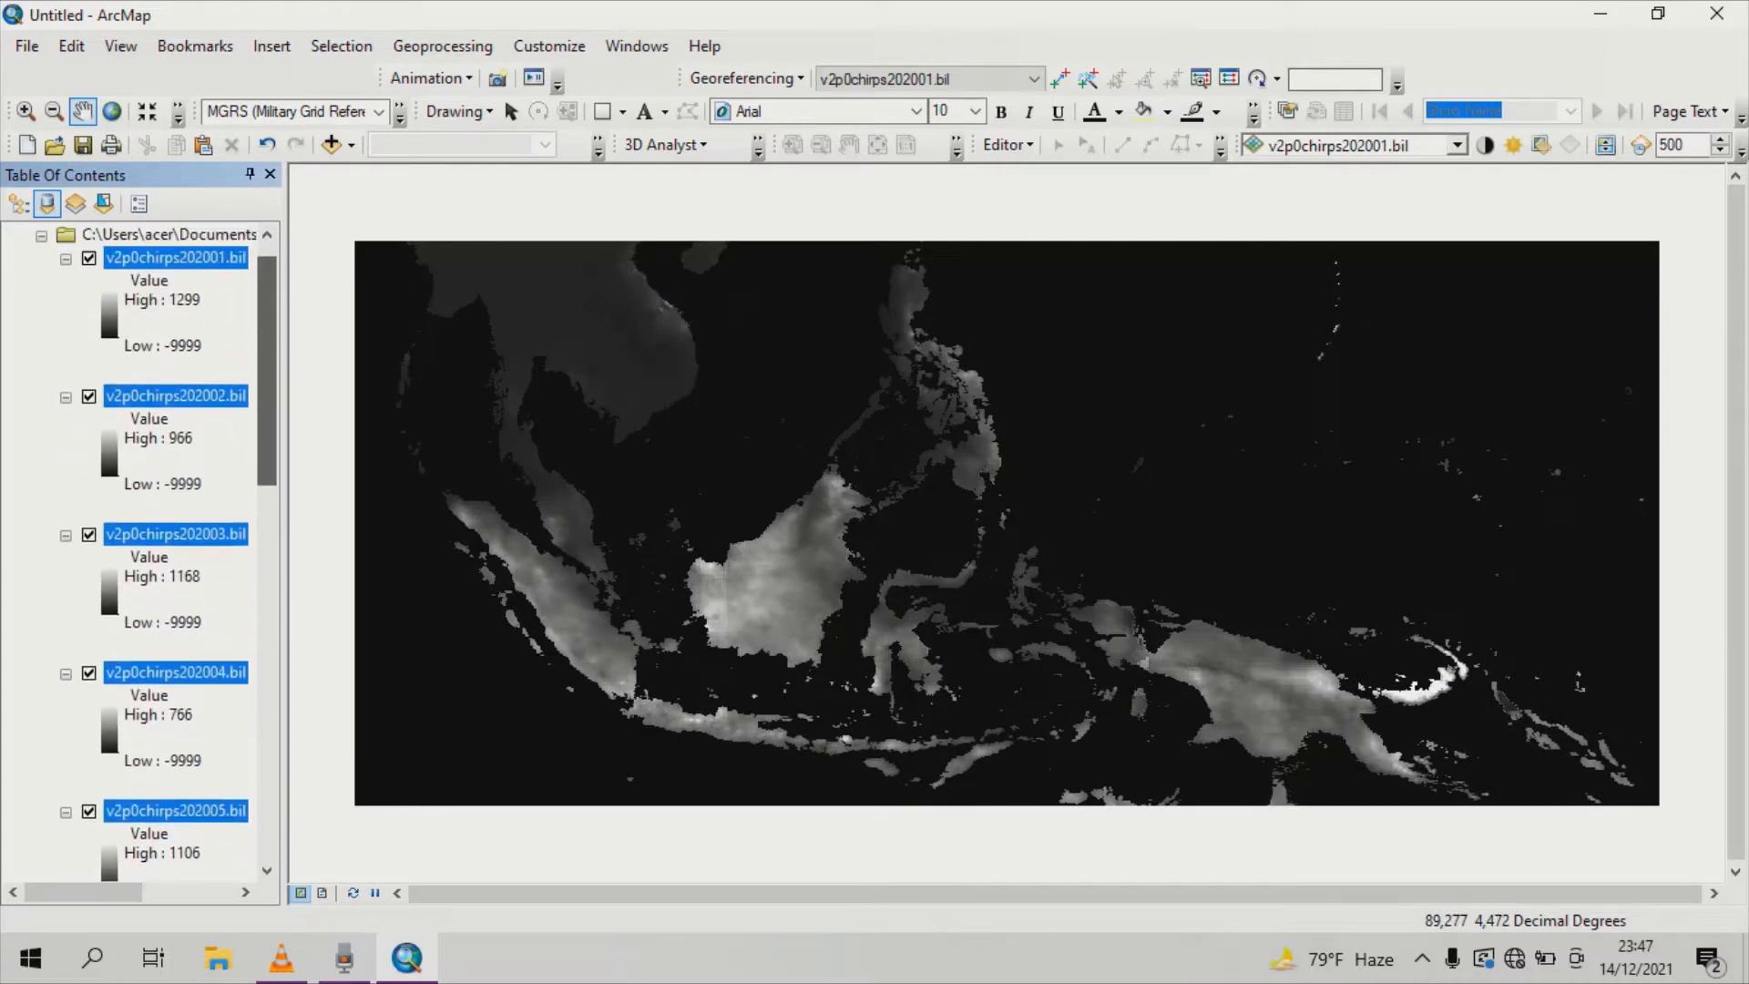
{"action": "scroll", "coordinate": [137, 546], "scroll_direction": "down", "scroll_amount": 8}
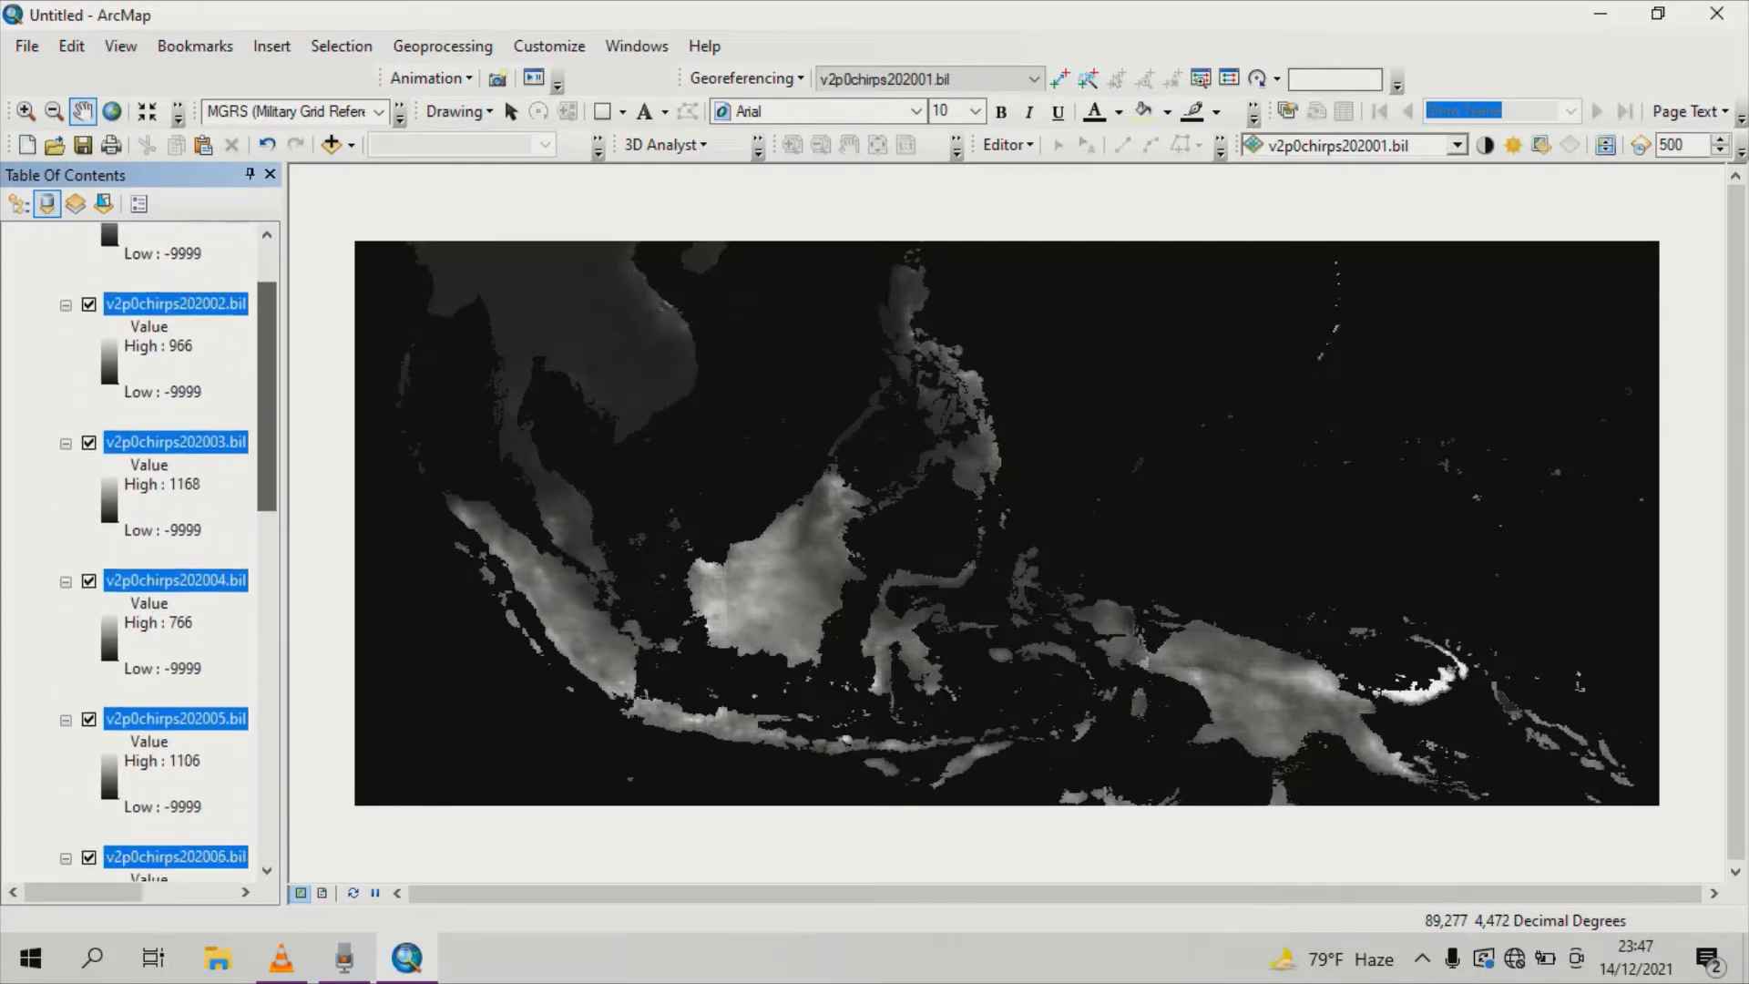
{"action": "scroll", "coordinate": [137, 546], "scroll_direction": "down", "scroll_amount": 4}
{"action": "scroll", "coordinate": [136, 546], "scroll_direction": "up", "scroll_amount": 12}
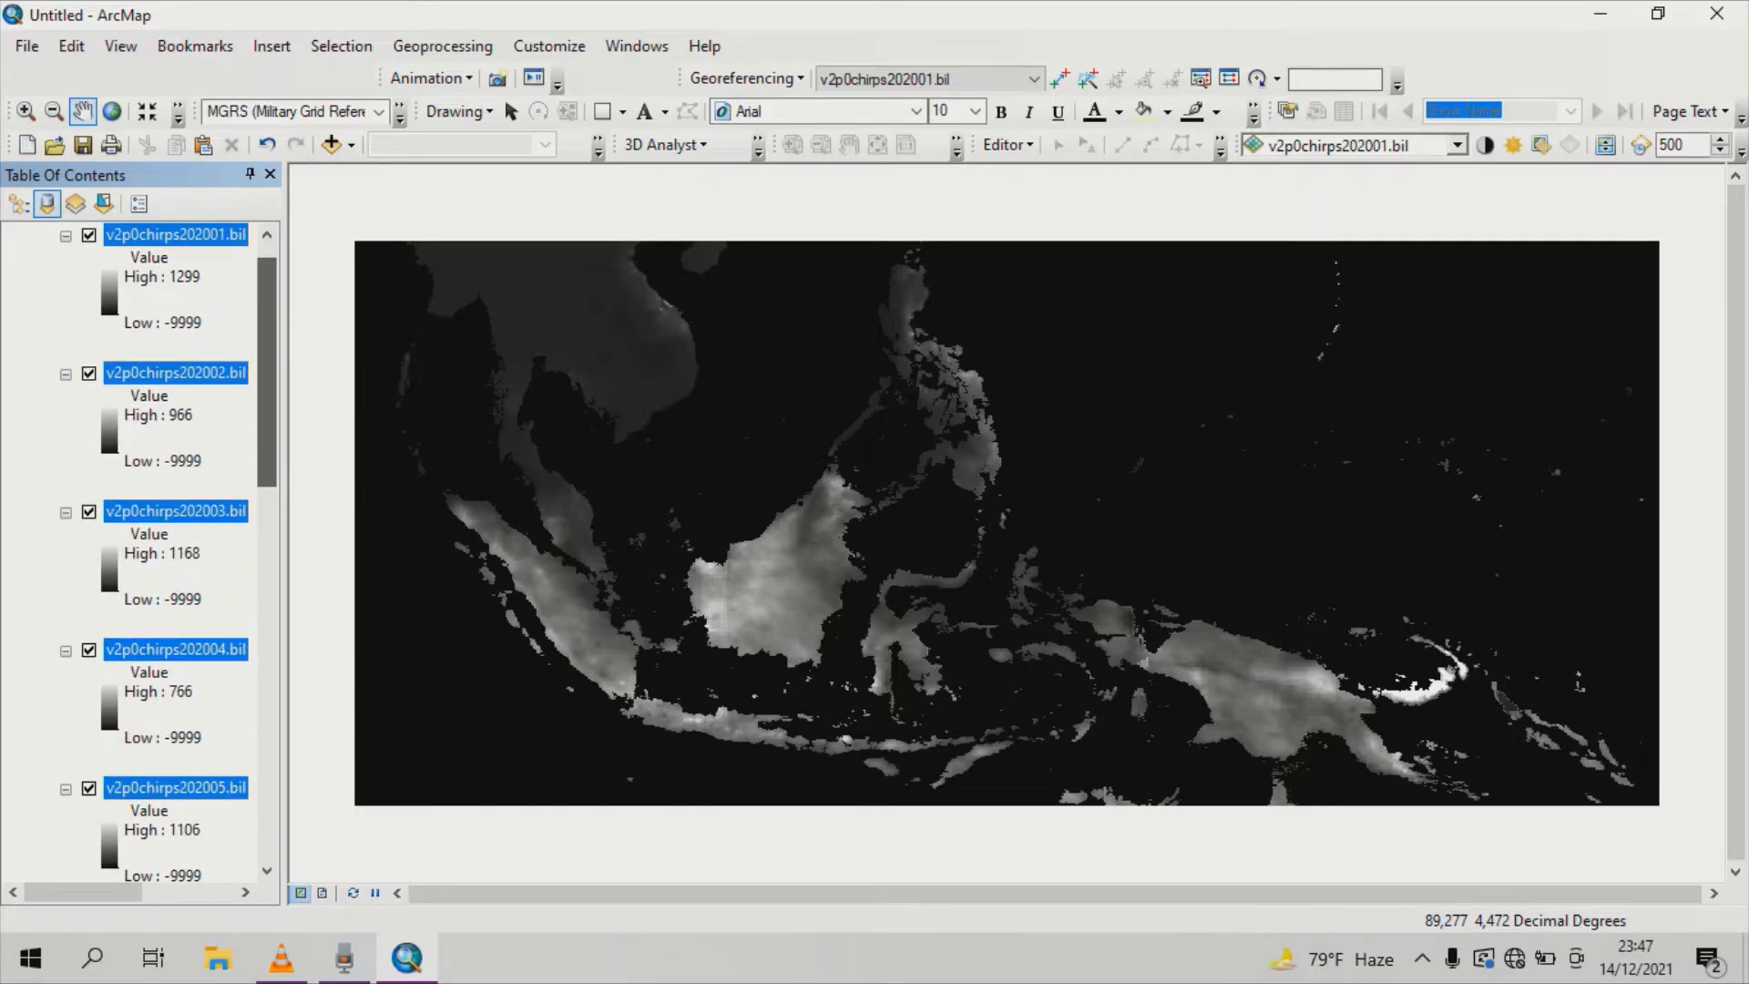
{"action": "scroll", "coordinate": [137, 546], "scroll_direction": "up", "scroll_amount": 1}
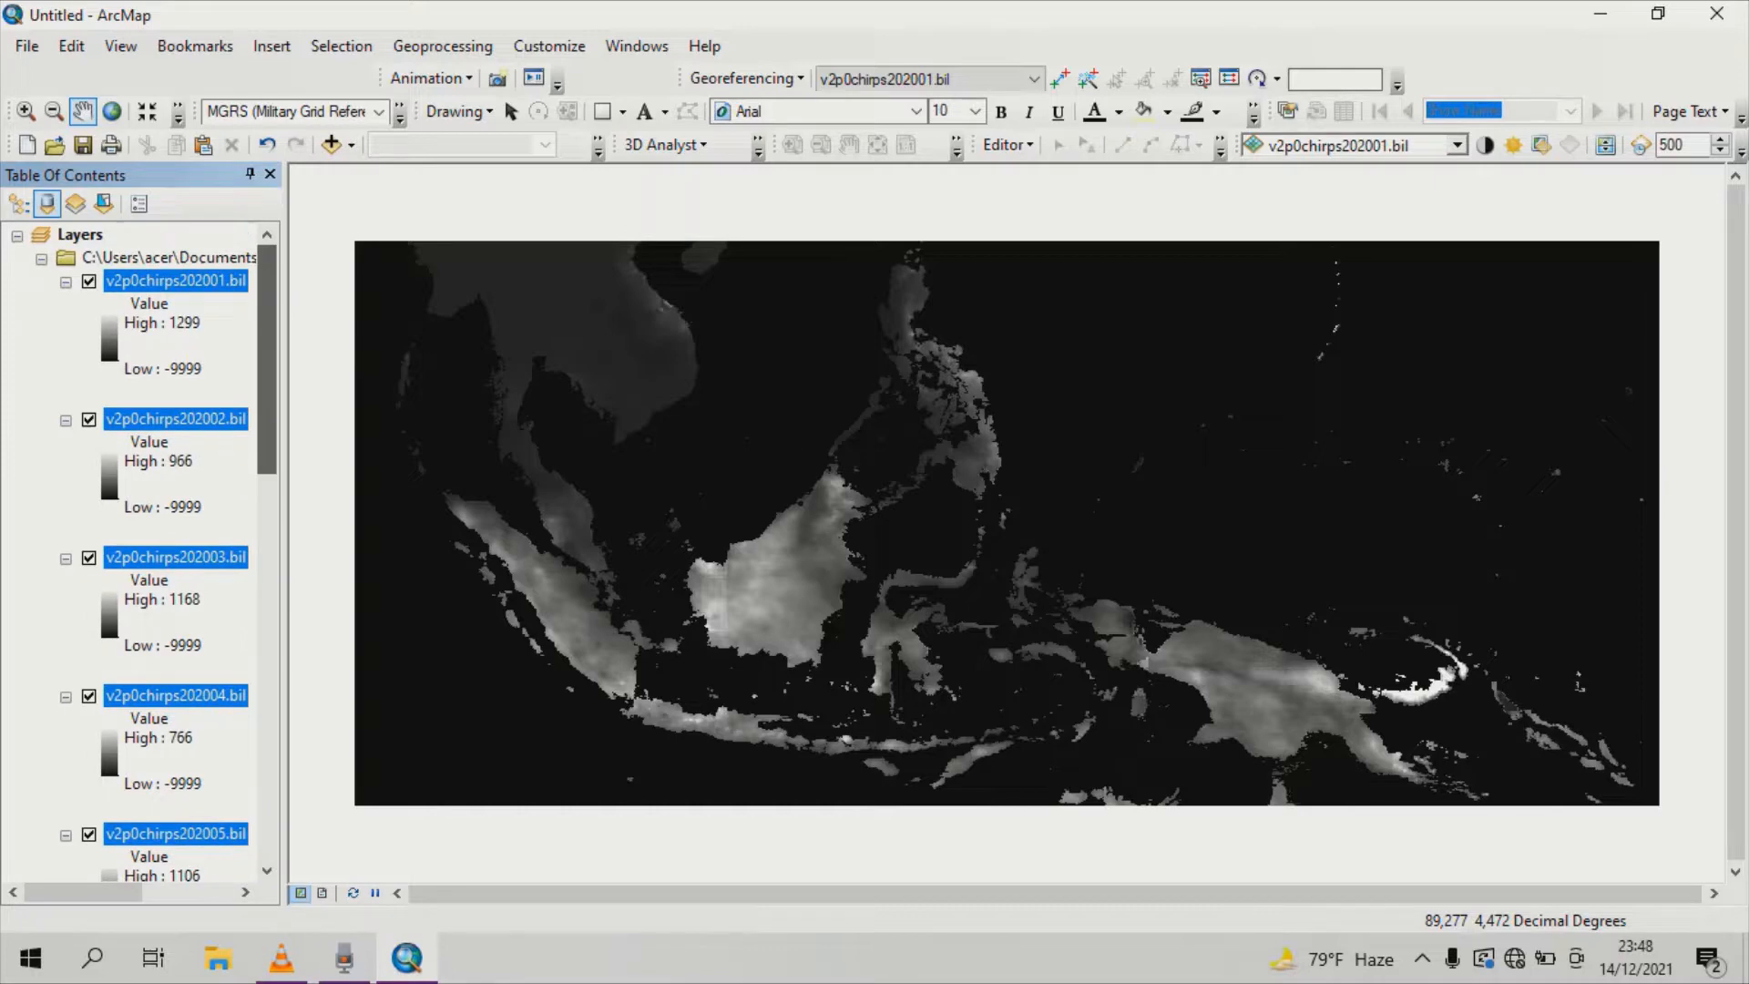
{"action": "scroll", "coordinate": [136, 546], "scroll_direction": "down", "scroll_amount": 1}
{"action": "scroll", "coordinate": [137, 547], "scroll_direction": "up", "scroll_amount": 1}
{"action": "scroll", "coordinate": [137, 546], "scroll_direction": "down", "scroll_amount": 2}
{"action": "scroll", "coordinate": [137, 546], "scroll_direction": "up", "scroll_amount": 2}
{"action": "left_click_drag", "start_coordinate": [267, 359], "coordinate": [267, 363]}
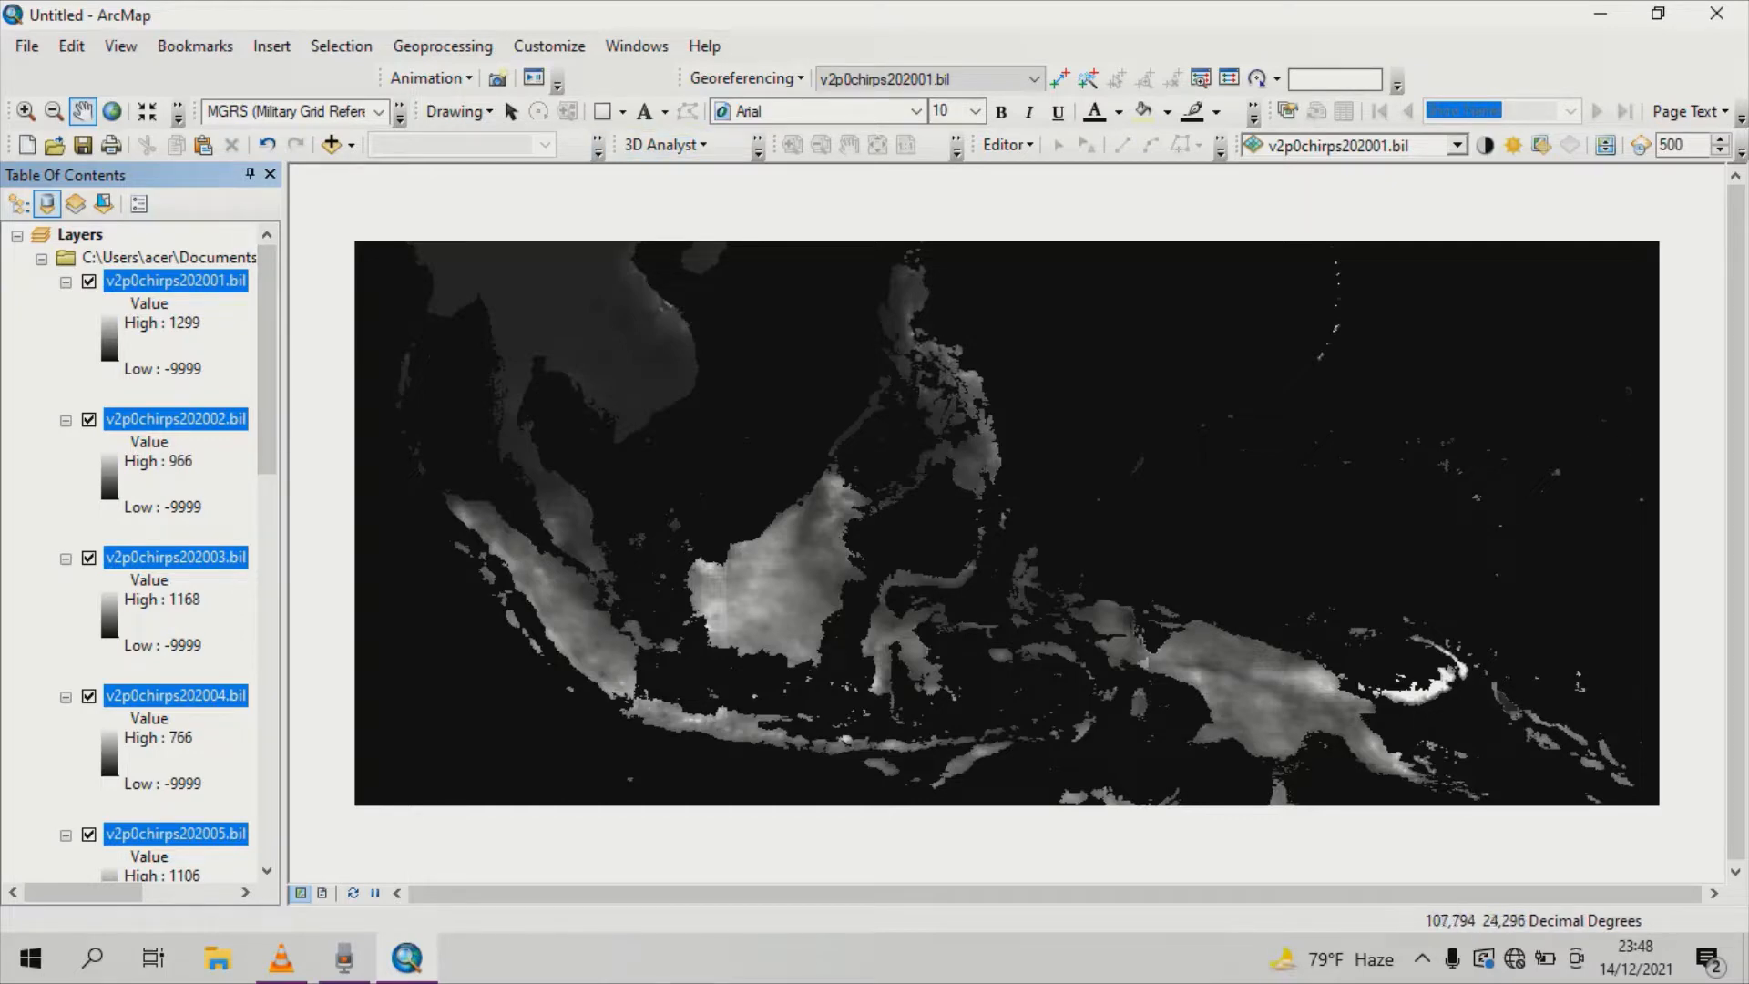
Search the tools for "cell statistic" and open the Cell Statistics (Spatial Analyst) tool.
{"action": "left_click", "coordinate": [636, 46]}
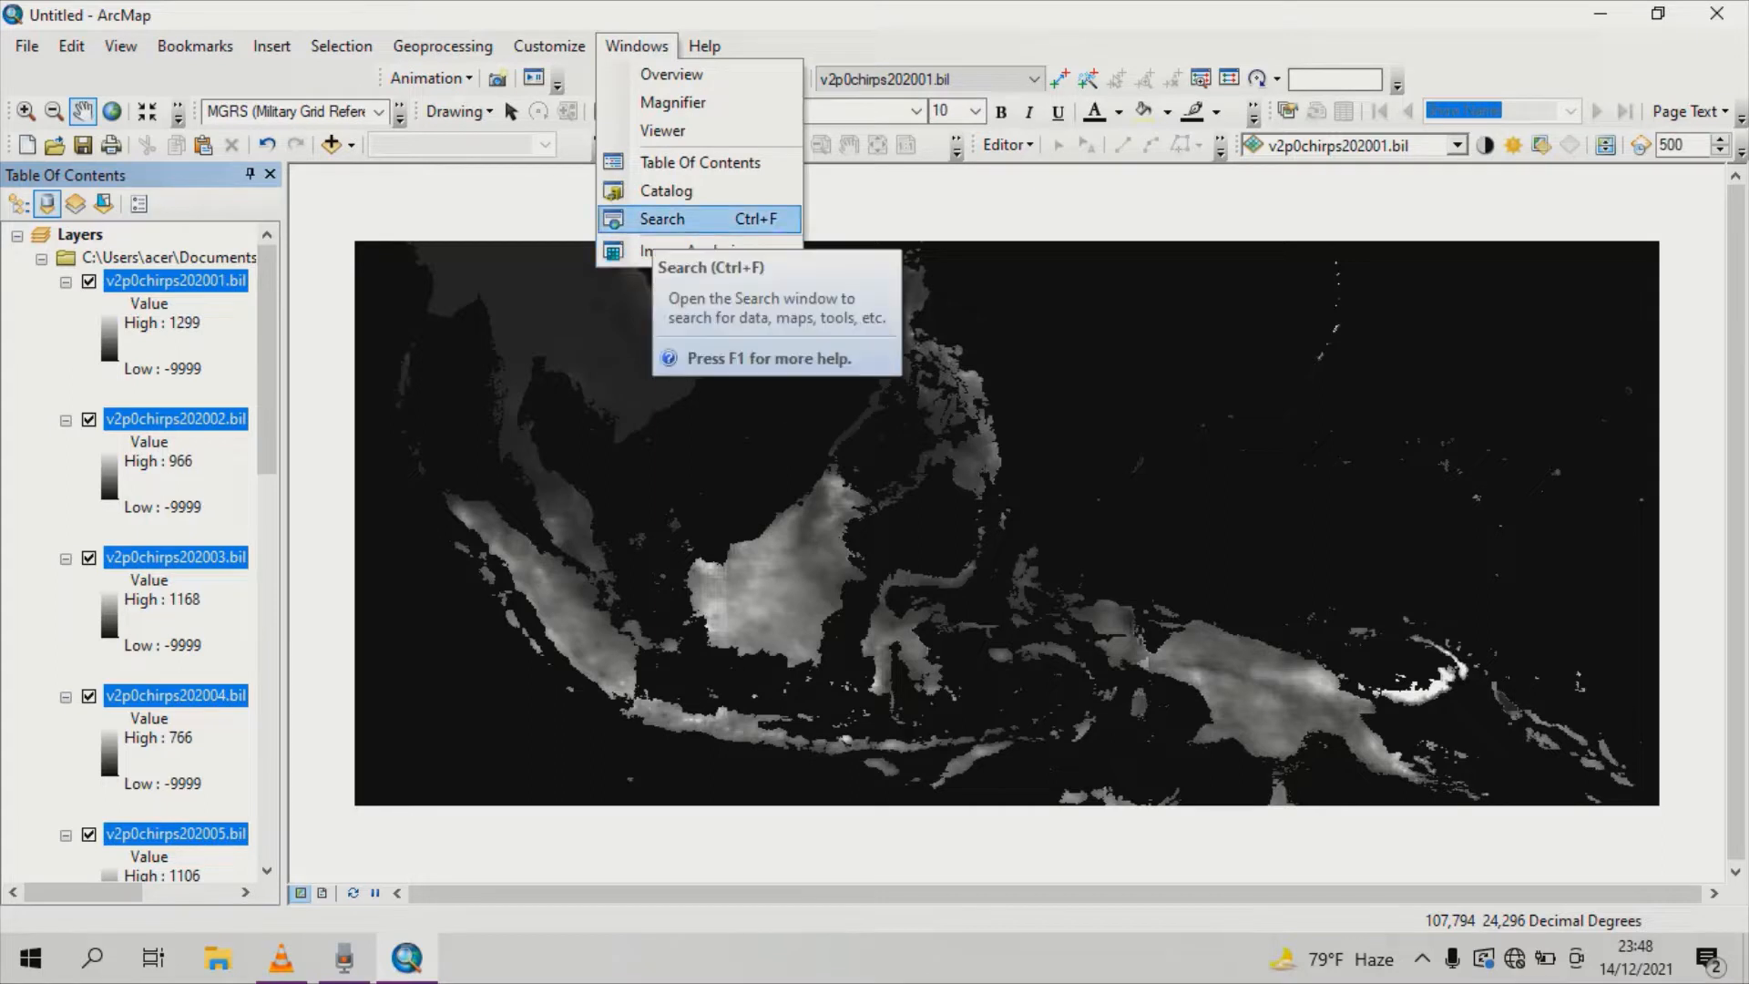
{"action": "left_click", "coordinate": [674, 219]}
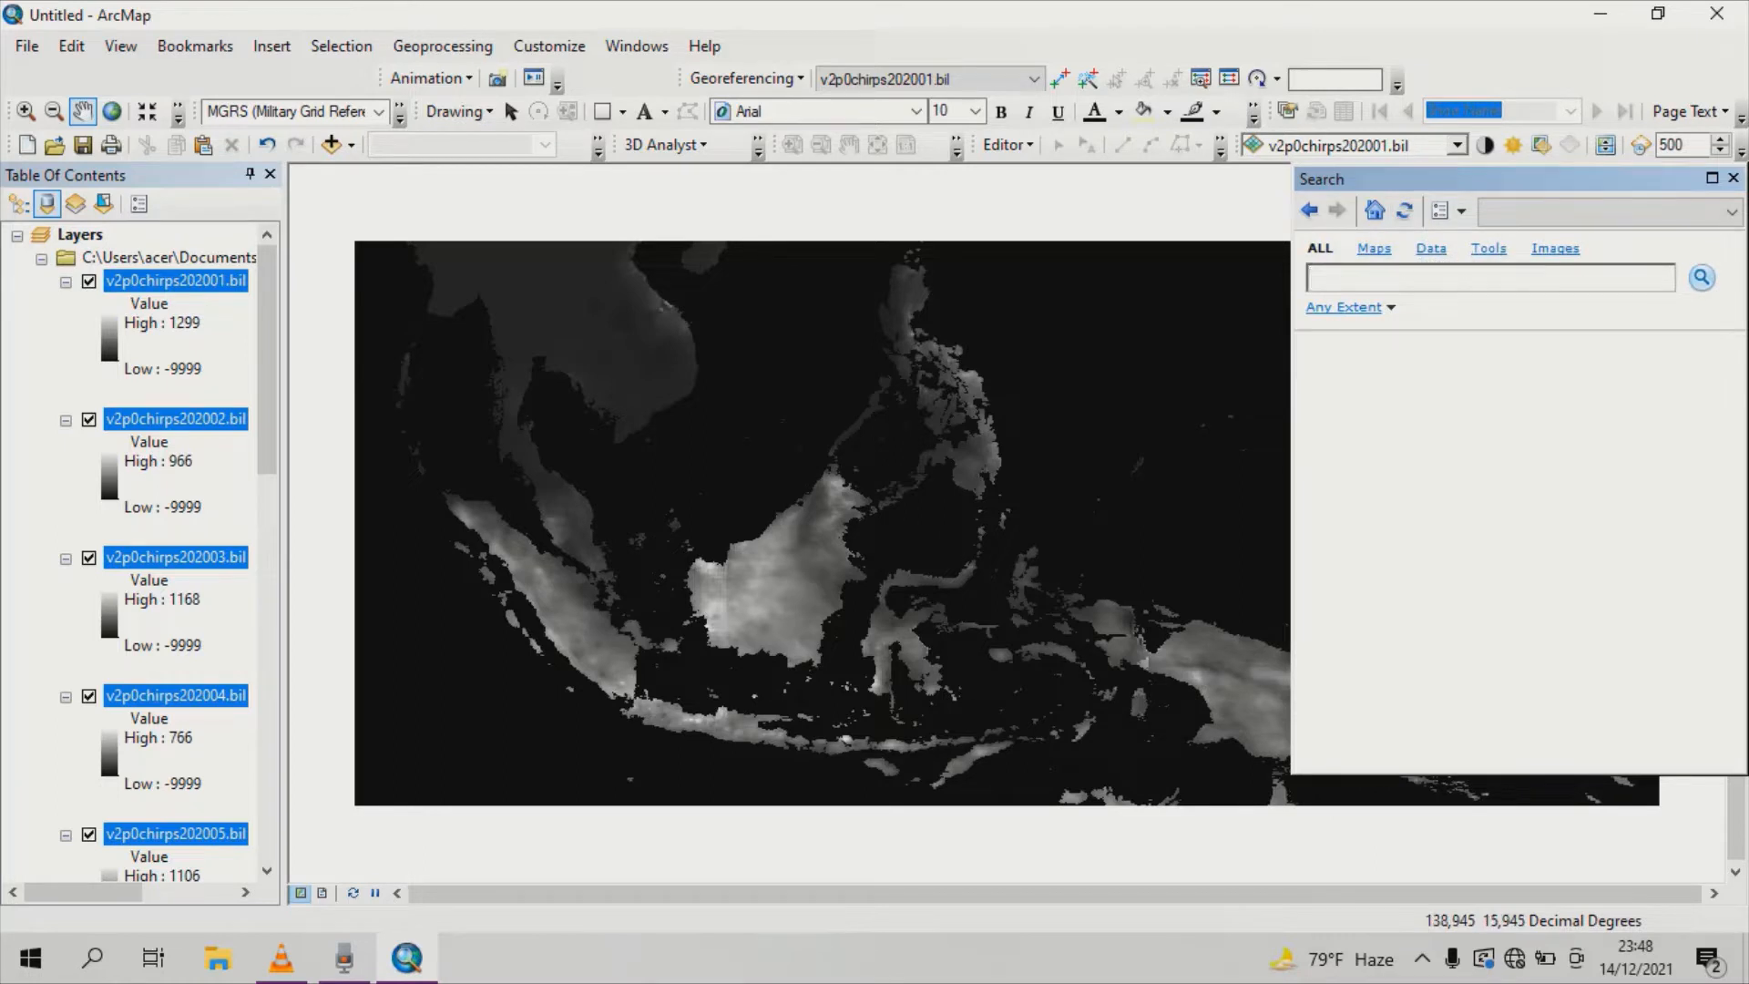
{"action": "type", "text": "cell statistic"}
{"action": "key", "text": "Return"}
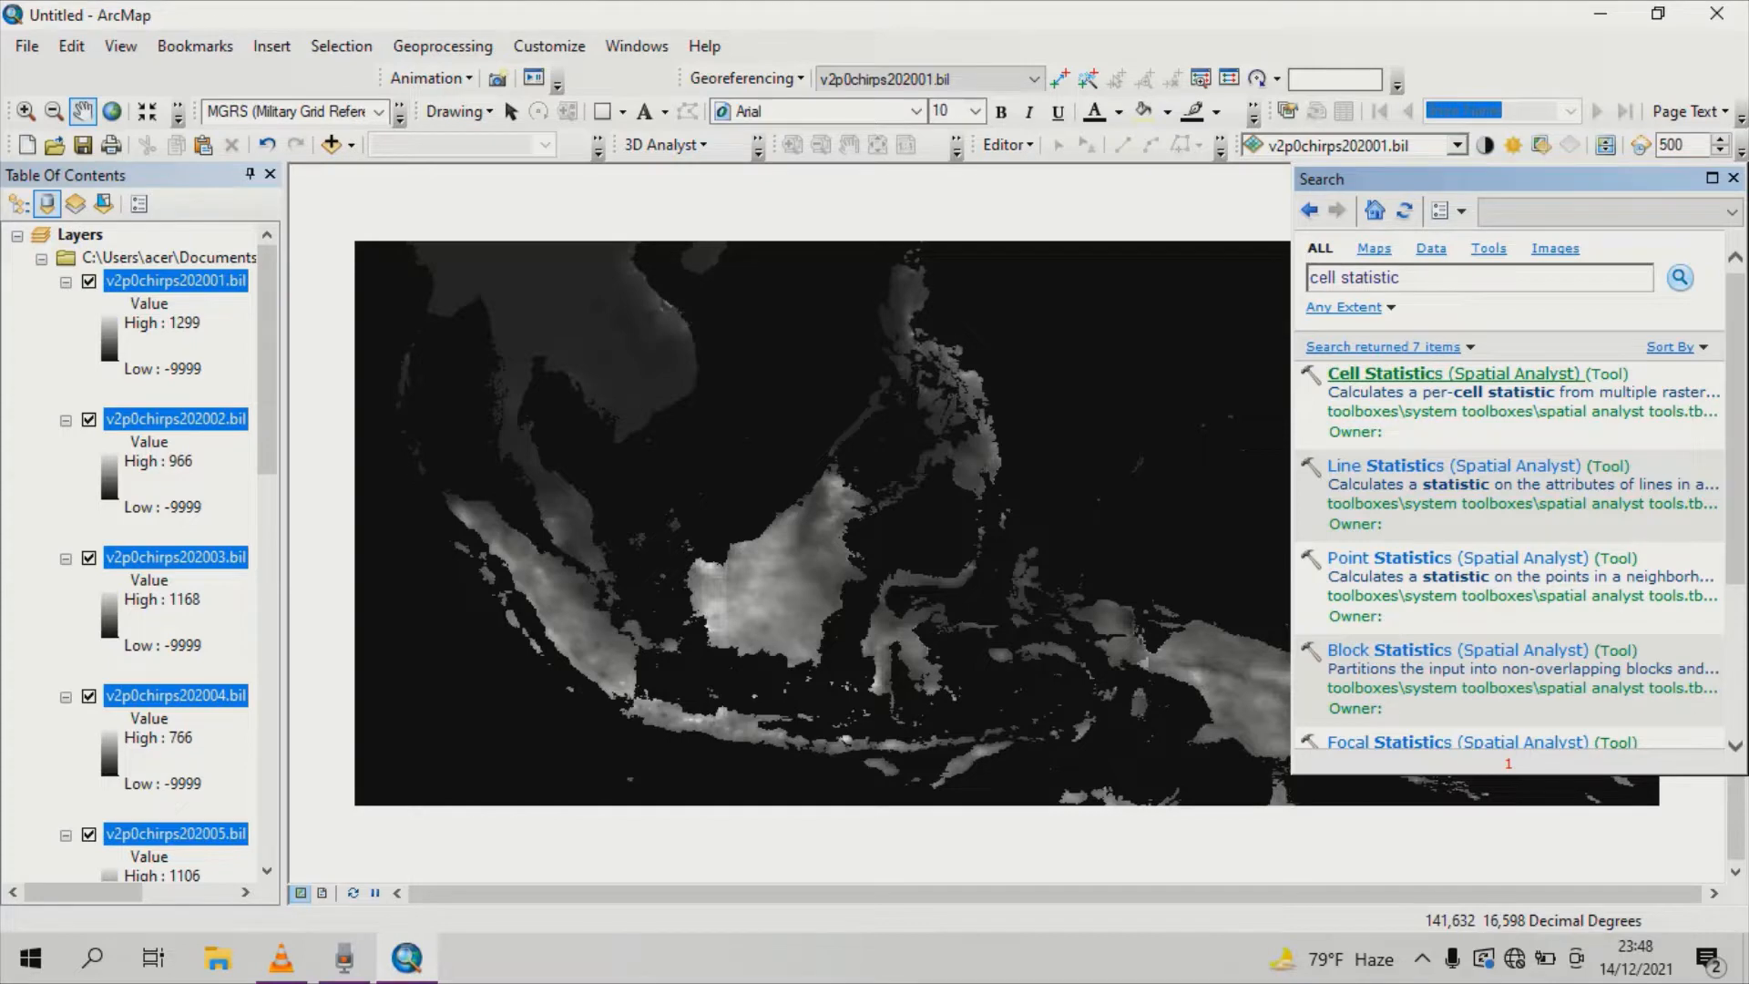
{"action": "left_click", "coordinate": [1452, 375]}
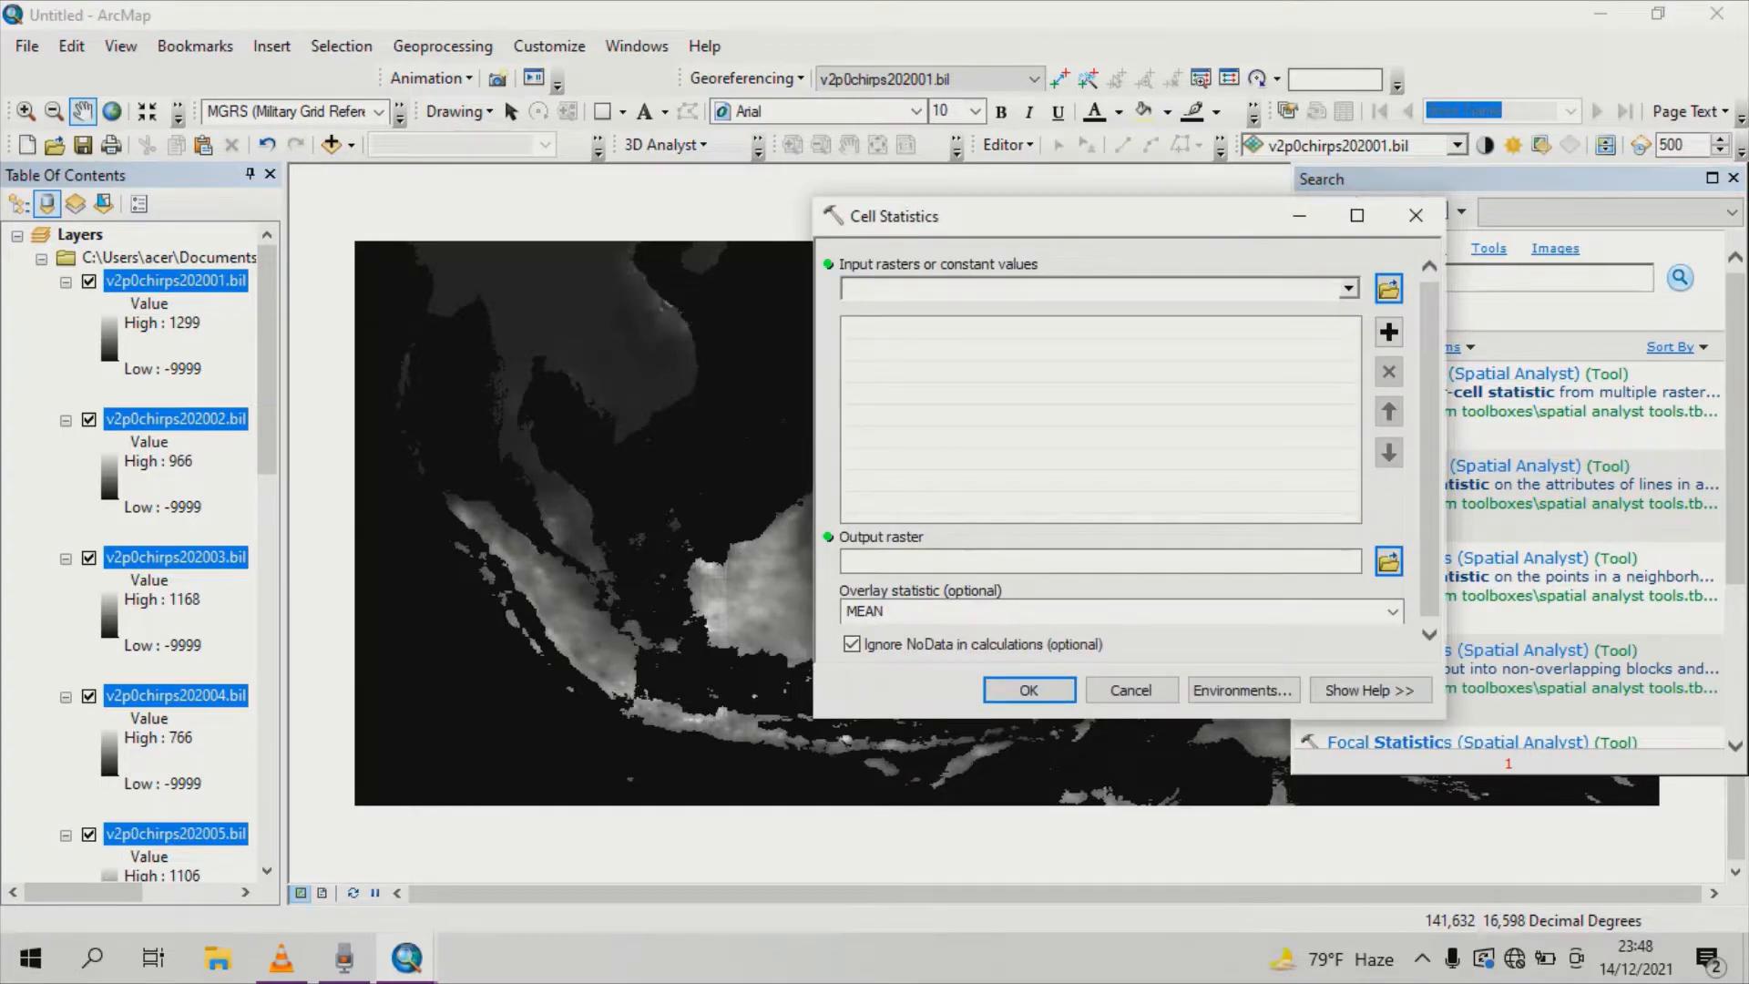
Load v2p0chirps202001.bil through v2p0chirps202012.bil as the Cell Statistics input rasters and set the overlay statistic to SUM.
{"action": "left_click", "coordinate": [1348, 288]}
{"action": "left_click", "coordinate": [1389, 289]}
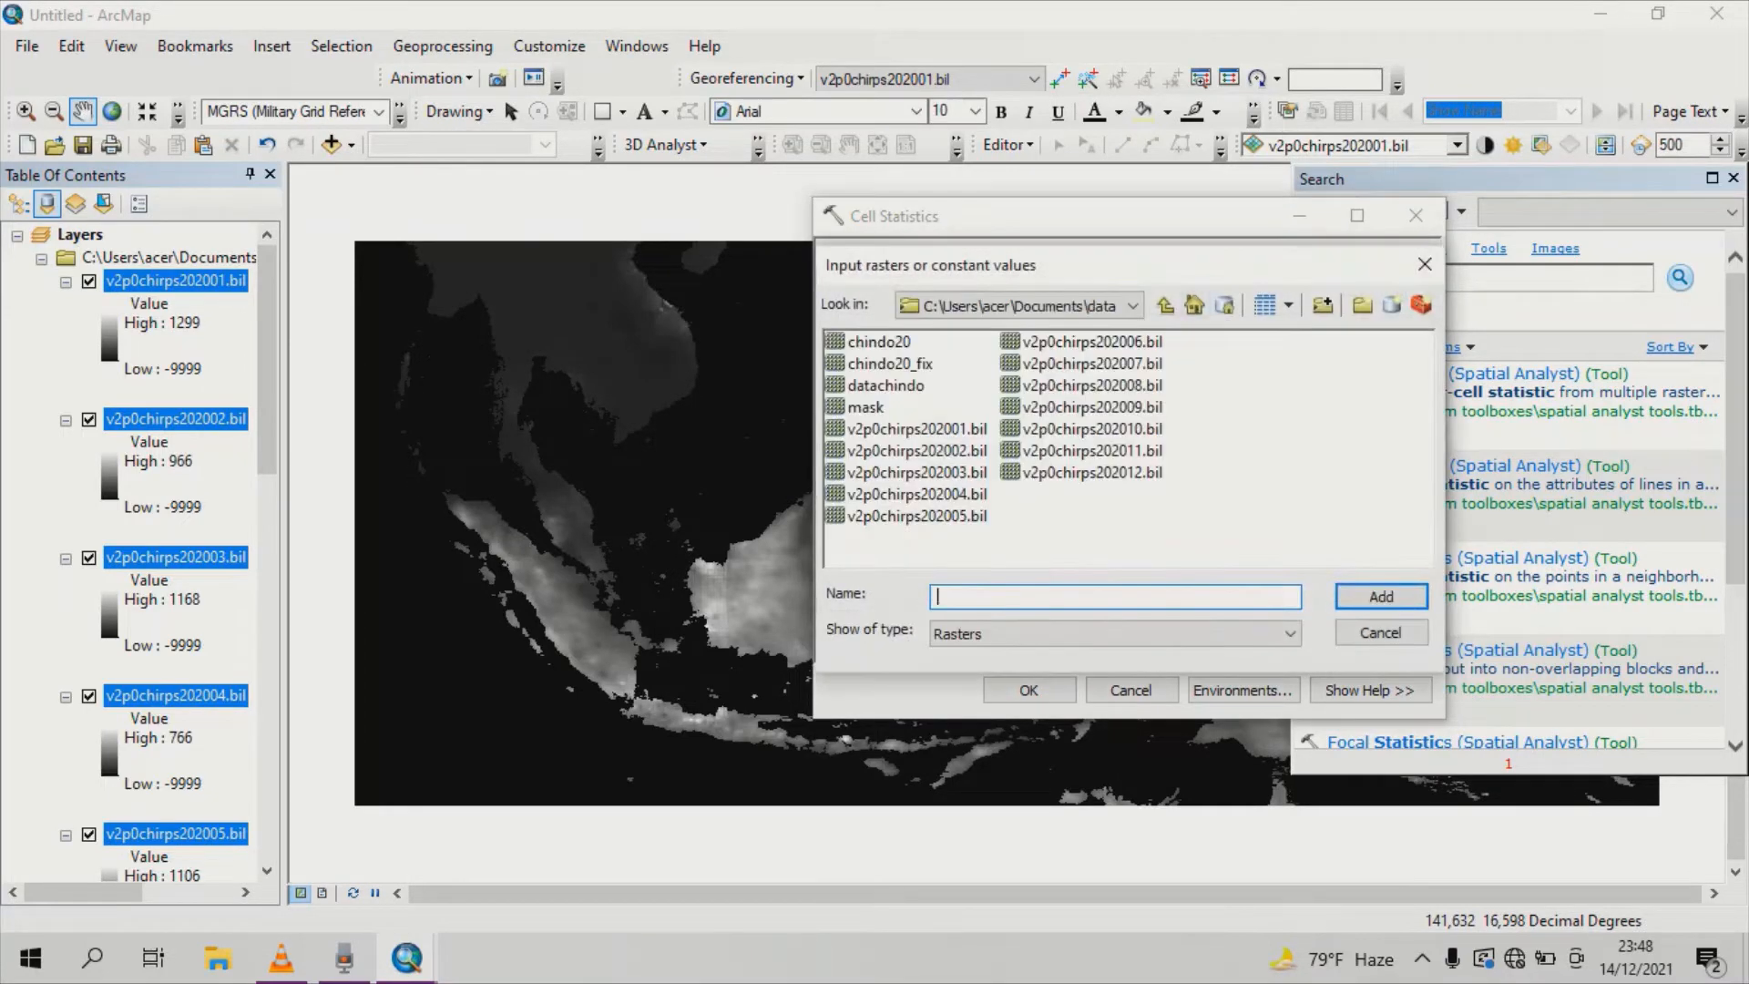
{"action": "left_click", "coordinate": [917, 429]}
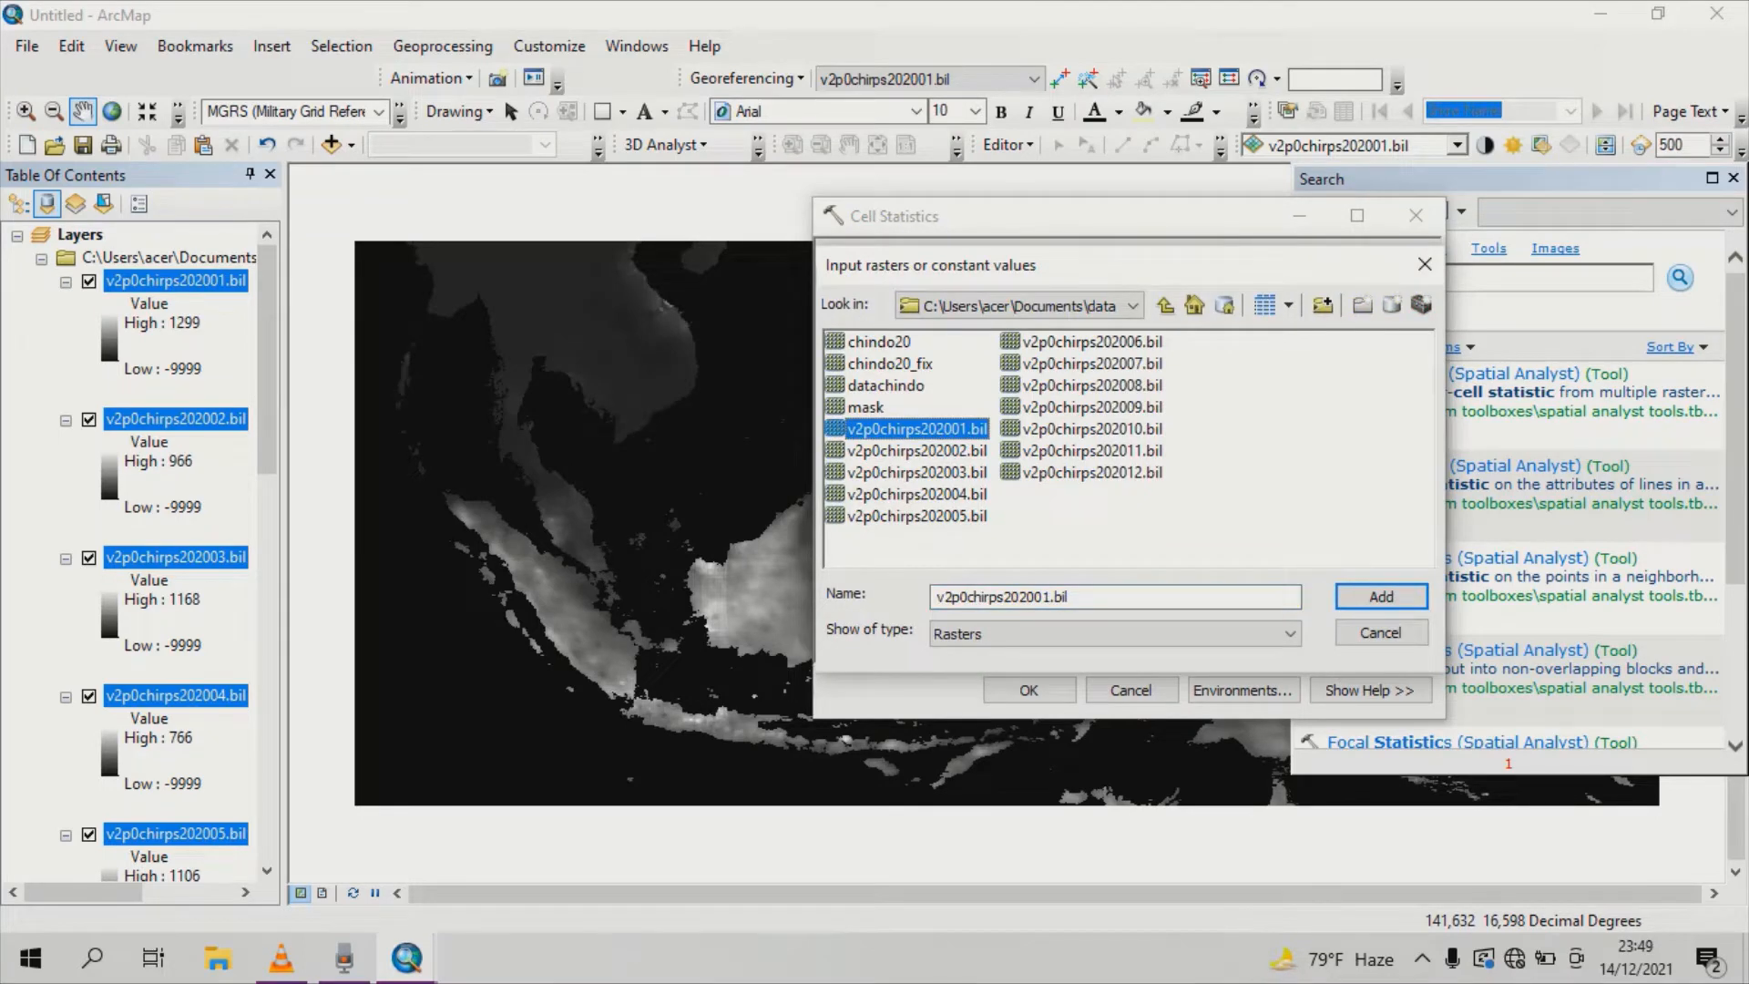
{"action": "key", "text": "shift+Down"}
{"action": "key", "text": "shift+Down"}
{"action": "key", "text": "shift+Down"}
{"action": "key", "text": "shift+Down"}
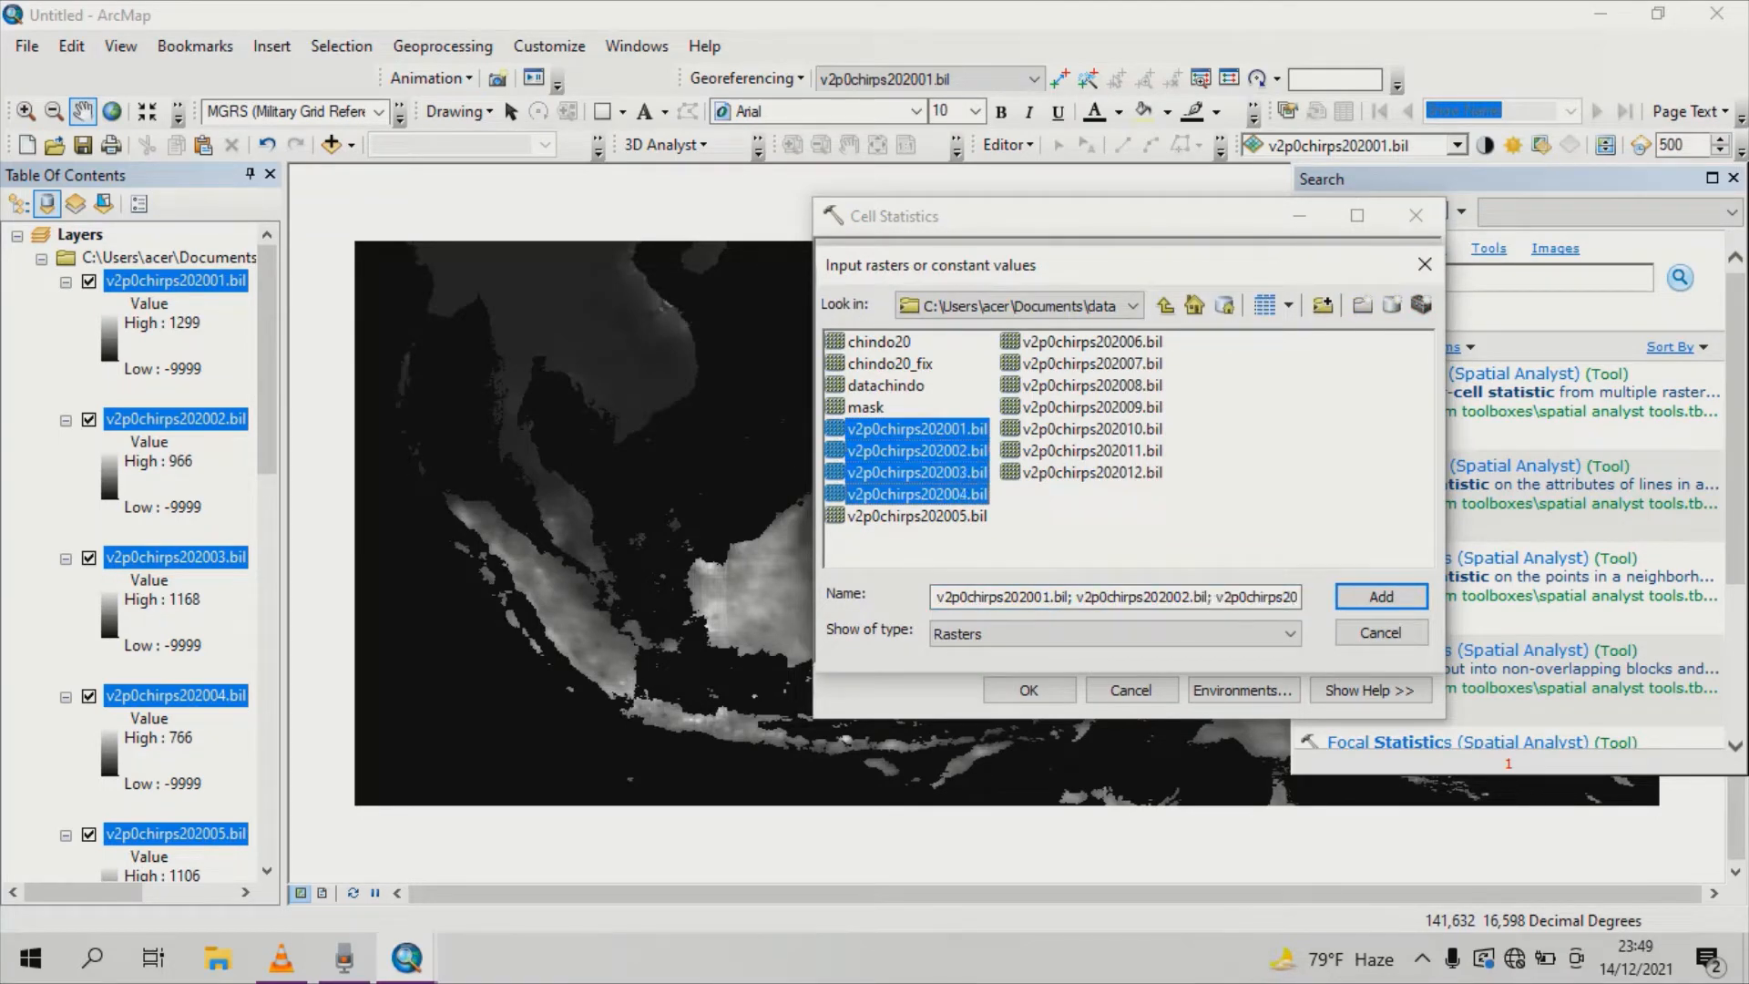
{"action": "key", "text": "shift+Down"}
{"action": "key", "text": "shift+Down"}
{"action": "key", "text": "shift+Down"}
{"action": "key", "text": "shift+Down"}
{"action": "key", "text": "shift+Down"}
{"action": "key", "text": "shift+Down"}
{"action": "key", "text": "shift+Down"}
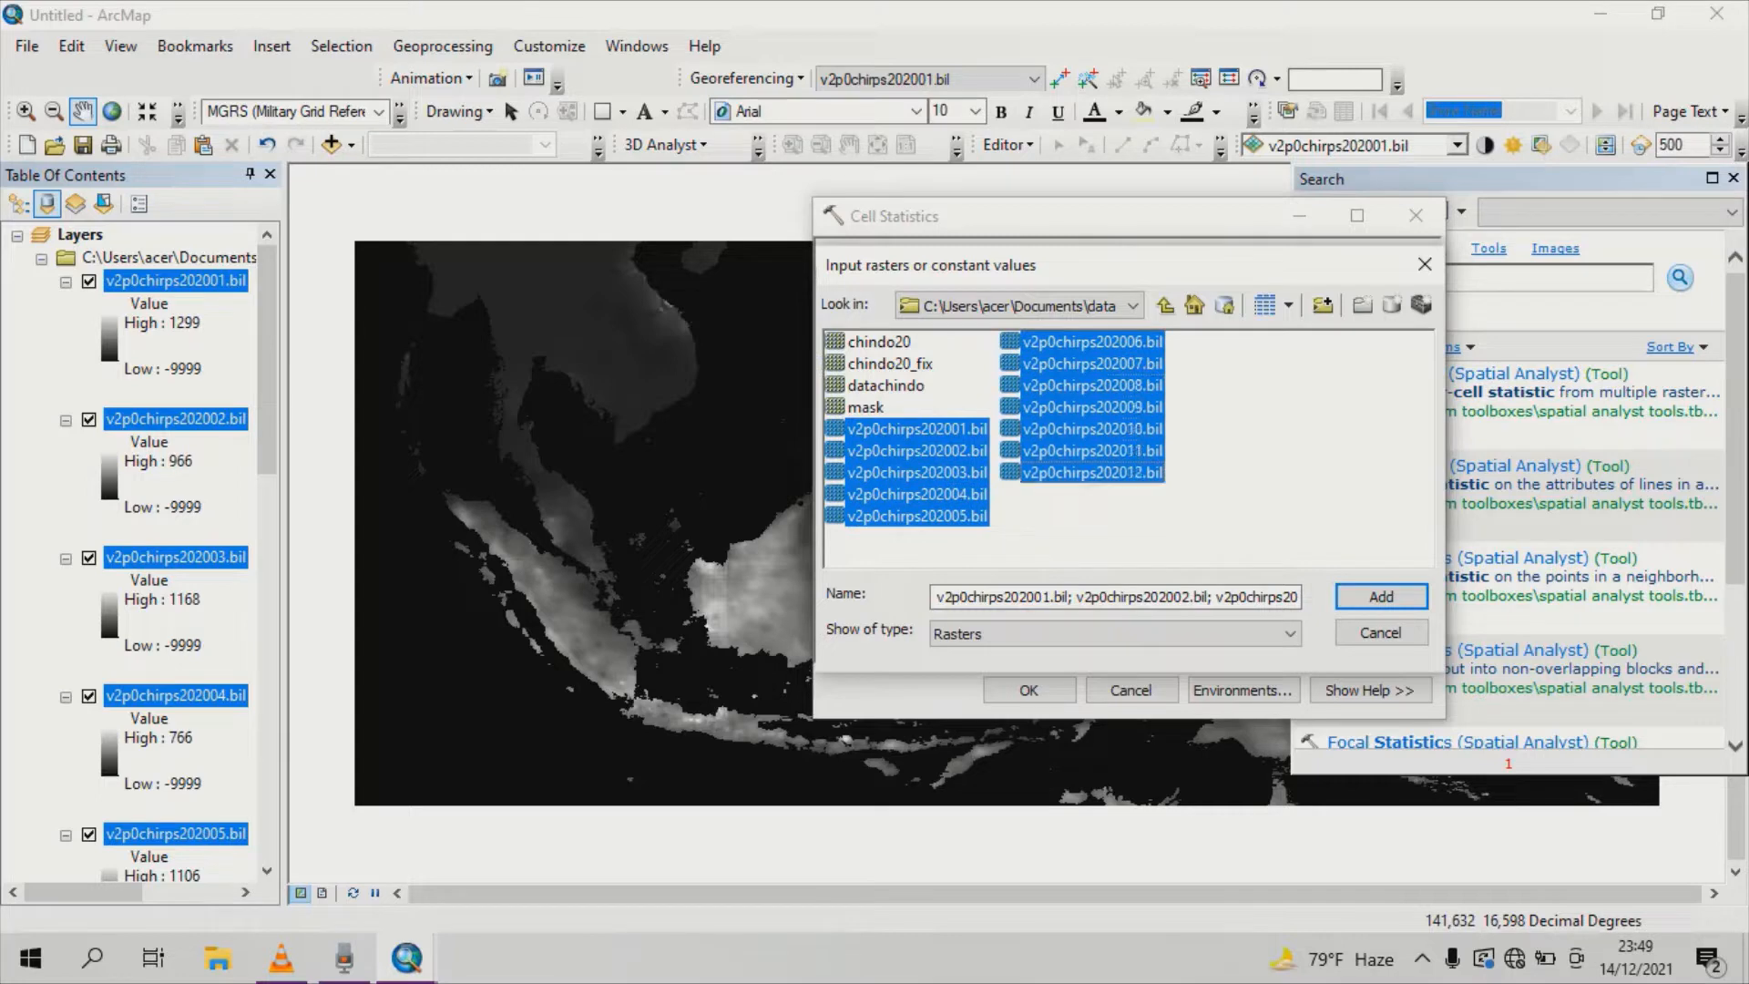
{"action": "key", "text": "Return"}
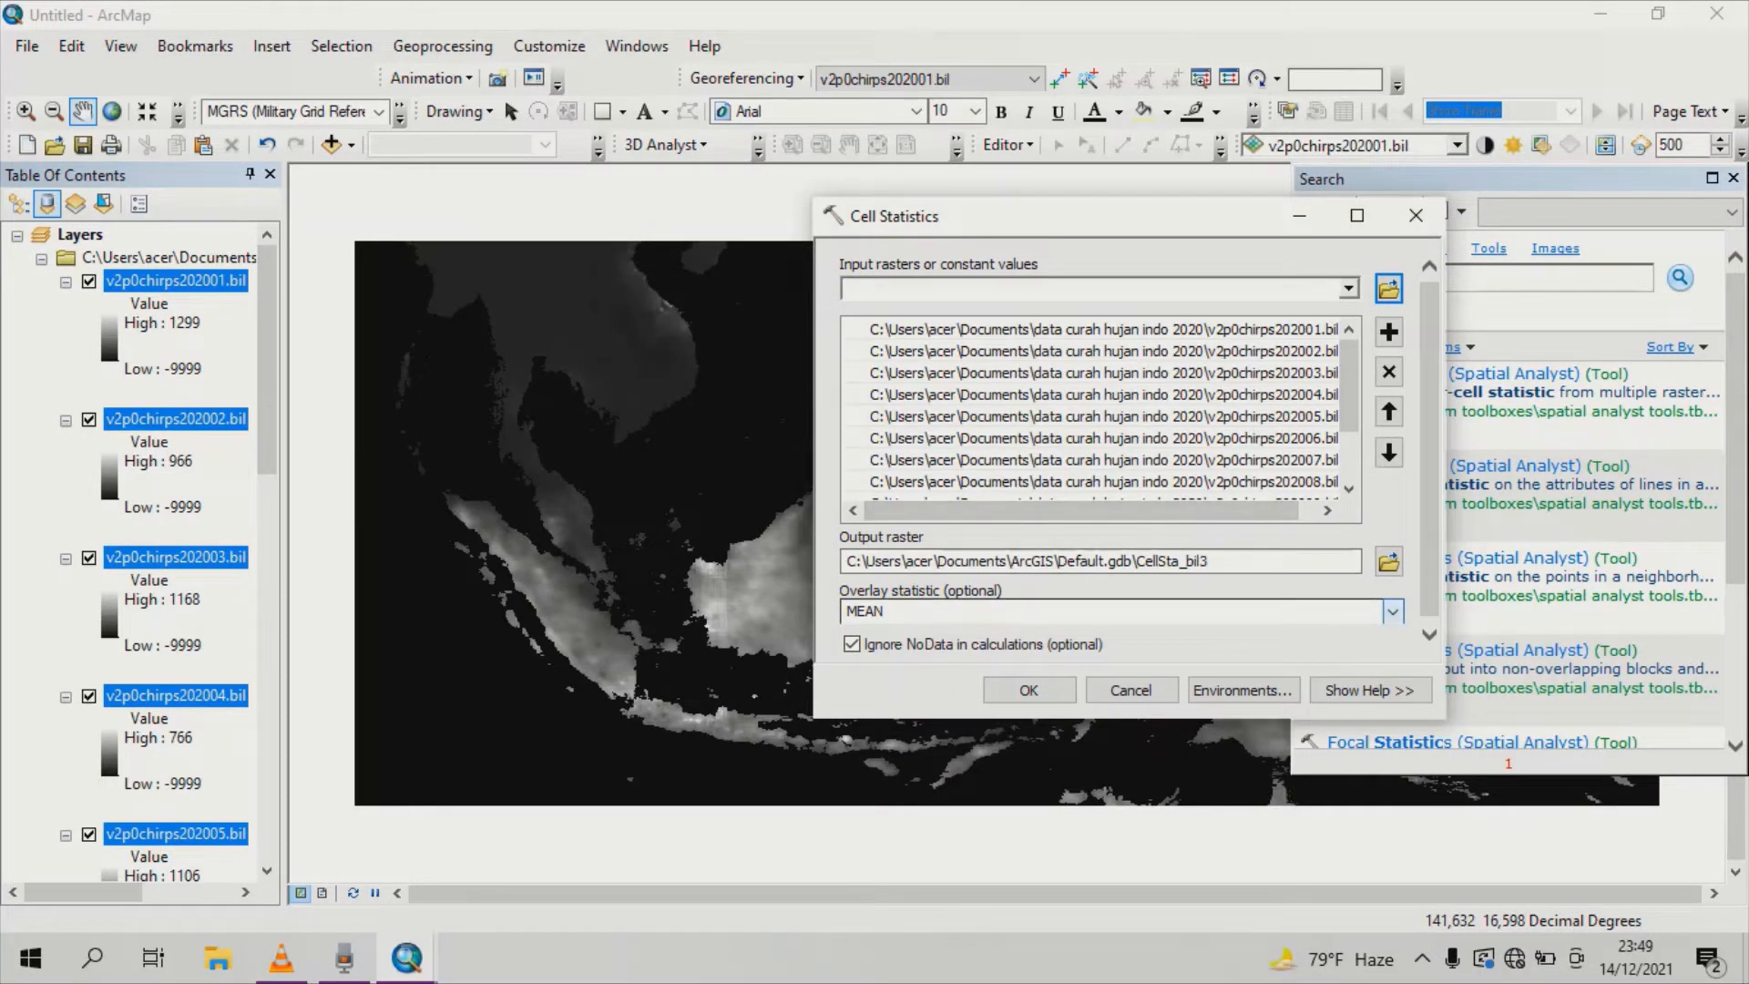
{"action": "left_click", "coordinate": [1392, 611]}
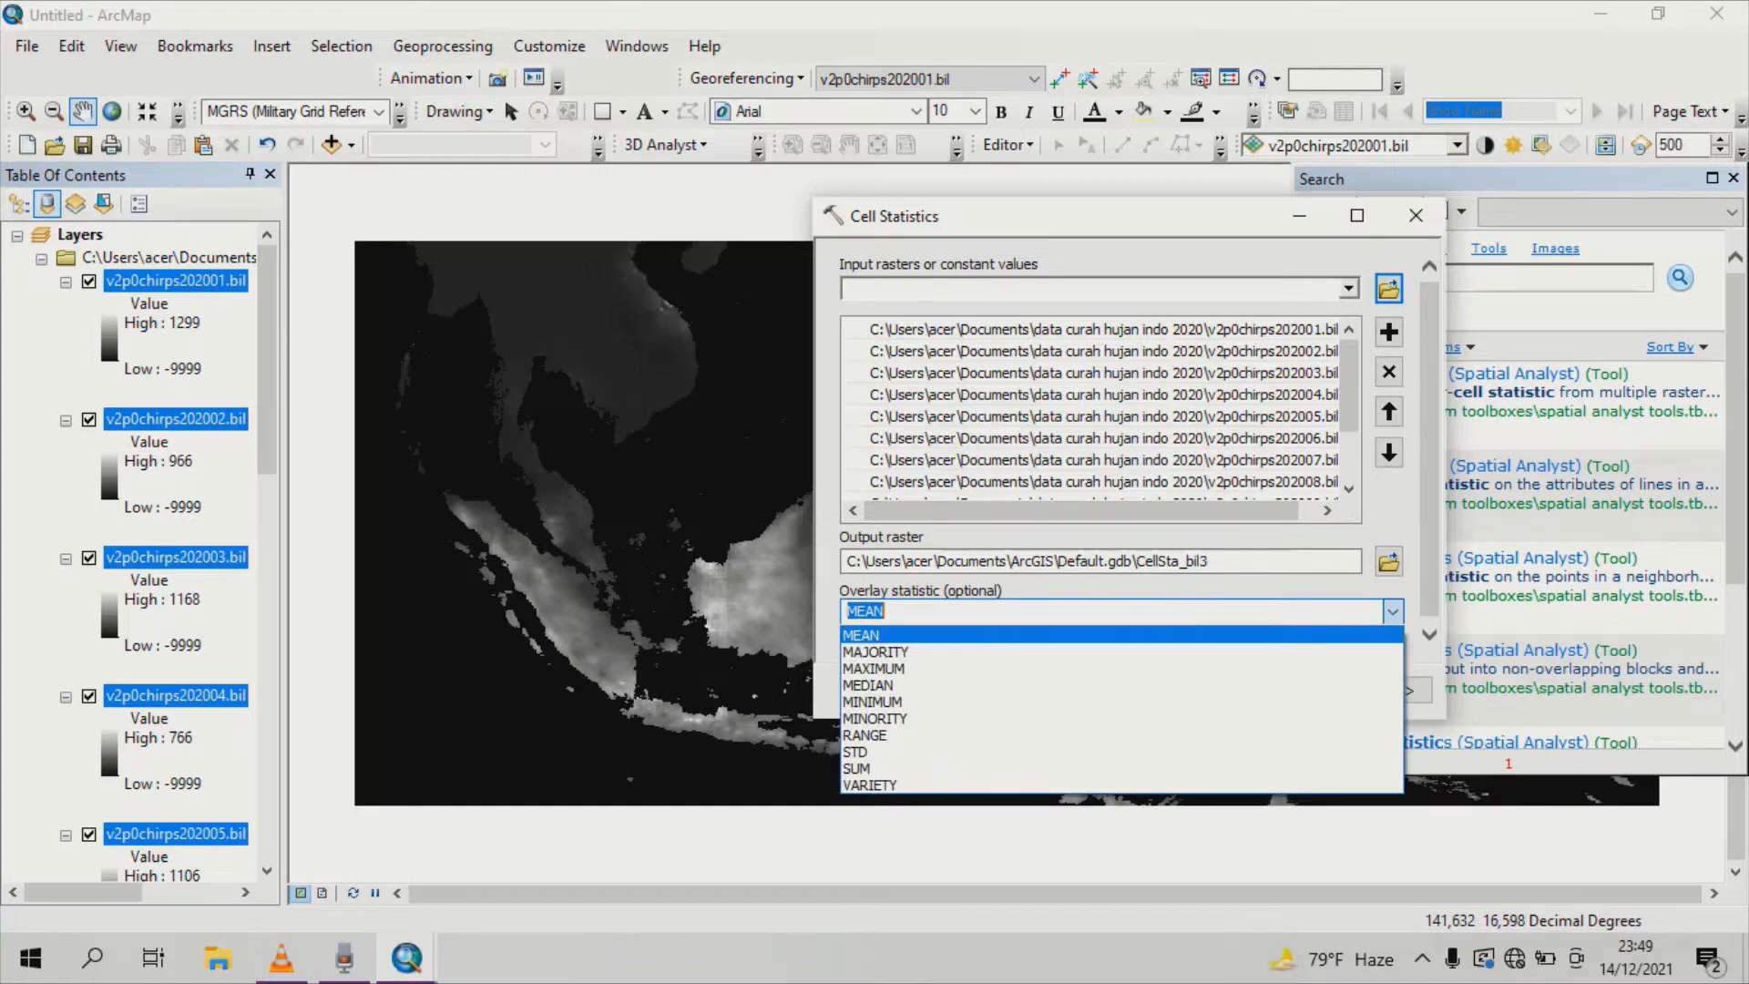
{"action": "left_click", "coordinate": [856, 767]}
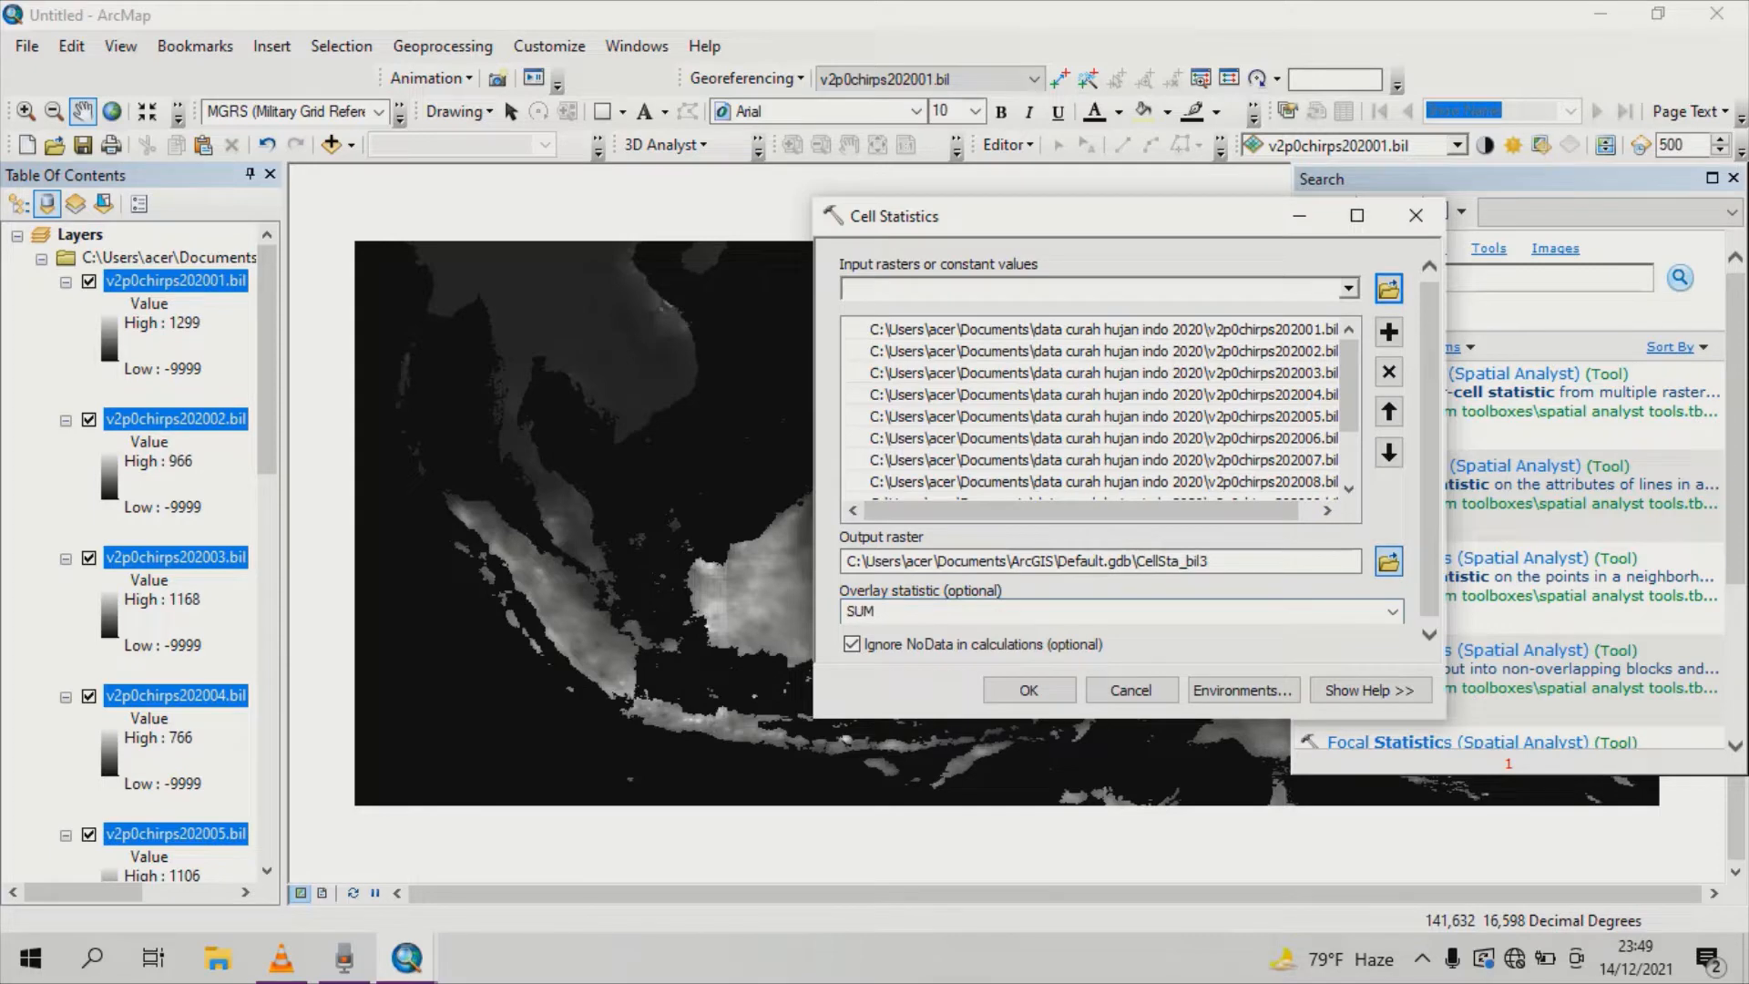
Browse for the output raster location and create a folder named "contoh pembuatan peta curah hujan" in Documents\ArcGIS.
{"action": "left_click", "coordinate": [1388, 562]}
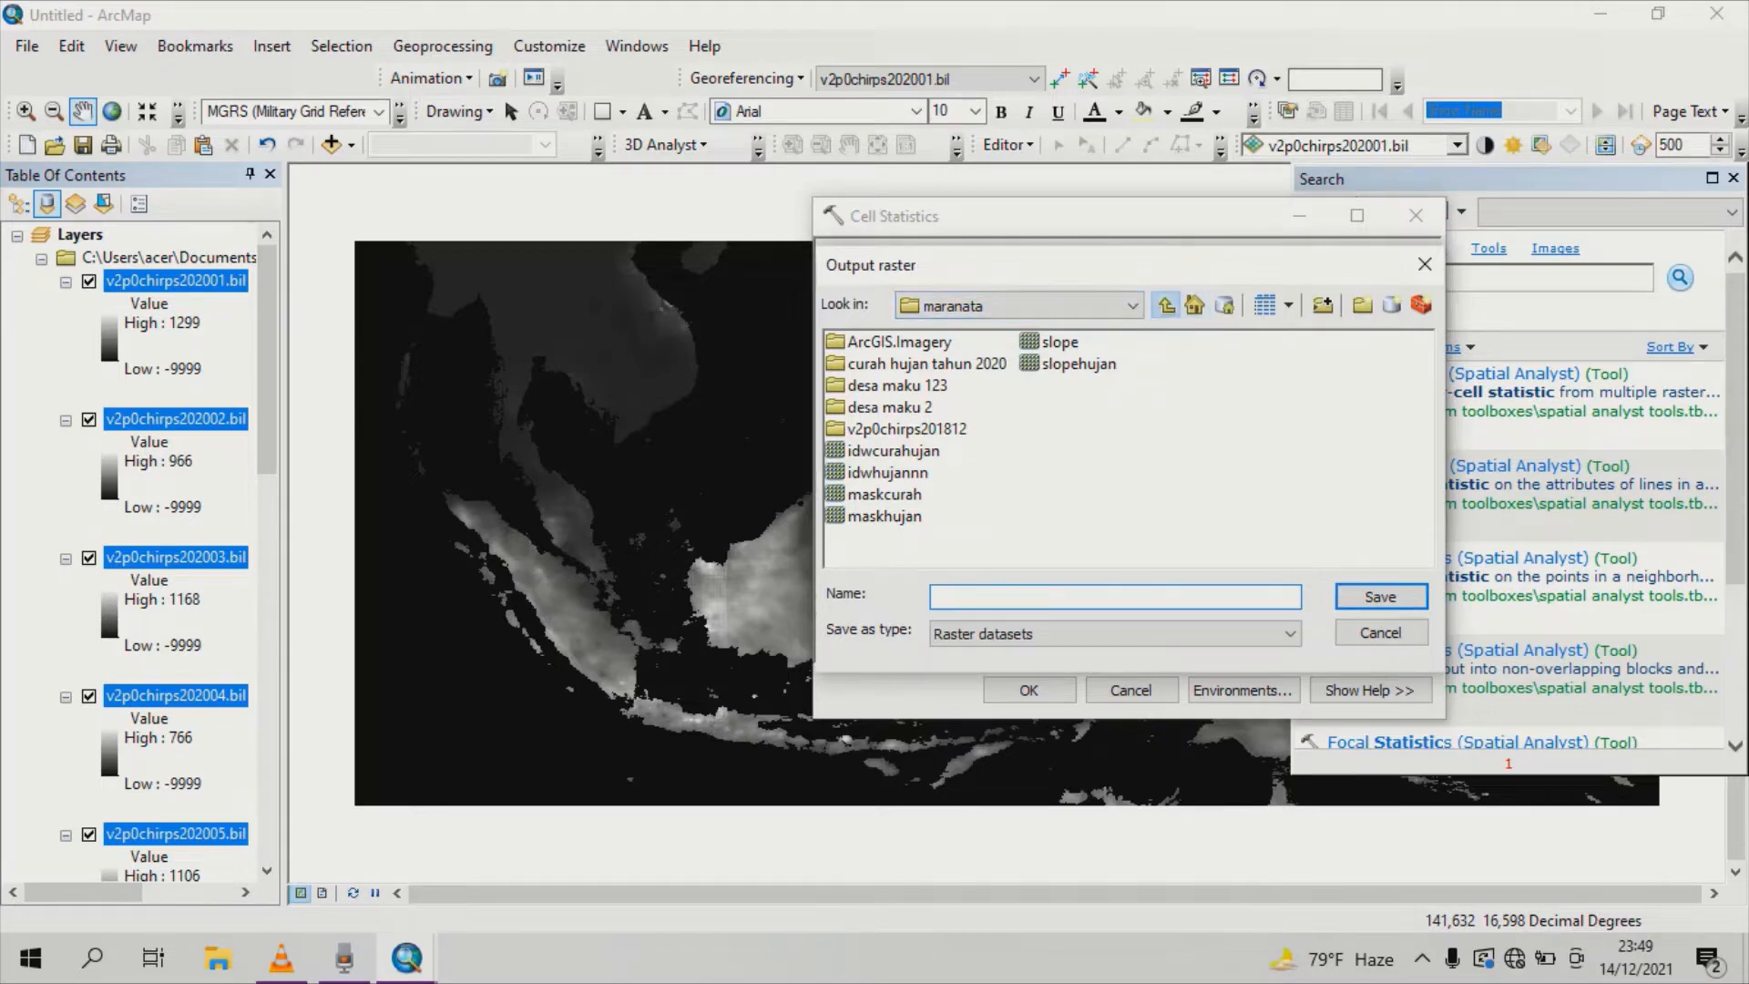
{"action": "left_click", "coordinate": [1165, 305]}
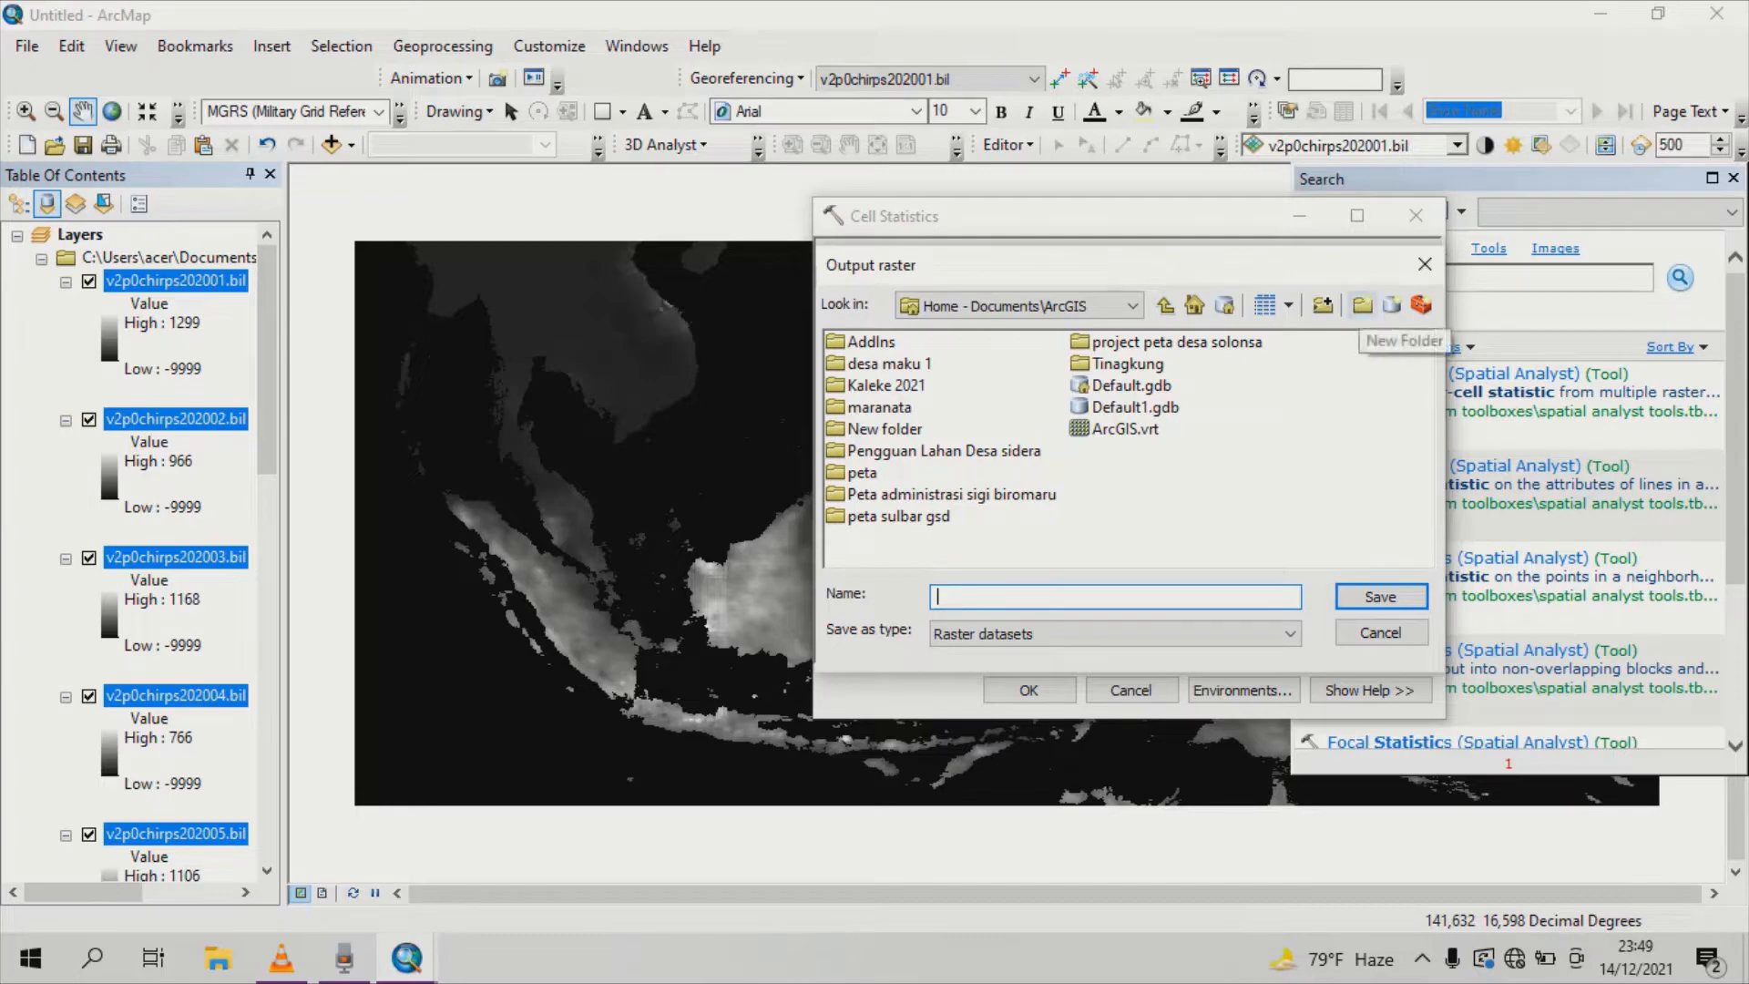
{"action": "left_click", "coordinate": [1361, 305]}
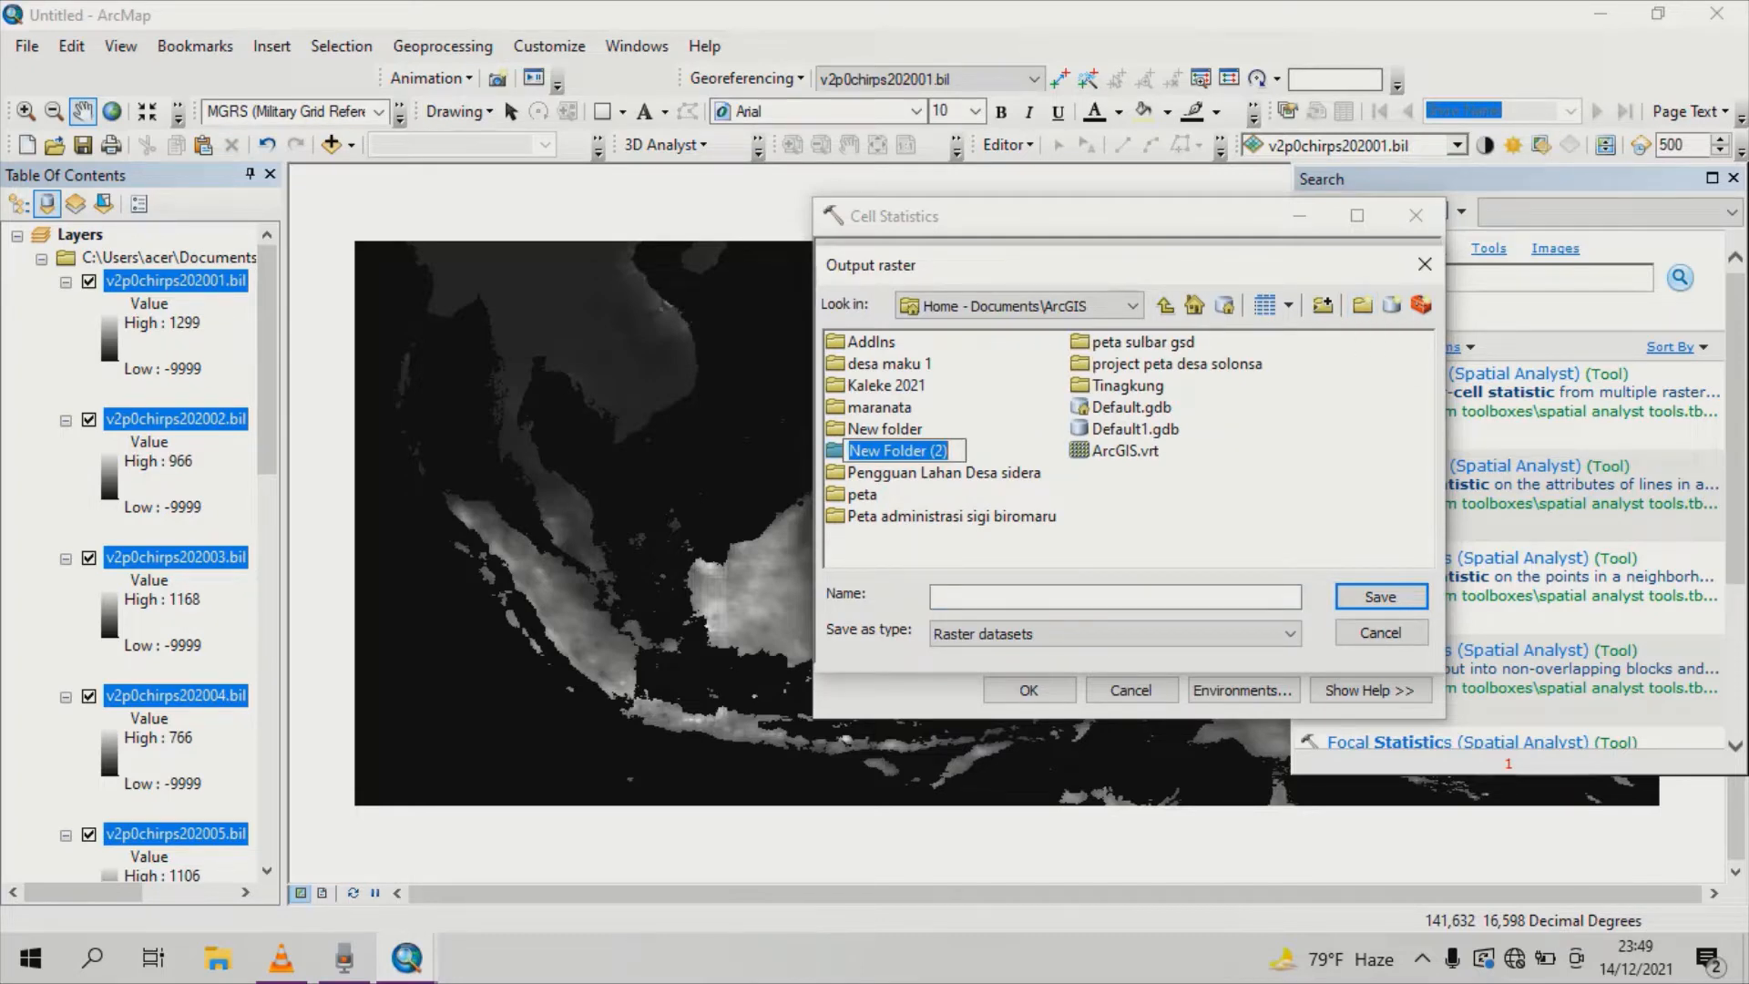
{"action": "key", "text": "BackSpace"}
{"action": "type", "text": "c"}
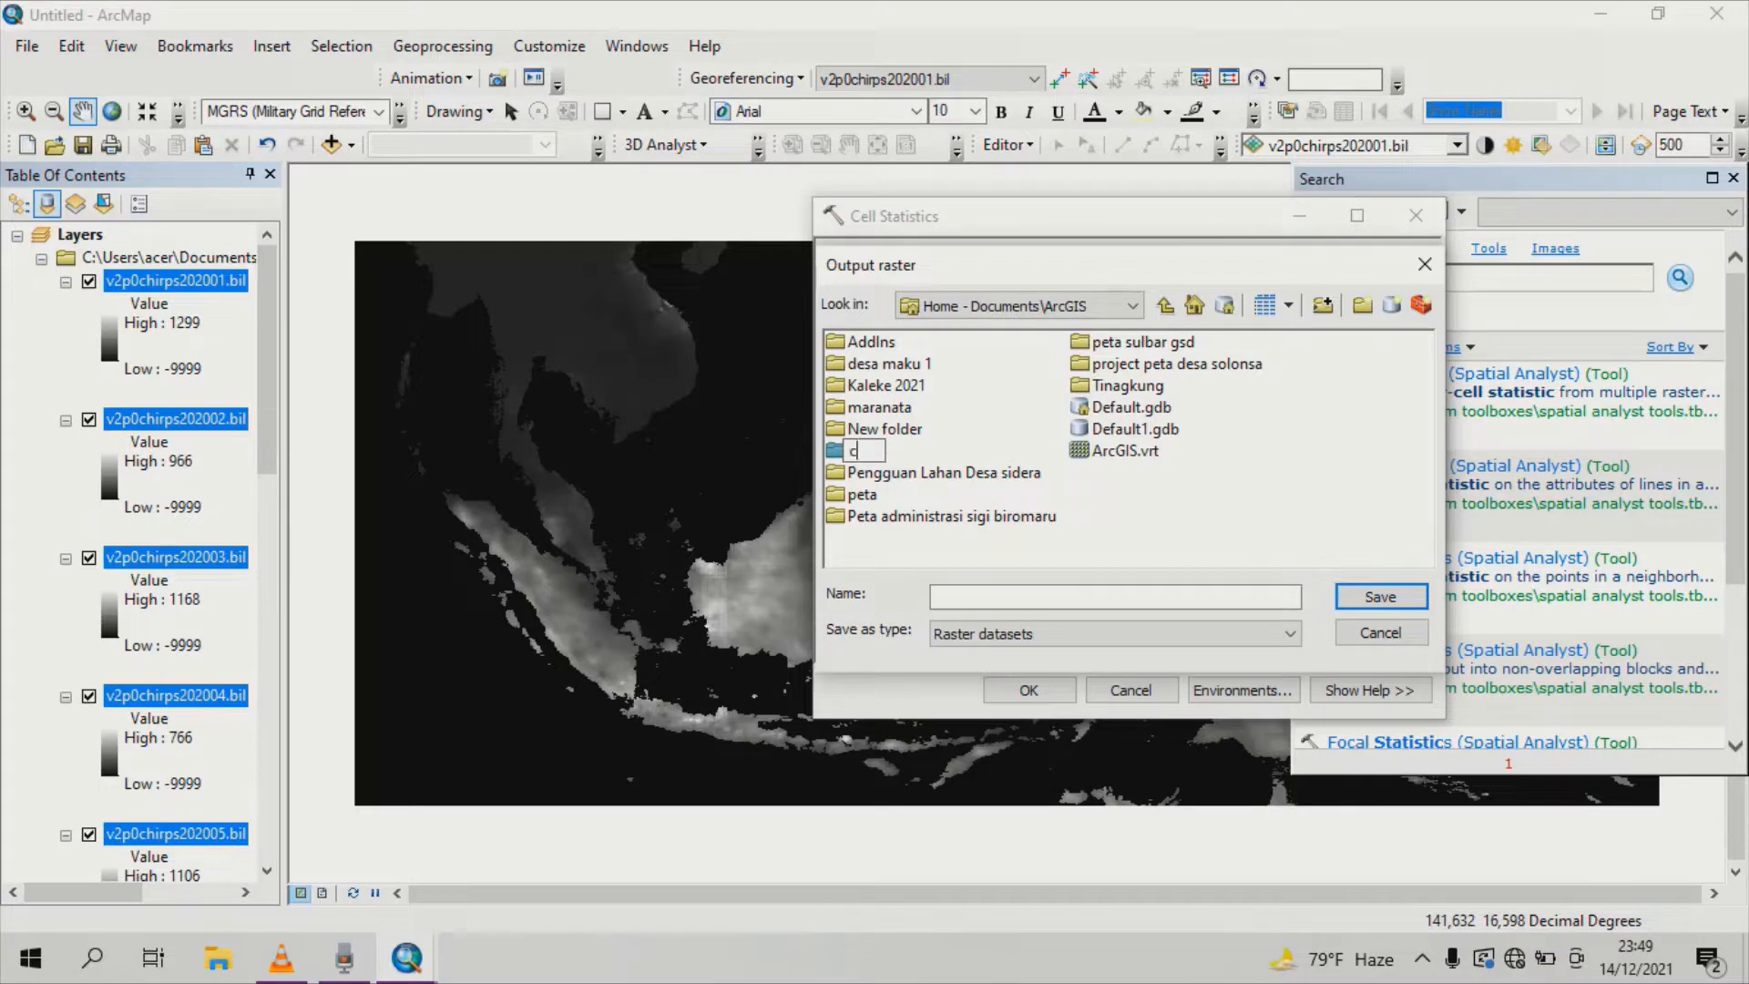
{"action": "type", "text": "ontoh pembuat"}
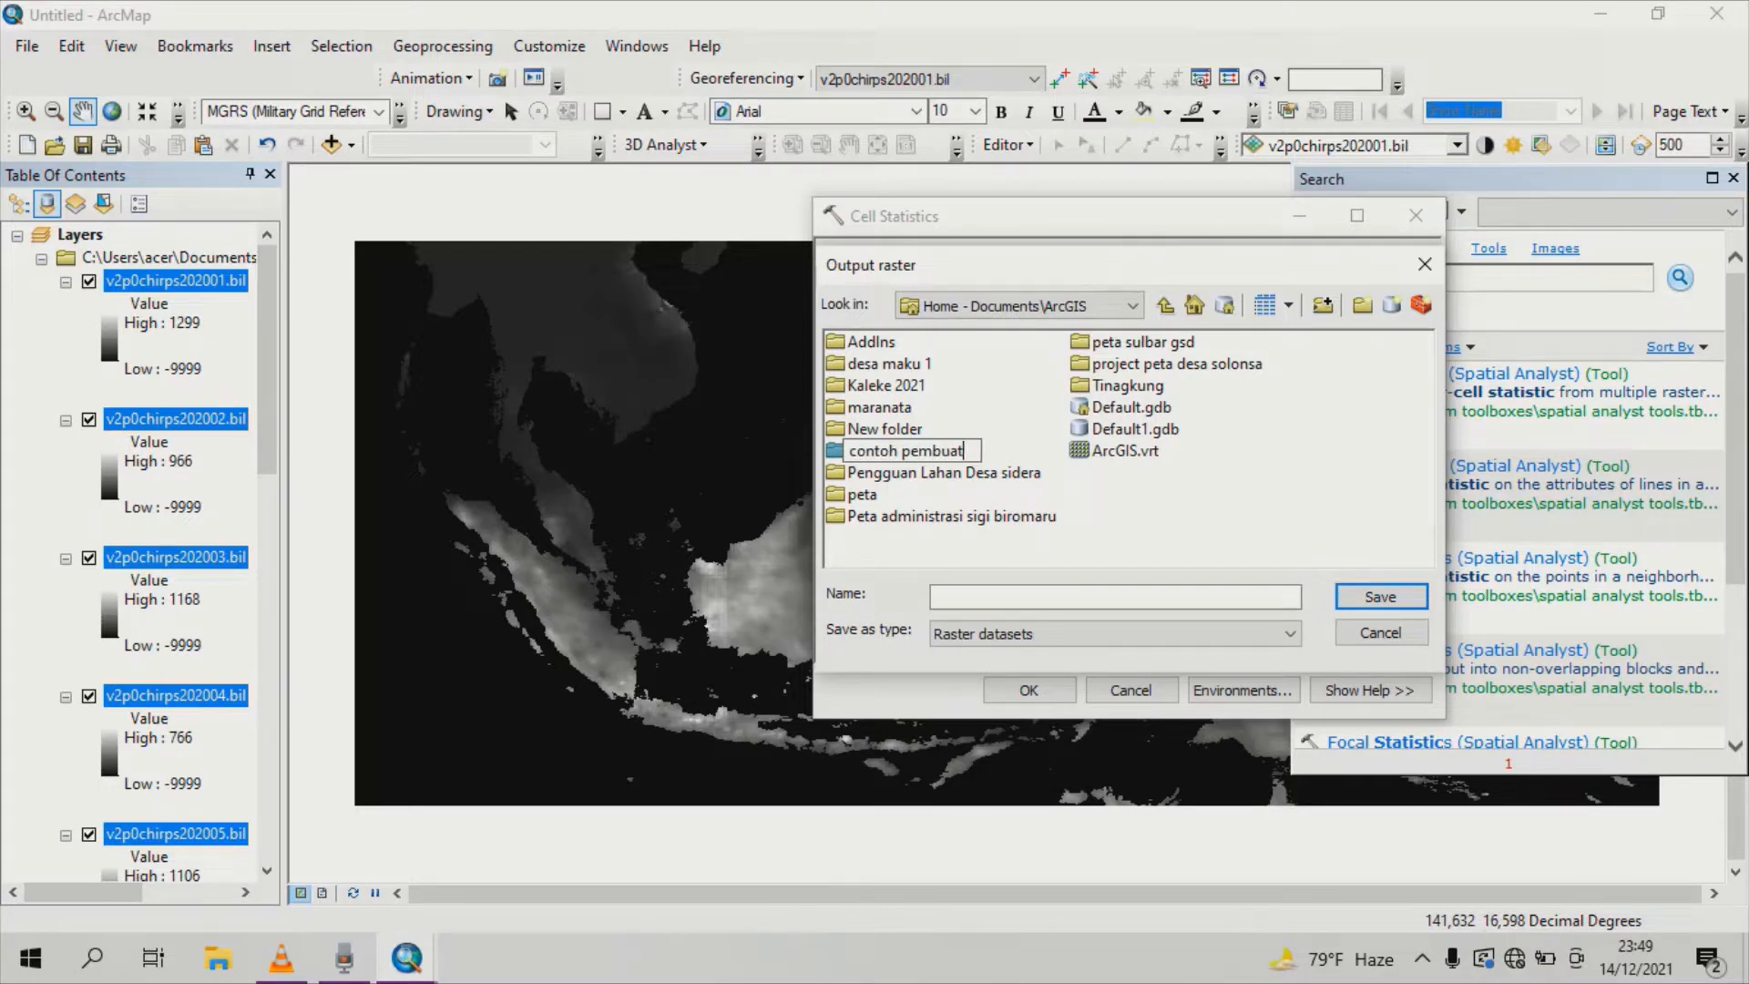
{"action": "type", "text": "an peta curah hujan"}
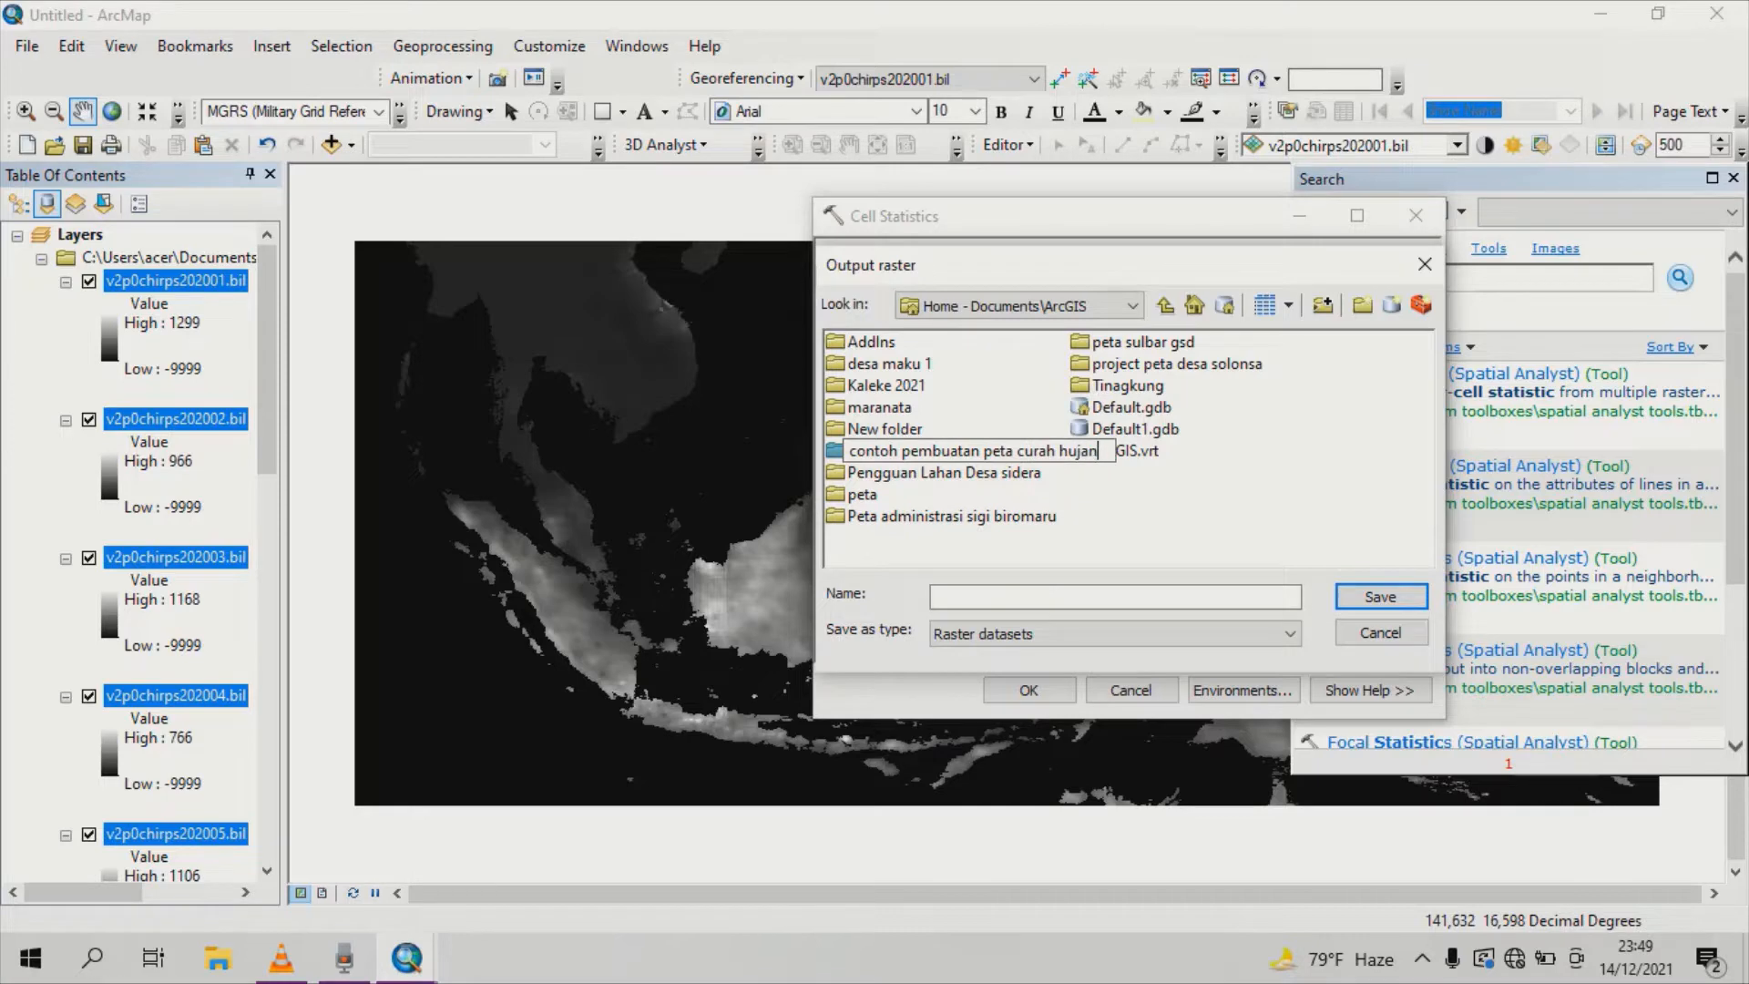
{"action": "key", "text": "Return"}
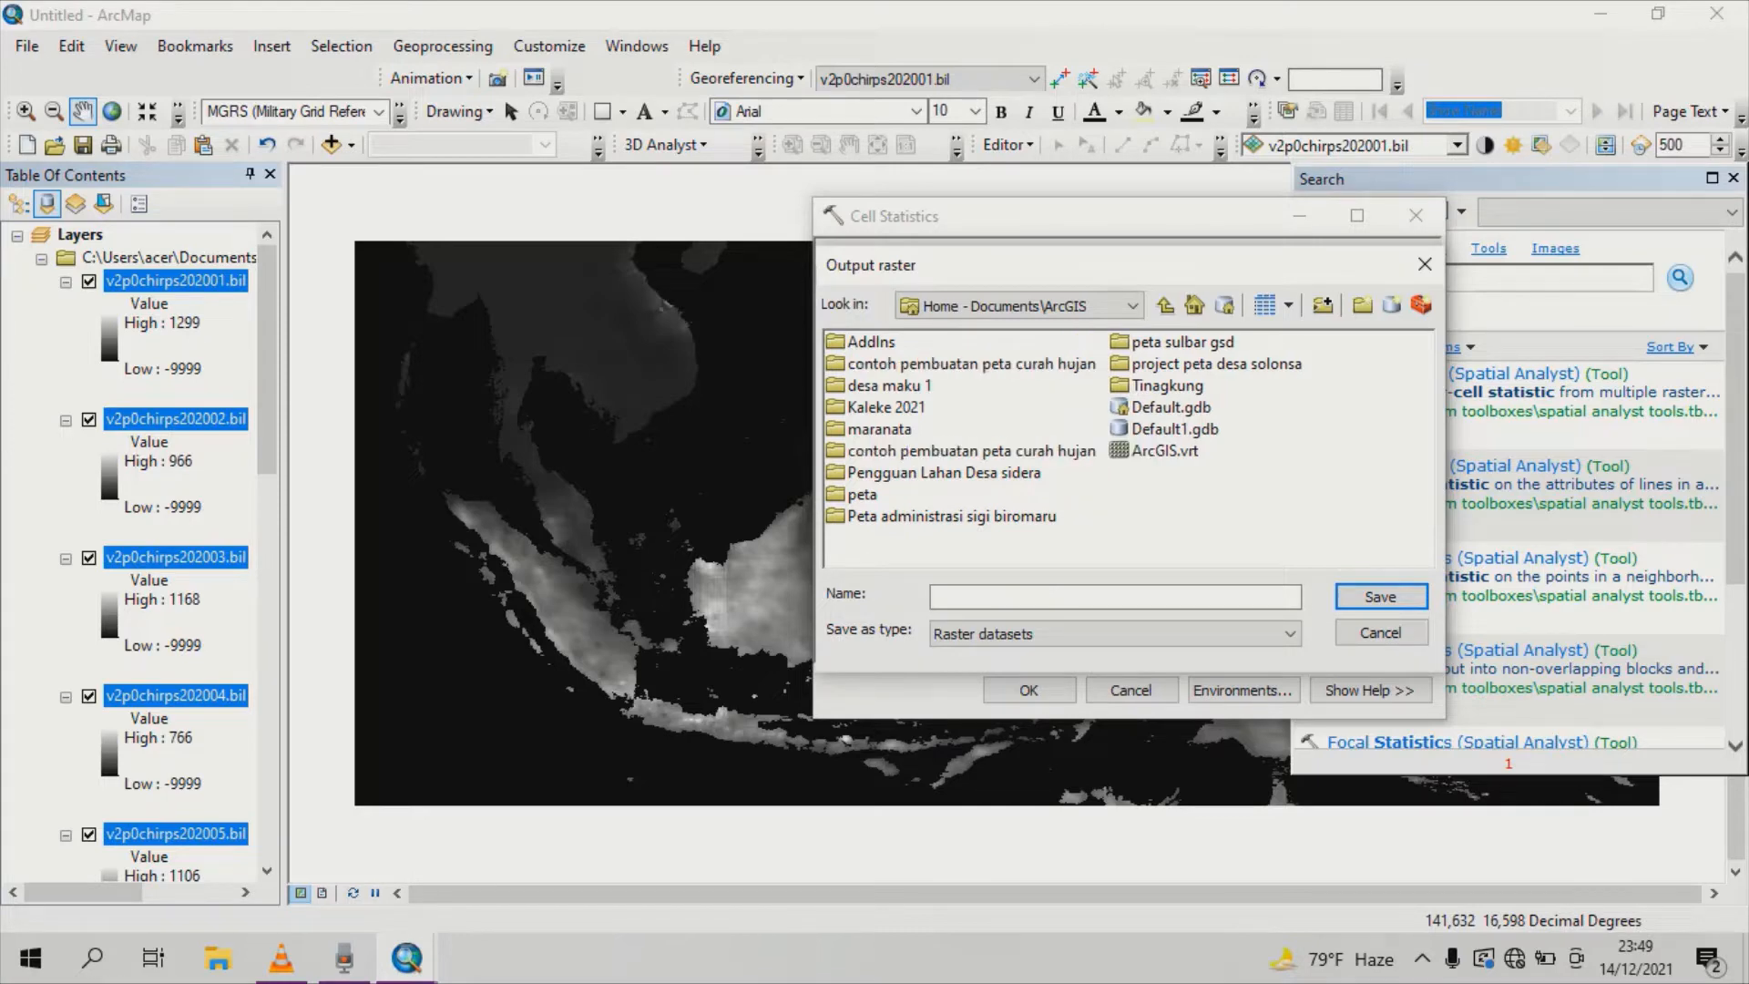
Save the output raster as cell2020 in the "contoh pembuatan peta curah hujan" folder and run Cell Statistics.
{"action": "double_click", "coordinate": [971, 451]}
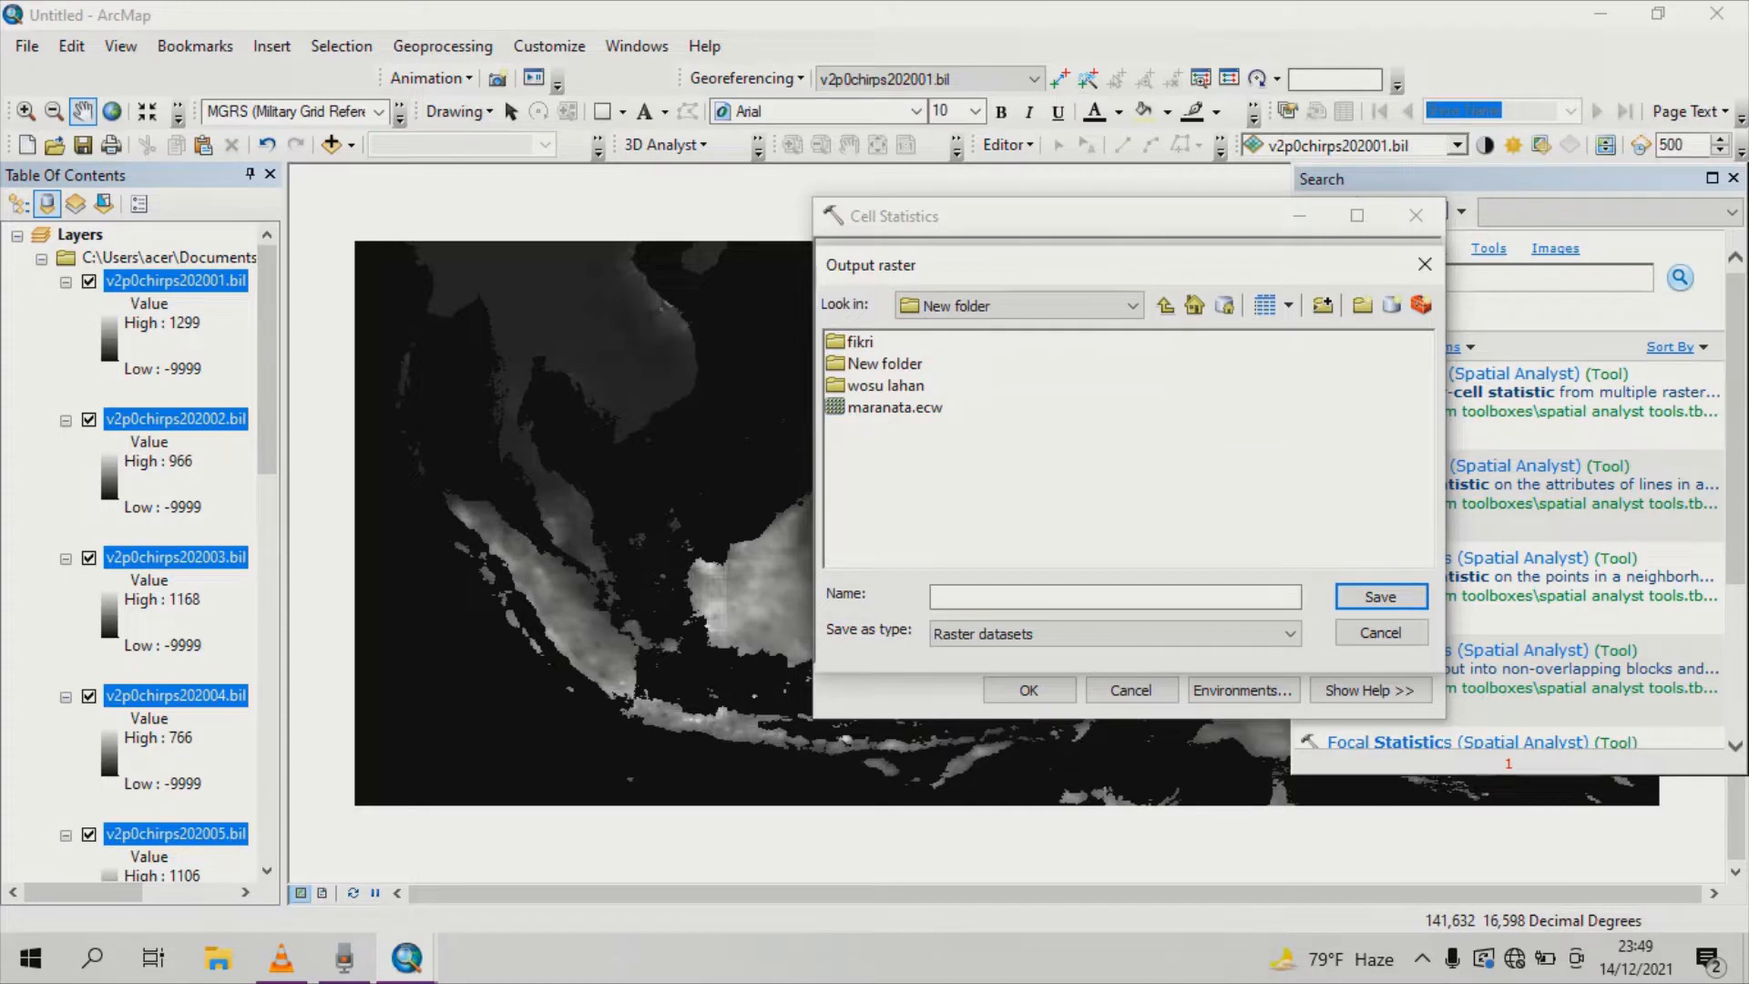
{"action": "left_click", "coordinate": [1165, 306]}
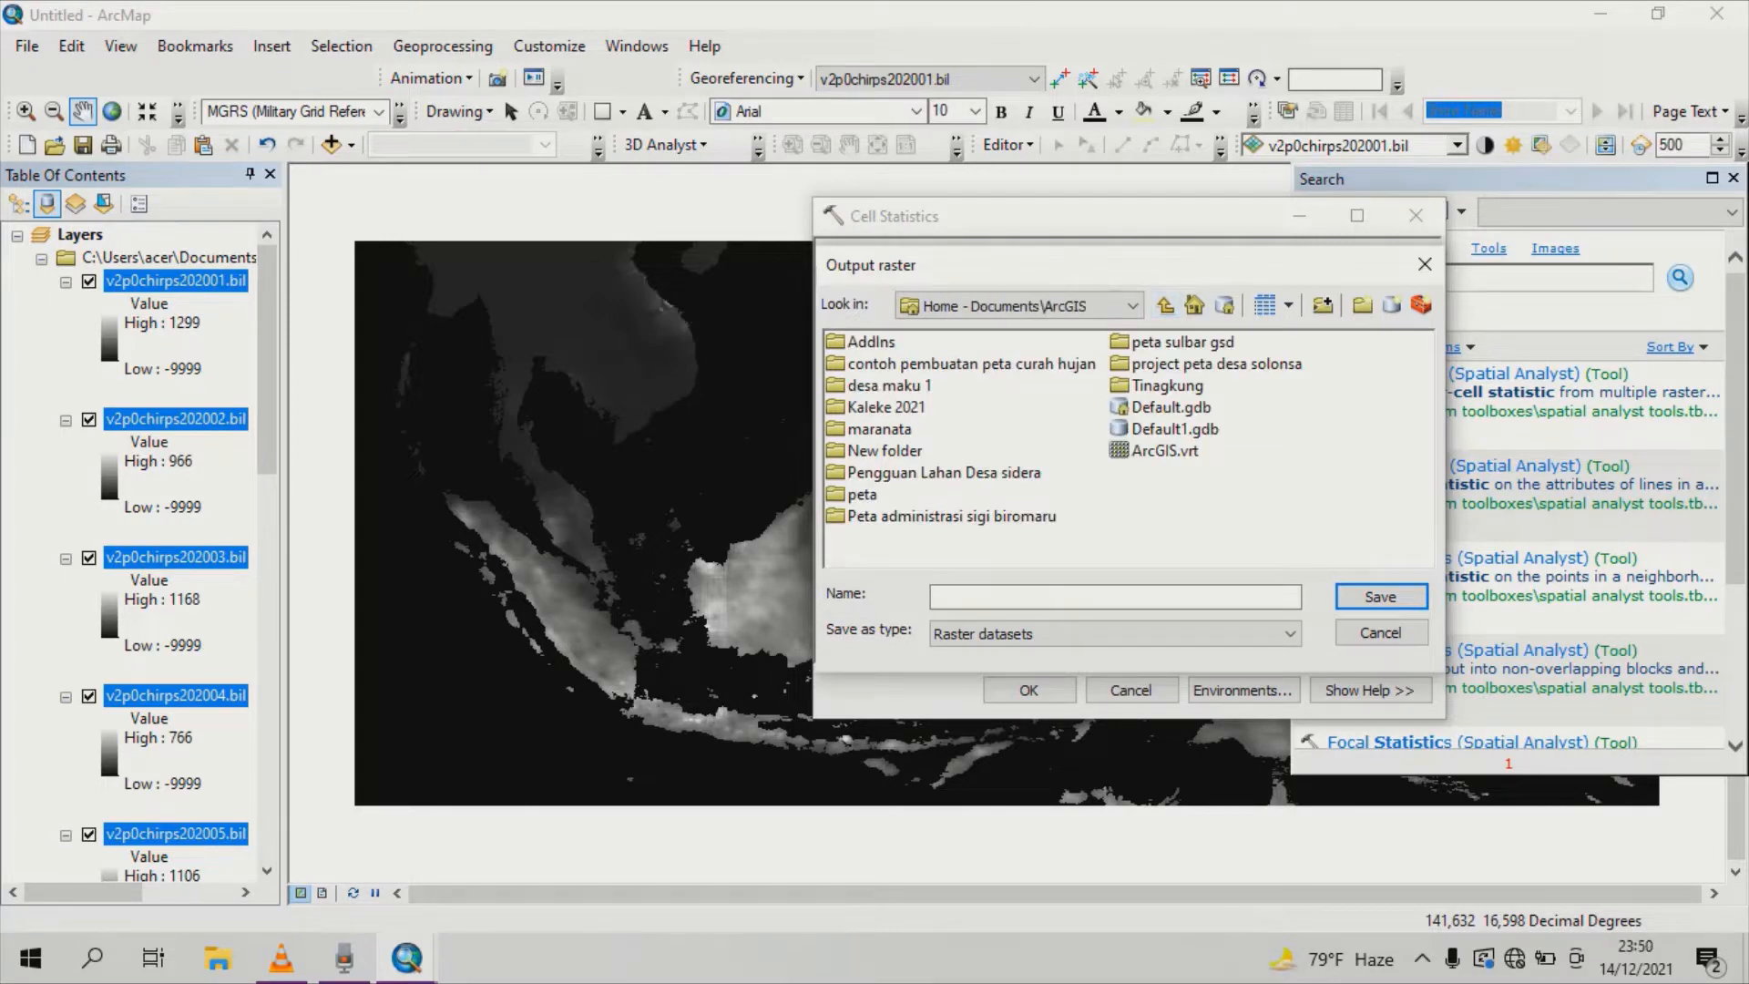
{"action": "double_click", "coordinate": [971, 365]}
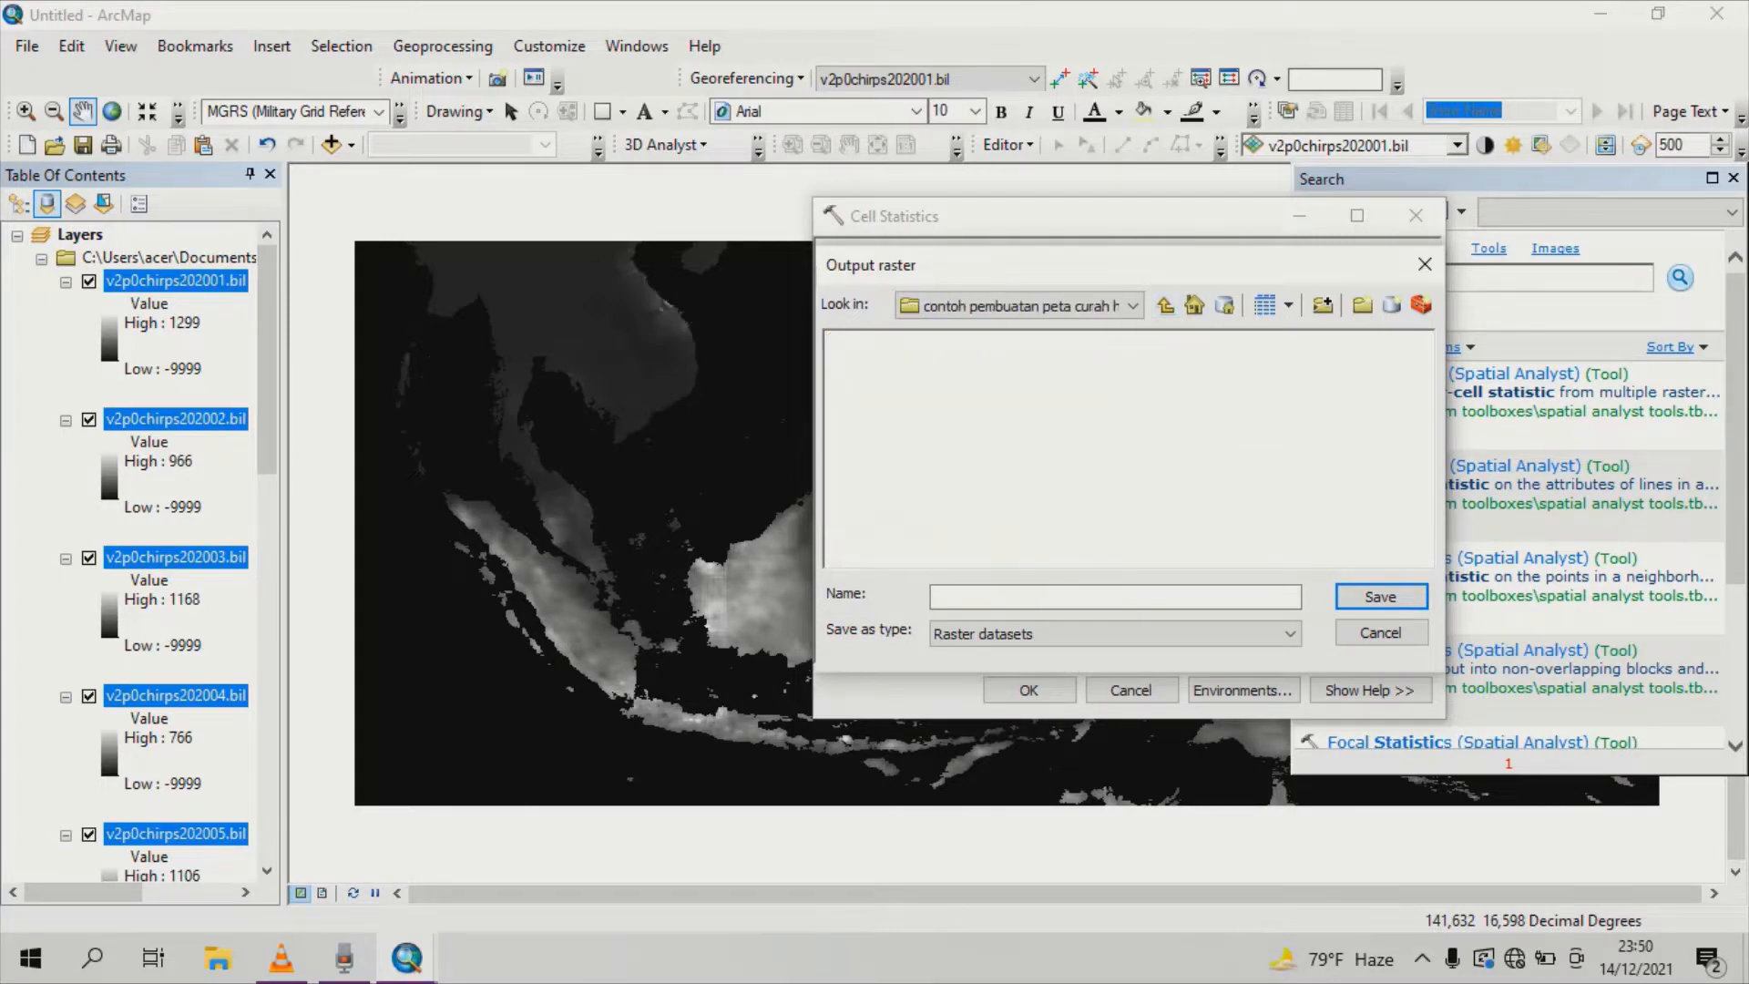
{"action": "left_click", "coordinate": [1075, 597]}
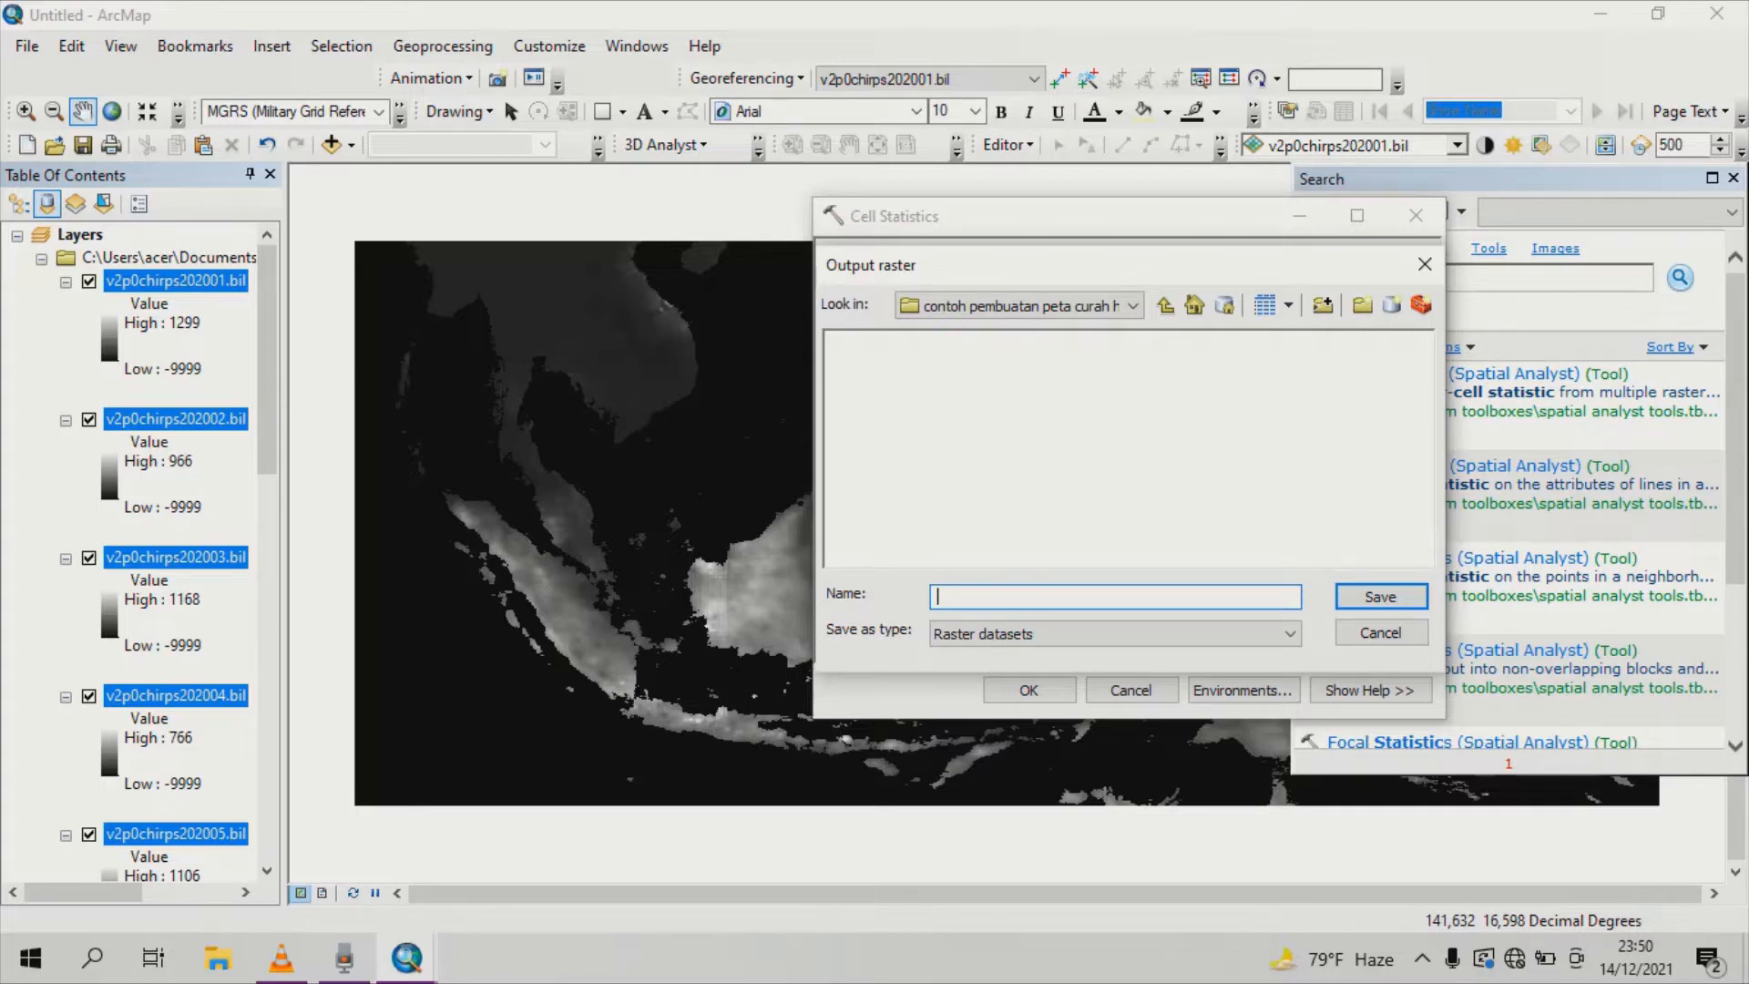
{"action": "type", "text": "cell2020"}
{"action": "left_click", "coordinate": [1380, 597]}
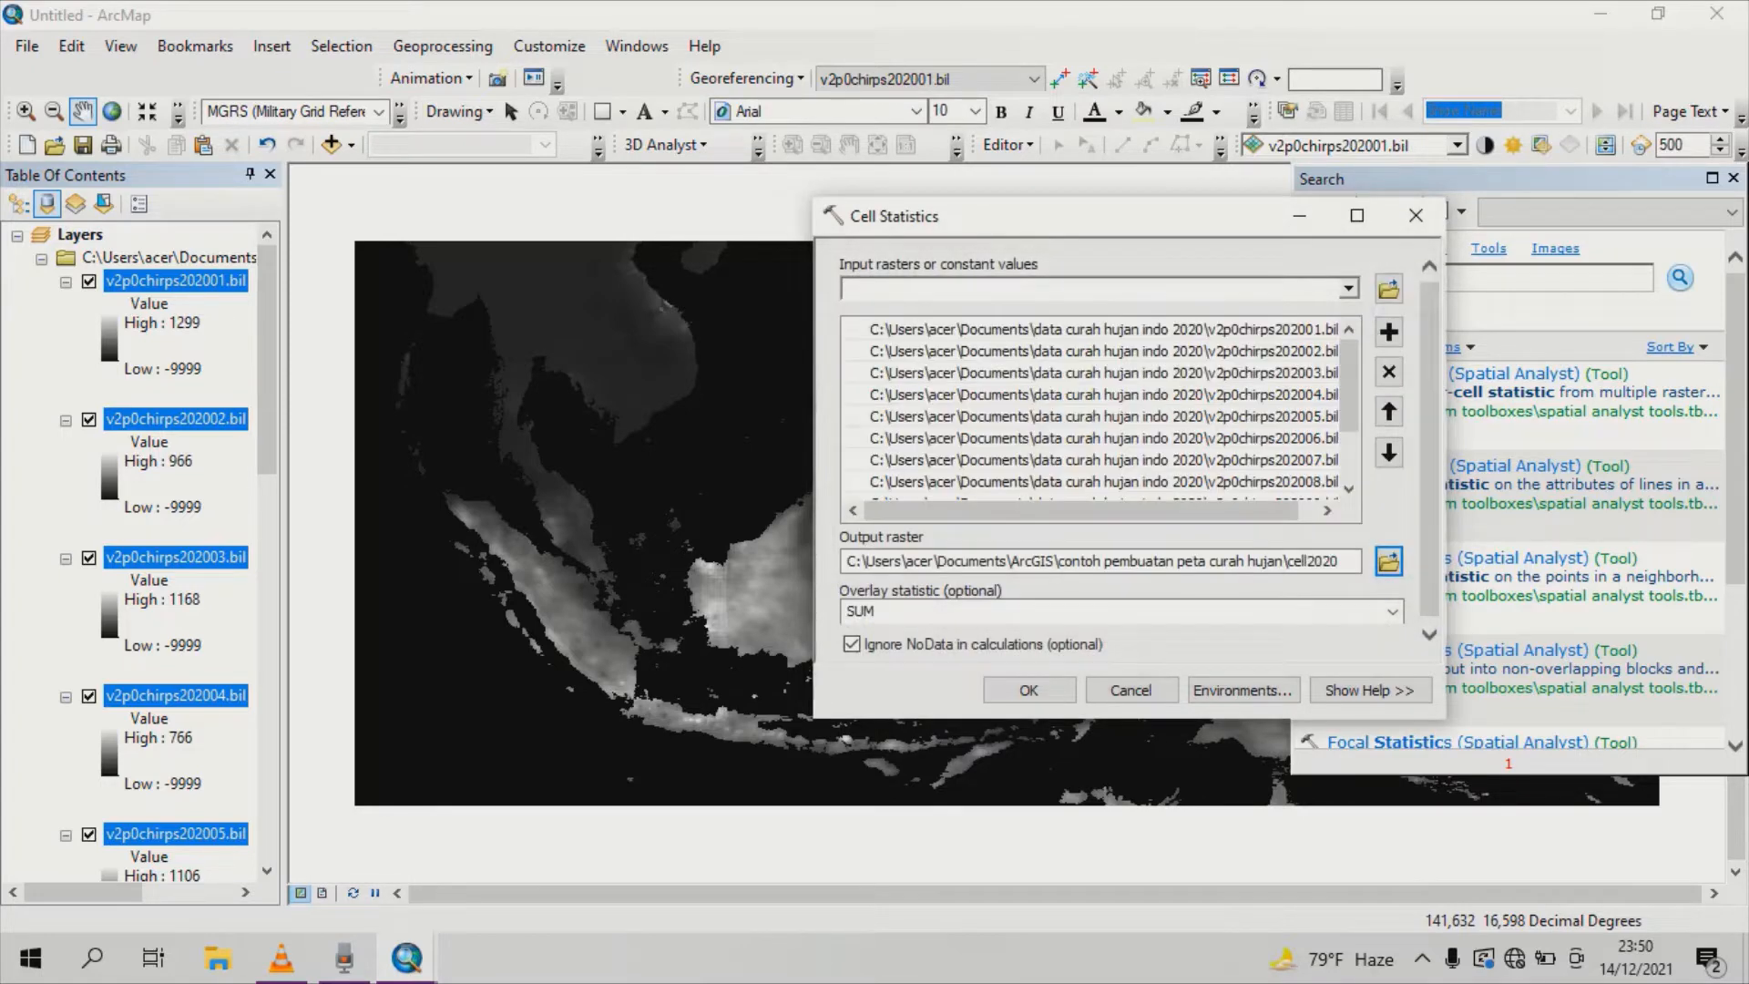
{"action": "left_click", "coordinate": [1028, 689]}
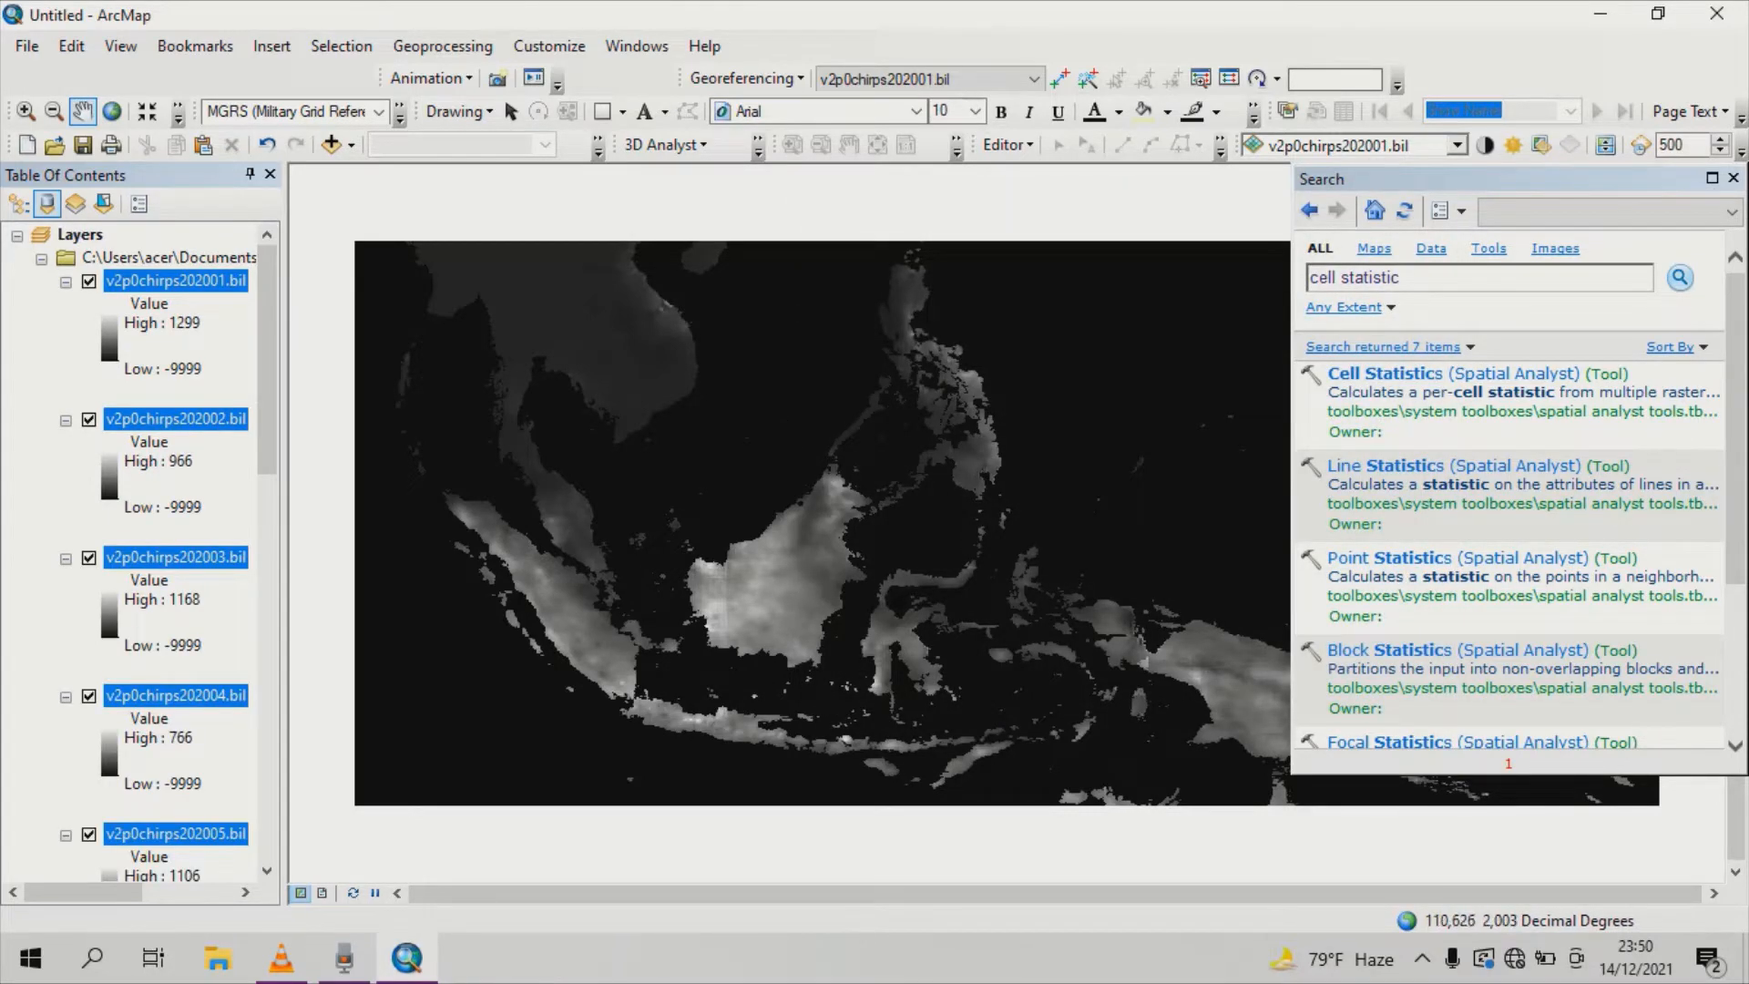
{"action": "scroll", "coordinate": [719, 559], "scroll_direction": "down", "scroll_amount": 2}
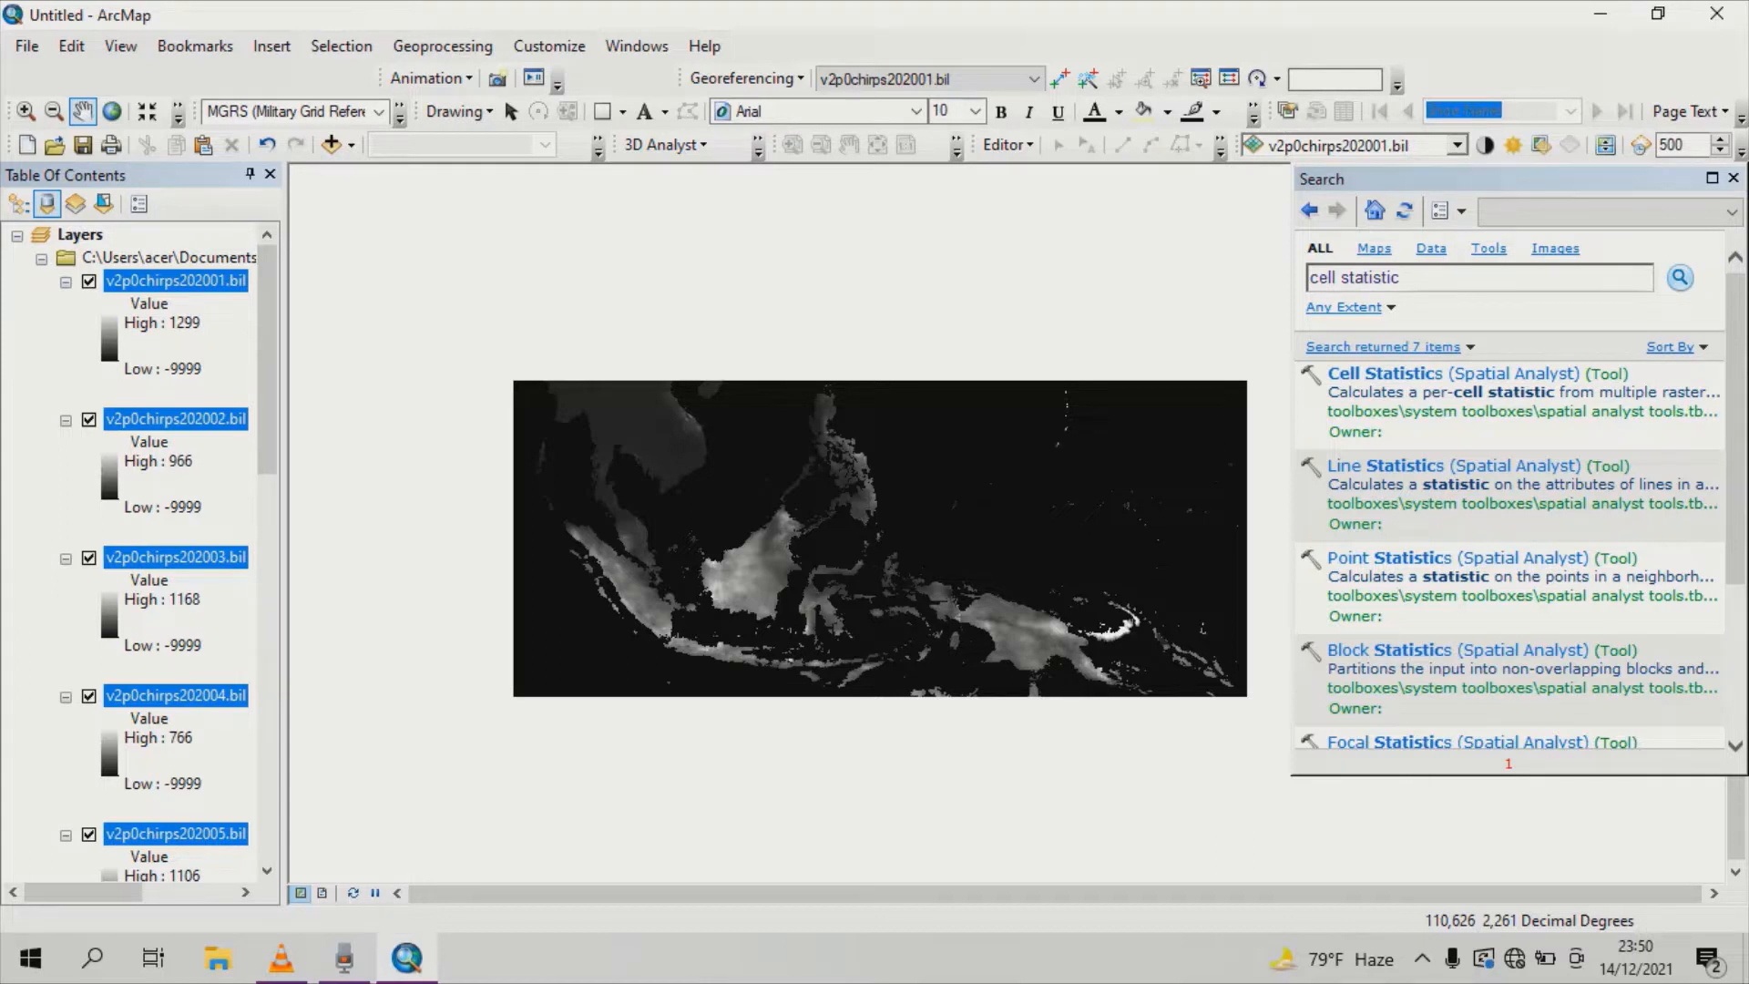
{"action": "scroll", "coordinate": [836, 533], "scroll_direction": "up", "scroll_amount": 1}
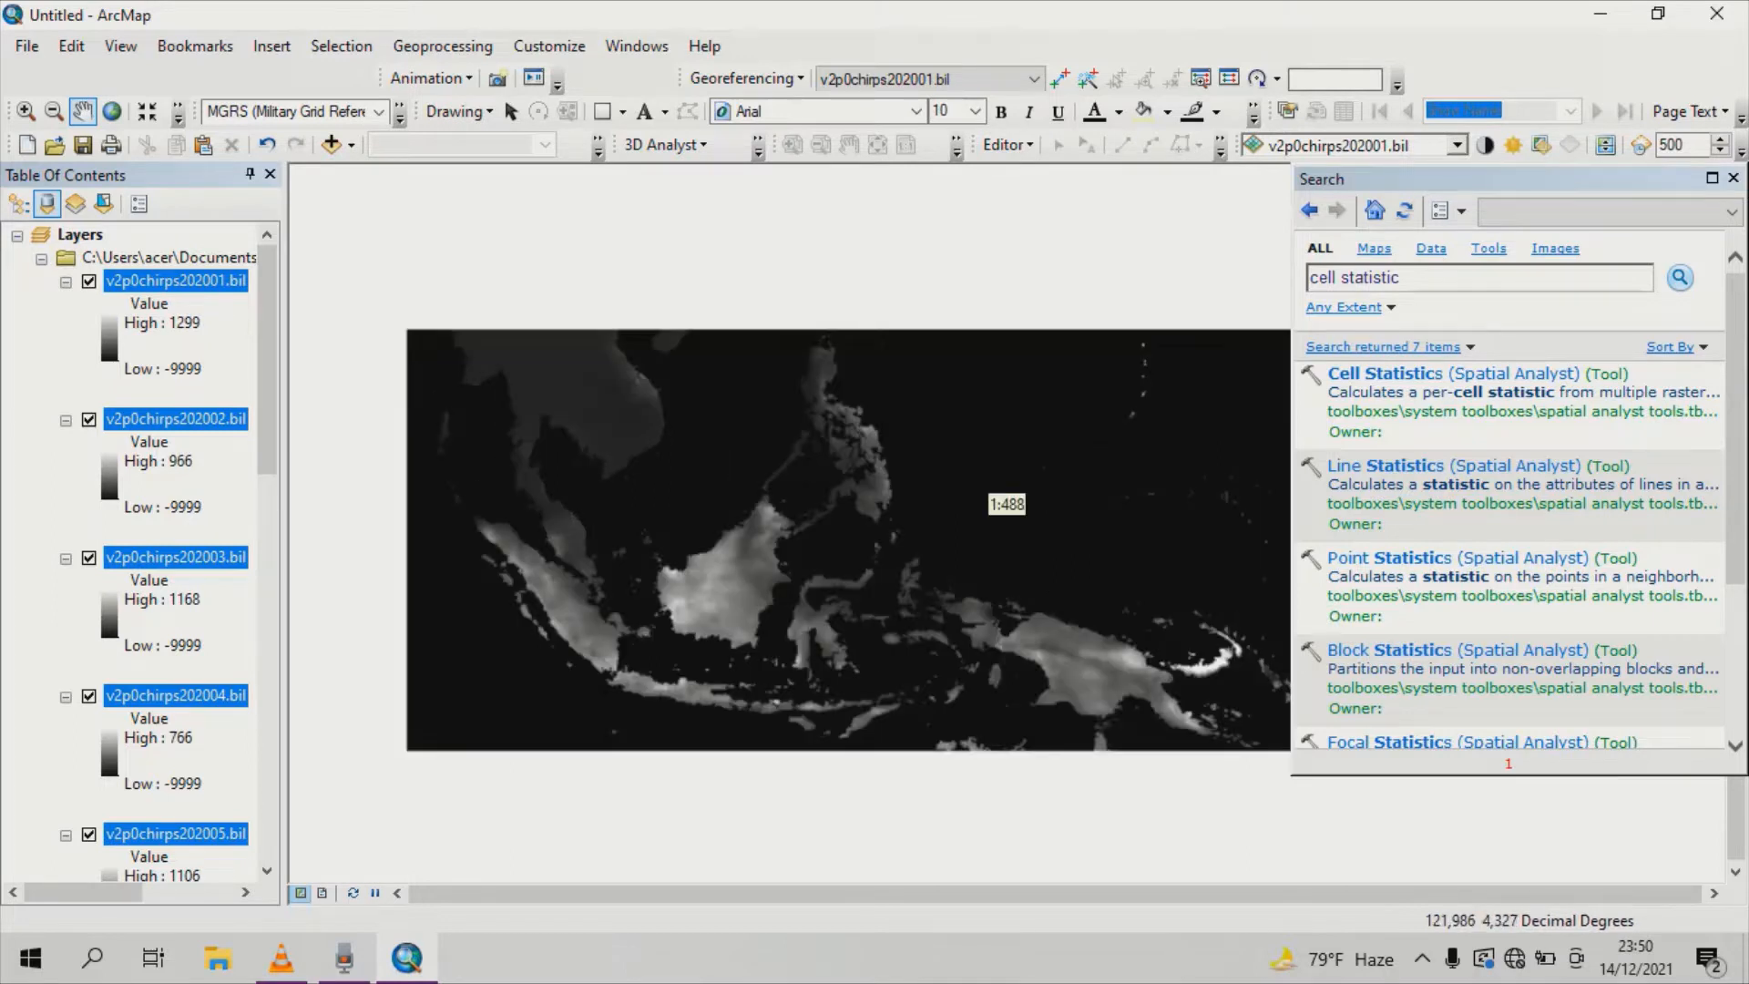
{"action": "scroll", "coordinate": [1006, 503], "scroll_direction": "down", "scroll_amount": 2}
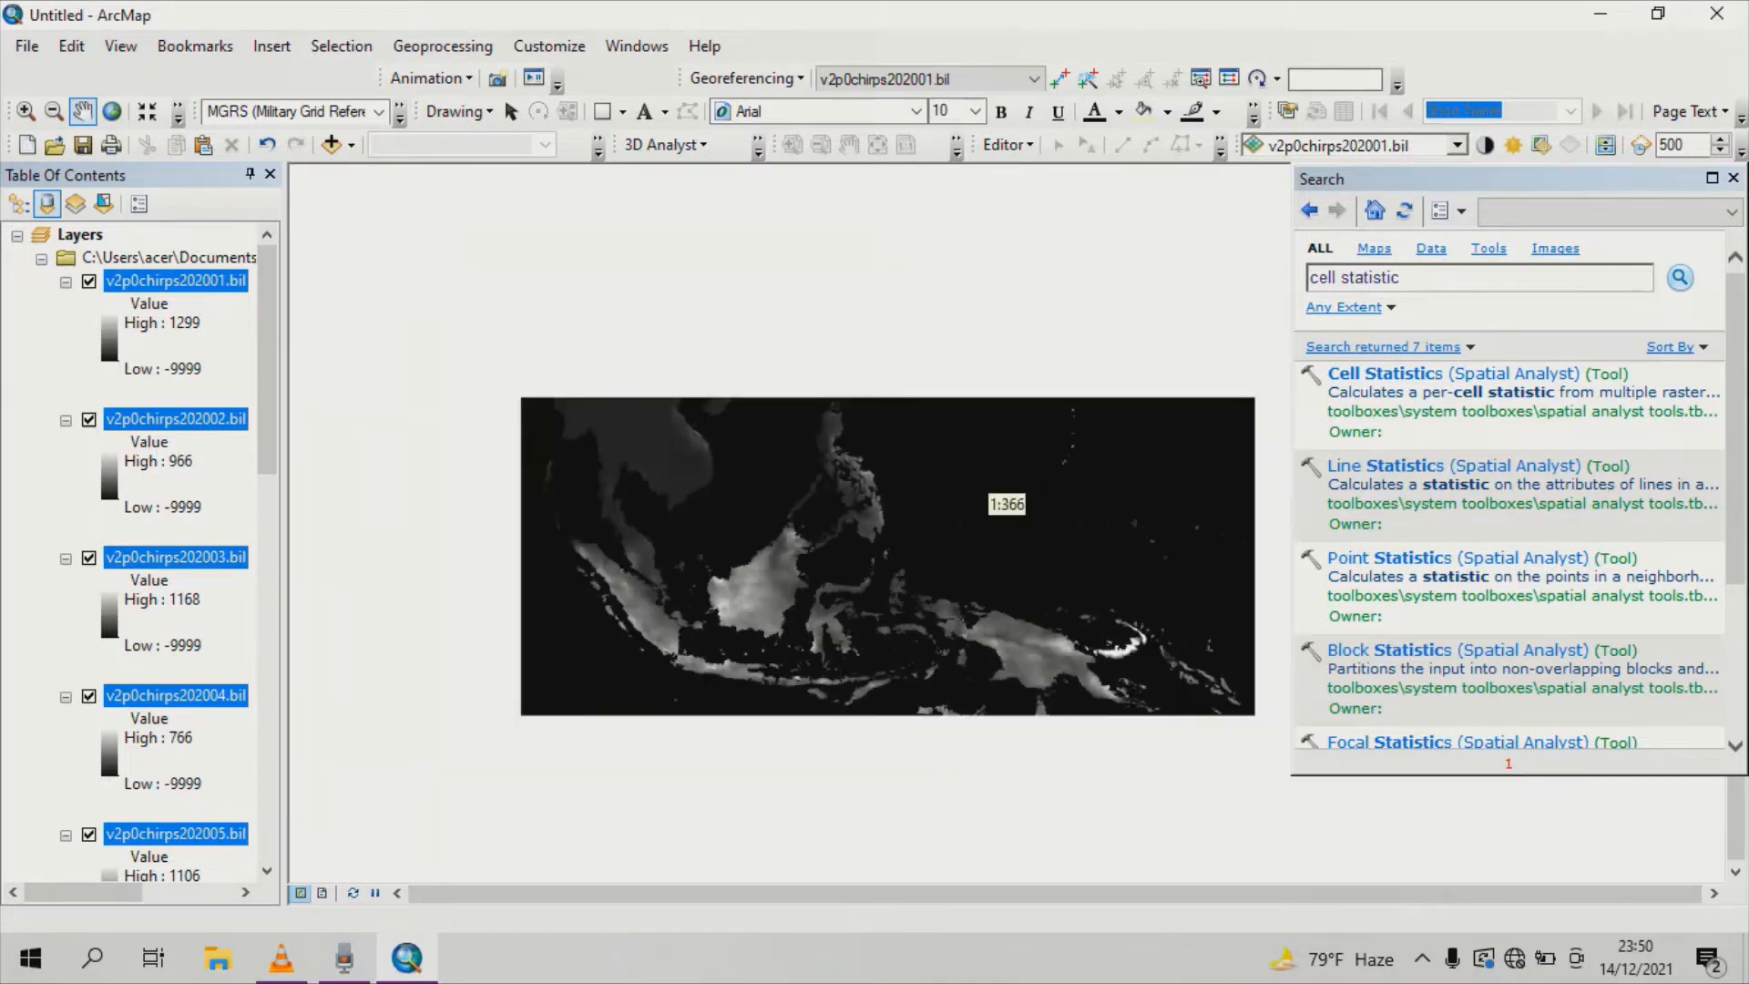
{"action": "scroll", "coordinate": [1001, 499], "scroll_direction": "up", "scroll_amount": 2}
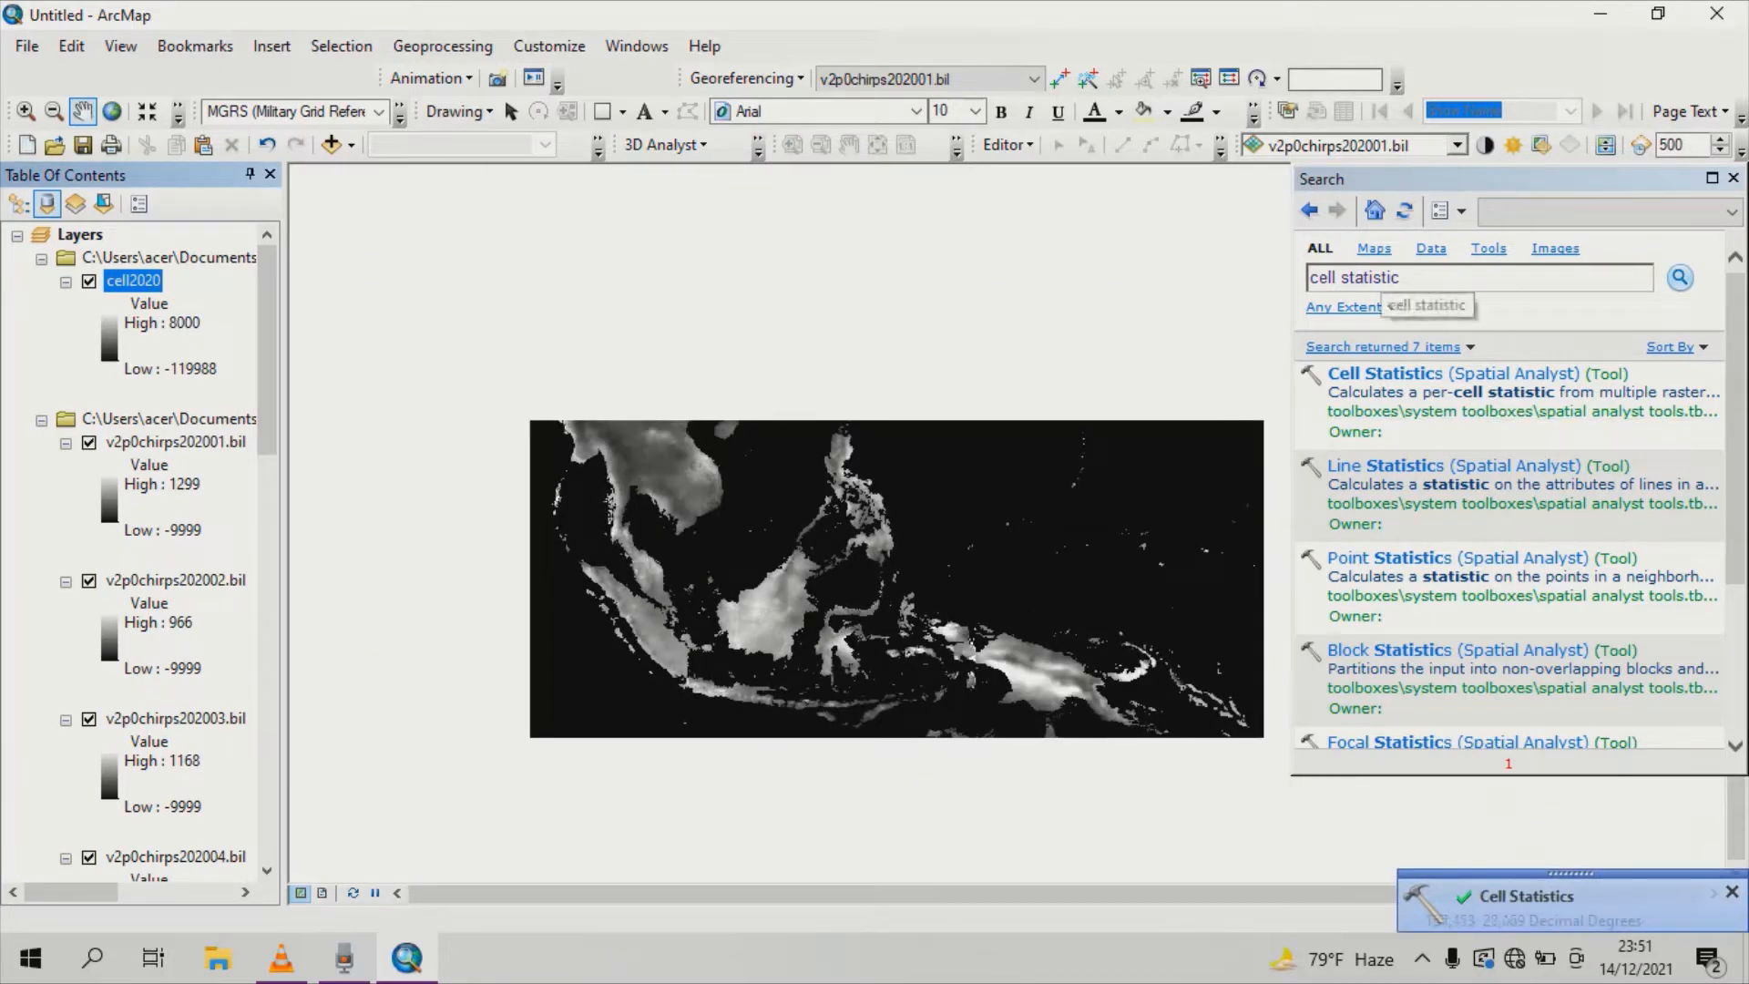
Search the tools for "raster to calculator" and open the Raster Calculator (Spatial Analyst) tool.
{"action": "left_click", "coordinate": [1414, 278]}
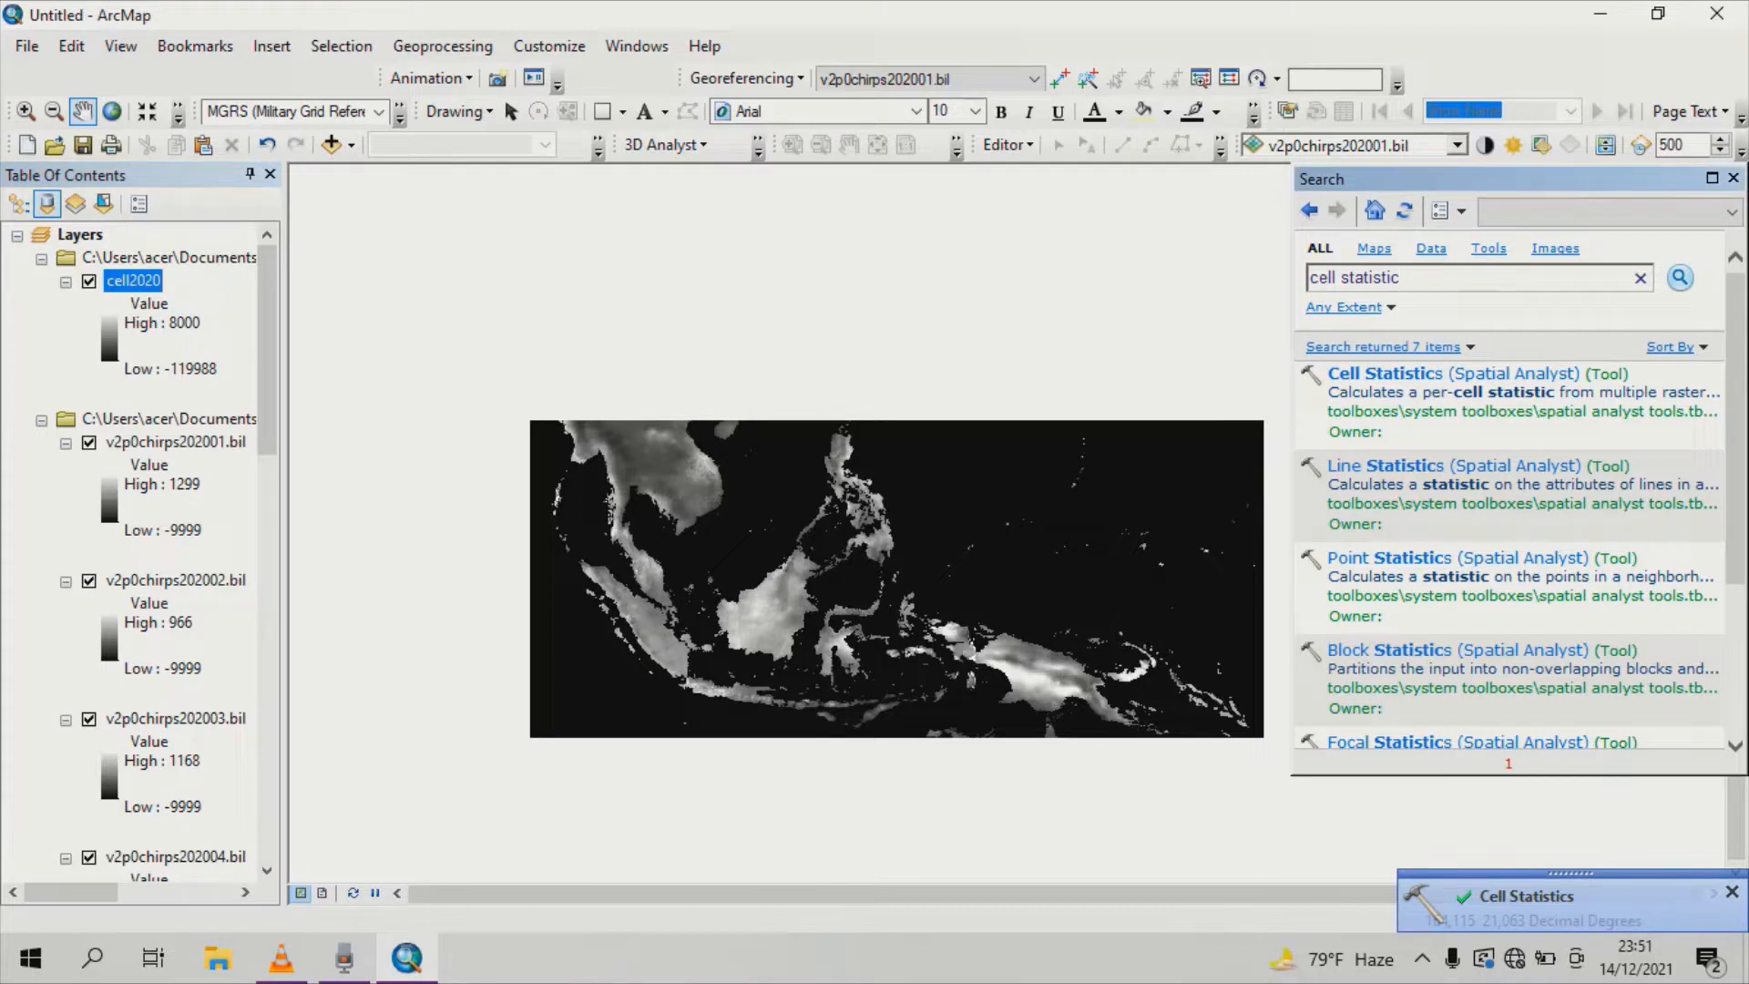
{"action": "key", "text": "BackSpace"}
{"action": "key", "text": "BackSpace"}
{"action": "key", "text": "BackSpace"}
{"action": "key", "text": "BackSpace"}
{"action": "key", "text": "BackSpace"}
{"action": "key", "text": "BackSpace"}
{"action": "key", "text": "BackSpace"}
{"action": "key", "text": "BackSpace"}
{"action": "key", "text": "BackSpace"}
{"action": "key", "text": "BackSpace"}
{"action": "key", "text": "BackSpace"}
{"action": "key", "text": "BackSpace"}
{"action": "key", "text": "BackSpace"}
{"action": "key", "text": "BackSpace"}
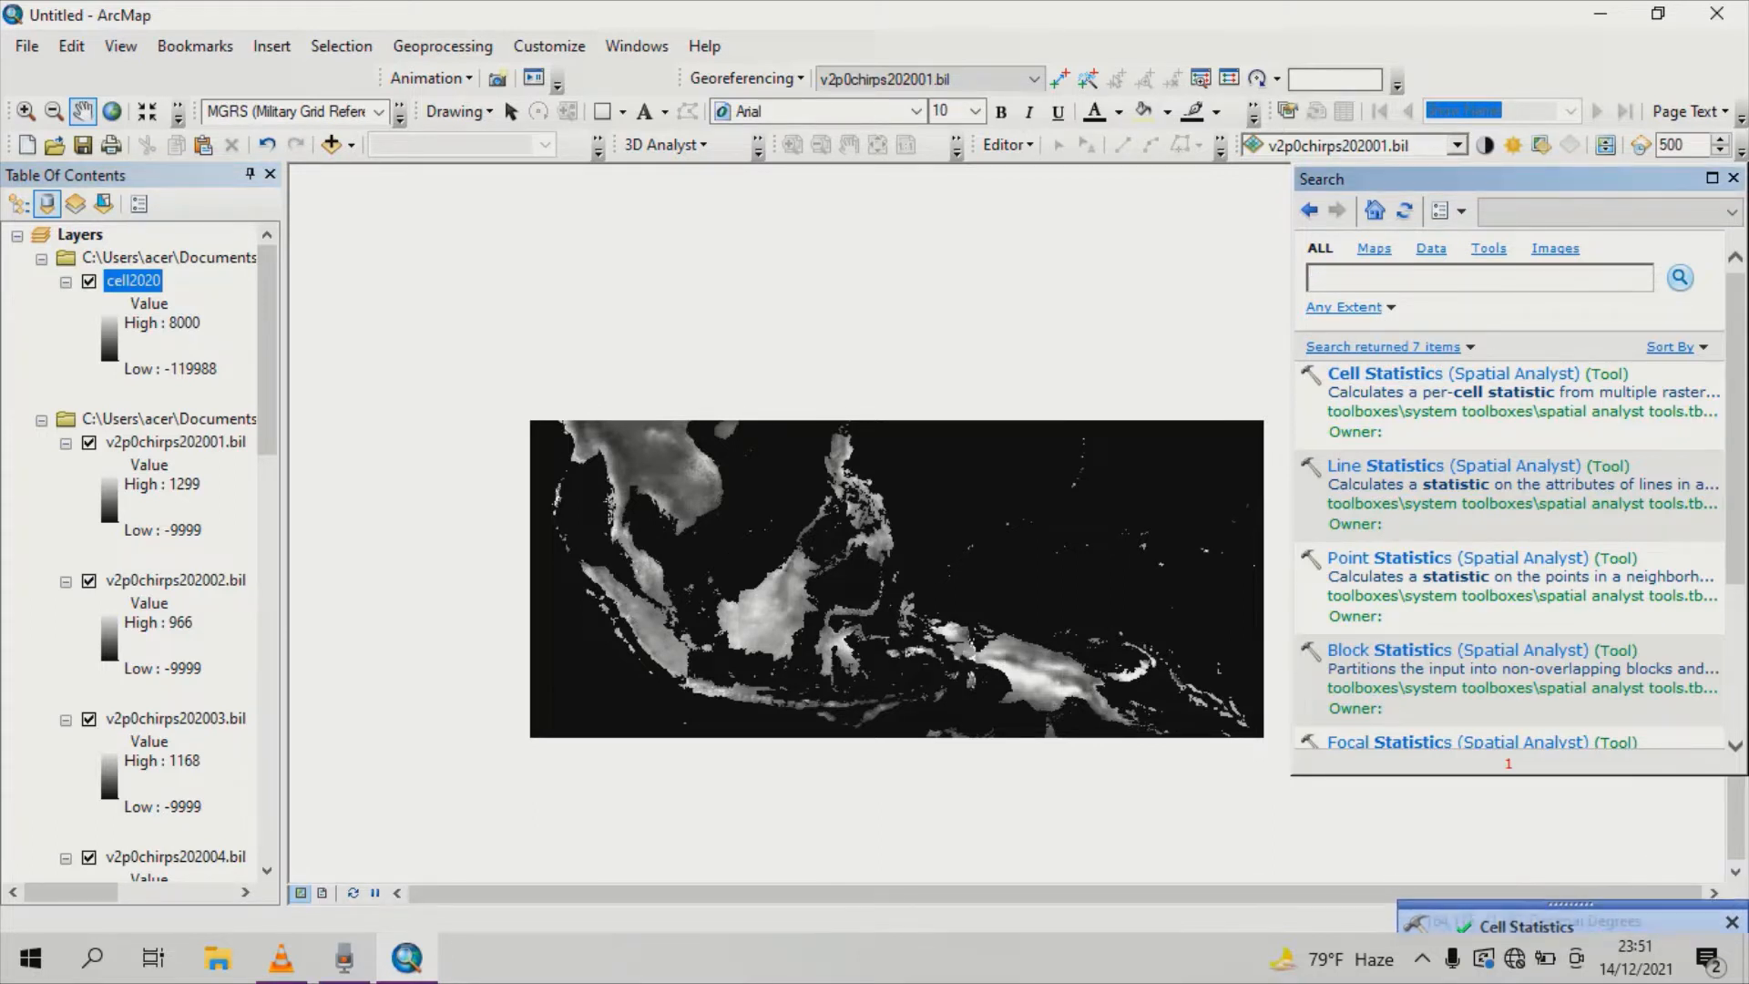
{"action": "type", "text": "raste"}
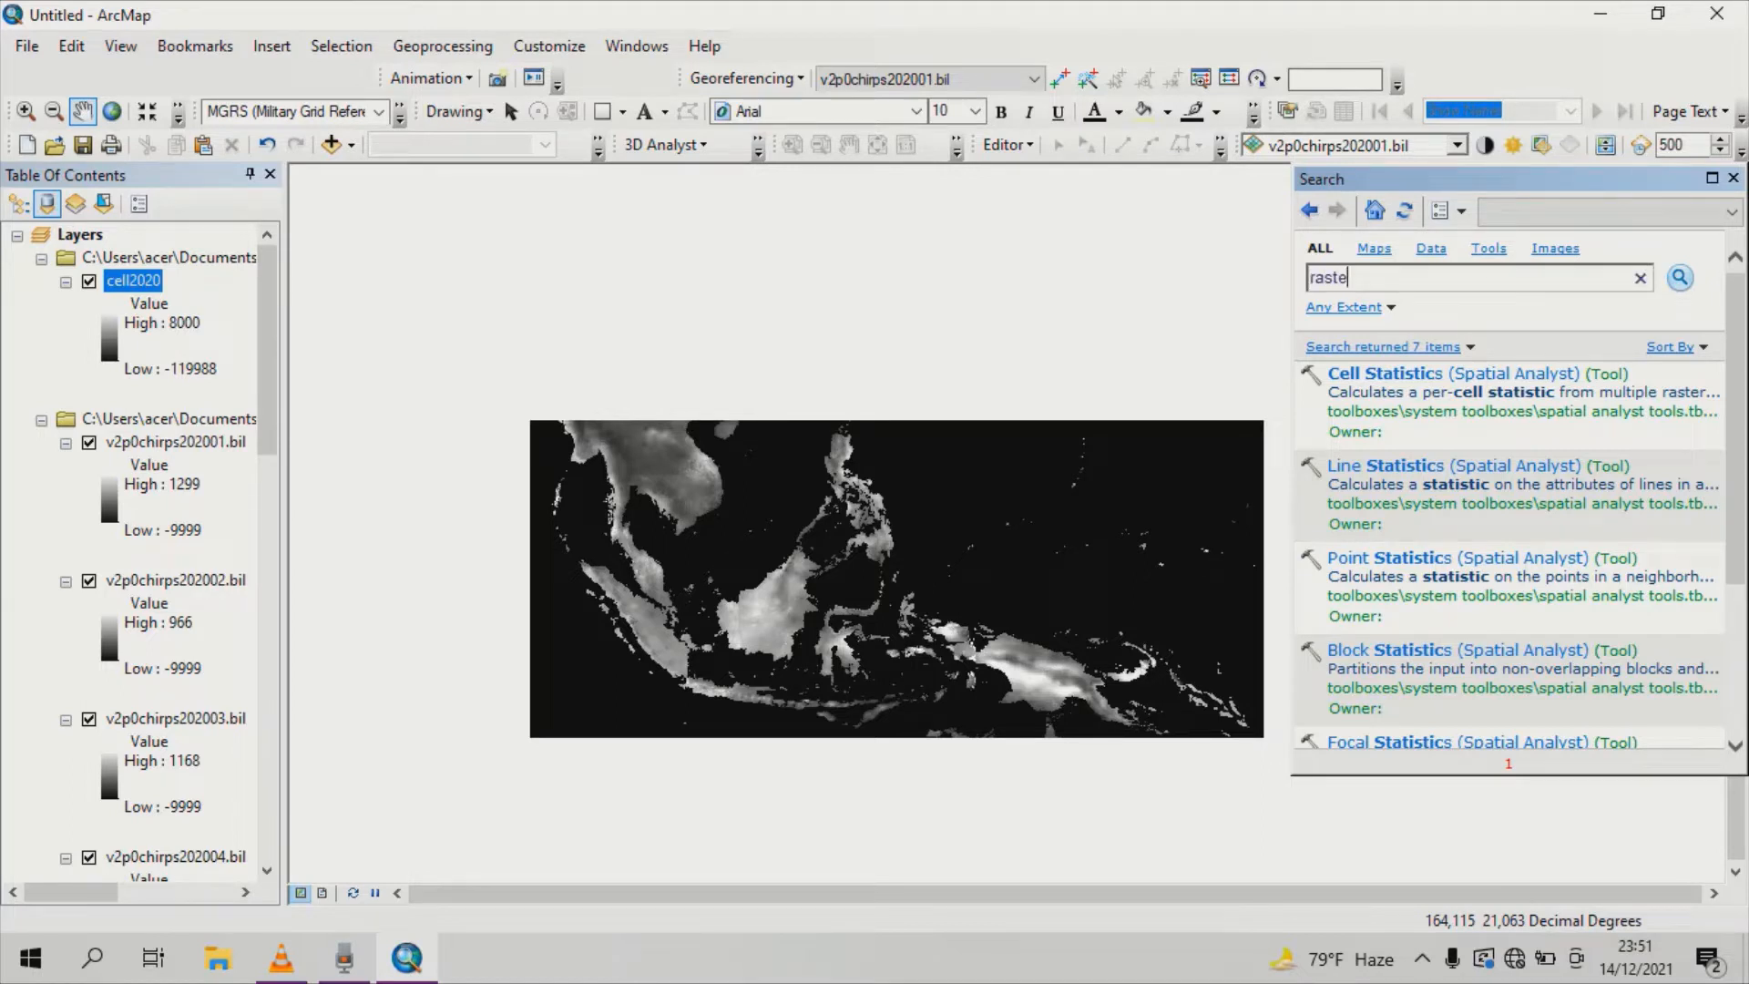
{"action": "type", "text": "r to calculator"}
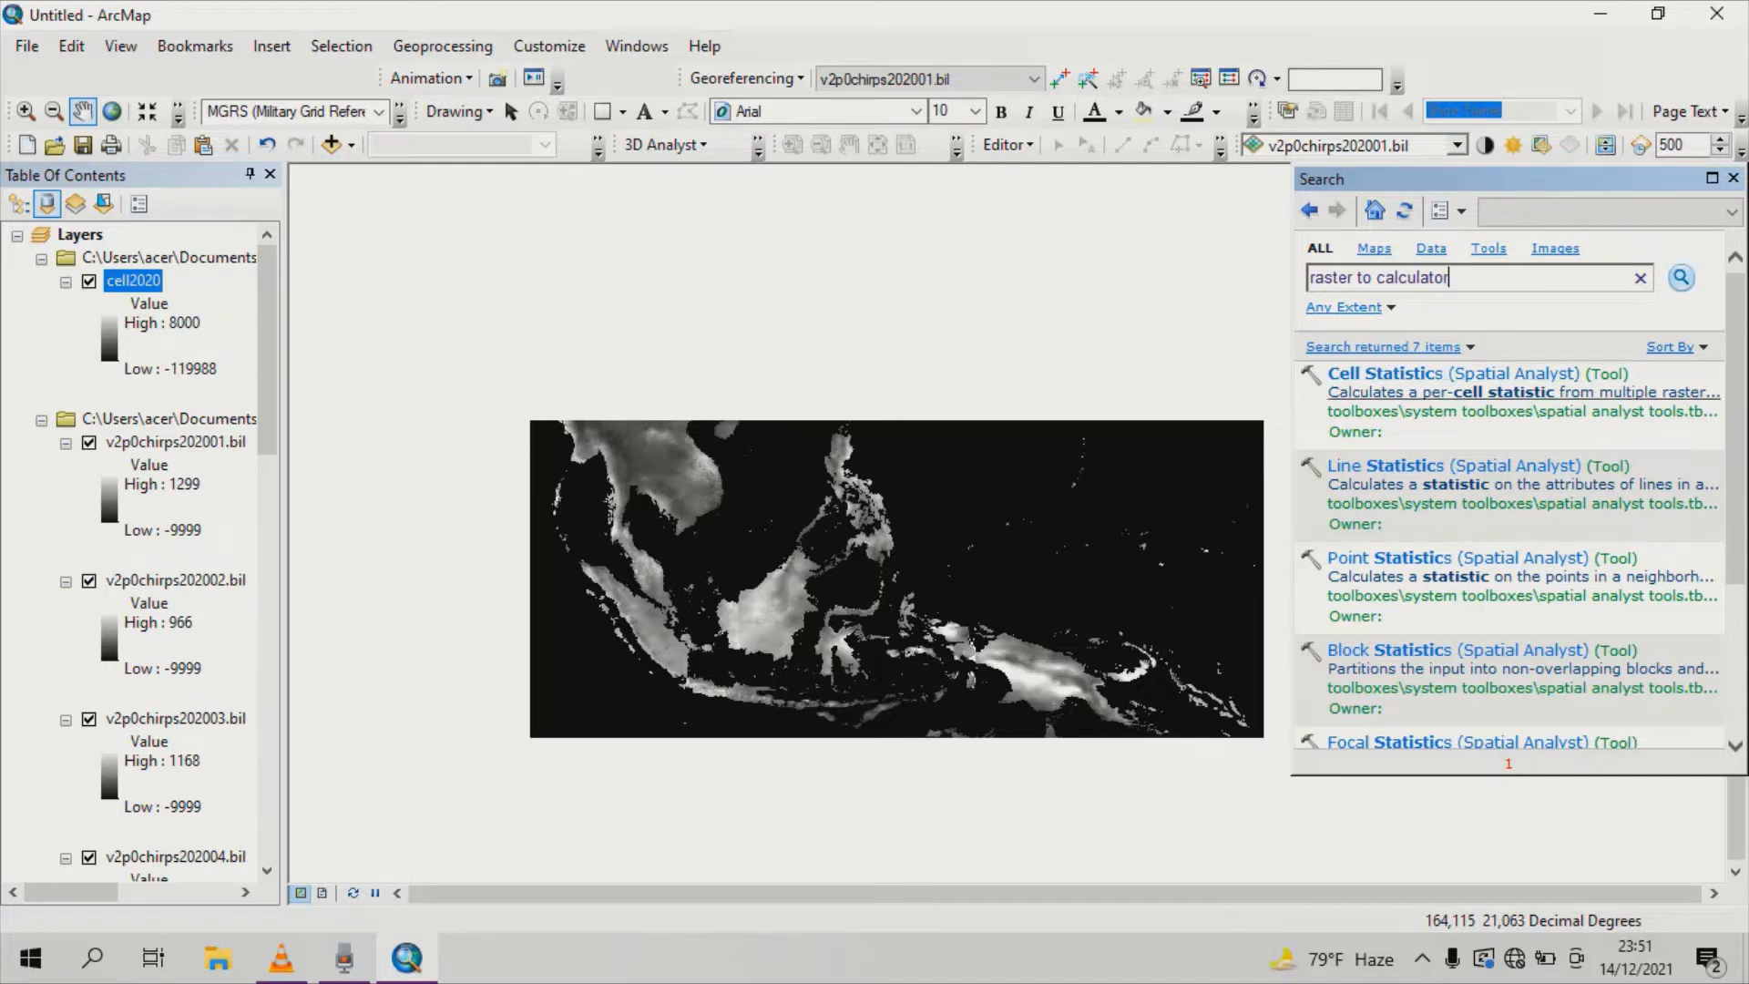
{"action": "key", "text": "Return"}
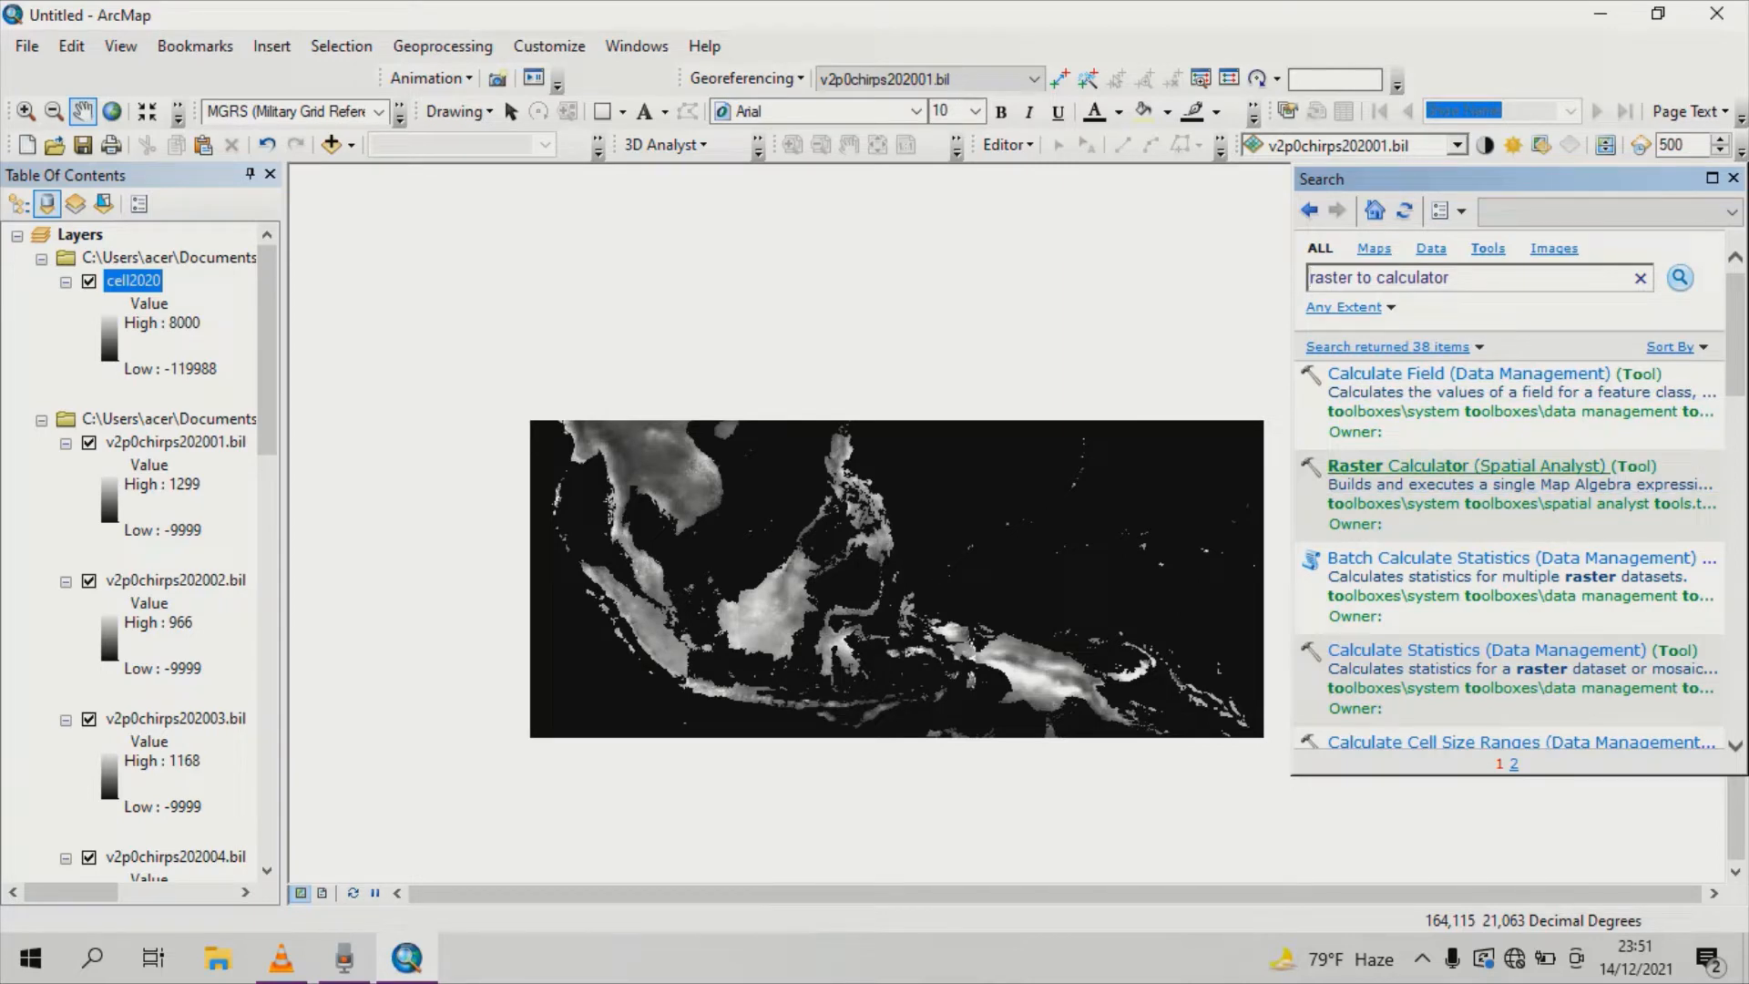
{"action": "left_click", "coordinate": [1466, 466]}
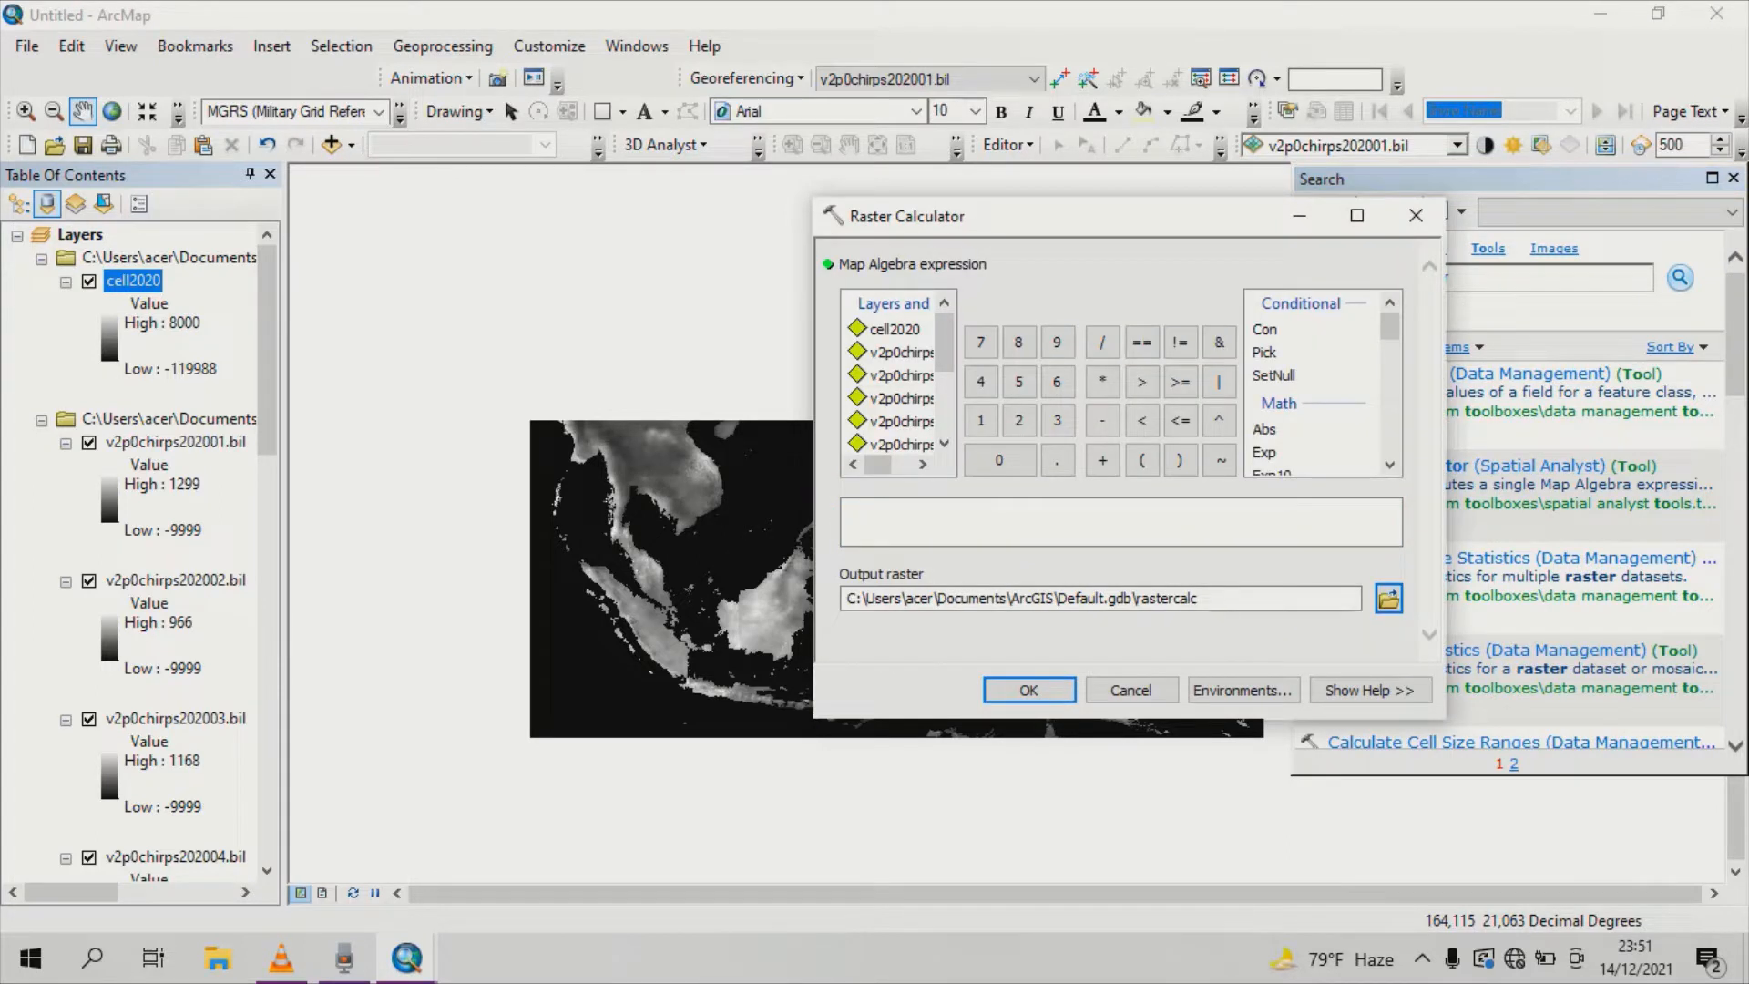
Build the map algebra expression SetNull("cell2020" < 0,"cell2020") to turn the negative cells into NoData.
{"action": "double_click", "coordinate": [1275, 375]}
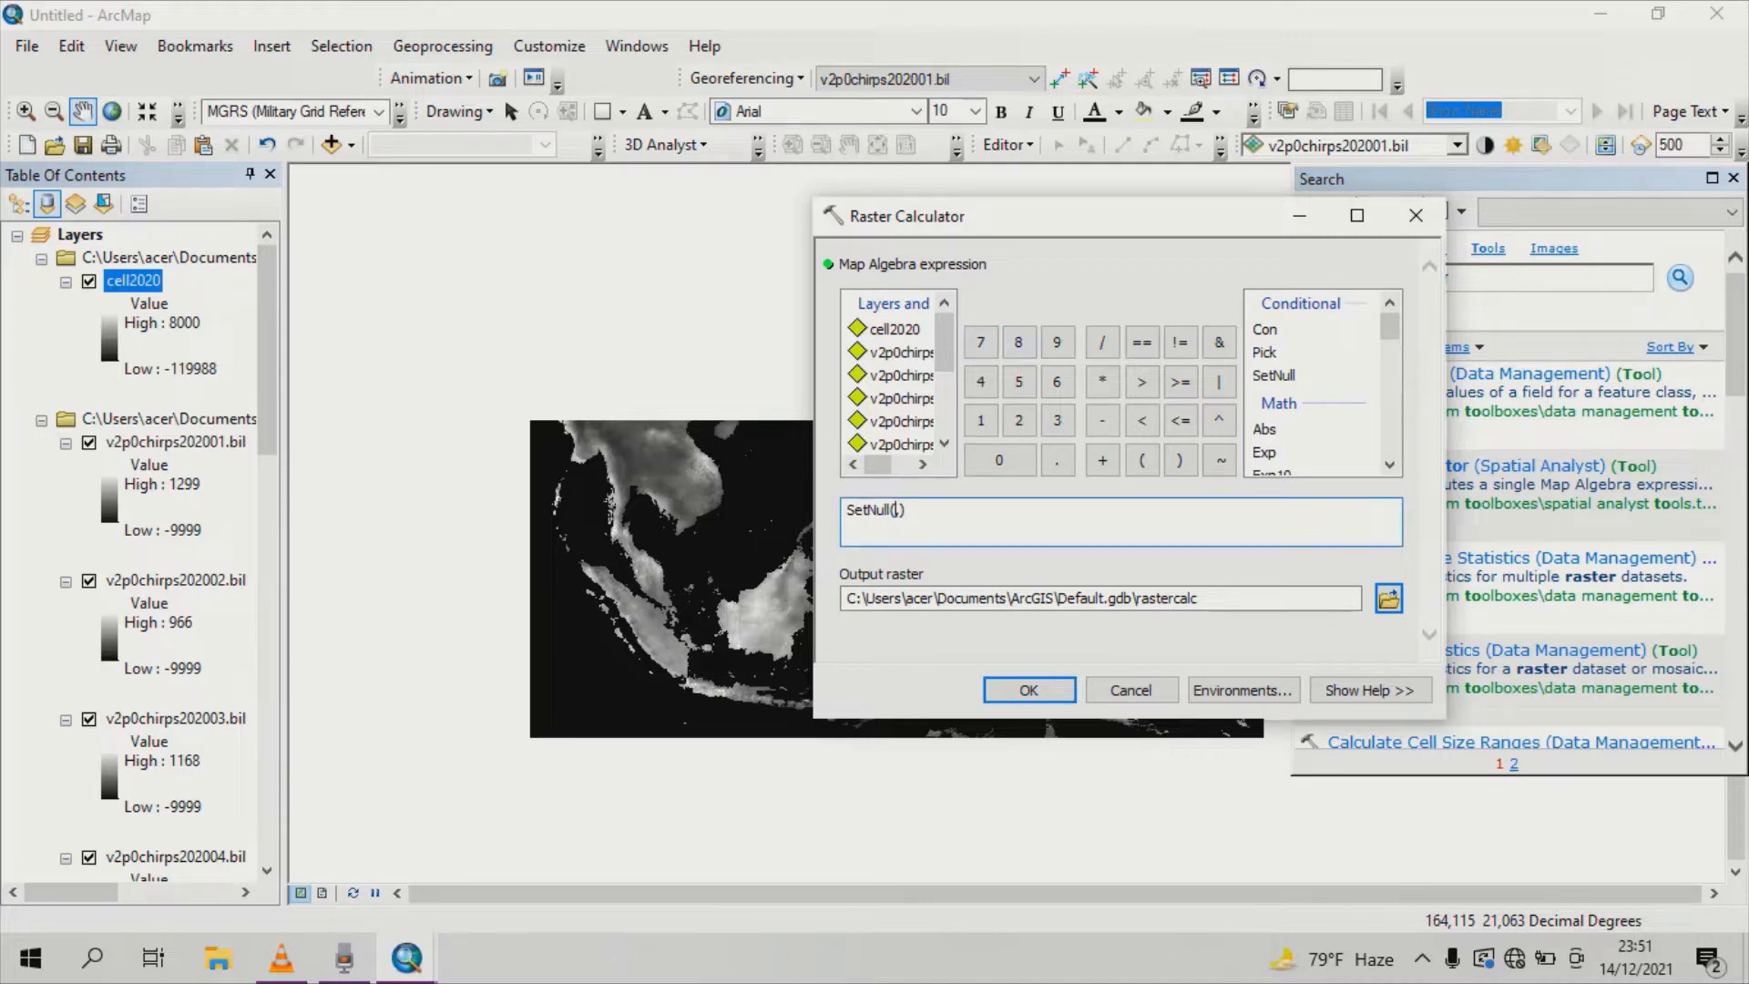
{"action": "double_click", "coordinate": [895, 329]}
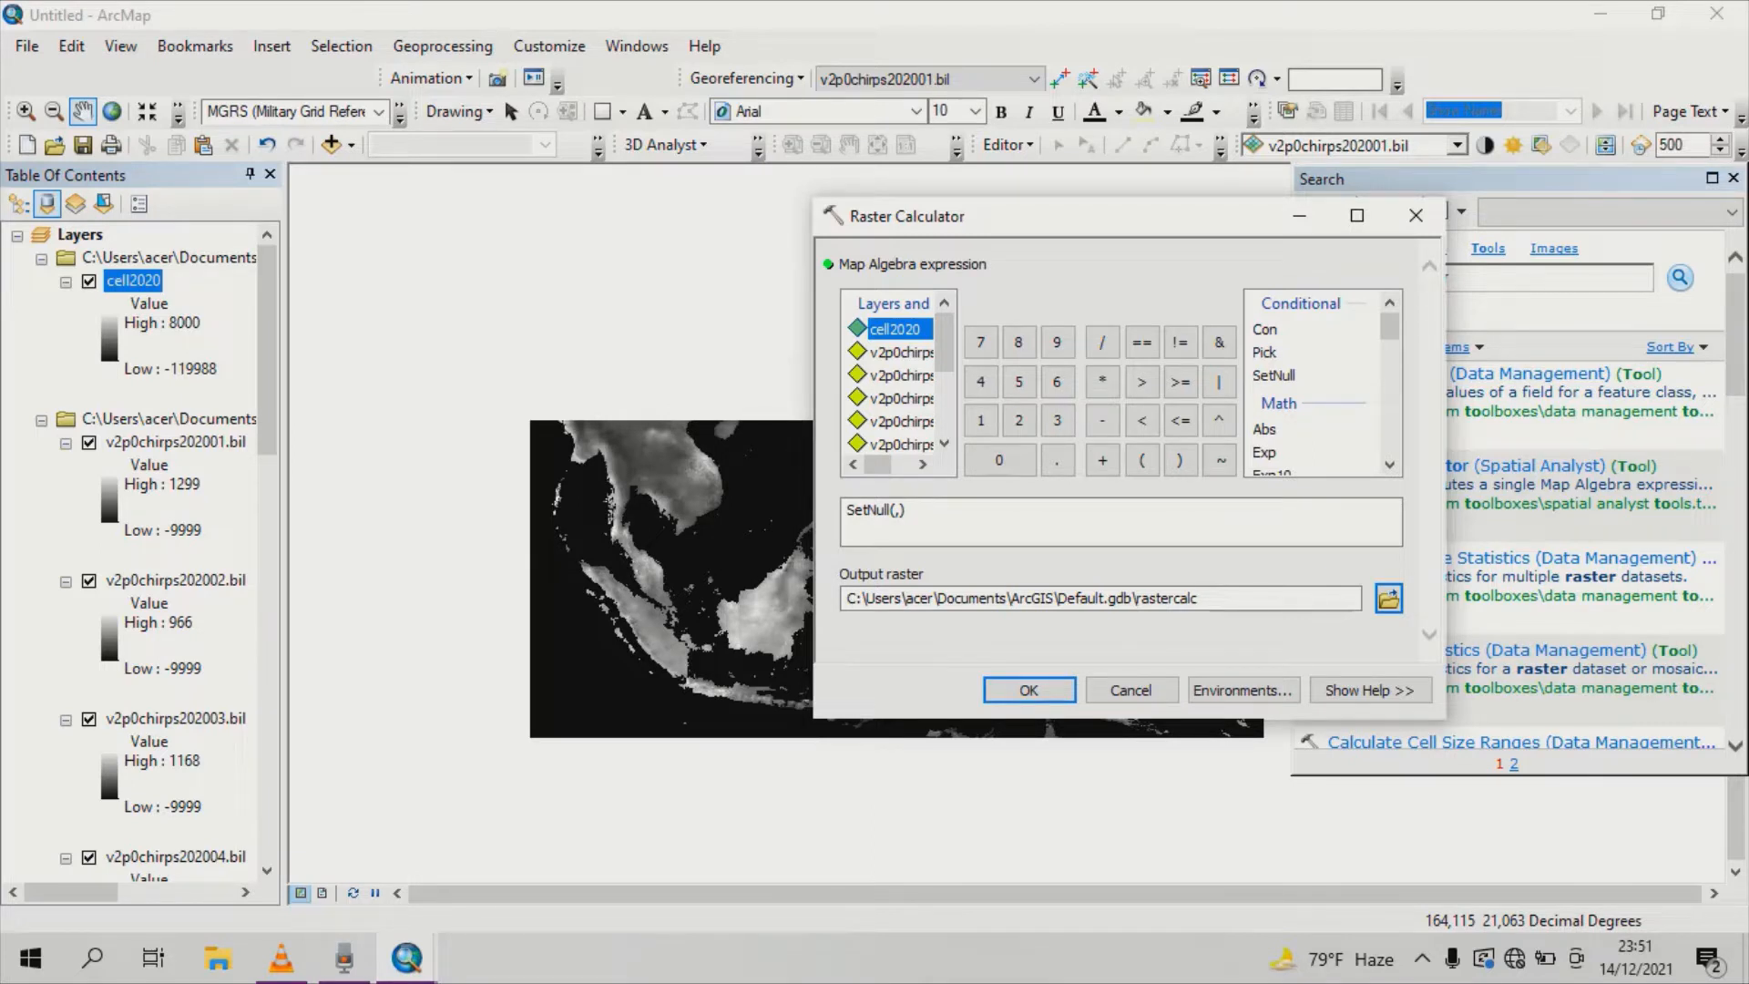
{"action": "double_click", "coordinate": [894, 330]}
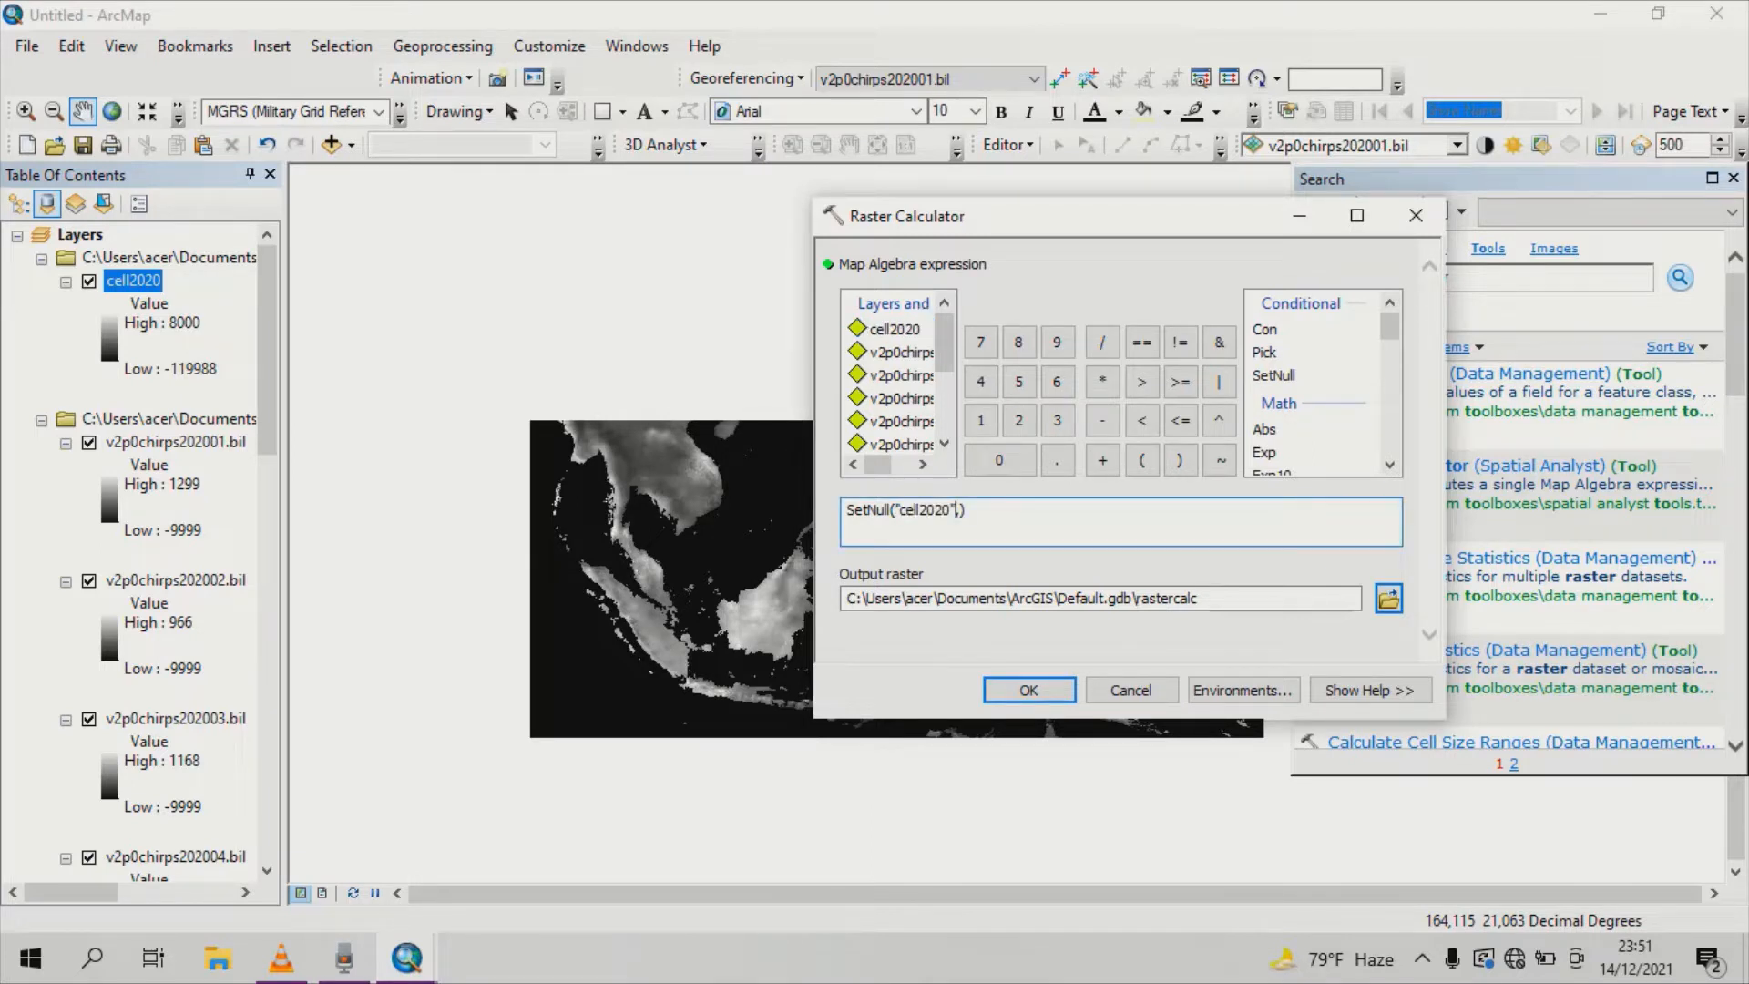
{"action": "left_click", "coordinate": [1141, 419]}
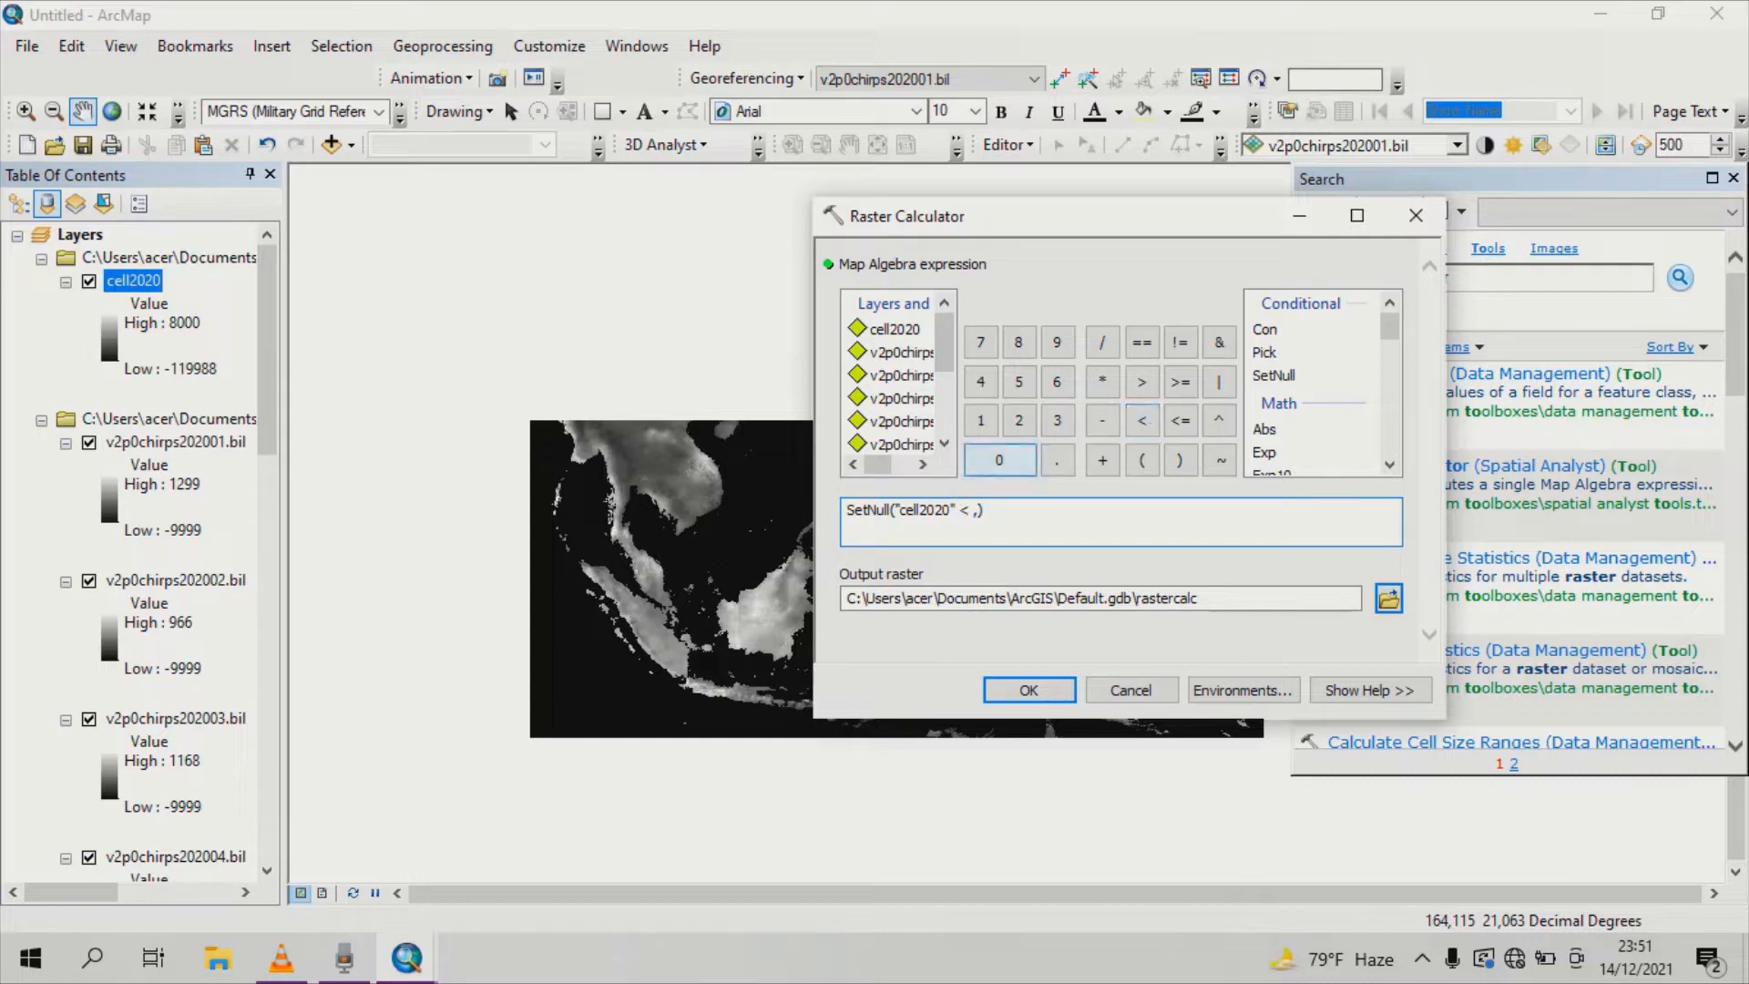
{"action": "left_click", "coordinate": [999, 460]}
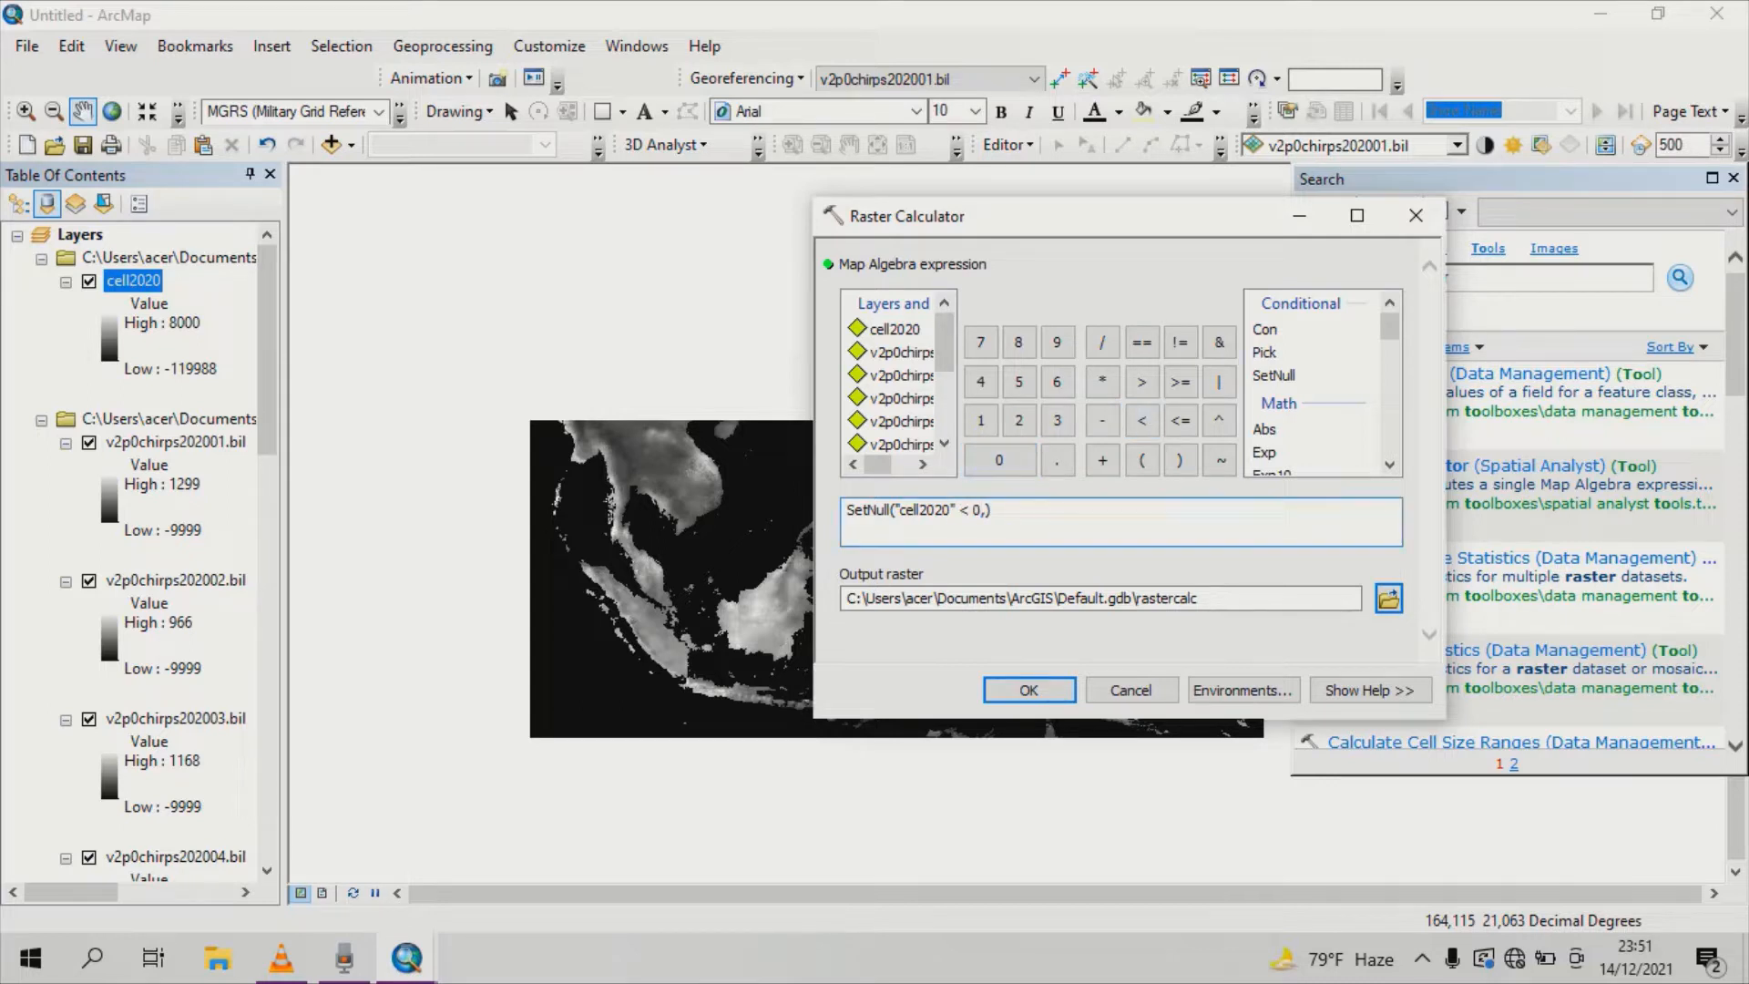
{"action": "type", "text": ","}
{"action": "double_click", "coordinate": [894, 329]}
Name the output raster RC2020 in the "contoh pembuatan peta curah hujan" folder and run Raster Calculator.
{"action": "left_click", "coordinate": [1387, 598]}
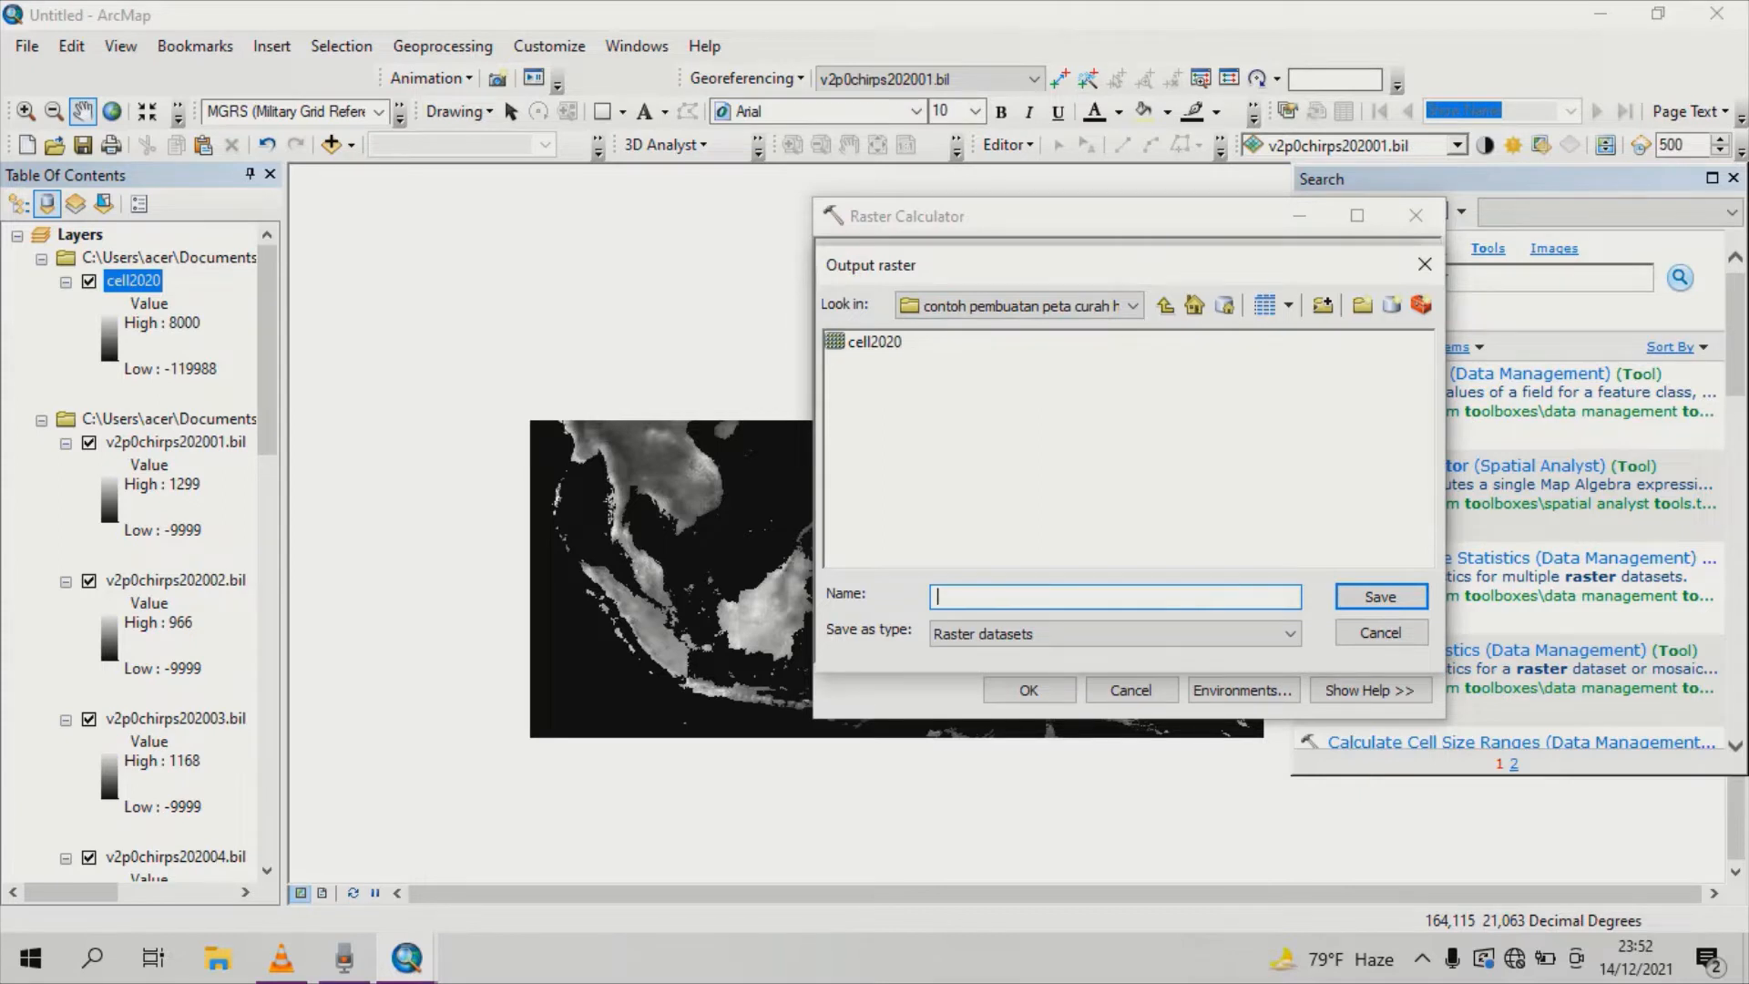
{"action": "key", "text": "Caps_Lock"}
{"action": "type", "text": "RC"}
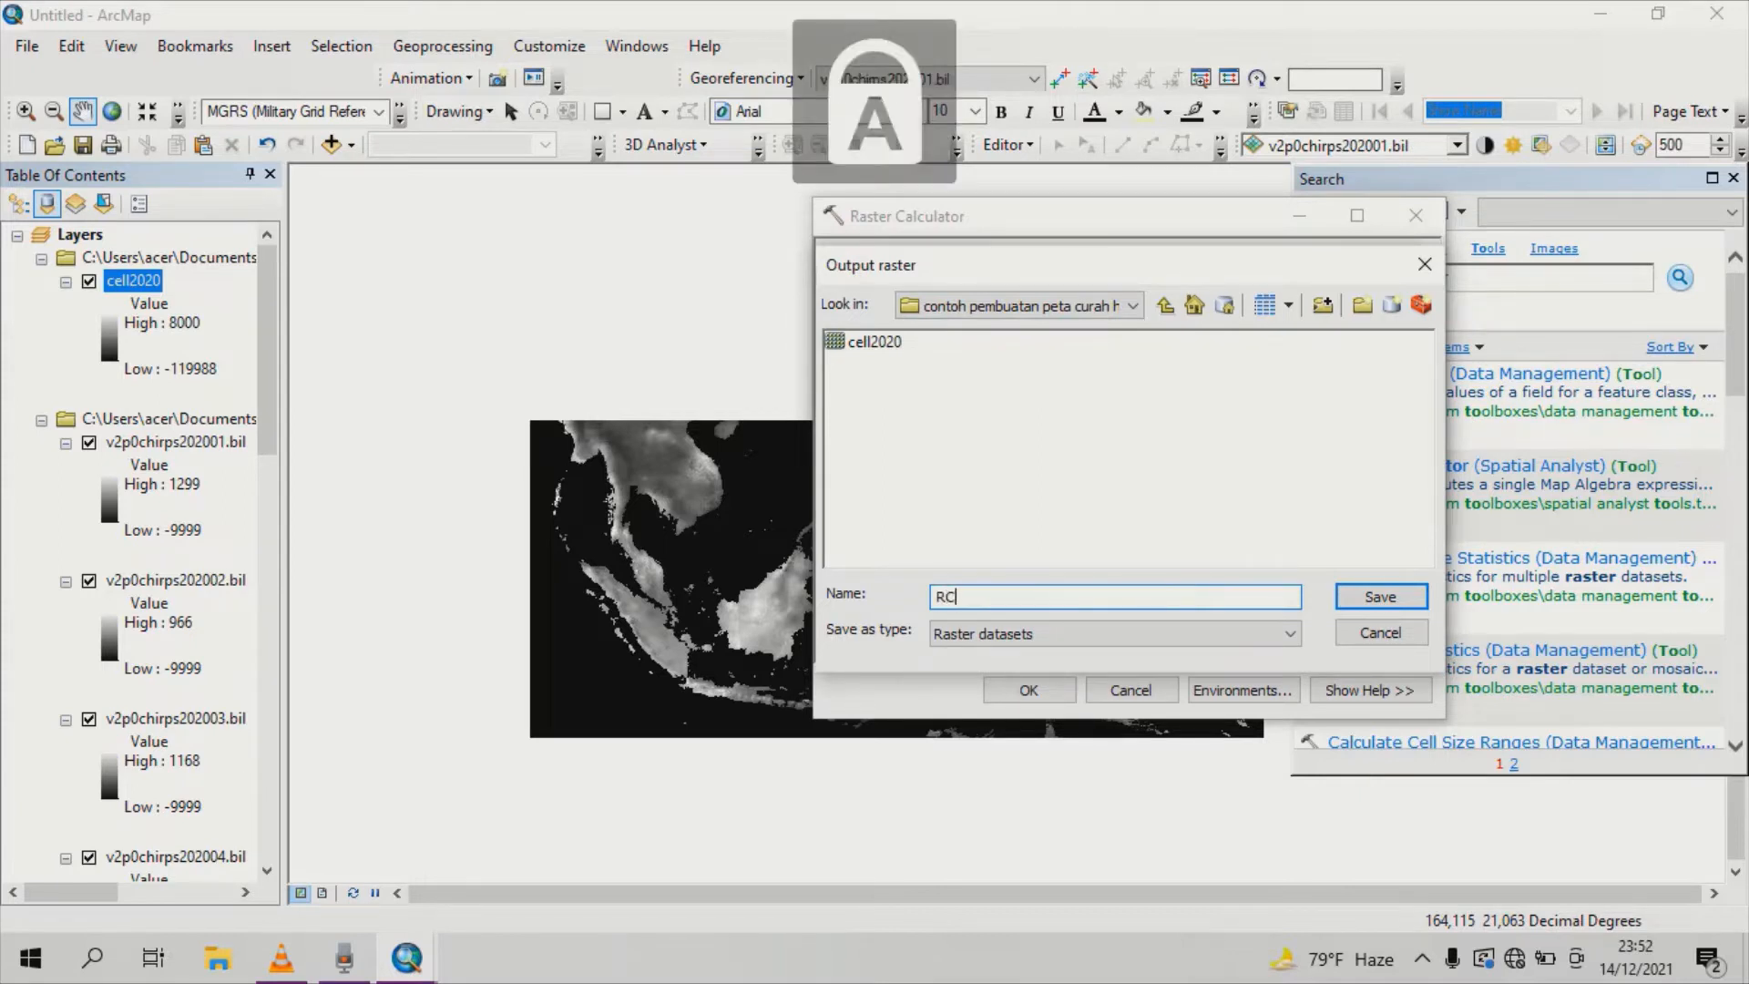
{"action": "type", "text": "2020"}
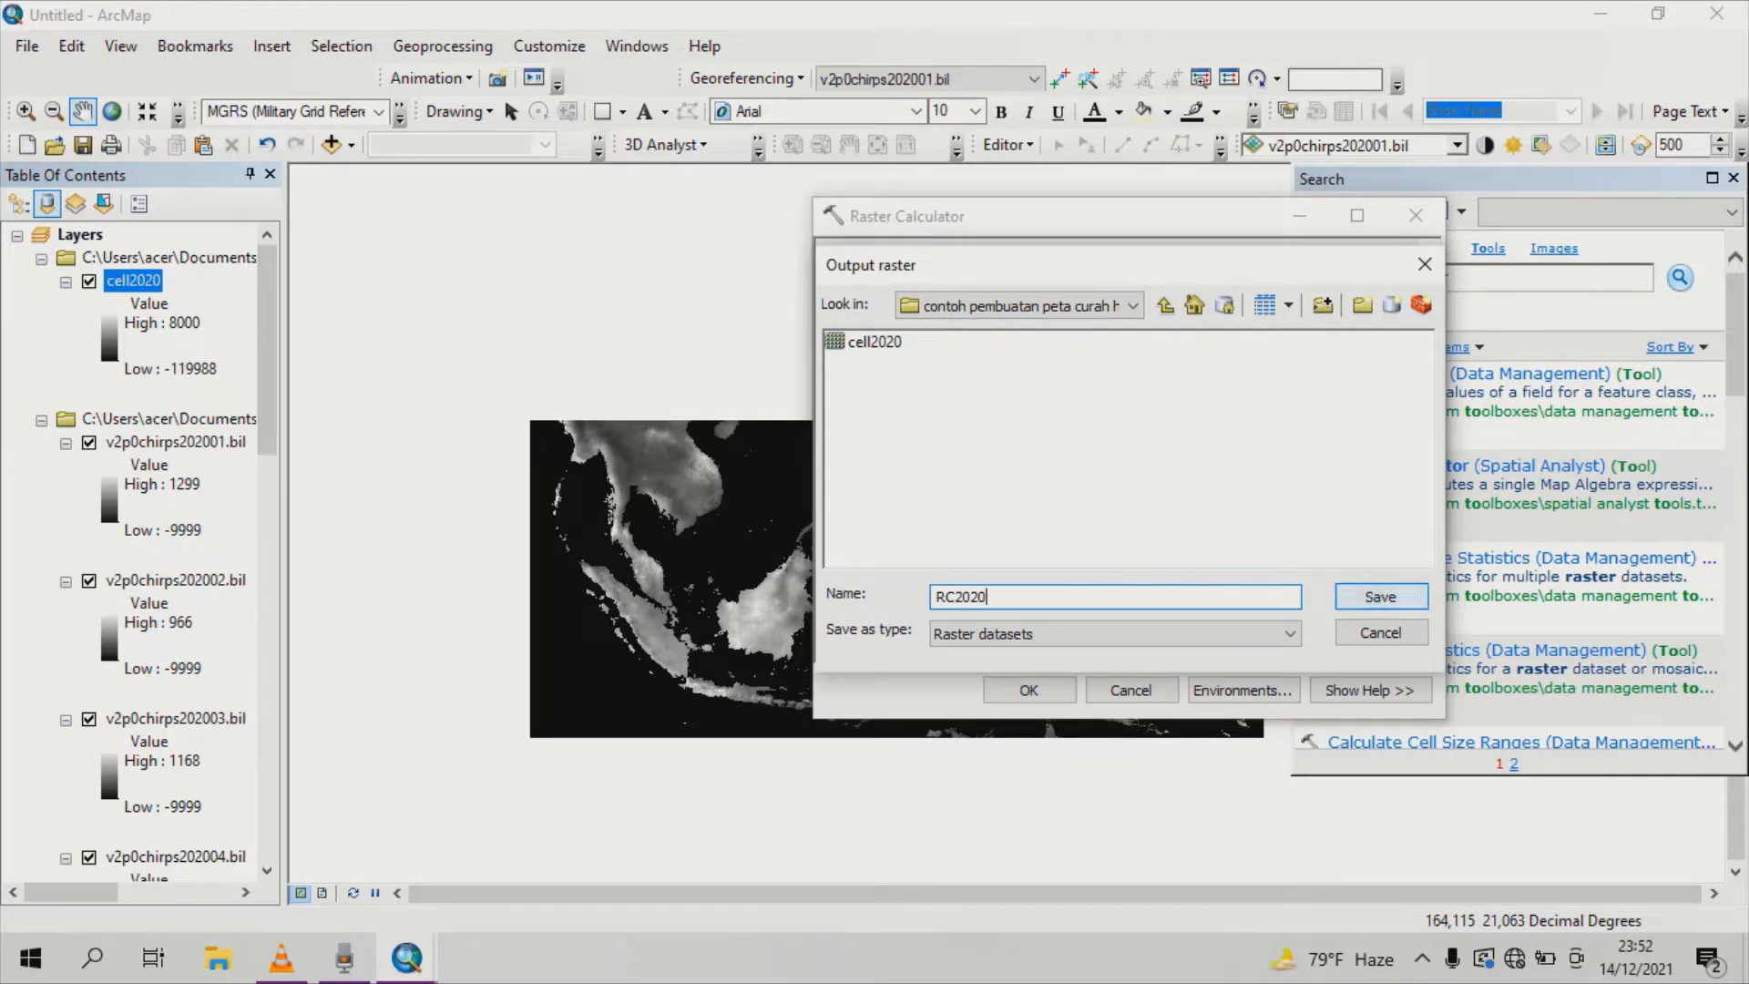
{"action": "key", "text": "Return"}
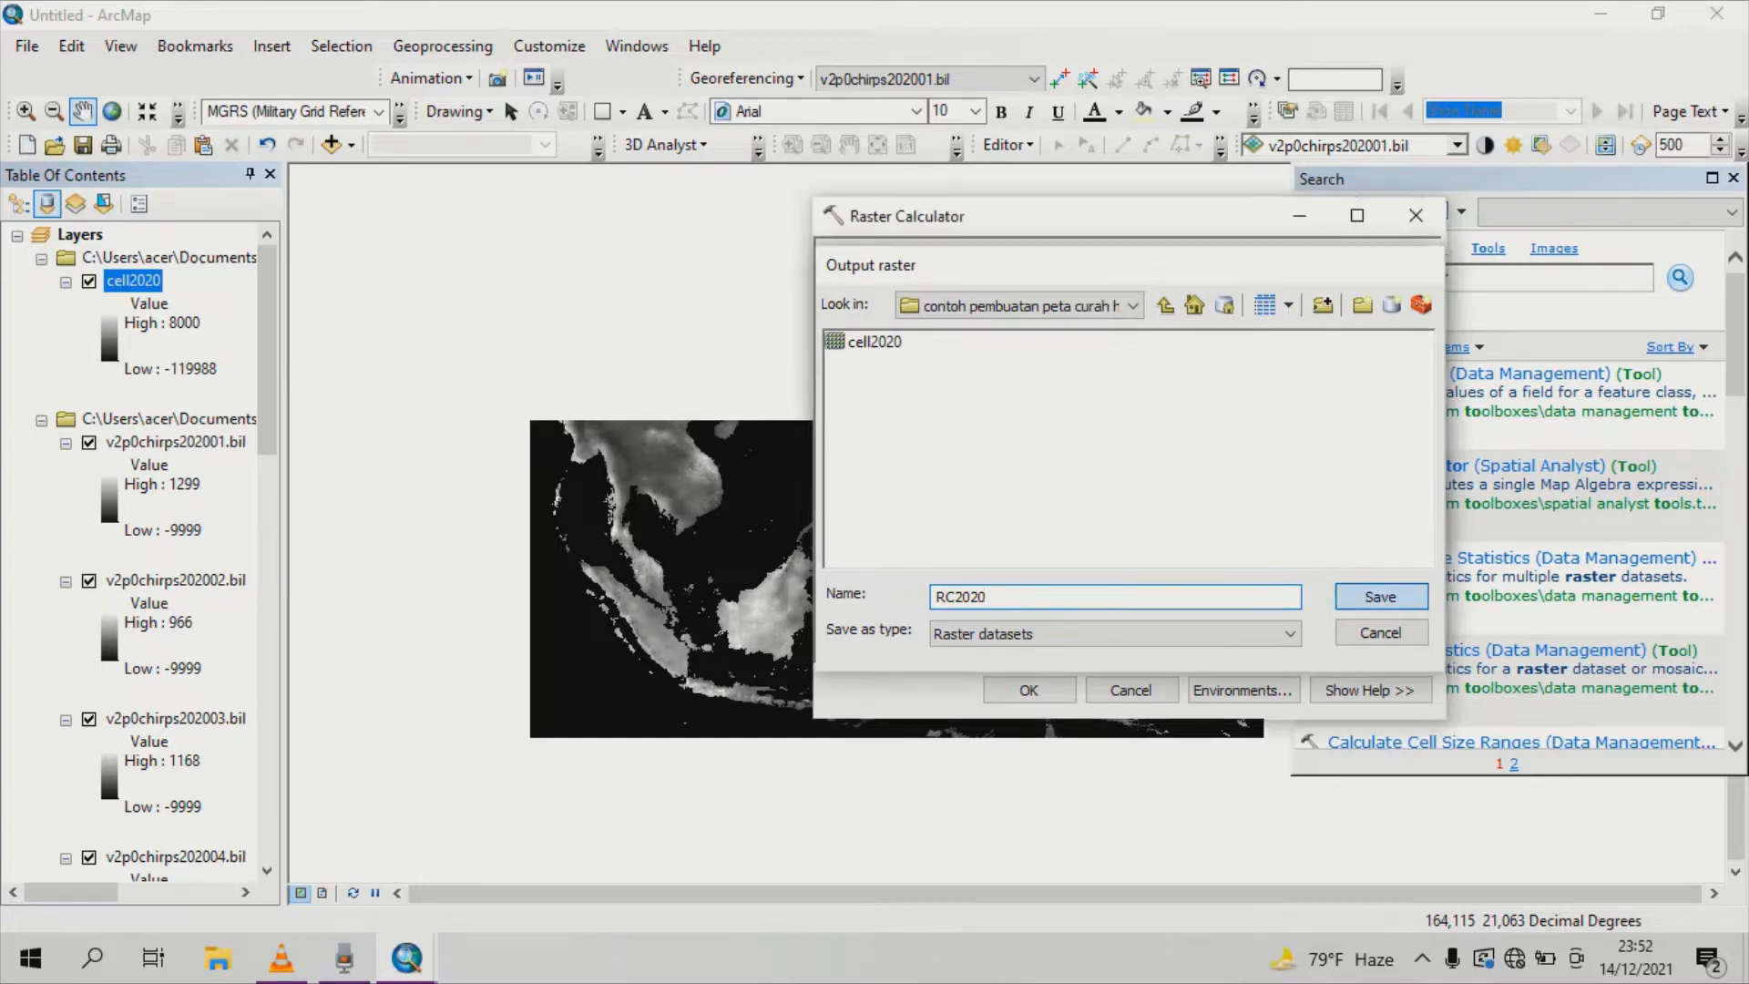
{"action": "left_click", "coordinate": [1029, 691]}
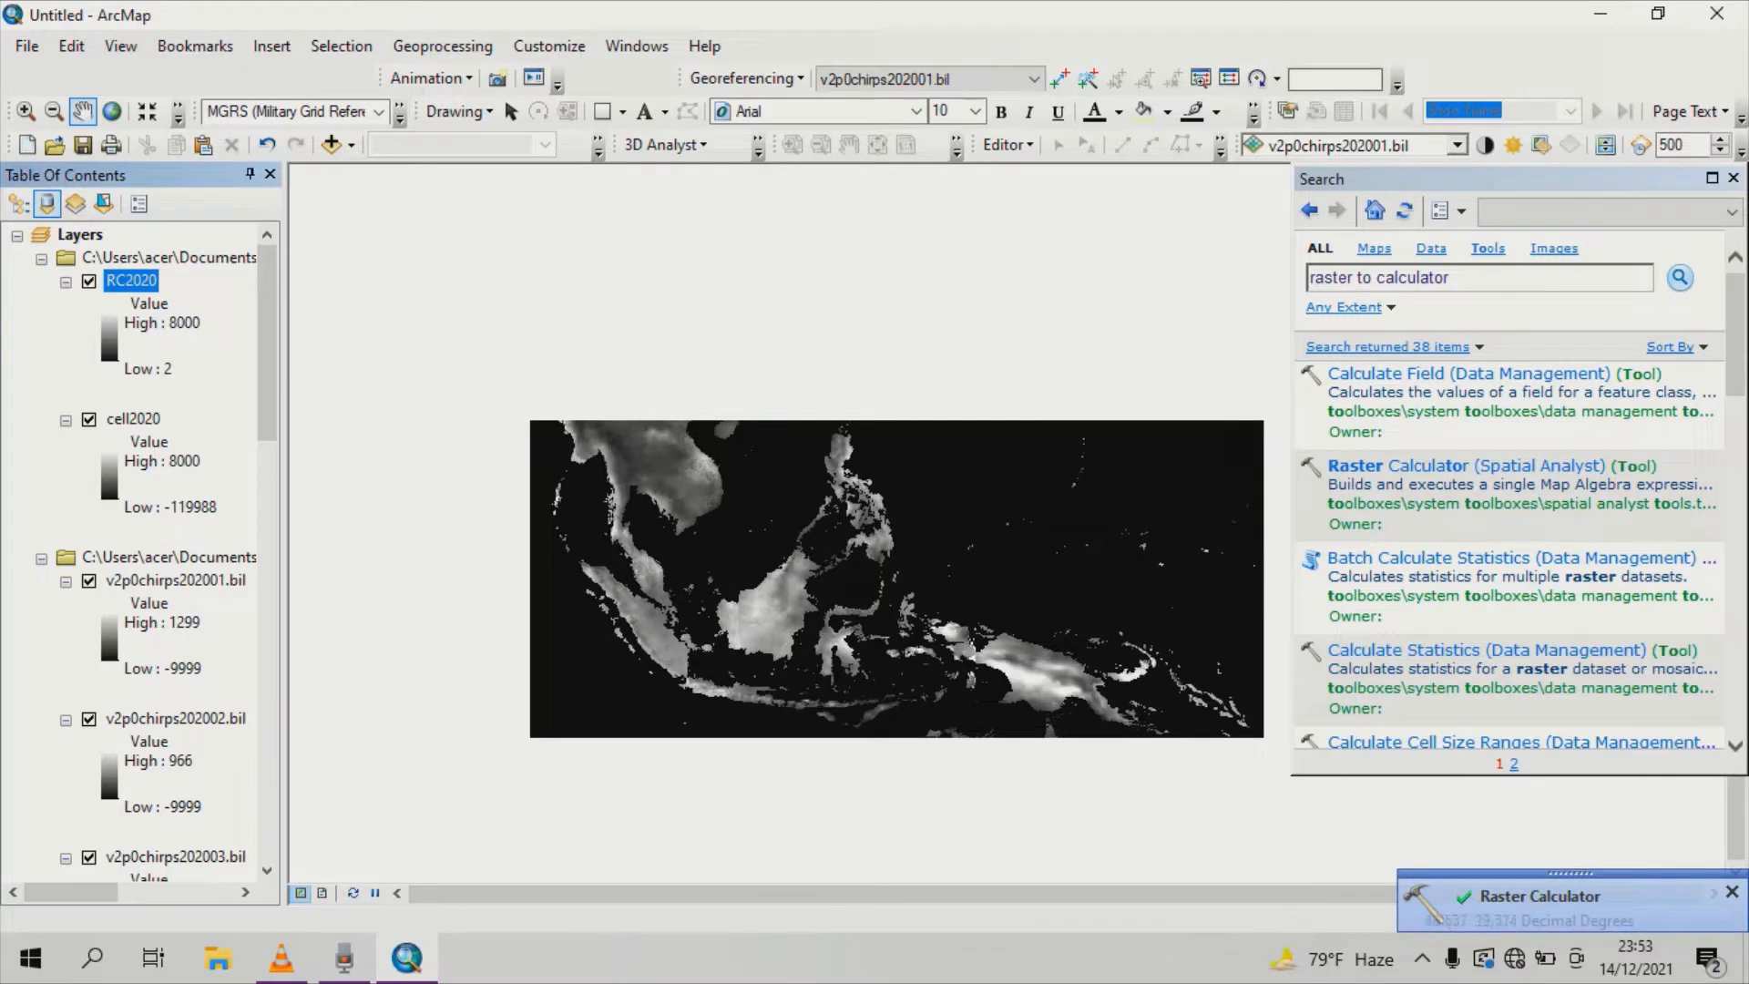
Search the tools for "RASTER TO POINT" and open the Raster to Point (Conversion) tool.
{"action": "left_click", "coordinate": [1450, 278]}
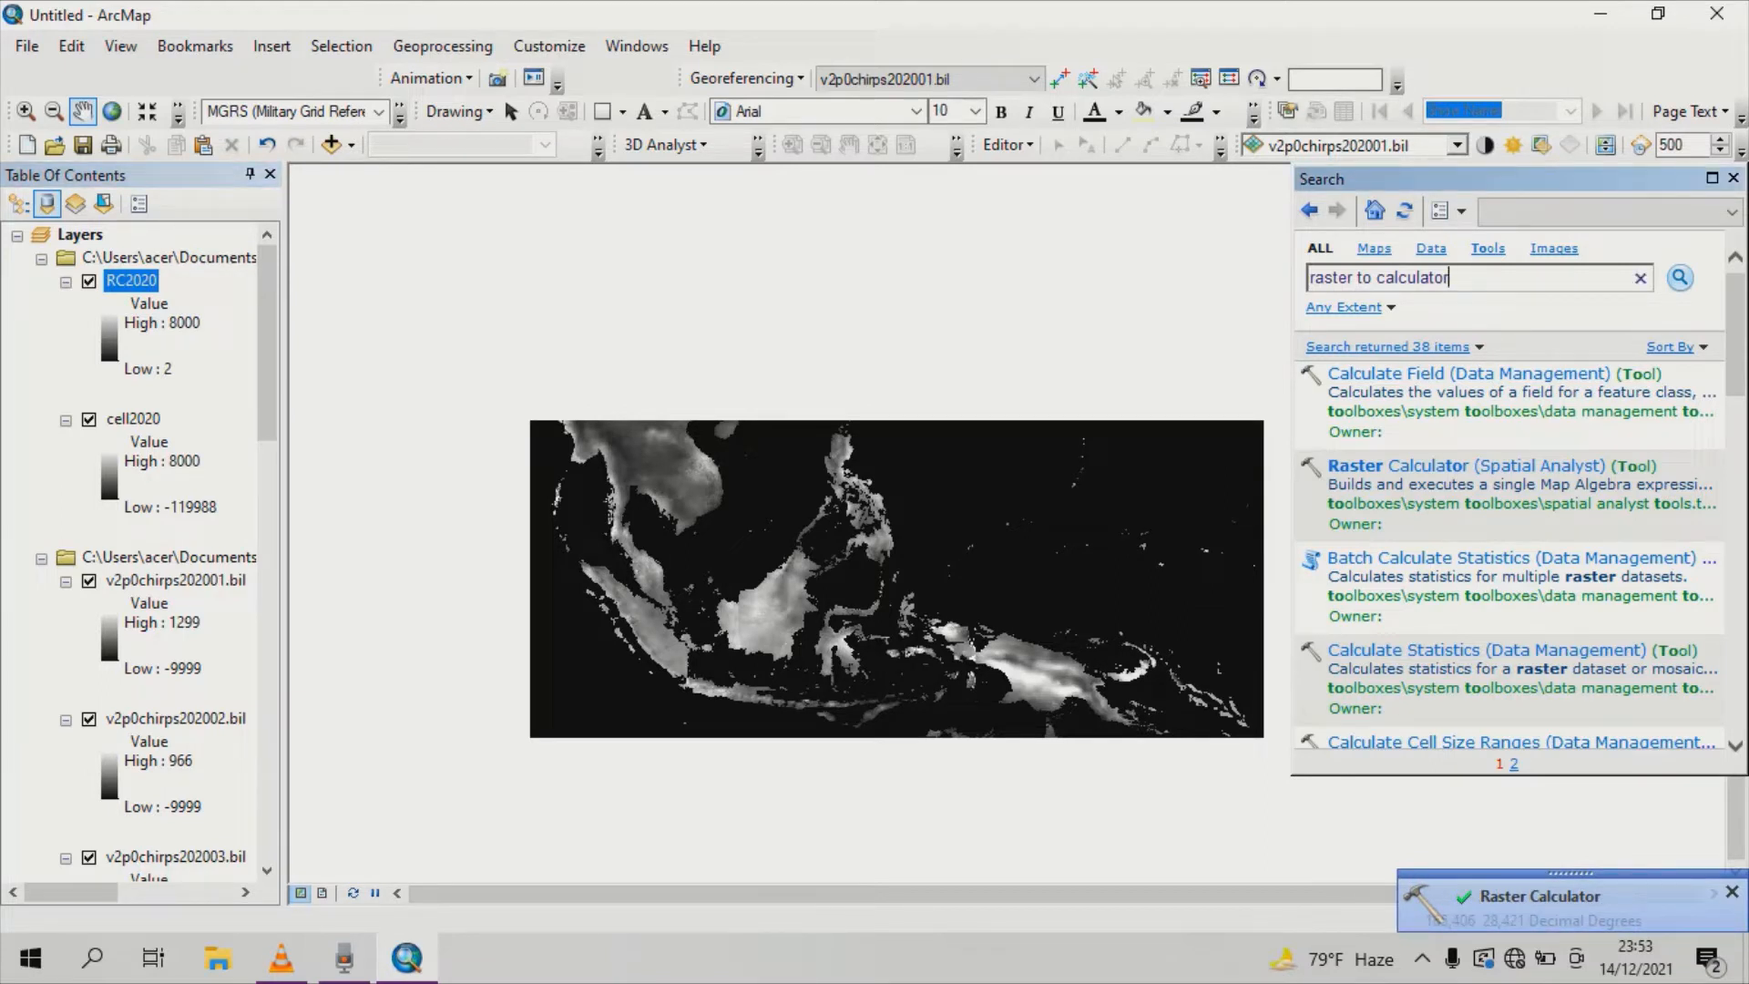
{"action": "key", "text": "BackSpace"}
{"action": "key", "text": "BackSpace"}
{"action": "key", "text": "BackSpace"}
{"action": "key", "text": "BackSpace"}
{"action": "key", "text": "BackSpace"}
{"action": "key", "text": "BackSpace"}
{"action": "key", "text": "BackSpace"}
{"action": "key", "text": "BackSpace"}
{"action": "key", "text": "BackSpace"}
{"action": "key", "text": "BackSpace"}
{"action": "key", "text": "BackSpace"}
{"action": "key", "text": "BackSpace"}
{"action": "key", "text": "BackSpace"}
{"action": "key", "text": "BackSpace"}
{"action": "key", "text": "BackSpace"}
{"action": "key", "text": "BackSpace"}
{"action": "key", "text": "BackSpace"}
{"action": "key", "text": "BackSpace"}
{"action": "key", "text": "BackSpace"}
{"action": "key", "text": "BackSpace"}
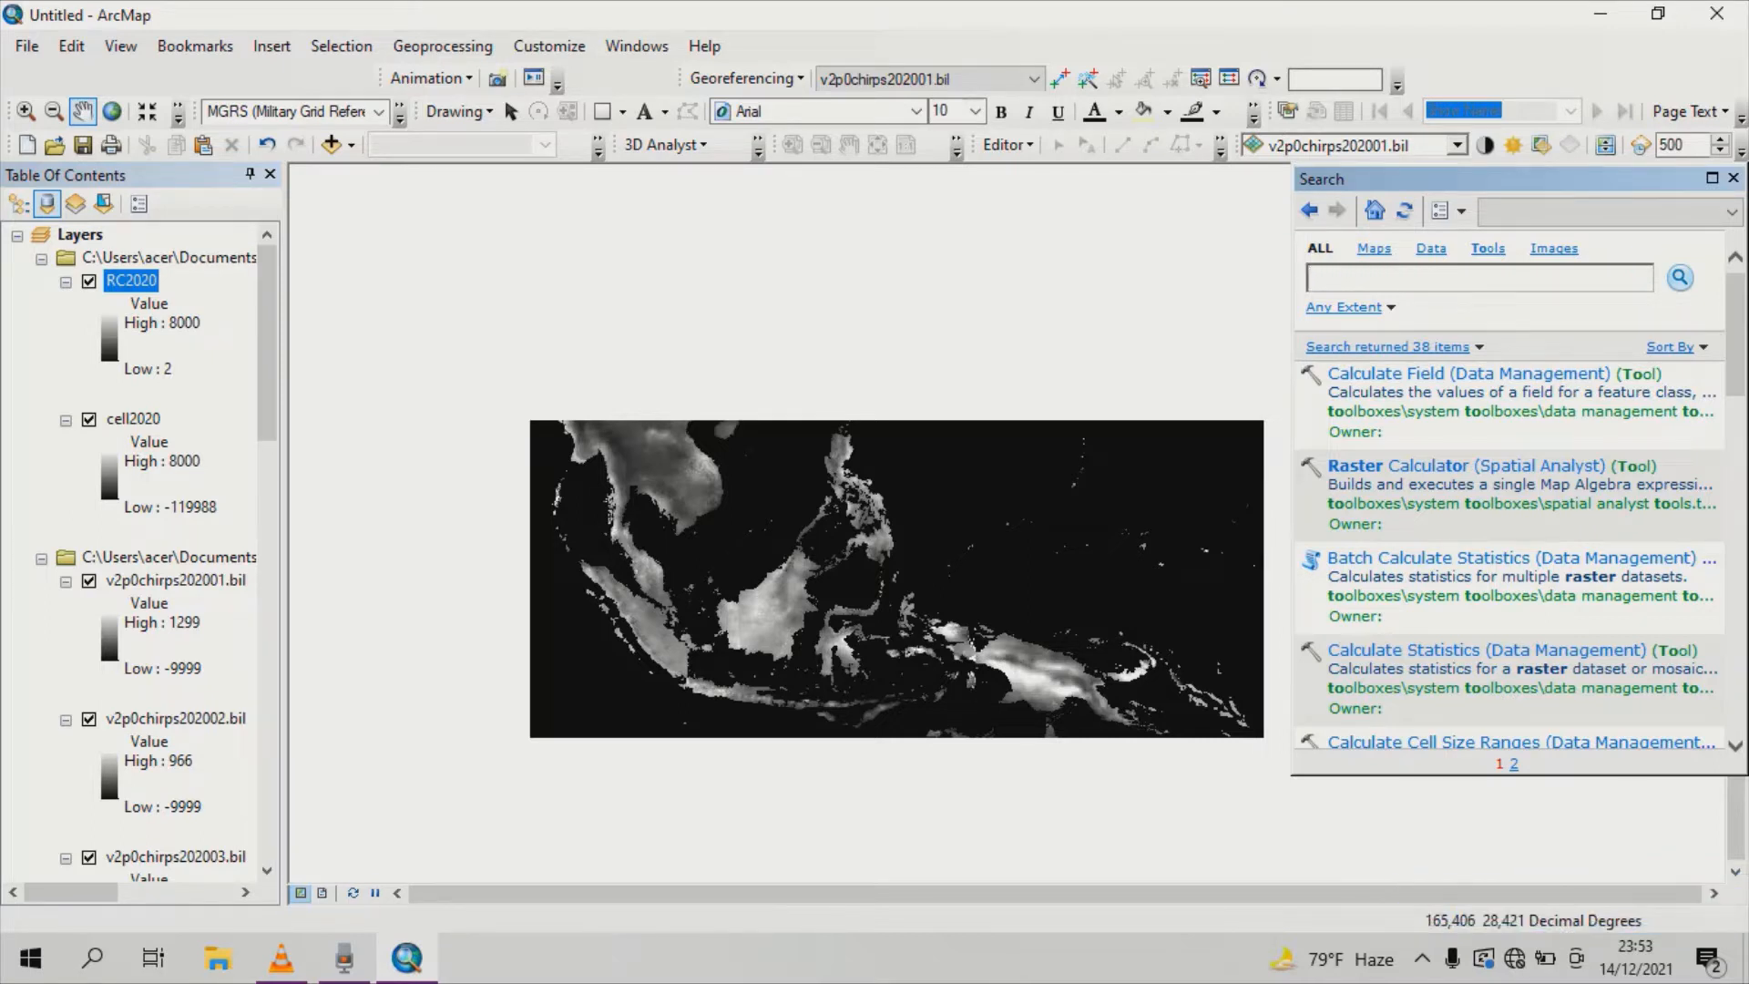
{"action": "type", "text": "RASTER TO POINT"}
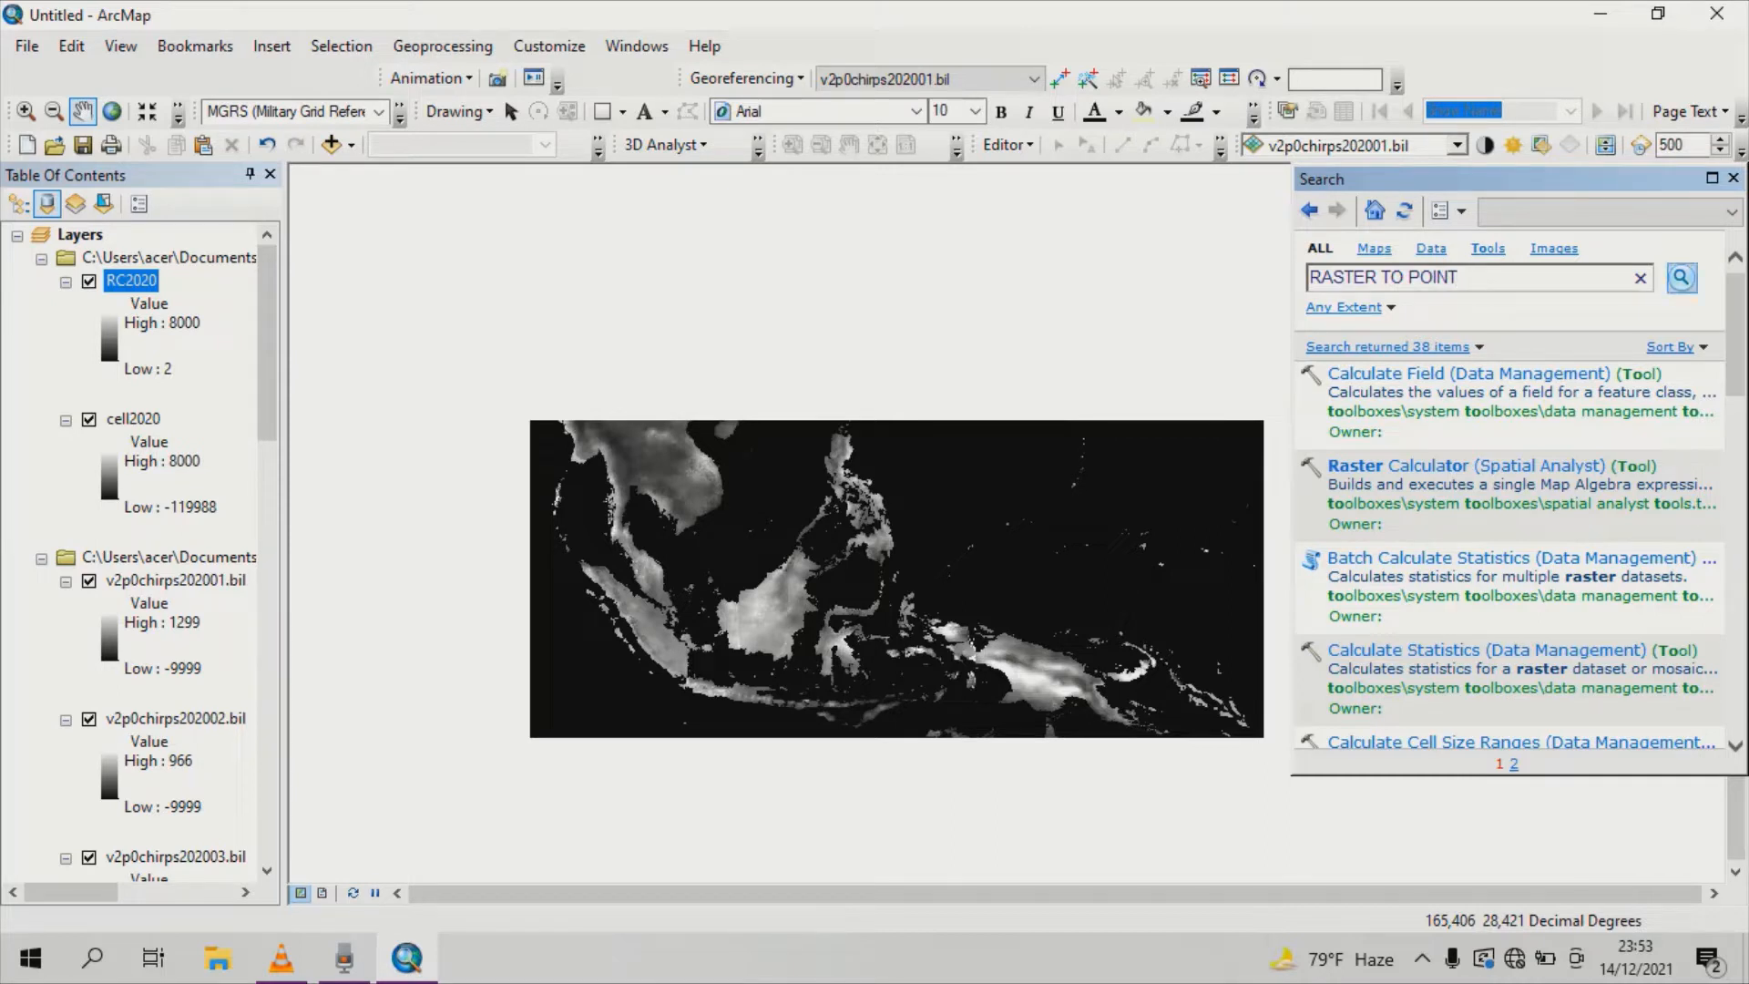
{"action": "left_click", "coordinate": [1681, 277]}
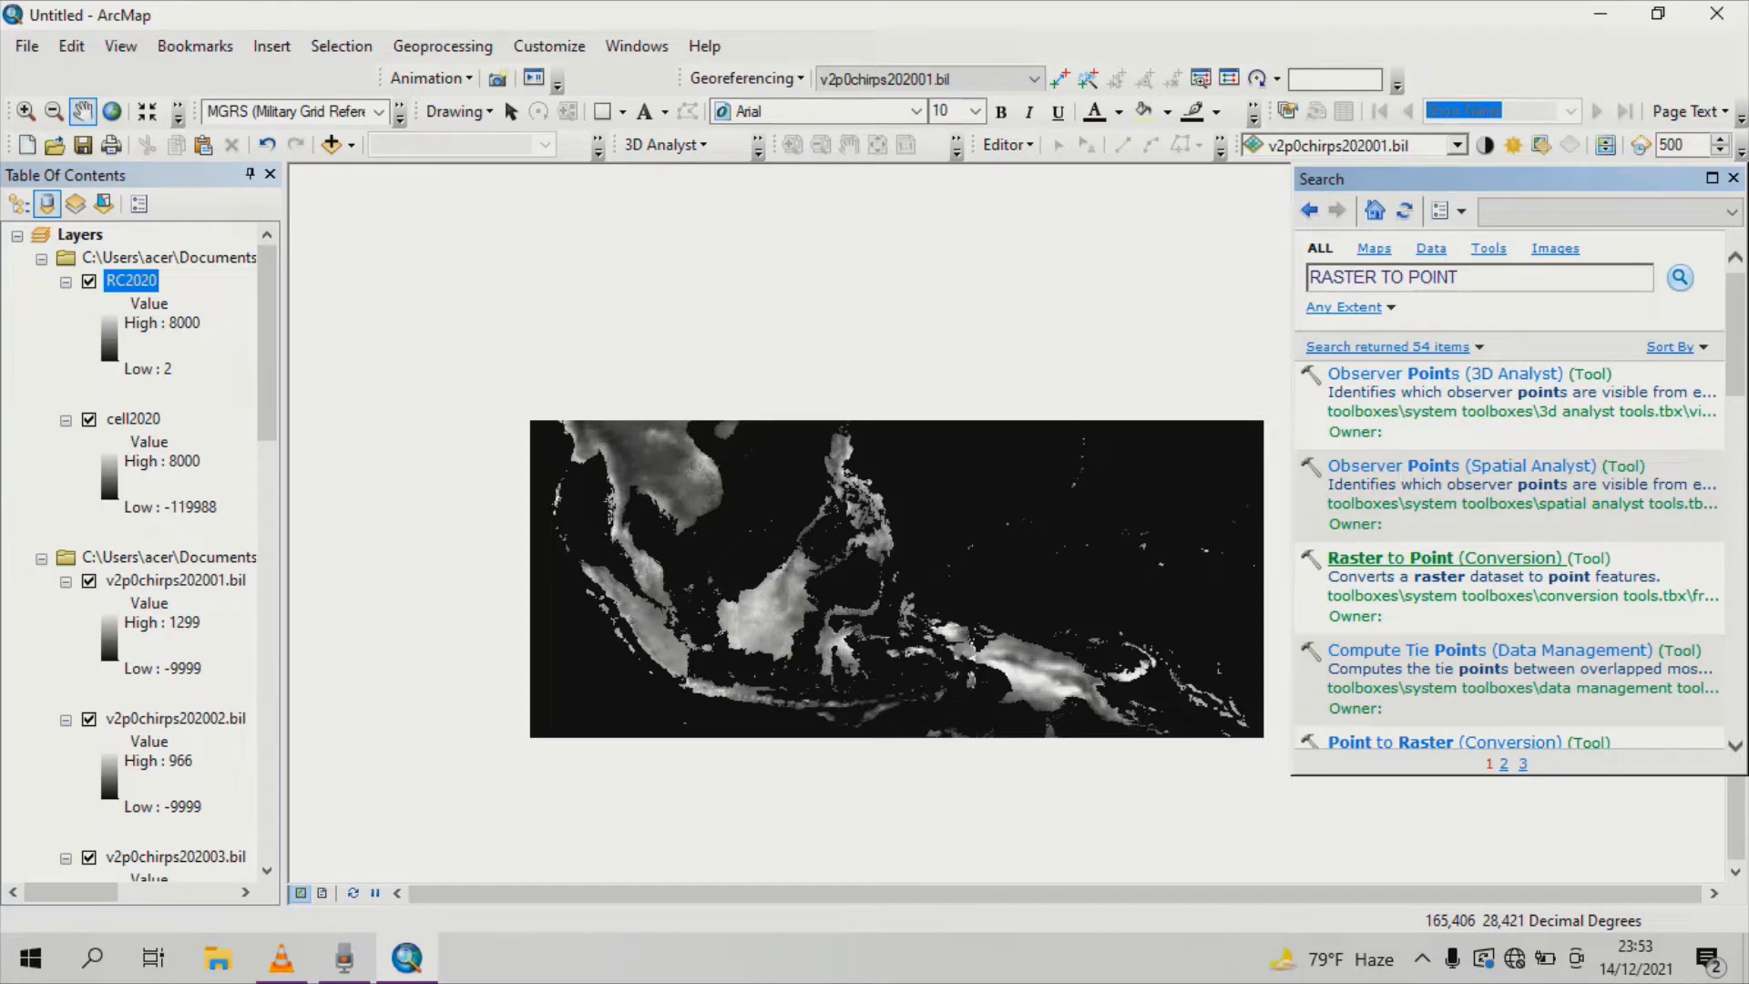
{"action": "left_click", "coordinate": [1445, 557]}
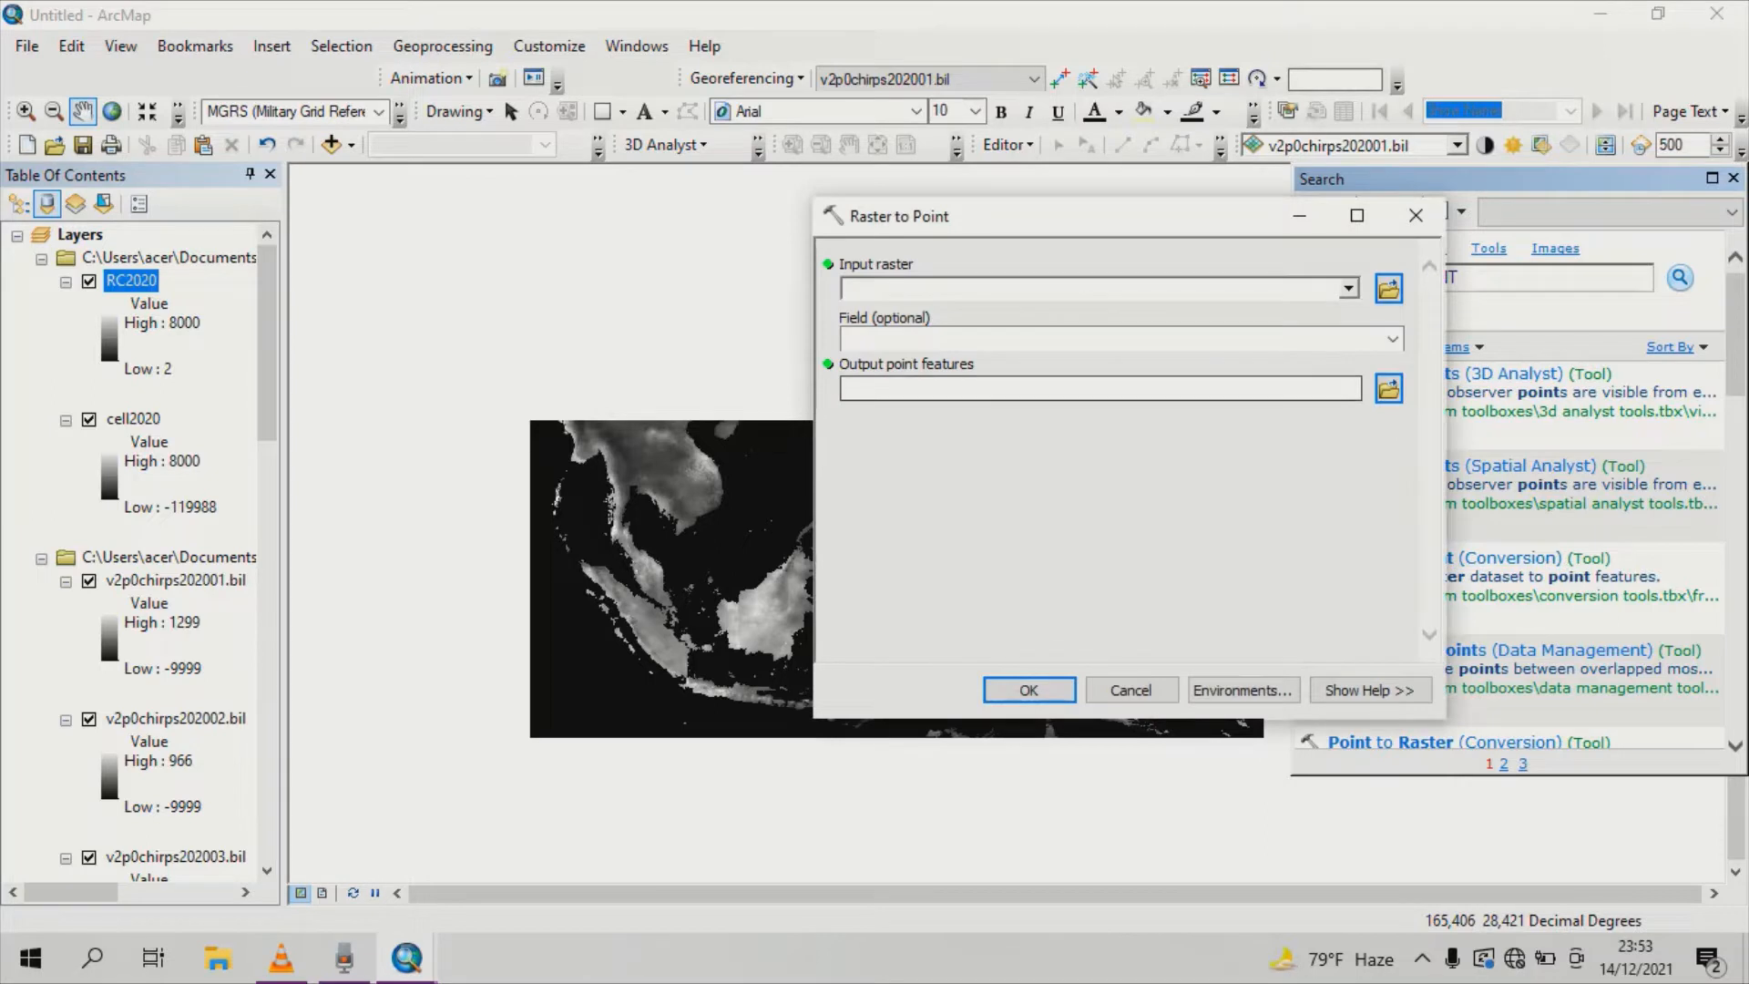
Convert RC2020 to points, saving the output as RP2020 in the "contoh pembuatan peta curah hujan" folder, and run Raster to Point.
{"action": "left_click", "coordinate": [1347, 289]}
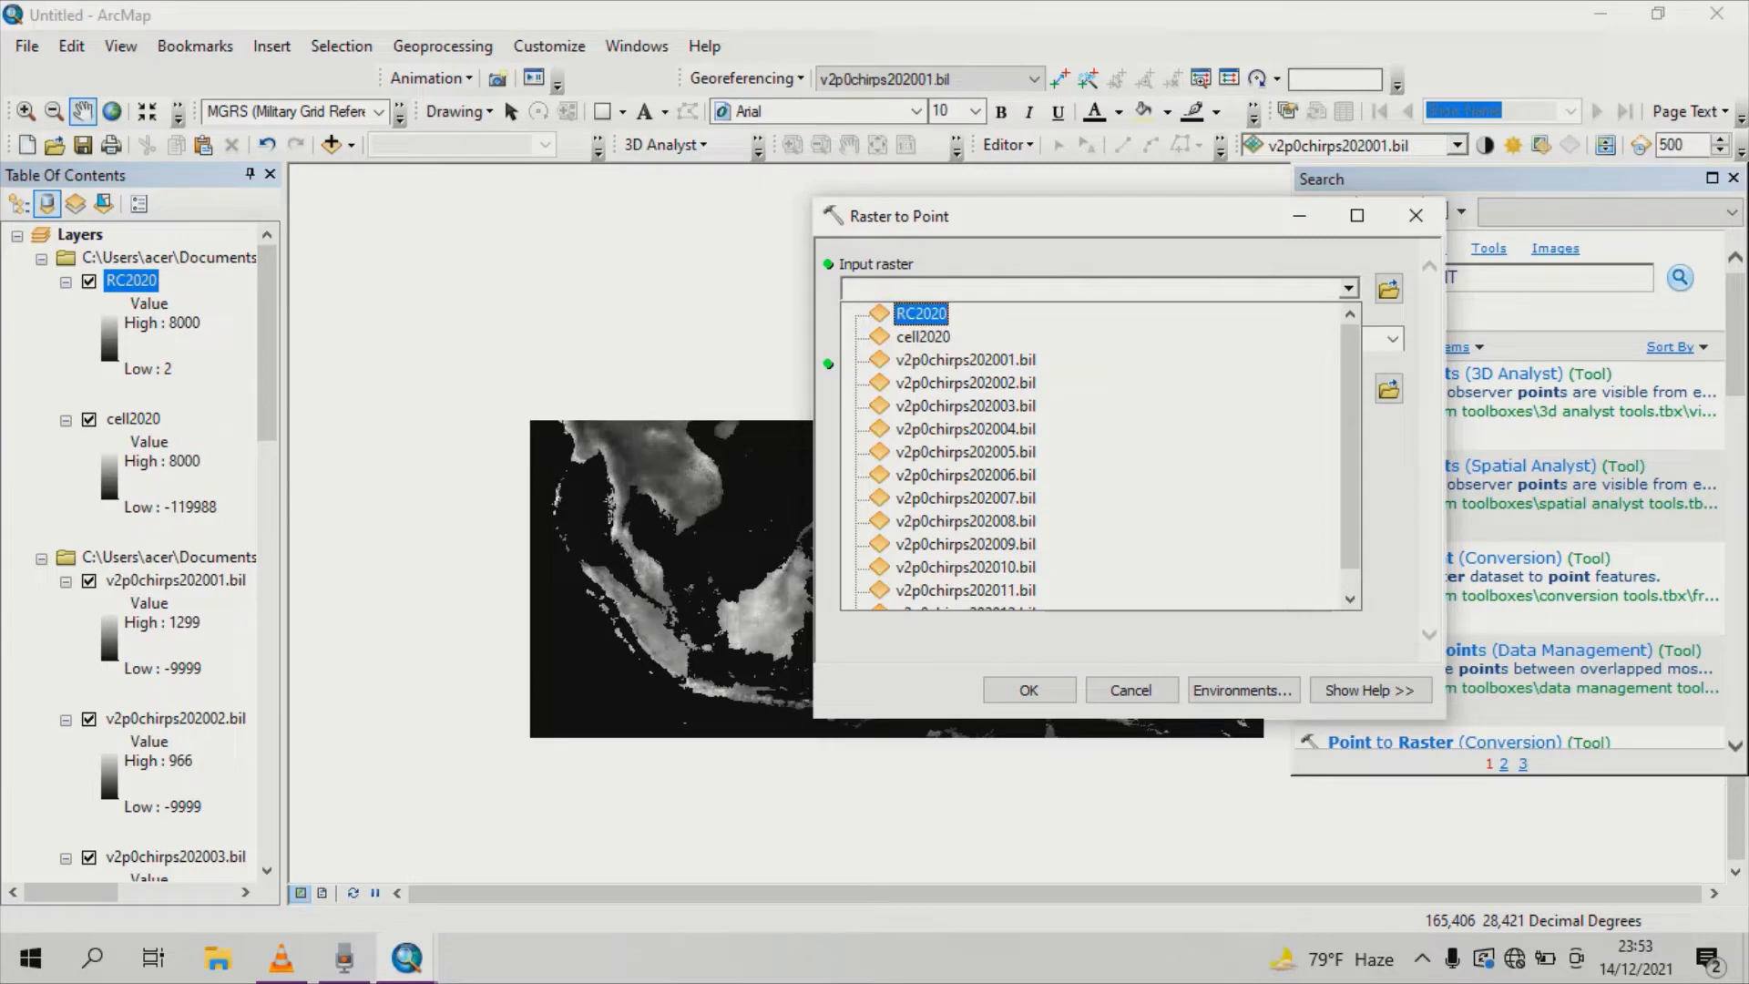
{"action": "left_click", "coordinate": [921, 313]}
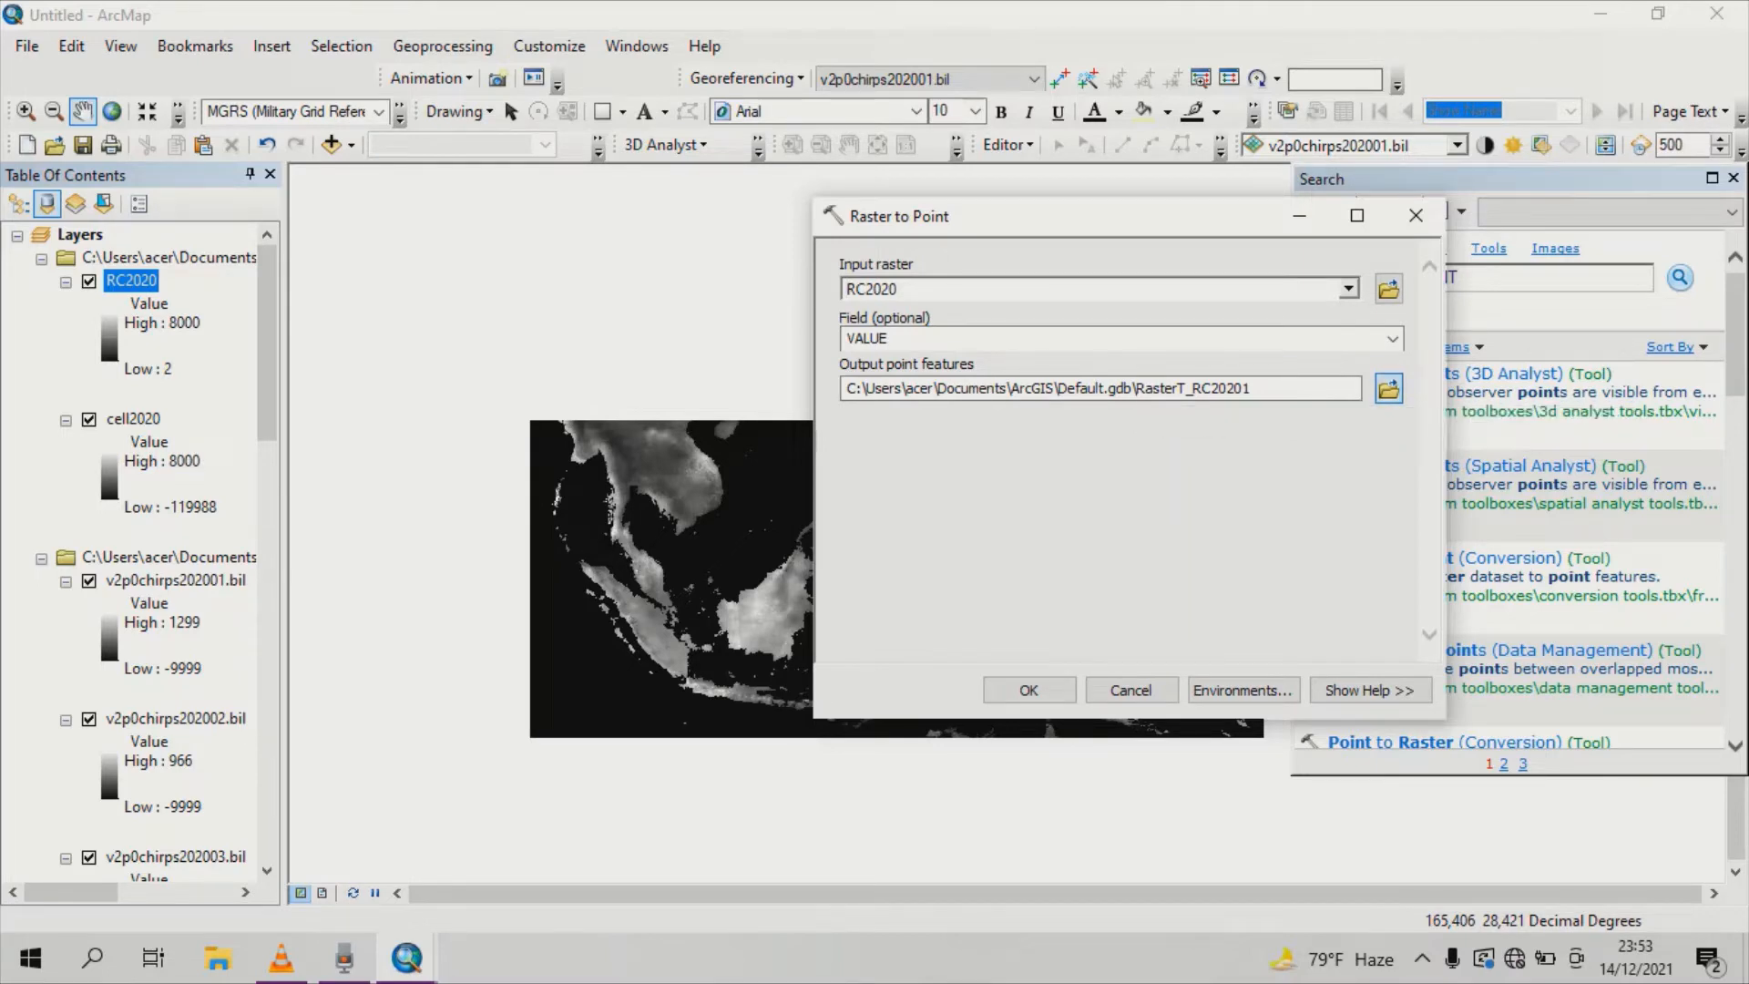
{"action": "left_click", "coordinate": [1388, 389]}
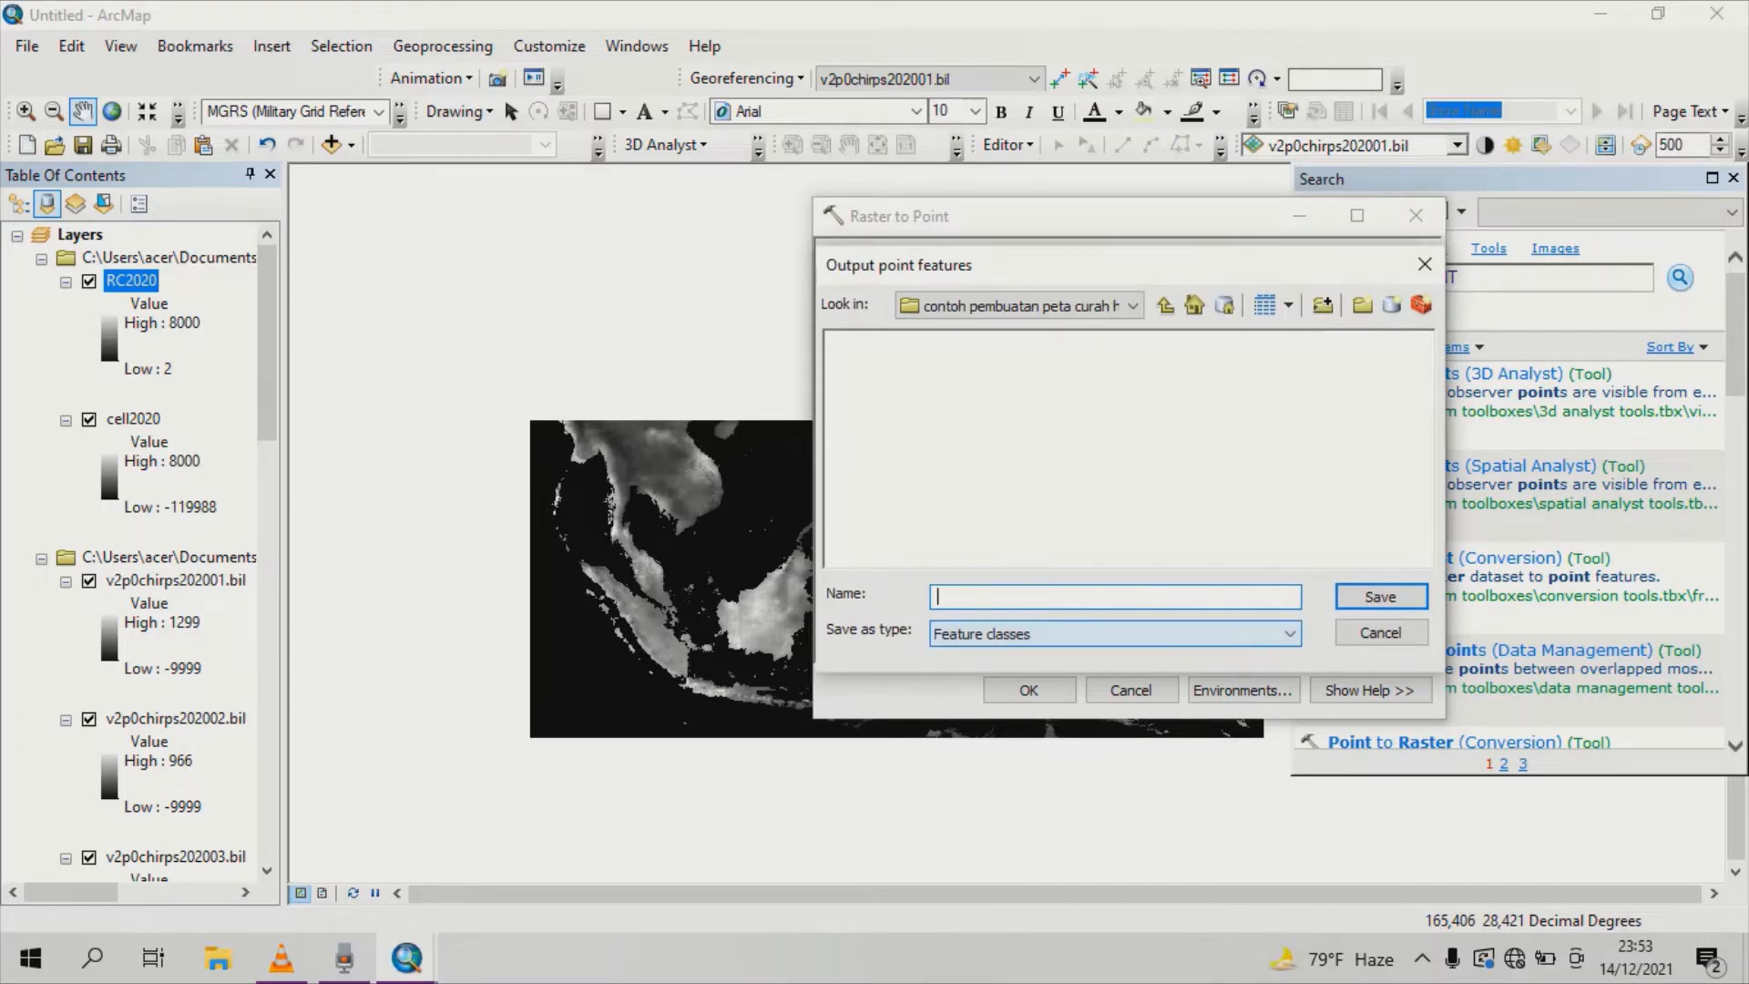
{"action": "type", "text": "RP2020"}
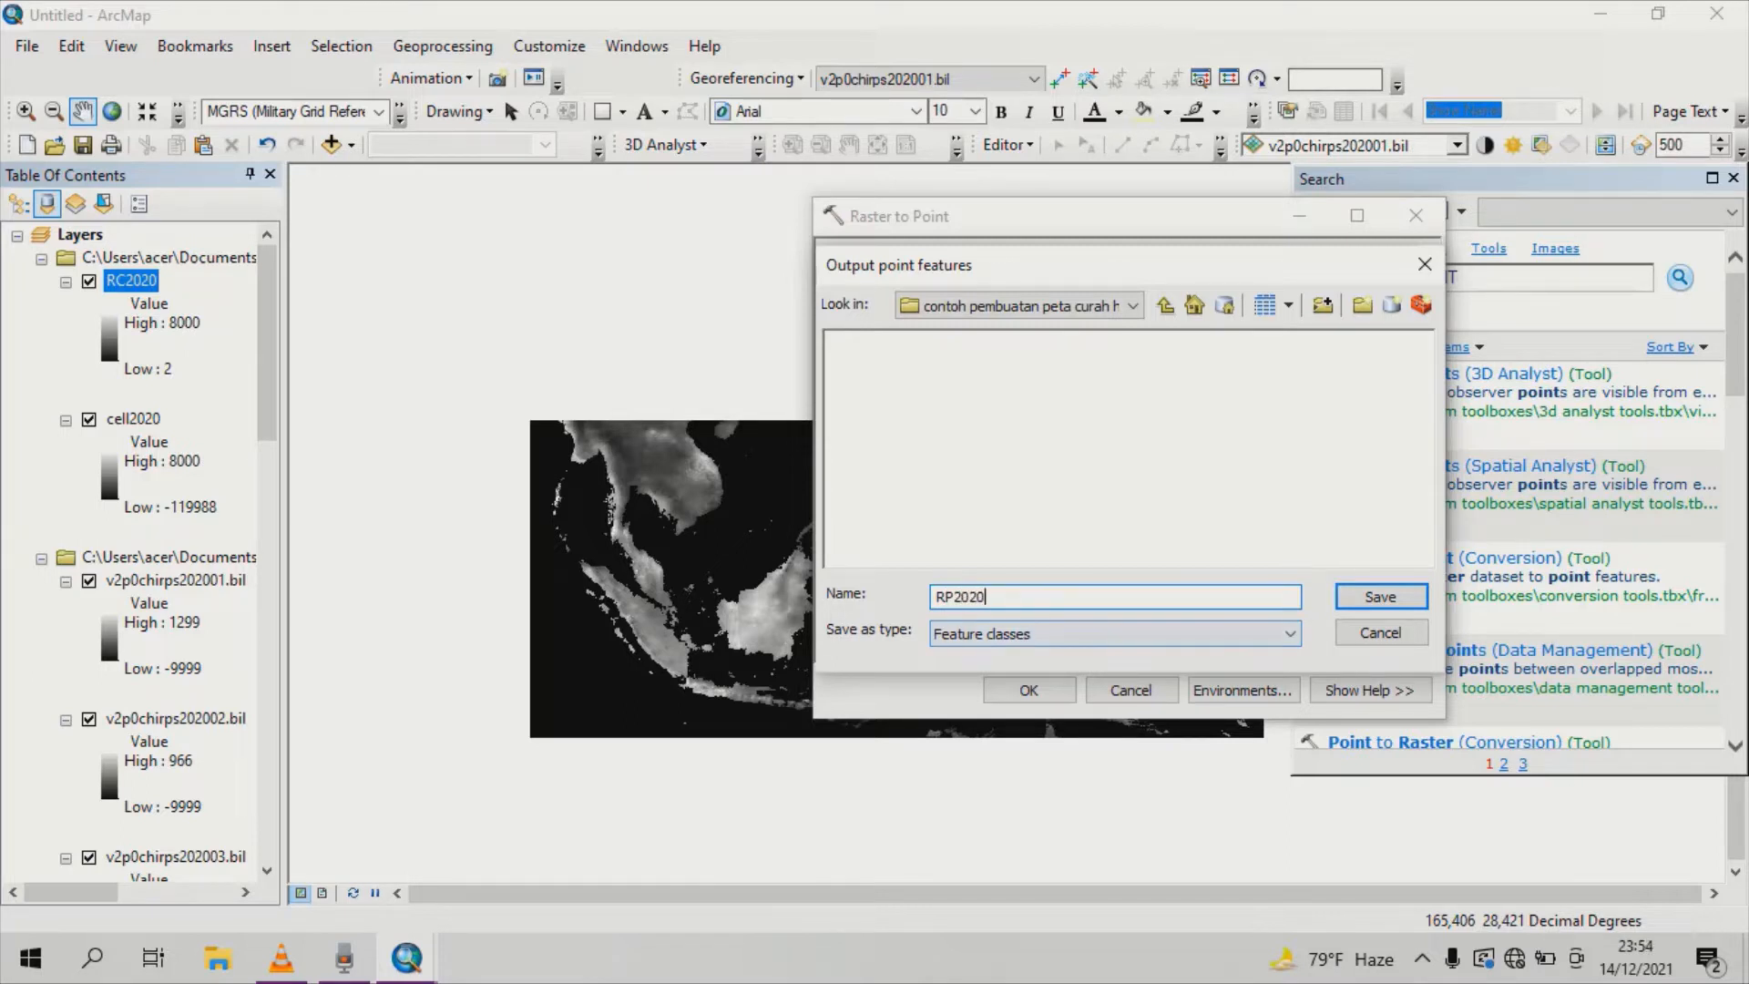
{"action": "left_click", "coordinate": [1380, 596]}
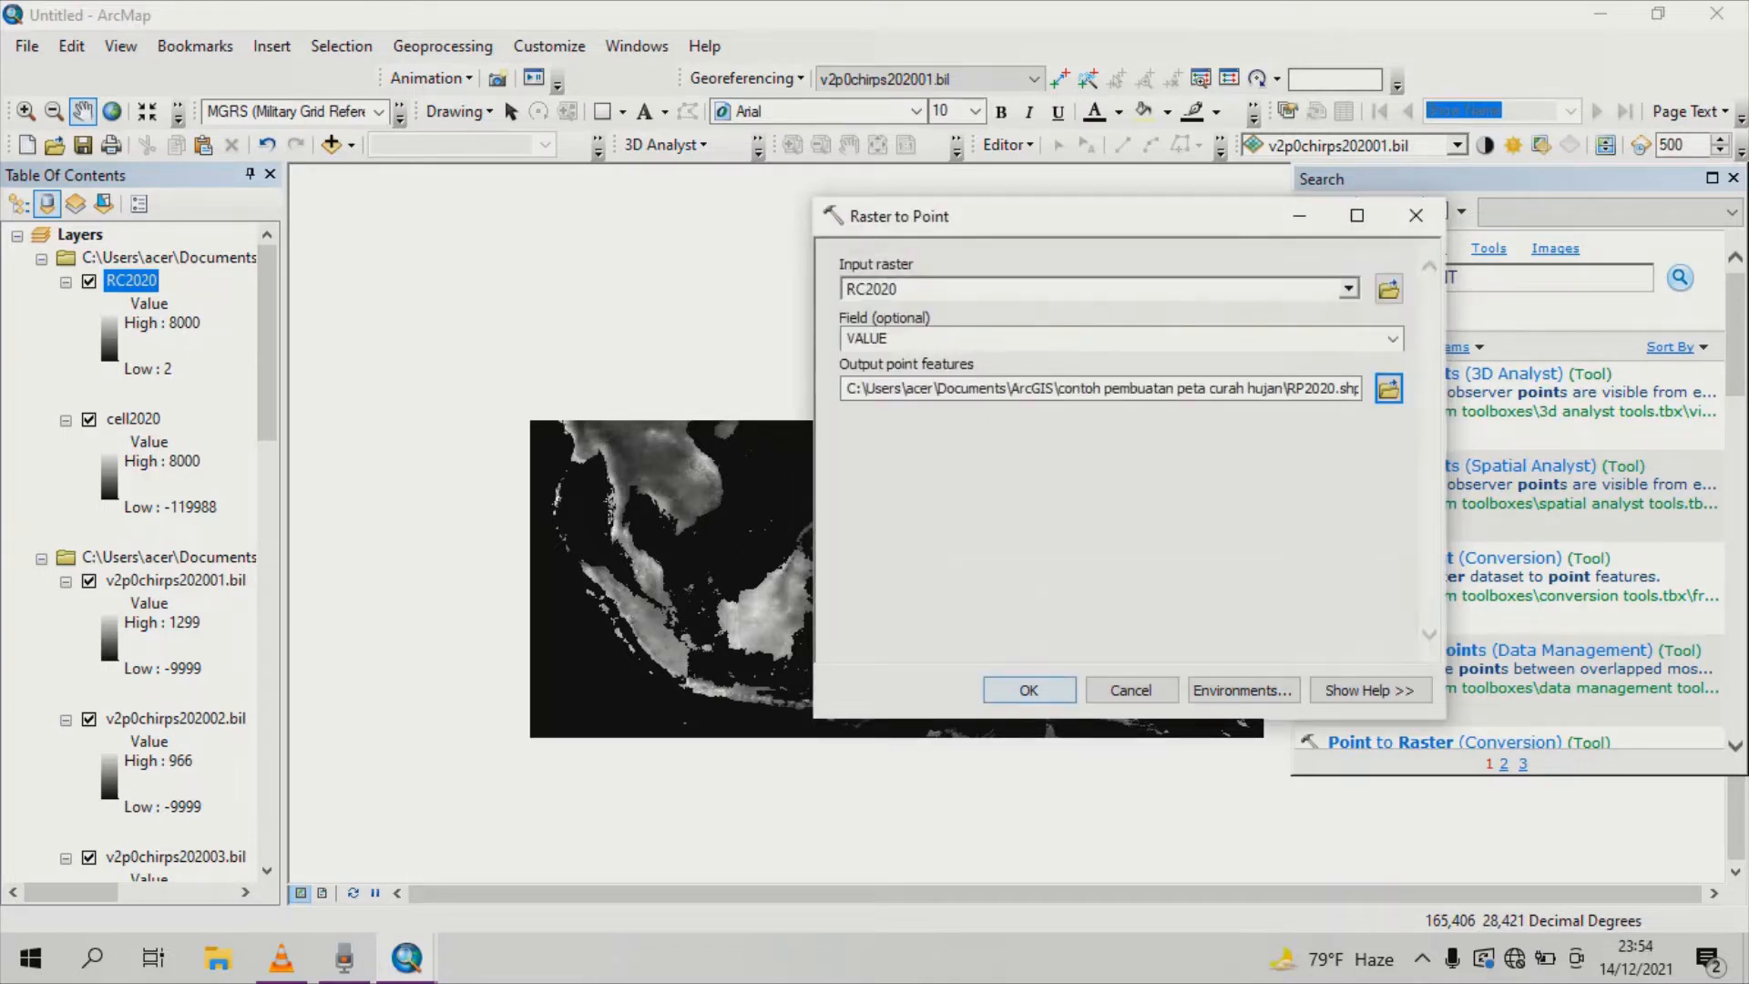
{"action": "left_click", "coordinate": [1030, 690]}
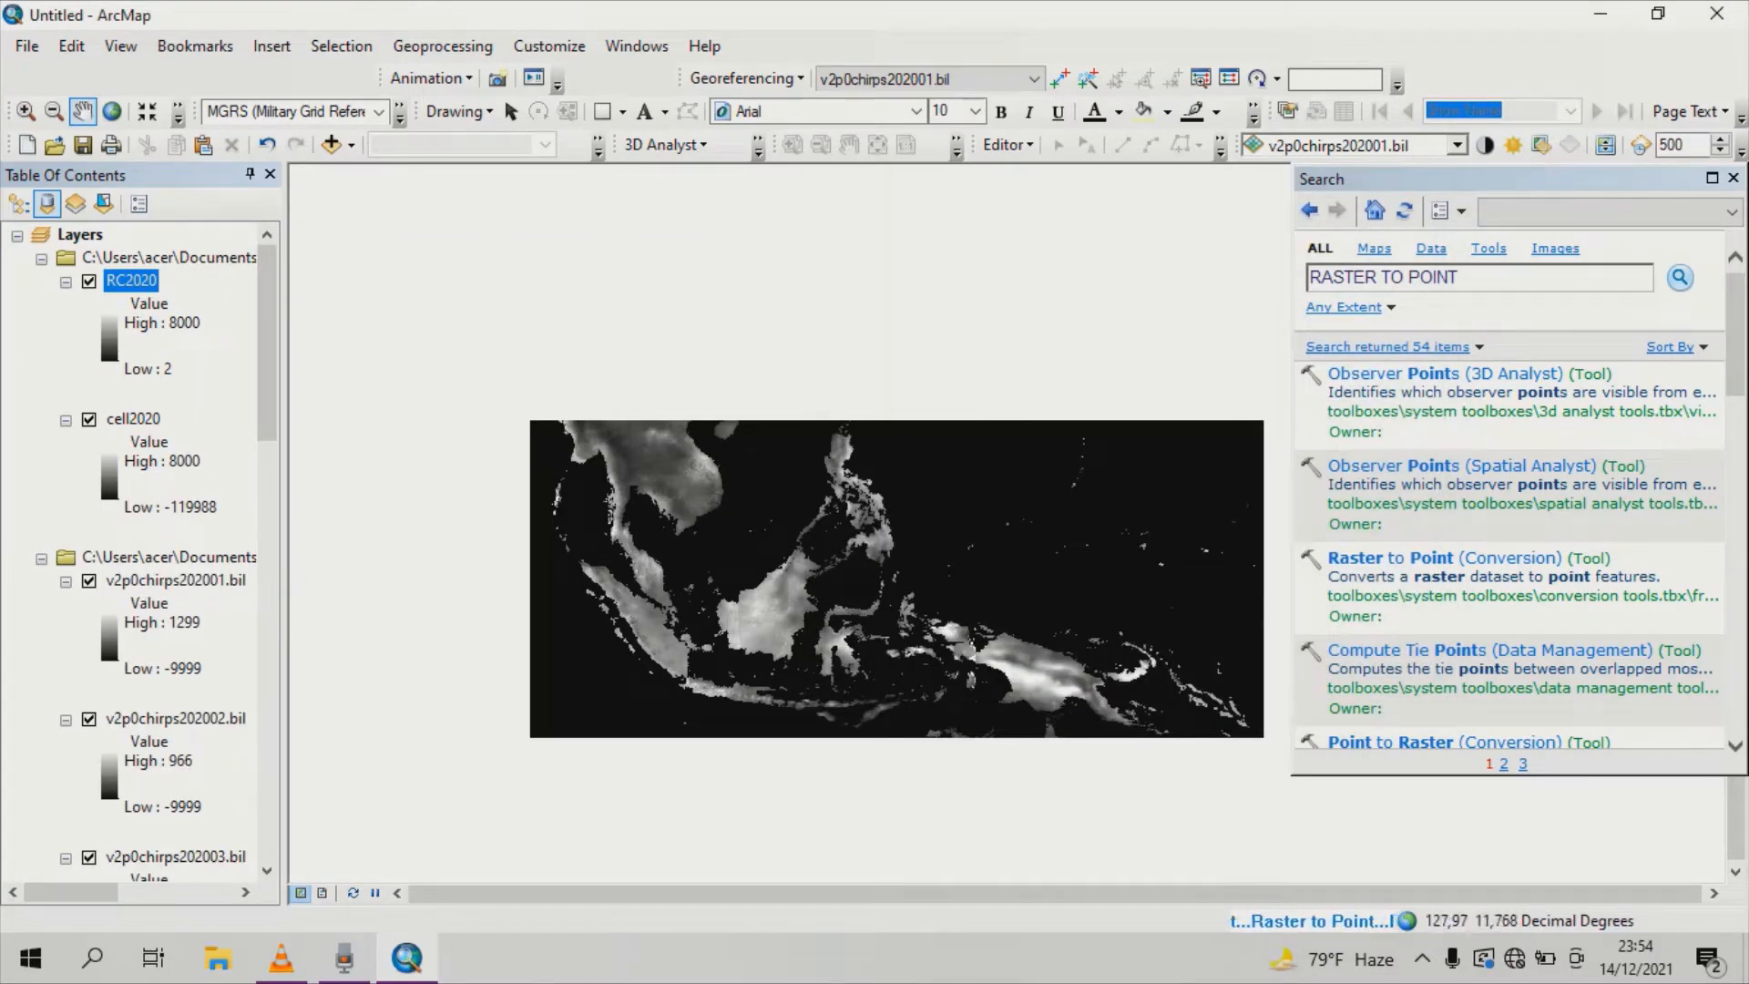
{"action": "left_click_drag", "start_coordinate": [1019, 556], "coordinate": [953, 528]}
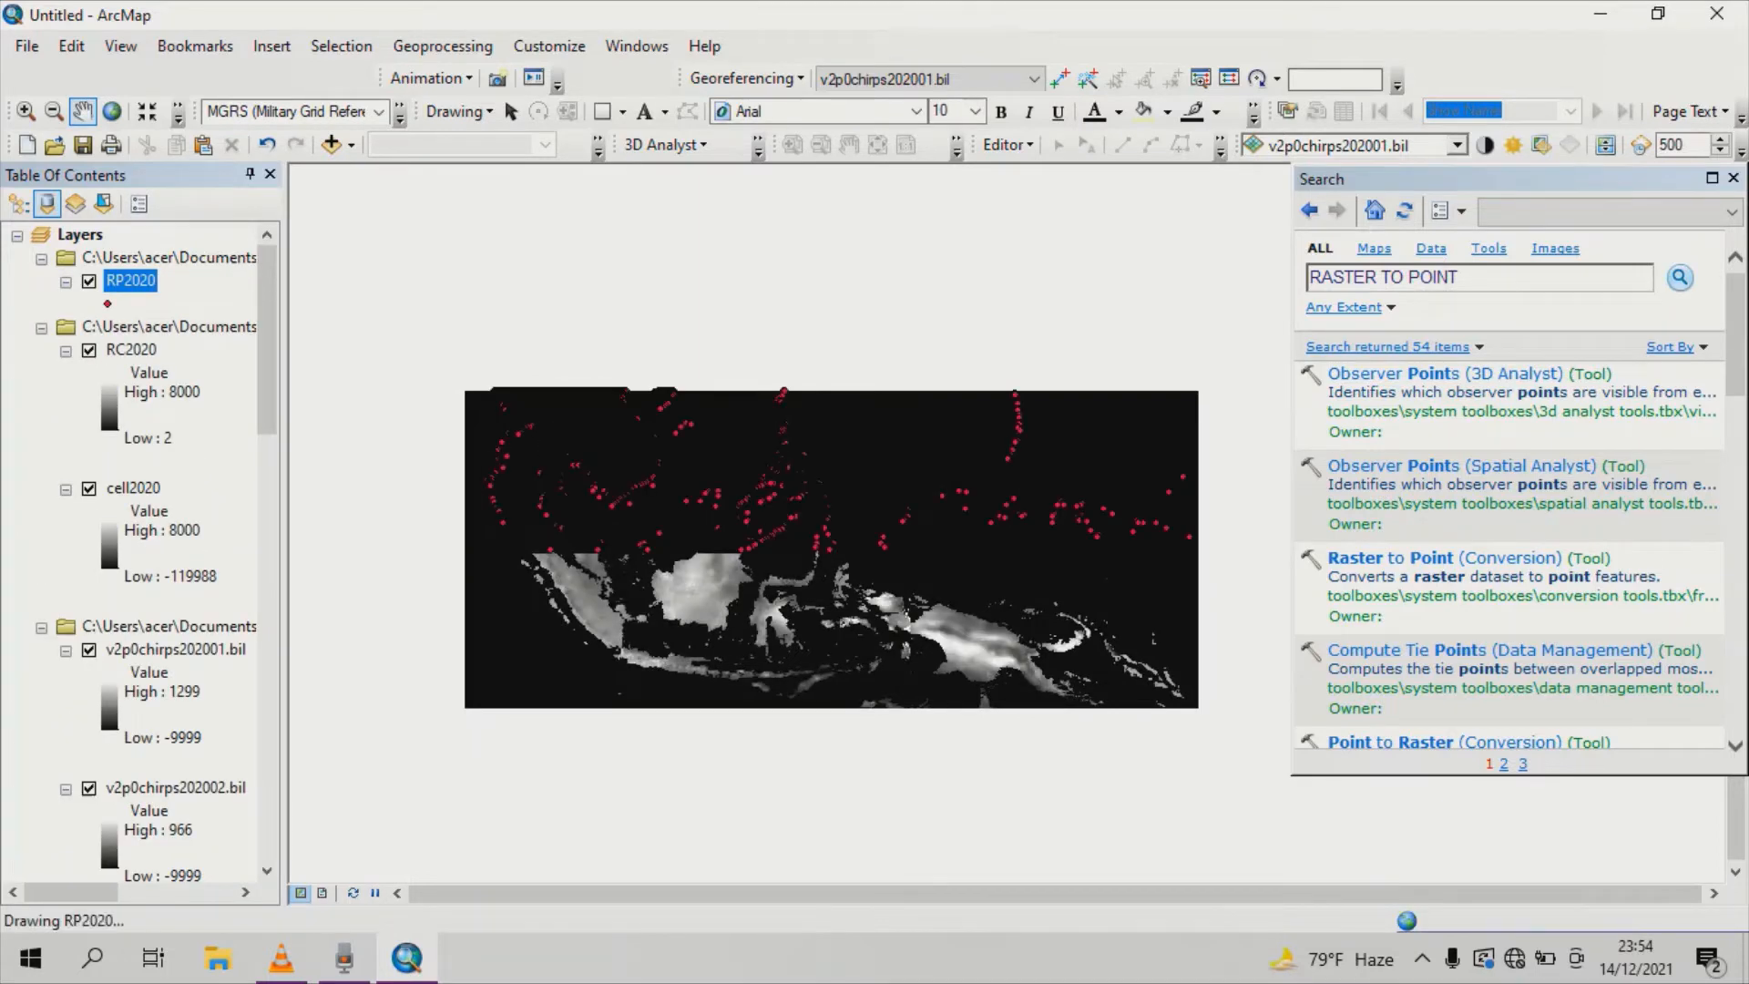
{"action": "scroll", "coordinate": [991, 493], "scroll_direction": "up", "scroll_amount": 5}
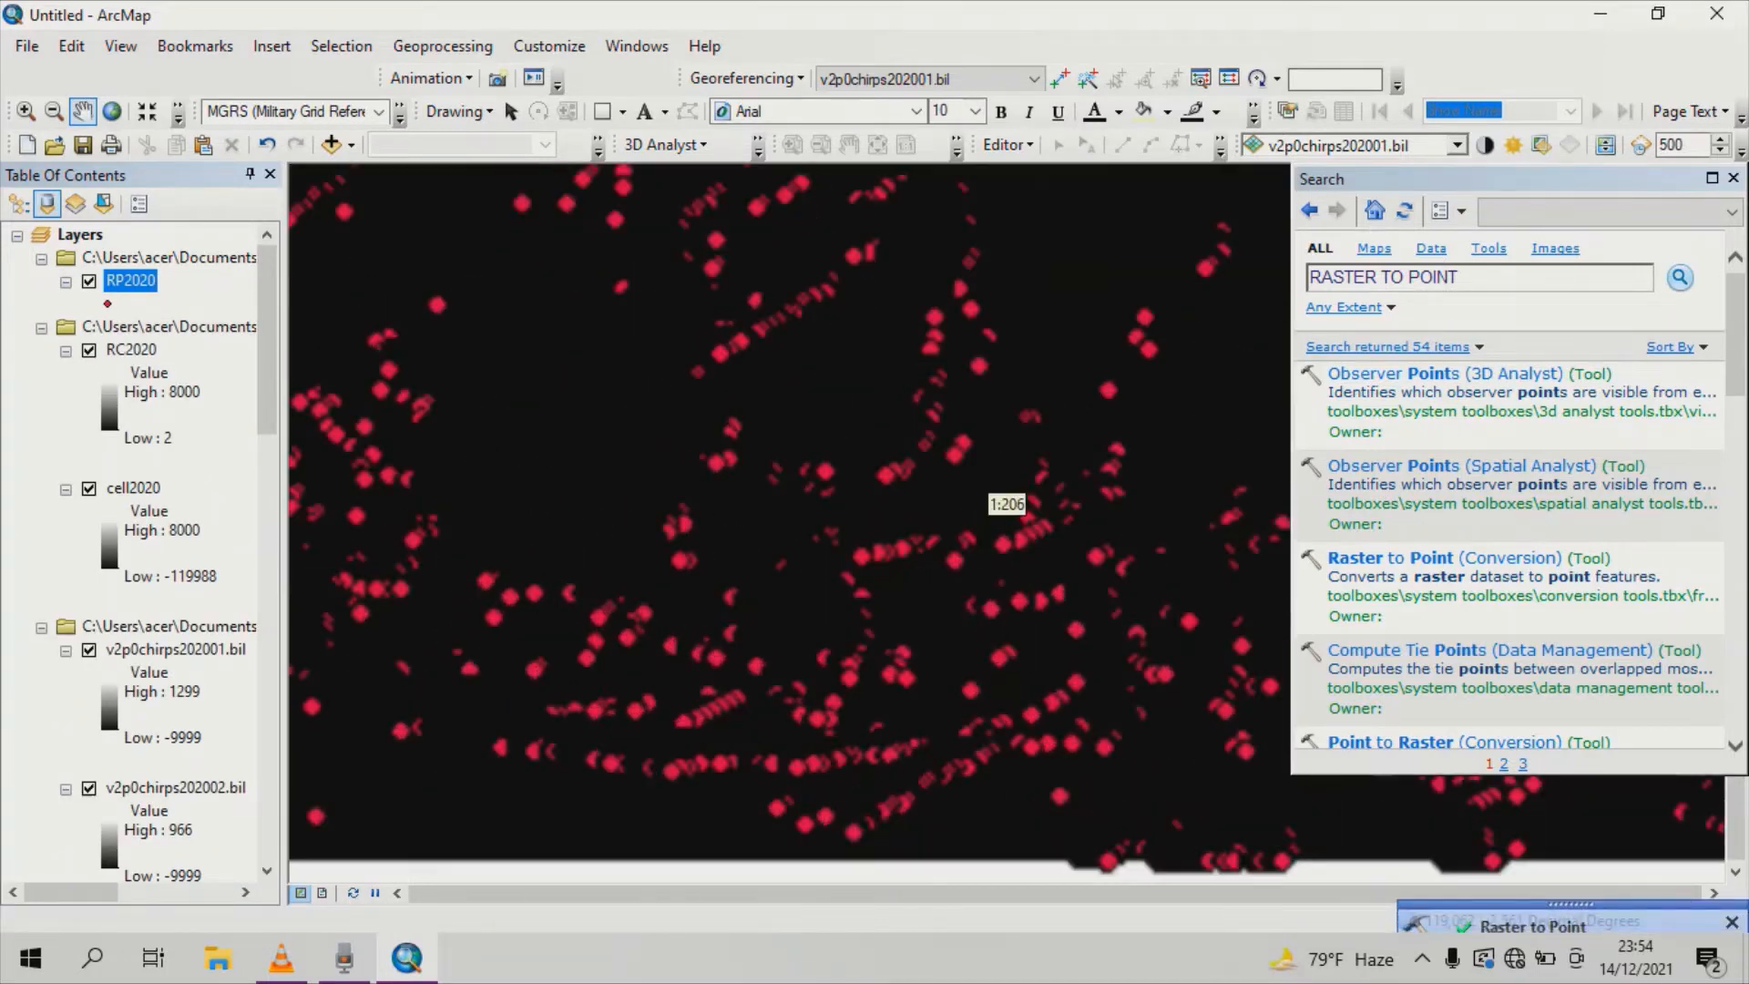
{"action": "scroll", "coordinate": [986, 492], "scroll_direction": "down", "scroll_amount": 4}
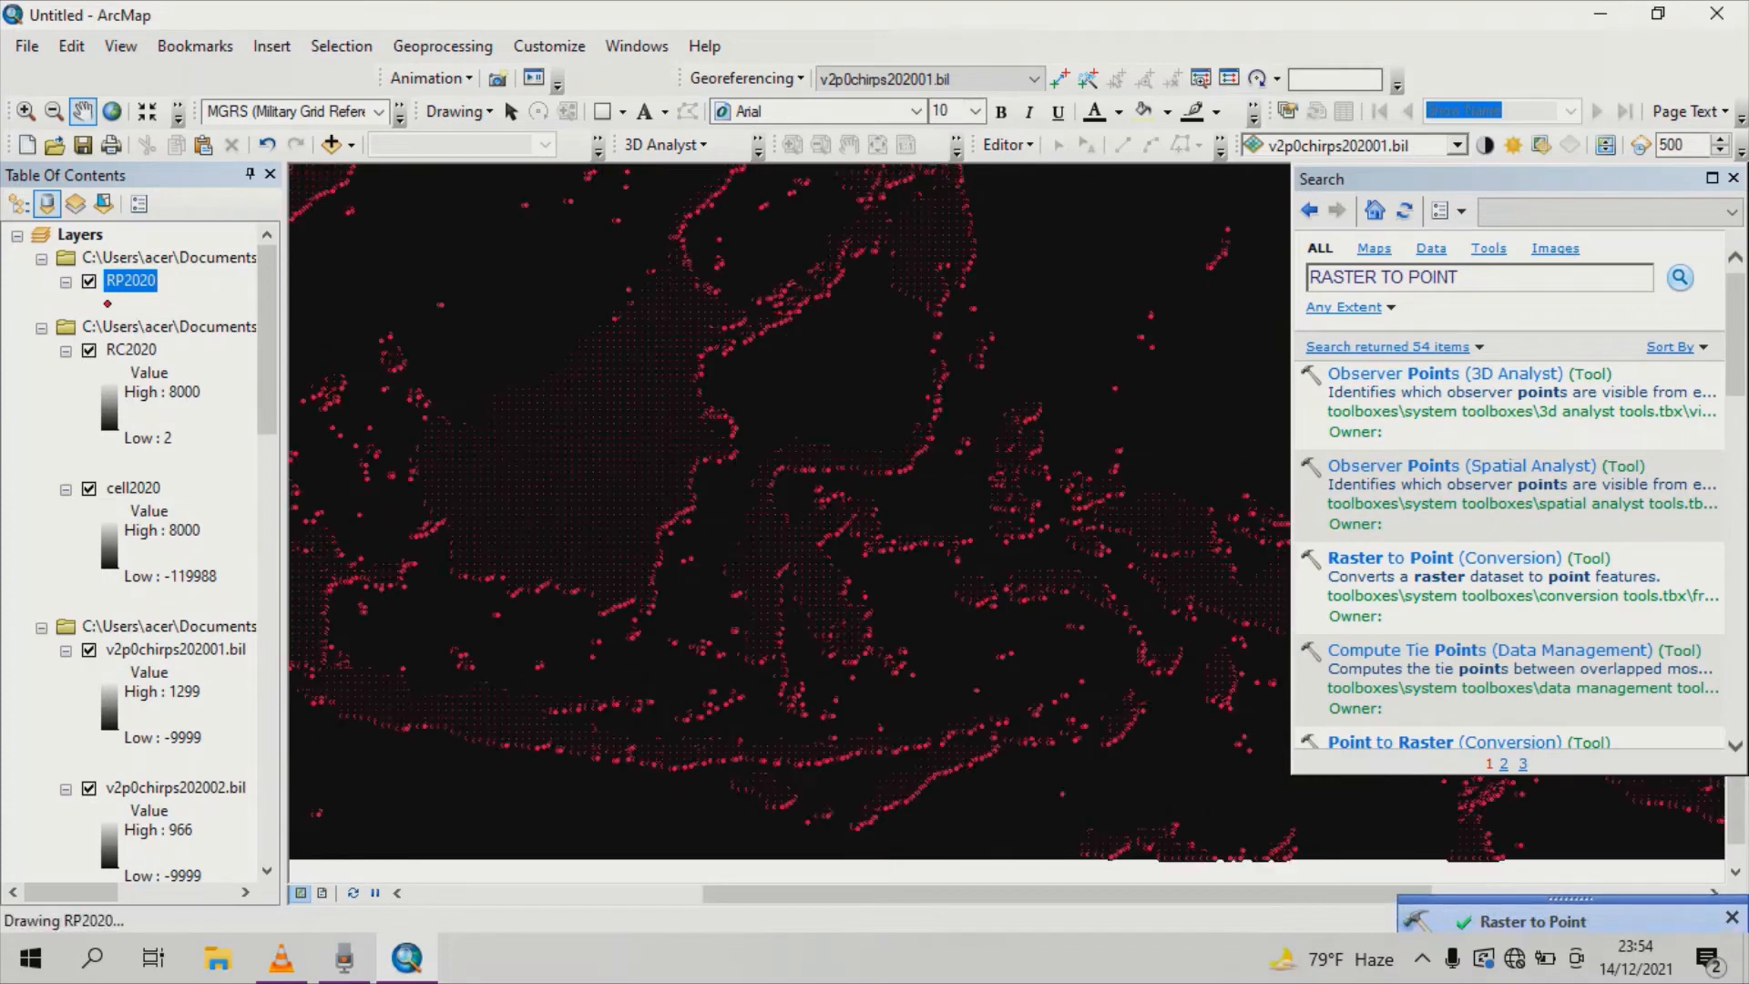
Search the tools for "PROJECT" and open the Project (Data Management) tool.
{"action": "left_click", "coordinate": [1464, 277]}
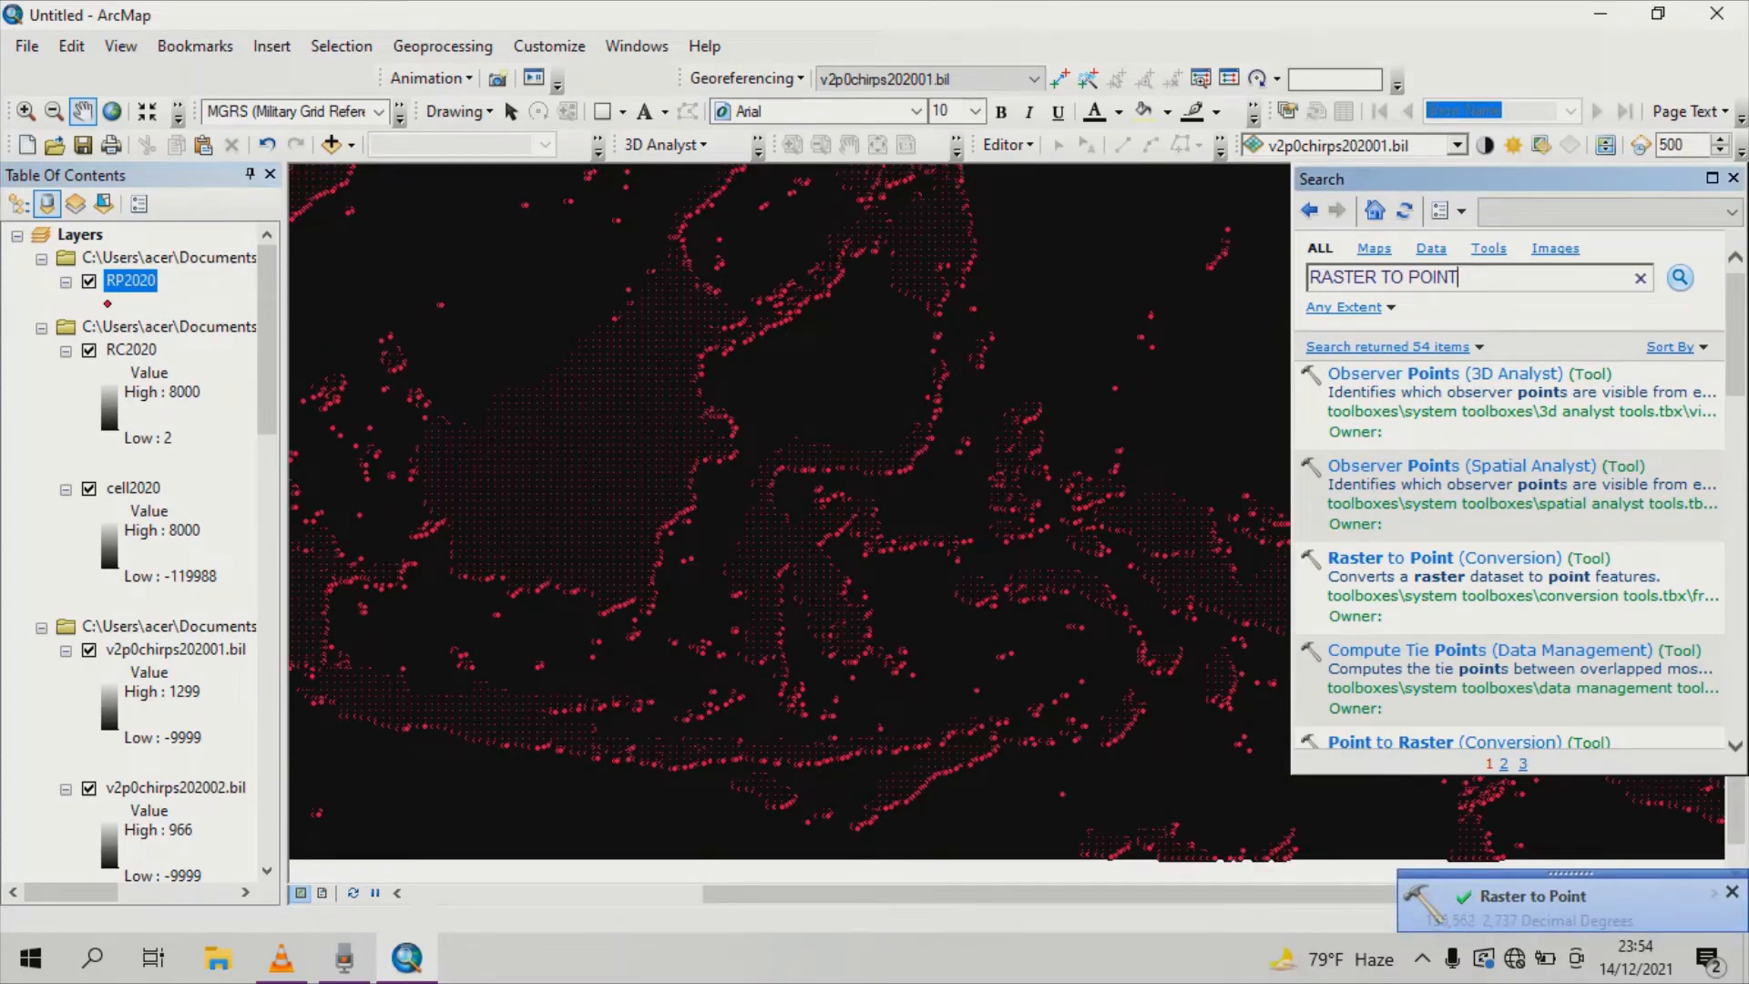
{"action": "key", "text": "BackSpace"}
{"action": "key", "text": "BackSpace"}
{"action": "key", "text": "BackSpace"}
{"action": "key", "text": "BackSpace"}
{"action": "key", "text": "BackSpace"}
{"action": "key", "text": "BackSpace"}
{"action": "key", "text": "BackSpace"}
{"action": "key", "text": "BackSpace"}
{"action": "key", "text": "BackSpace"}
{"action": "key", "text": "BackSpace"}
{"action": "key", "text": "BackSpace"}
{"action": "key", "text": "BackSpace"}
{"action": "key", "text": "BackSpace"}
{"action": "key", "text": "BackSpace"}
{"action": "key", "text": "BackSpace"}
{"action": "type", "text": "PR"}
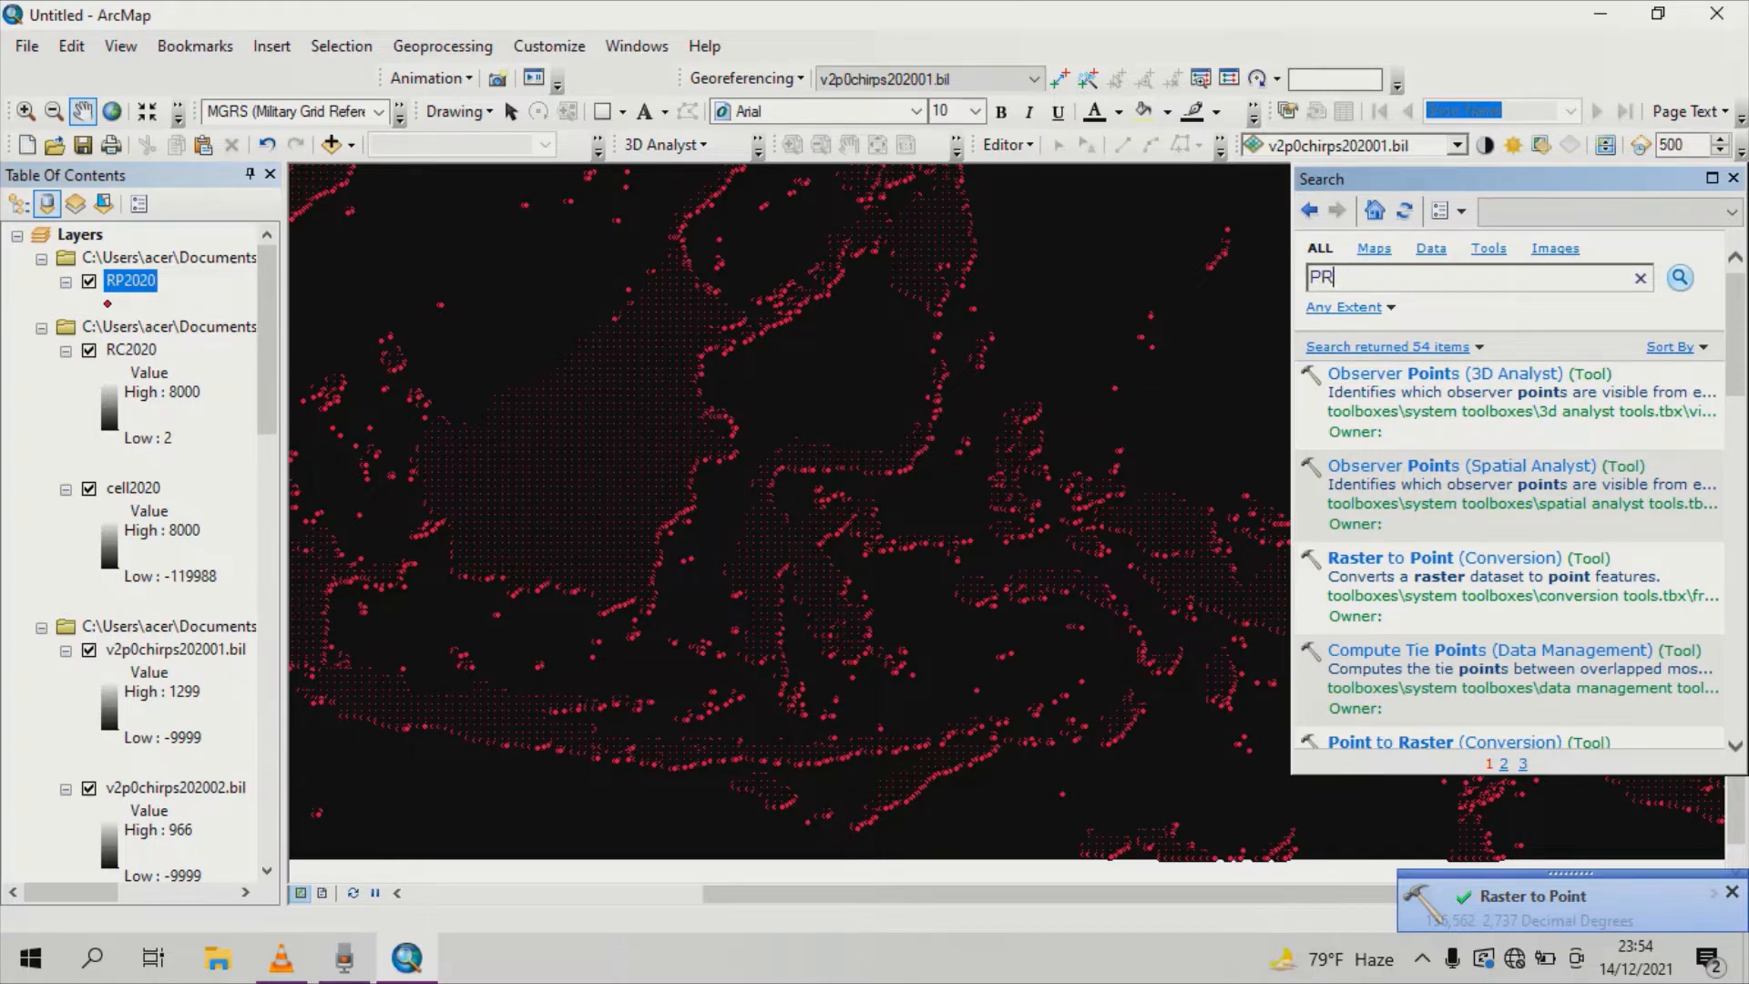
{"action": "type", "text": "OJECT"}
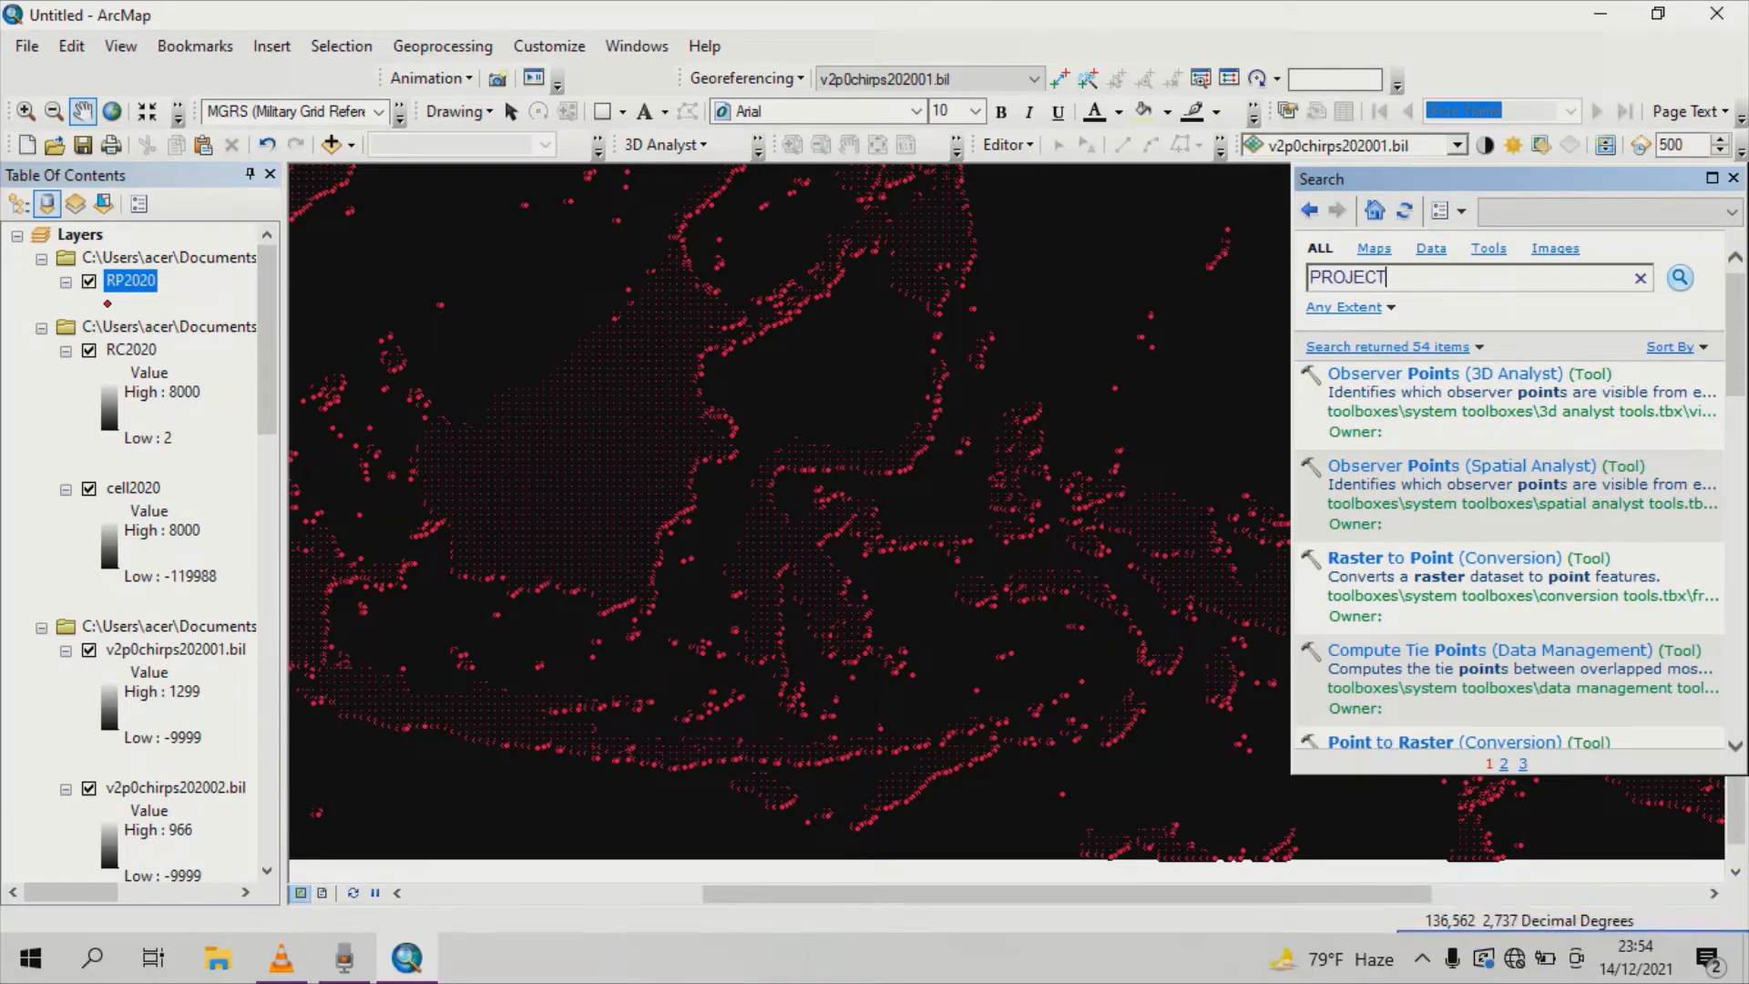
{"action": "key", "text": "Return"}
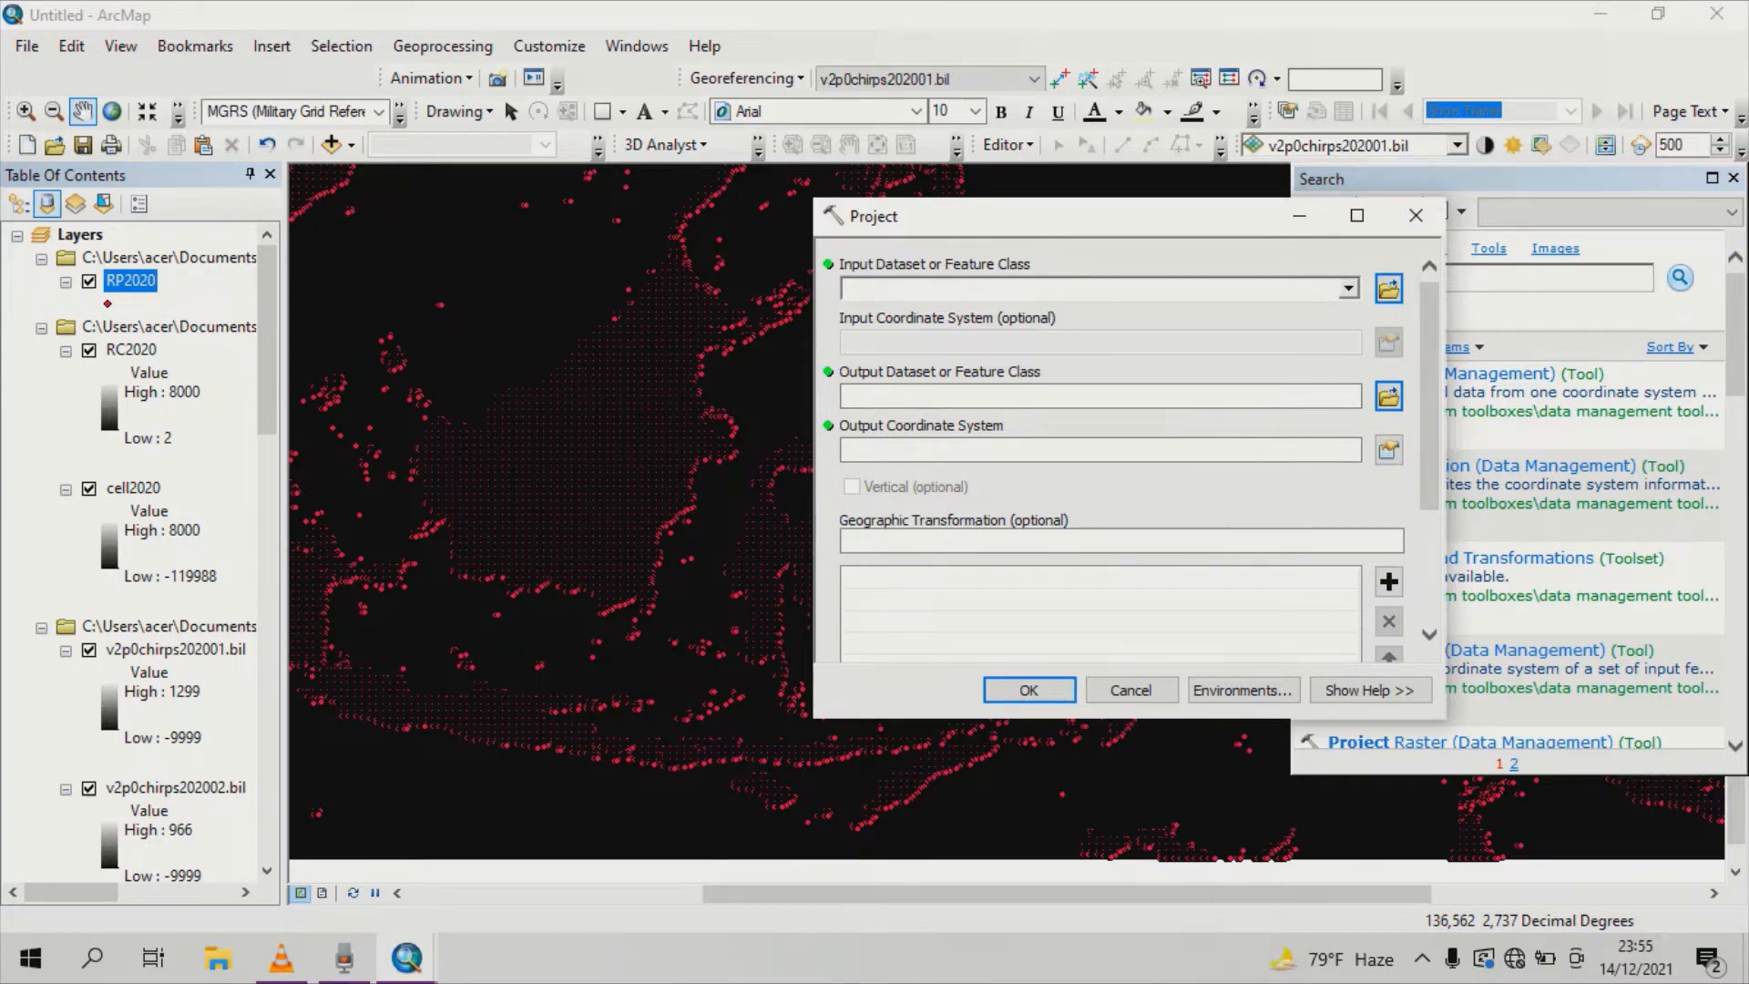
Choose RP2020 as the input feature class and set its input coordinate system to WGS 1984.
{"action": "left_click", "coordinate": [1349, 288]}
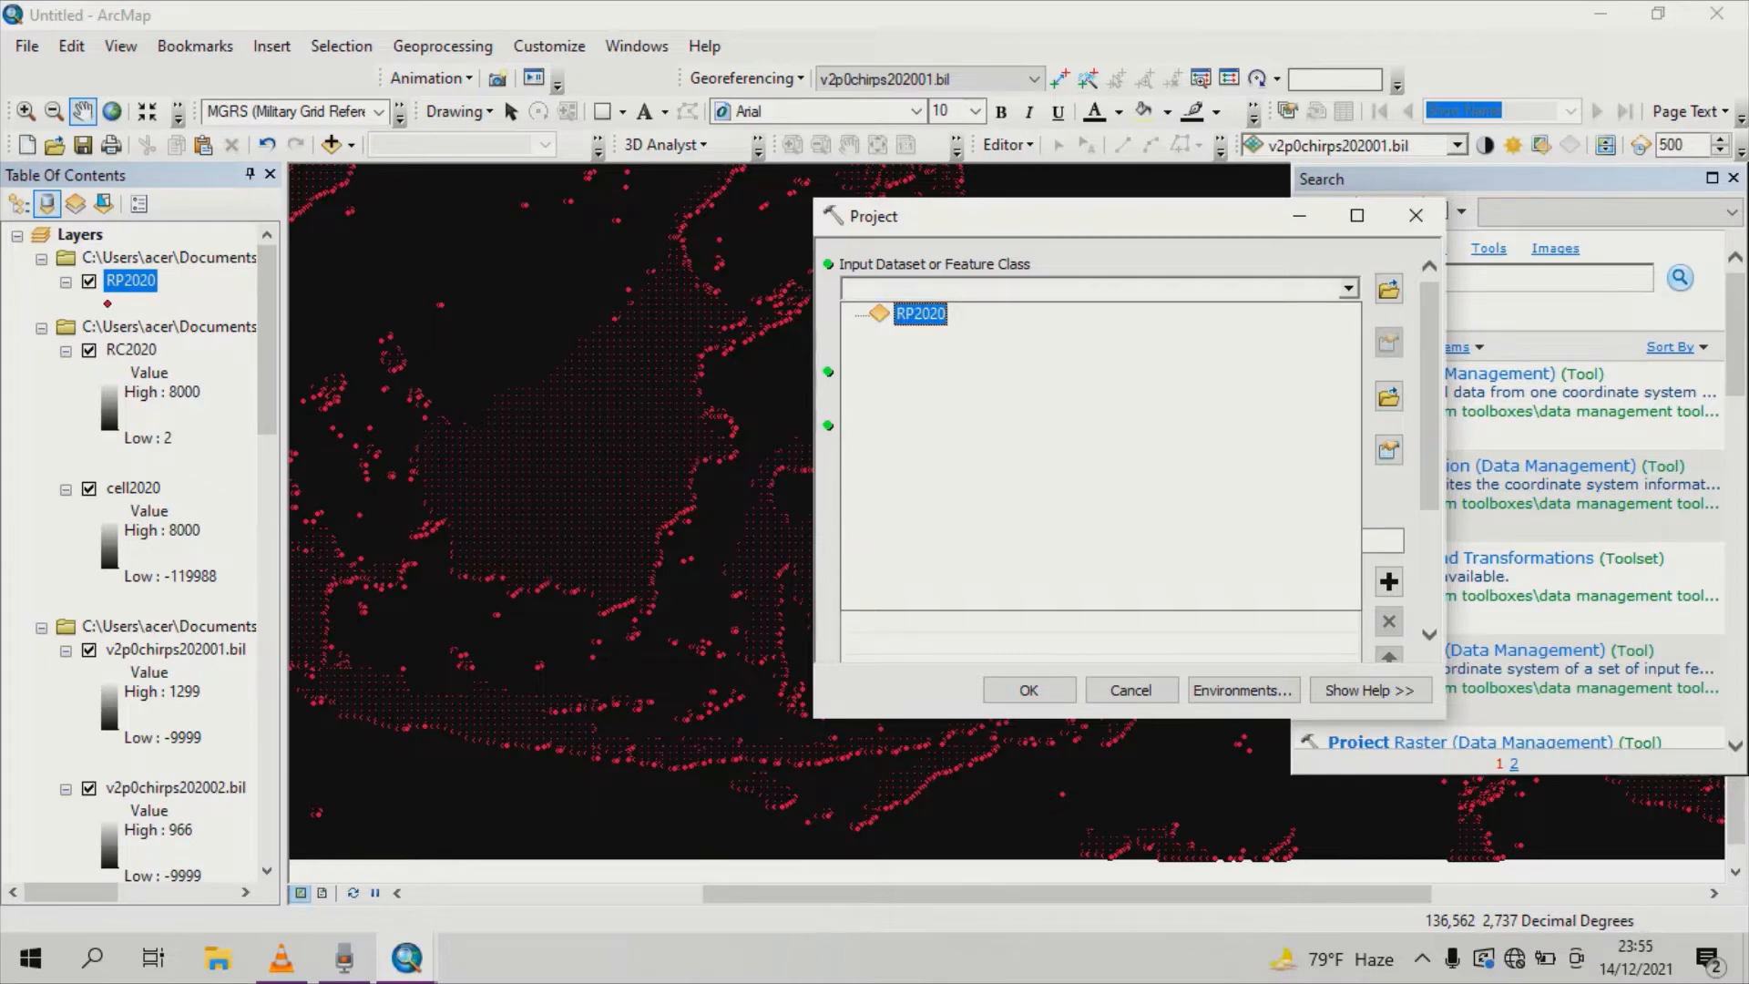
{"action": "left_click", "coordinate": [920, 314]}
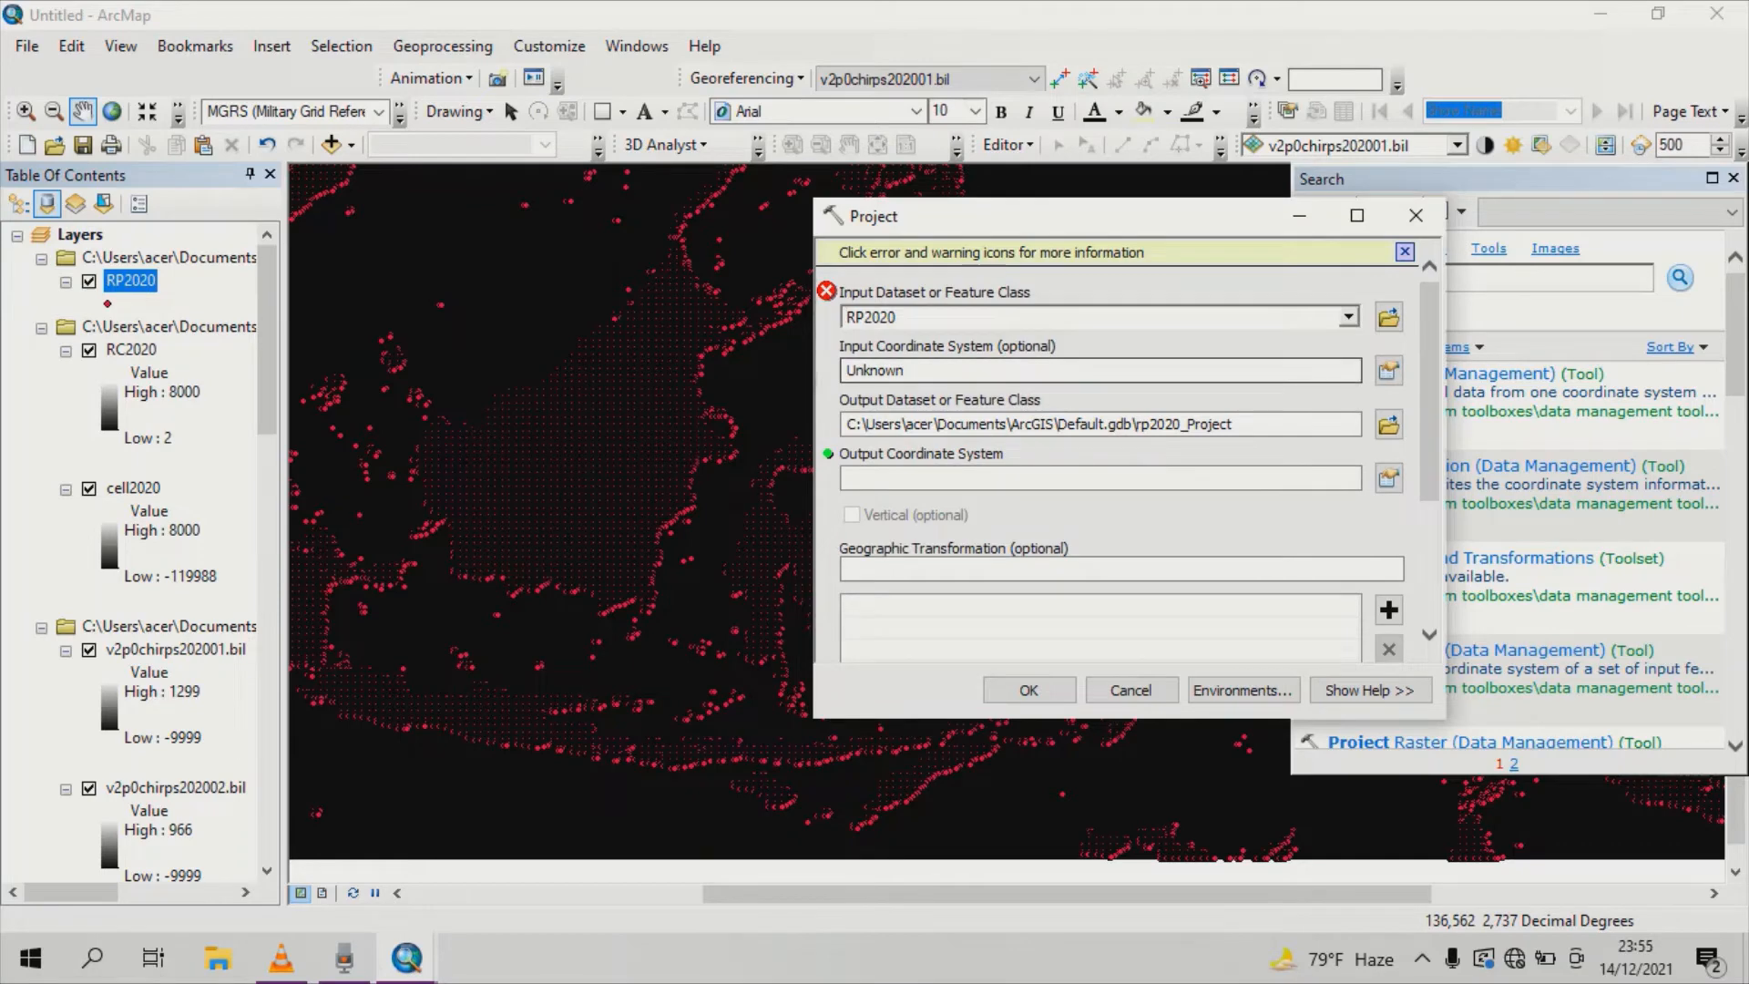
{"action": "left_click", "coordinate": [1387, 371]}
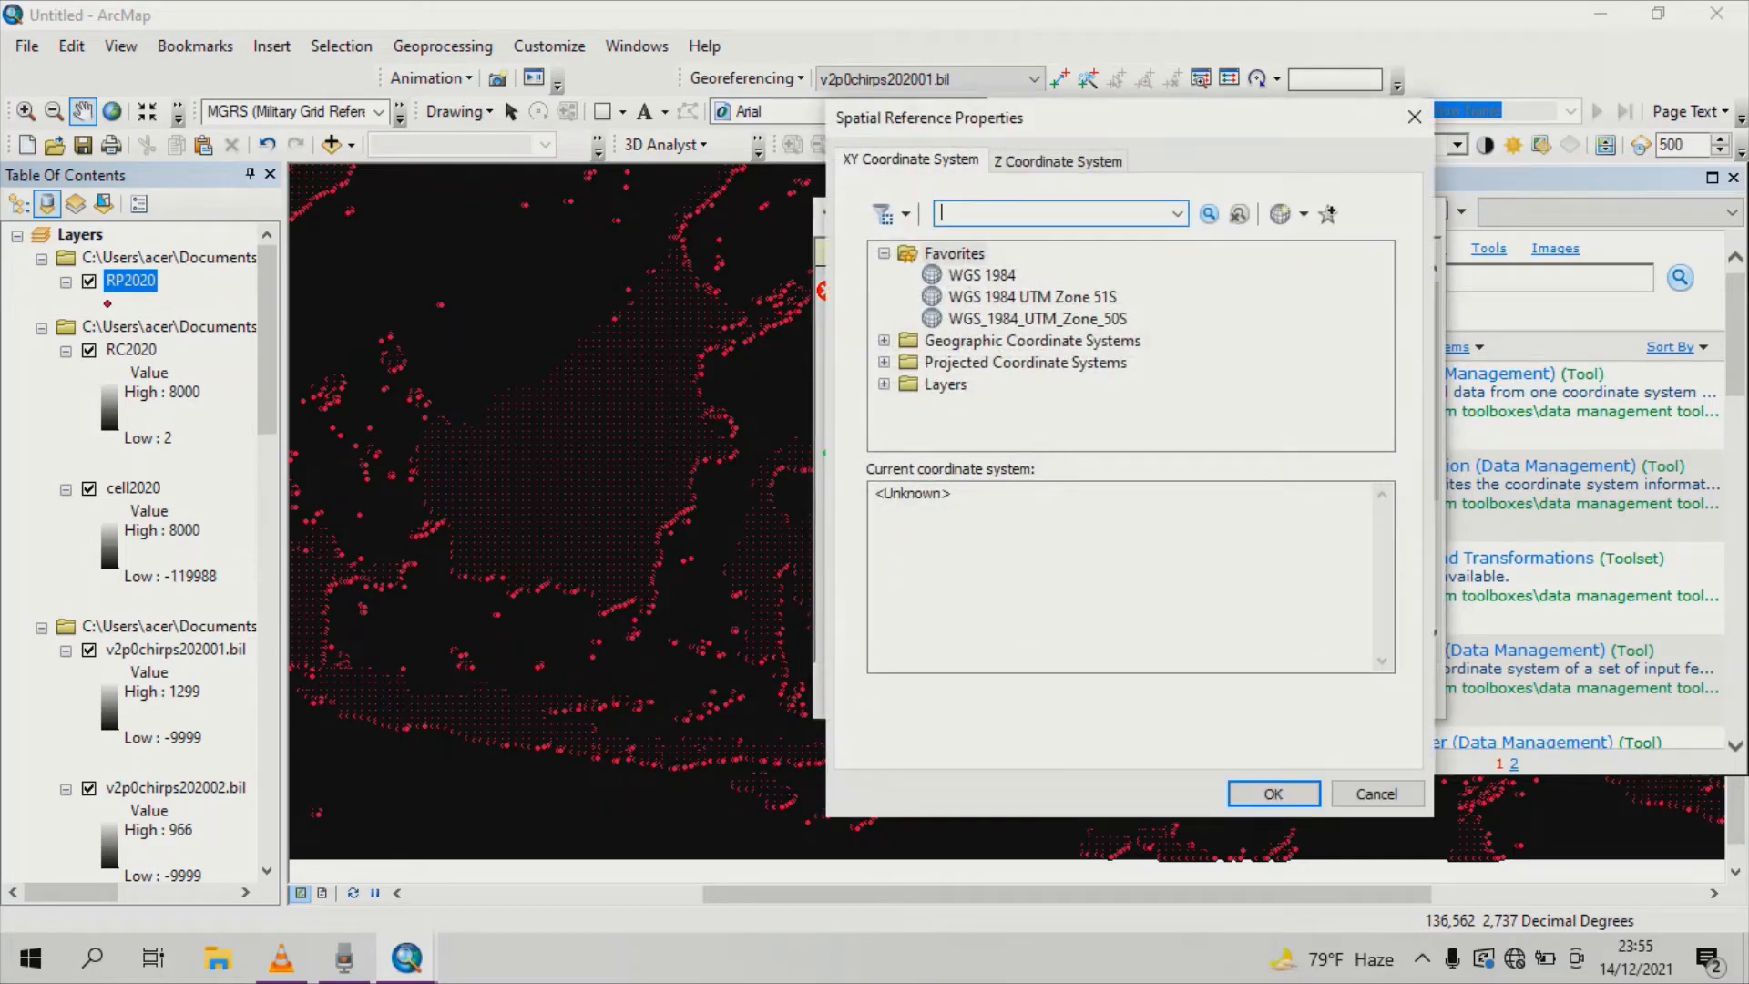
{"action": "left_click", "coordinate": [982, 275]}
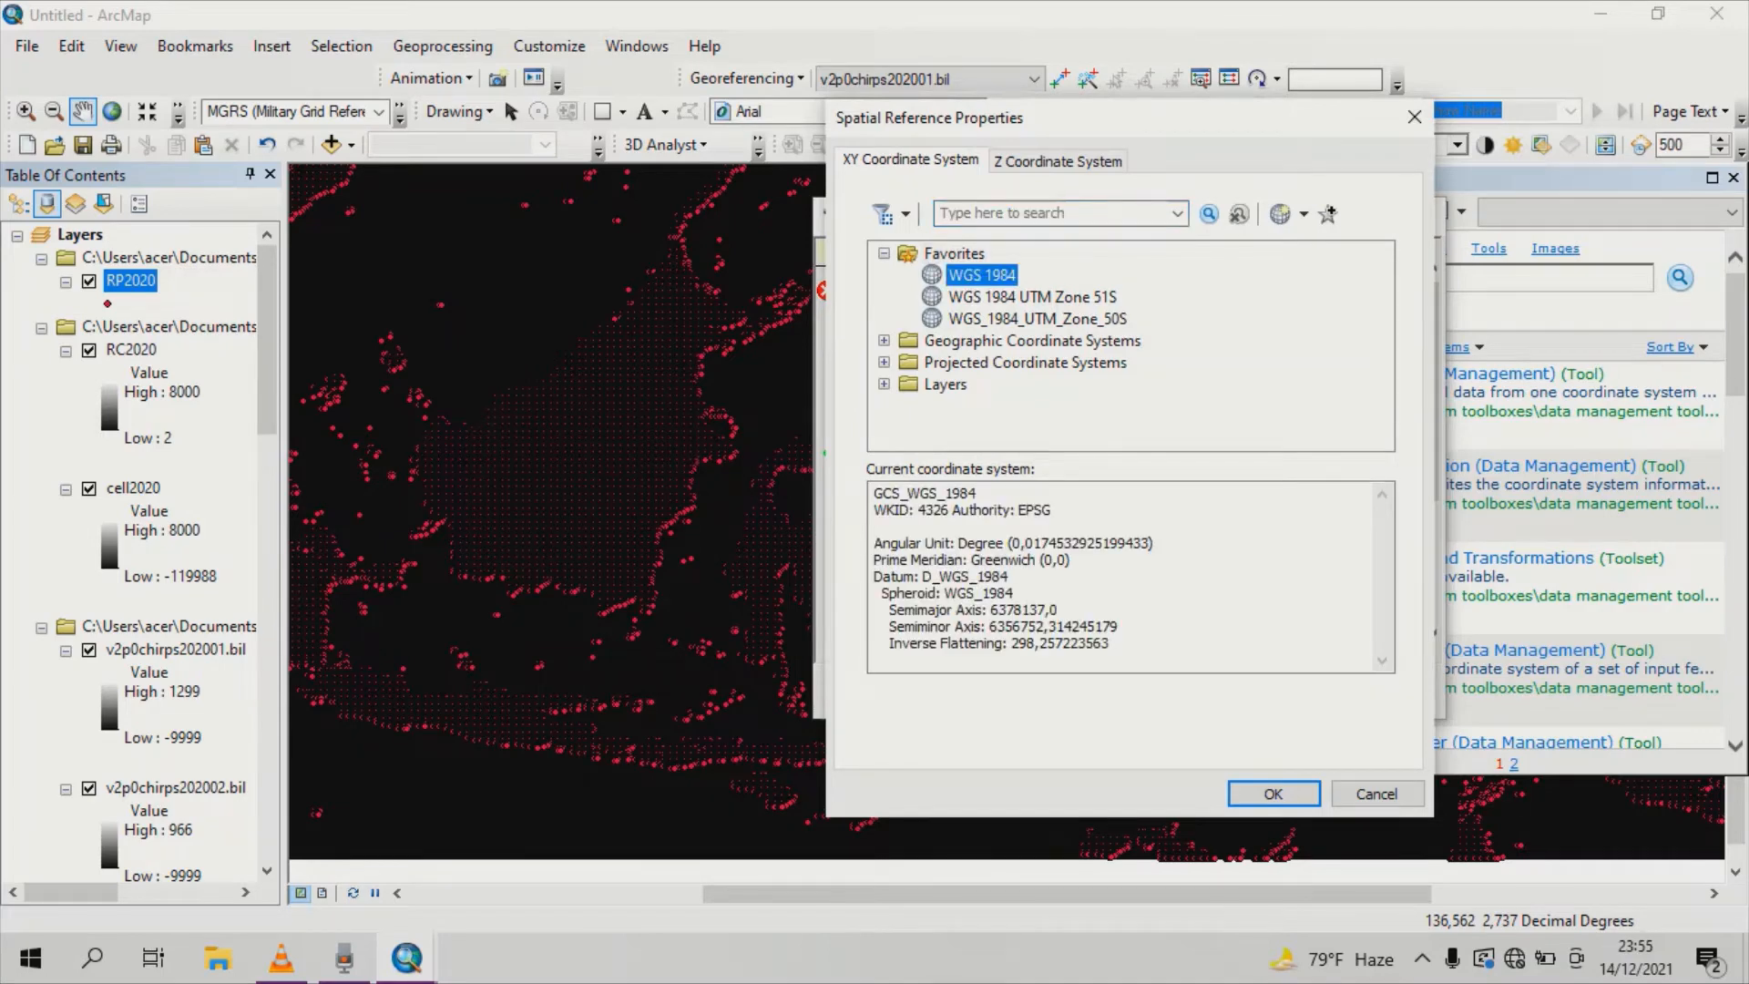
{"action": "left_click", "coordinate": [1273, 793]}
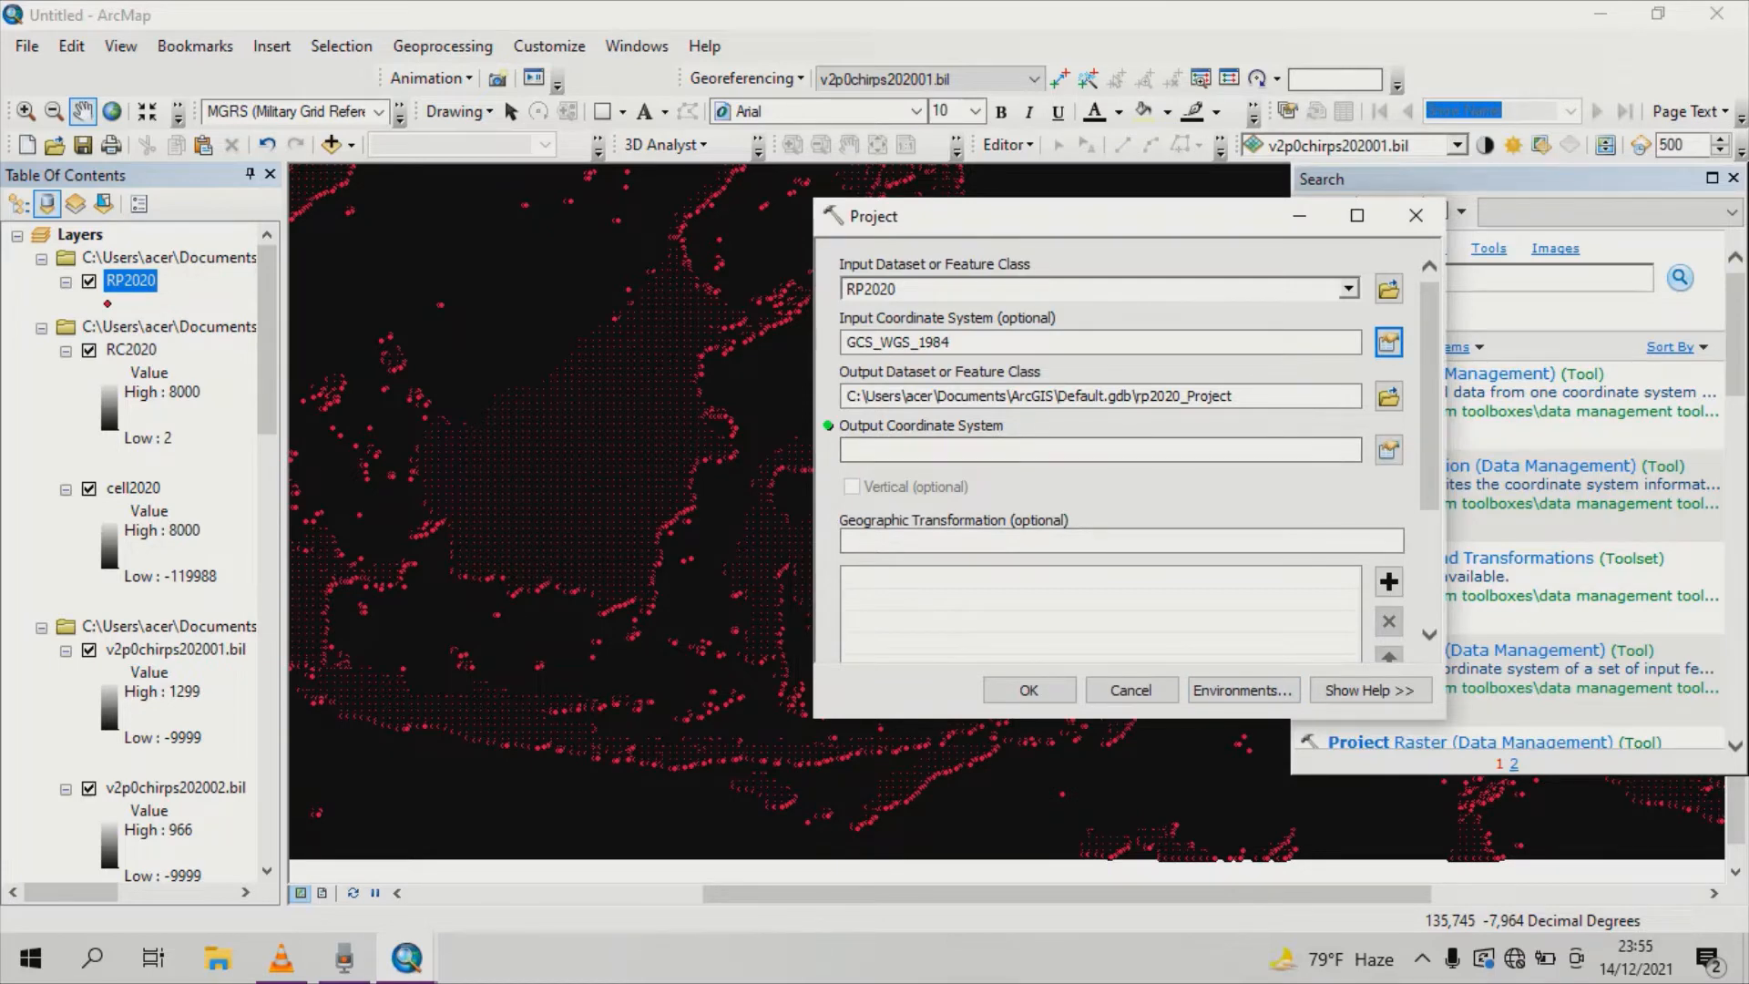
Set the output coordinate system to WGS 1984 UTM Zone 51S.
{"action": "left_click", "coordinate": [1388, 449]}
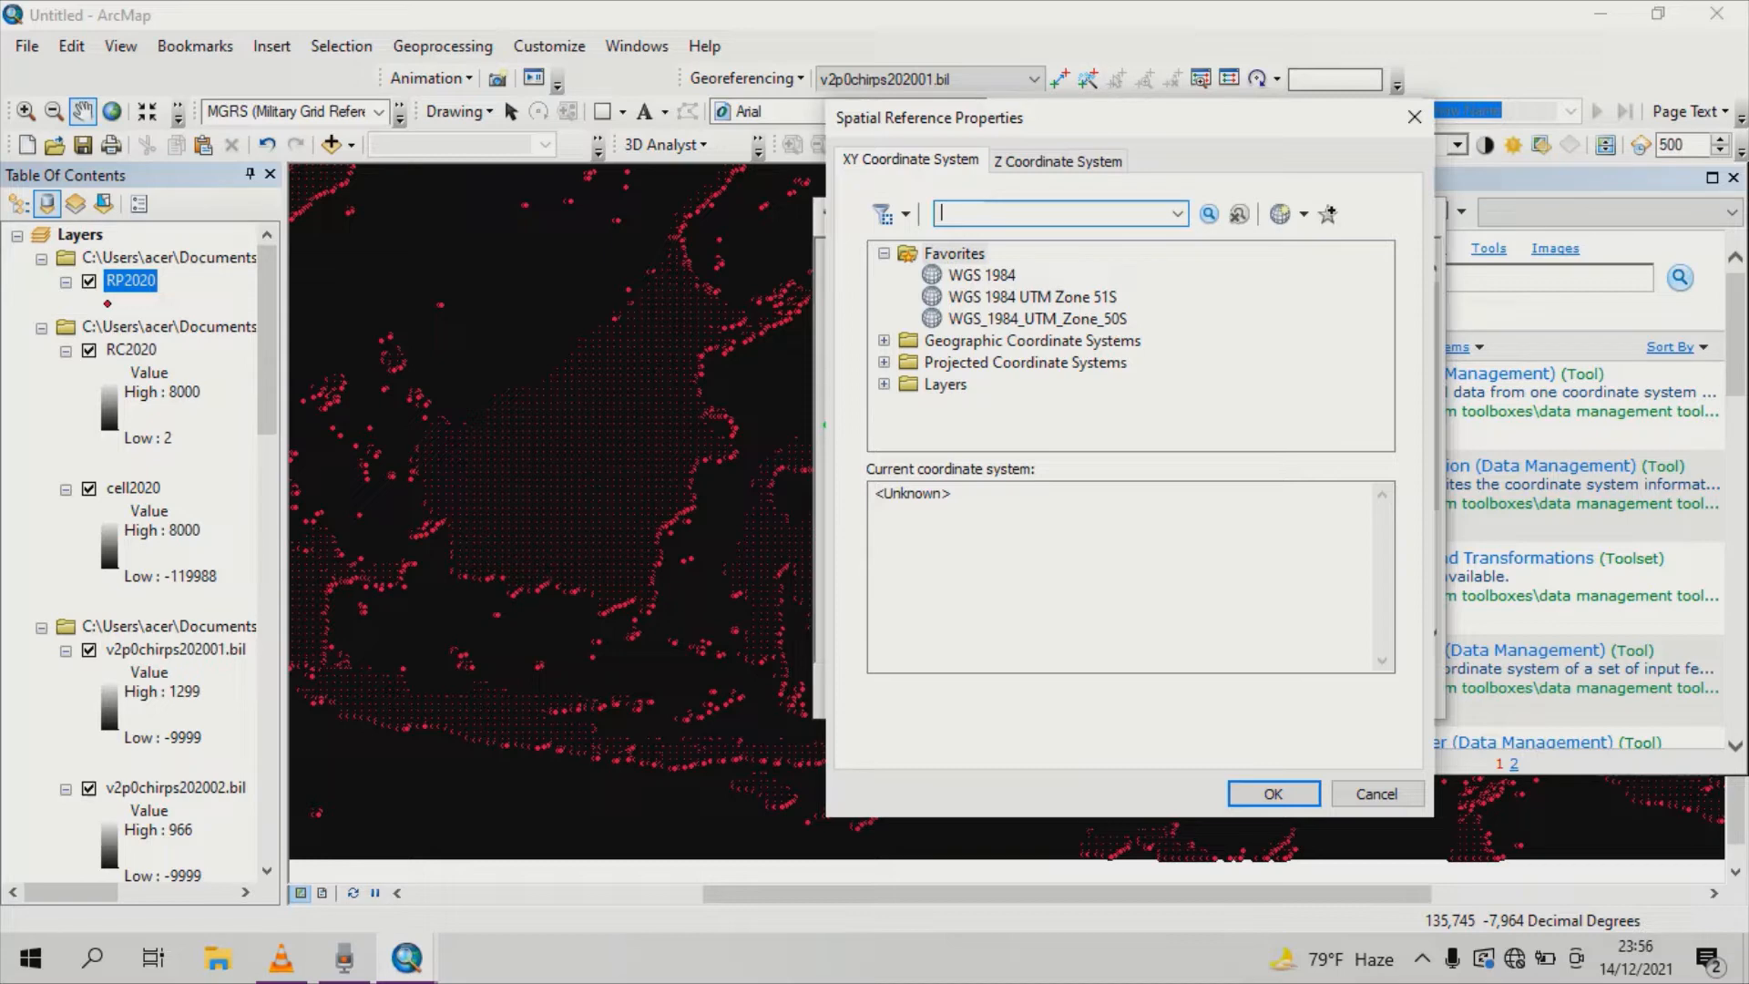
{"action": "left_click", "coordinate": [1032, 296]}
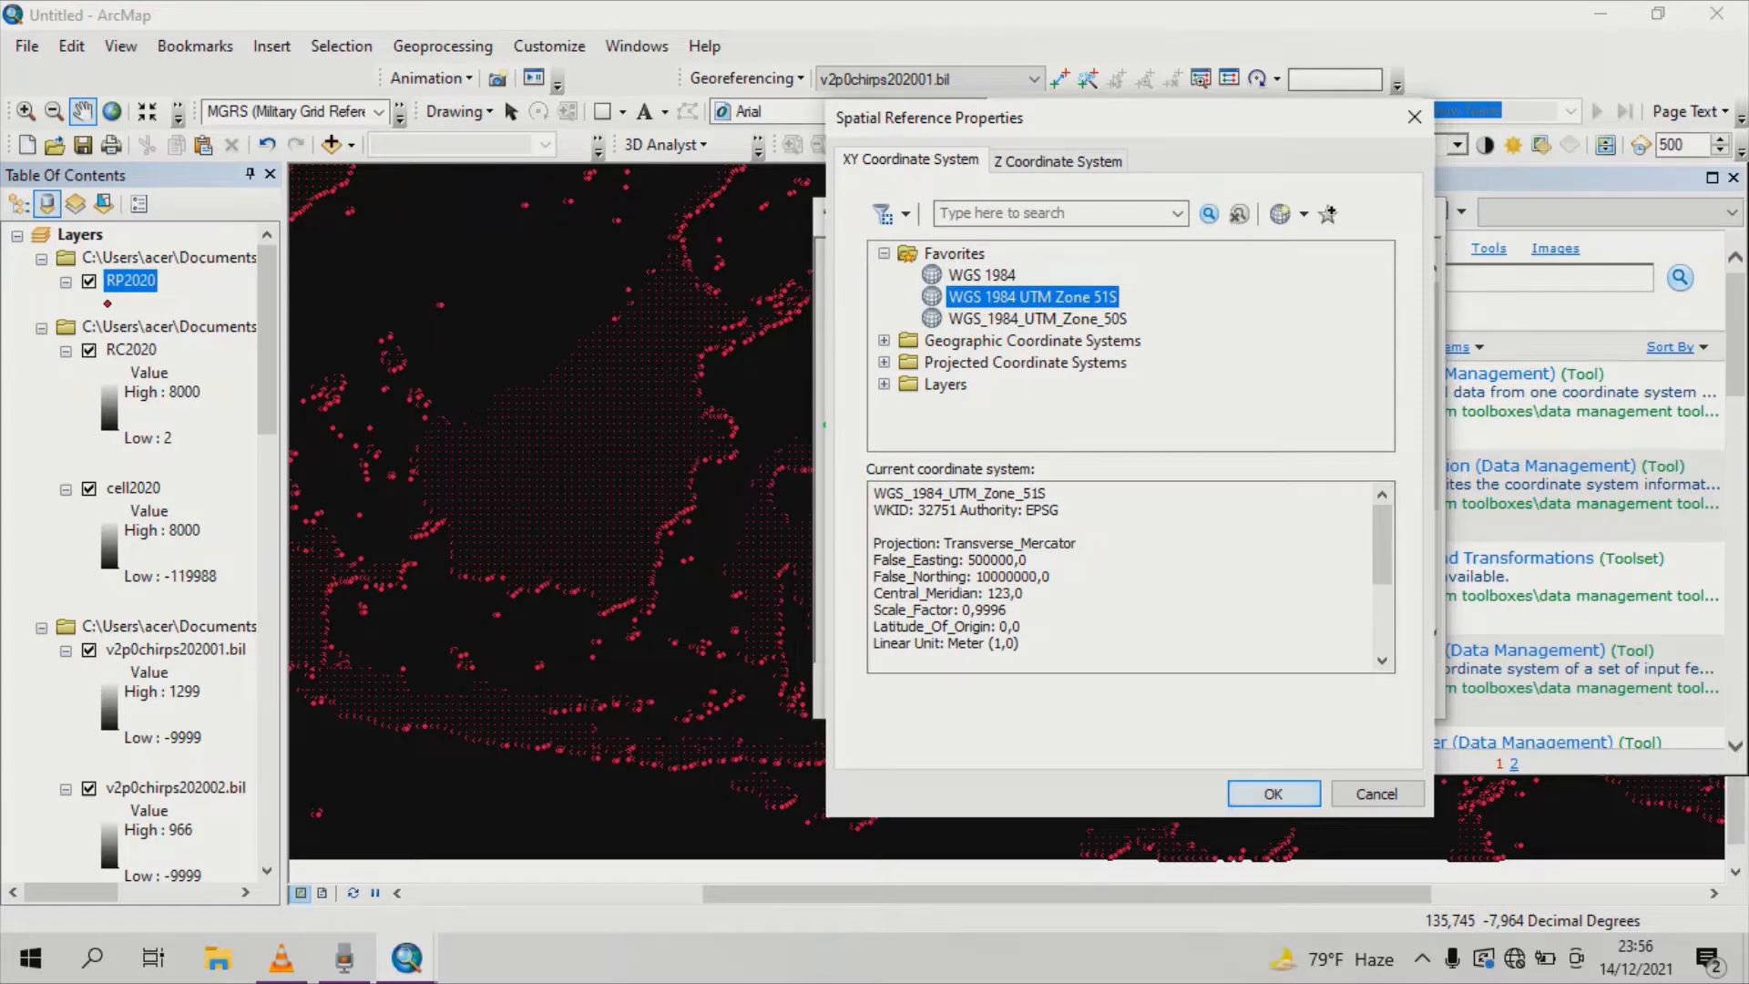
{"action": "key", "text": "Return"}
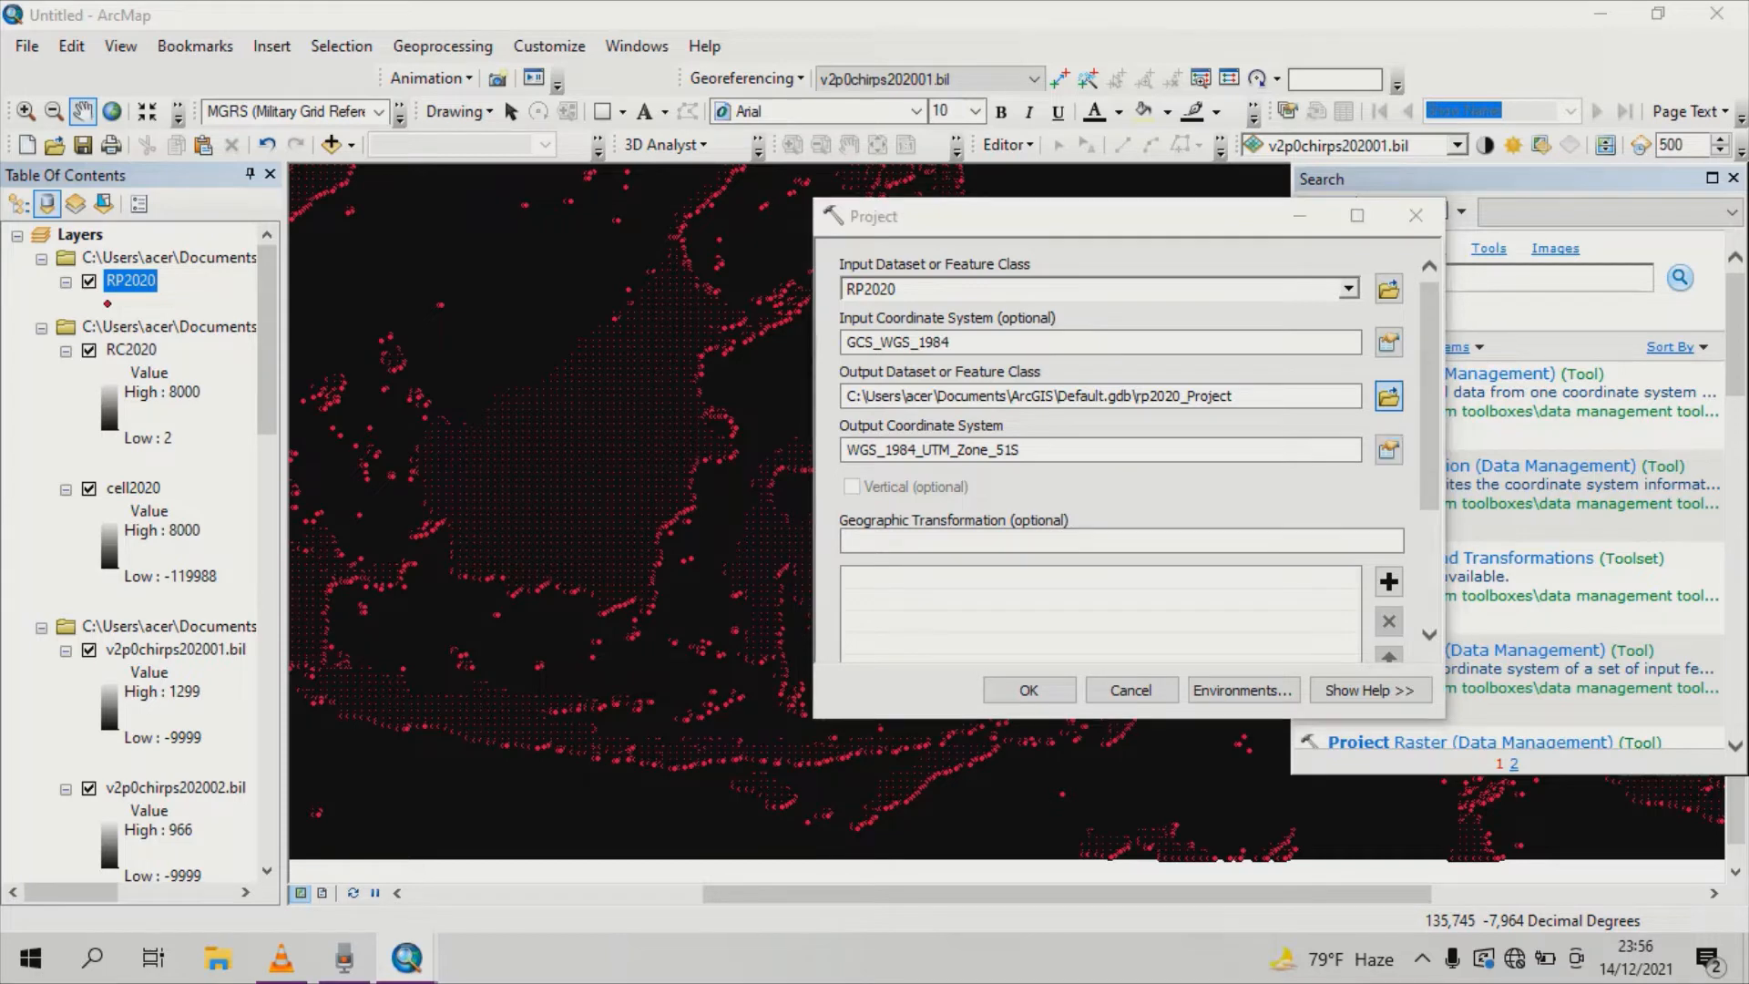
Name the projected output UTM51S2020 in the "contoh pembuatan peta curah hujan" folder and run the Project tool.
{"action": "left_click", "coordinate": [1388, 396]}
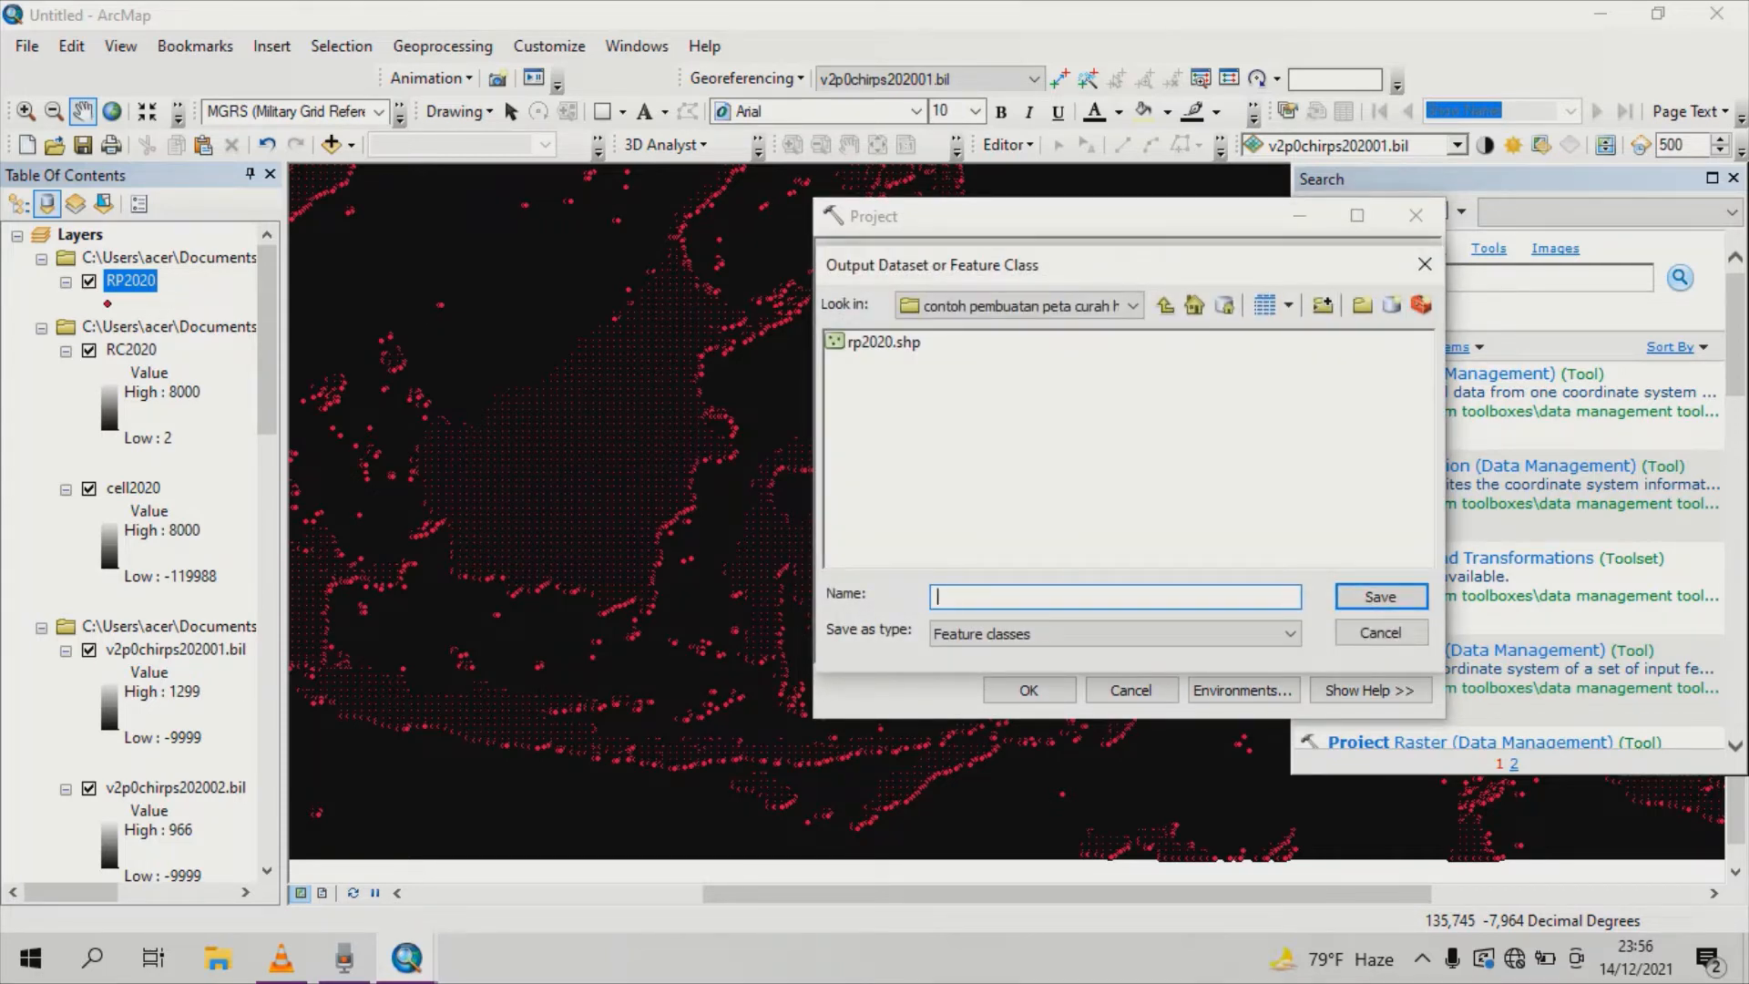
{"action": "type", "text": "UTM51S2020"}
{"action": "left_click", "coordinate": [1381, 596]}
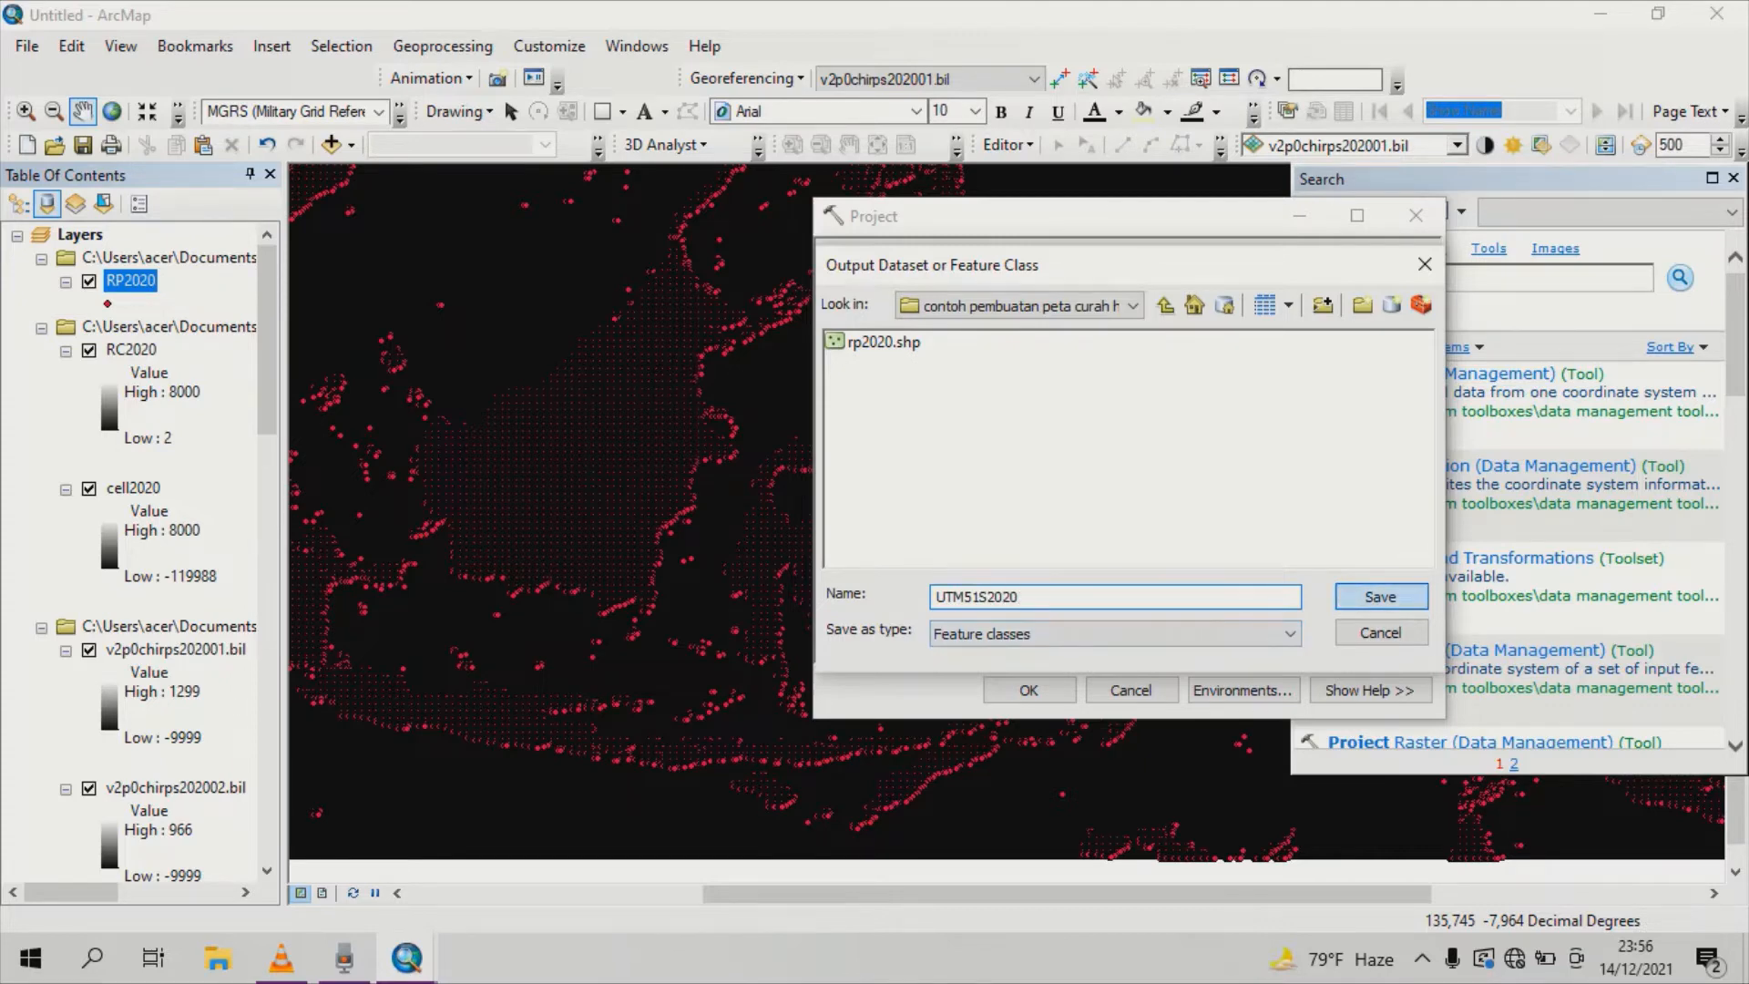
{"action": "key", "text": "Return"}
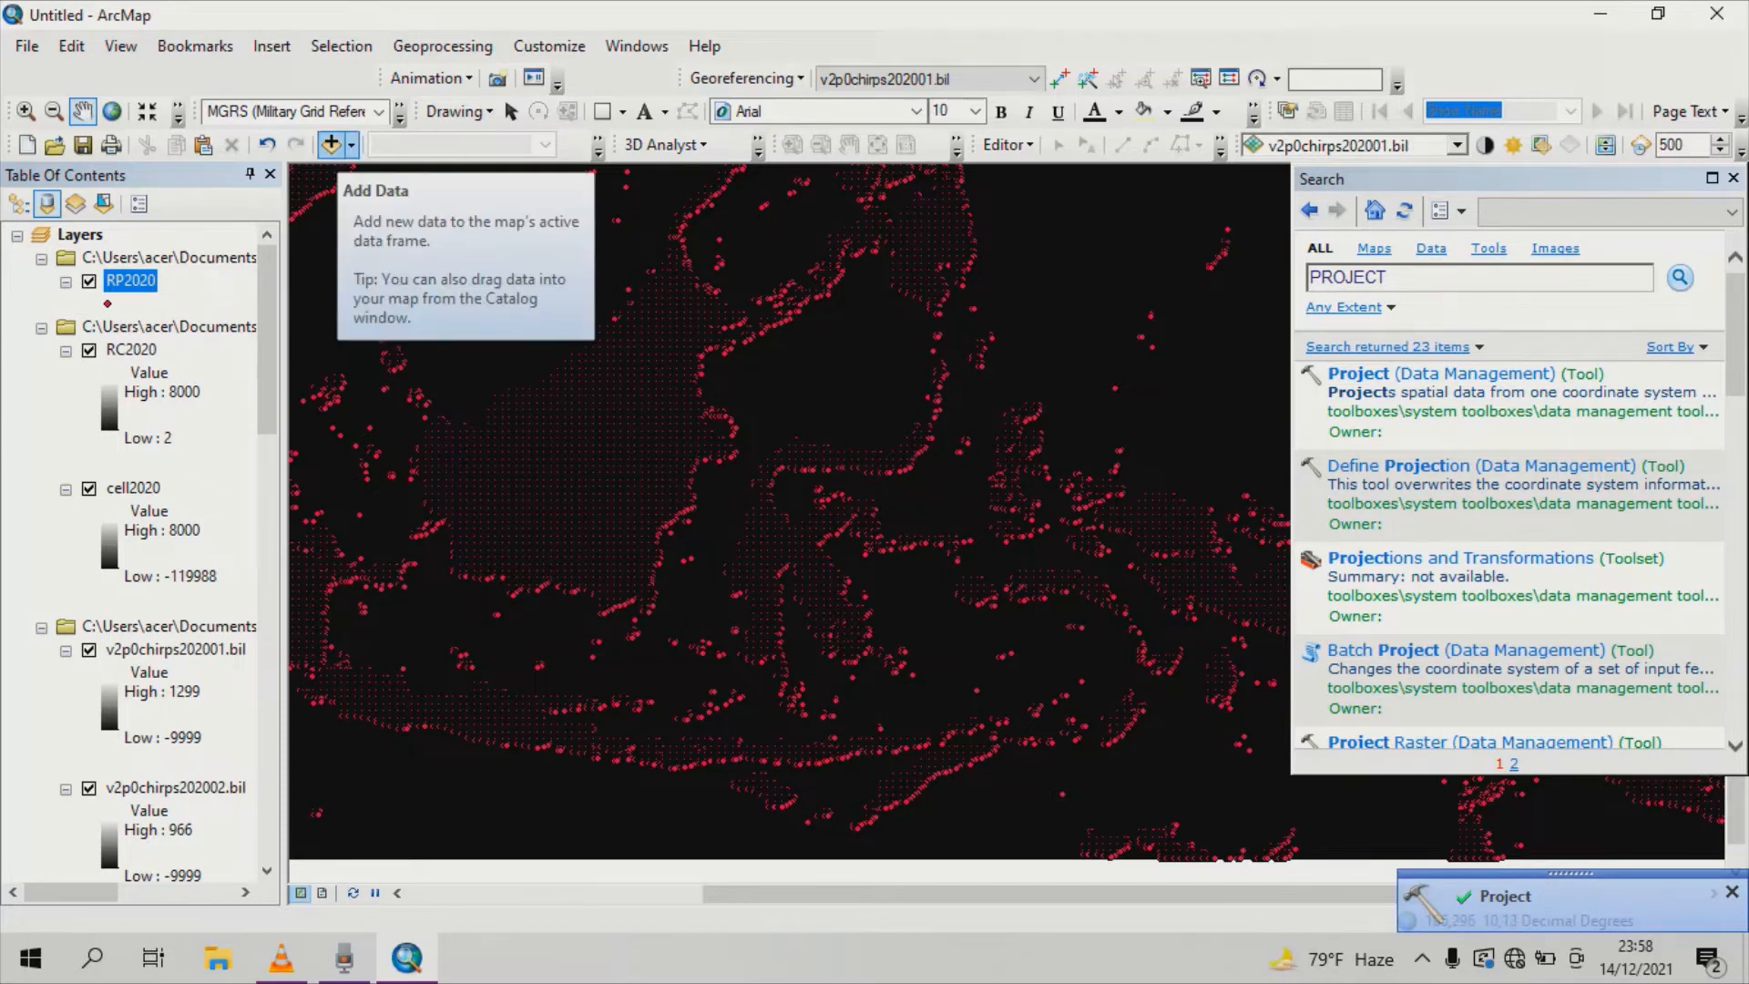
Start adding data to the map and browse to the Documents\ArcGIS folder.
{"action": "left_click", "coordinate": [331, 144]}
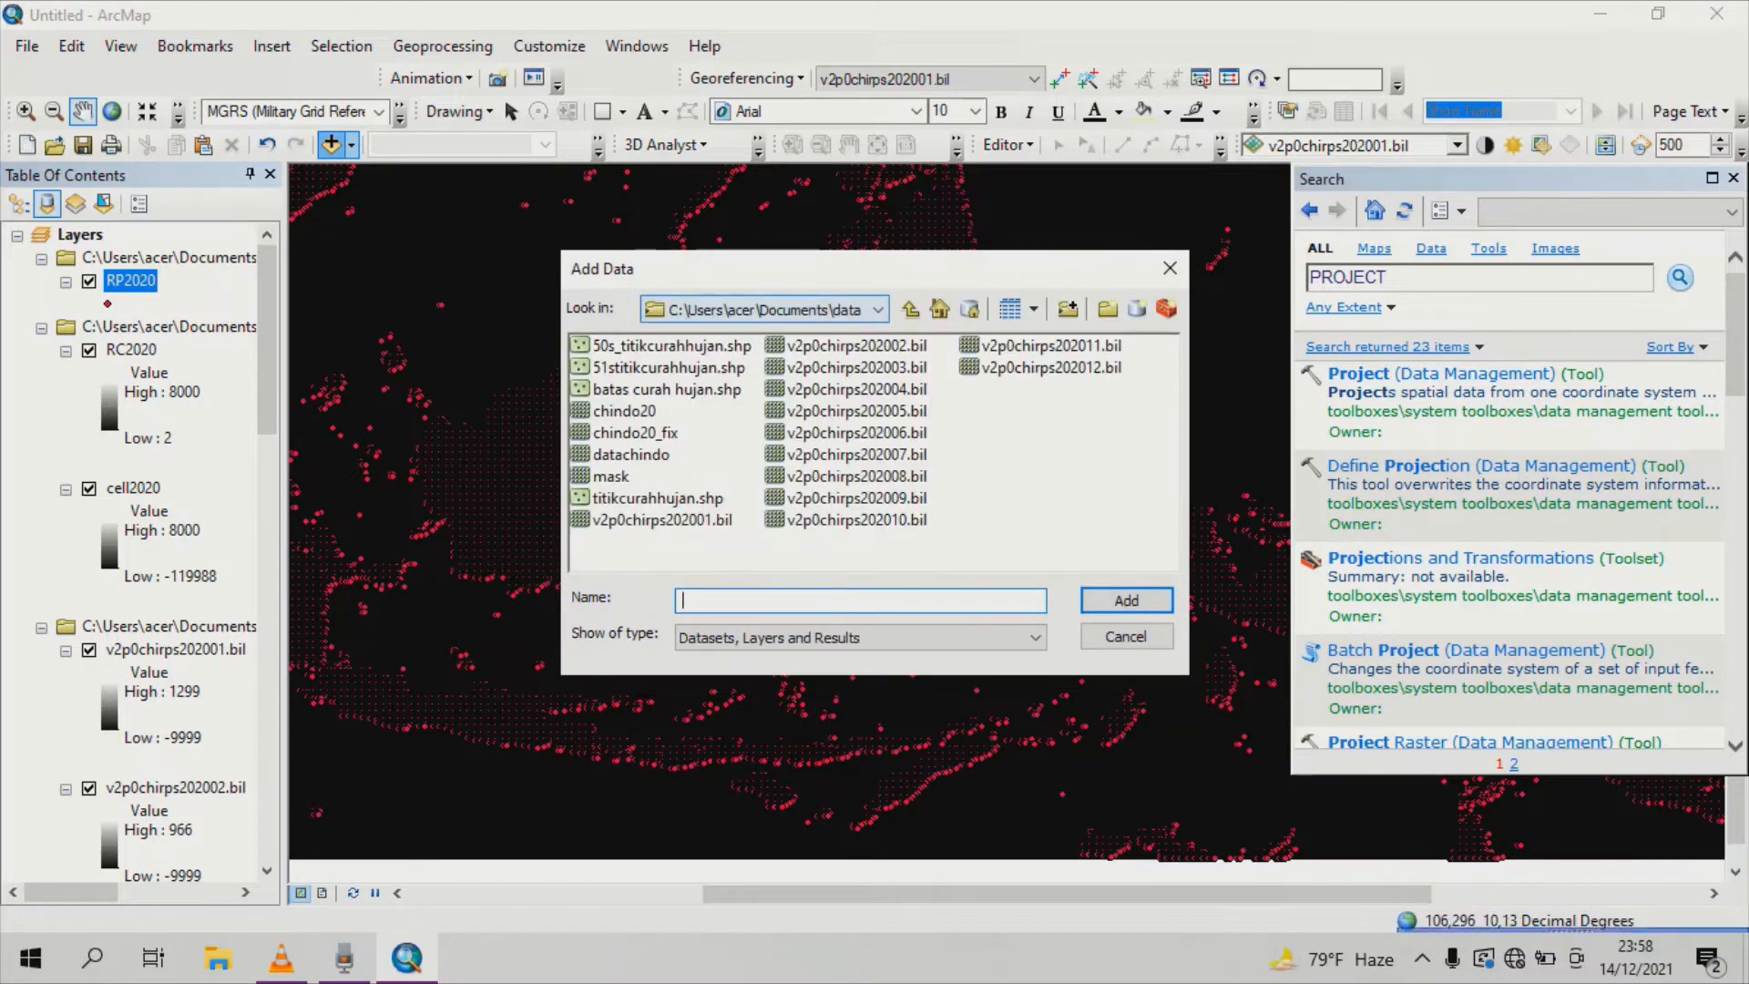
{"action": "left_click", "coordinate": [877, 310]}
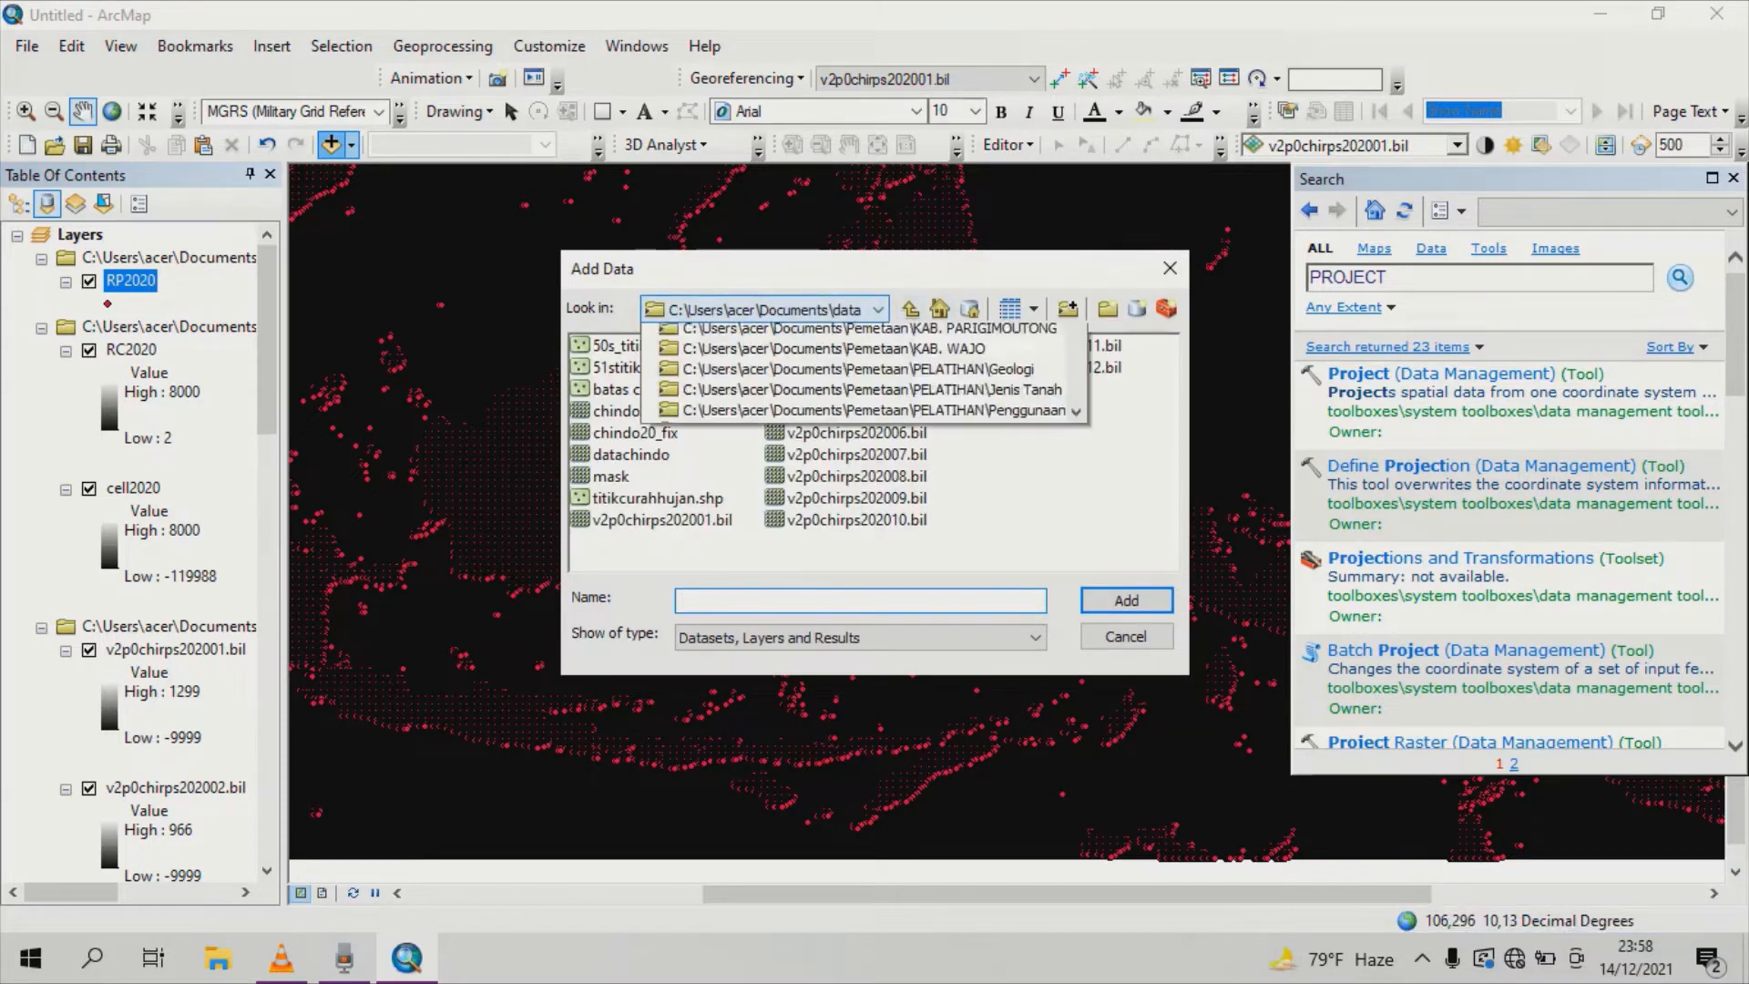
{"action": "key", "text": "Up"}
{"action": "key", "text": "Up"}
{"action": "key", "text": "Up"}
{"action": "key", "text": "Up"}
{"action": "key", "text": "Up"}
{"action": "key", "text": "Up"}
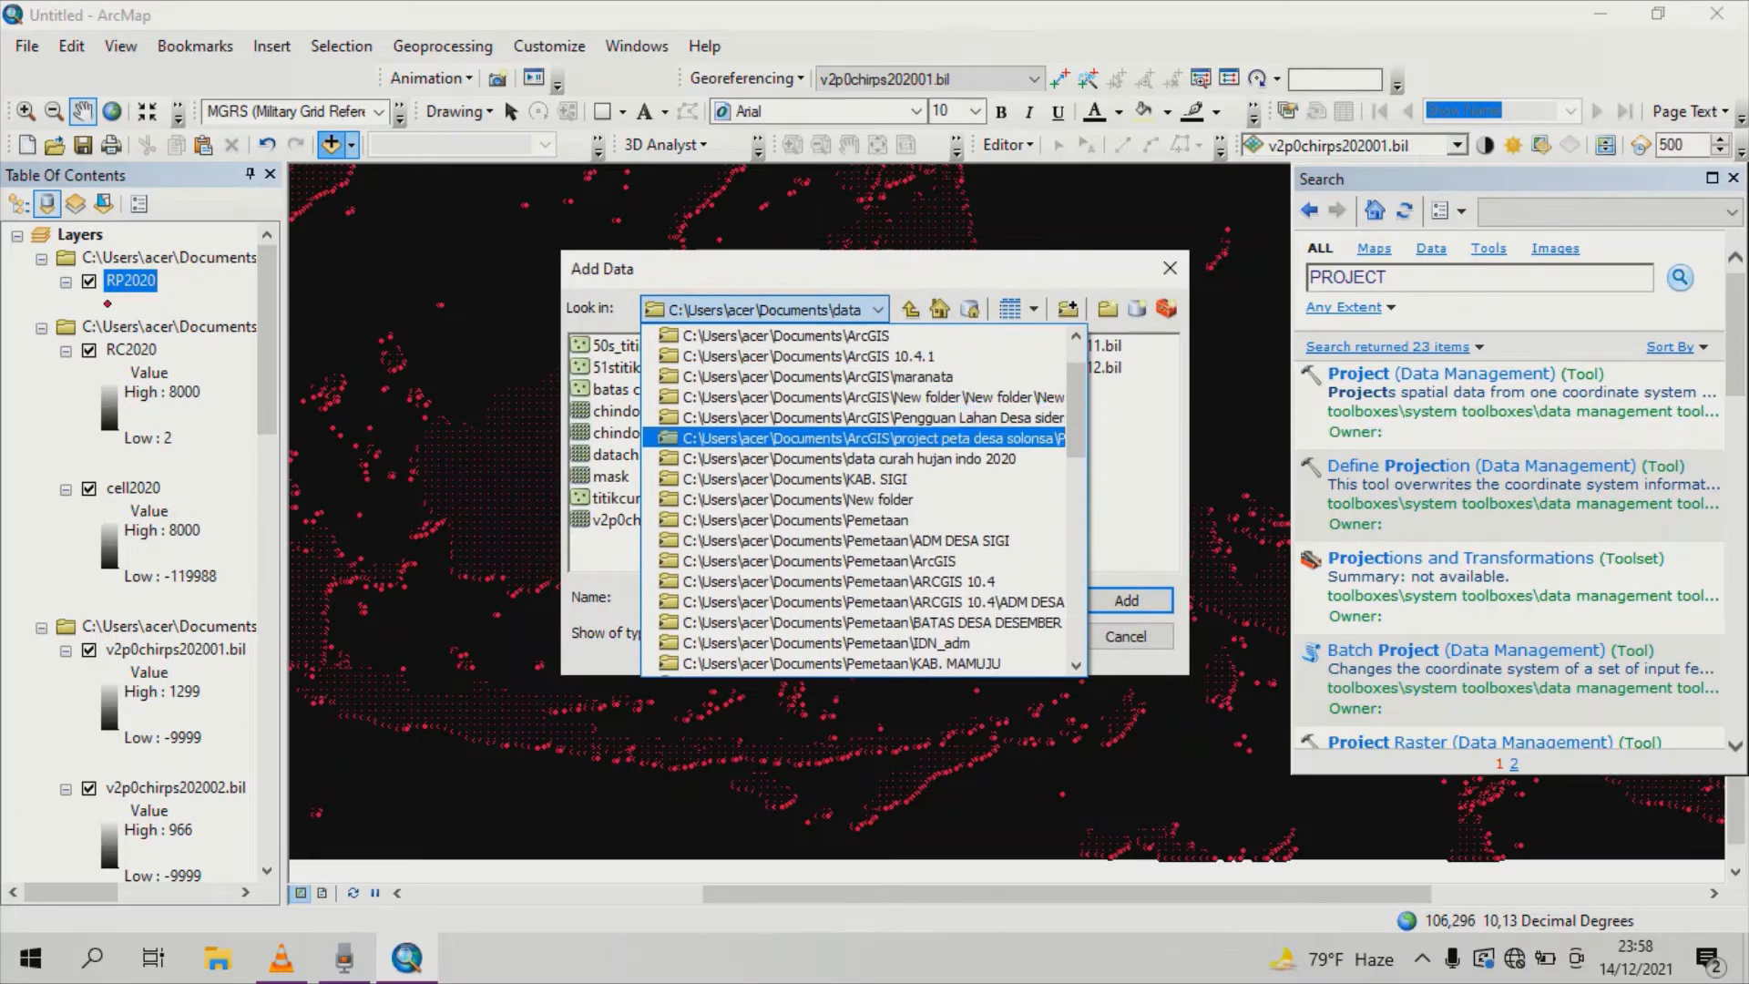
{"action": "key", "text": "Down"}
{"action": "key", "text": "Down"}
{"action": "key", "text": "Down"}
{"action": "key", "text": "Up"}
{"action": "key", "text": "Up"}
{"action": "key", "text": "Up"}
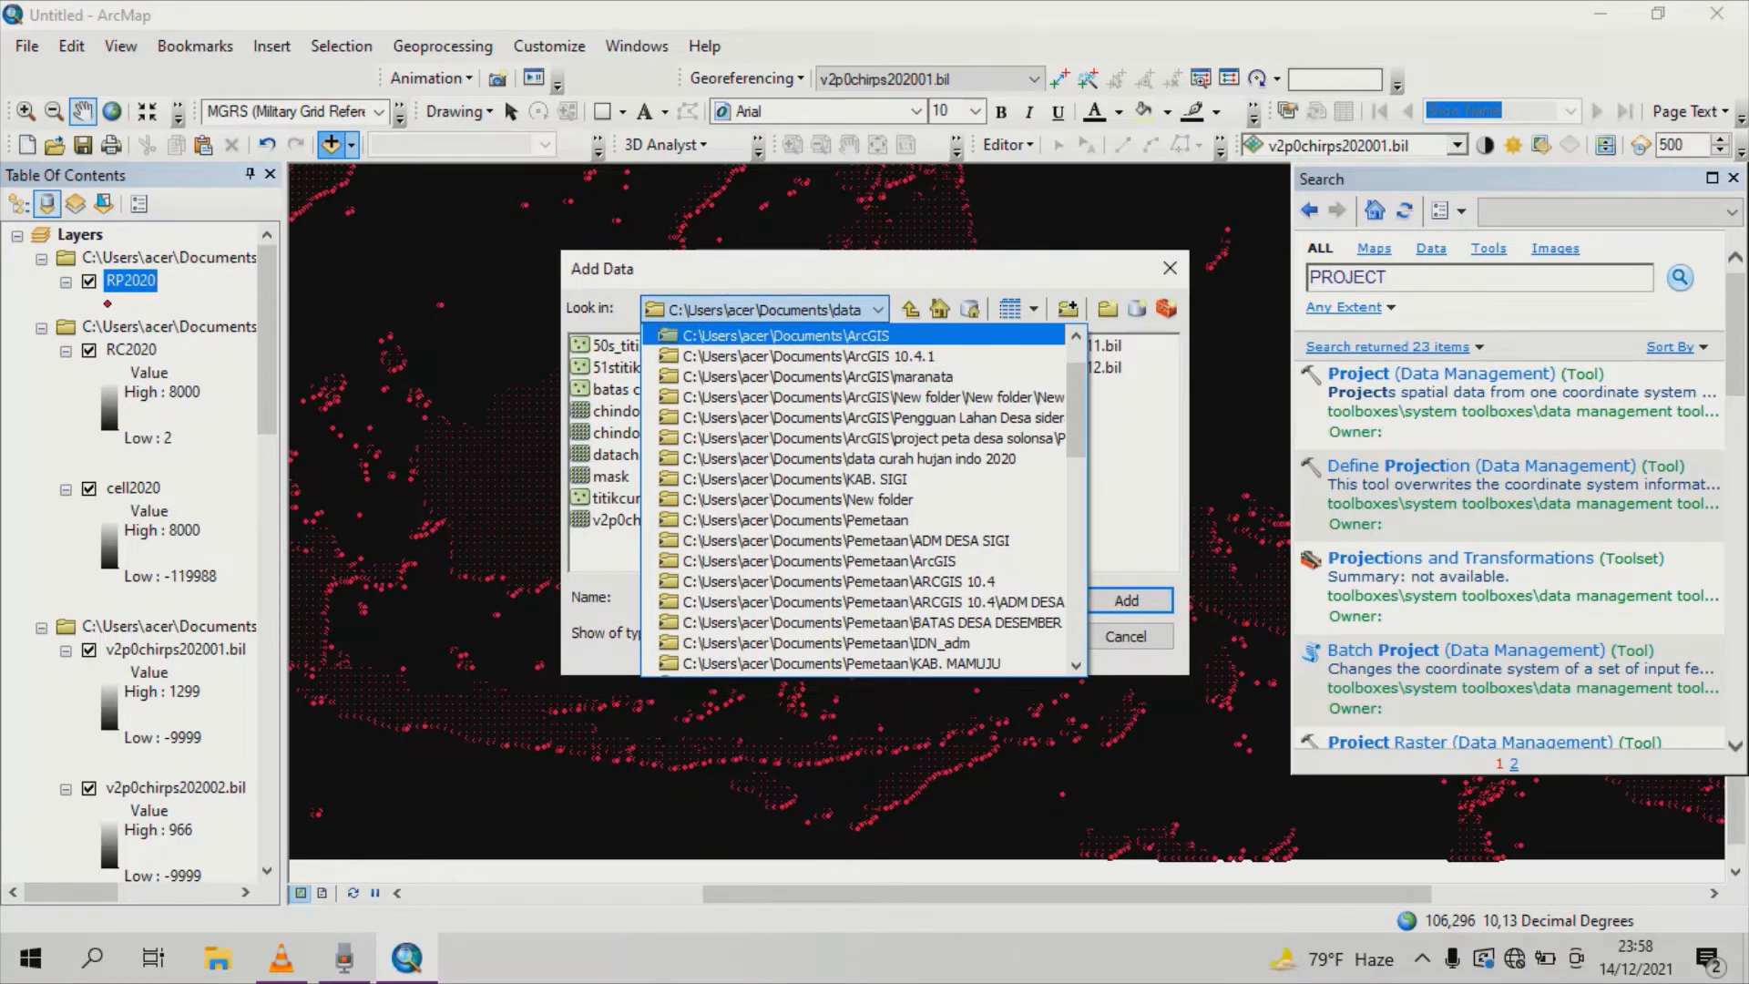
{"action": "key", "text": "Return"}
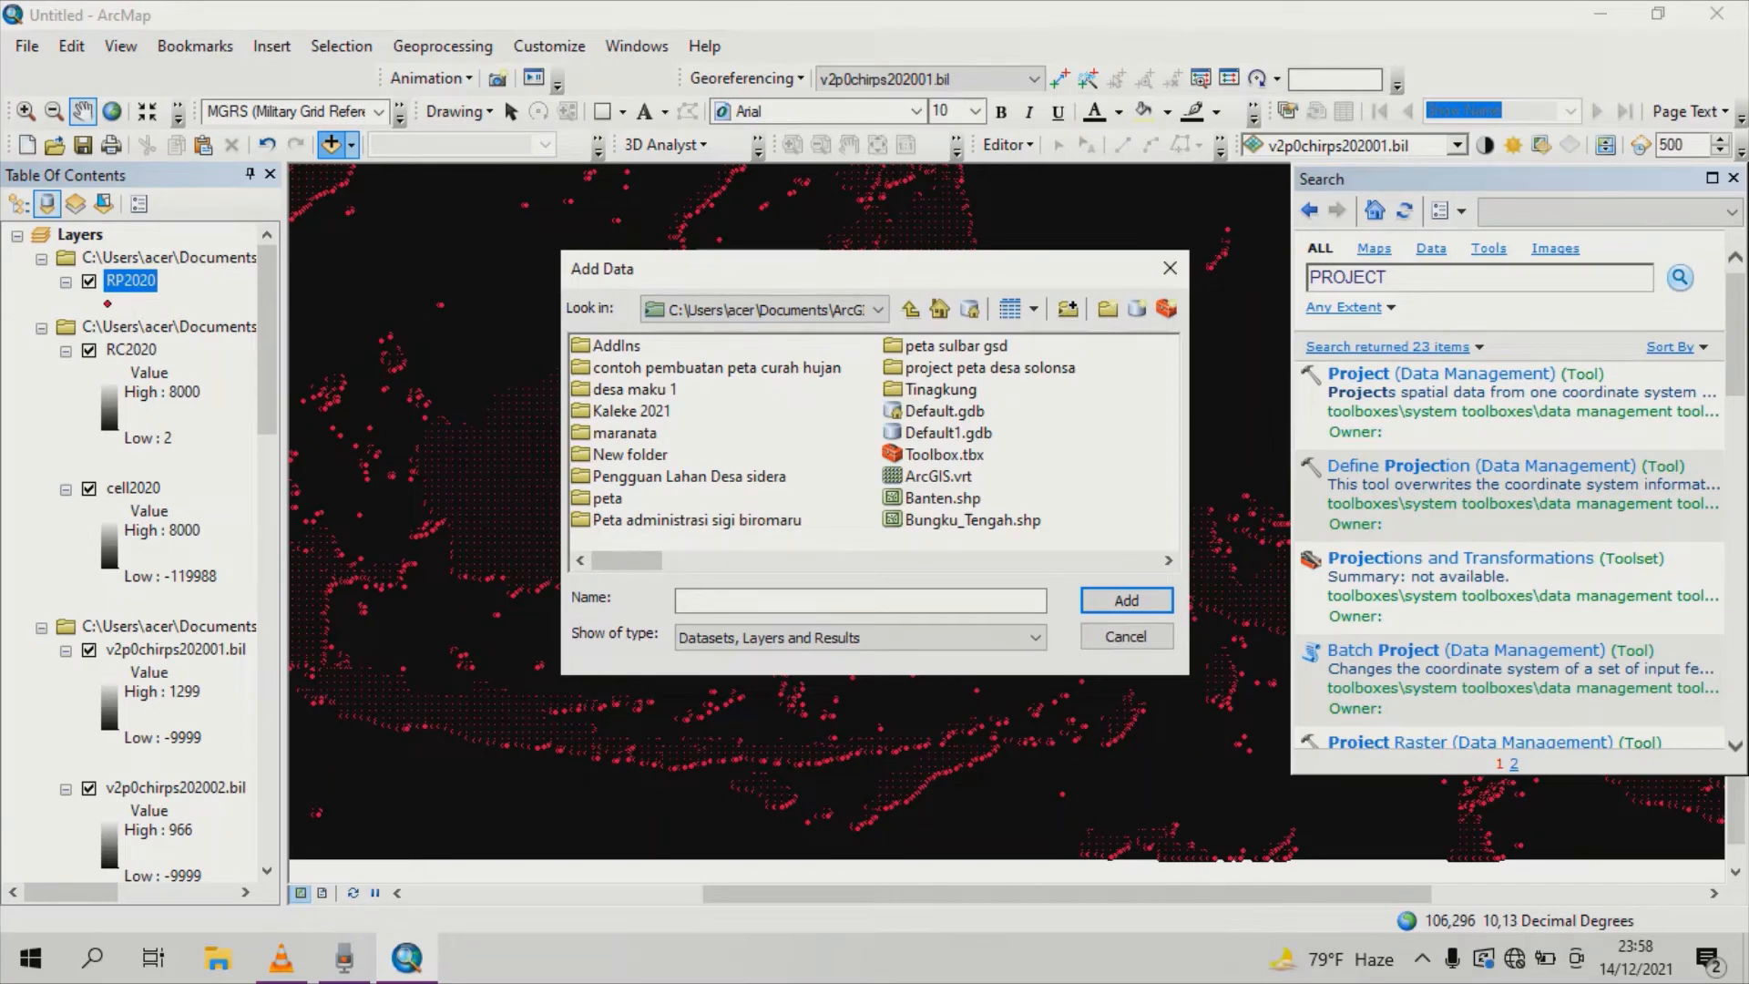
{"action": "double_click", "coordinate": [624, 433]}
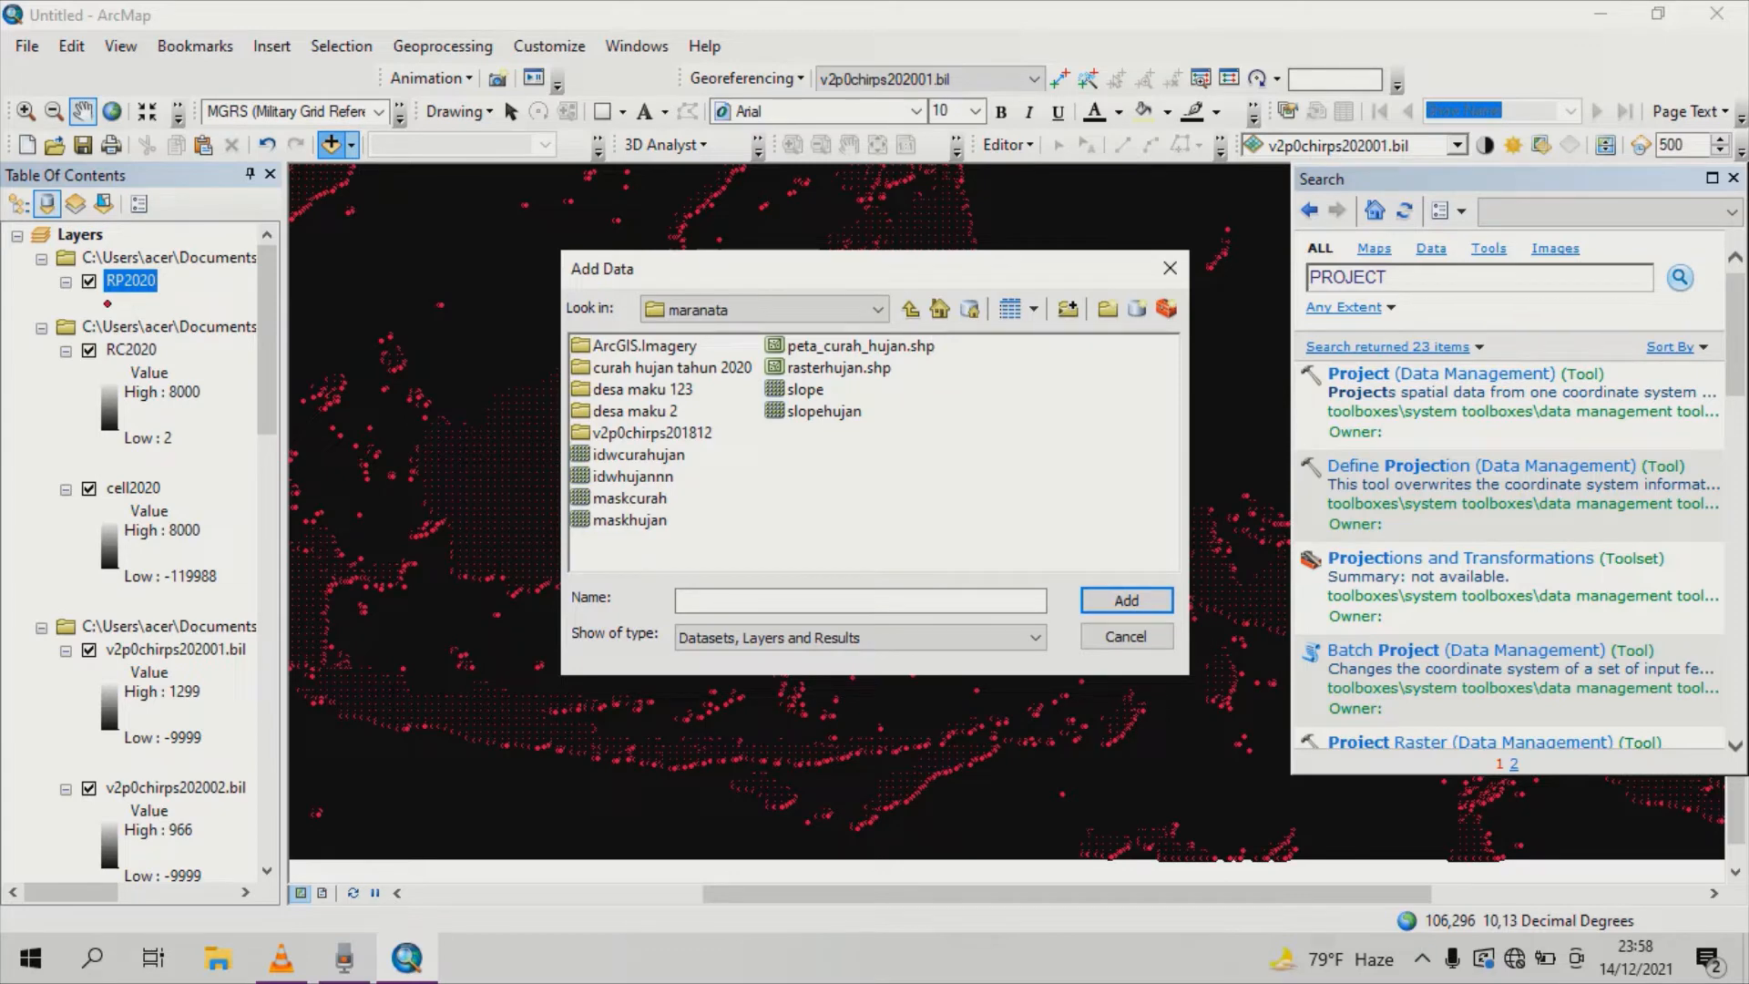
{"action": "double_click", "coordinate": [642, 389]}
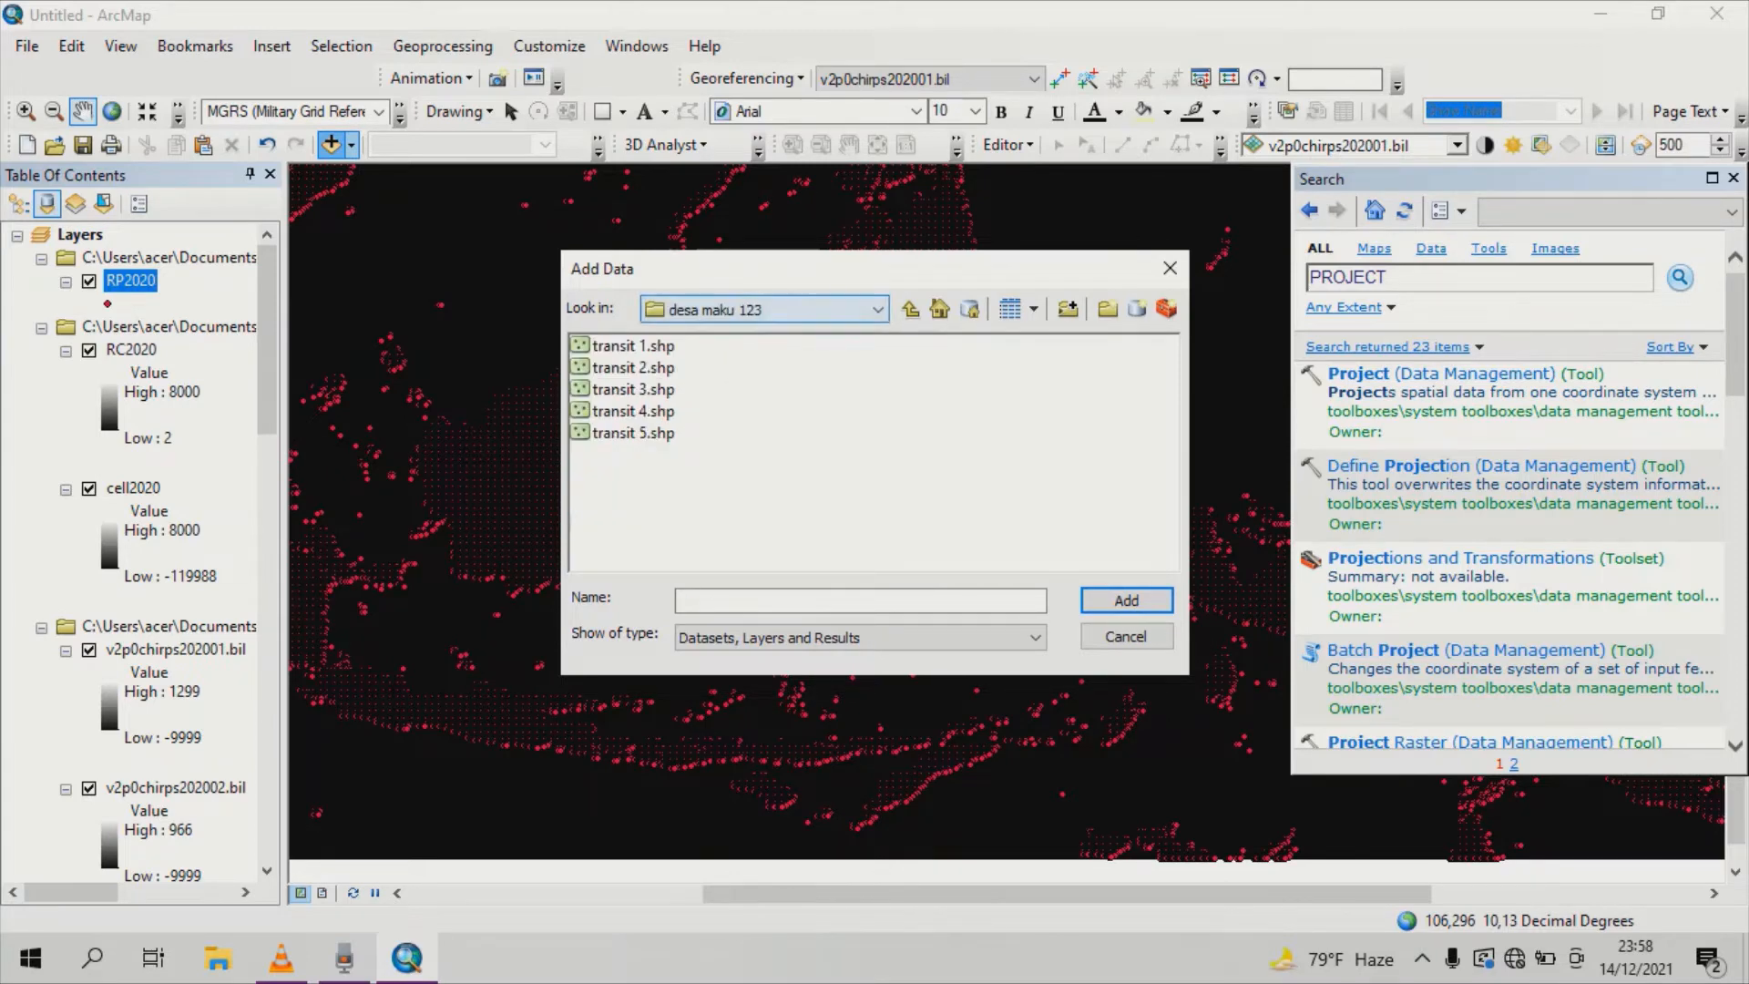
{"action": "left_click", "coordinate": [838, 310]}
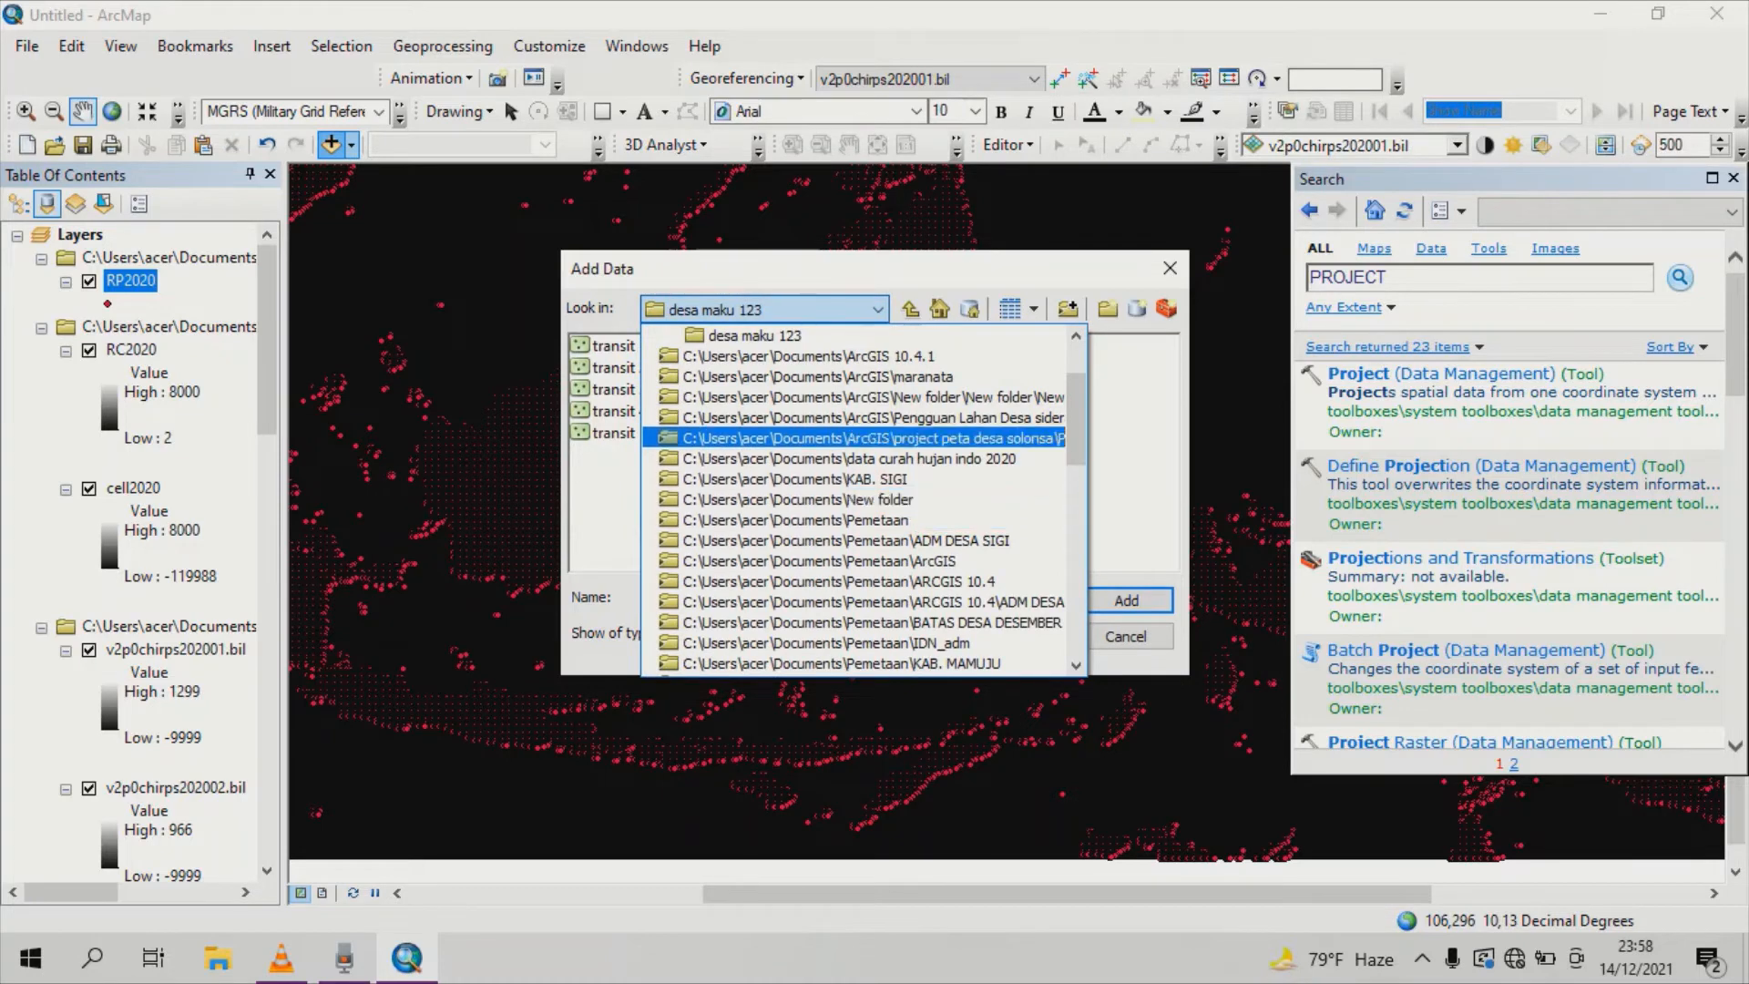
{"action": "scroll", "coordinate": [853, 439], "scroll_direction": "up", "scroll_amount": 2}
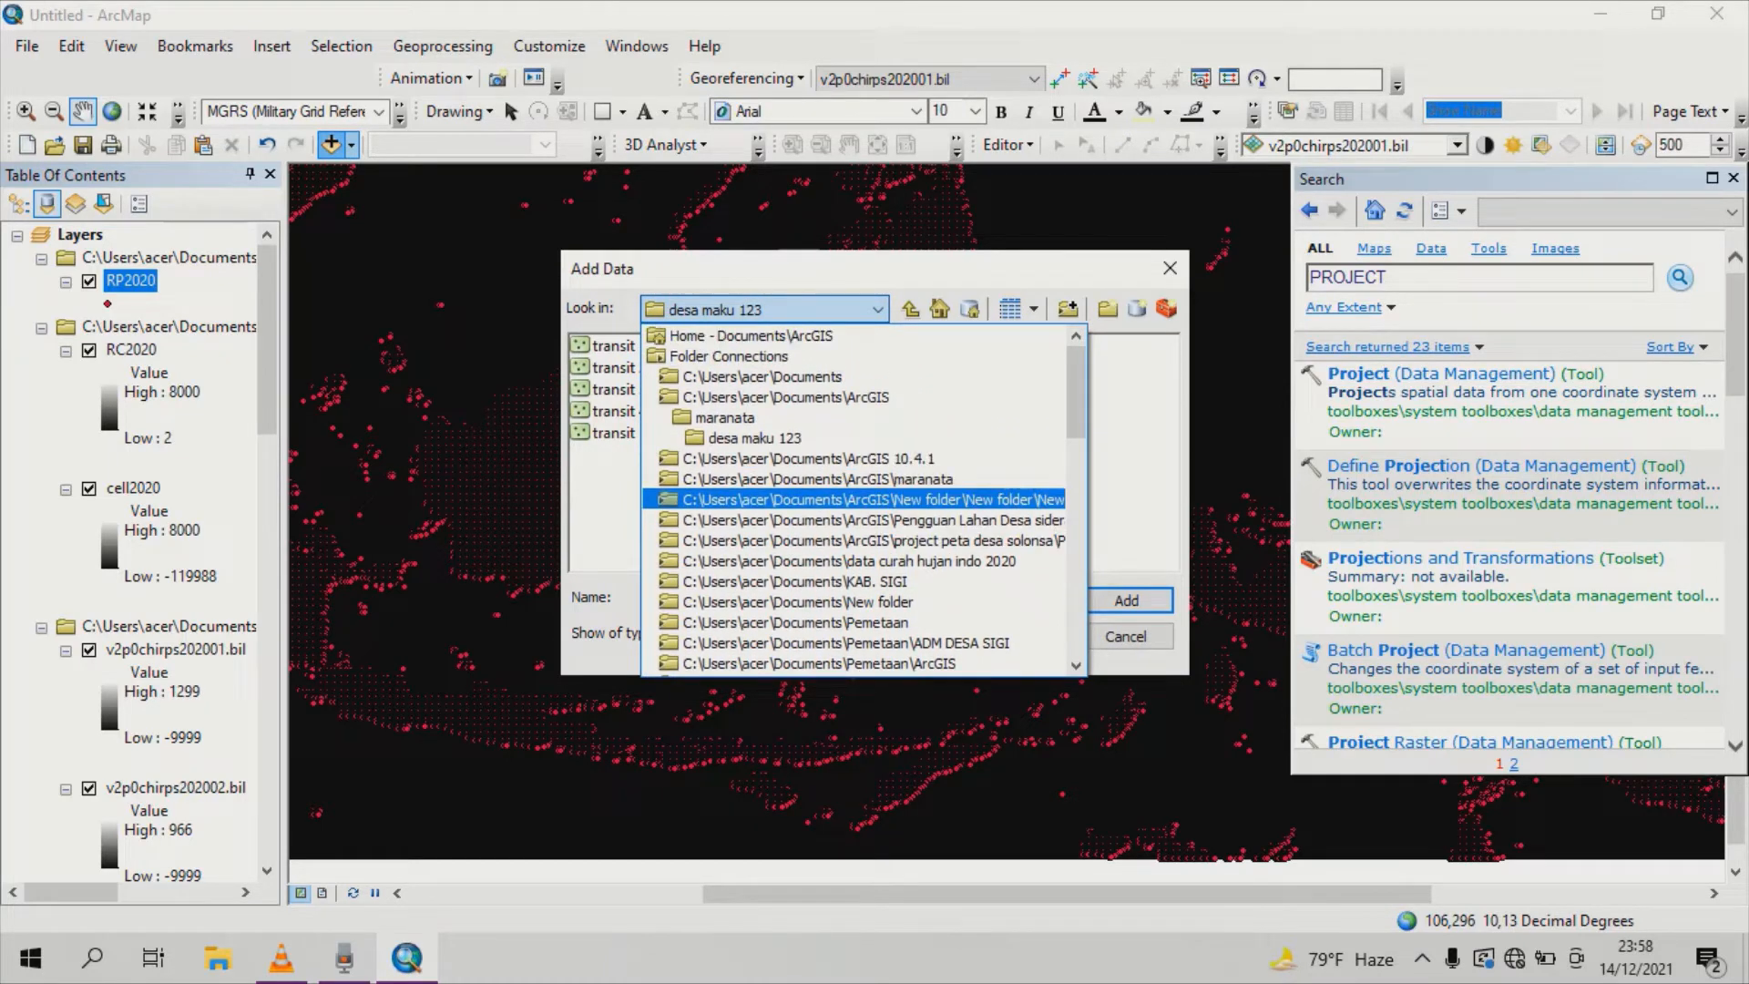
{"action": "left_click", "coordinate": [751, 336]}
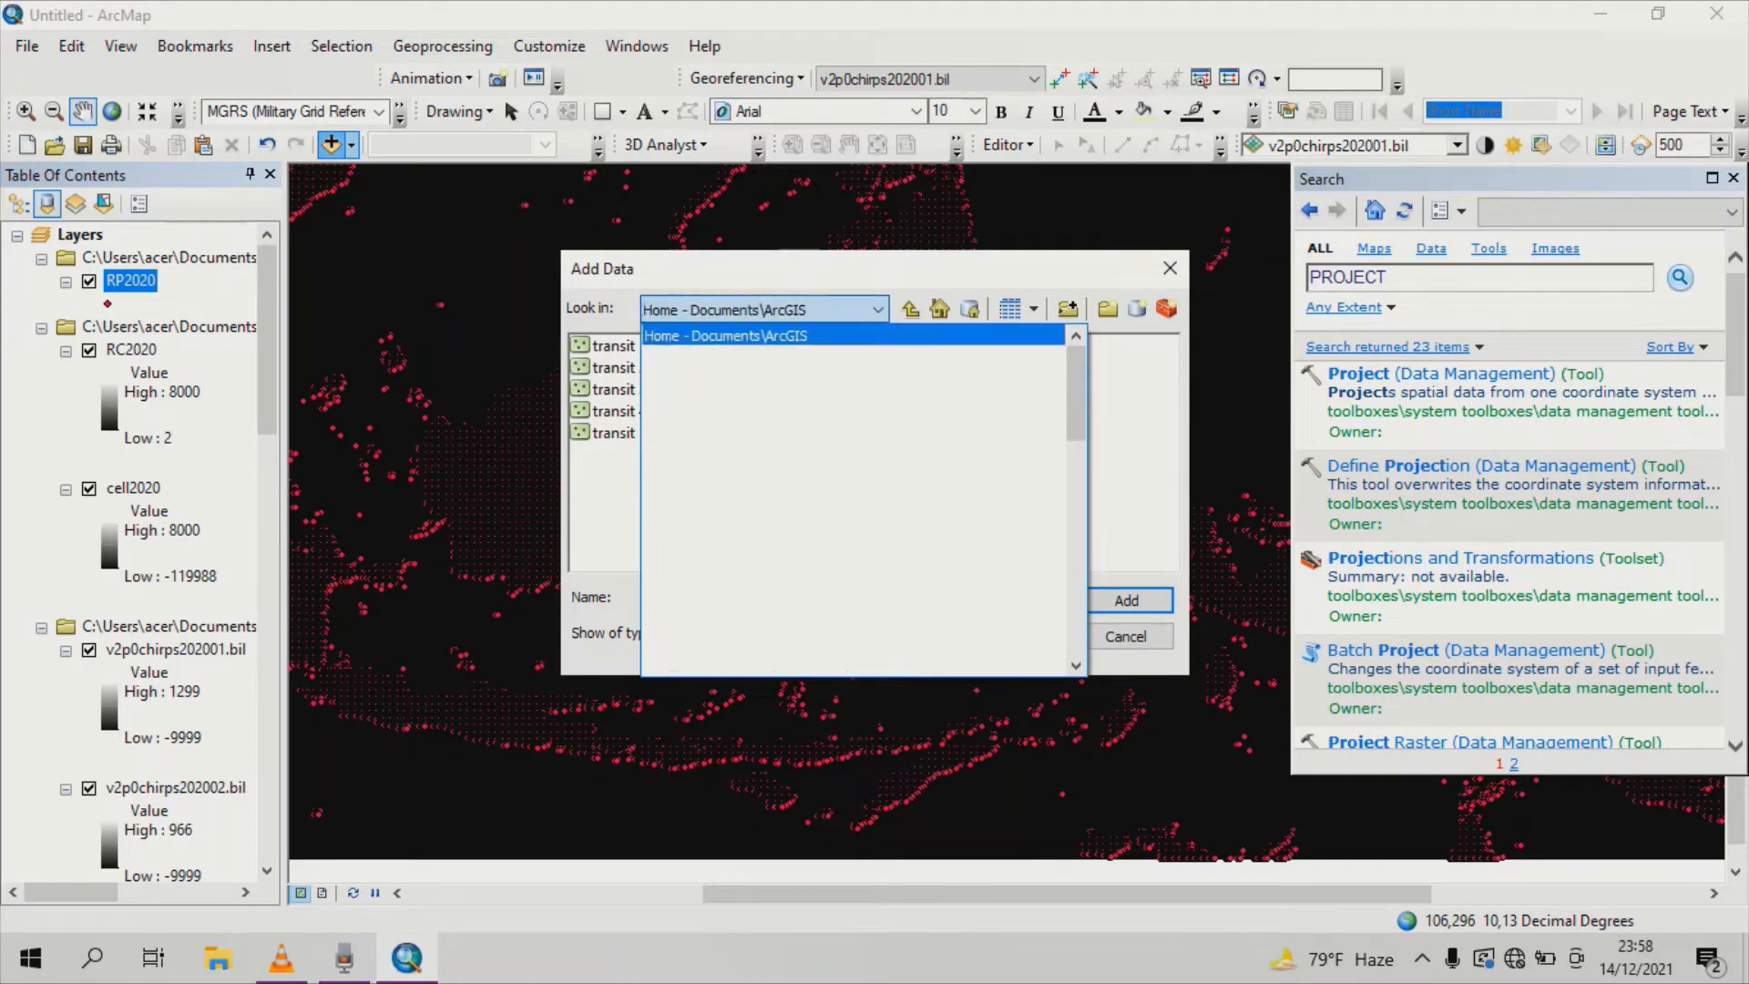
Add UTM51S2020.shp from the "contoh pembuatan peta curah hujan" folder to the map.
{"action": "left_click", "coordinate": [716, 368]}
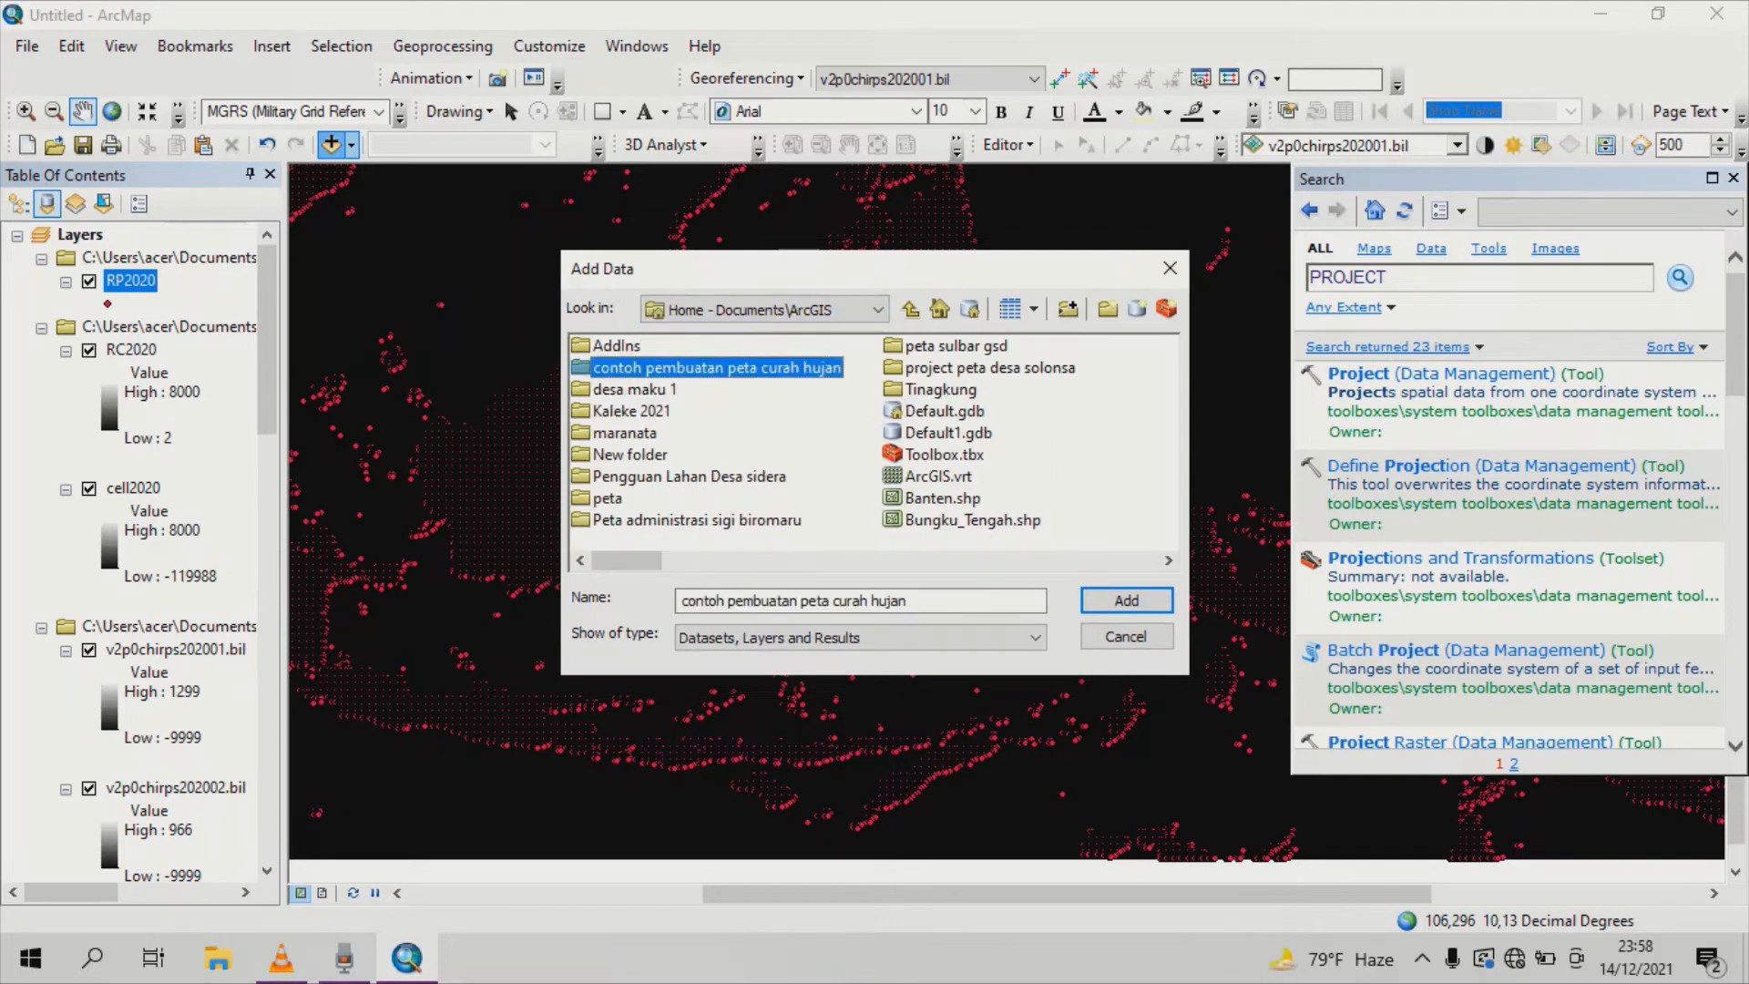
{"action": "double_click", "coordinate": [716, 368]}
{"action": "left_click", "coordinate": [650, 412]}
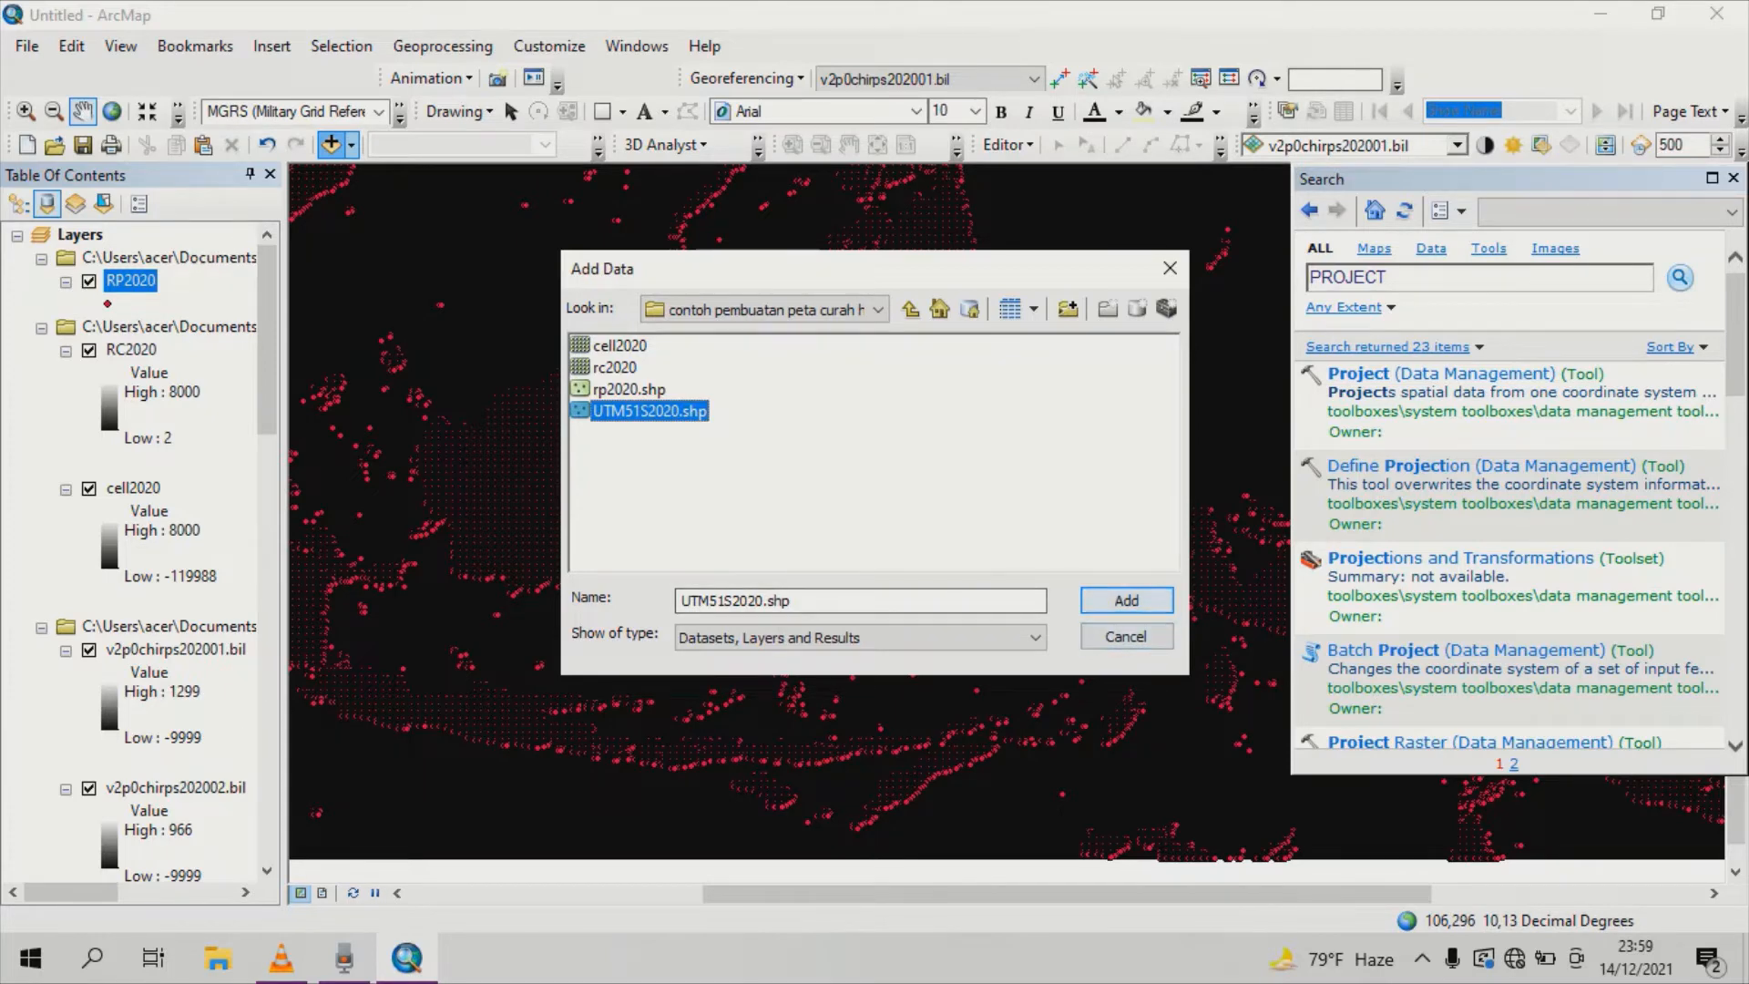
{"action": "left_click", "coordinate": [1126, 600]}
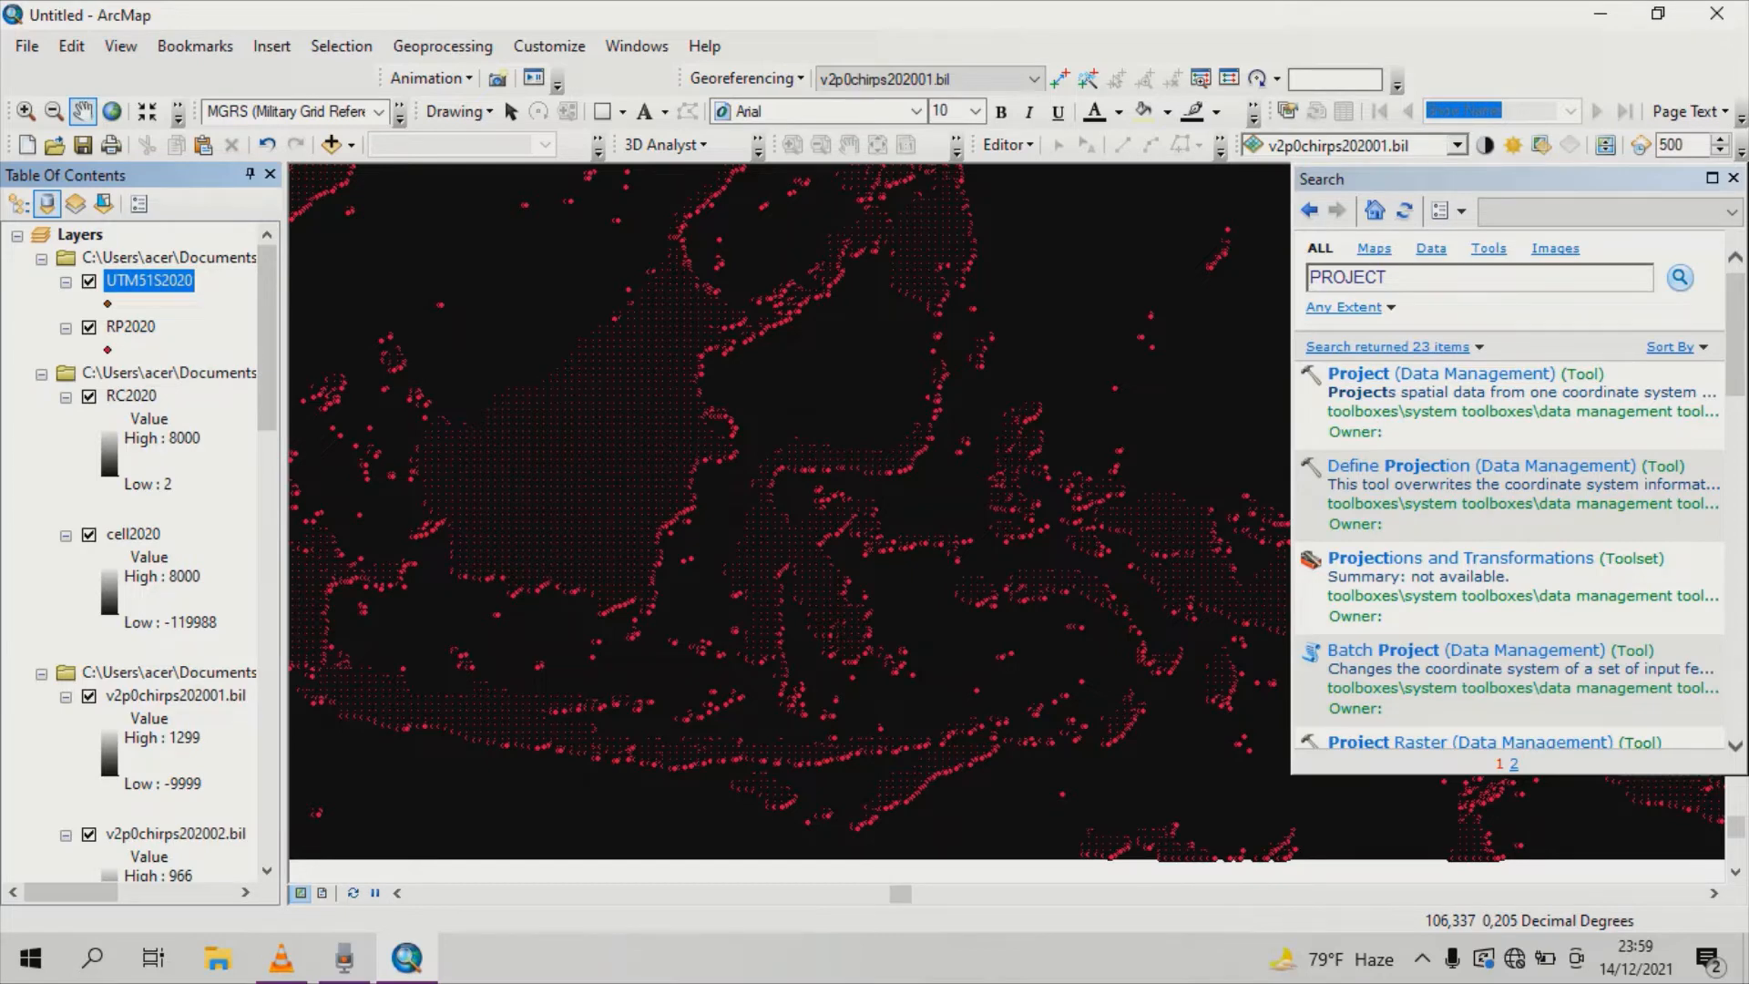
Hide the RP2020, RC2020 and cell2020 layers and collapse their legends.
{"action": "left_click", "coordinate": [89, 326]}
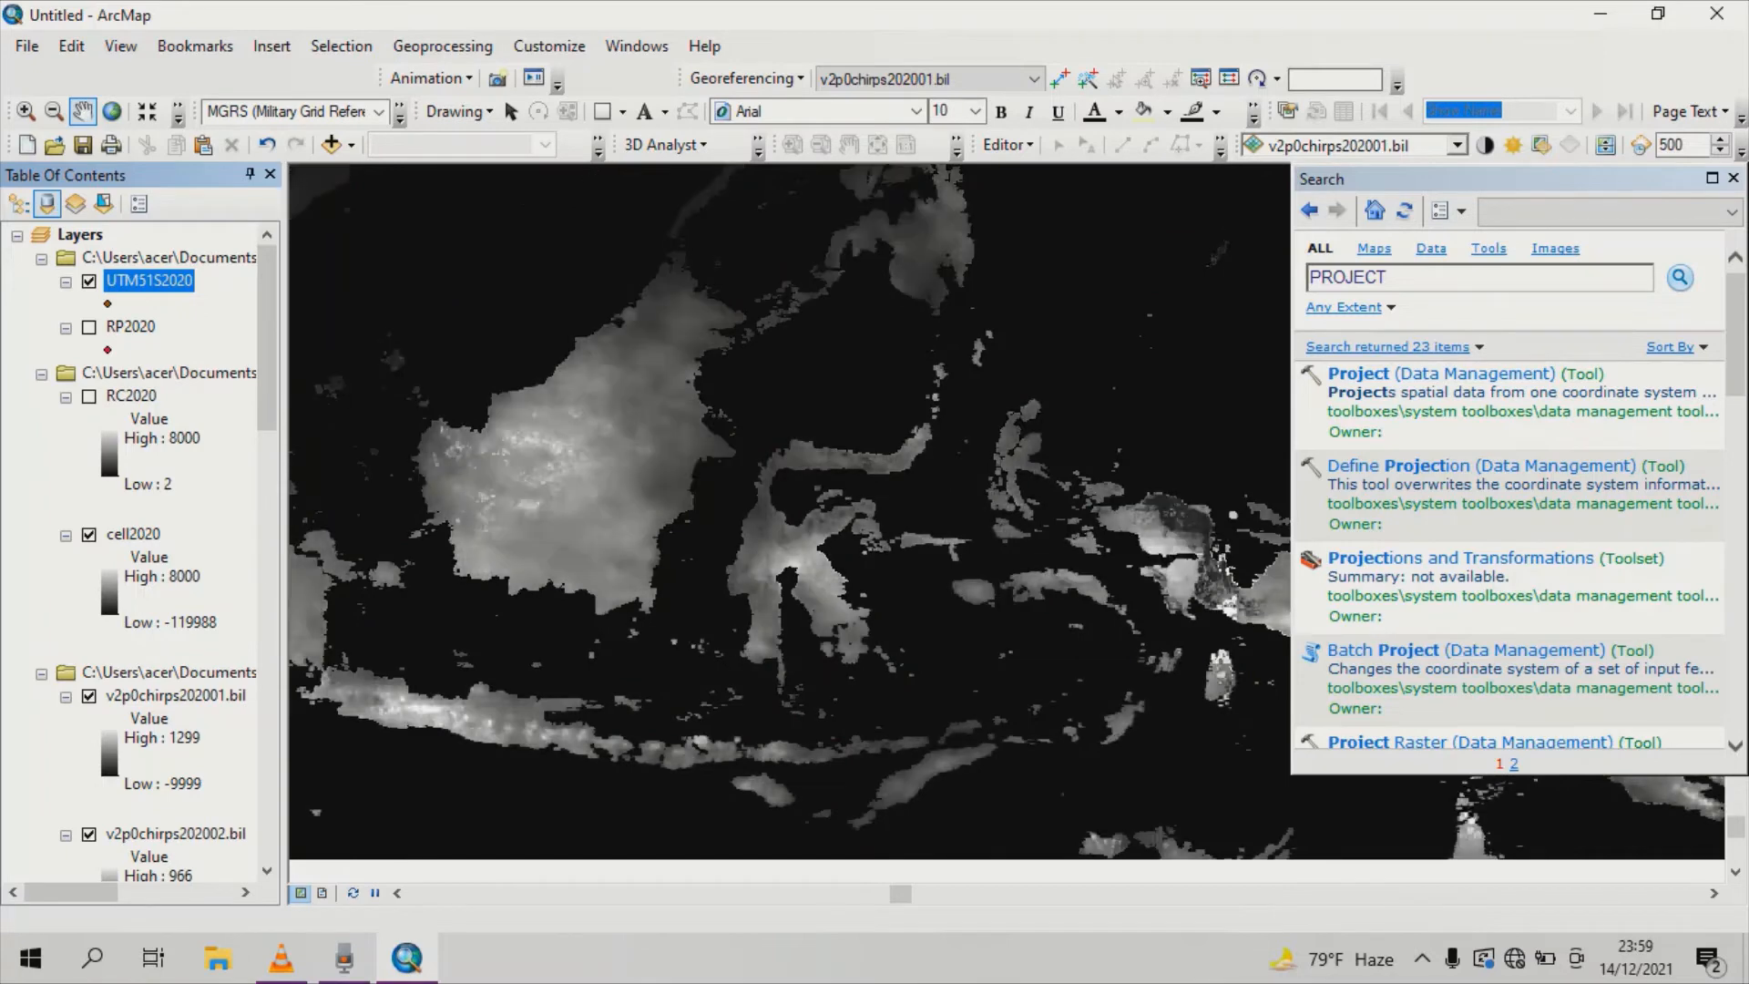
{"action": "left_click", "coordinate": [65, 328]}
{"action": "left_click", "coordinate": [65, 374]}
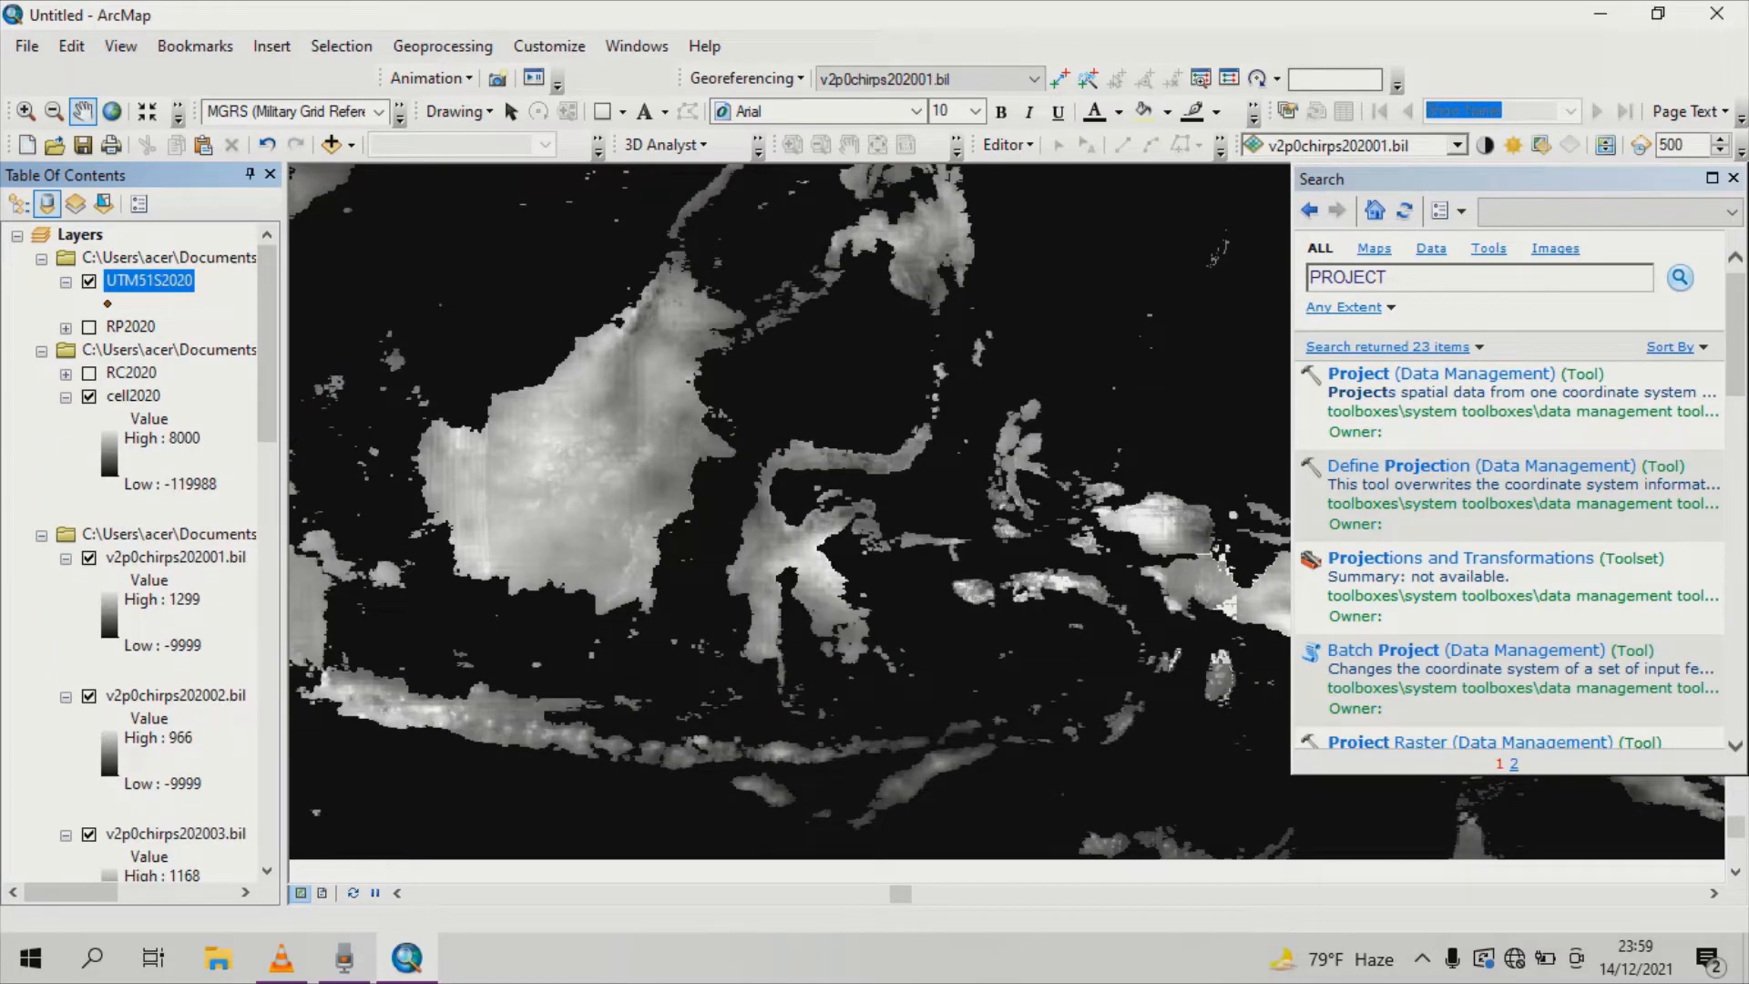
{"action": "left_click", "coordinate": [66, 397]}
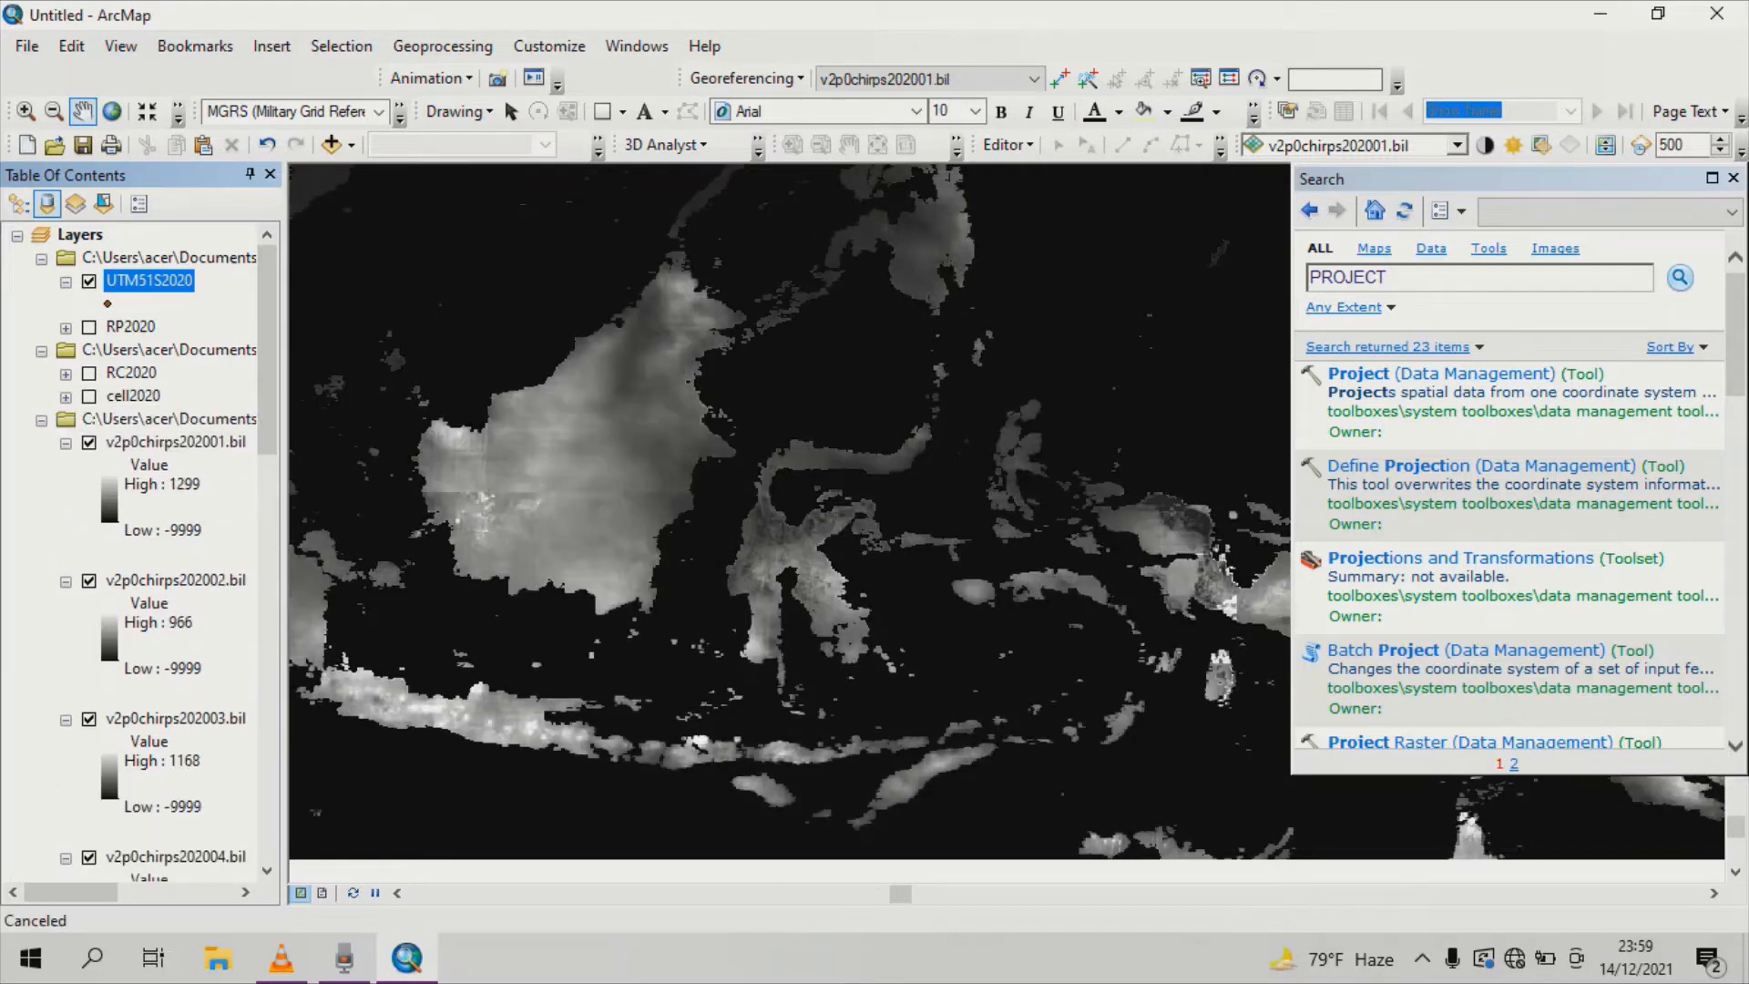
Hide the monthly rasters v2p0chirps202001.bil to v2p0chirps202005.bil, collapsing every legend except that of v2p0chirps202002.bil.
{"action": "left_click", "coordinate": [89, 442]}
{"action": "left_click", "coordinate": [66, 442]}
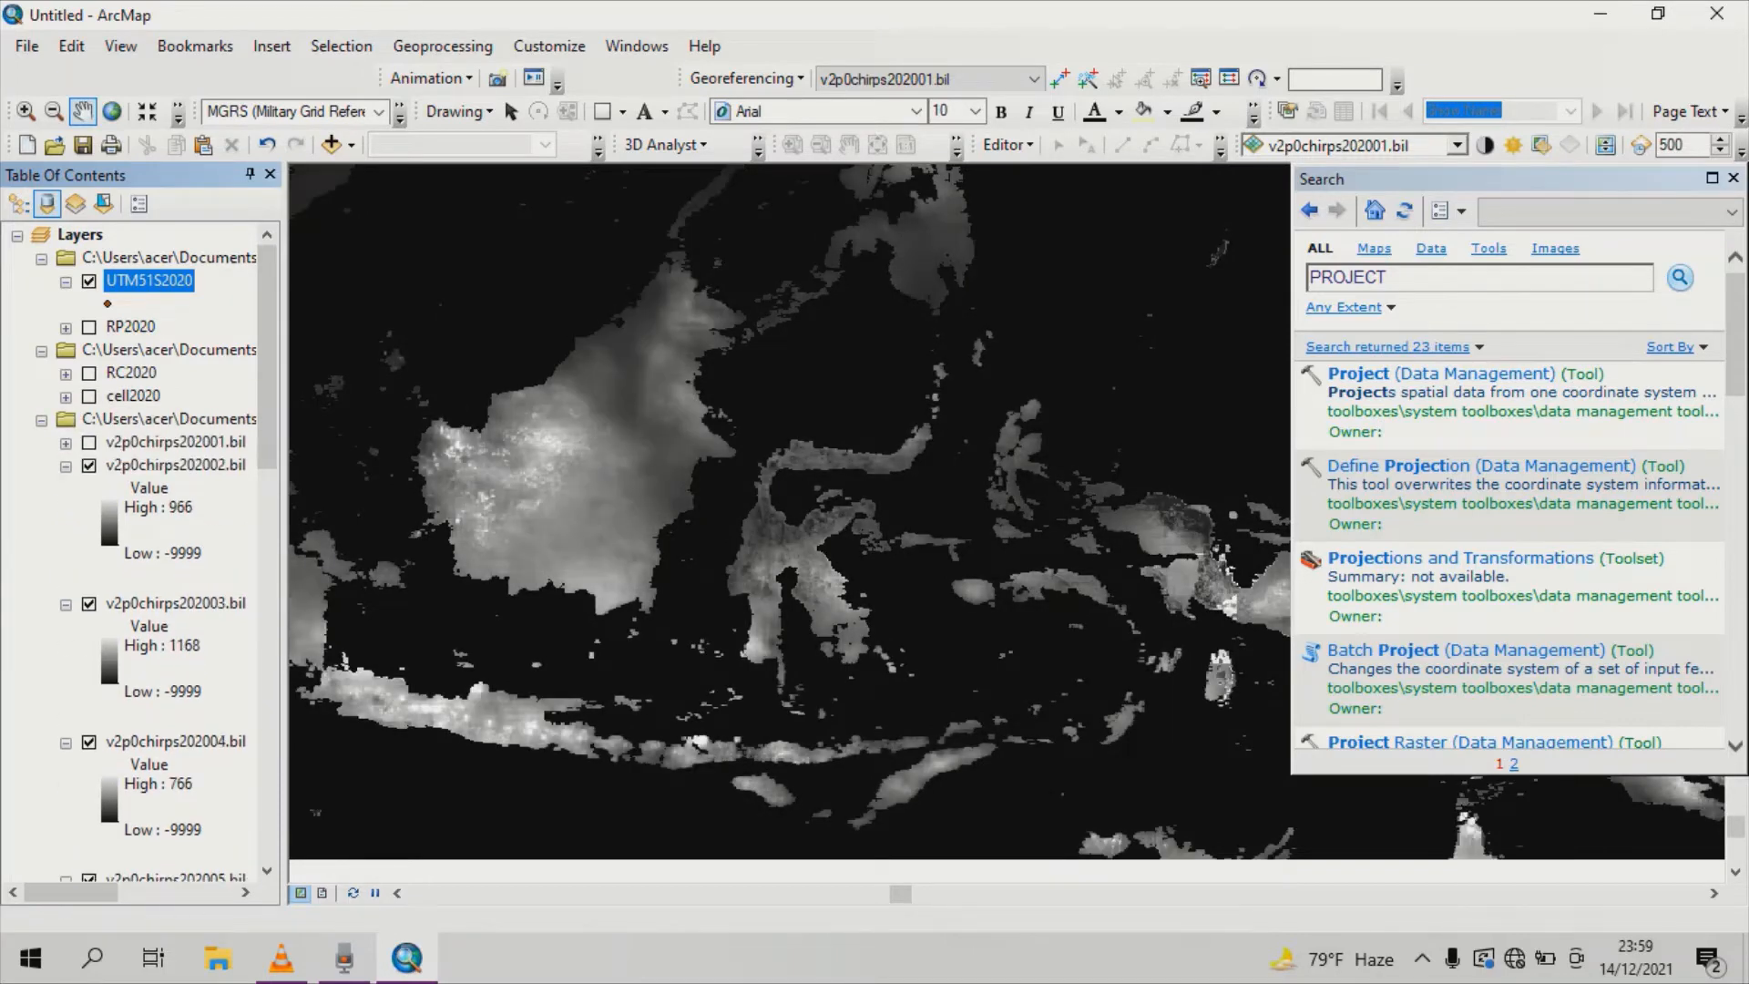
{"action": "left_click", "coordinate": [88, 466]}
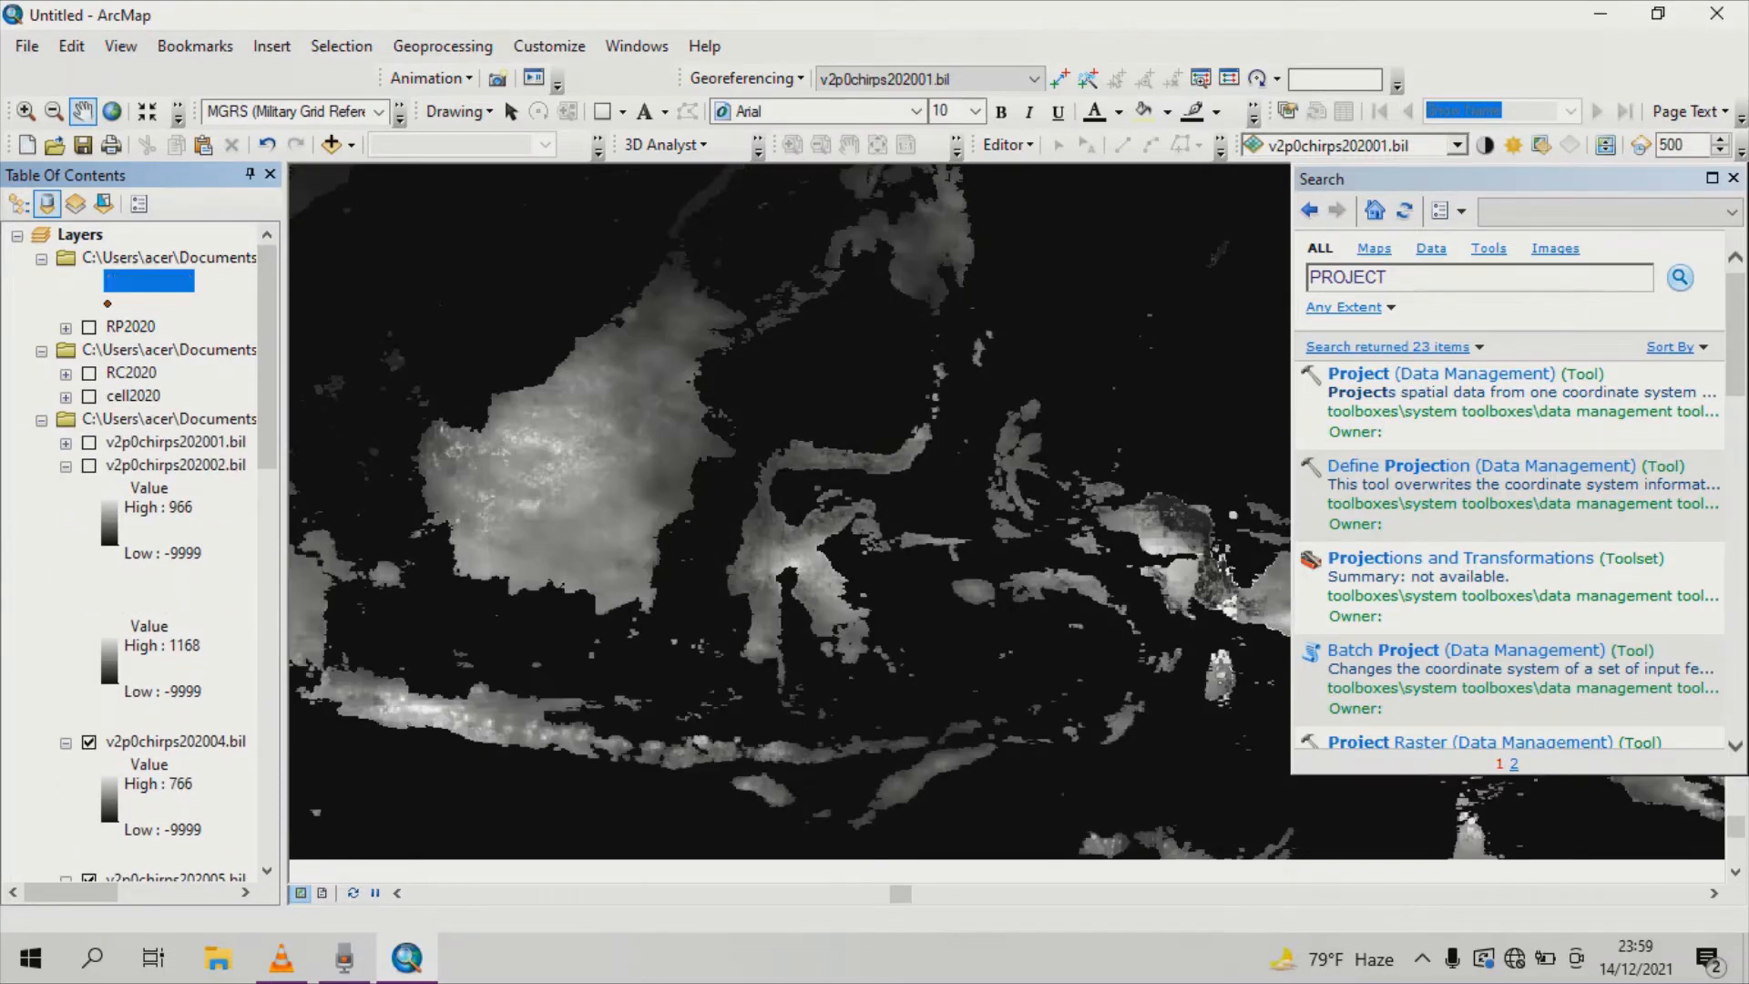
{"action": "left_click", "coordinate": [88, 603]}
{"action": "left_click", "coordinate": [66, 604]}
{"action": "left_click", "coordinate": [88, 626]}
{"action": "left_click", "coordinate": [66, 628]}
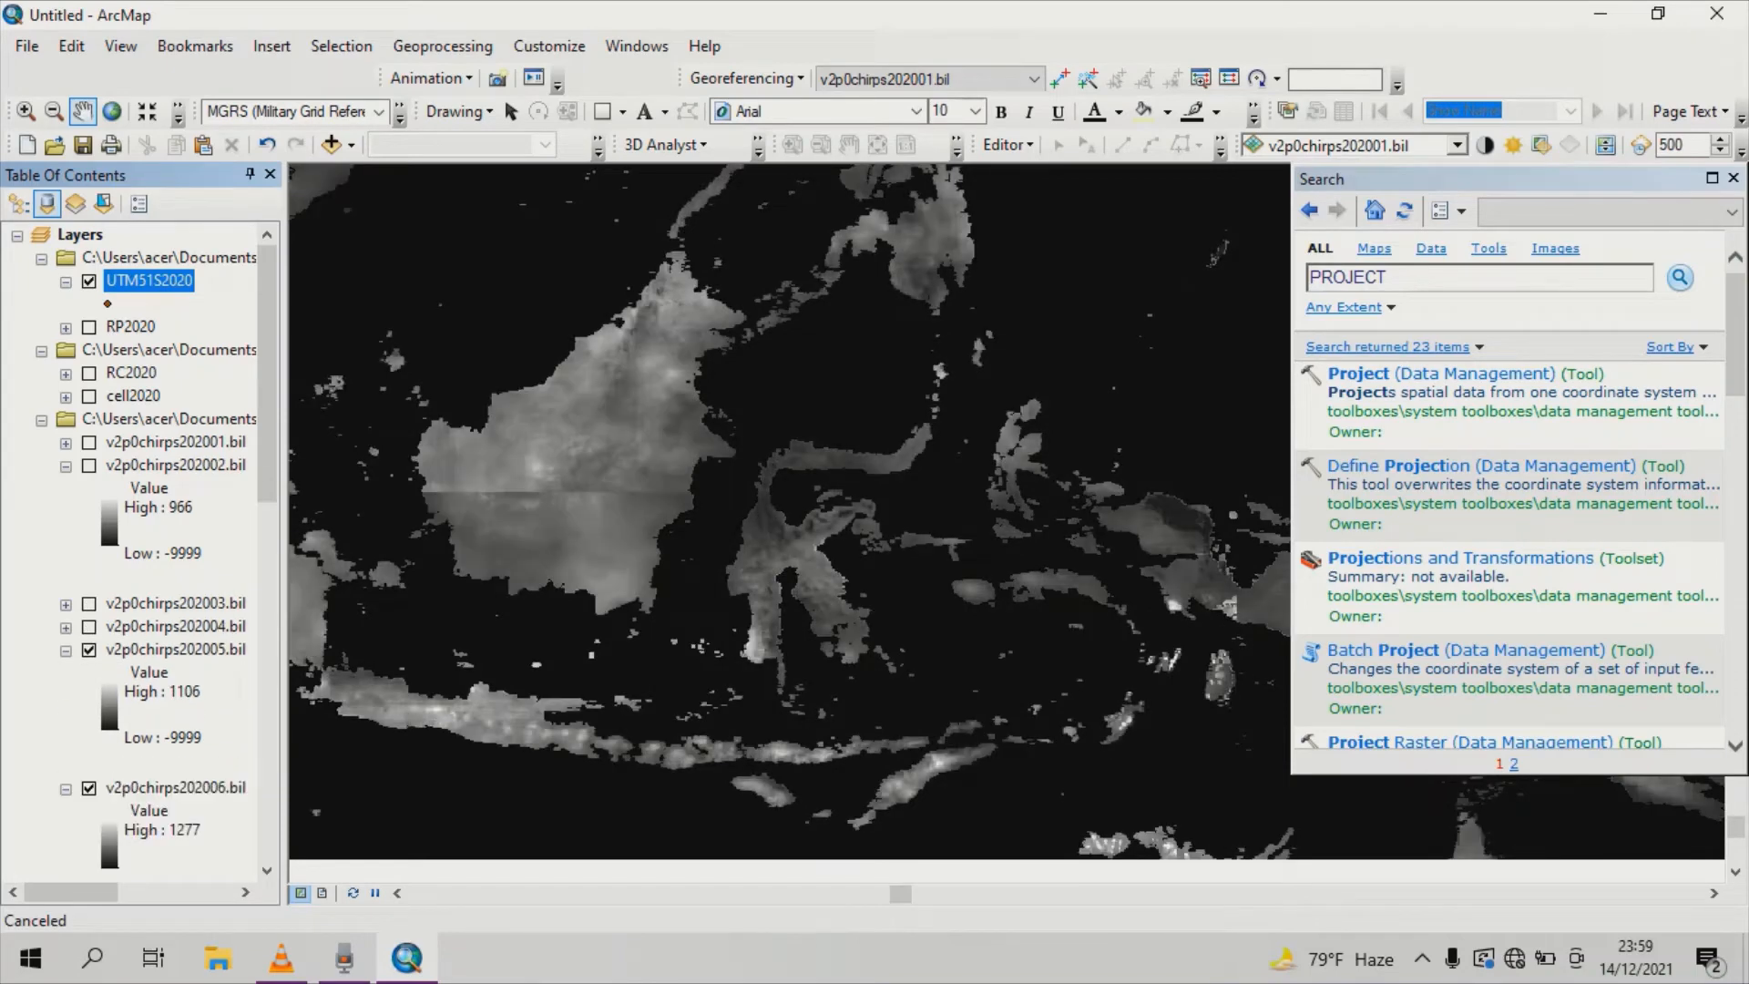
{"action": "left_click", "coordinate": [88, 649]}
{"action": "left_click", "coordinate": [65, 649]}
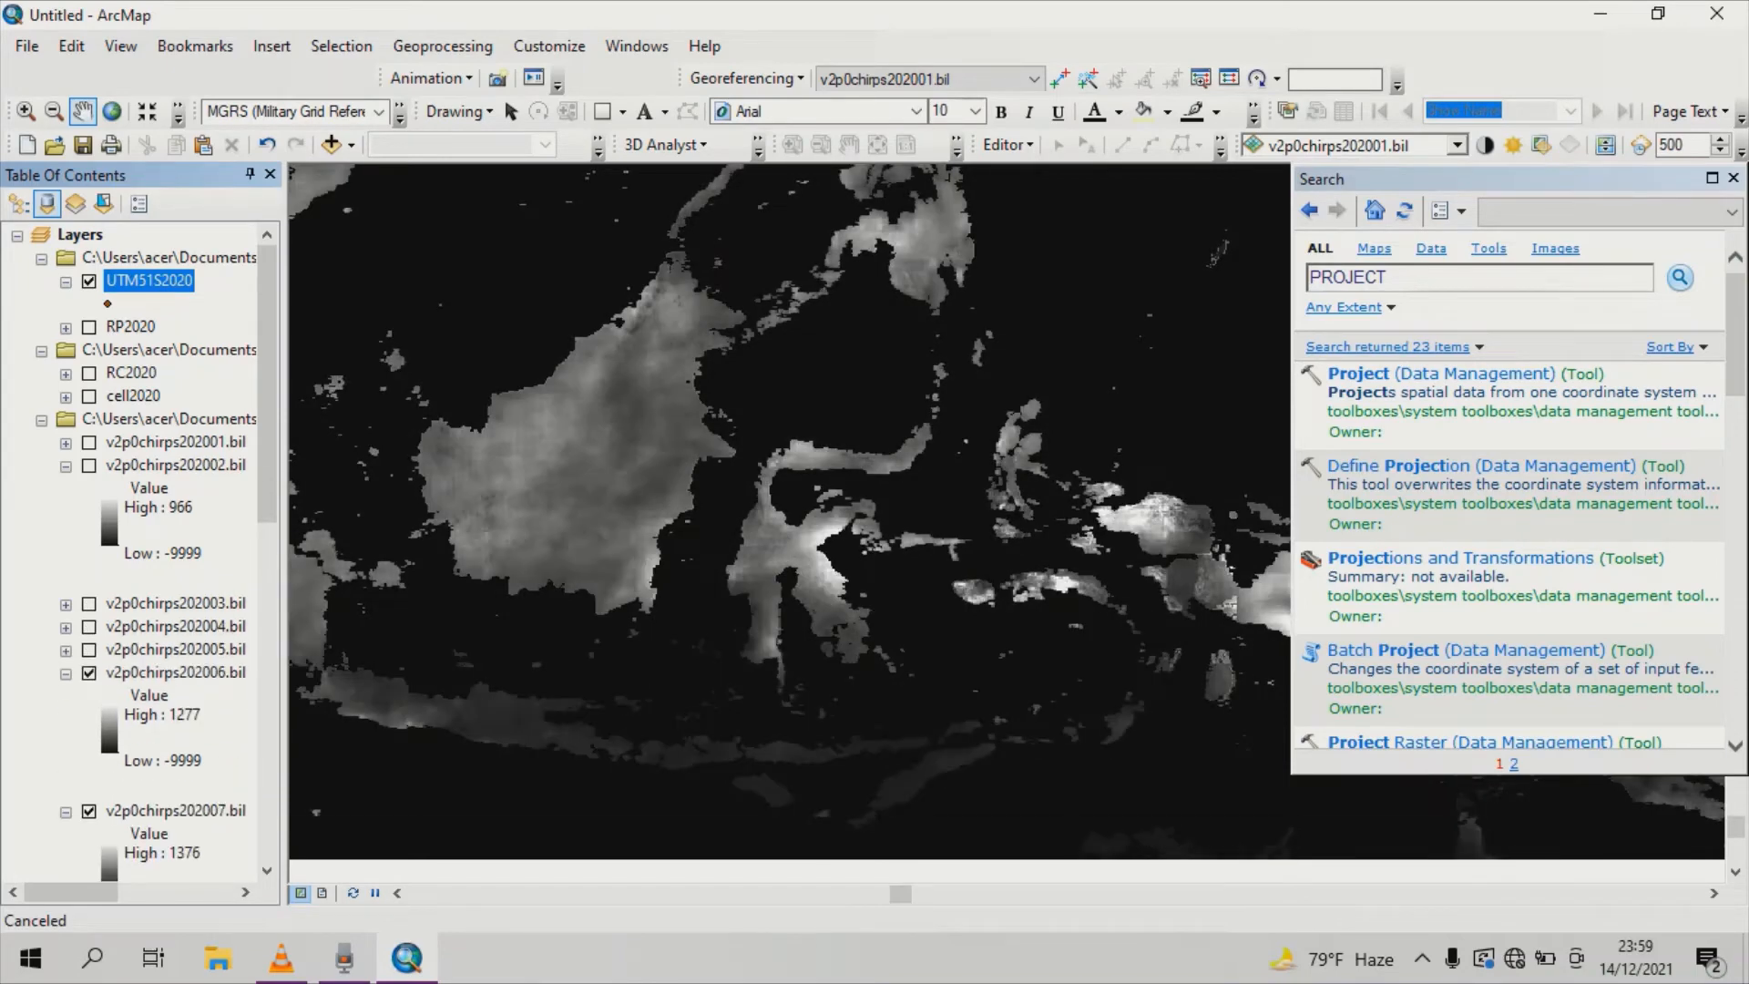
Hide the monthly rasters v2p0chirps202006.bil to v2p0chirps202012.bil and collapse their legends together with that of v2p0chirps202002.bil.
{"action": "left_click", "coordinate": [88, 672]}
{"action": "left_click", "coordinate": [66, 672]}
{"action": "left_click", "coordinate": [88, 695]}
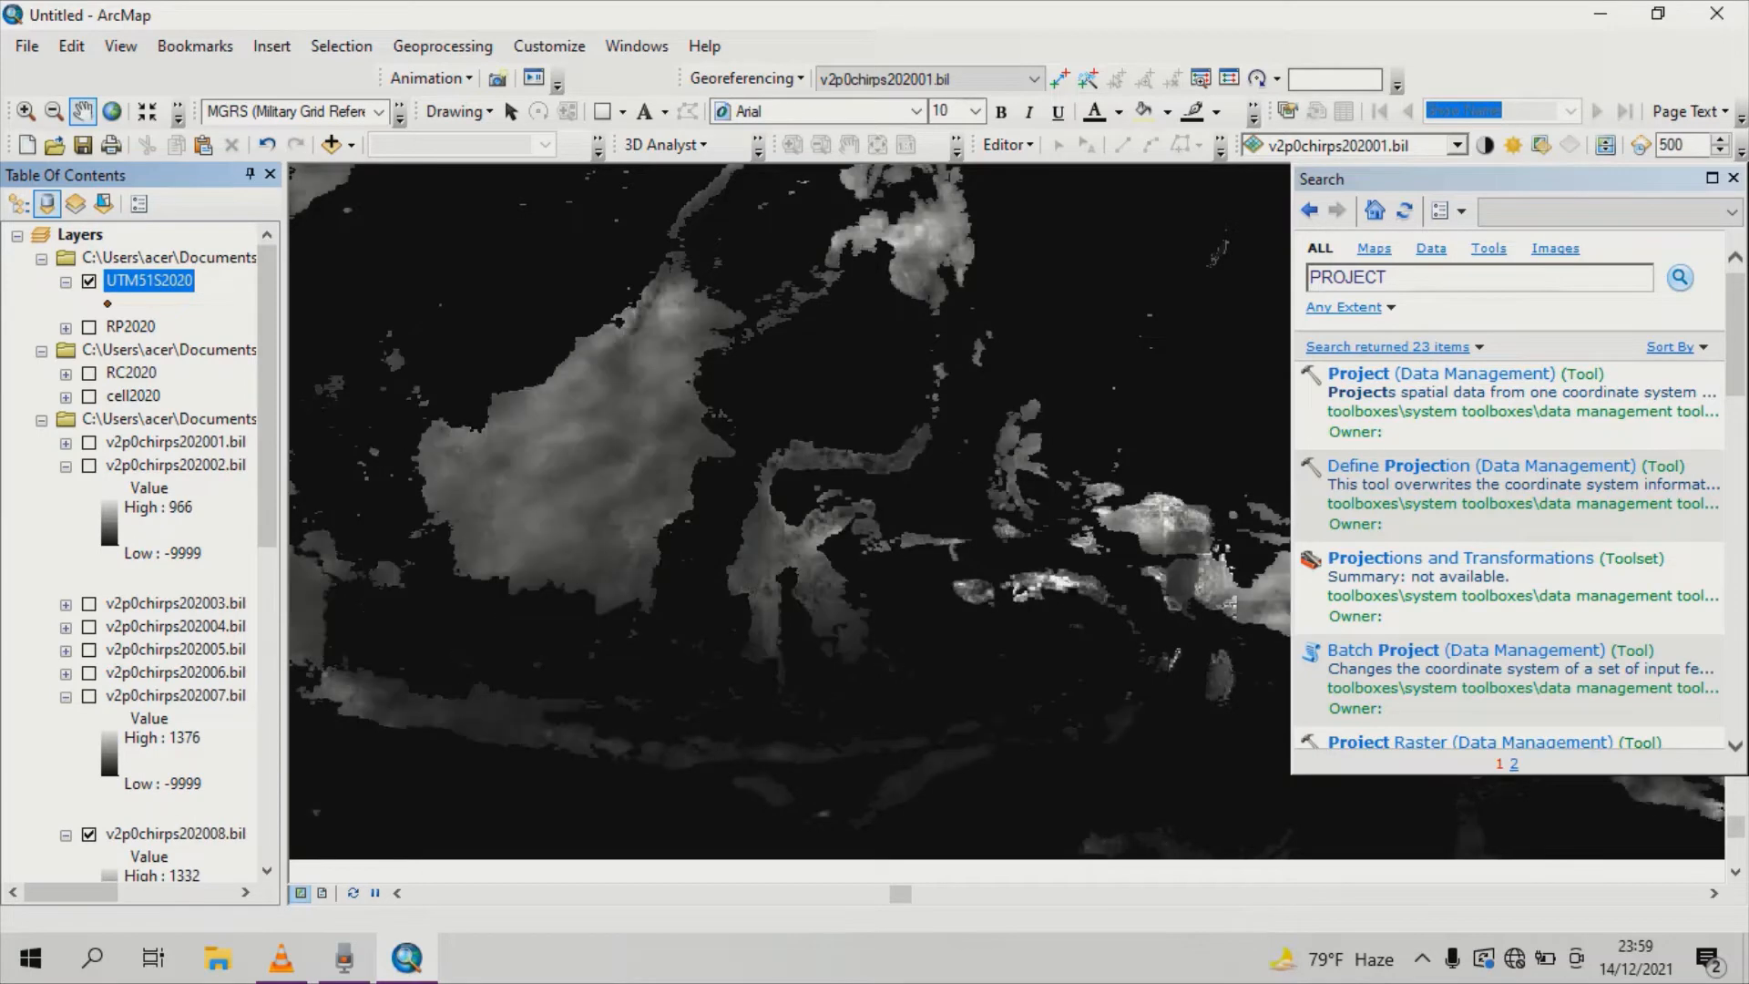
{"action": "left_click", "coordinate": [66, 695]}
{"action": "left_click", "coordinate": [88, 718]}
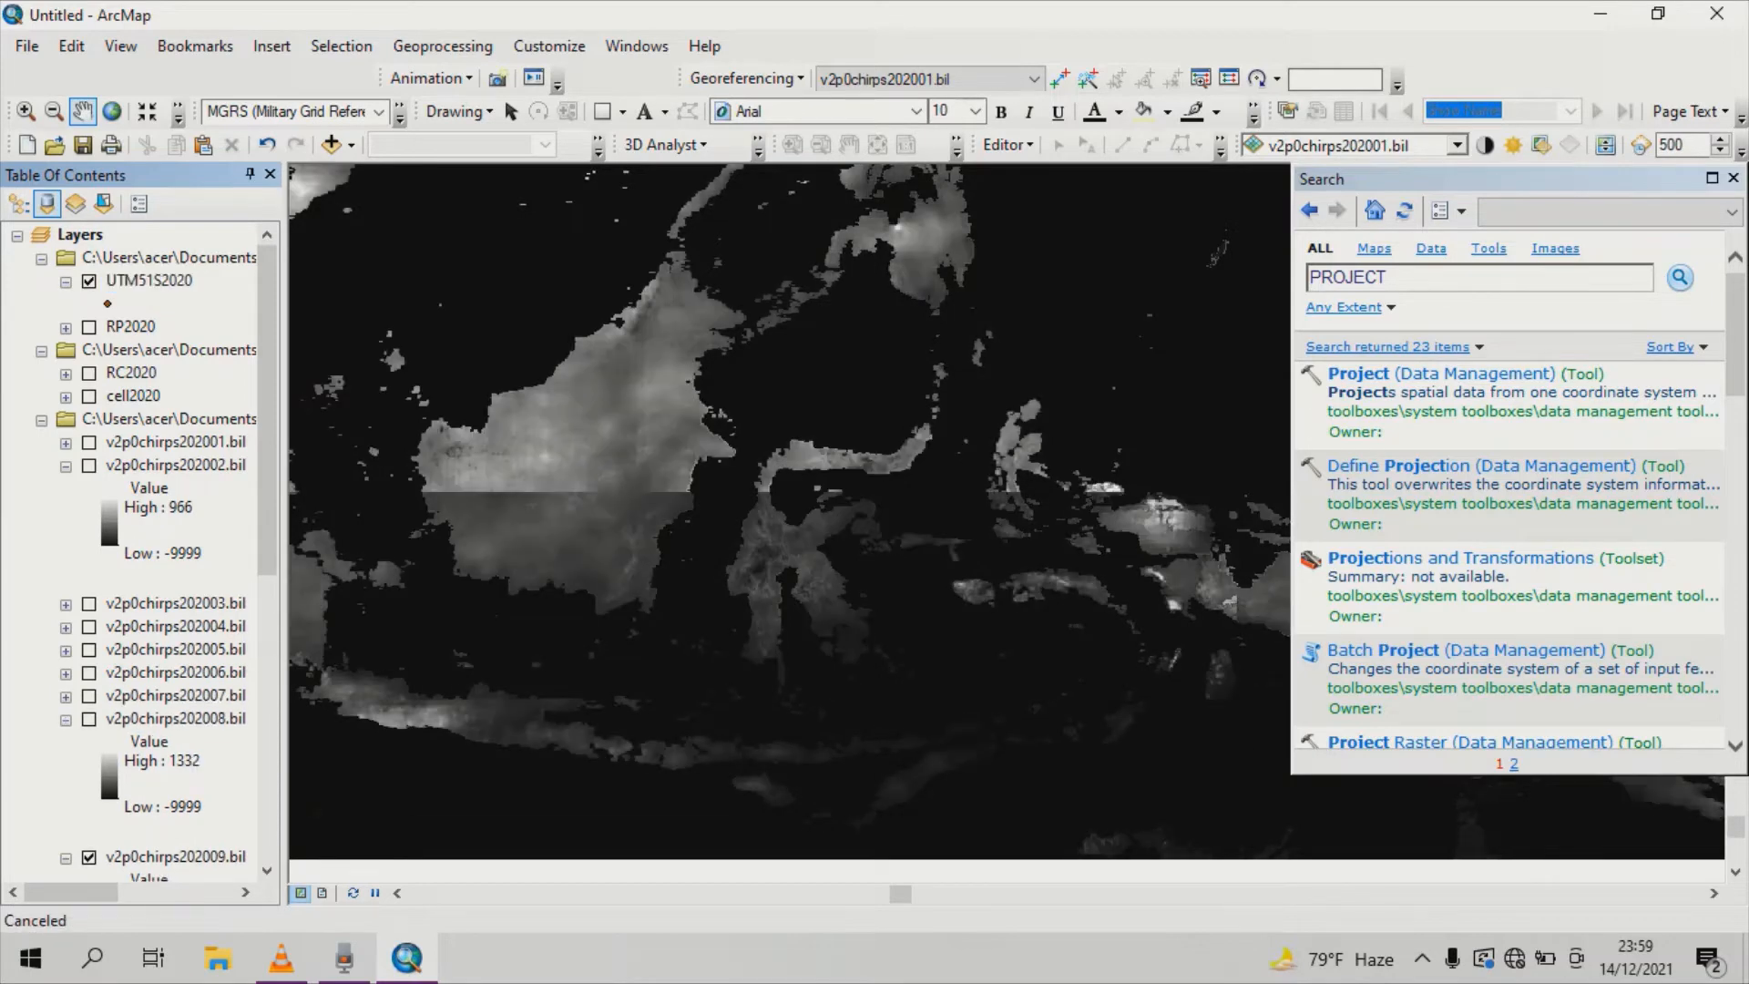
{"action": "left_click", "coordinate": [65, 718]}
{"action": "left_click", "coordinate": [175, 741]}
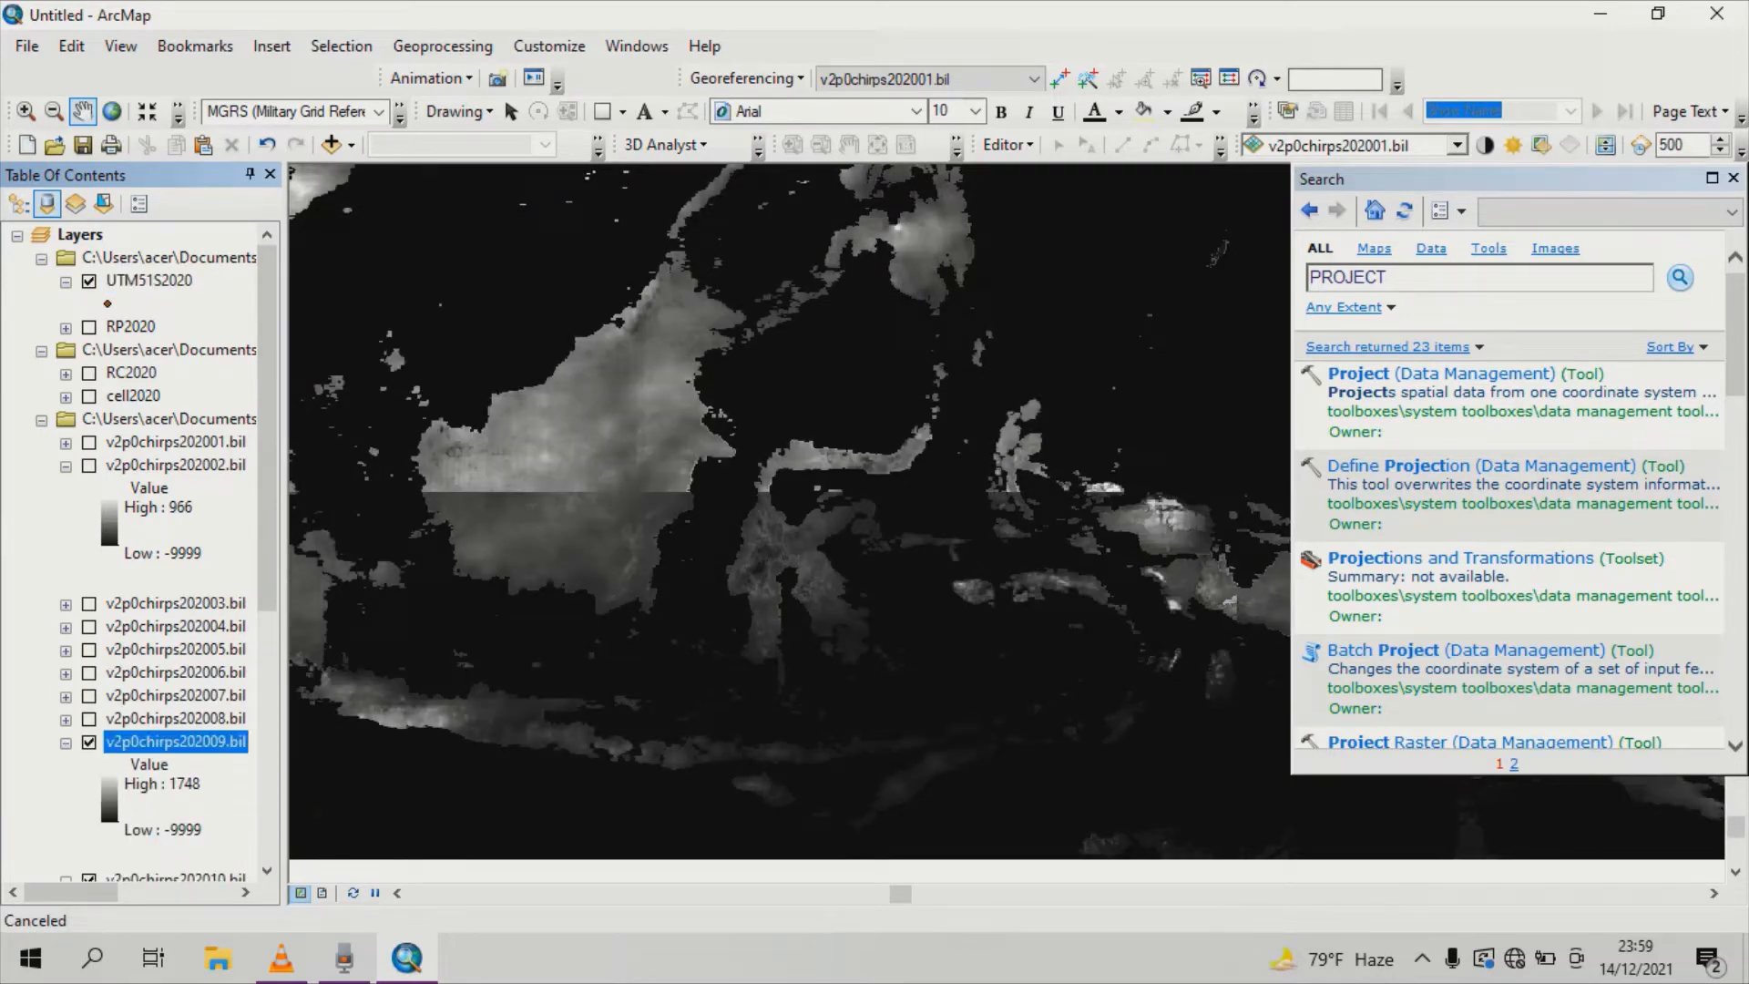
{"action": "left_click", "coordinate": [66, 741]}
{"action": "left_click", "coordinate": [89, 740]}
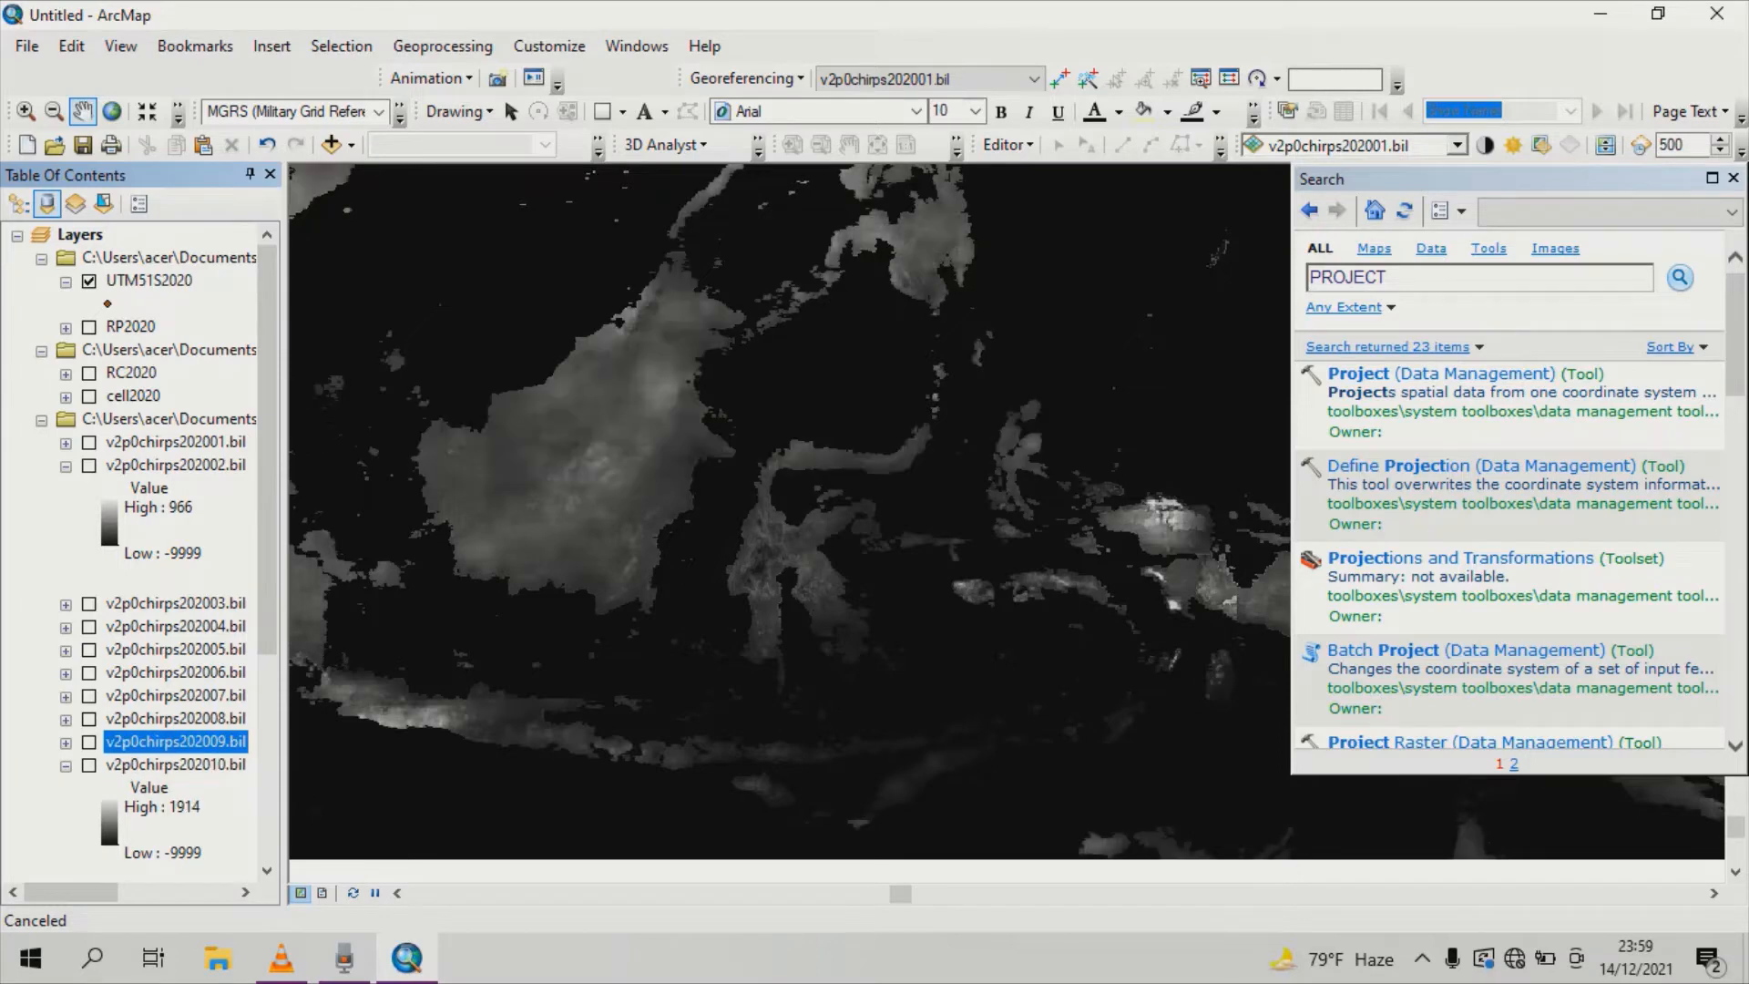
{"action": "left_click", "coordinate": [66, 765]}
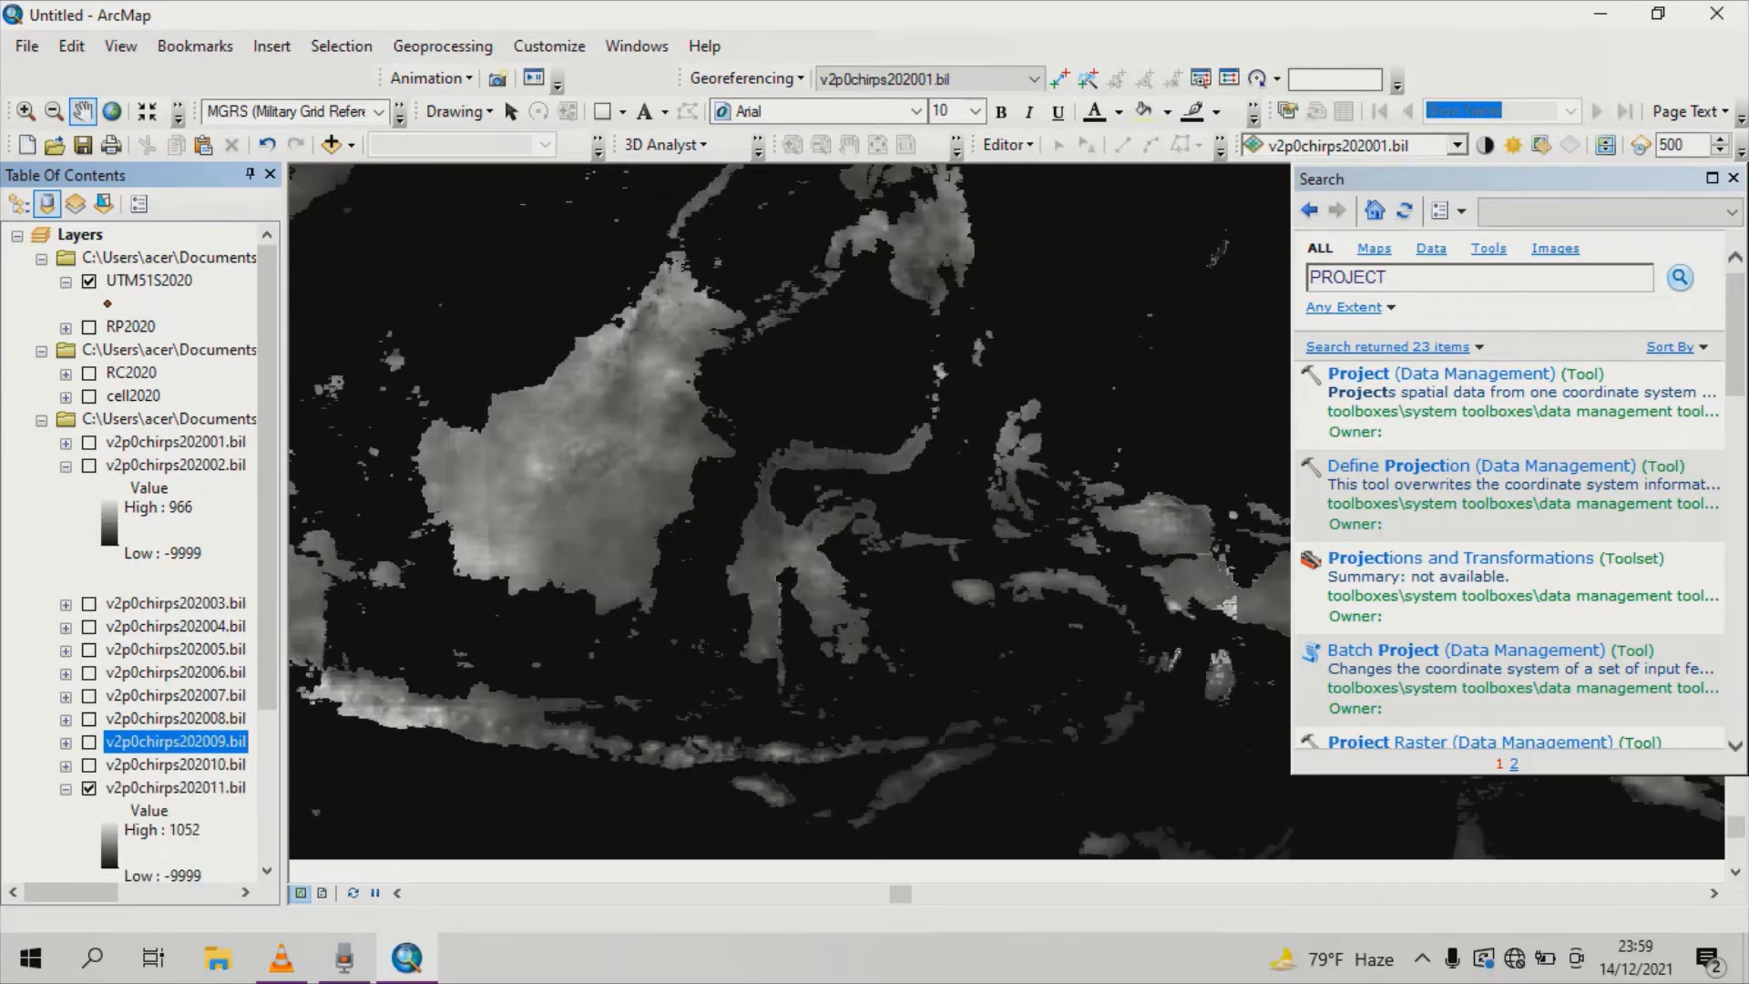
{"action": "left_click", "coordinate": [89, 787]}
{"action": "left_click", "coordinate": [66, 787]}
{"action": "left_click", "coordinate": [89, 809]}
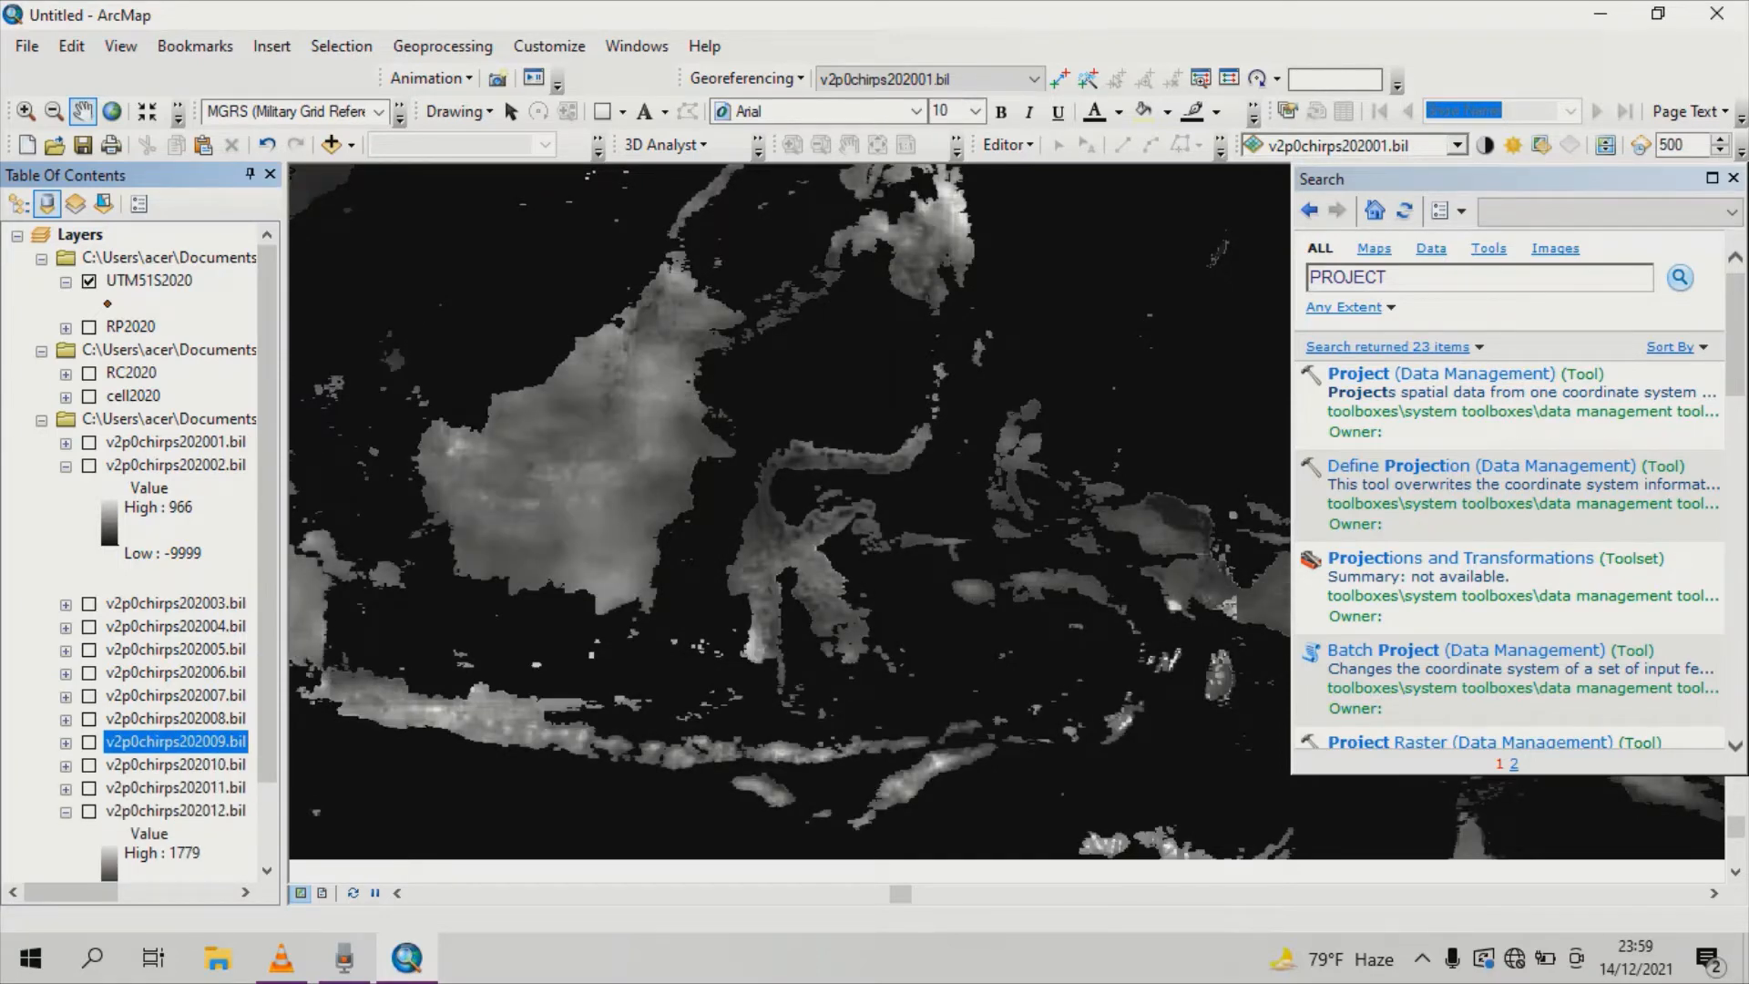
{"action": "left_click", "coordinate": [66, 810]}
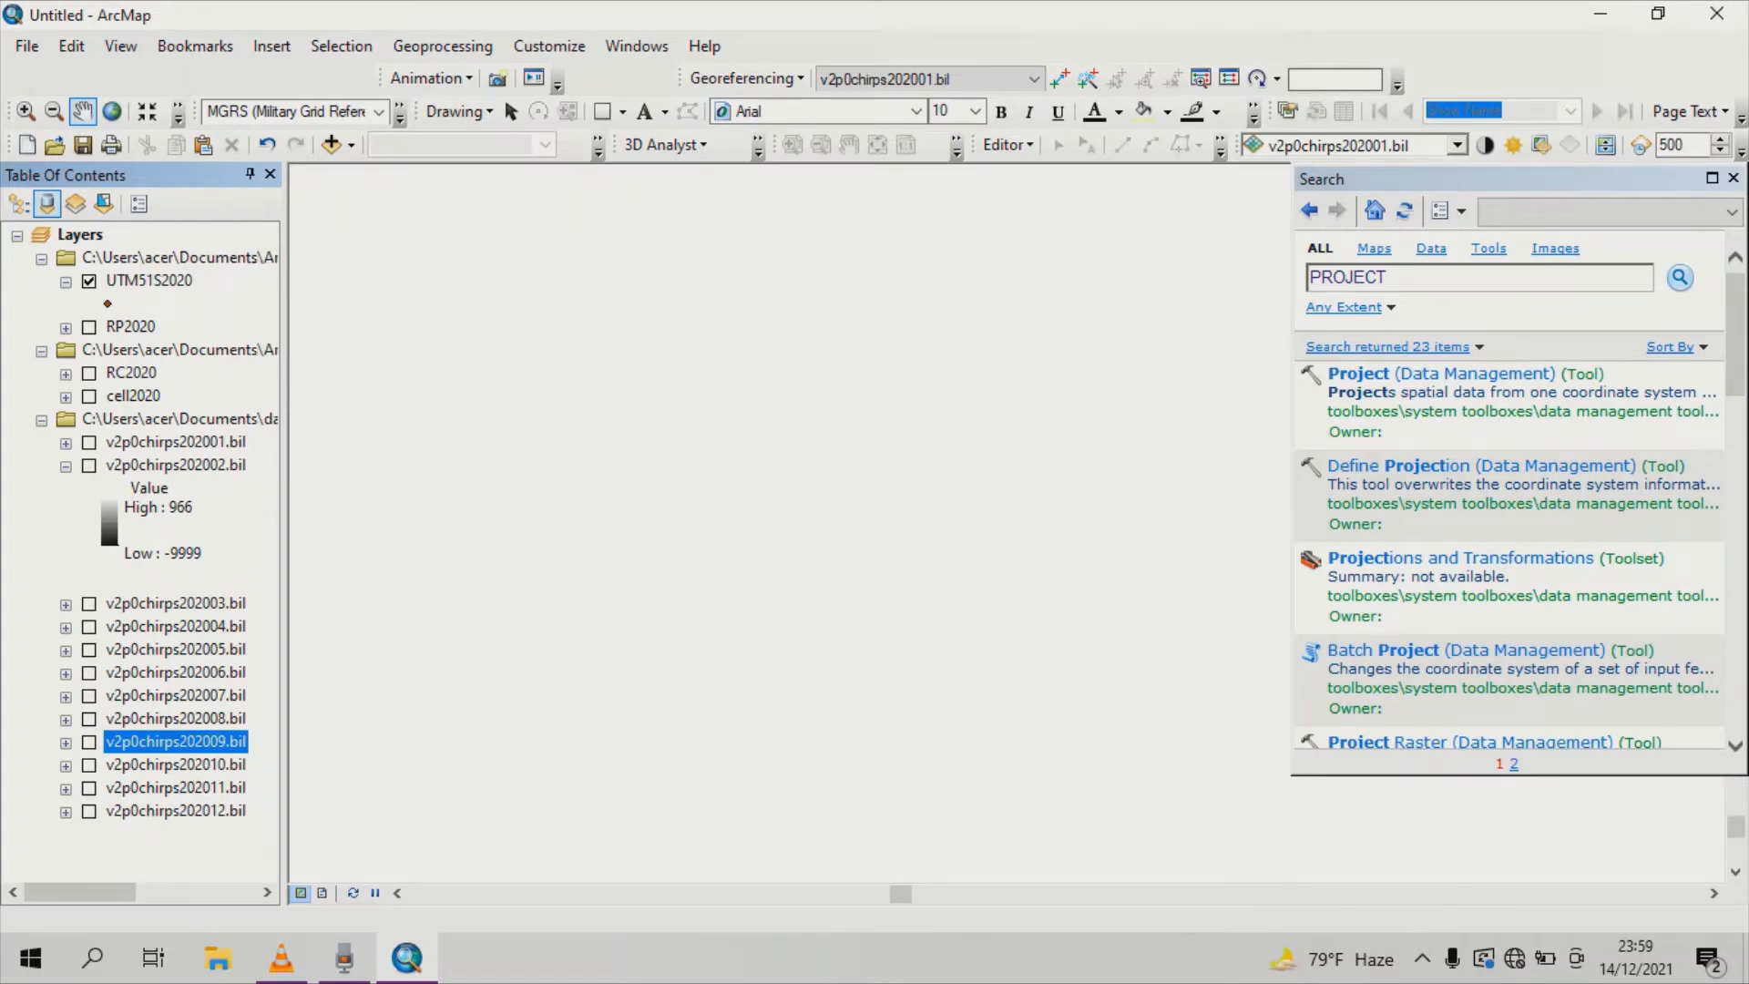
{"action": "left_click", "coordinate": [65, 464]}
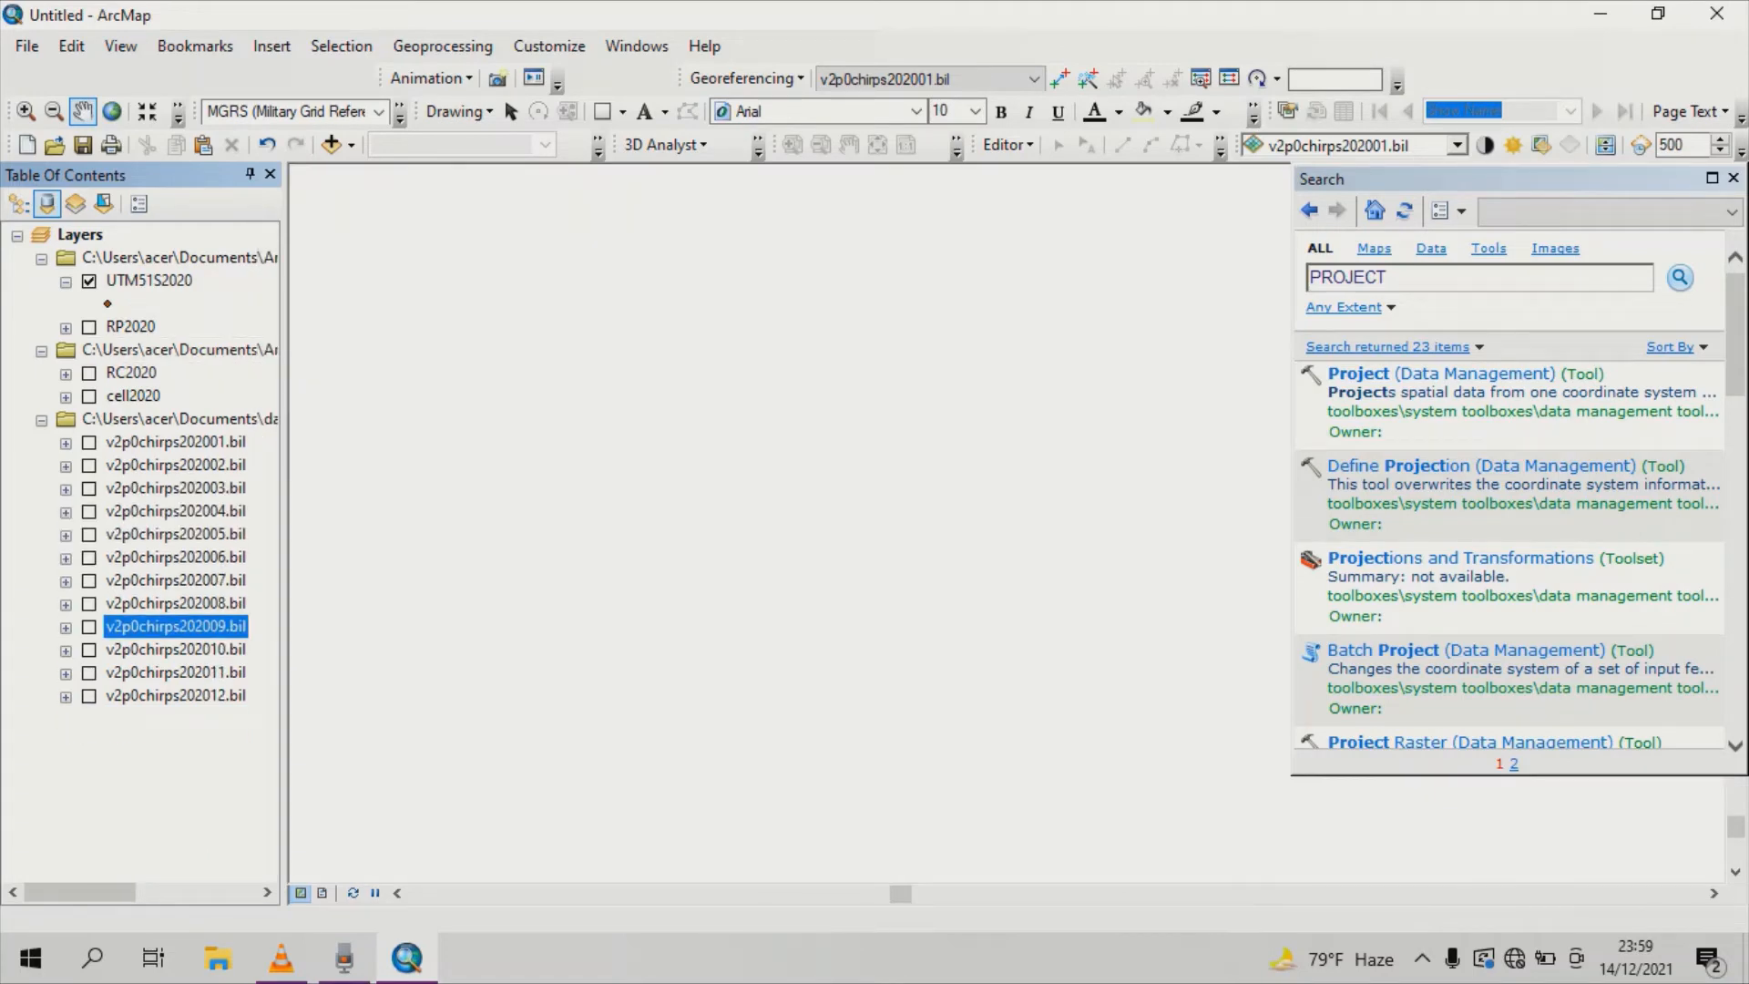
Zoom the map to the extent of the UTM51S2020 layer.
{"action": "left_click", "coordinate": [175, 558]}
{"action": "left_click", "coordinate": [175, 442]}
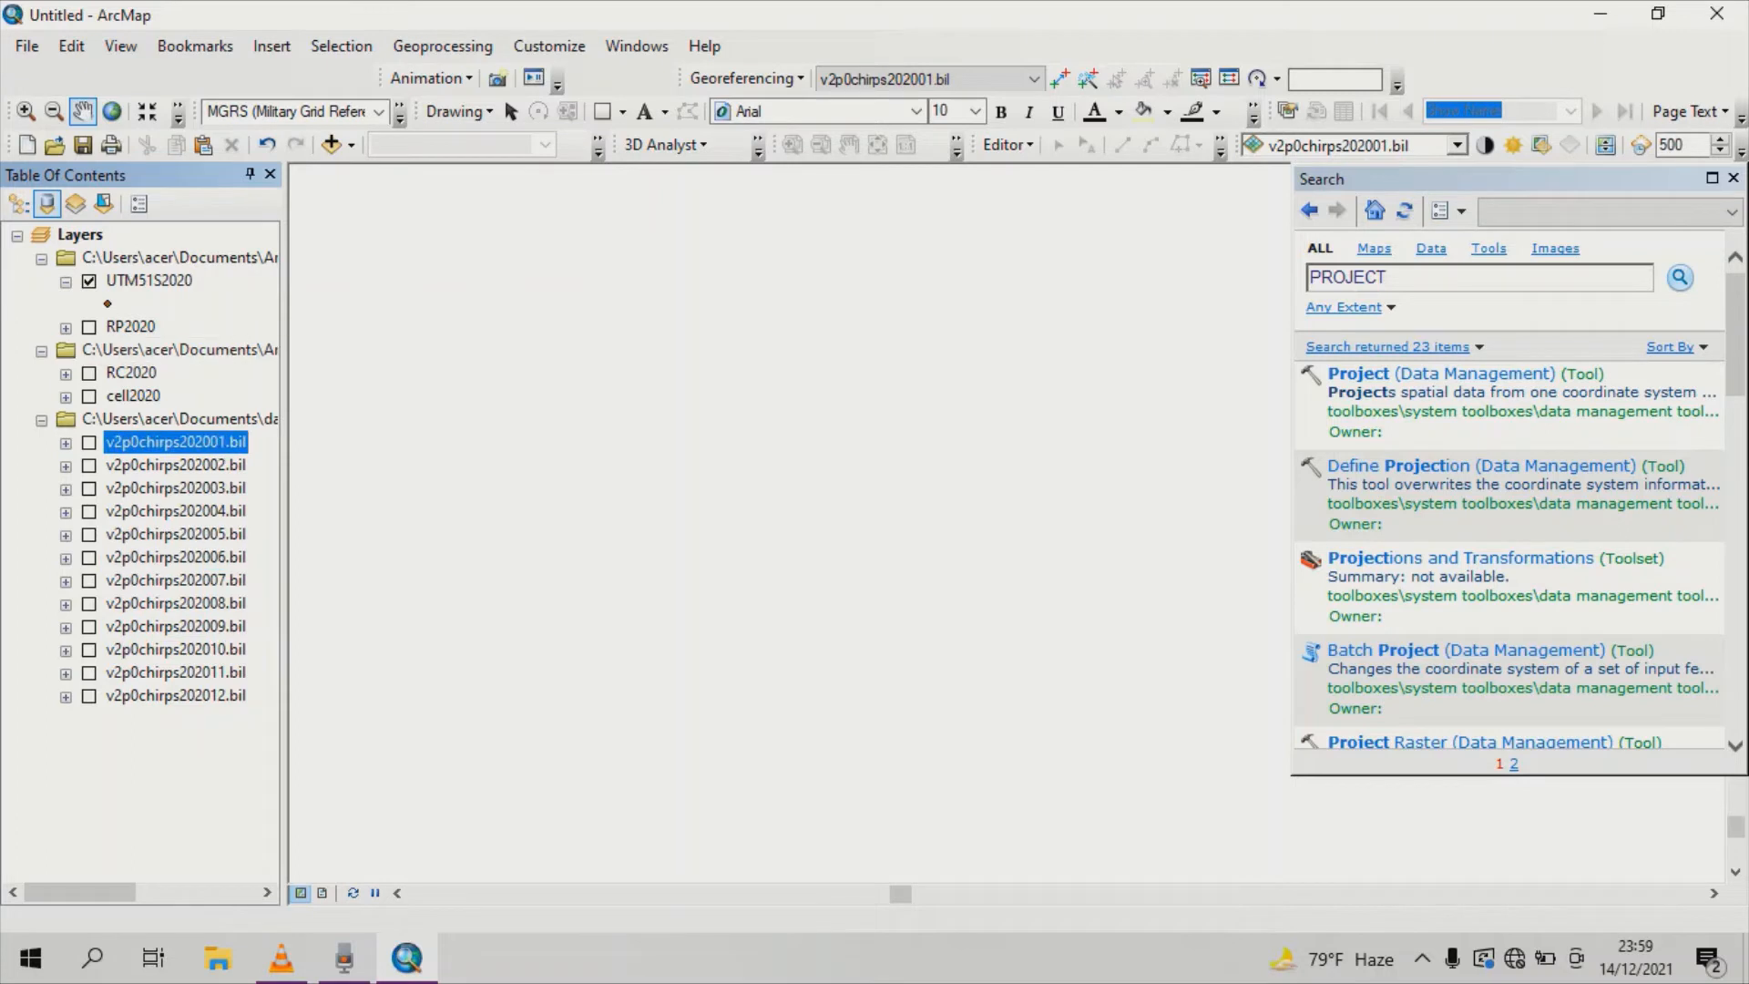
{"action": "left_click", "coordinate": [150, 280]}
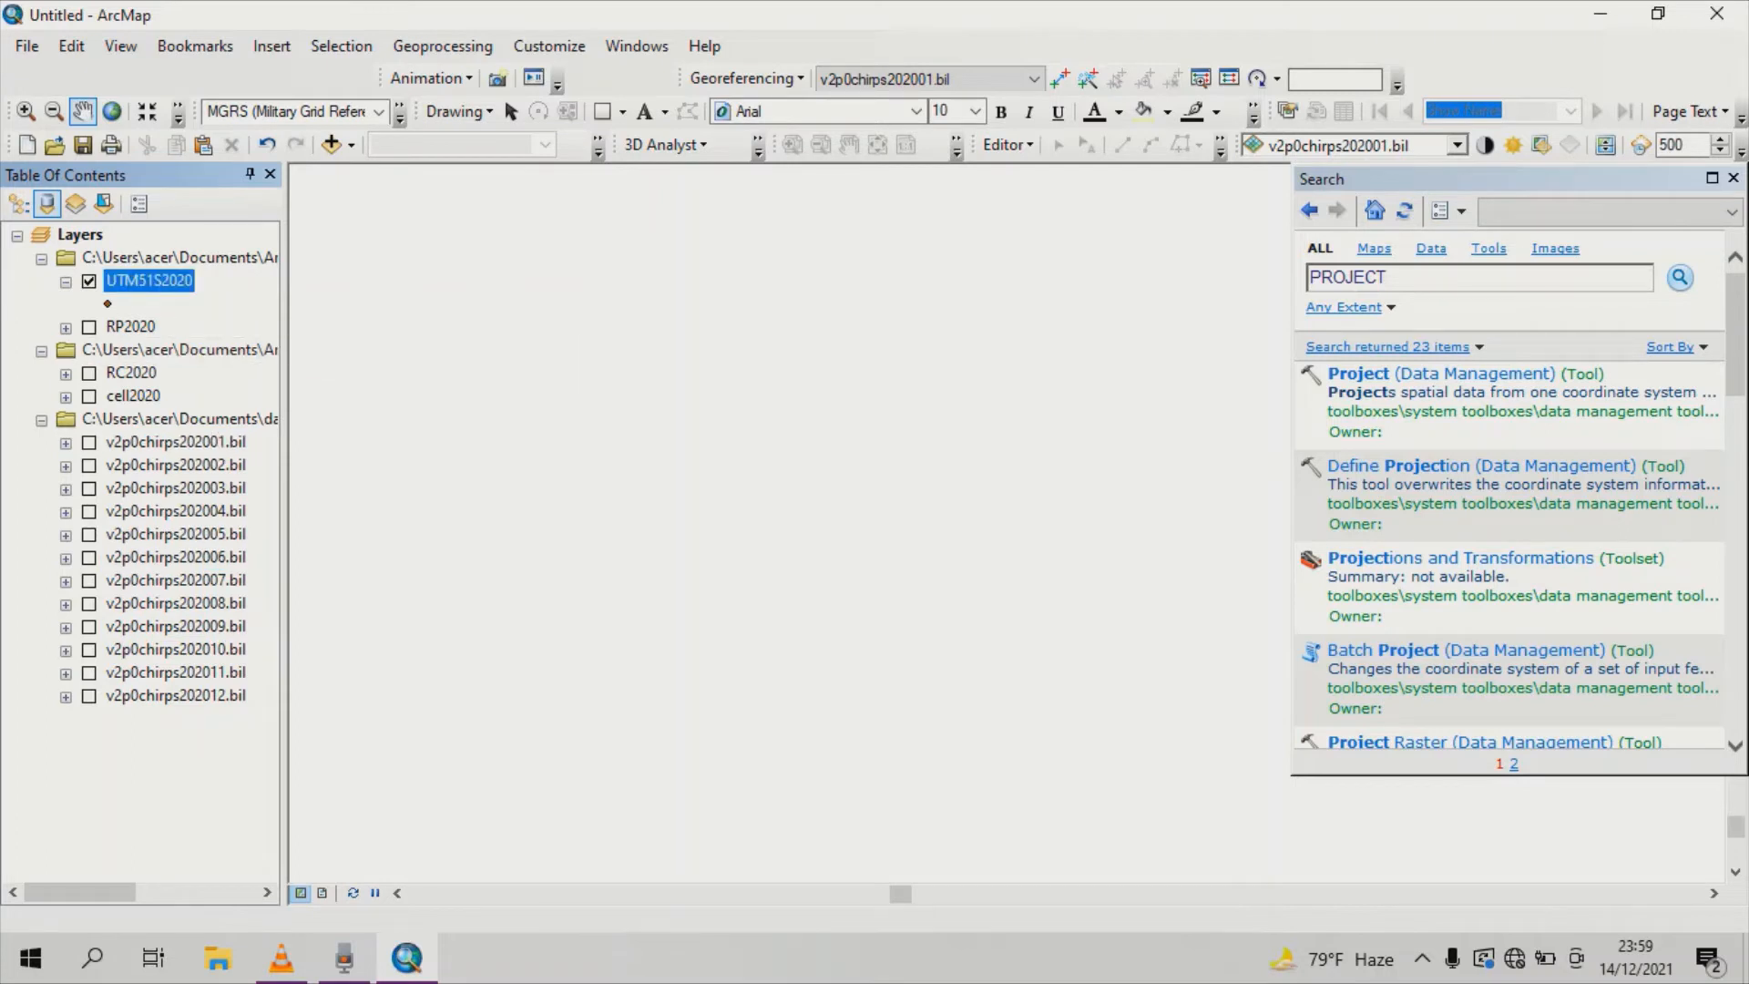
{"action": "right_click", "coordinate": [149, 281]}
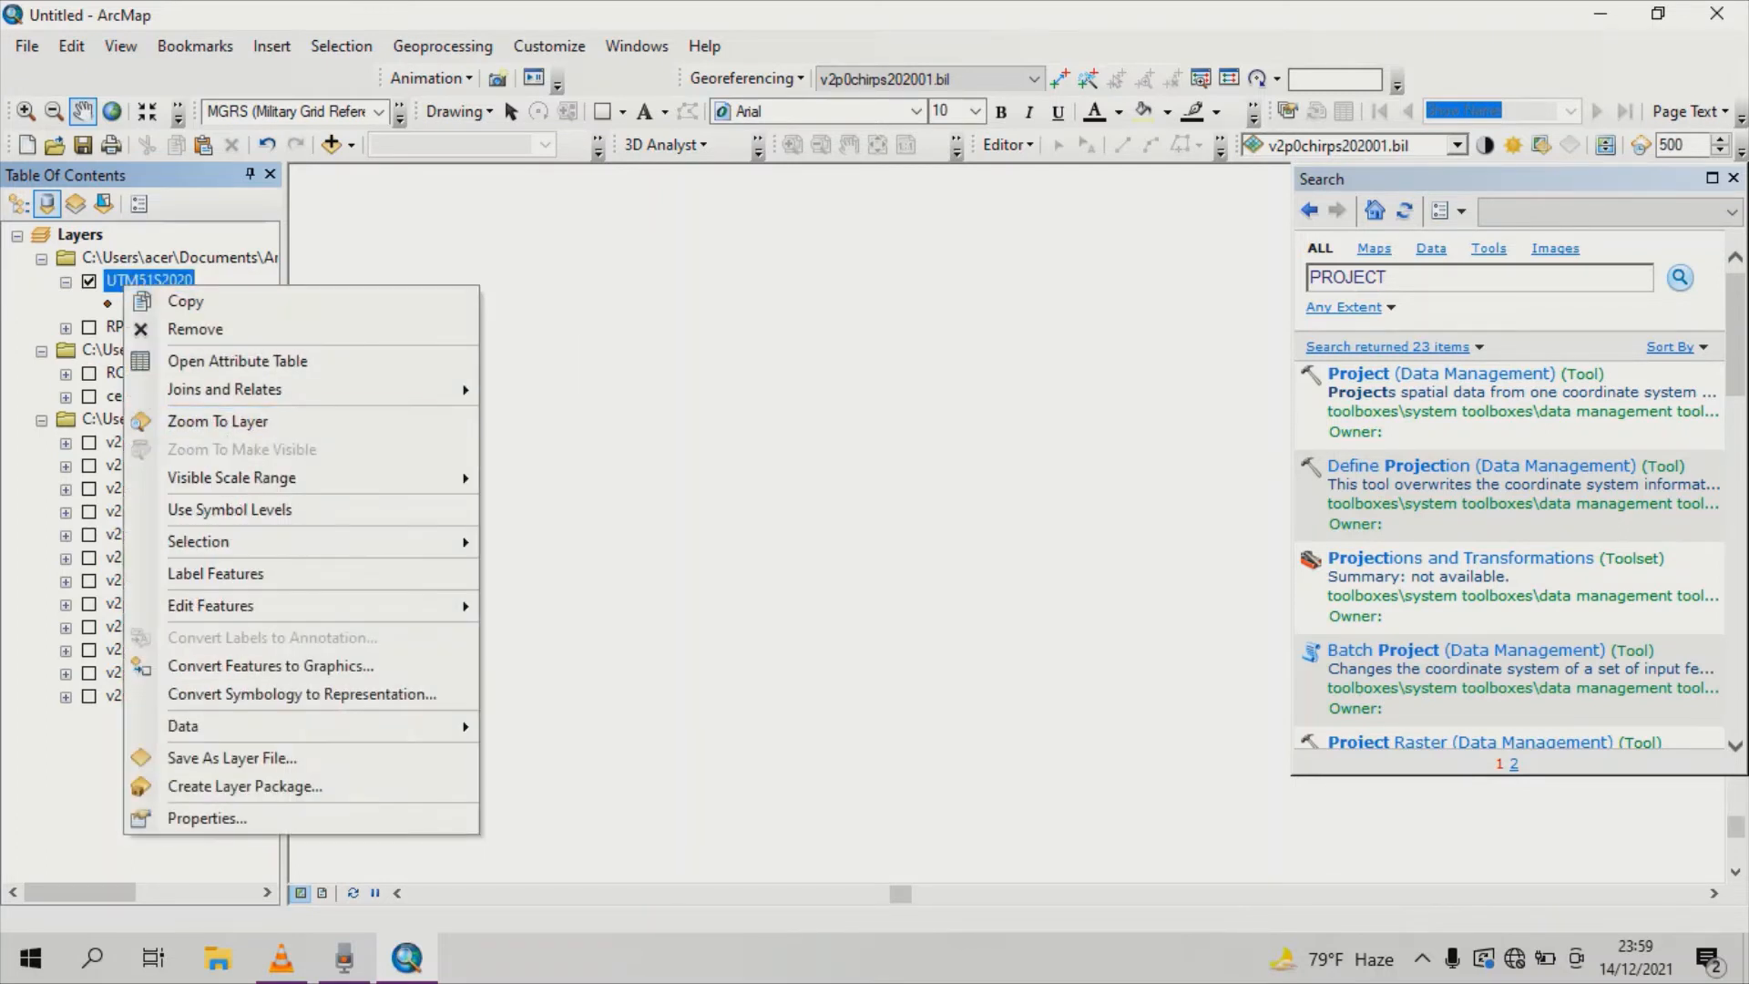
{"action": "left_click", "coordinate": [227, 422]}
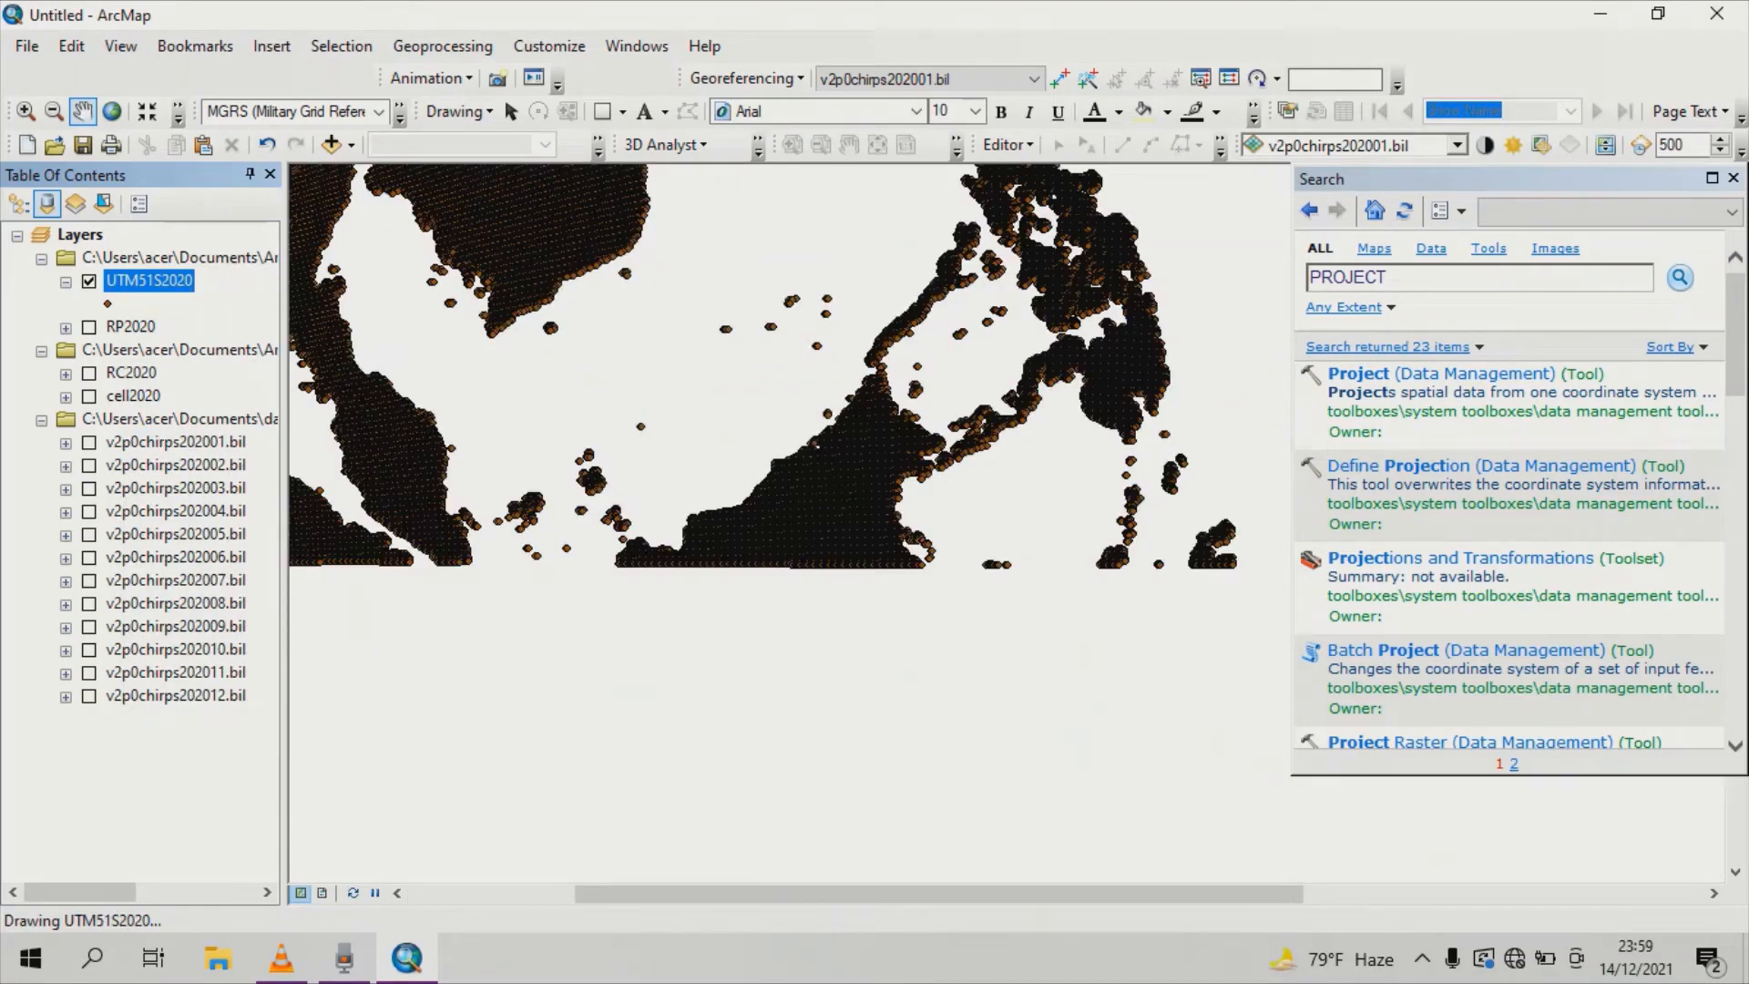
Set the coordinate system of the Layers data frame to WGS 1984 UTM Zone 51S.
{"action": "left_click", "coordinate": [80, 235]}
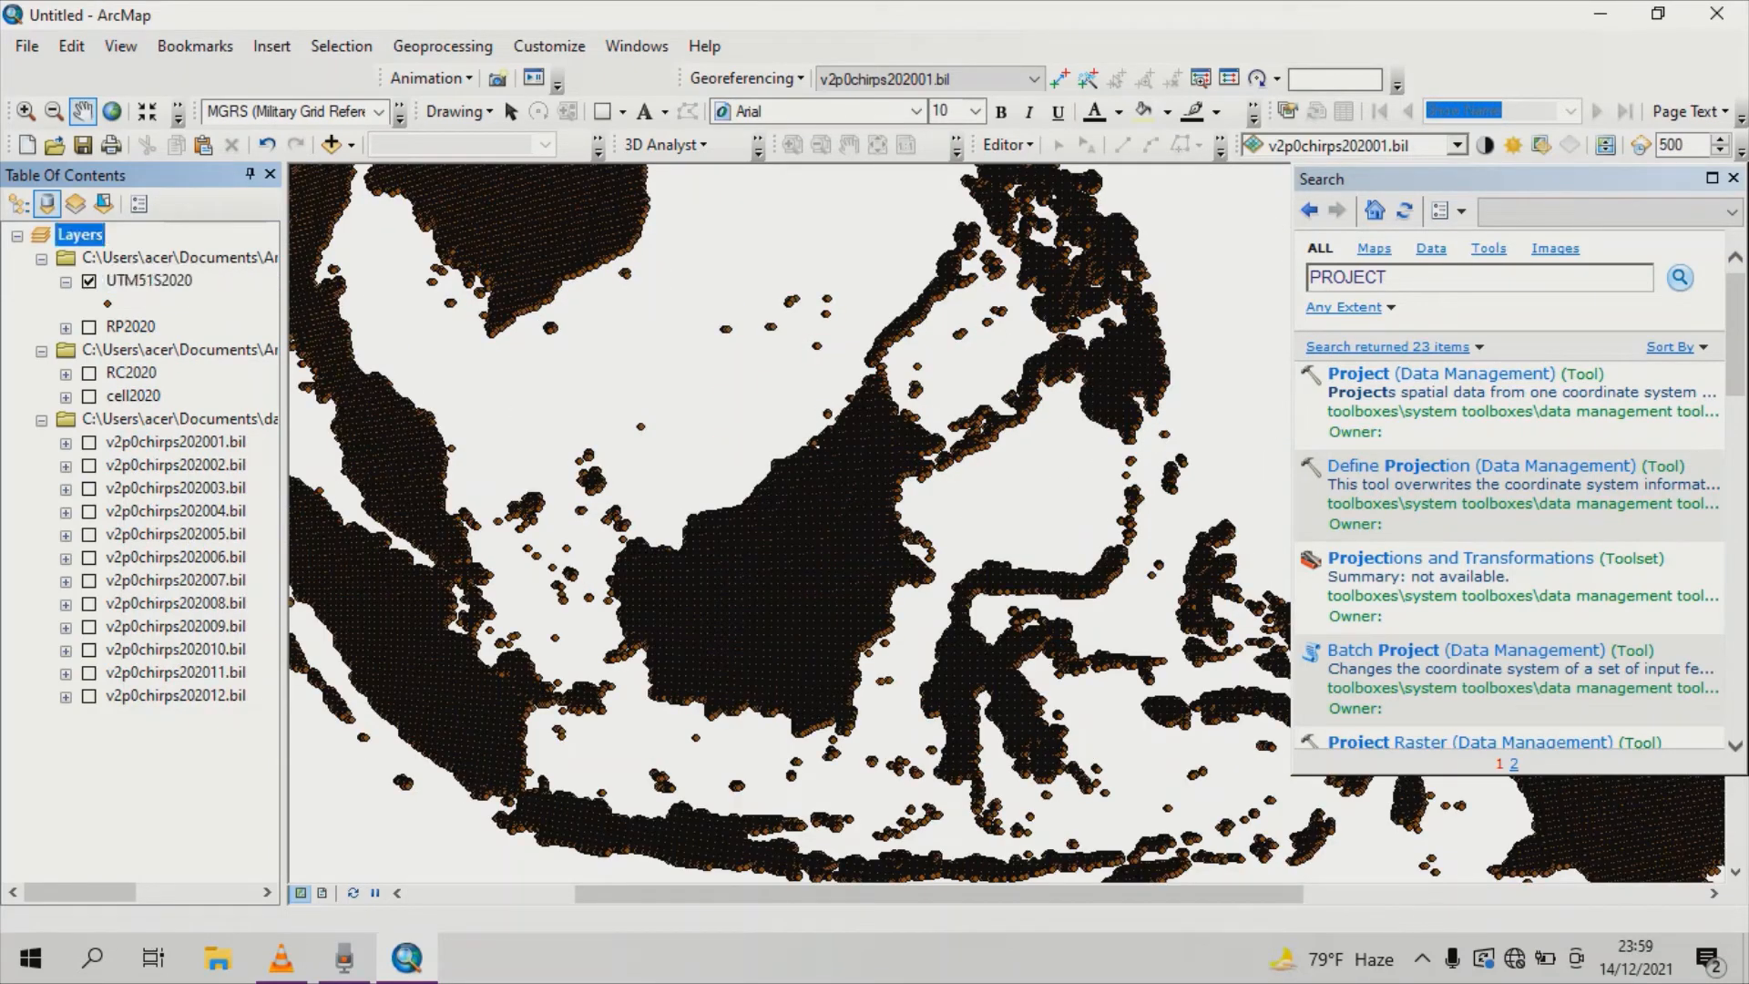
{"action": "right_click", "coordinate": [86, 235]}
{"action": "left_click", "coordinate": [150, 790]}
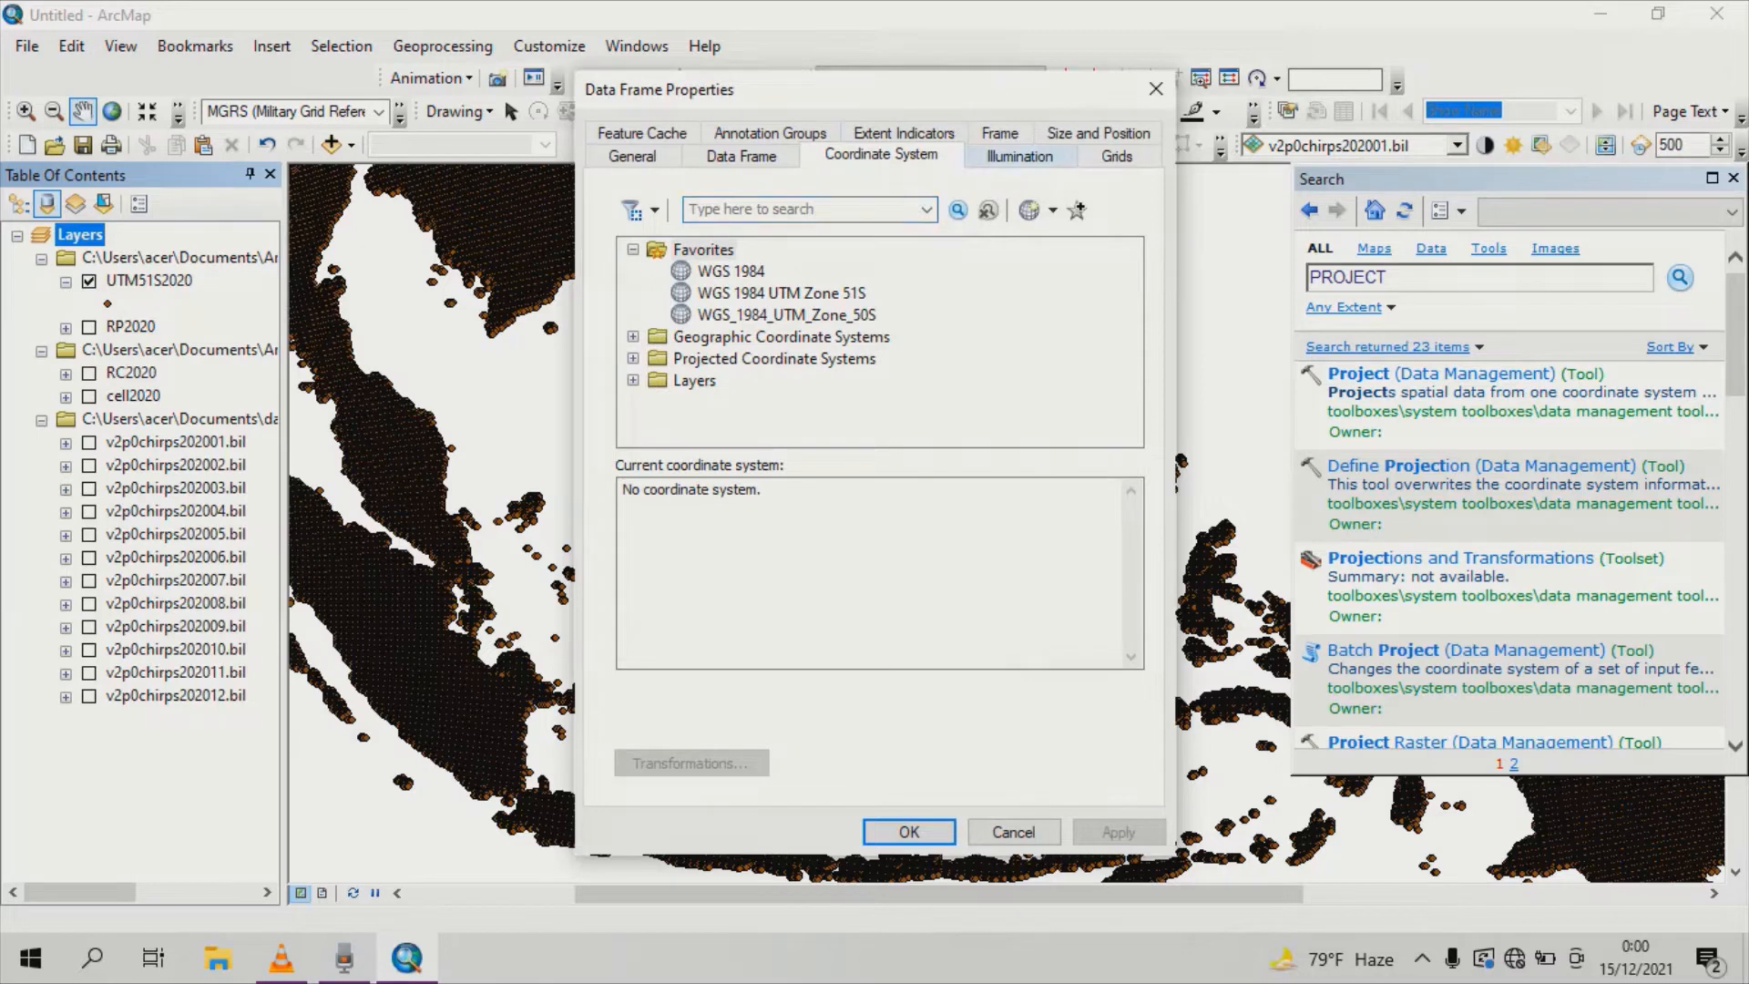
{"action": "left_click", "coordinate": [1019, 157]}
{"action": "left_click", "coordinate": [880, 156]}
{"action": "left_click", "coordinate": [782, 293]}
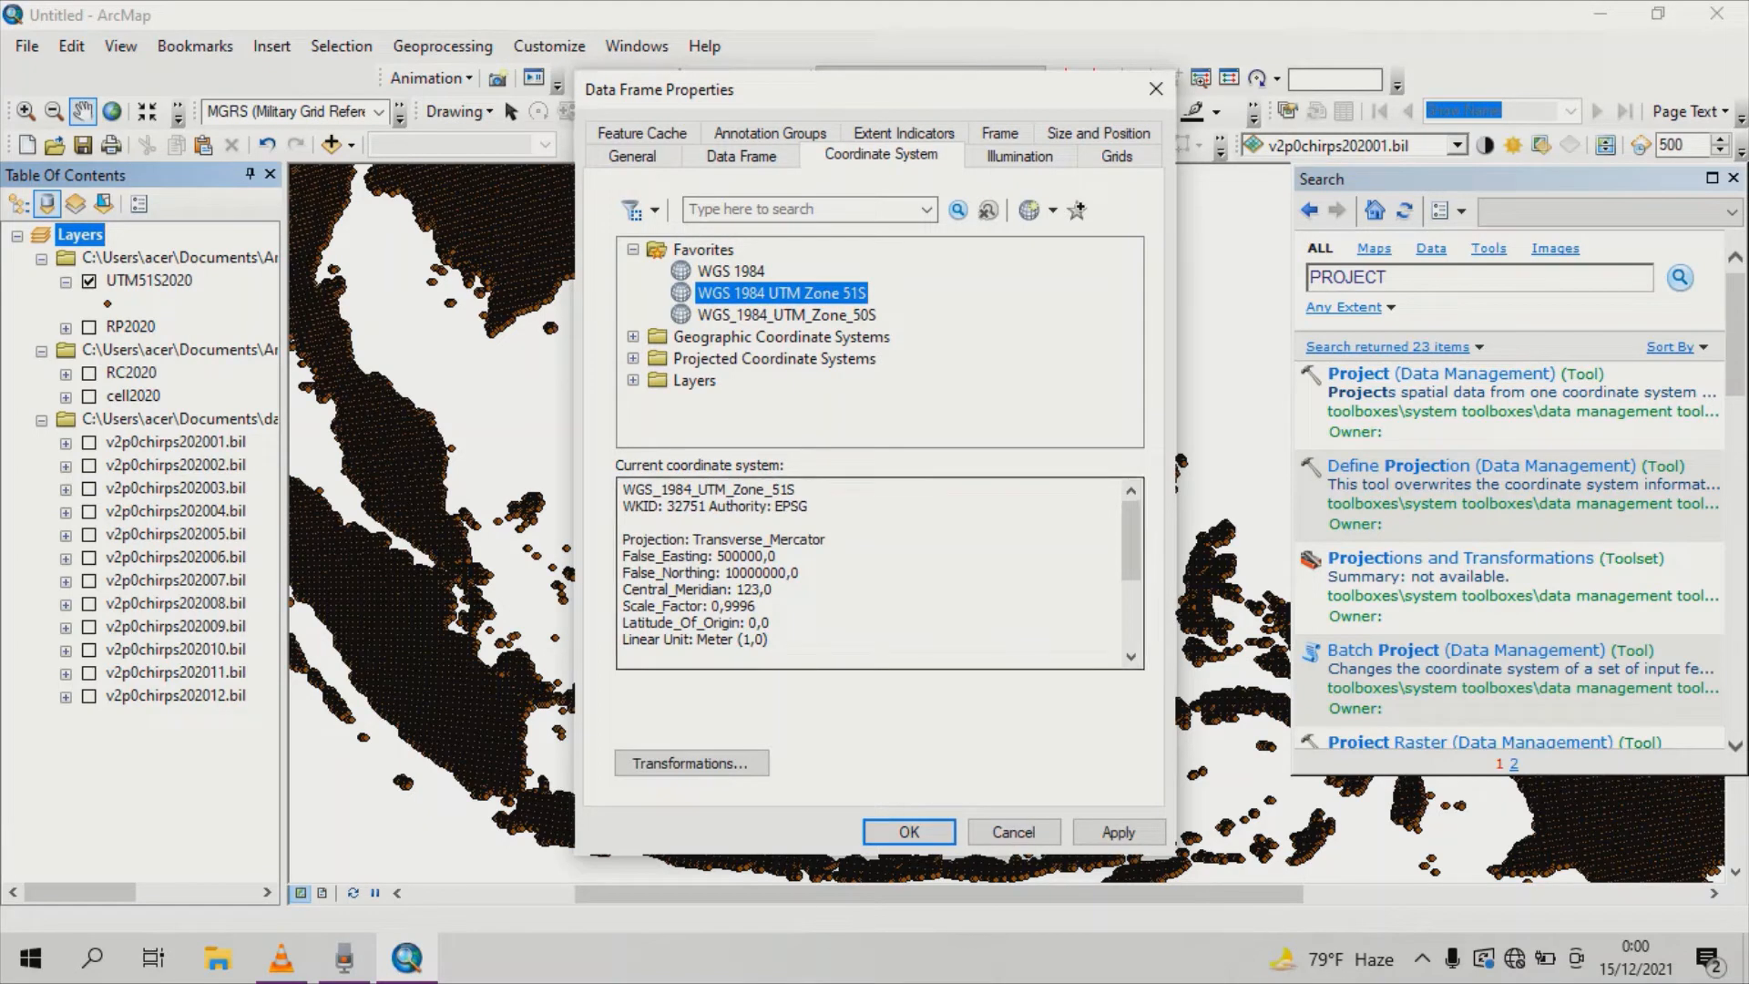
{"action": "left_click", "coordinate": [908, 832]}
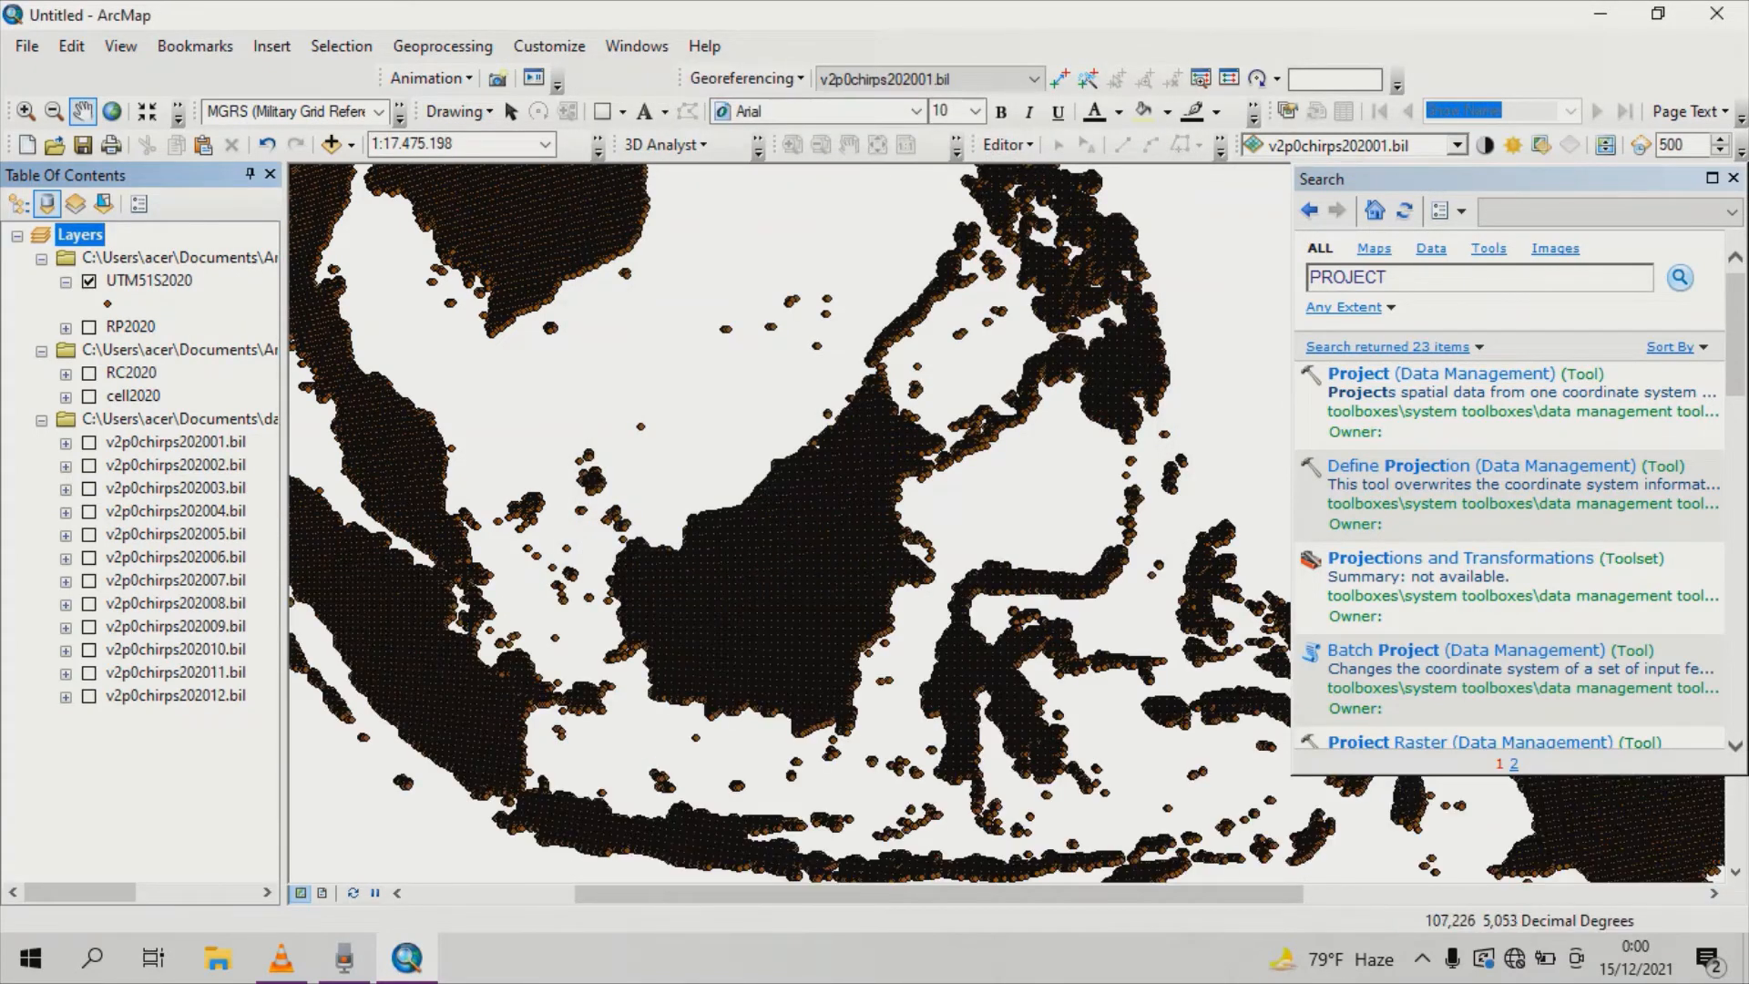
Add Batas_Desa_Sigi_Biromaru.shp to the map from the "peta administari sigi" folder inside Documents\ArcGIS\peta.
{"action": "left_click", "coordinate": [1402, 277]}
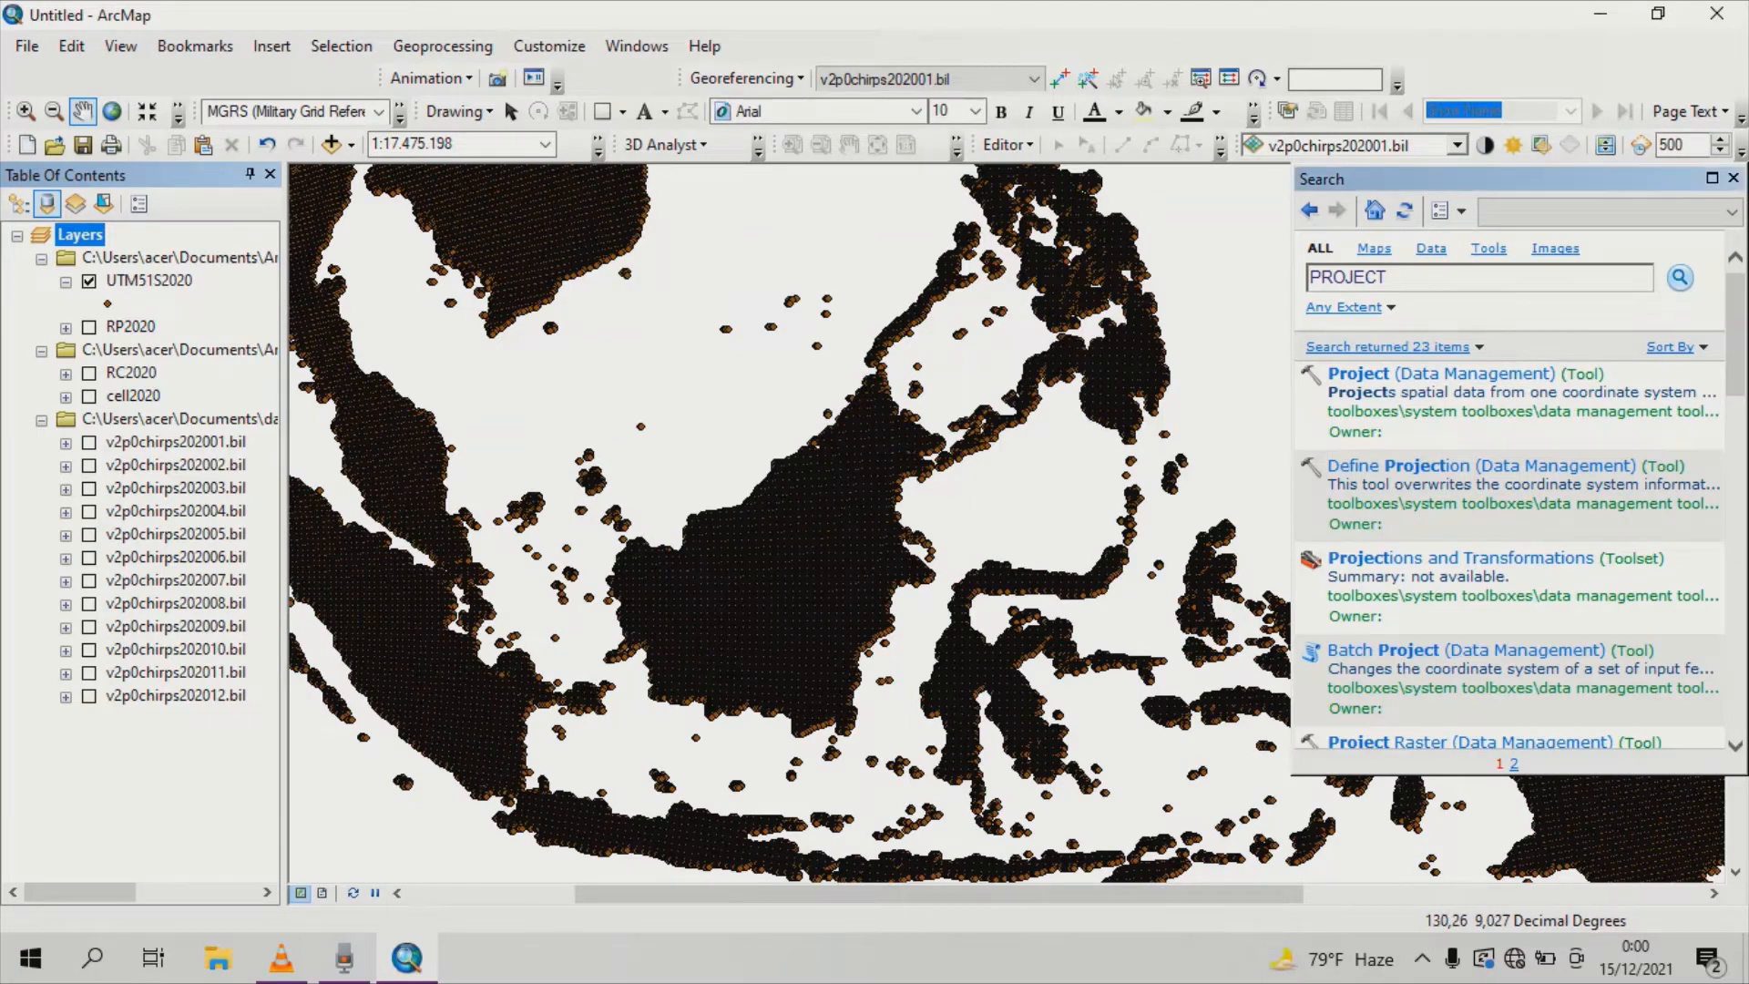
{"action": "left_click", "coordinate": [330, 144]}
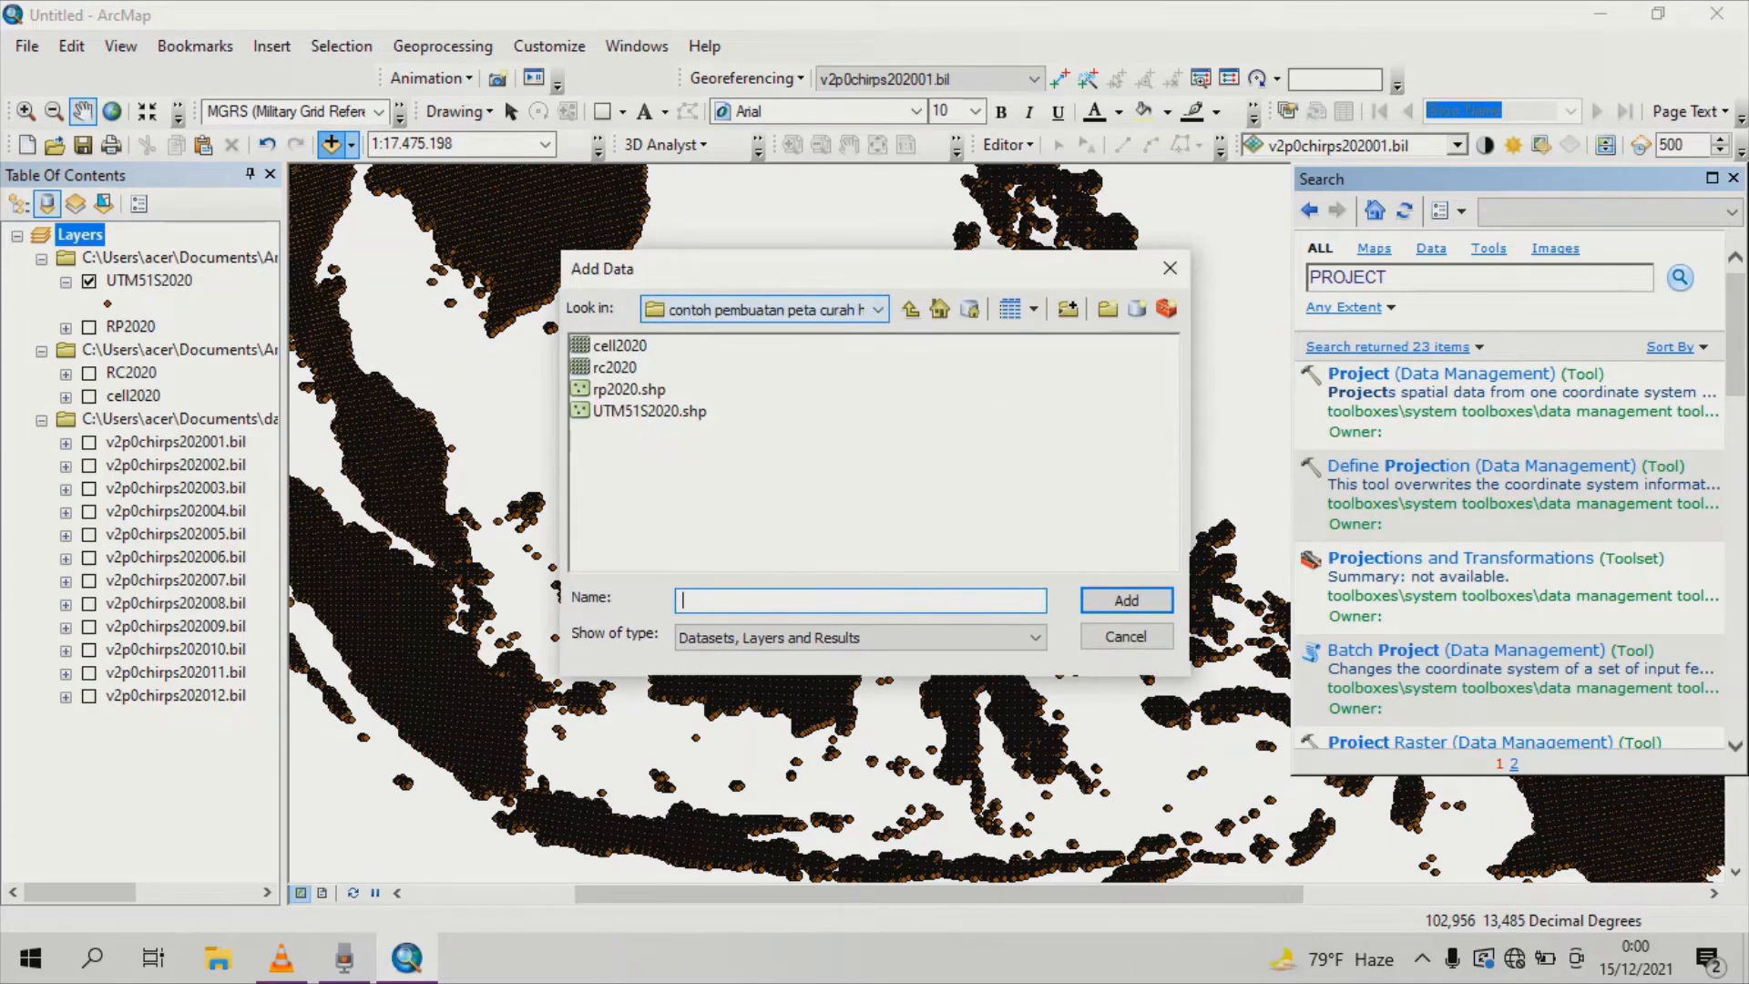
{"action": "left_click", "coordinate": [877, 310]}
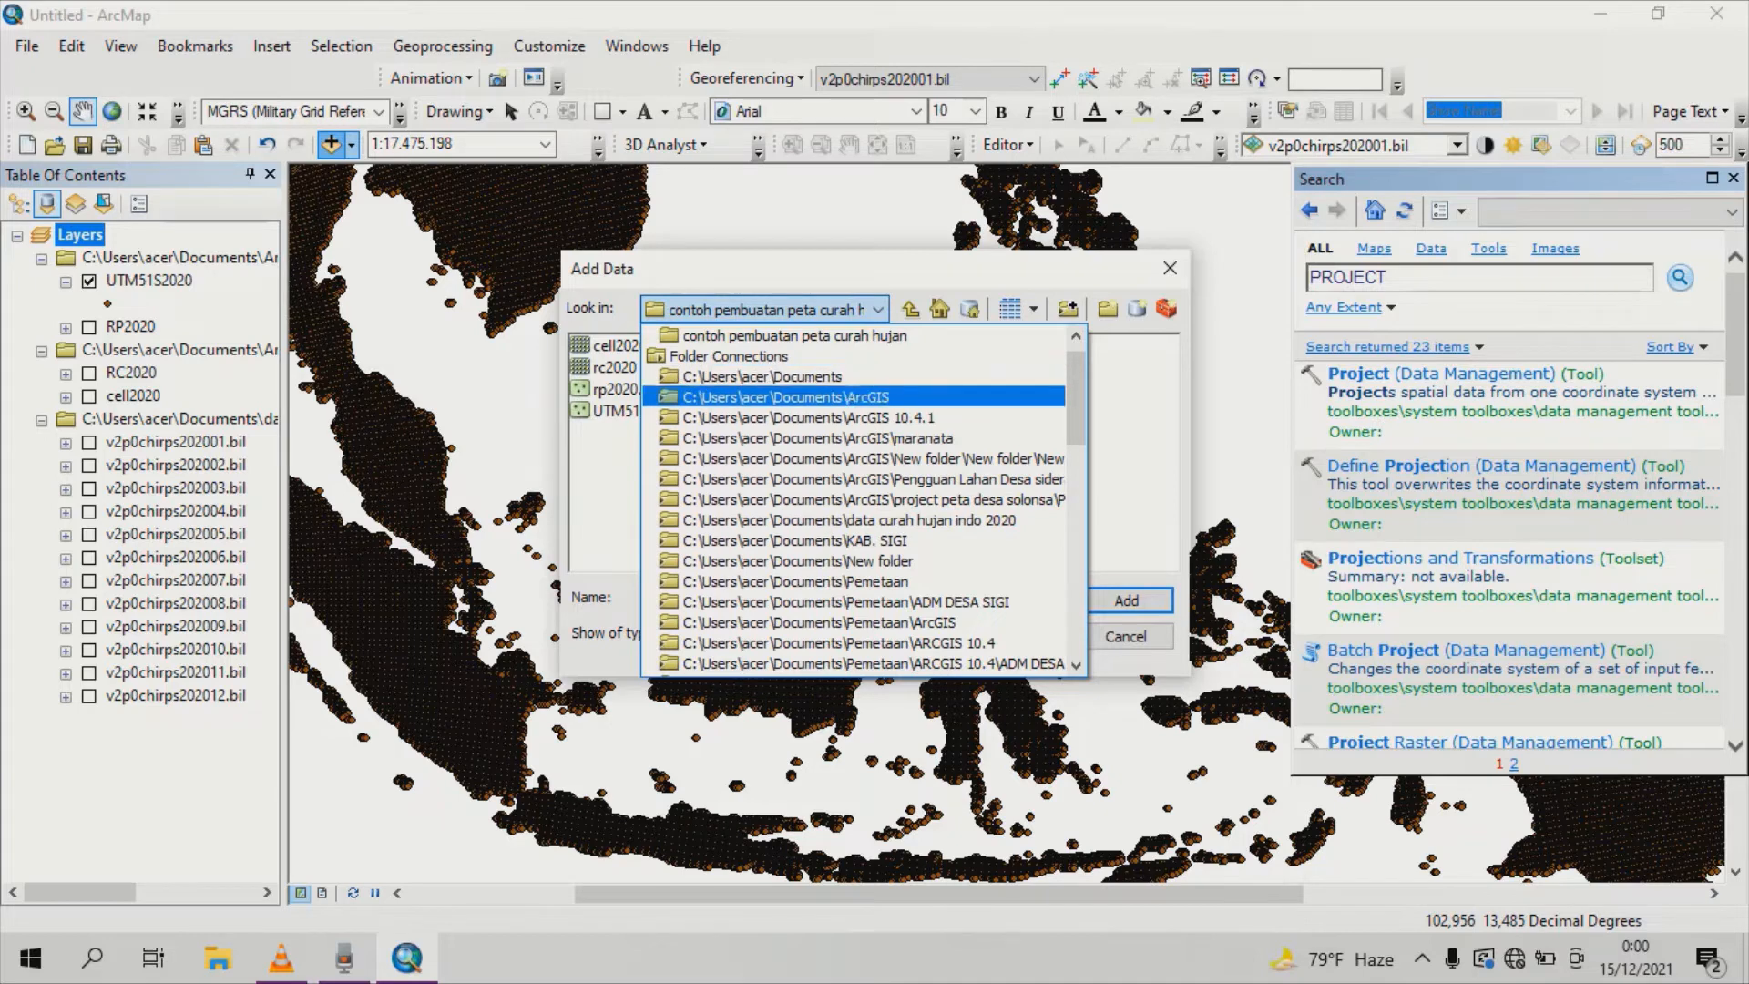
{"action": "left_click", "coordinate": [785, 397]}
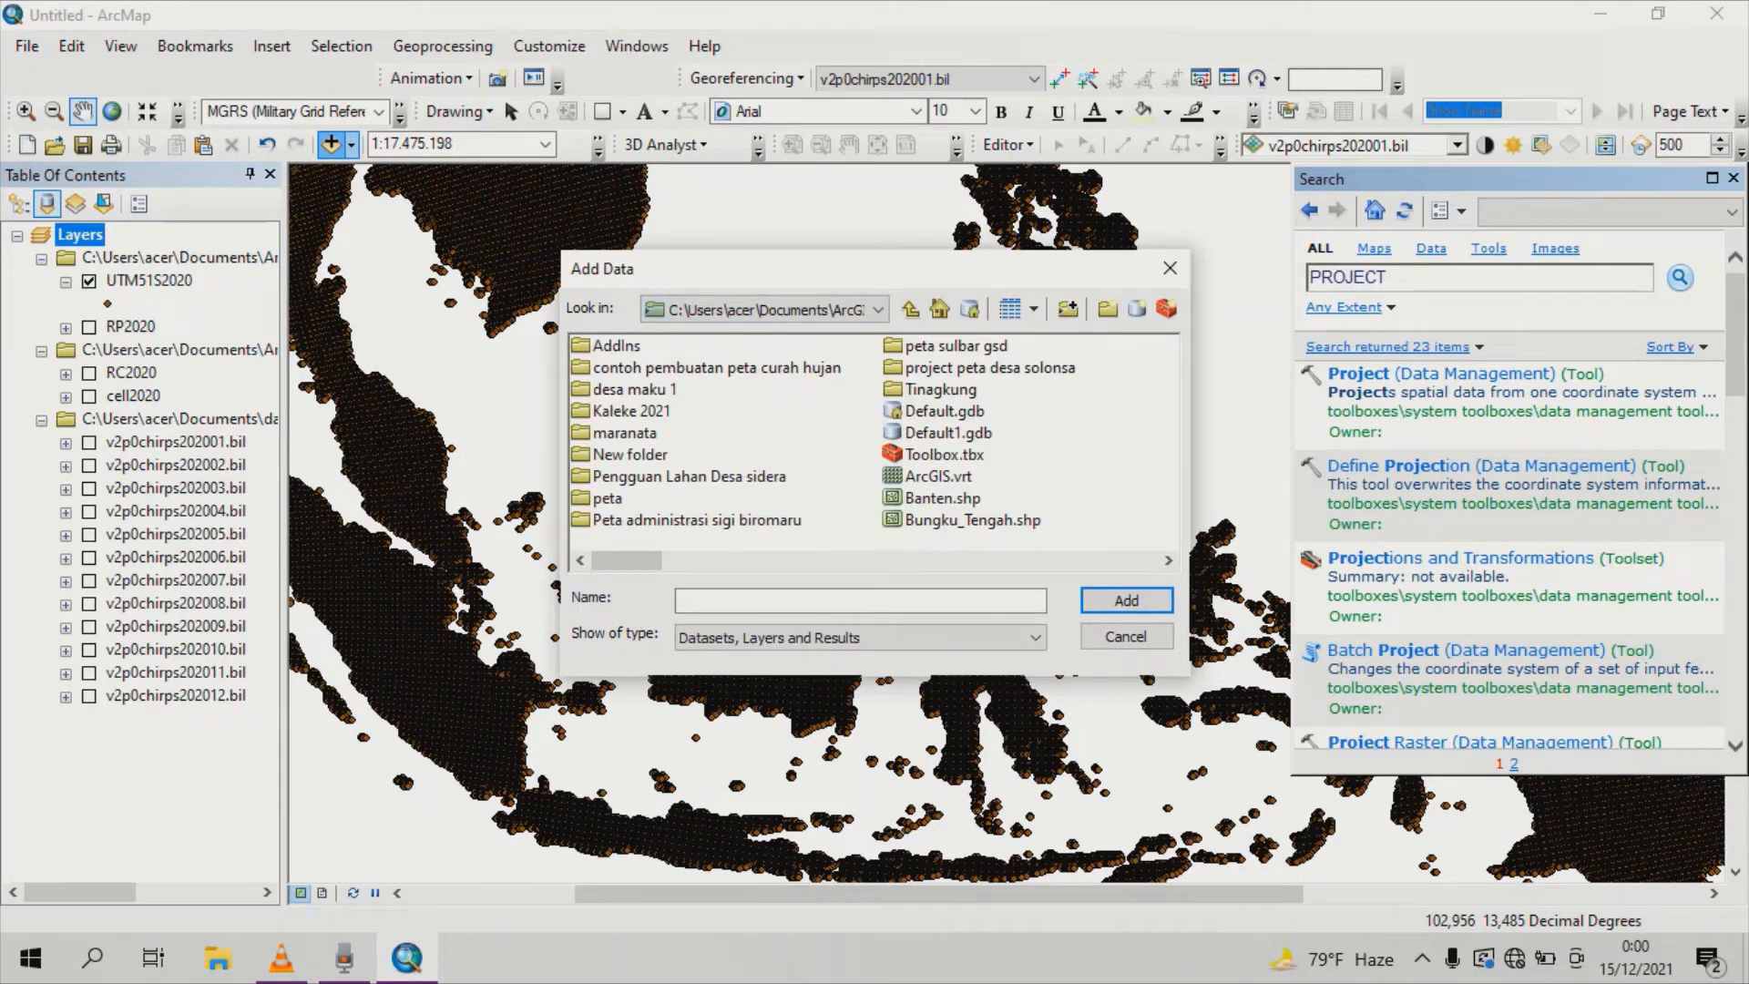
{"action": "double_click", "coordinate": [607, 497]}
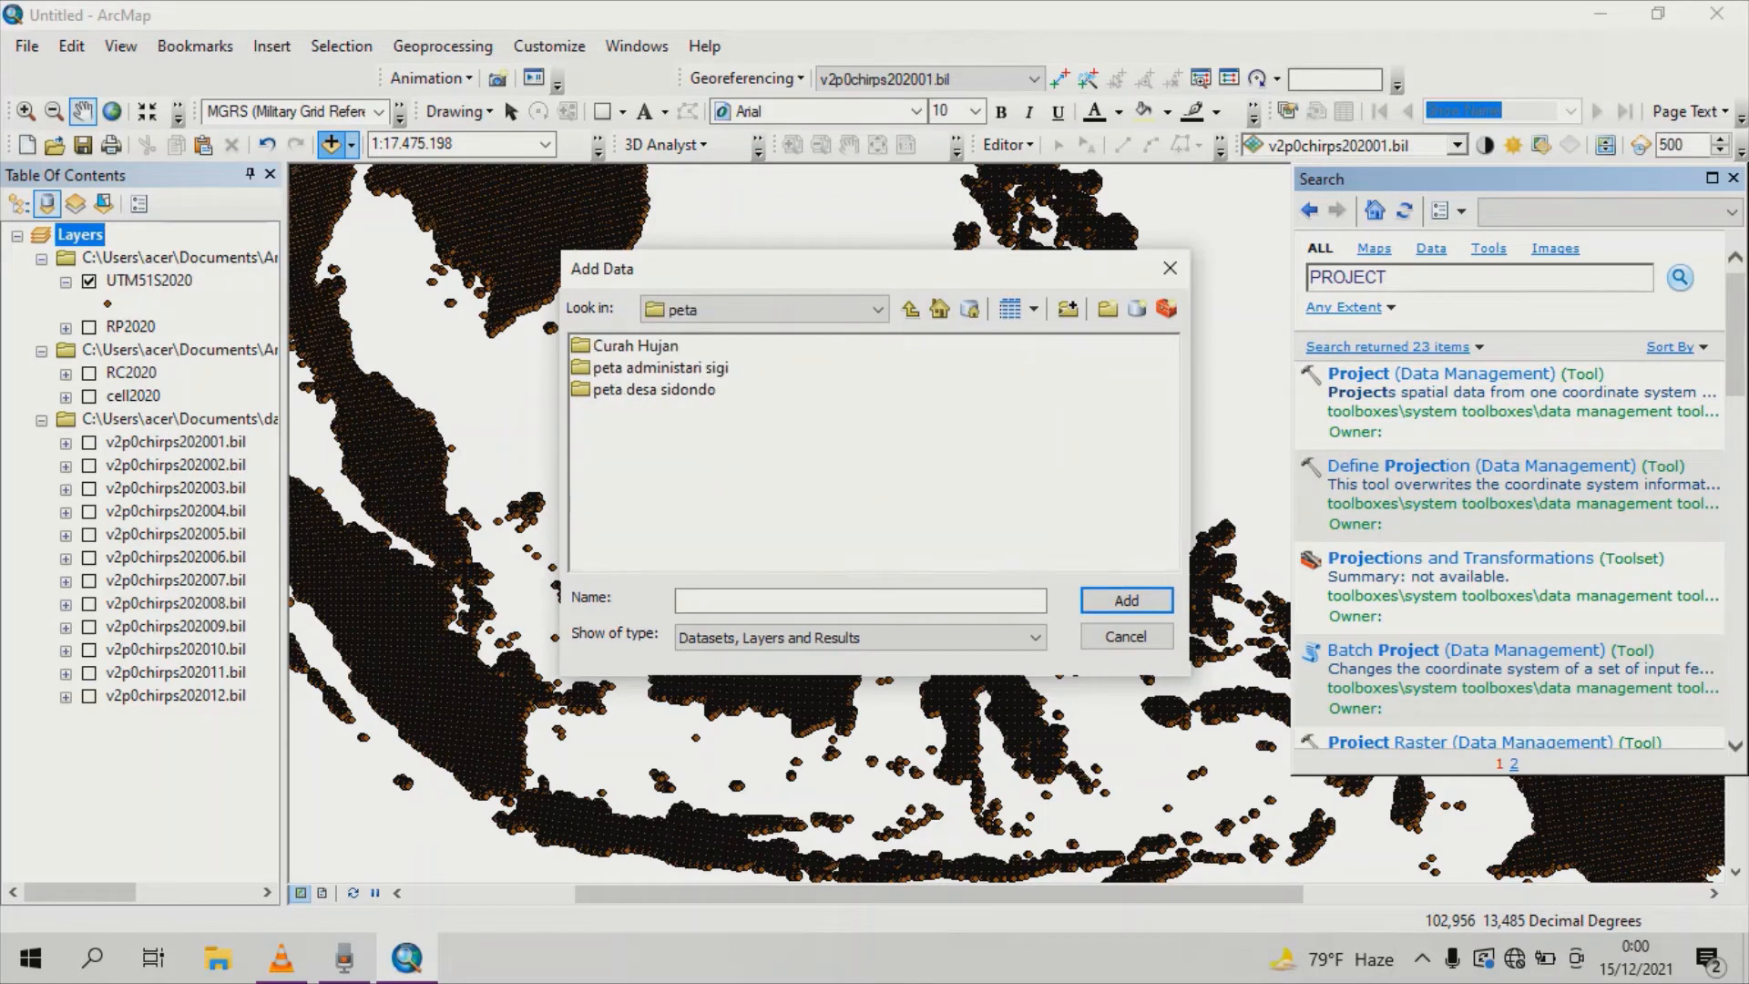
{"action": "double_click", "coordinate": [660, 367]}
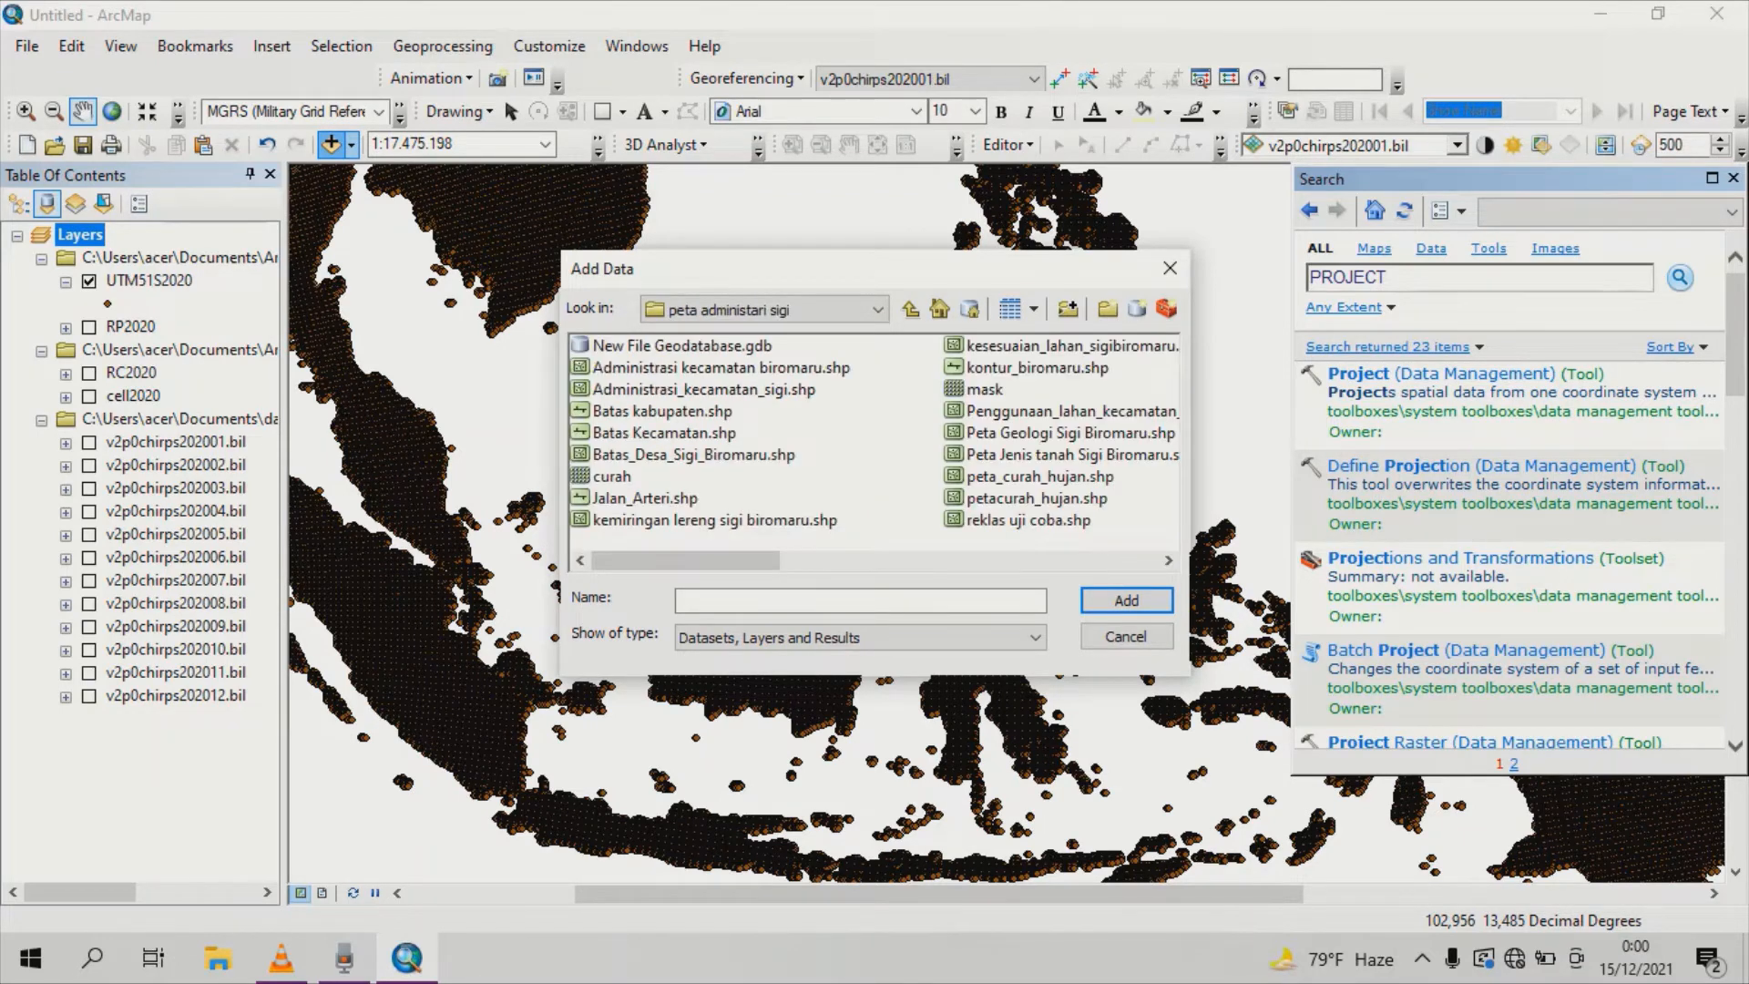
{"action": "left_click", "coordinate": [694, 454]}
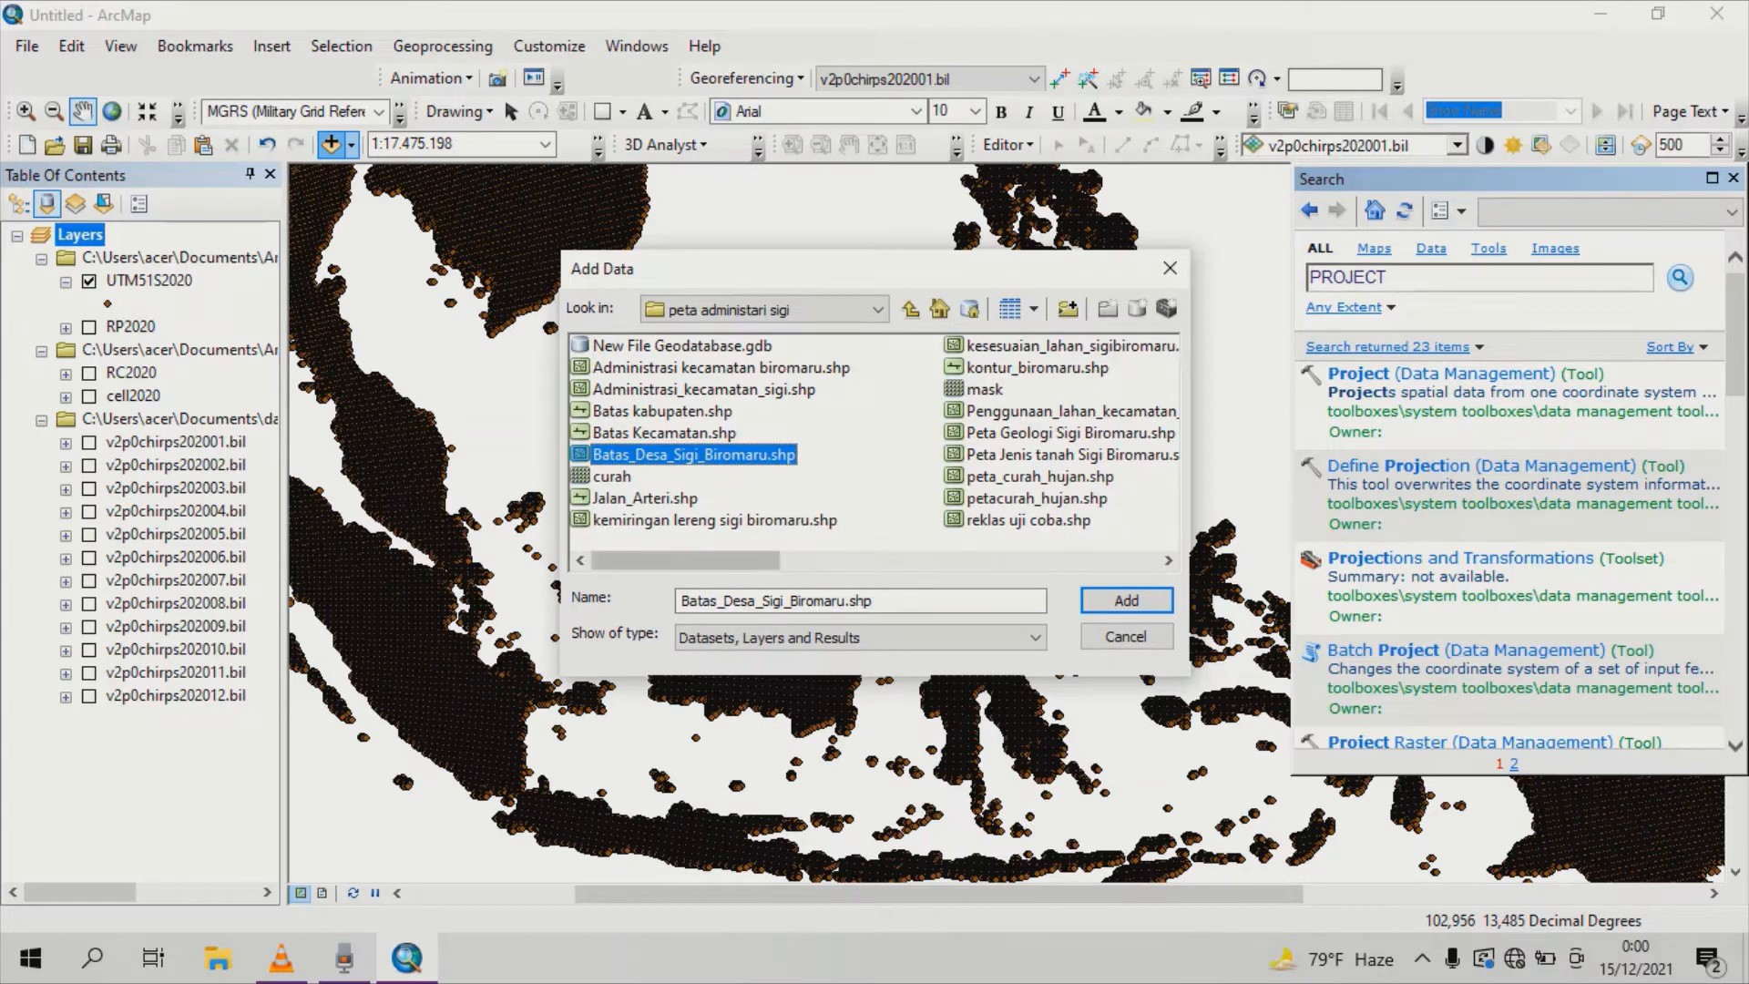
{"action": "left_click", "coordinate": [1126, 600]}
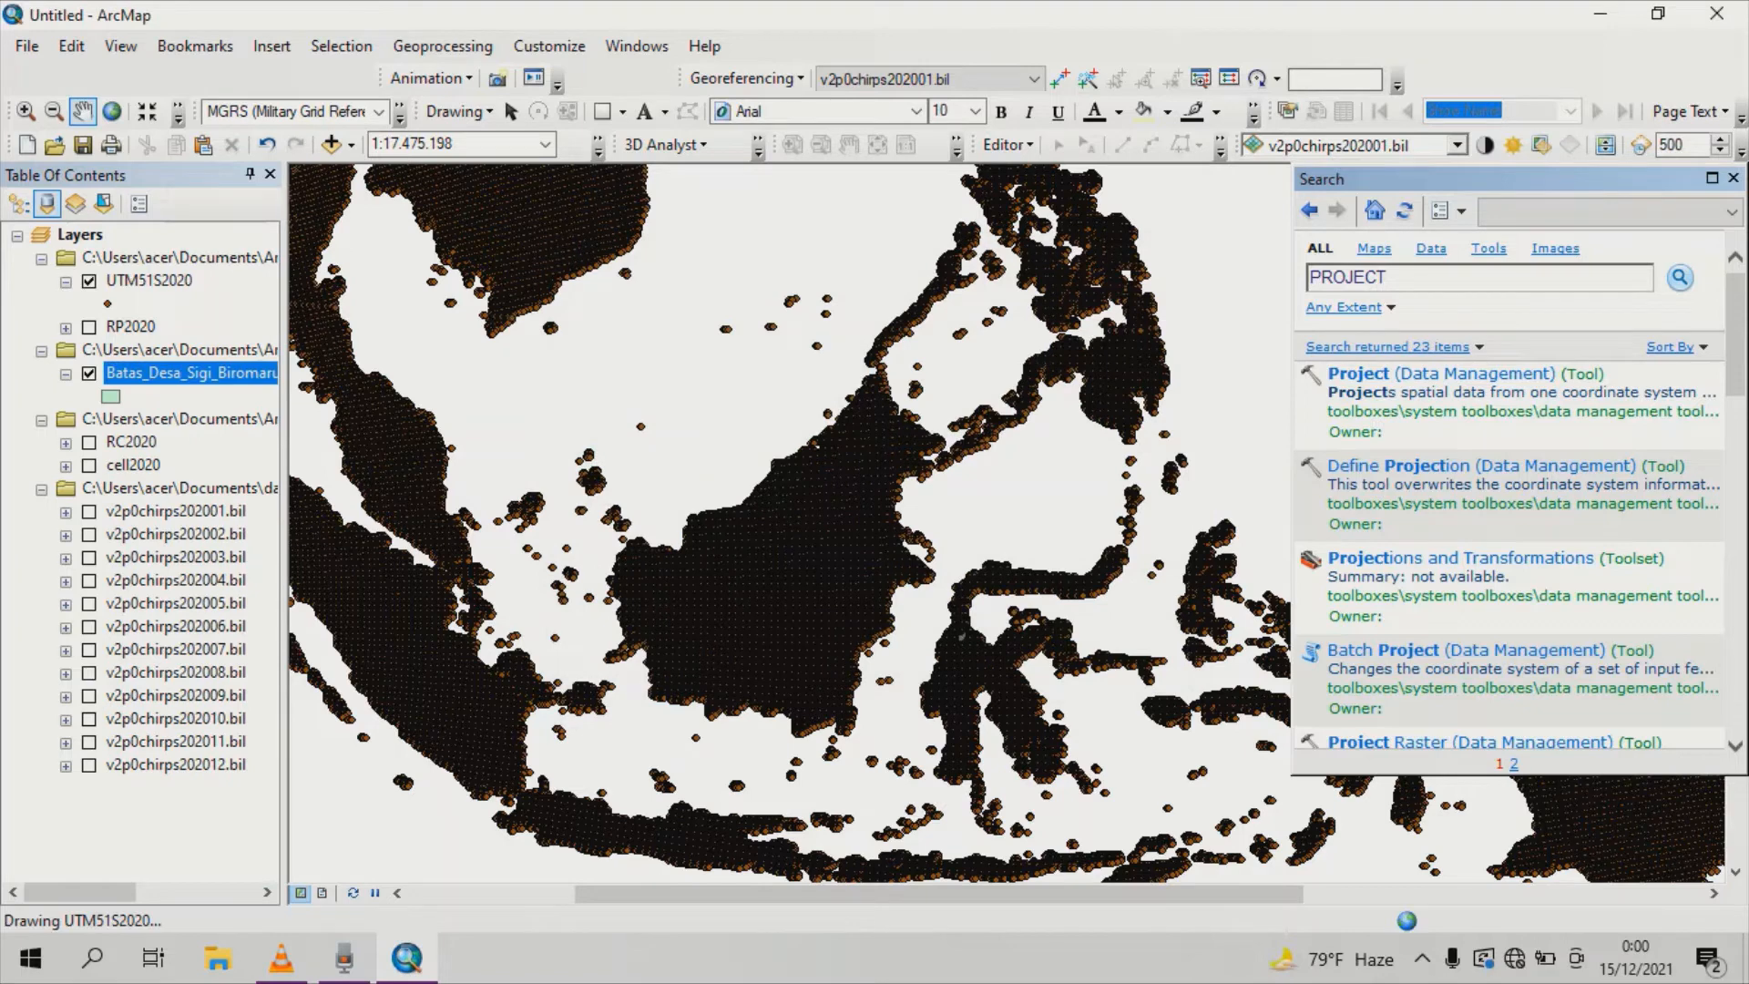
Zoom the map to the Batas_Desa_Sigi_Biromaru layer, leaving some surrounding rainfall points in view at 1:400.000.
{"action": "right_click", "coordinate": [200, 373]}
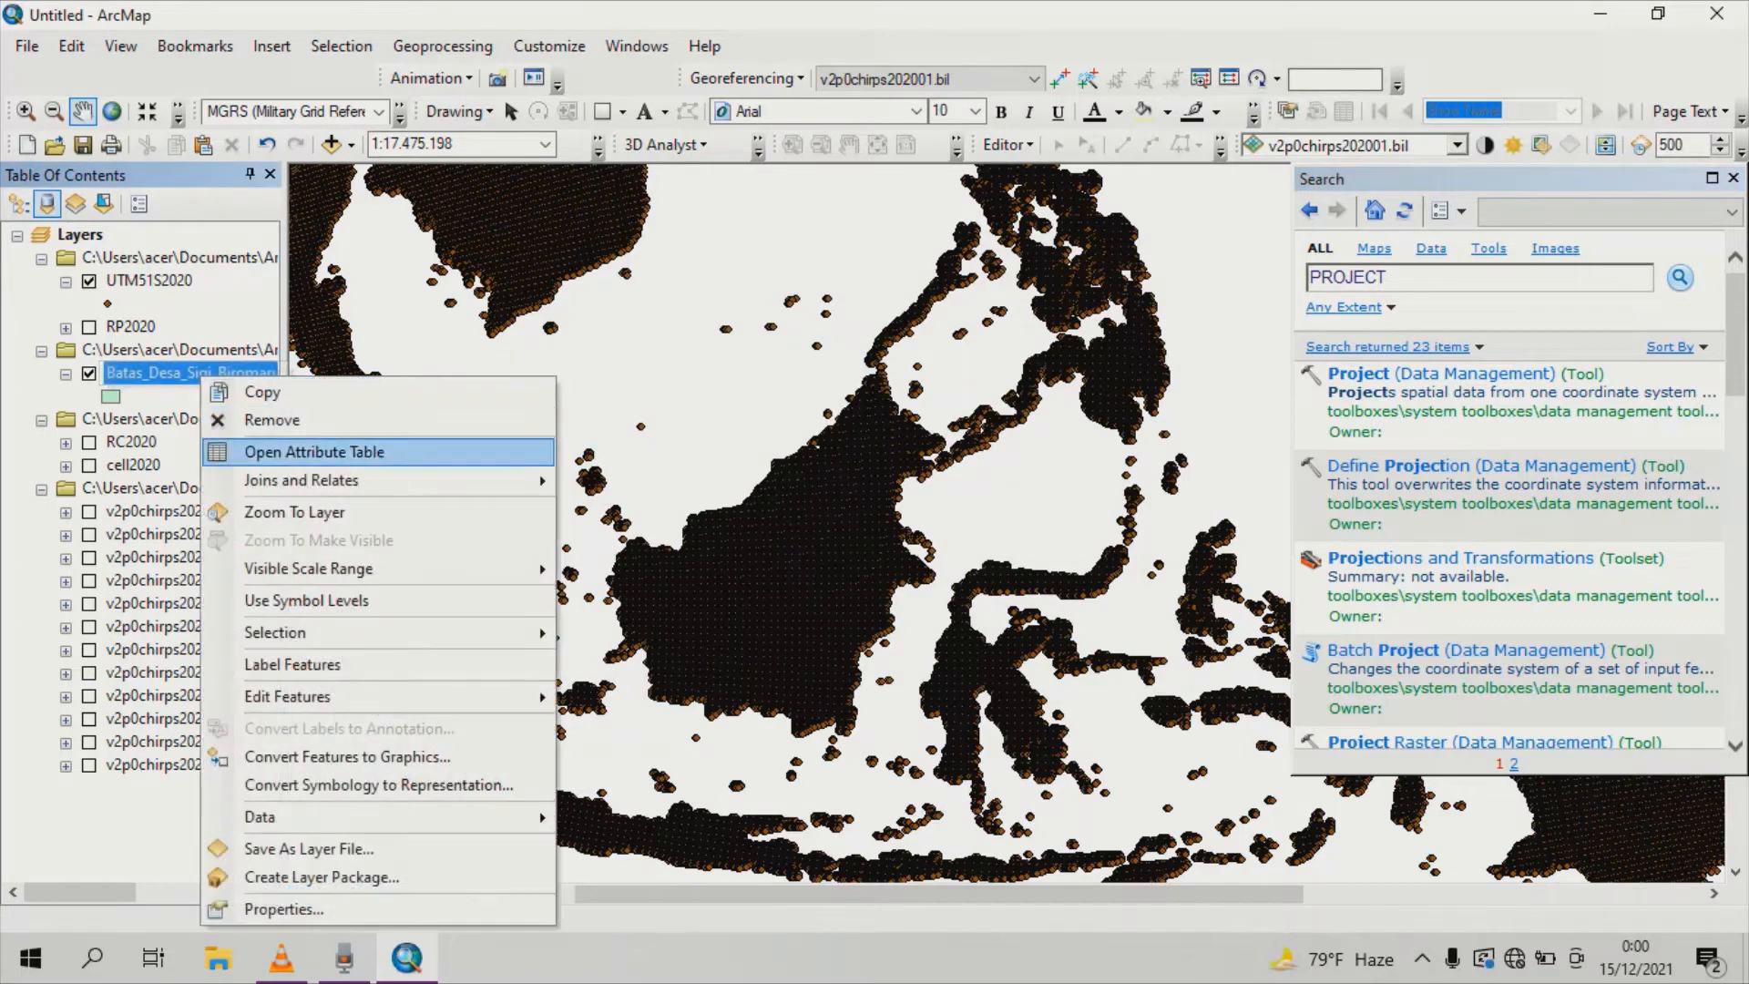
{"action": "left_click", "coordinate": [294, 512]}
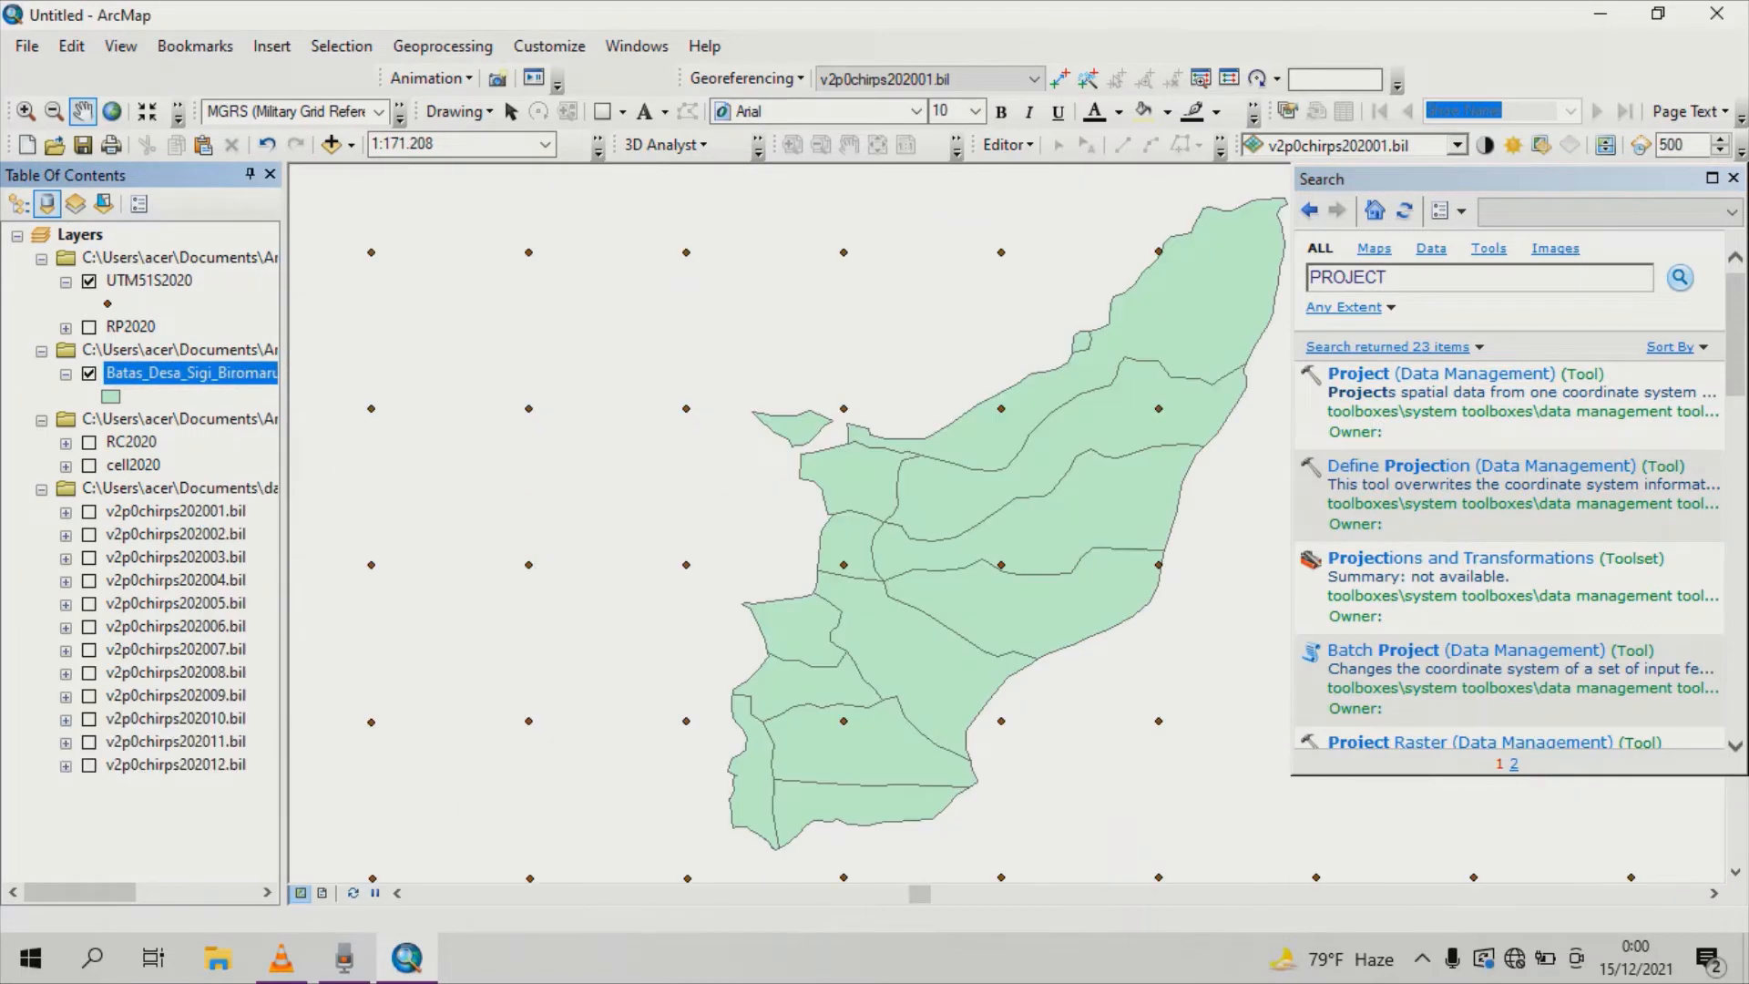
{"action": "scroll", "coordinate": [873, 577], "scroll_direction": "down", "scroll_amount": 1}
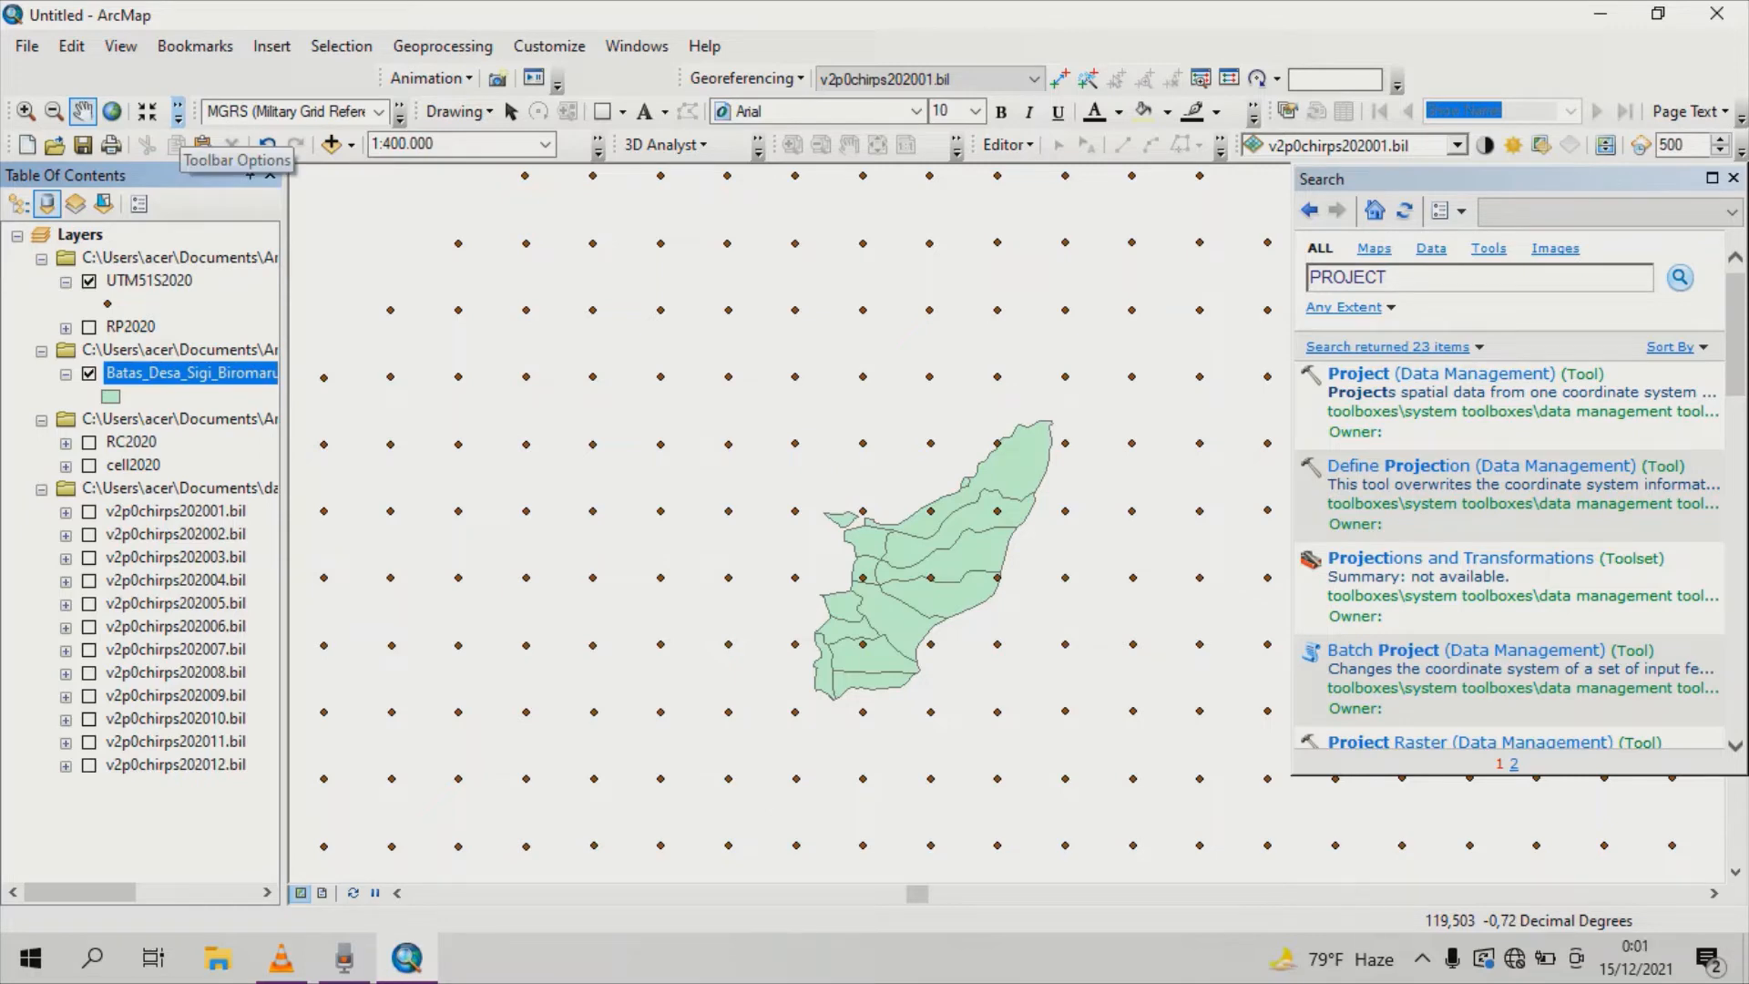
Select the UTM51S2020 points around the Sigi Biromaru village boundaries with a rectangle enclosing the whole area.
{"action": "left_click", "coordinate": [178, 112]}
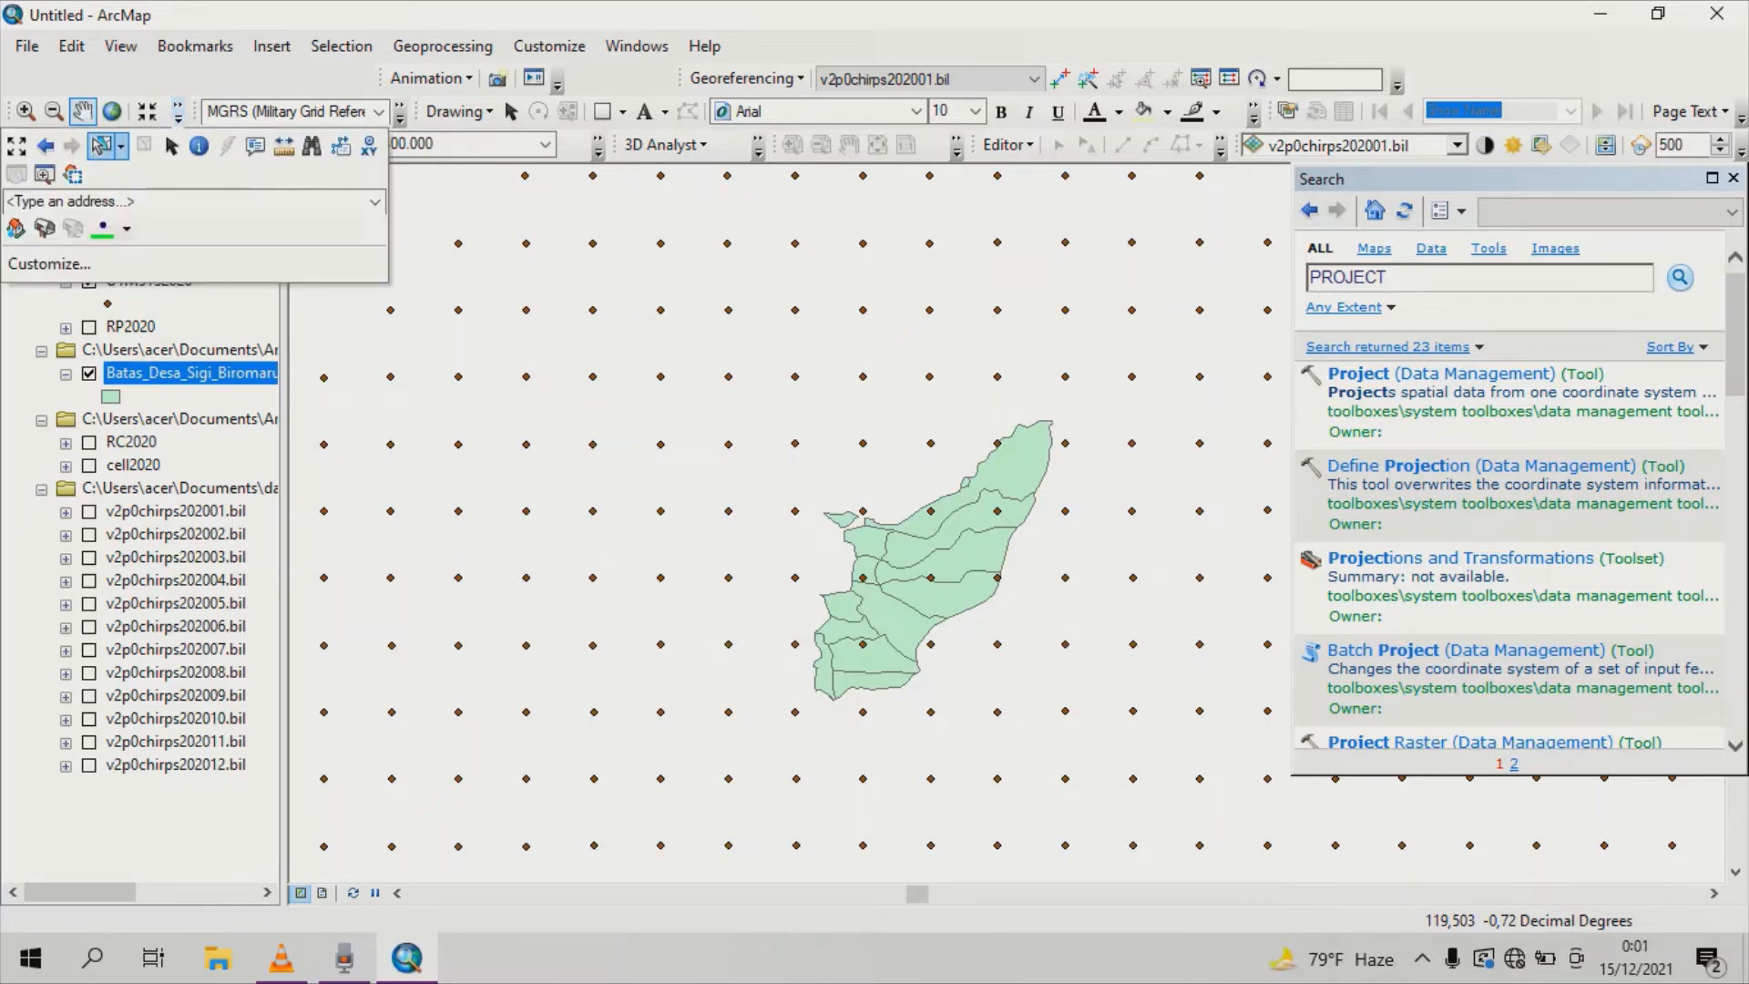
{"action": "left_click", "coordinate": [120, 146]}
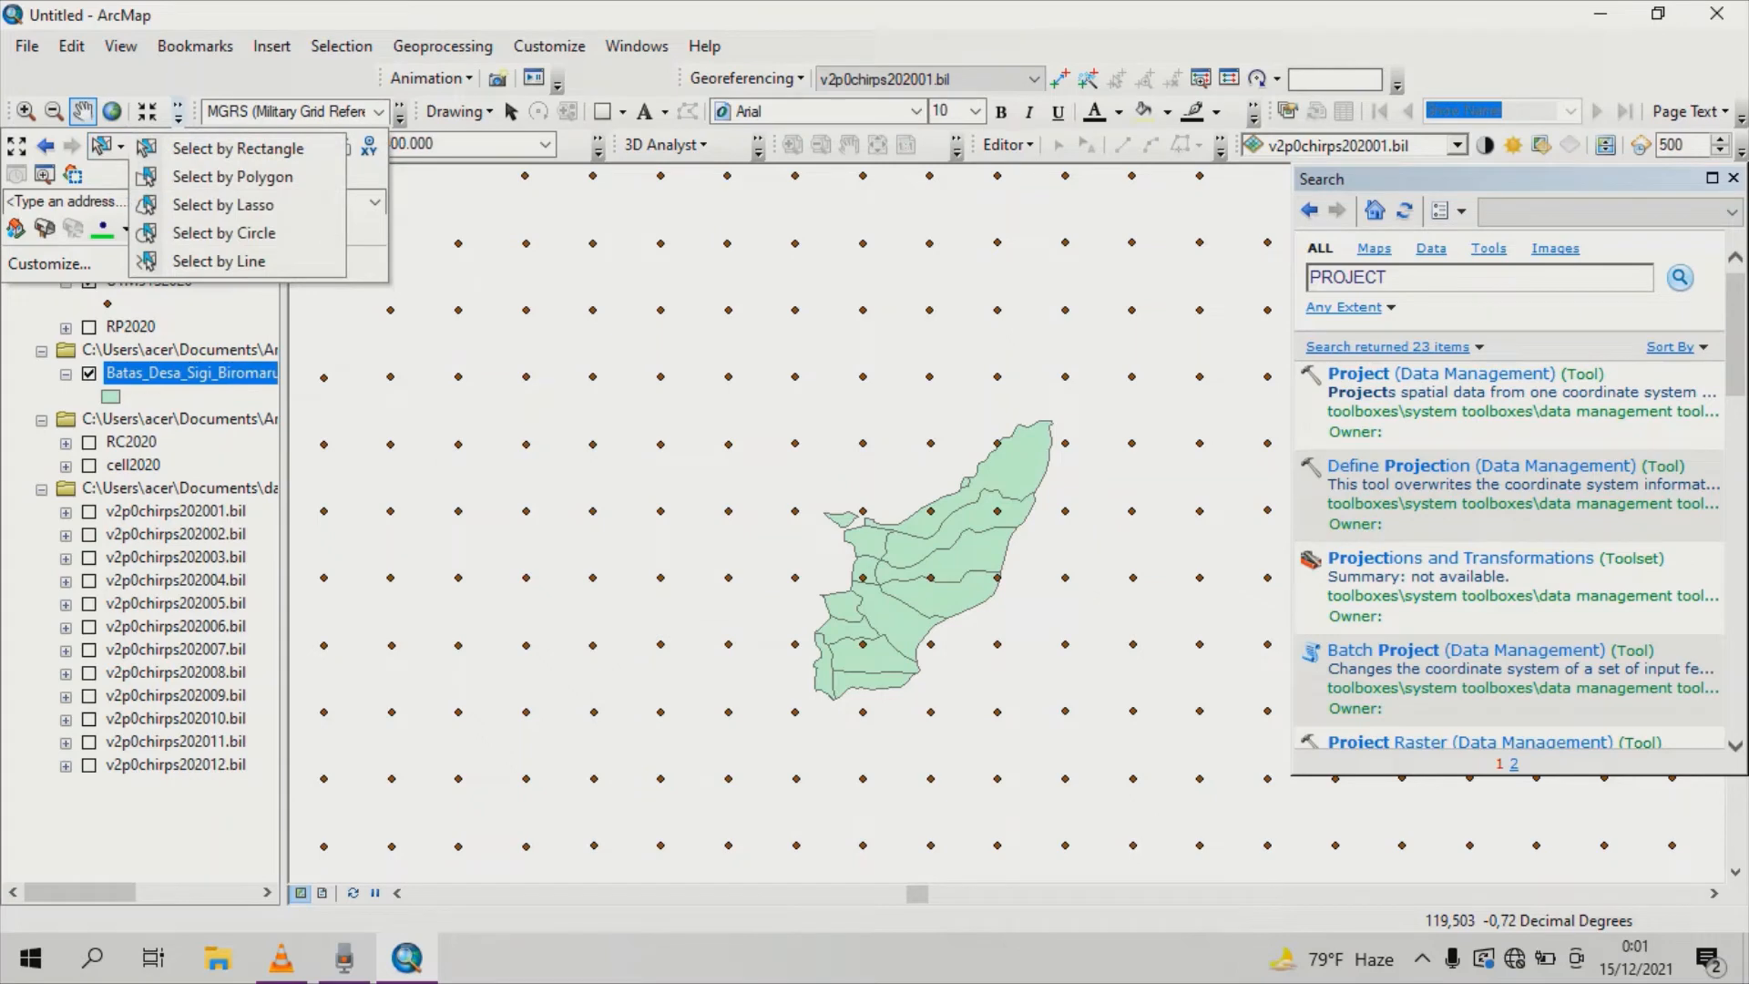
{"action": "left_click", "coordinate": [146, 261]}
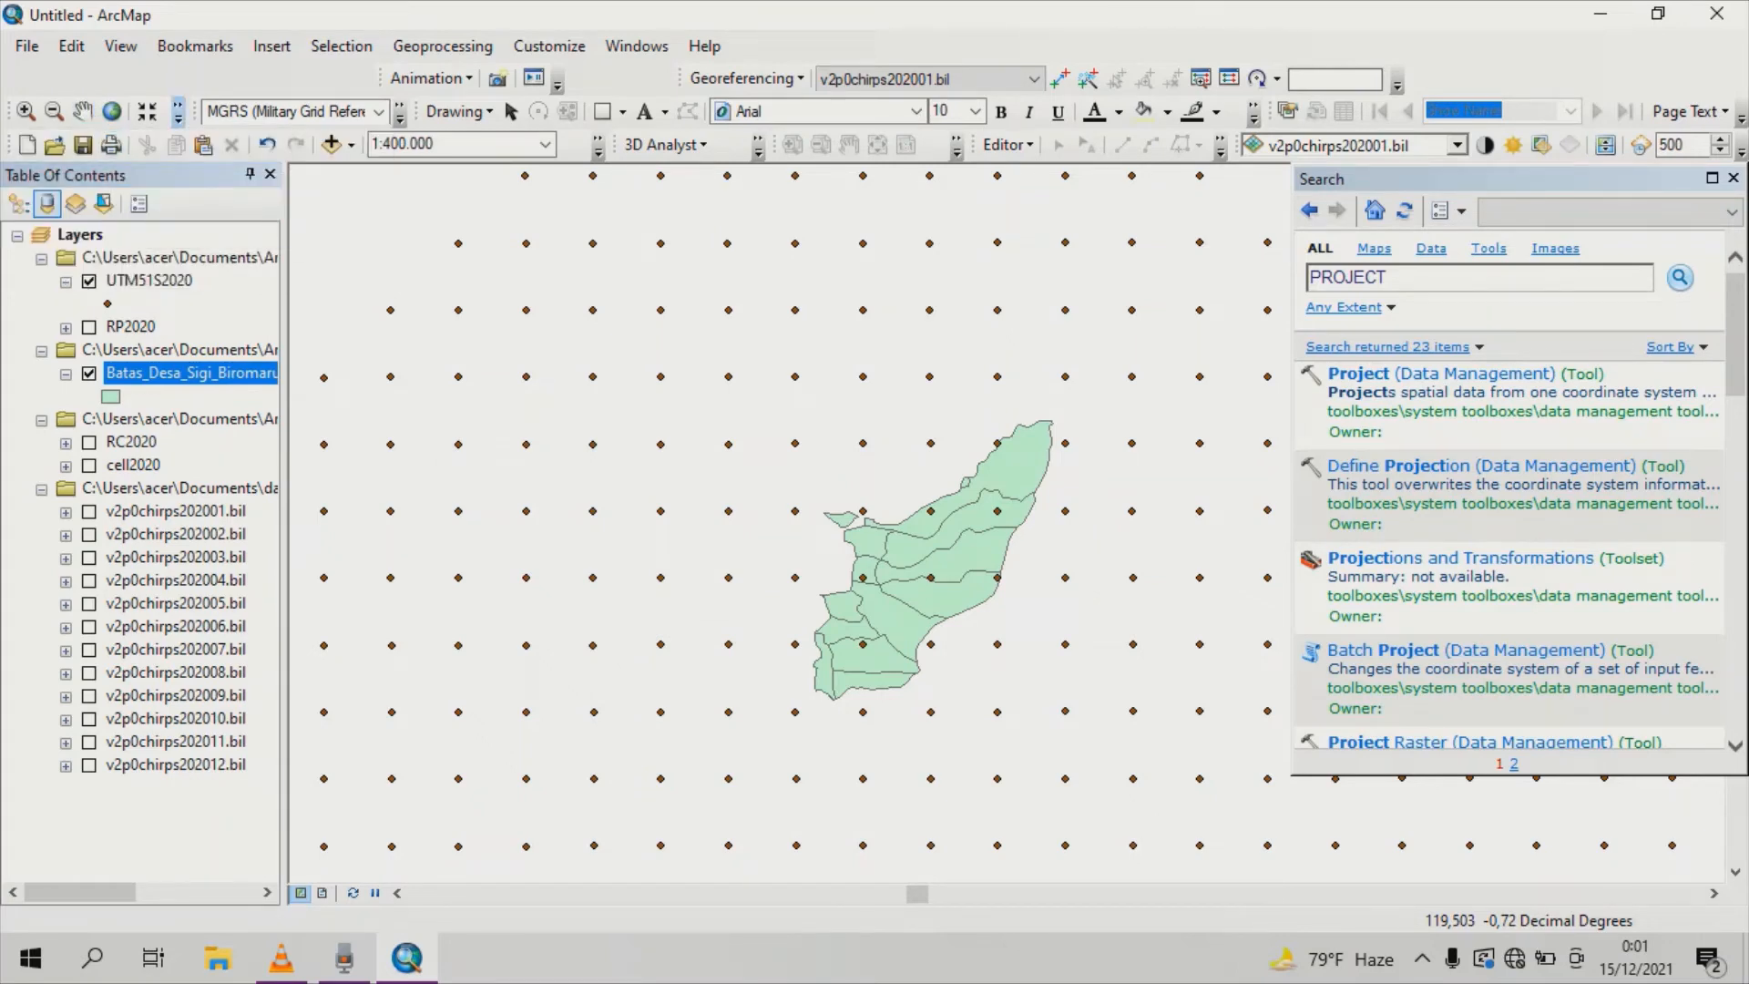
{"action": "left_click", "coordinate": [178, 110]}
{"action": "left_click", "coordinate": [120, 146]}
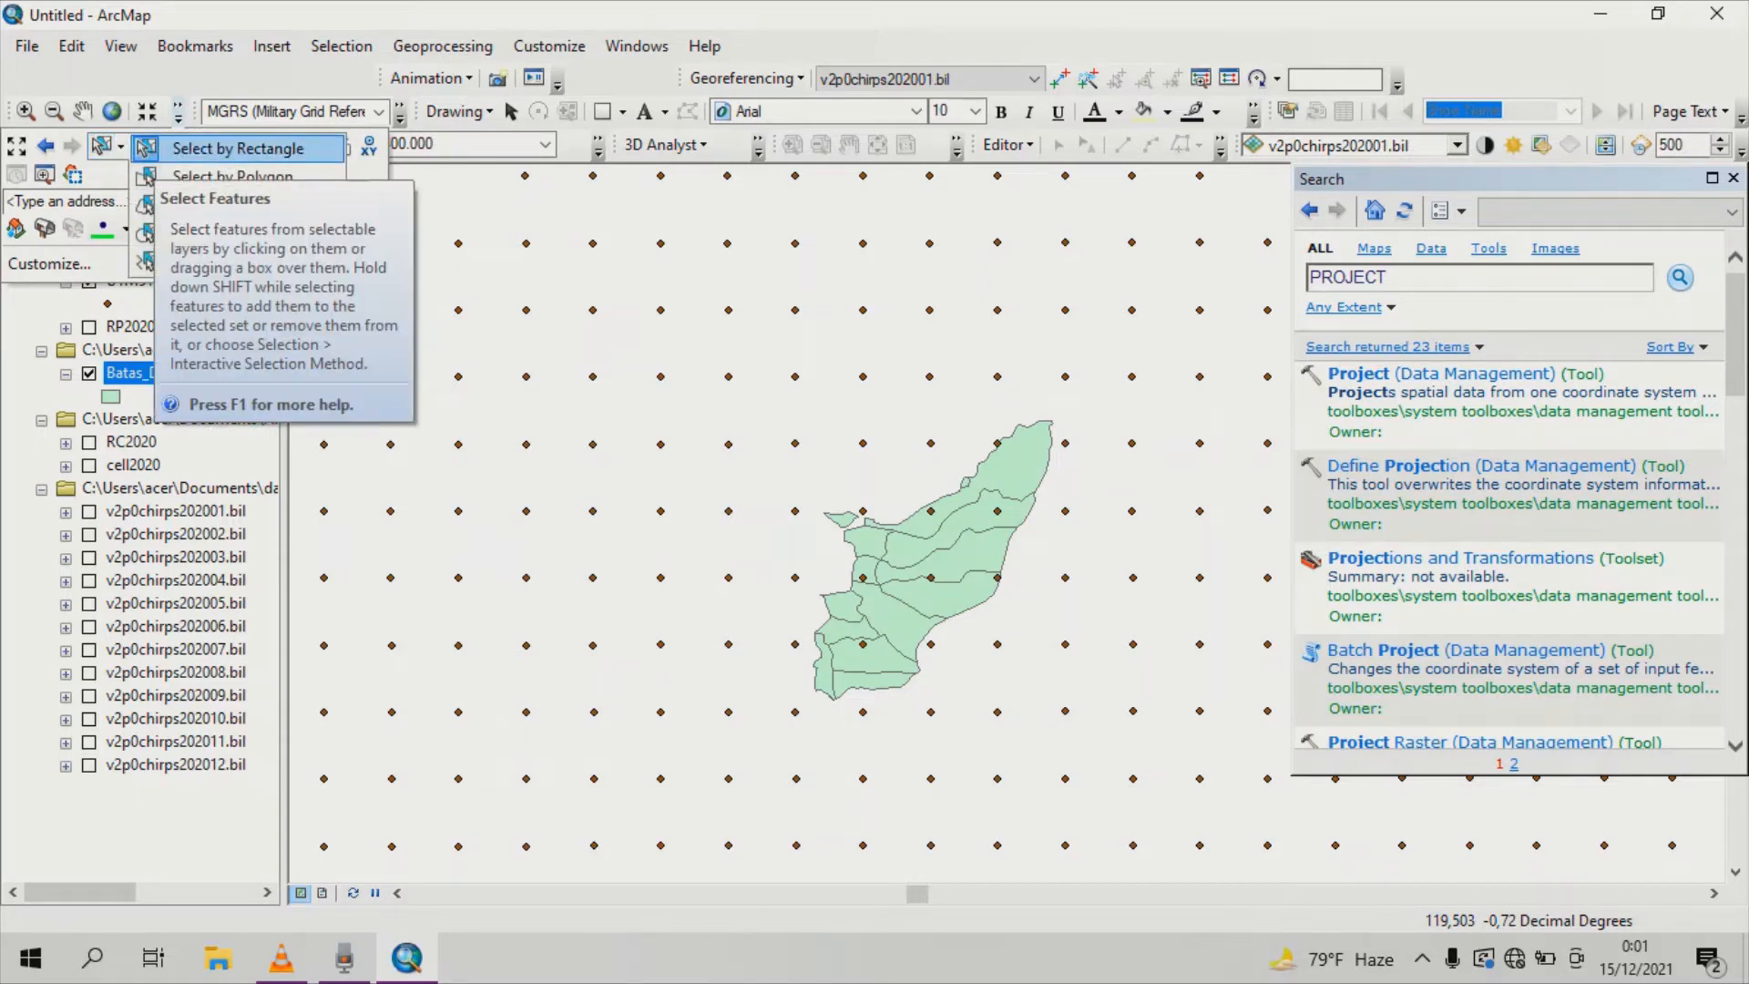
{"action": "left_click", "coordinate": [146, 149]}
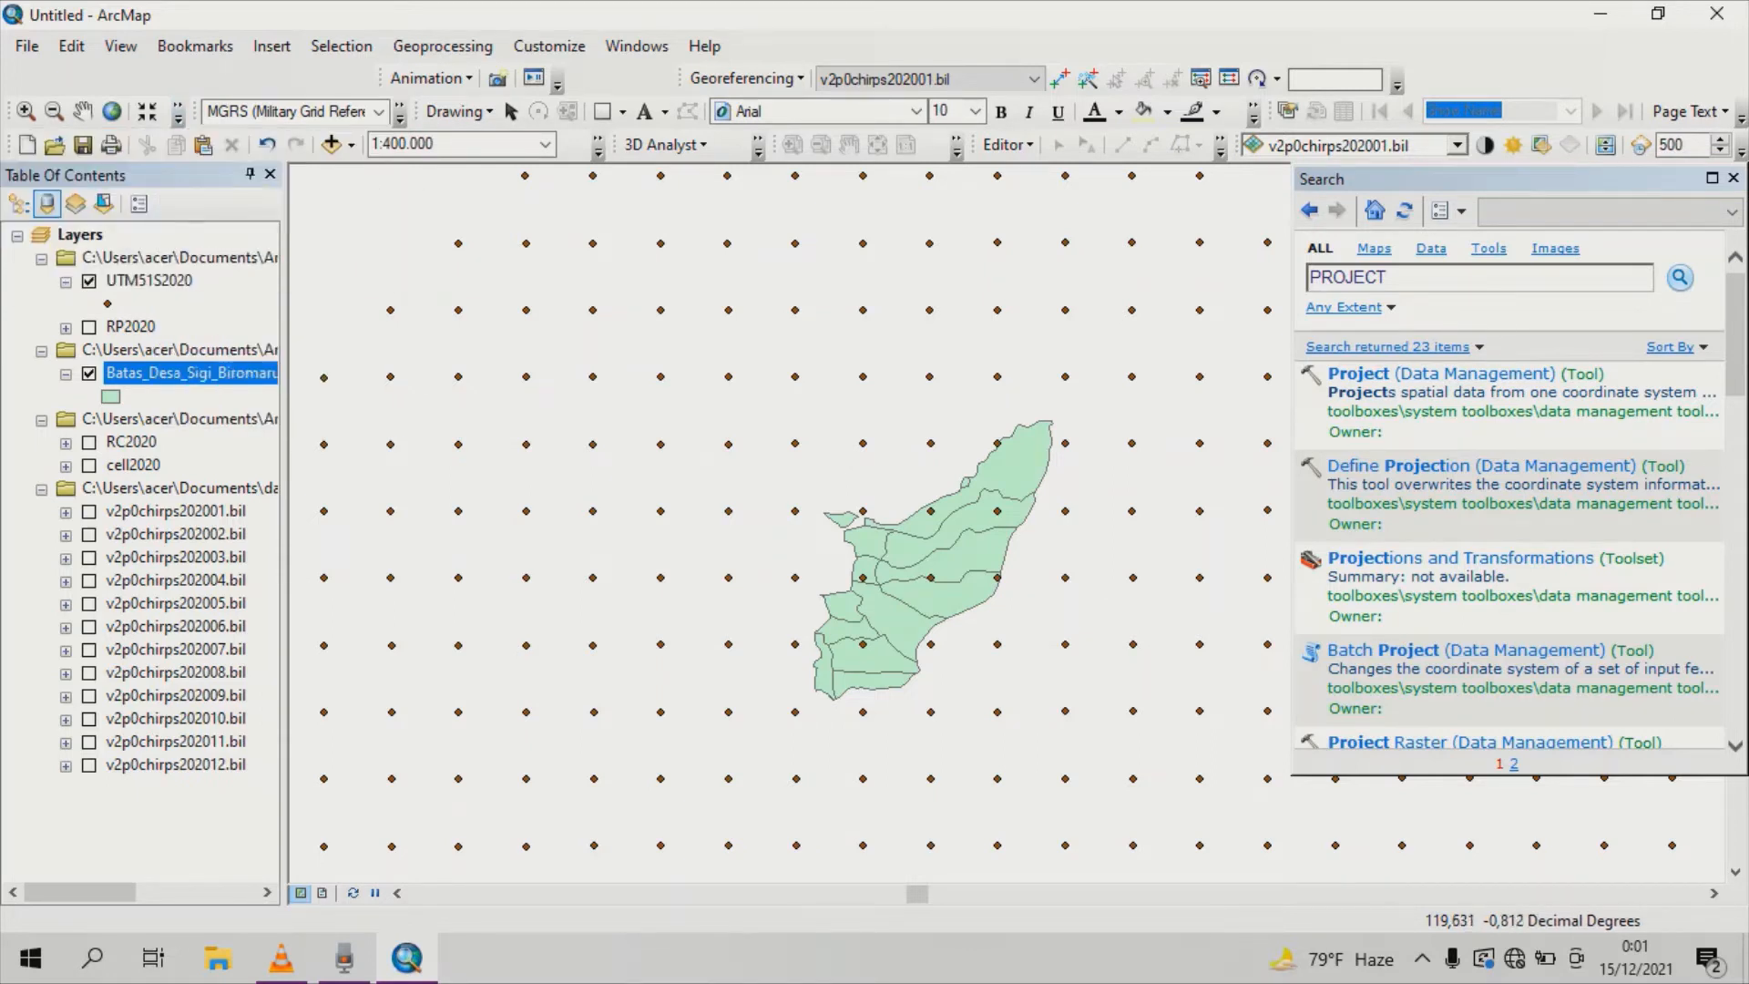
{"action": "left_click_drag", "start_coordinate": [451, 241], "coordinate": [1210, 738]}
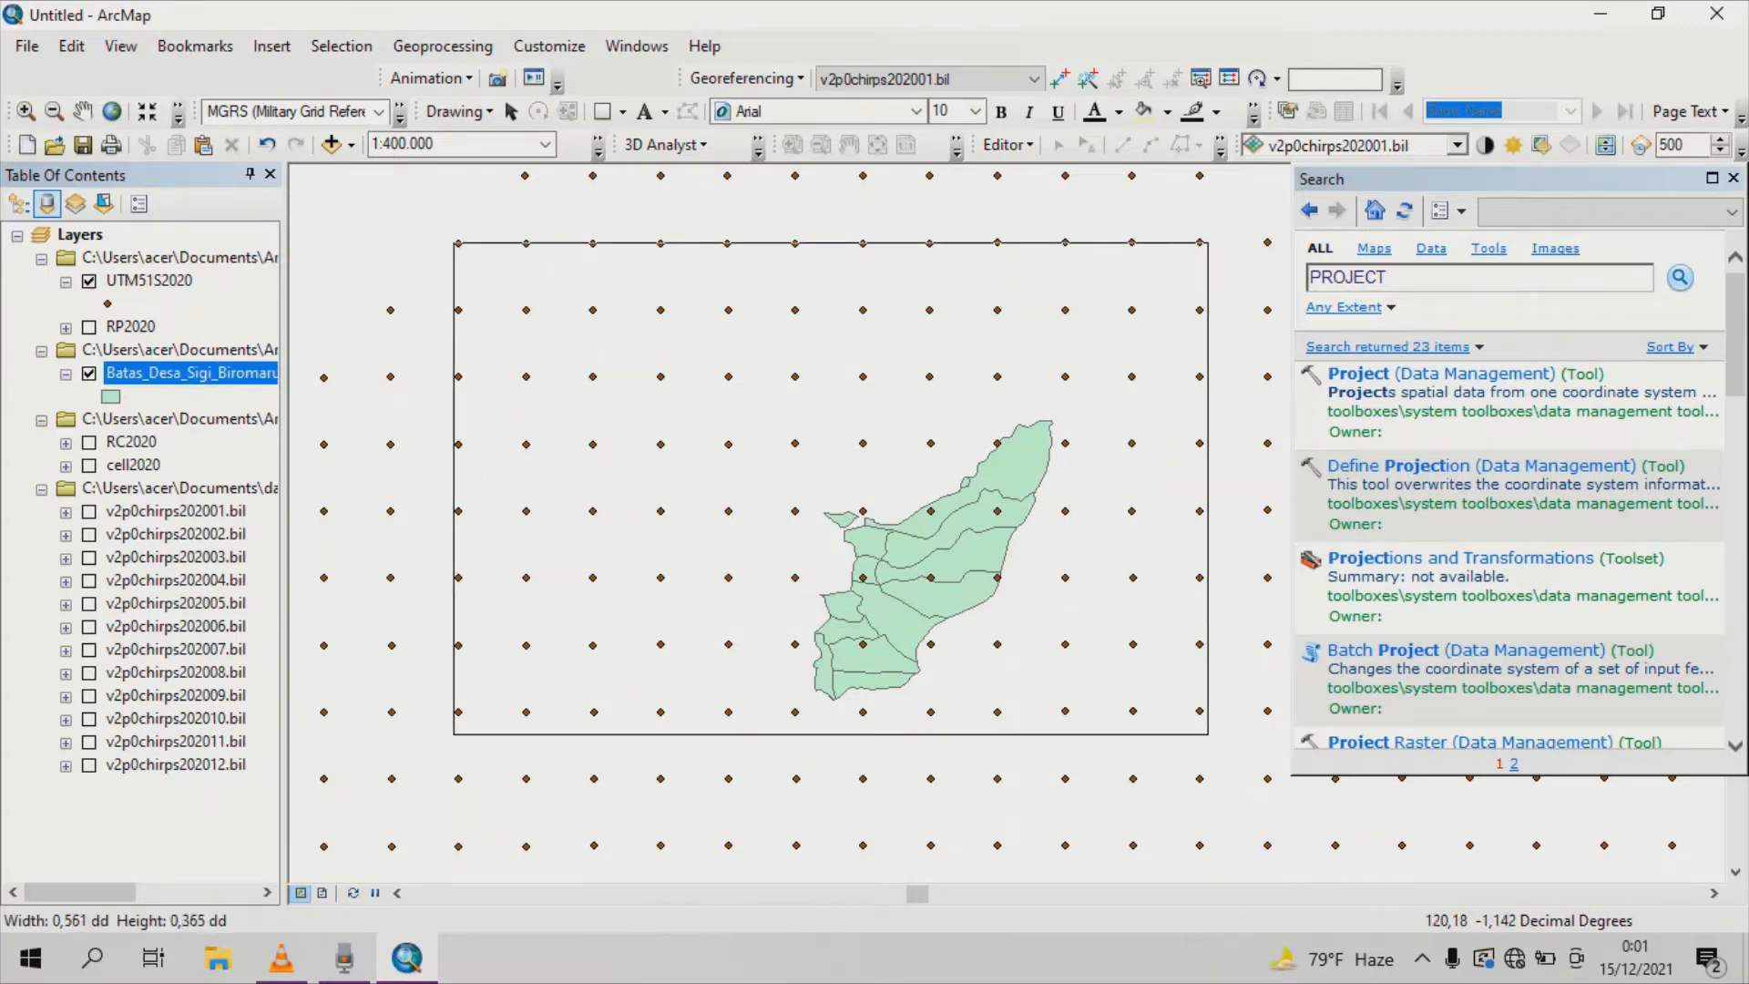
{"action": "right_click", "coordinate": [1212, 739]}
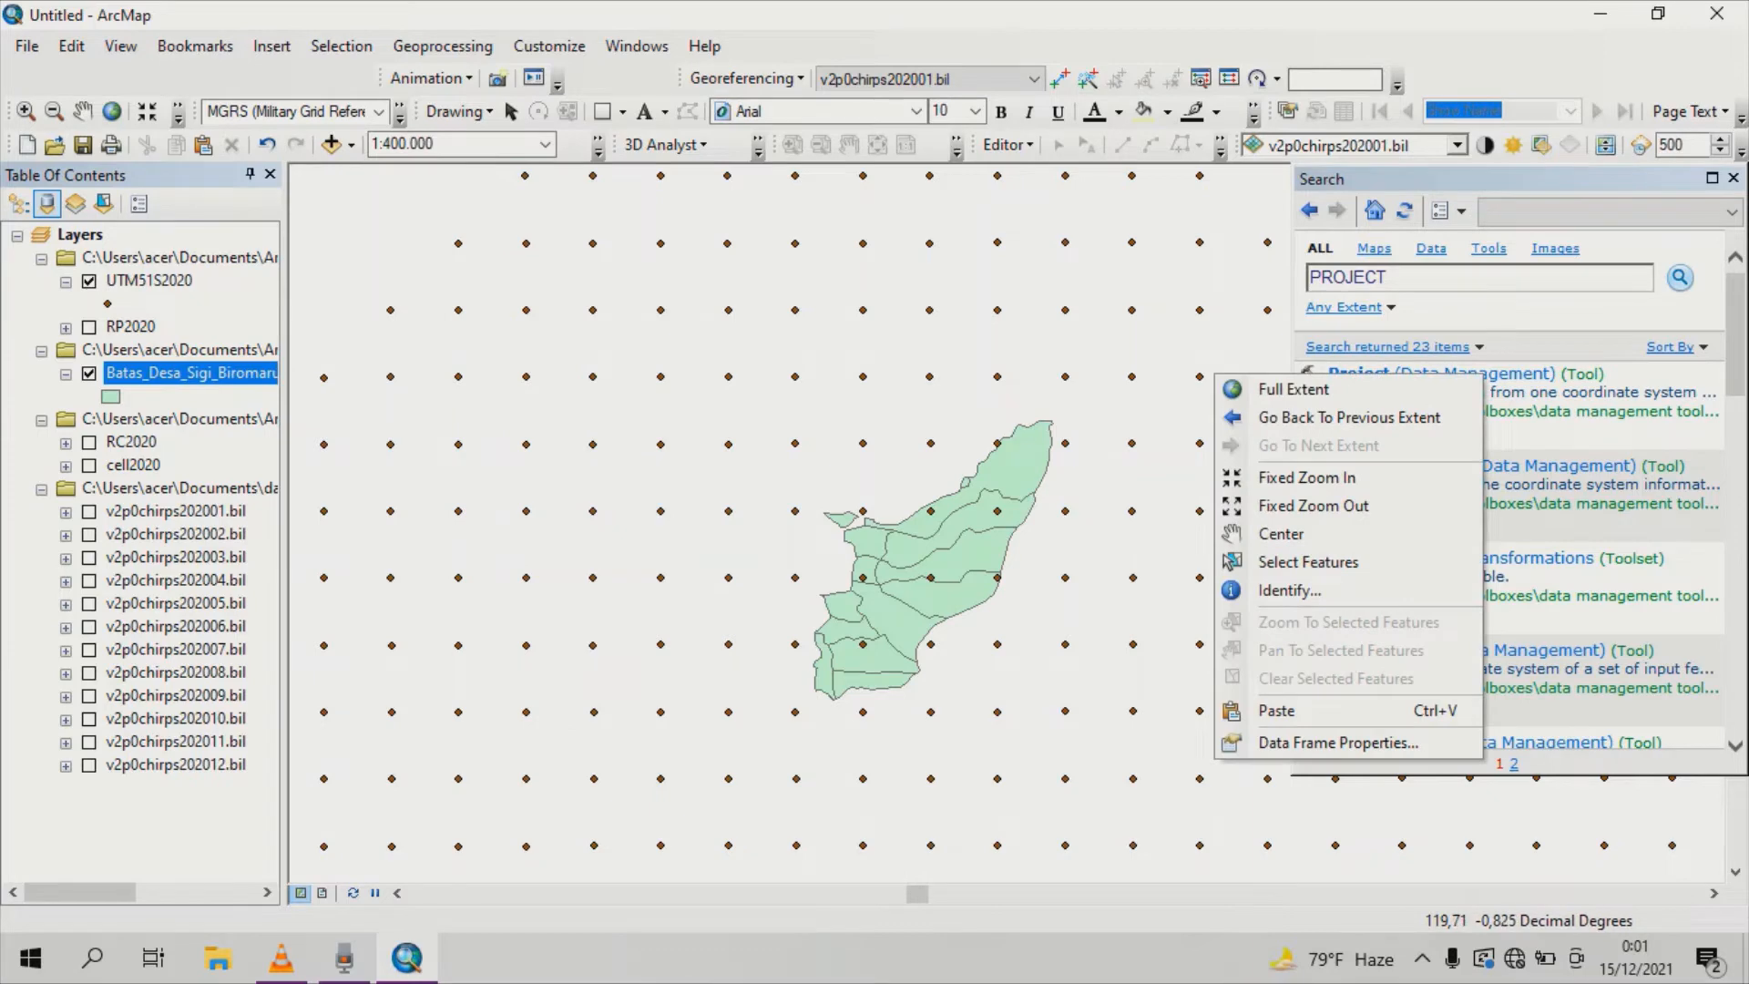
{"action": "left_click_drag", "start_coordinate": [572, 309], "coordinate": [1171, 800]}
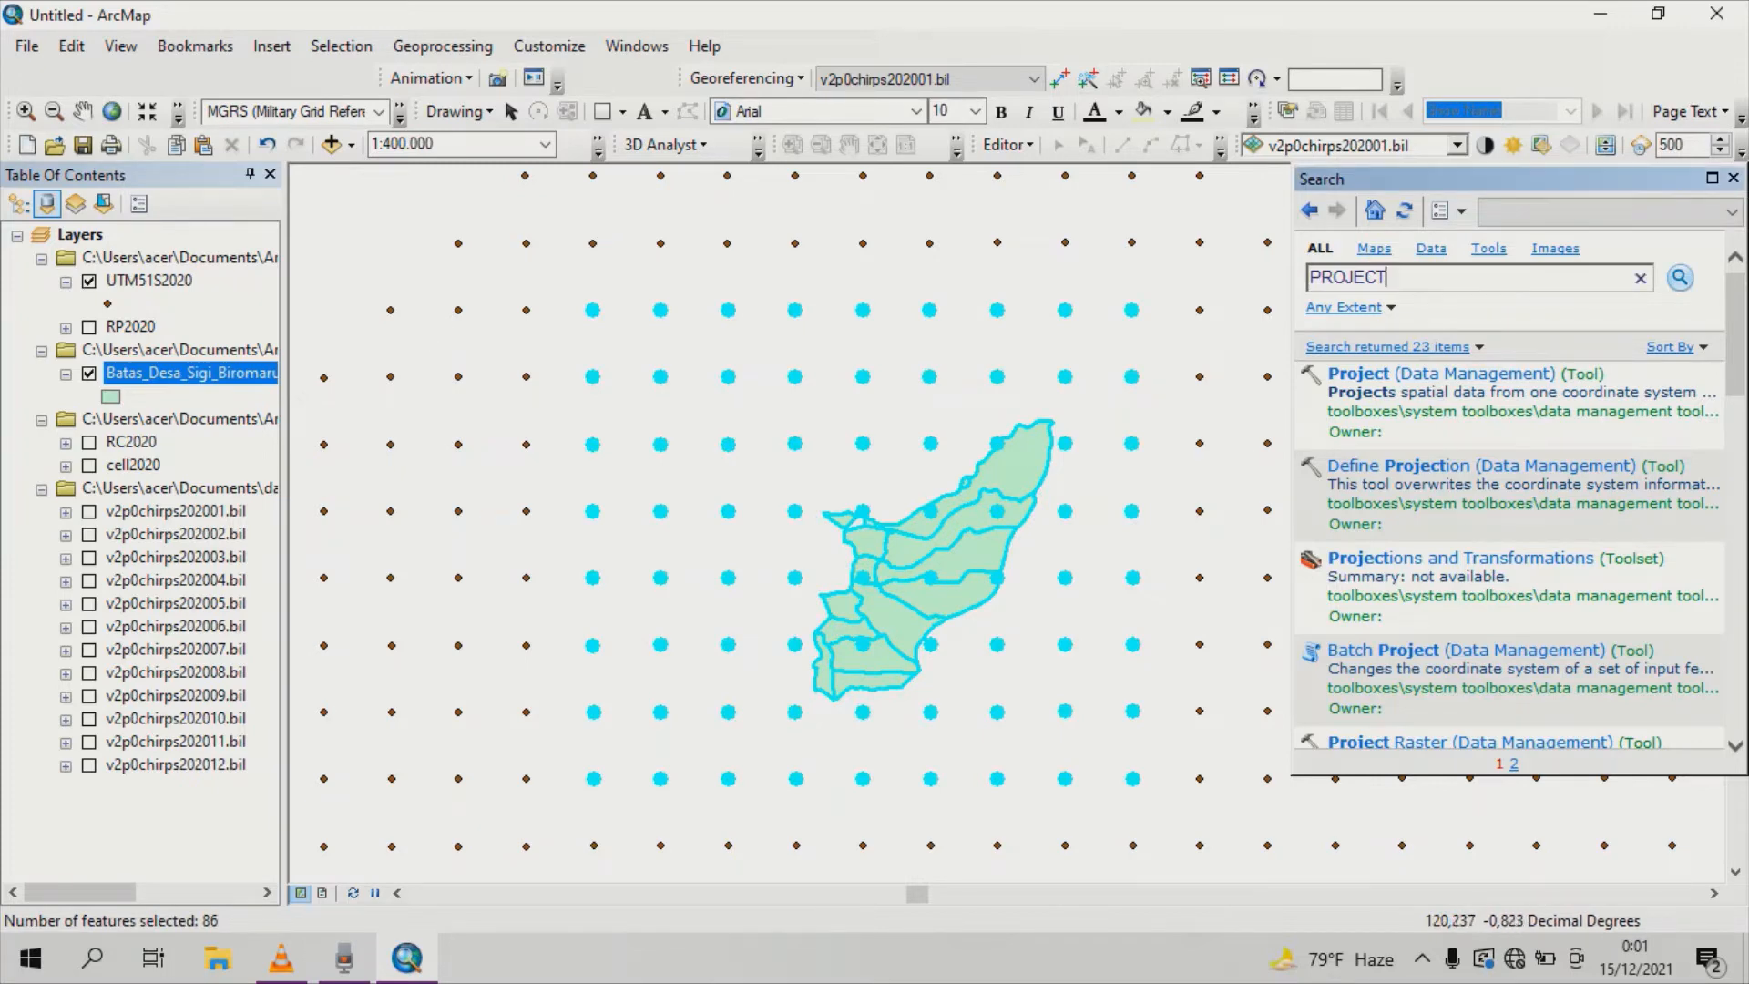
Search the tools for IDW and open the IDW interpolation tool.
{"action": "key", "text": "BackSpace"}
{"action": "key", "text": "BackSpace"}
{"action": "key", "text": "BackSpace"}
{"action": "key", "text": "BackSpace"}
{"action": "key", "text": "BackSpace"}
{"action": "key", "text": "BackSpace"}
{"action": "key", "text": "BackSpace"}
{"action": "type", "text": "IDW"}
{"action": "key", "text": "Return"}
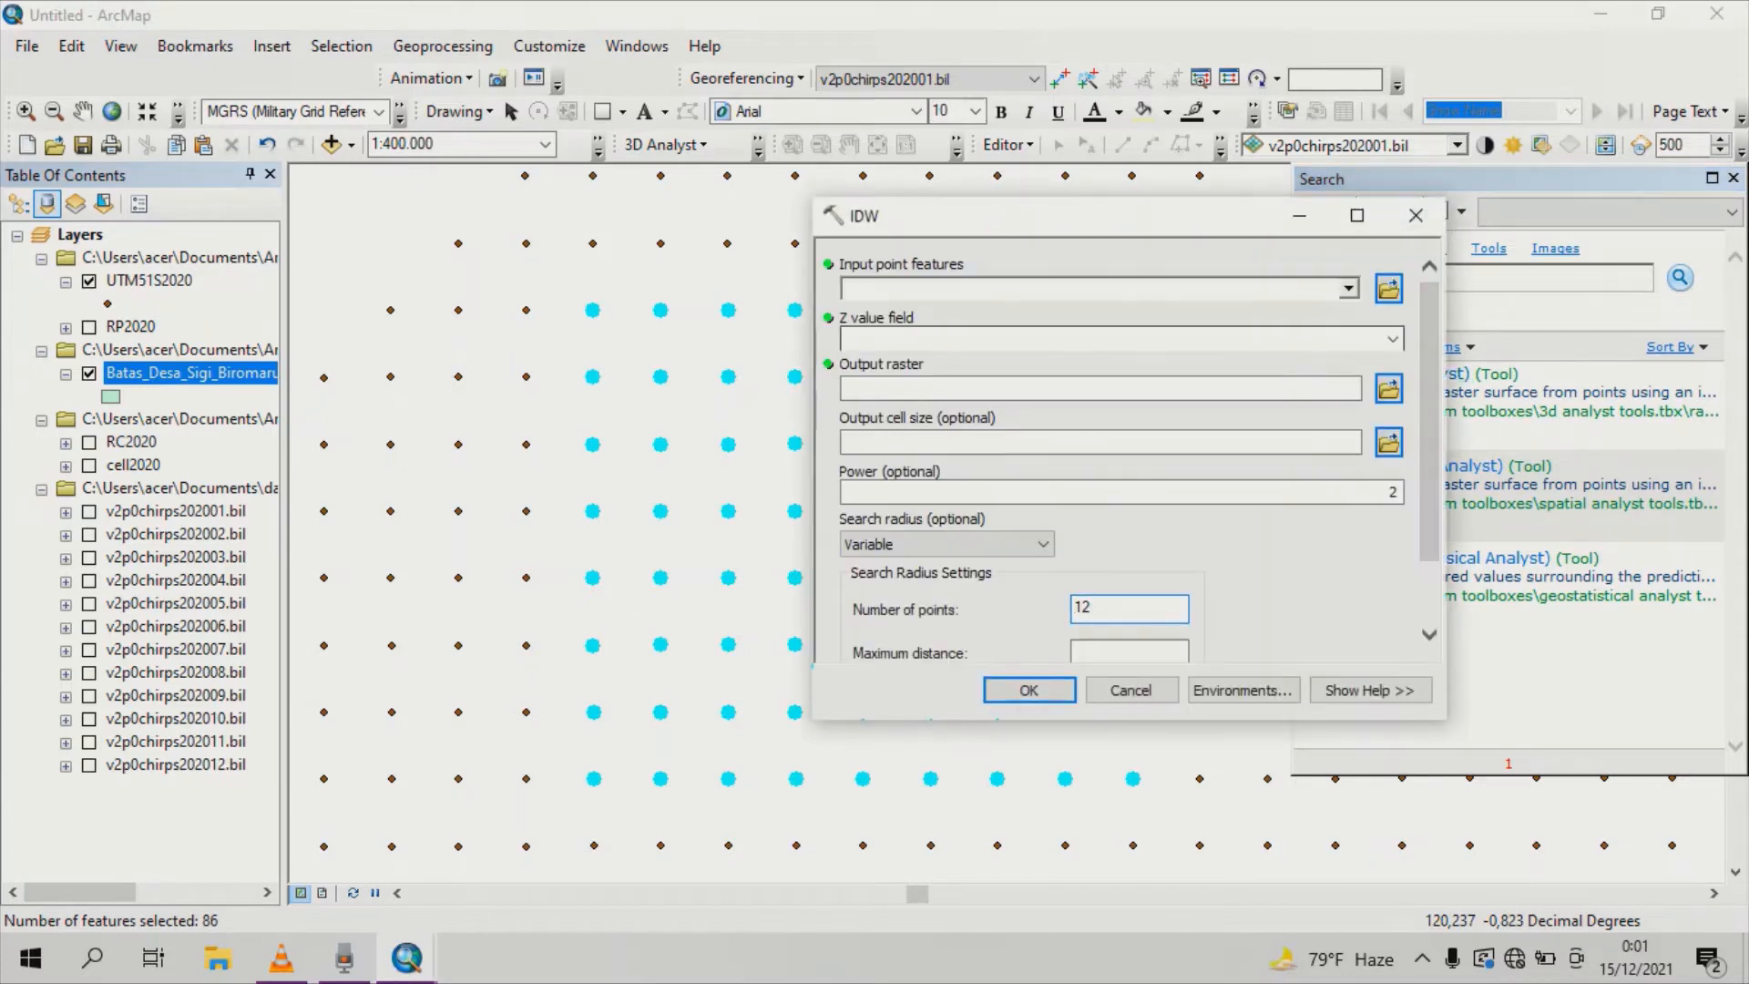
Set the IDW input point features to UTM51S2020 and the Z value field to GRID_CODE.
{"action": "left_click", "coordinate": [1348, 289]}
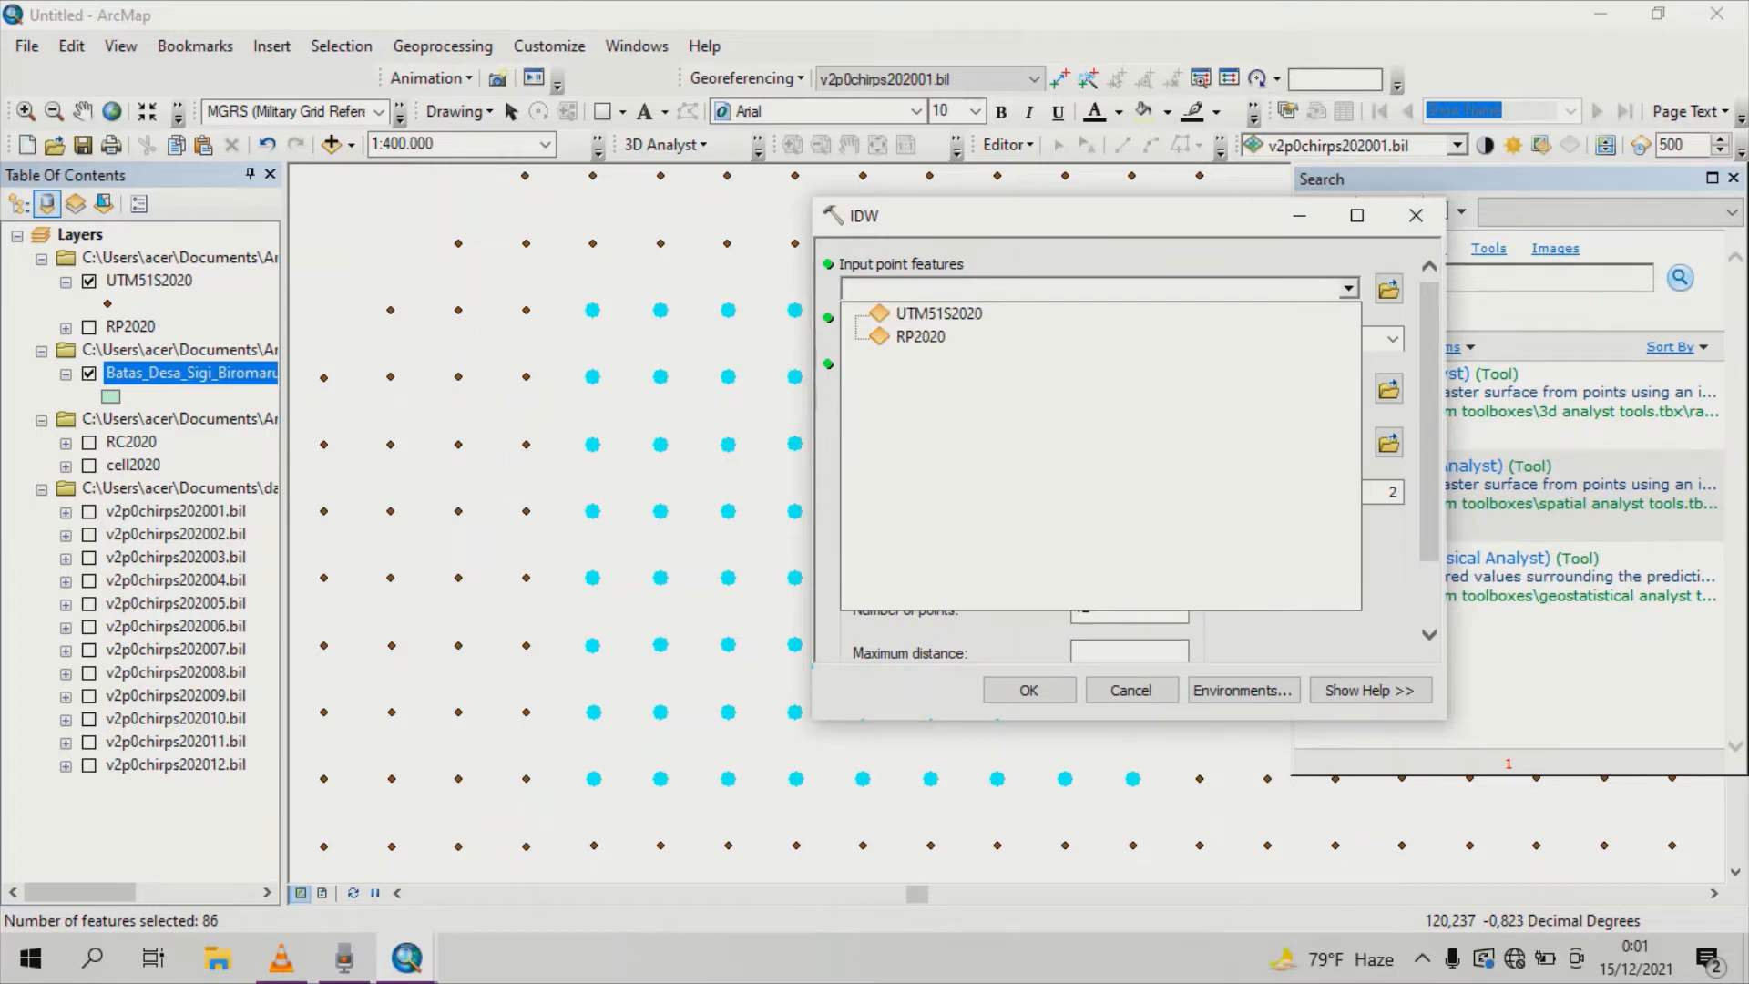
{"action": "left_click", "coordinate": [938, 314]}
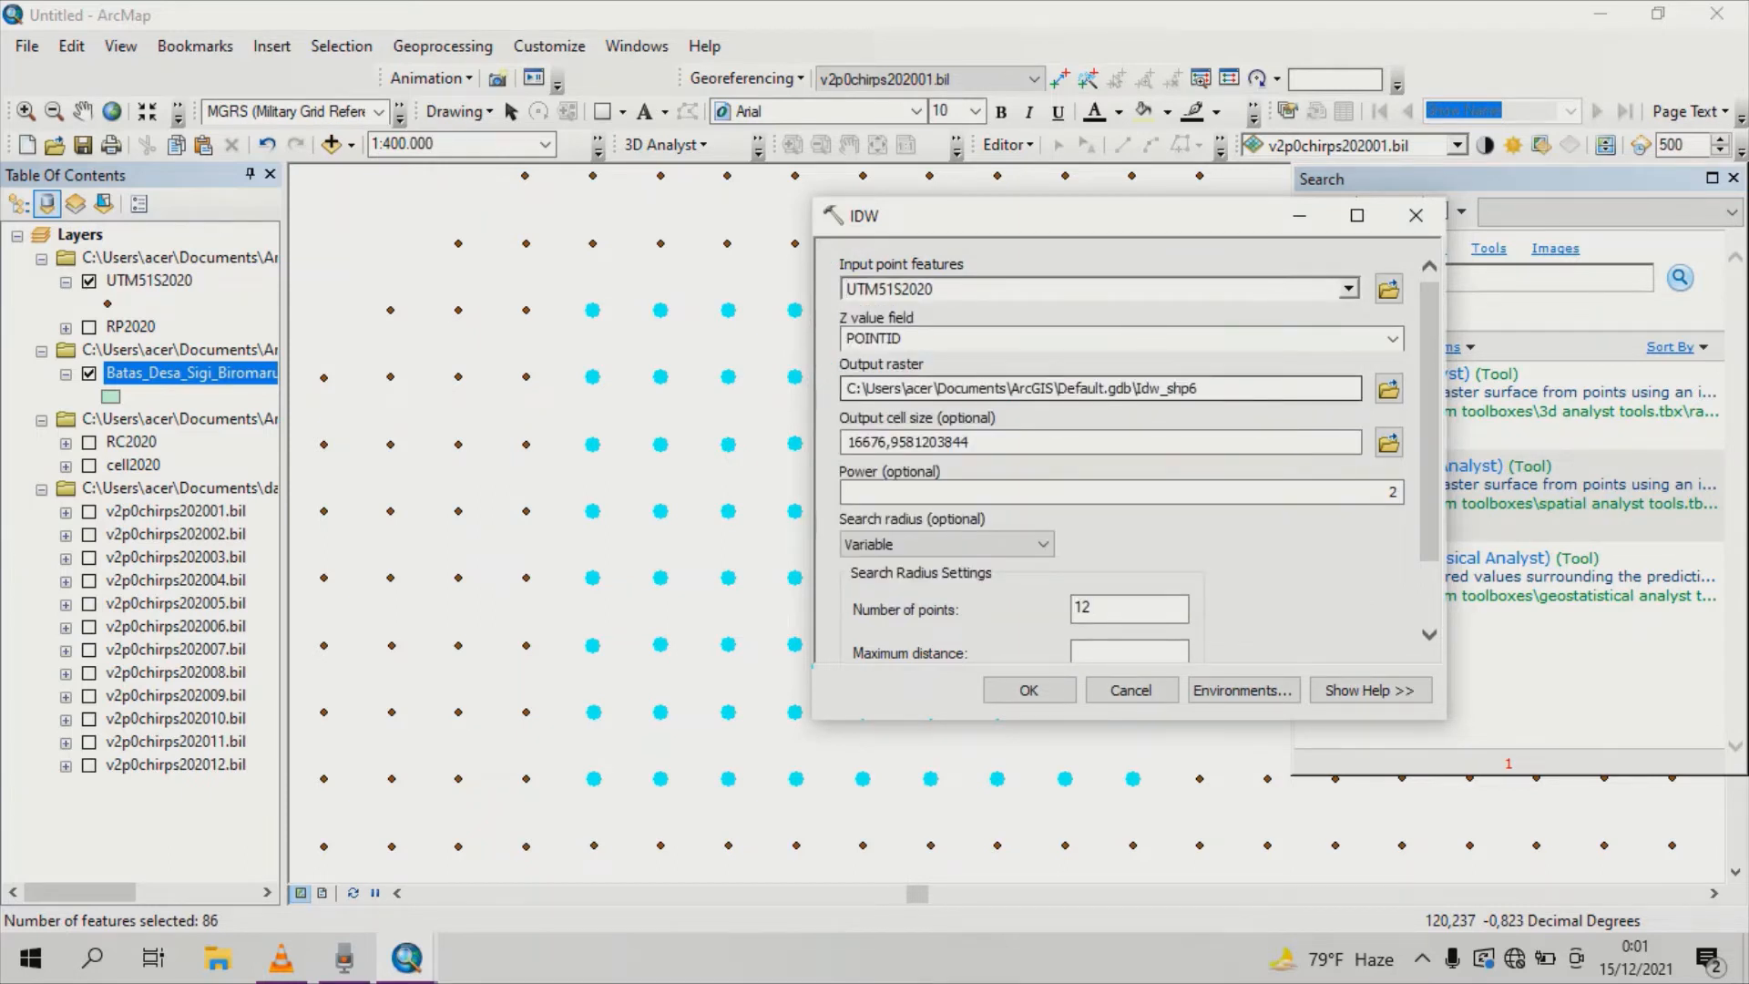
{"action": "key", "text": "Tab"}
{"action": "left_click", "coordinate": [1393, 339]}
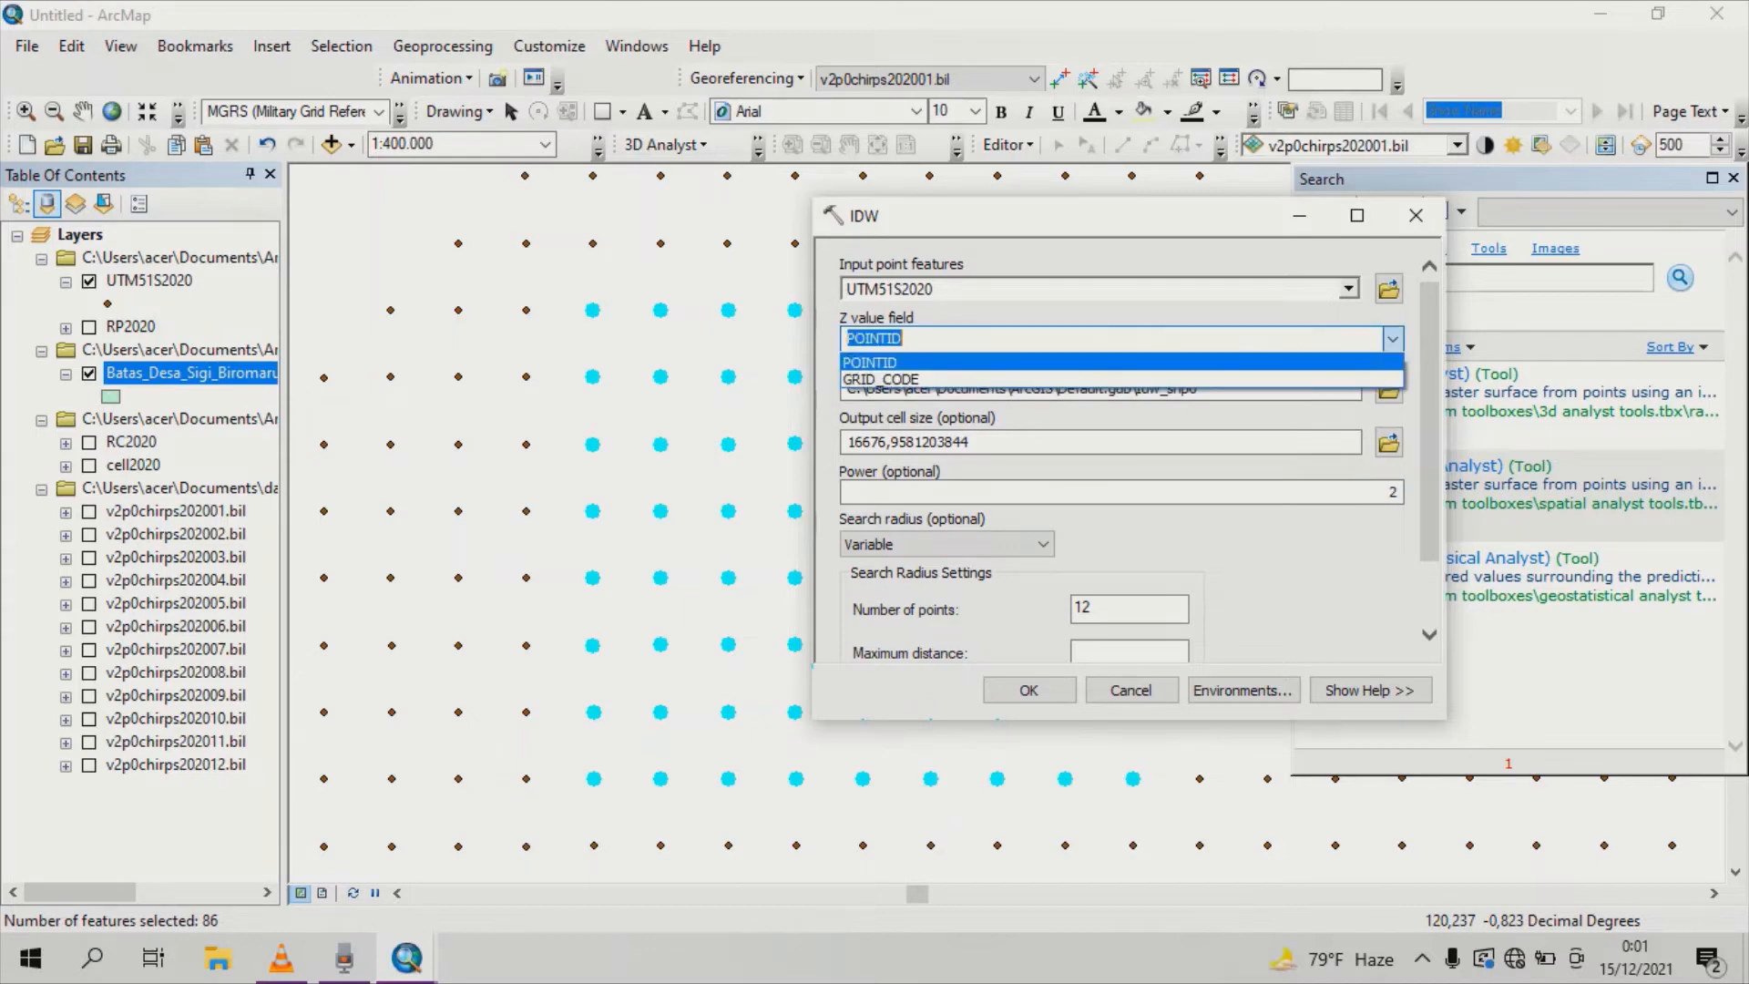
{"action": "left_click", "coordinate": [1001, 379]}
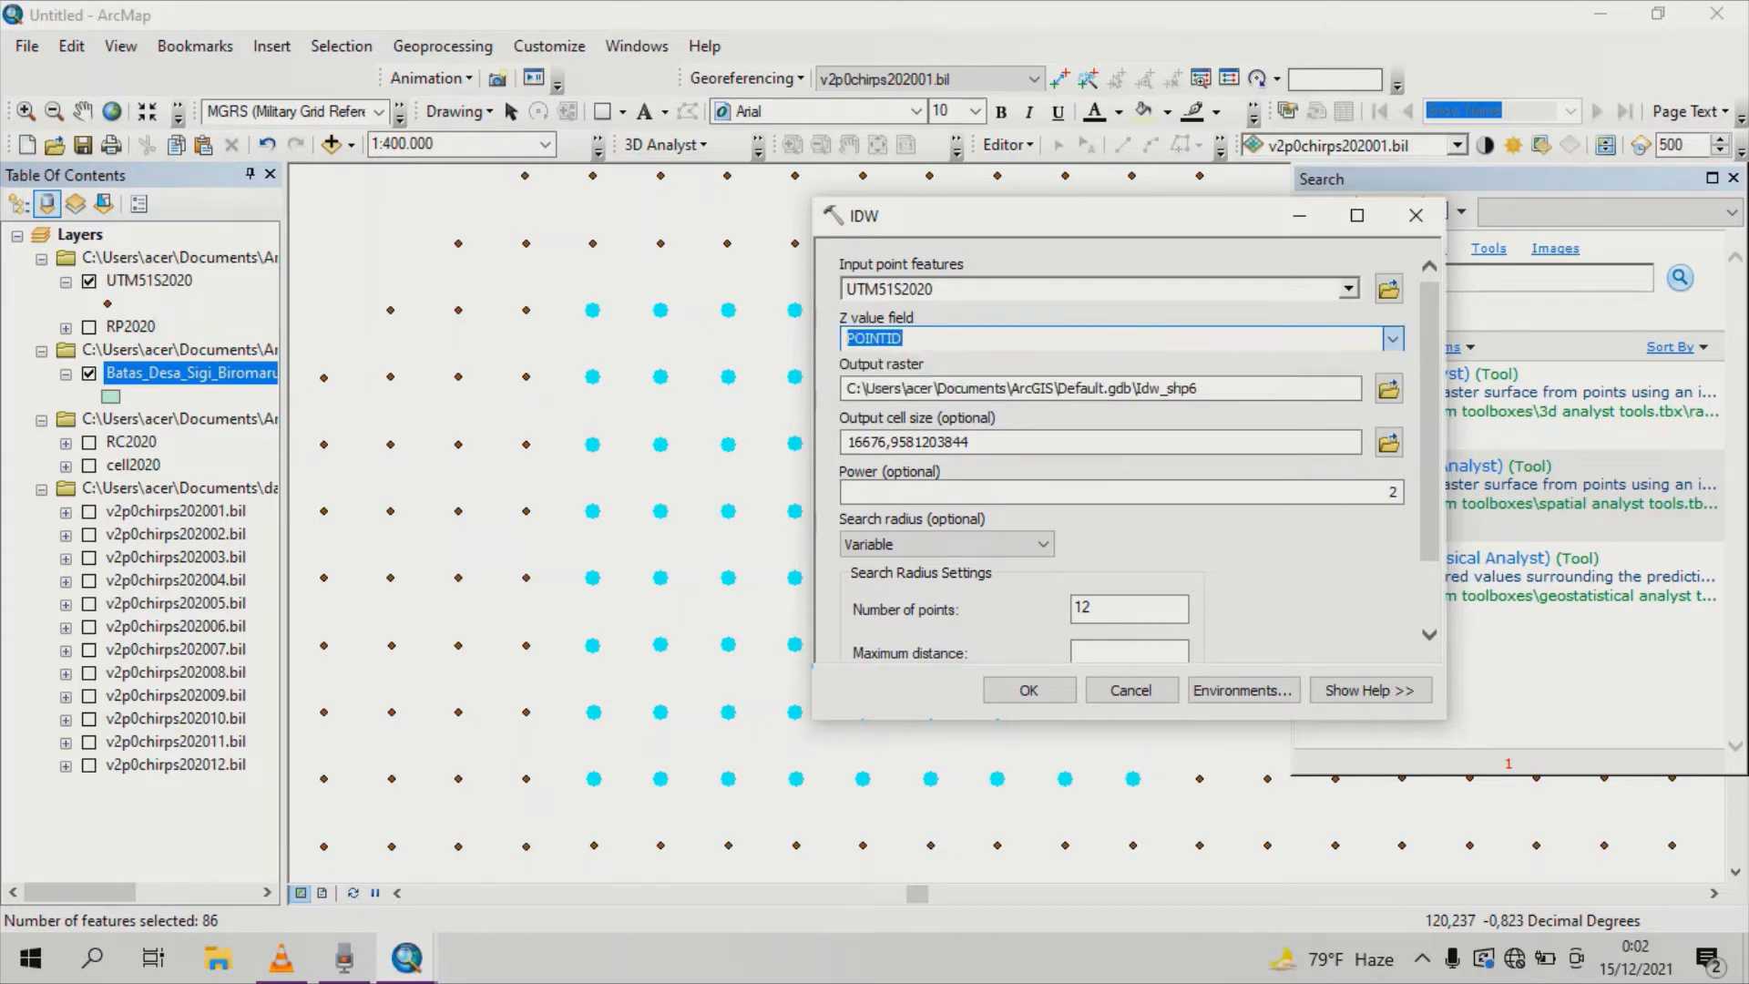
Set the IDW output cell size to 30.
{"action": "left_click", "coordinate": [975, 442]}
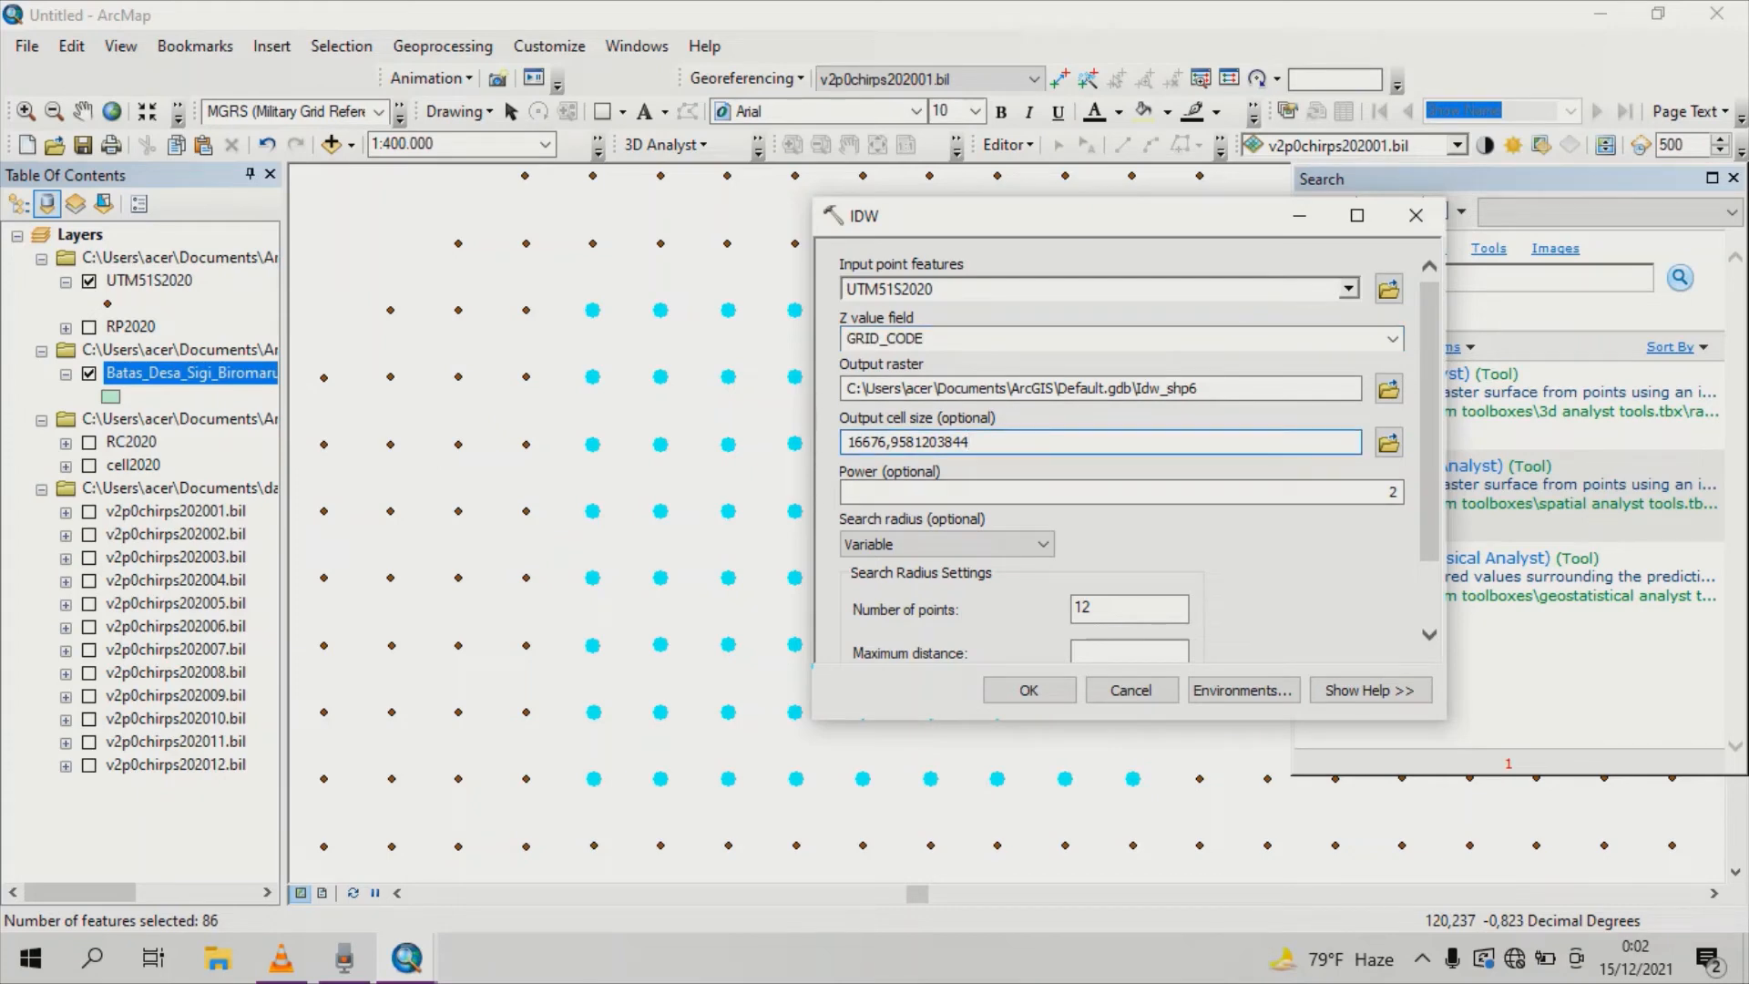
{"action": "key", "text": "BackSpace"}
{"action": "key", "text": "BackSpace"}
{"action": "key", "text": "BackSpace"}
{"action": "key", "text": "BackSpace"}
{"action": "key", "text": "BackSpace"}
{"action": "key", "text": "BackSpace"}
{"action": "key", "text": "BackSpace"}
{"action": "key", "text": "BackSpace"}
{"action": "key", "text": "BackSpace"}
{"action": "key", "text": "BackSpace"}
{"action": "key", "text": "BackSpace"}
{"action": "key", "text": "BackSpace"}
{"action": "key", "text": "BackSpace"}
{"action": "key", "text": "BackSpace"}
{"action": "key", "text": "BackSpace"}
{"action": "key", "text": "BackSpace"}
{"action": "type", "text": "30"}
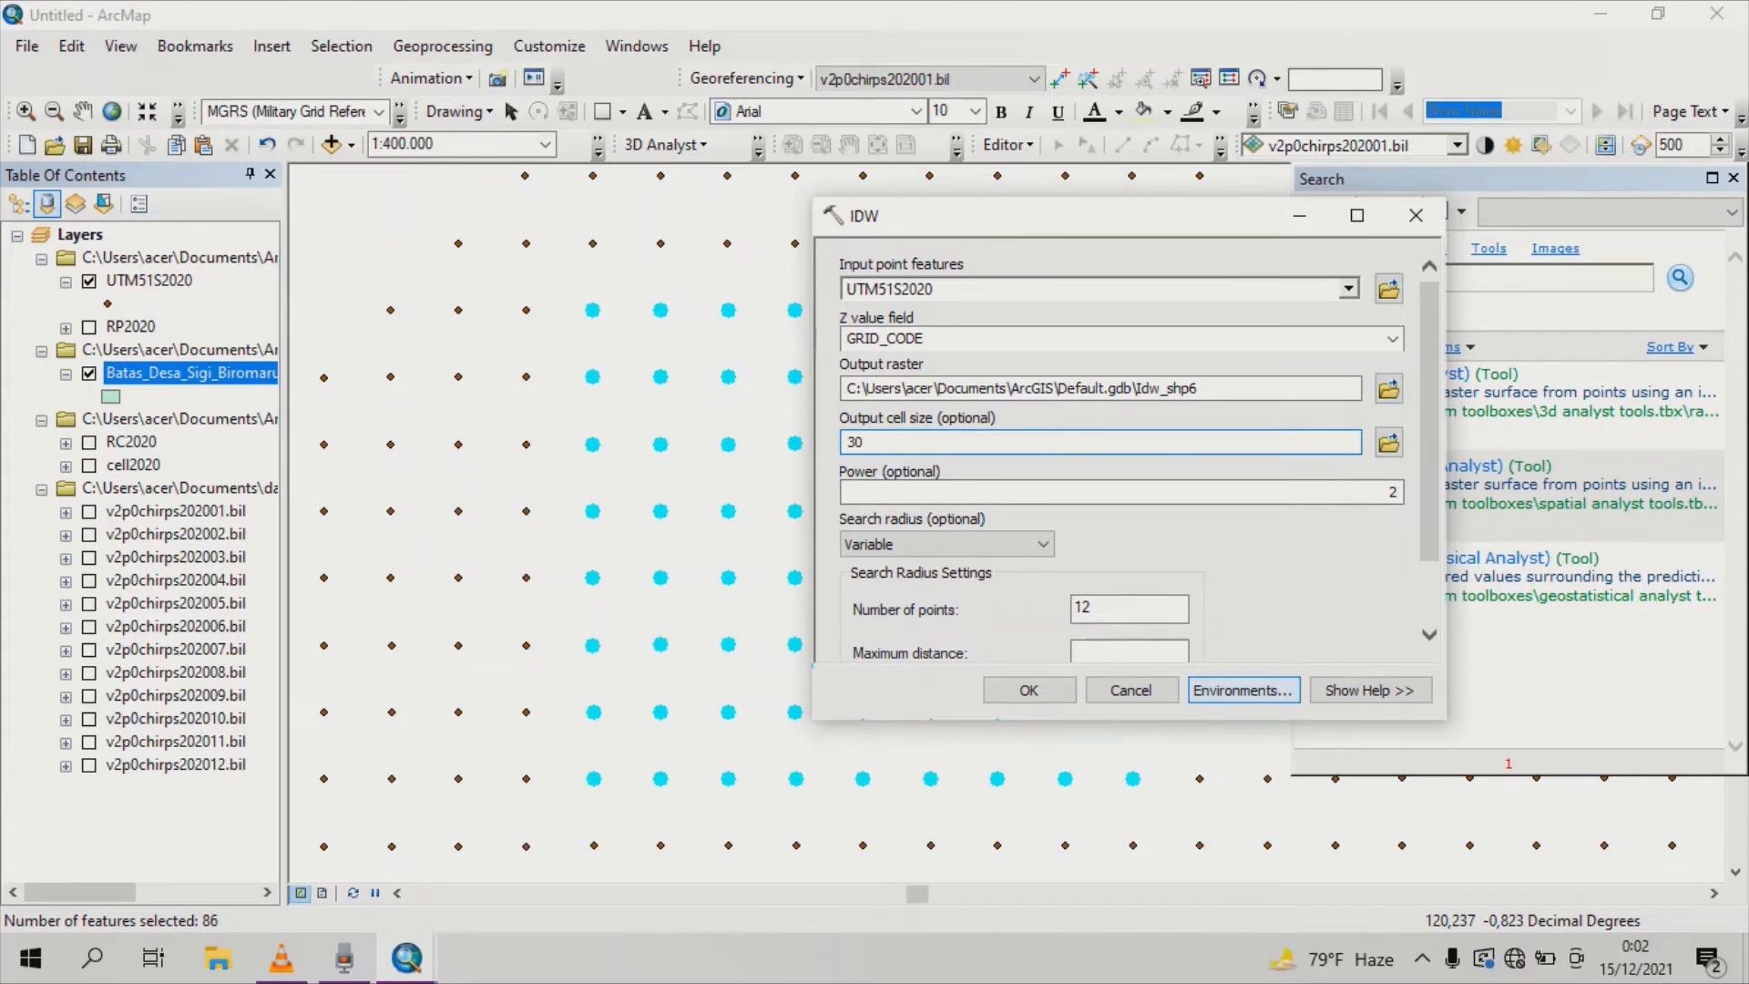
Set the processing extent in the IDW environment settings to match the Batas_Desa_Sigi_Biromaru layer.
{"action": "left_click", "coordinate": [1242, 689]}
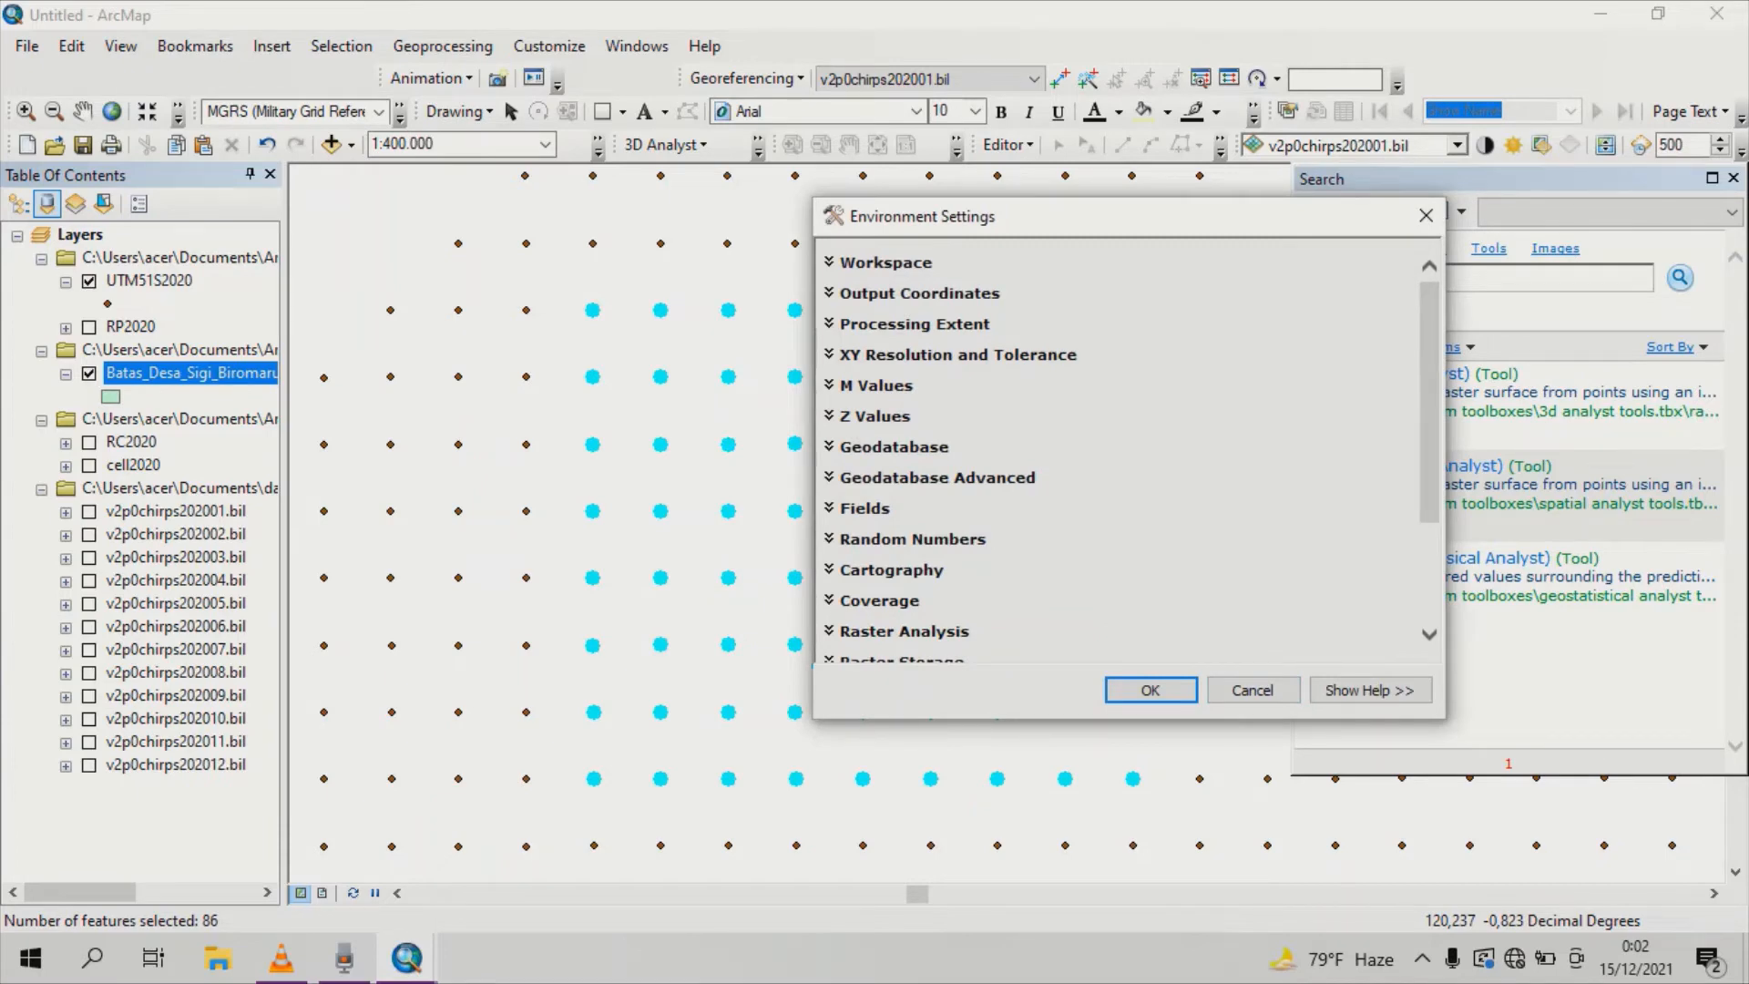
{"action": "left_click", "coordinate": [914, 325]}
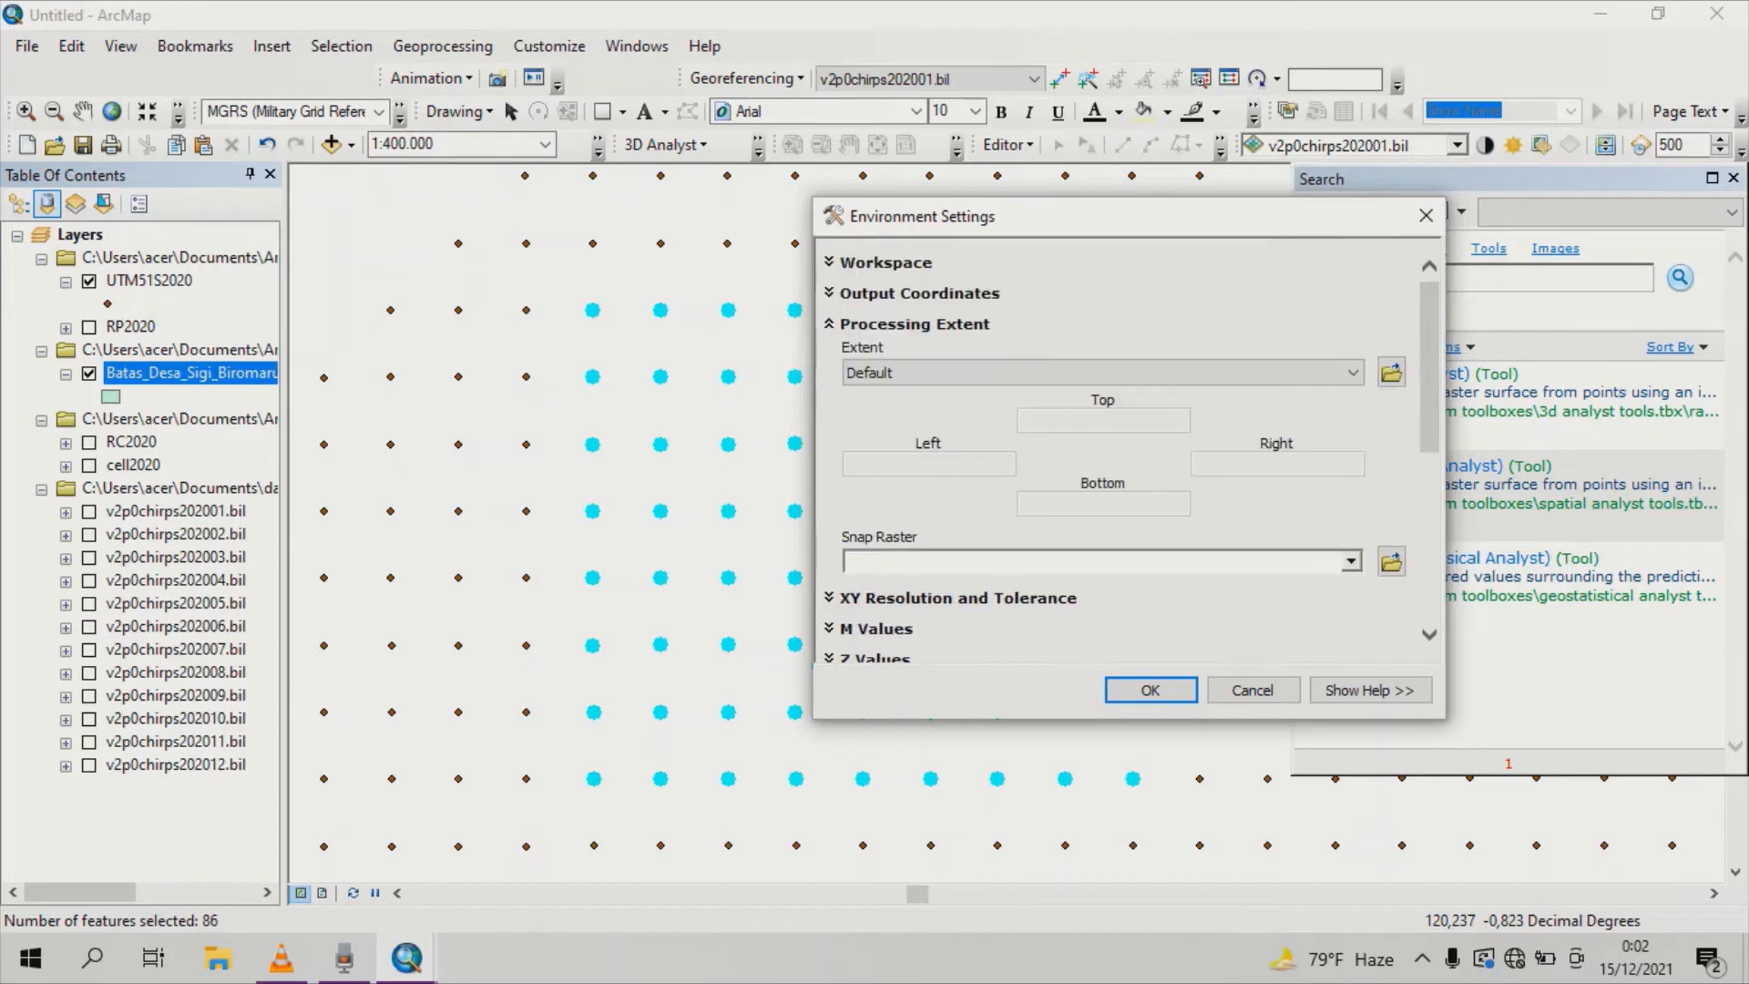
{"action": "left_click", "coordinate": [1102, 372]}
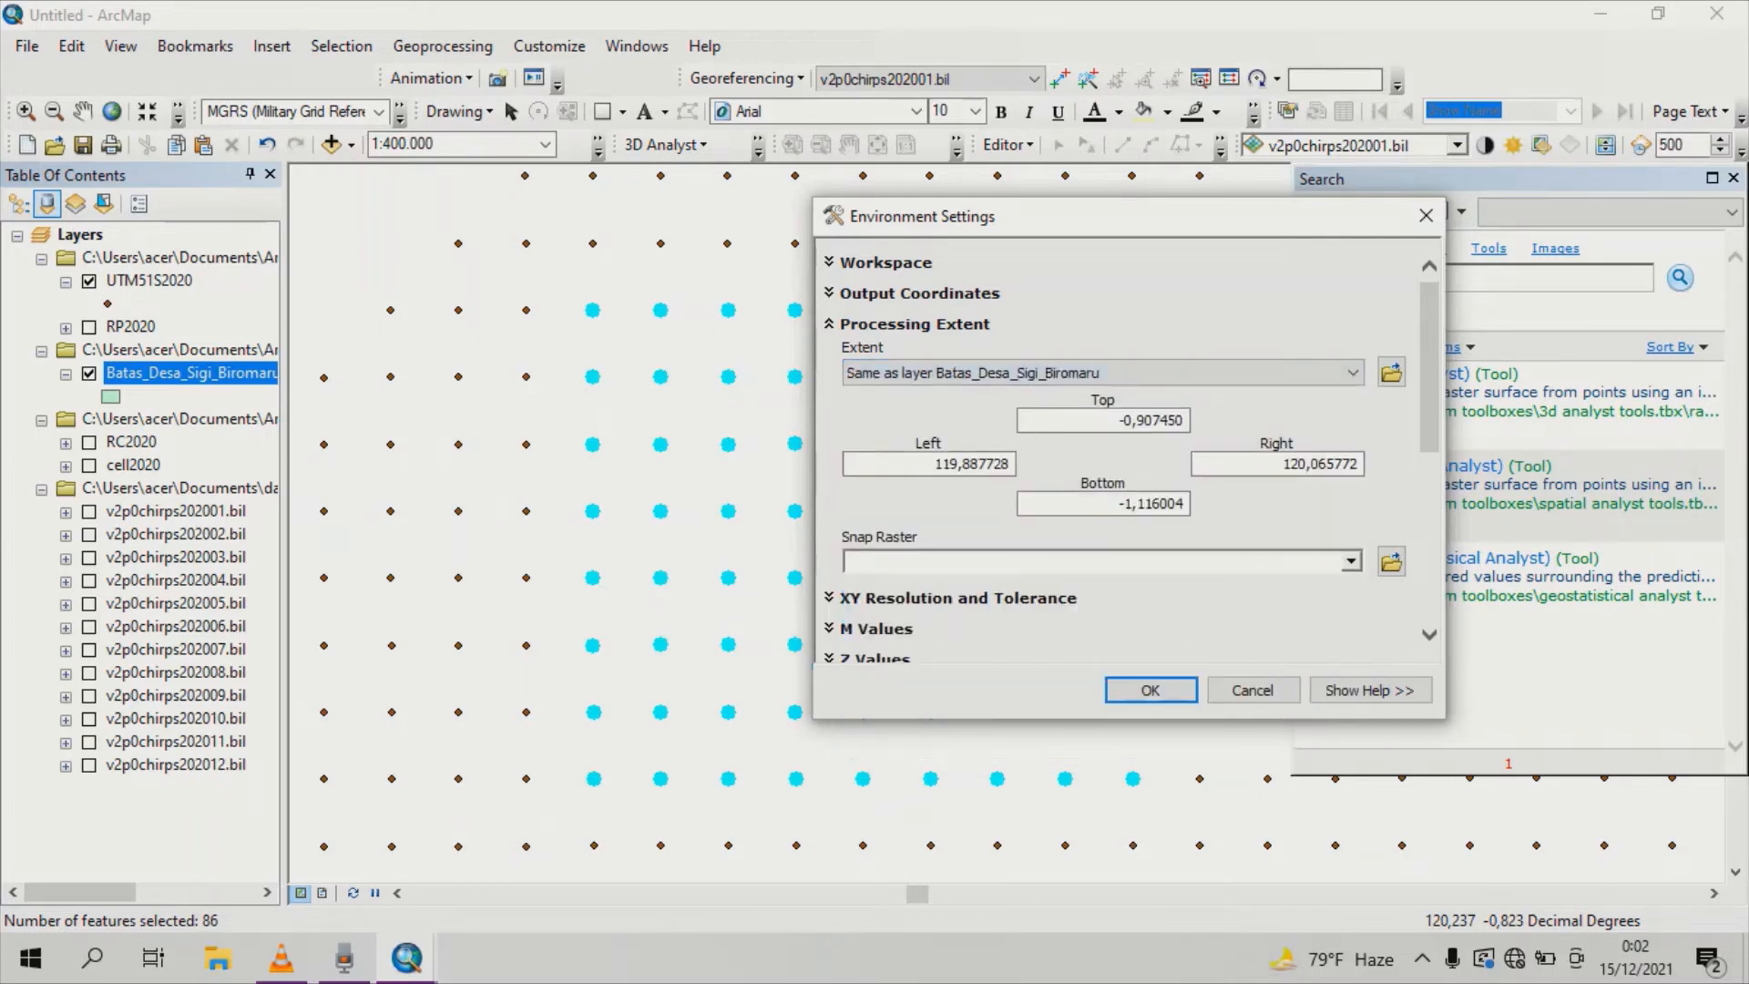
Set the raster analysis mask to Batas_Desa_Sigi_Biromaru and accept the environment settings.
{"action": "scroll", "coordinate": [1126, 449], "scroll_direction": "down", "scroll_amount": 3}
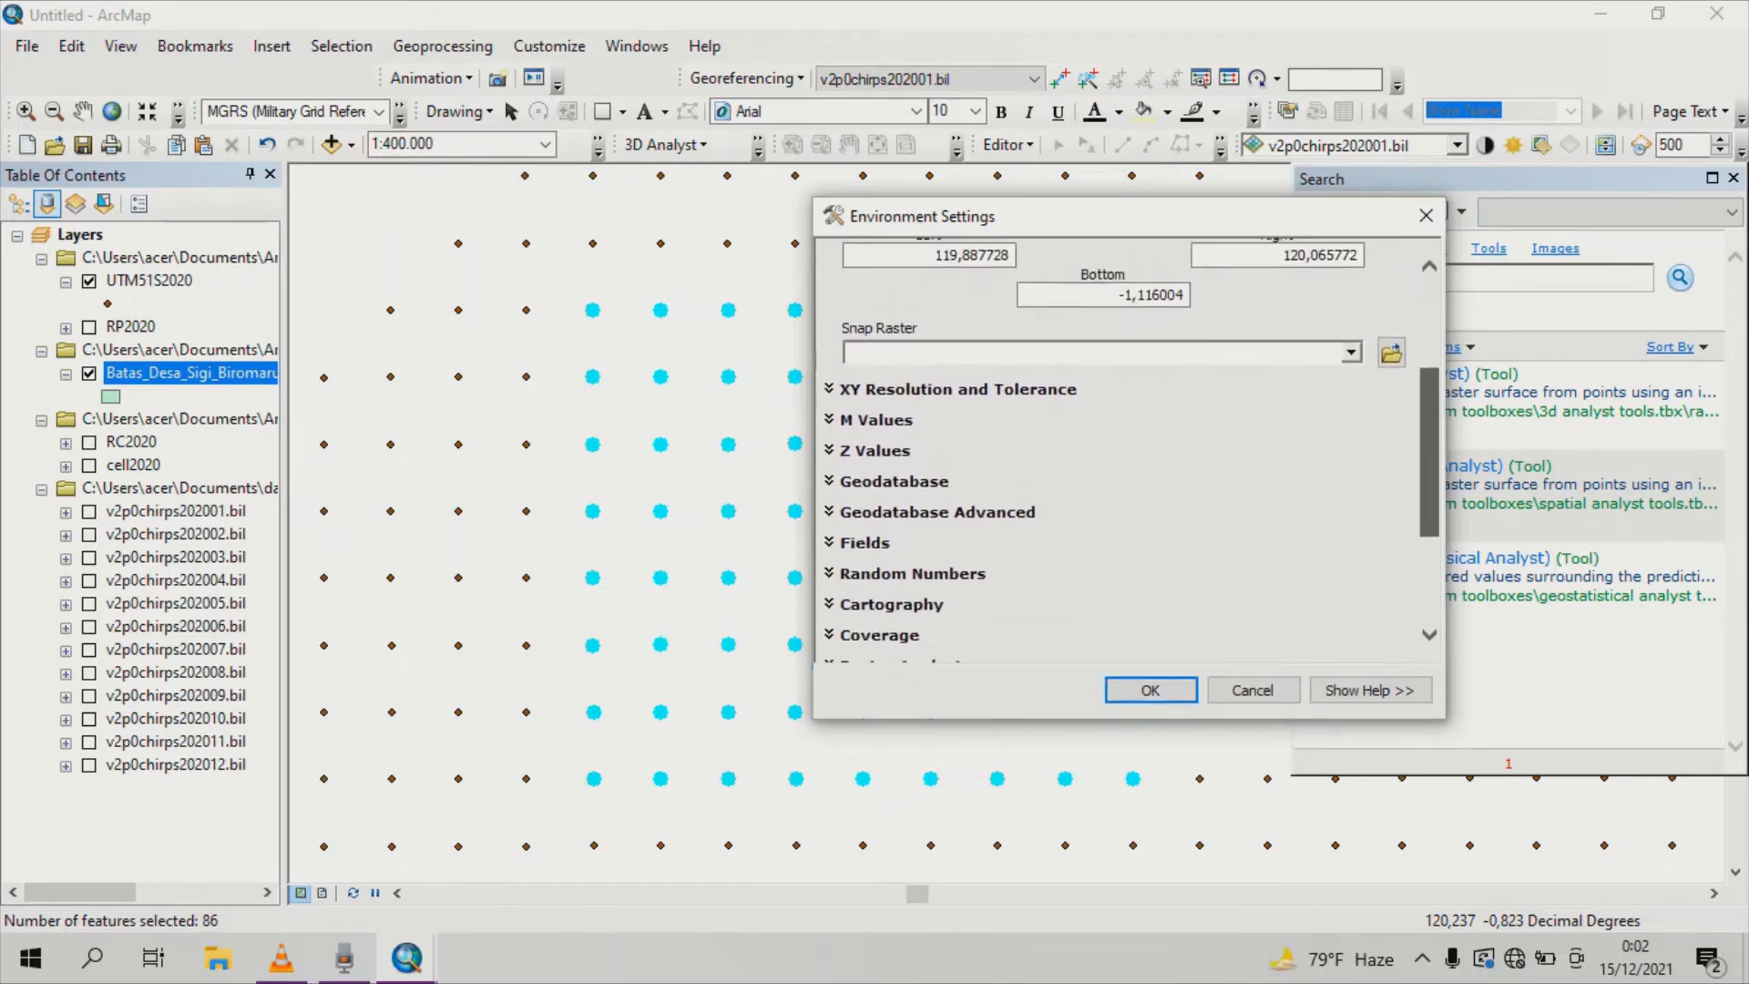
{"action": "scroll", "coordinate": [1127, 449], "scroll_direction": "down", "scroll_amount": 3}
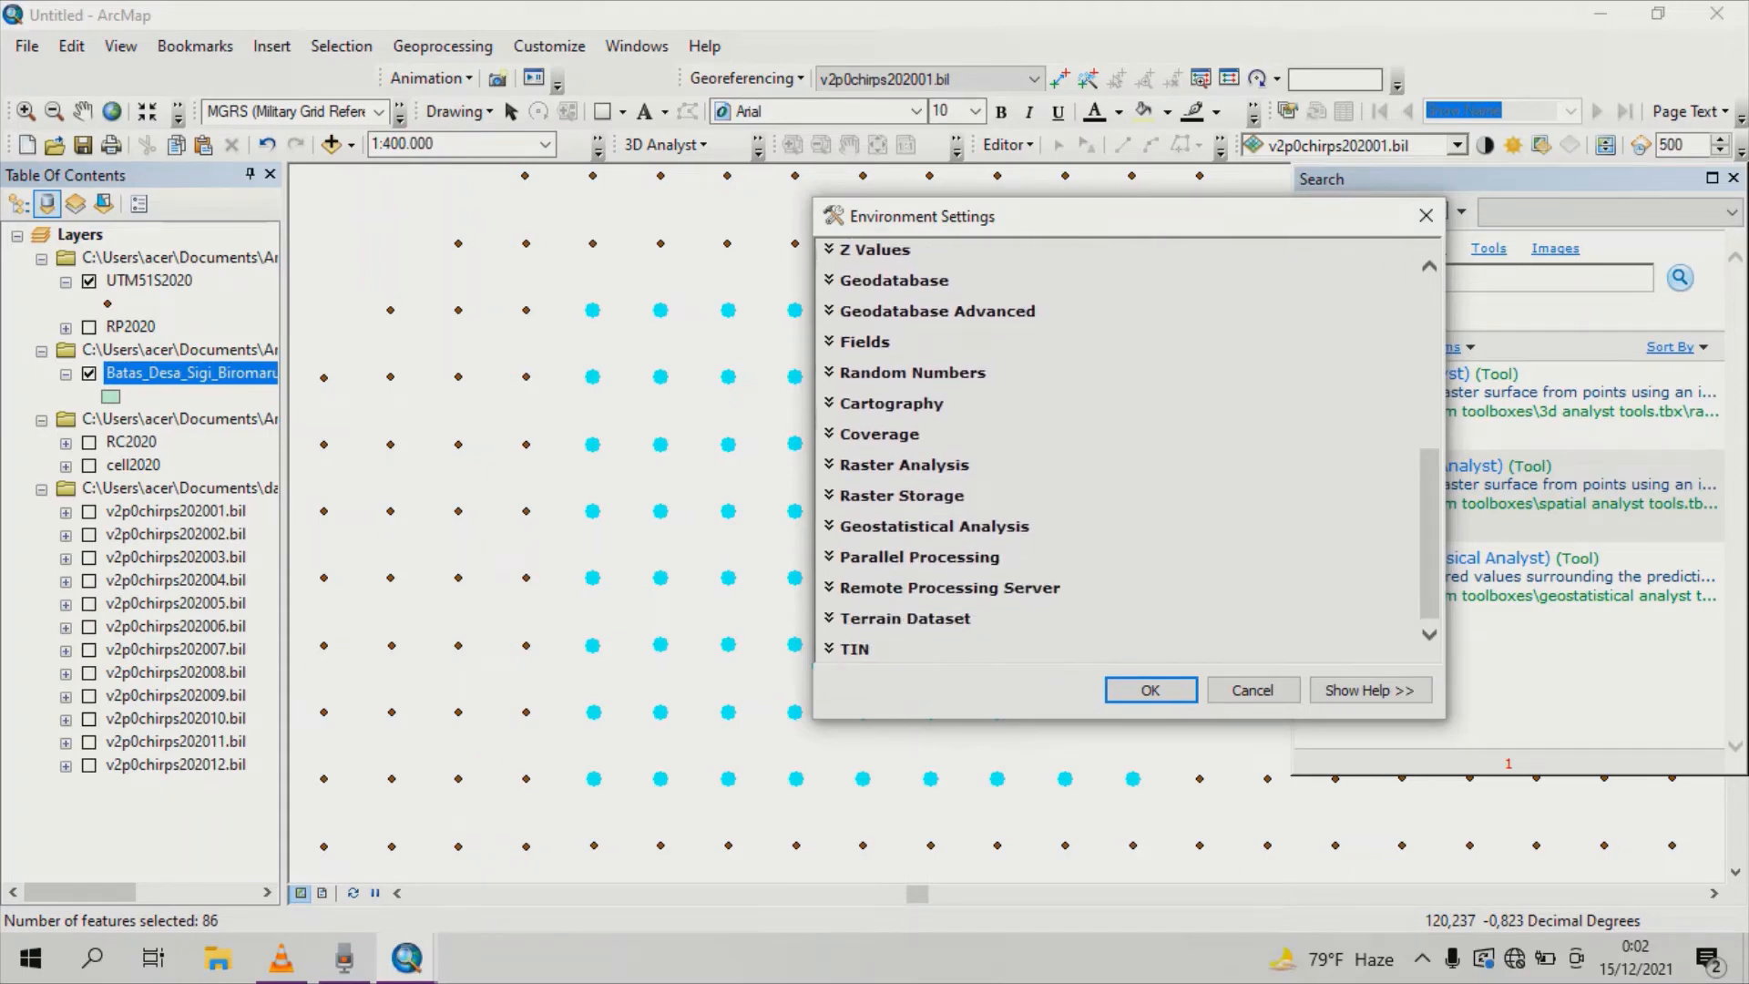
{"action": "left_click", "coordinate": [903, 465]}
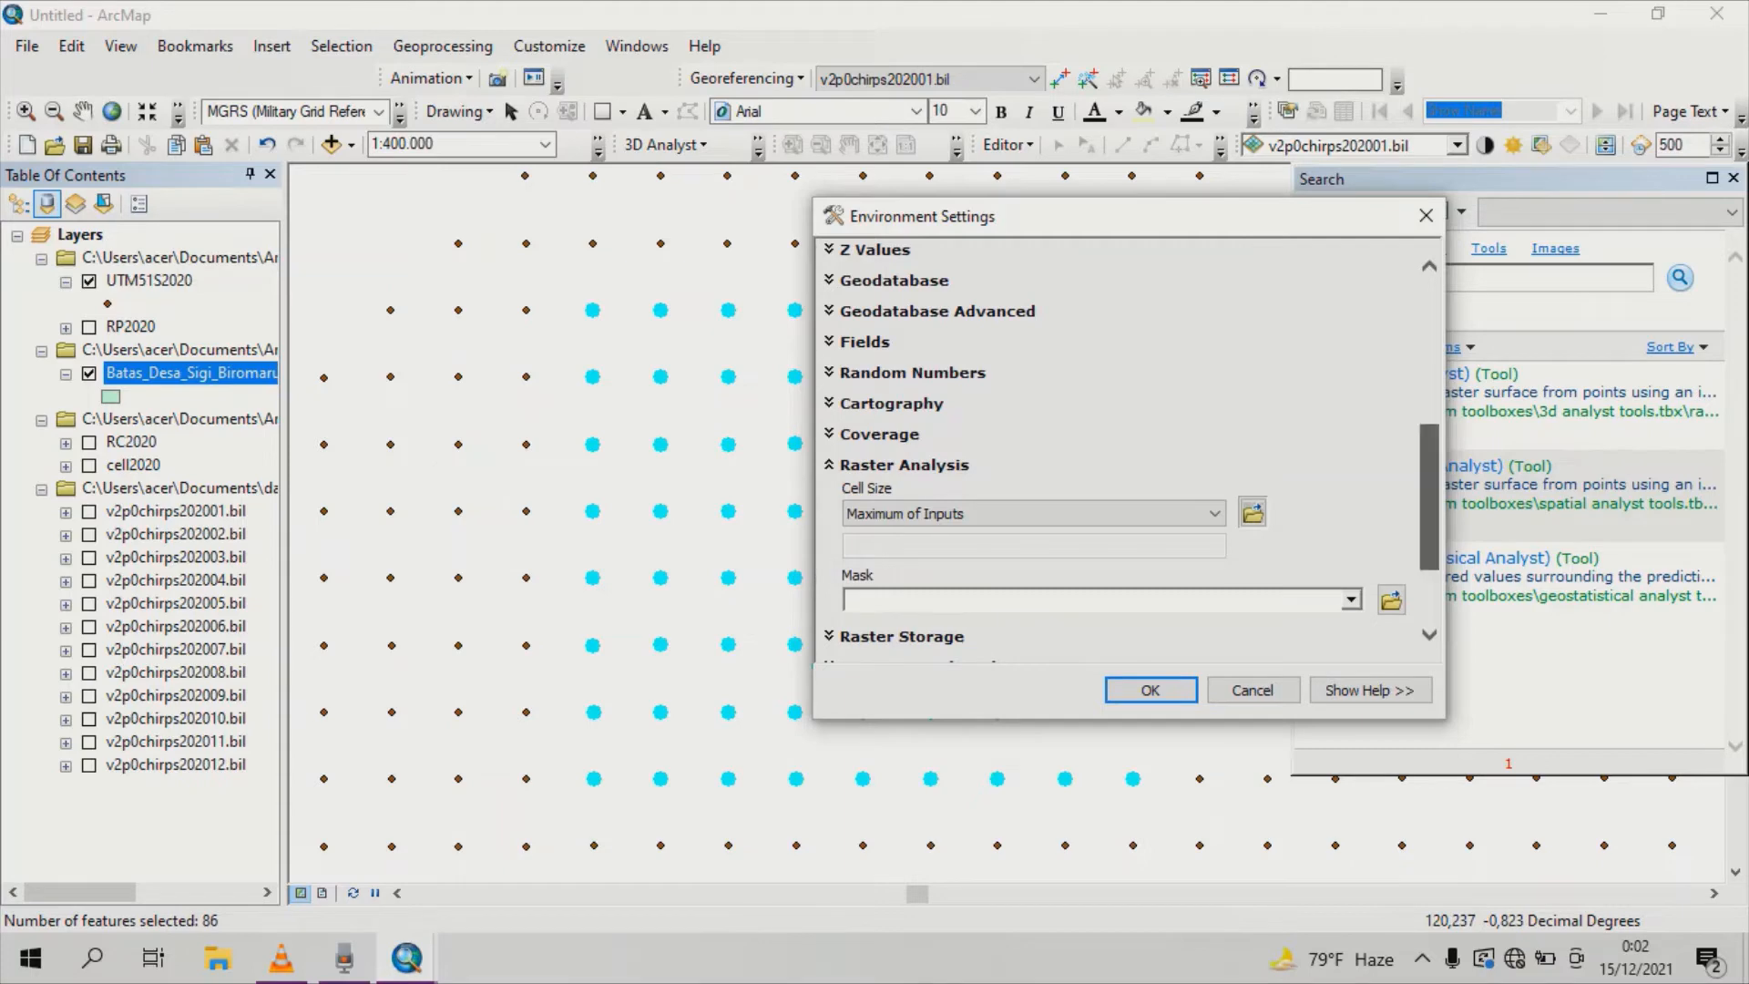
{"action": "scroll", "coordinate": [1126, 449], "scroll_direction": "down", "scroll_amount": 2}
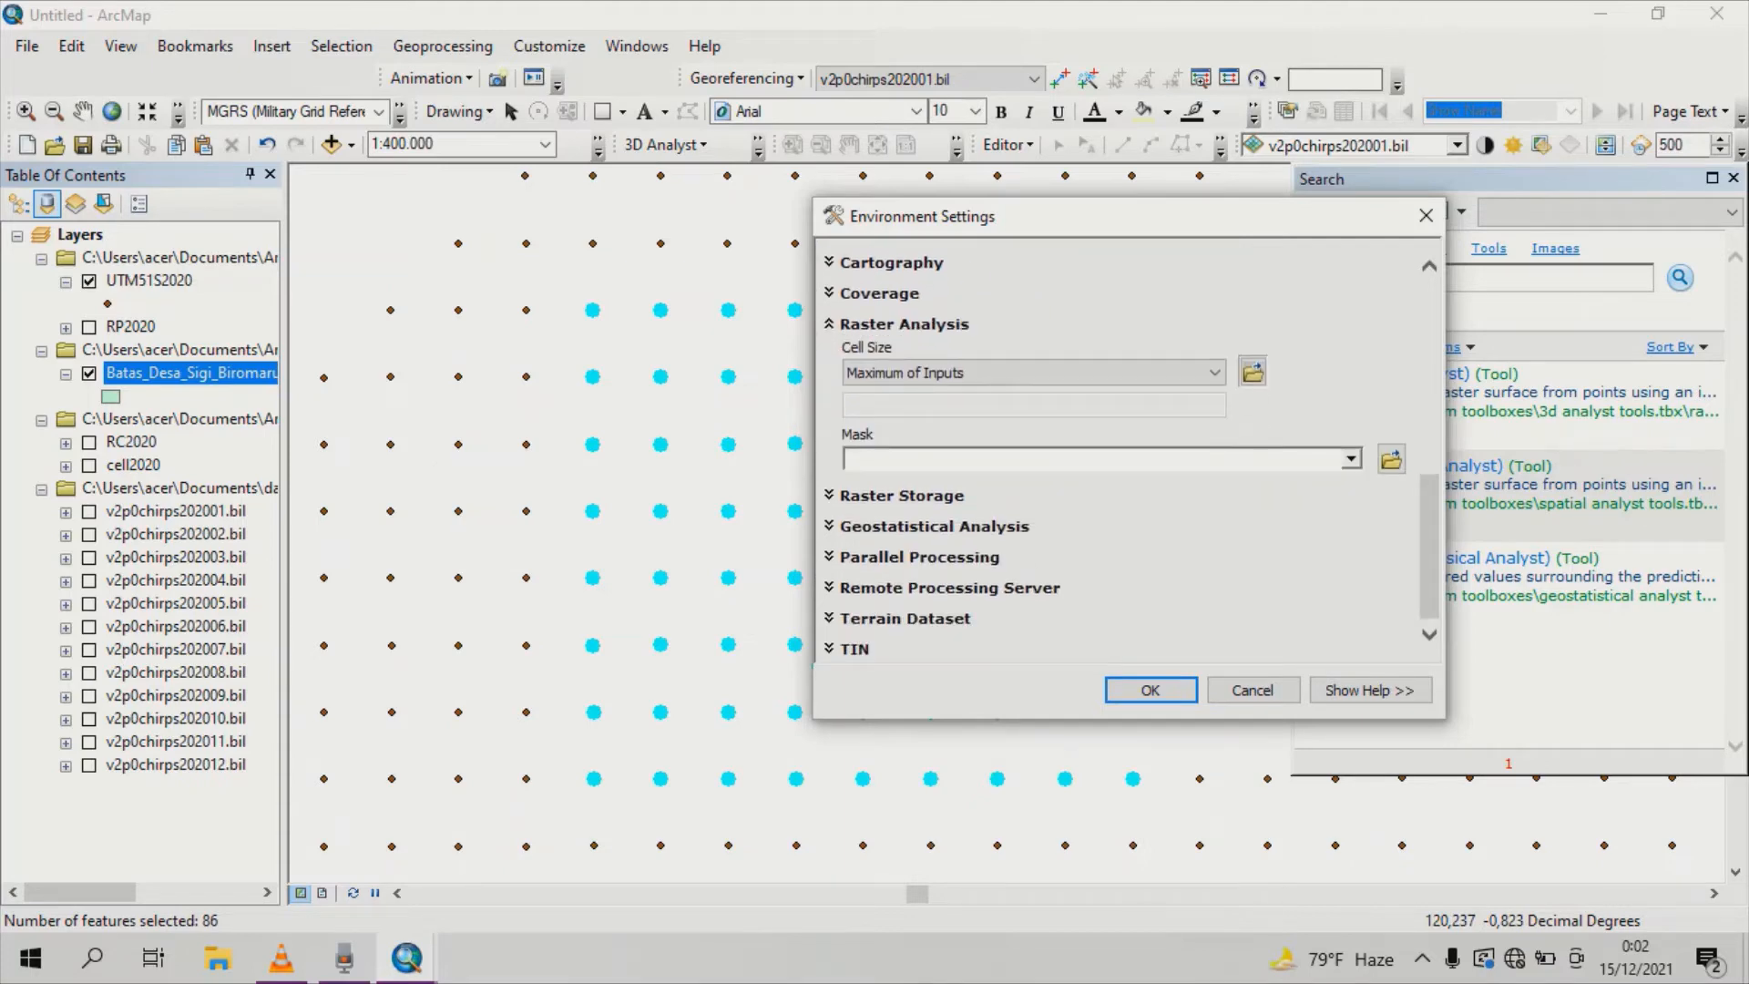
{"action": "left_click", "coordinate": [1351, 459]}
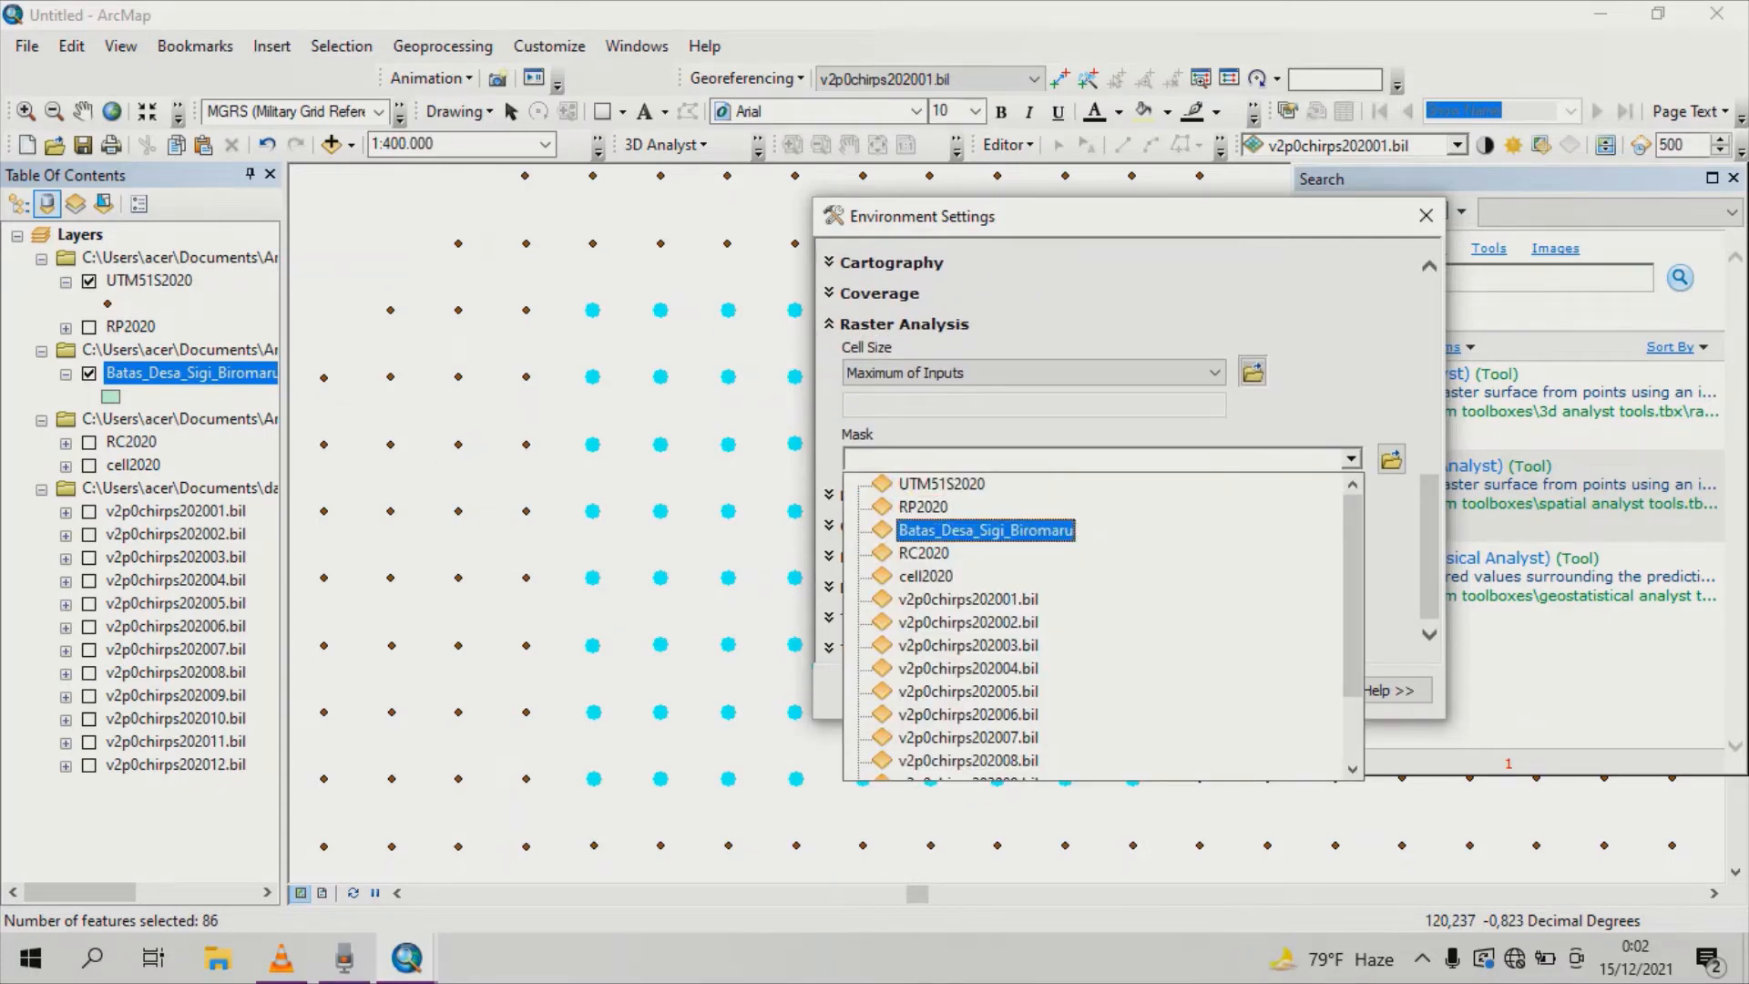
{"action": "key", "text": "Return"}
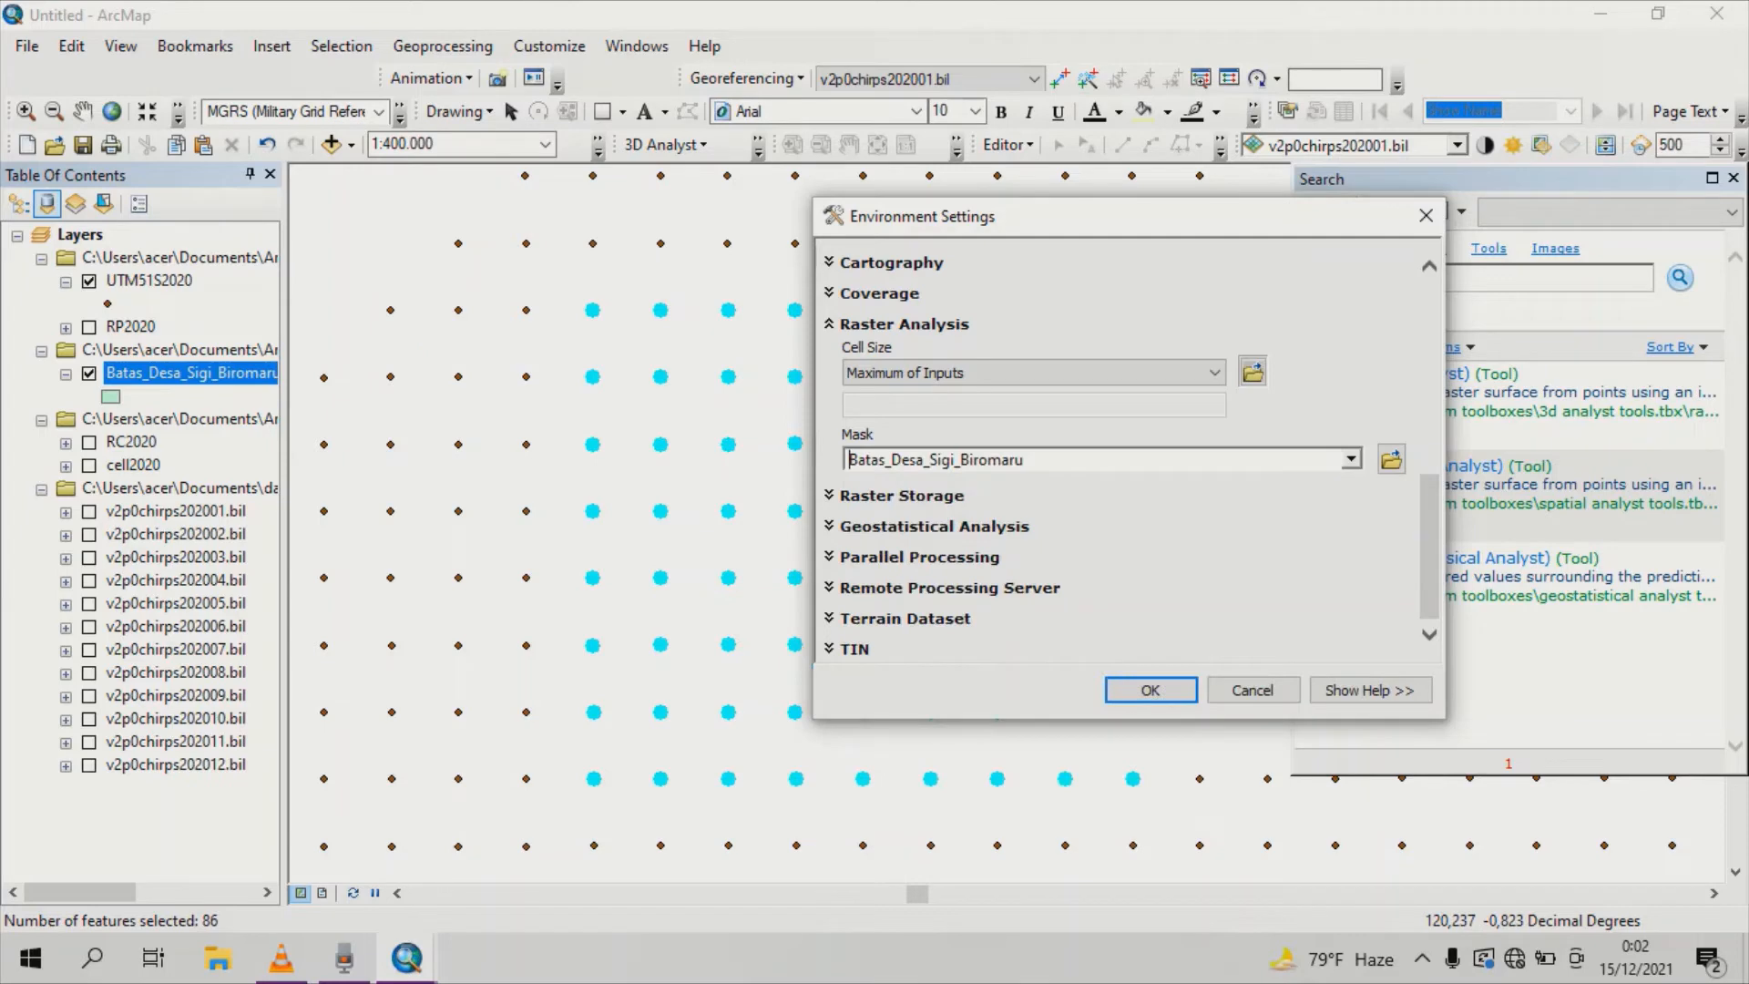
{"action": "key", "text": "Return"}
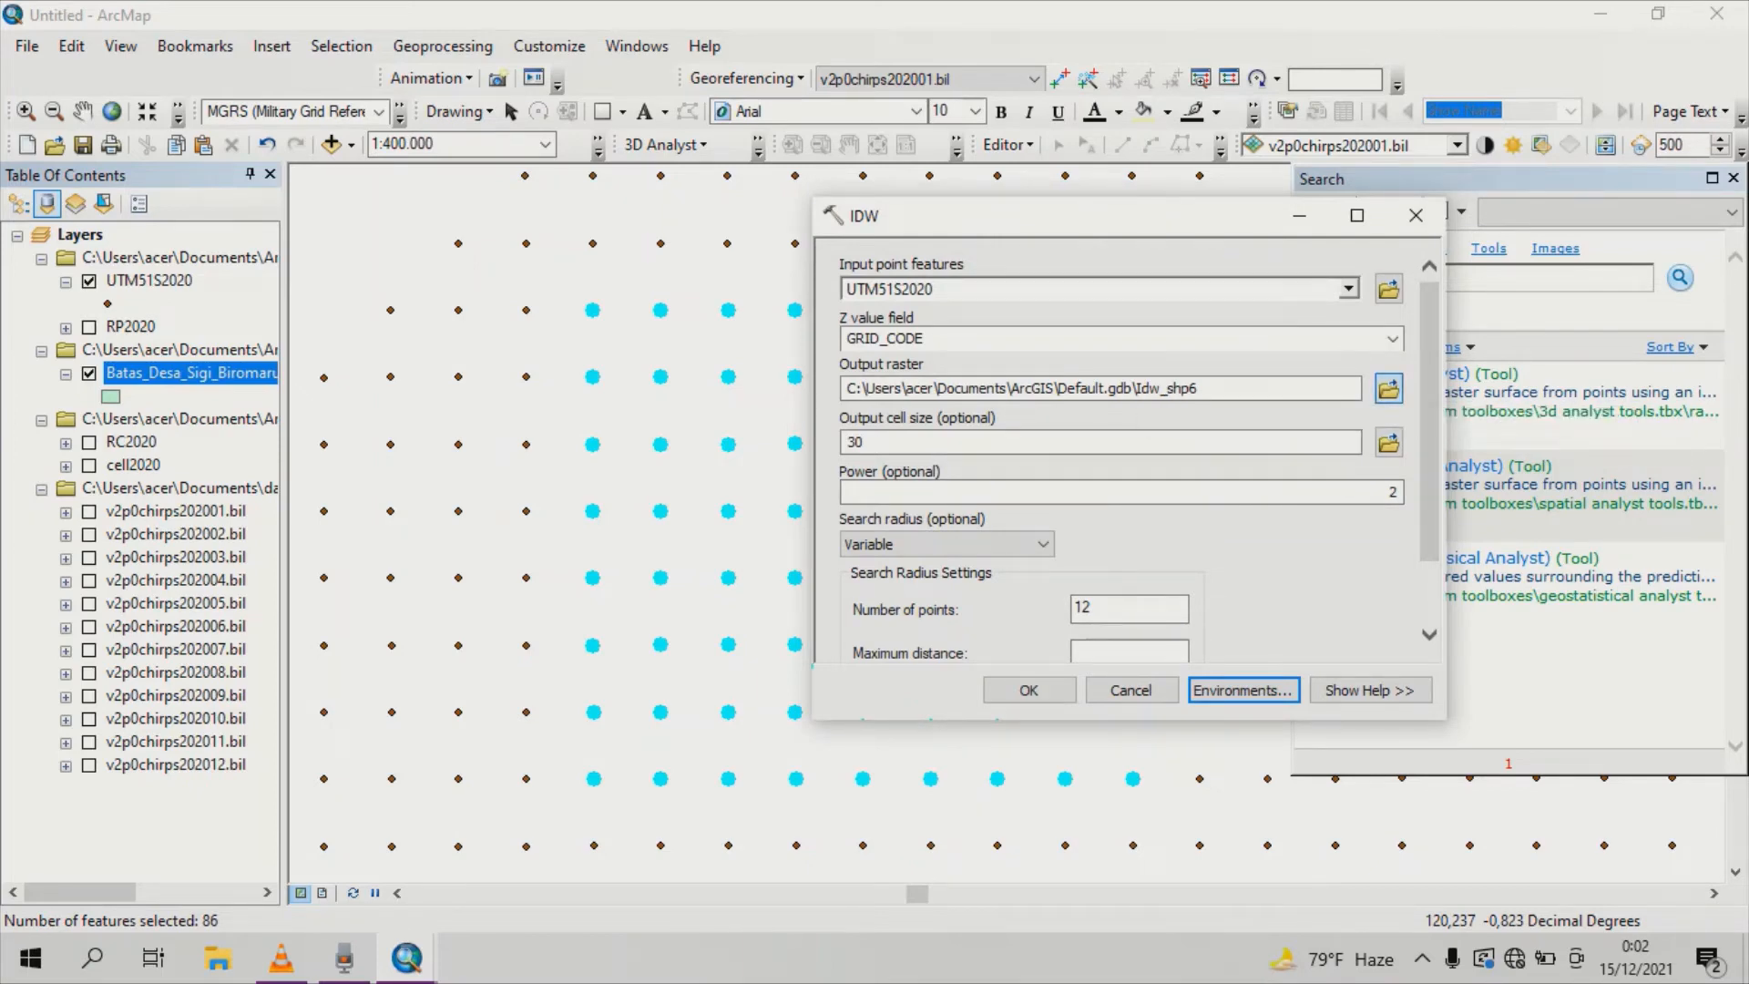
Name the output raster IDW2020 in the "contoh pembuatan peta curah hujan" folder and run the IDW interpolation.
{"action": "left_click", "coordinate": [1388, 389]}
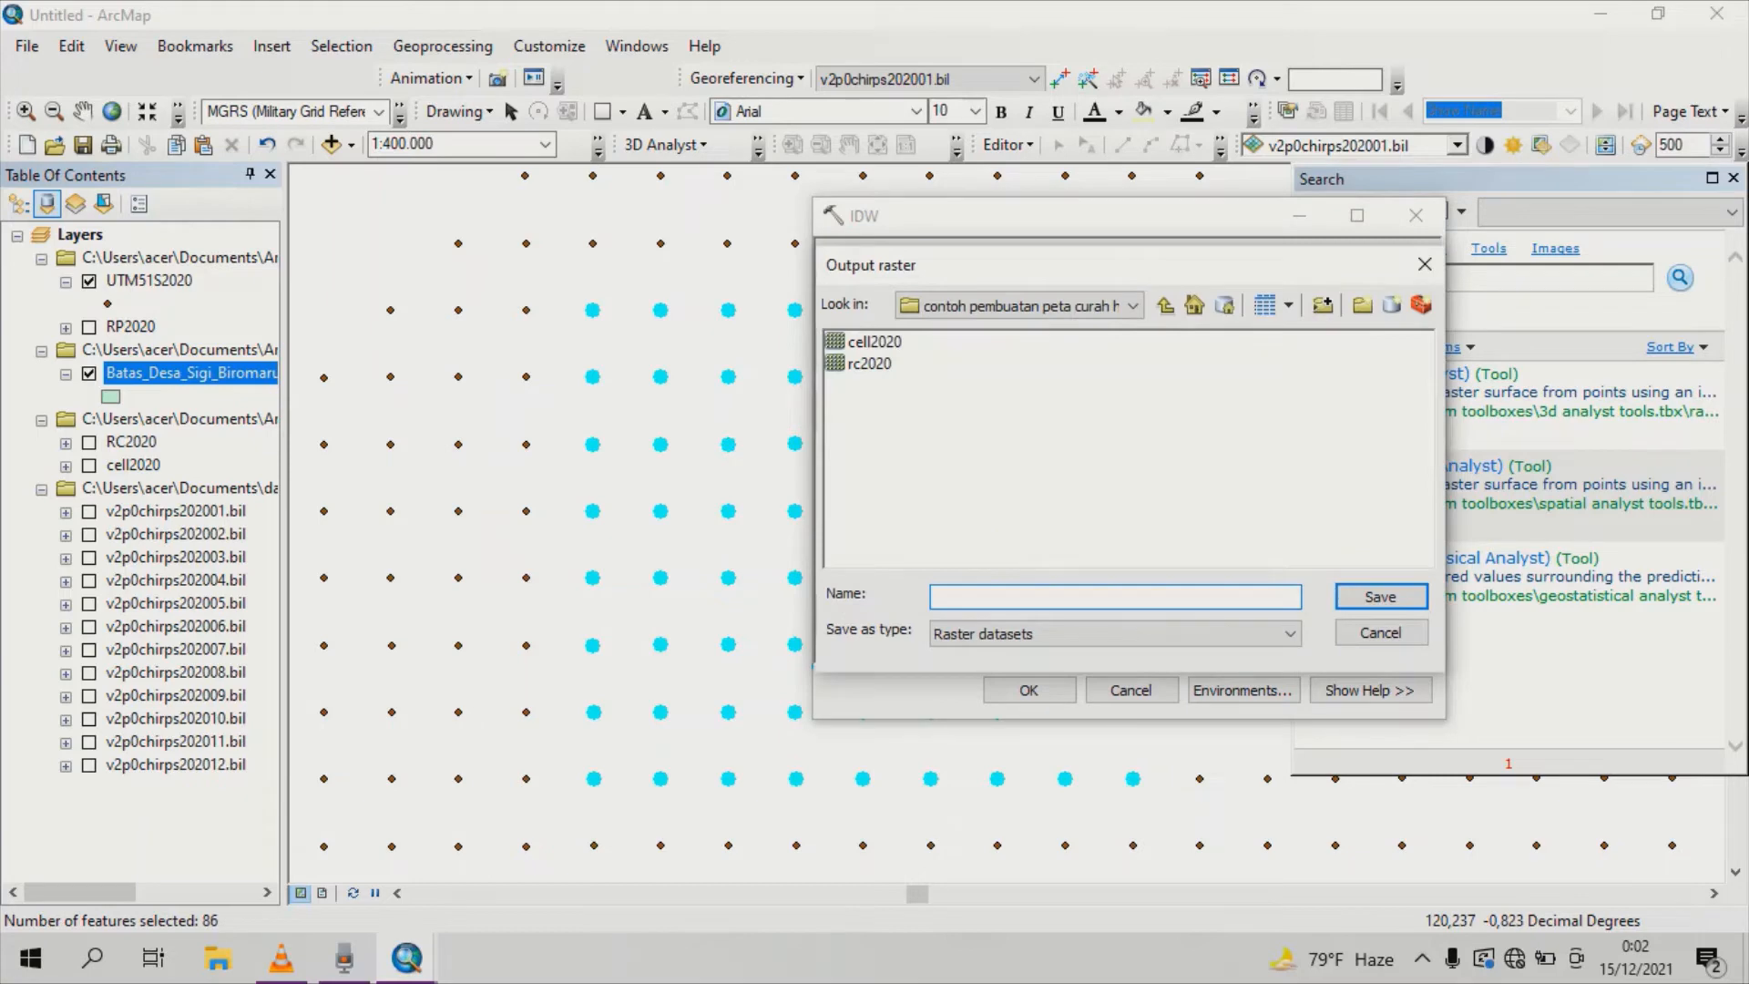
{"action": "type", "text": "IDW2020"}
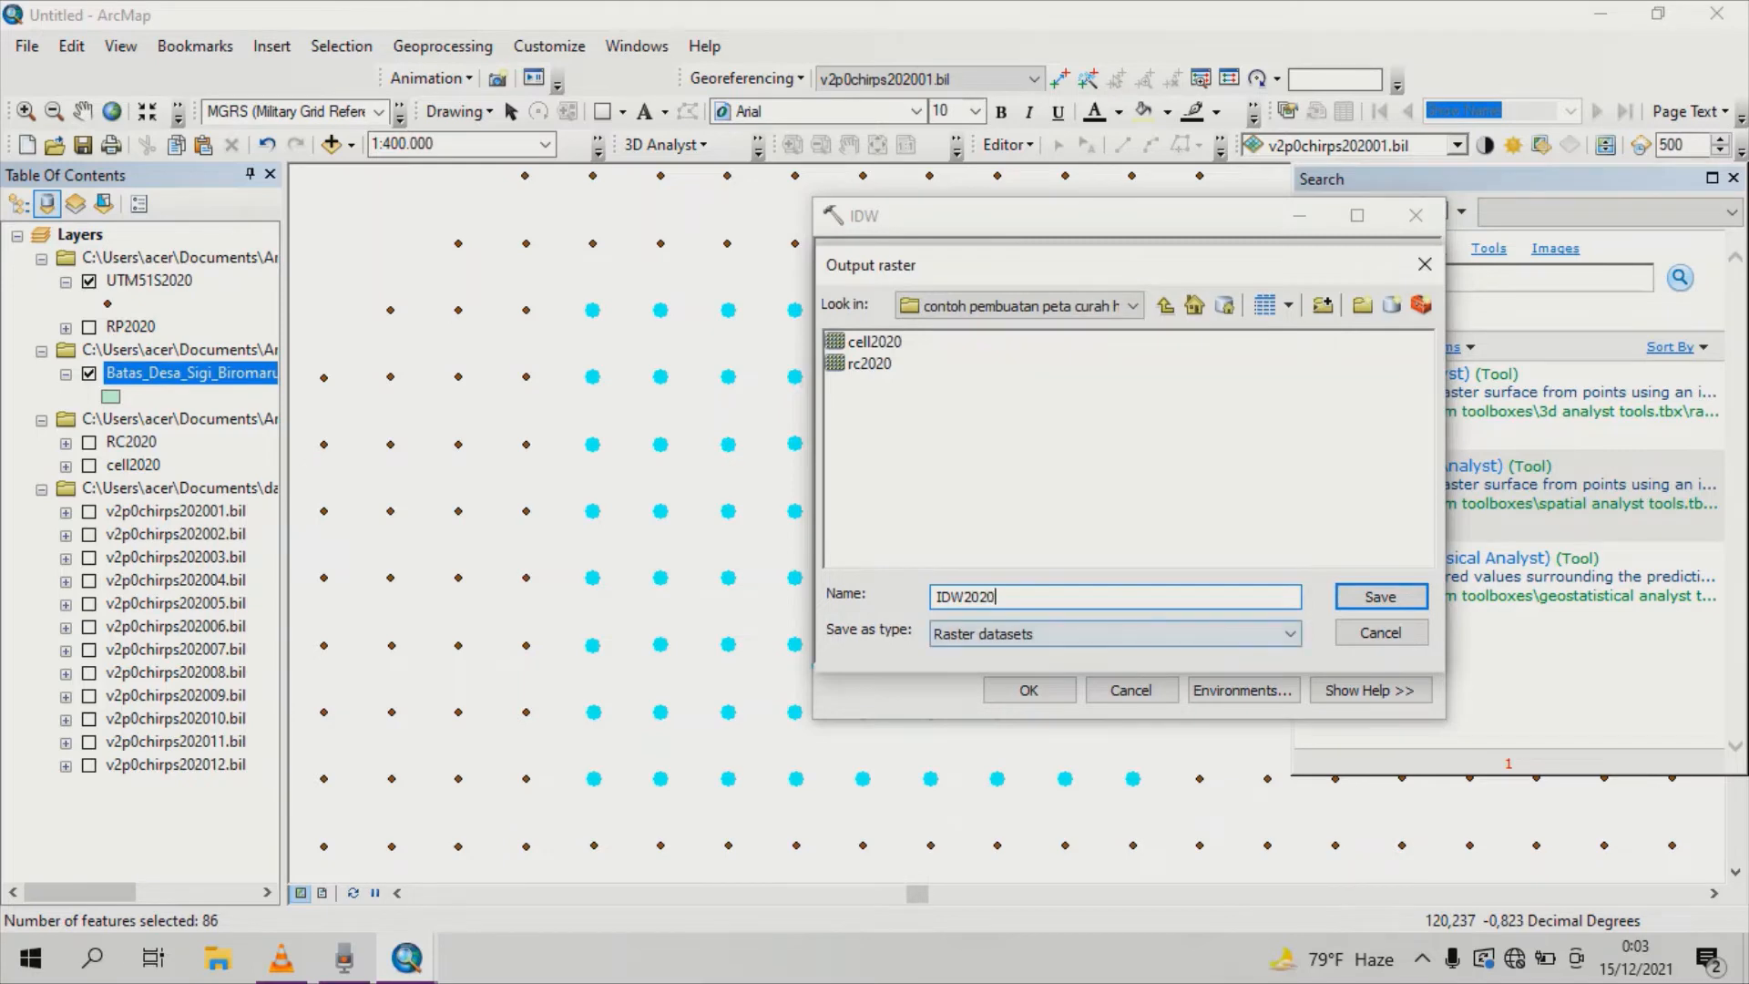
{"action": "key", "text": "Return"}
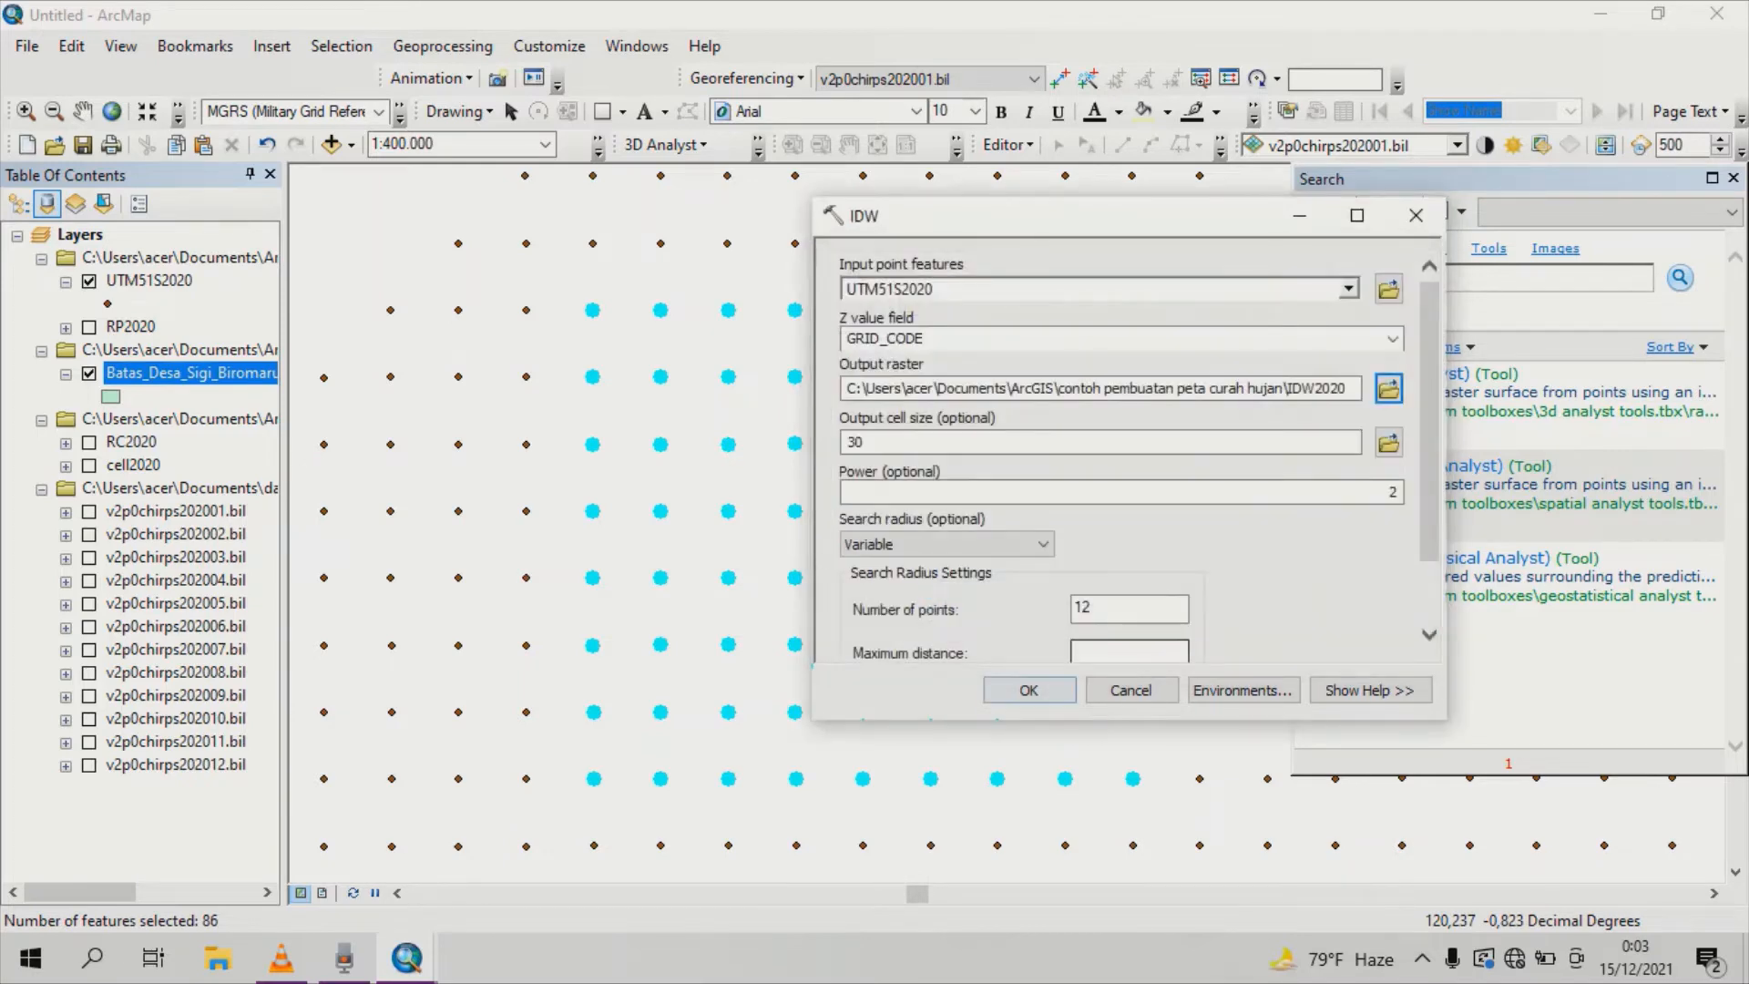
{"action": "left_click", "coordinate": [1028, 689]}
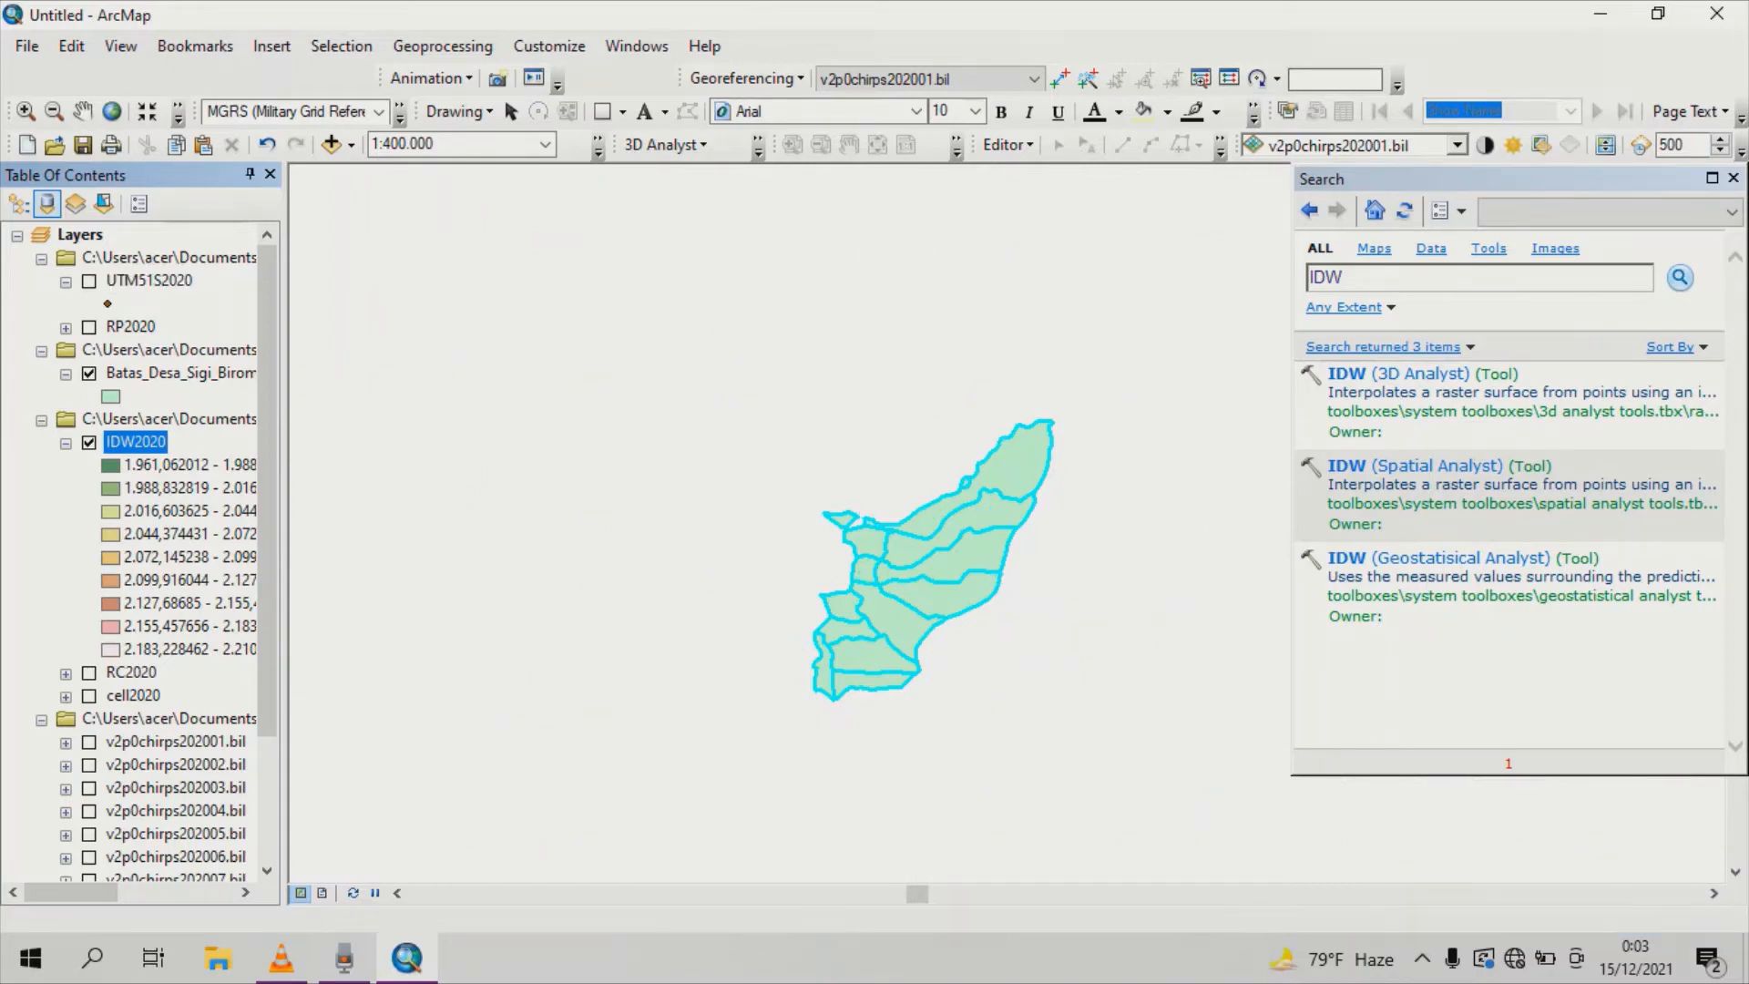
Collapse the UTM51S2020 legend and set the Batas_Desa_Sigi_Biromaru layer's symbol to Hollow.
{"action": "left_click", "coordinate": [65, 282]}
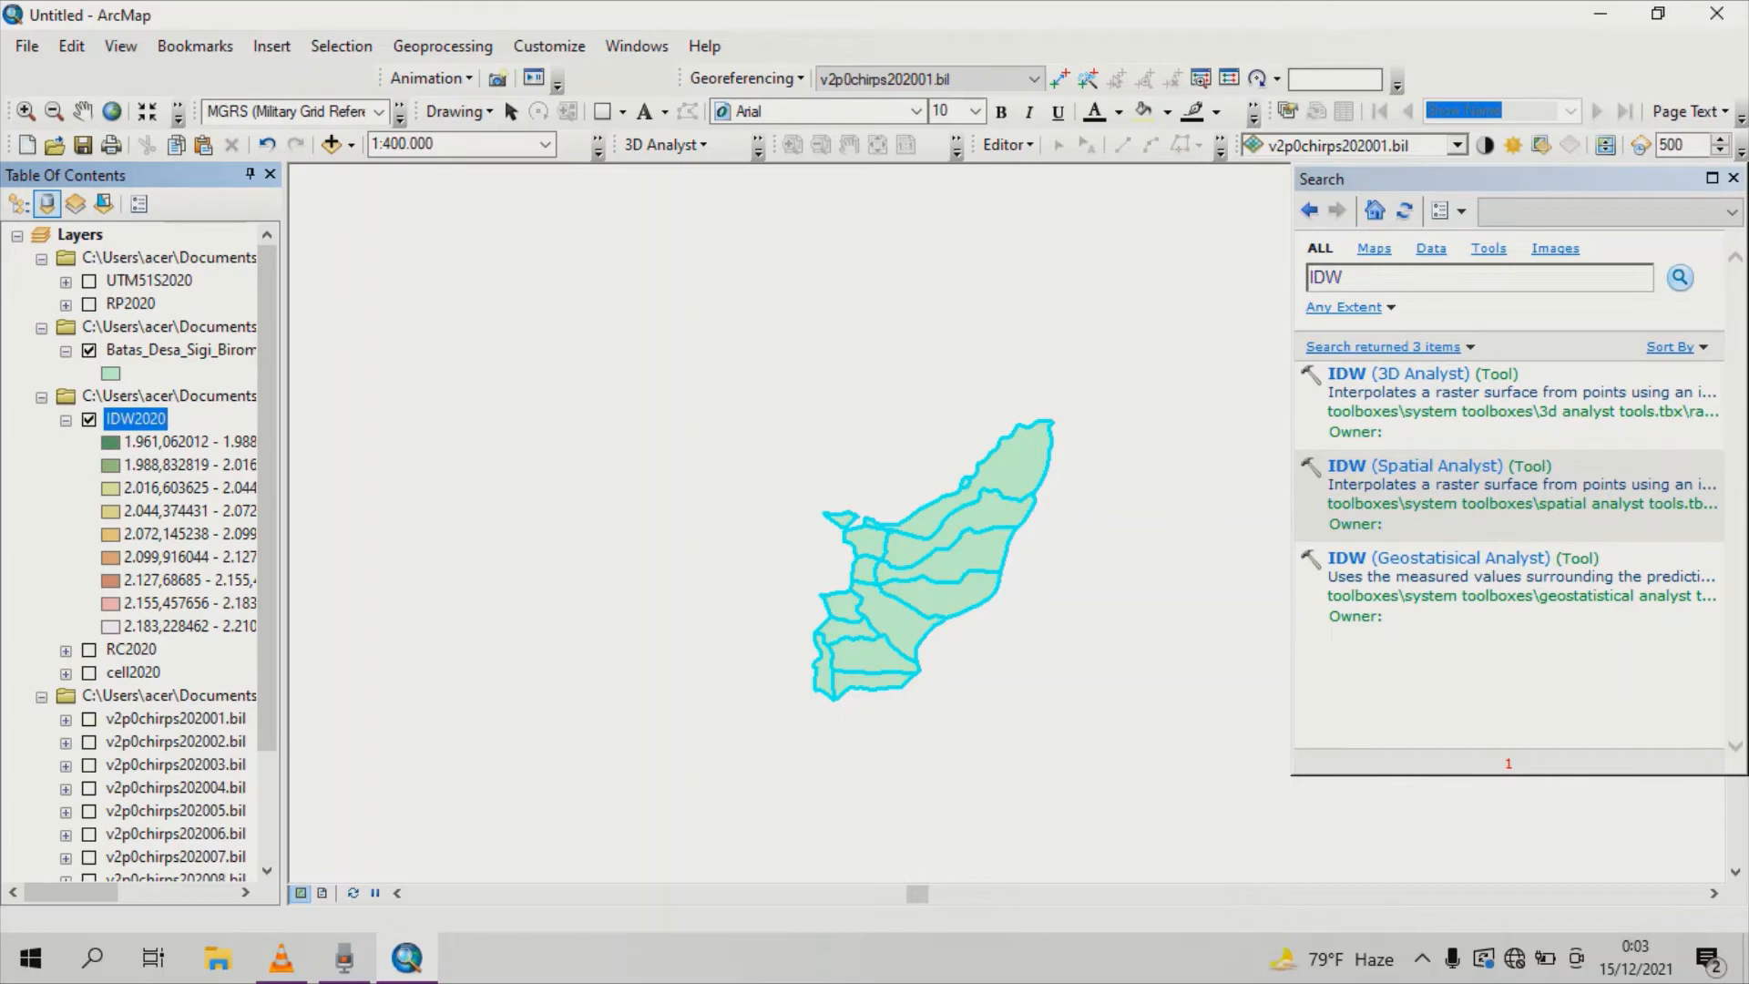
{"action": "left_click", "coordinate": [111, 373]}
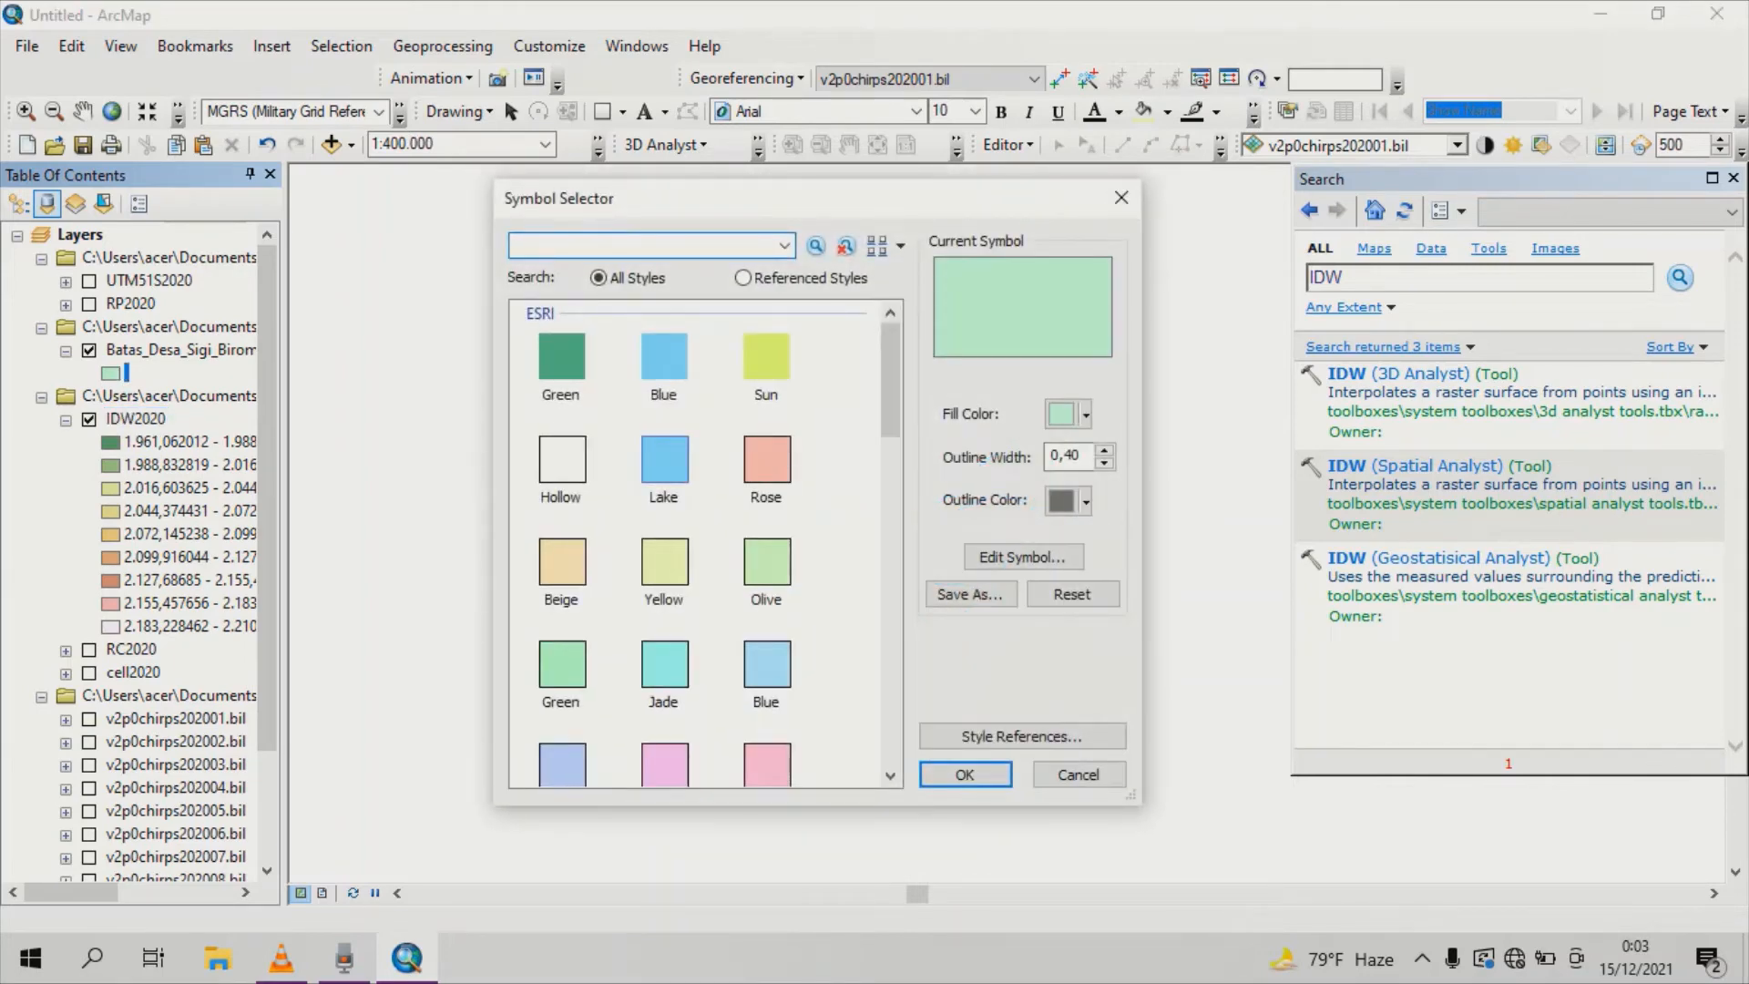
{"action": "left_click", "coordinate": [562, 461]}
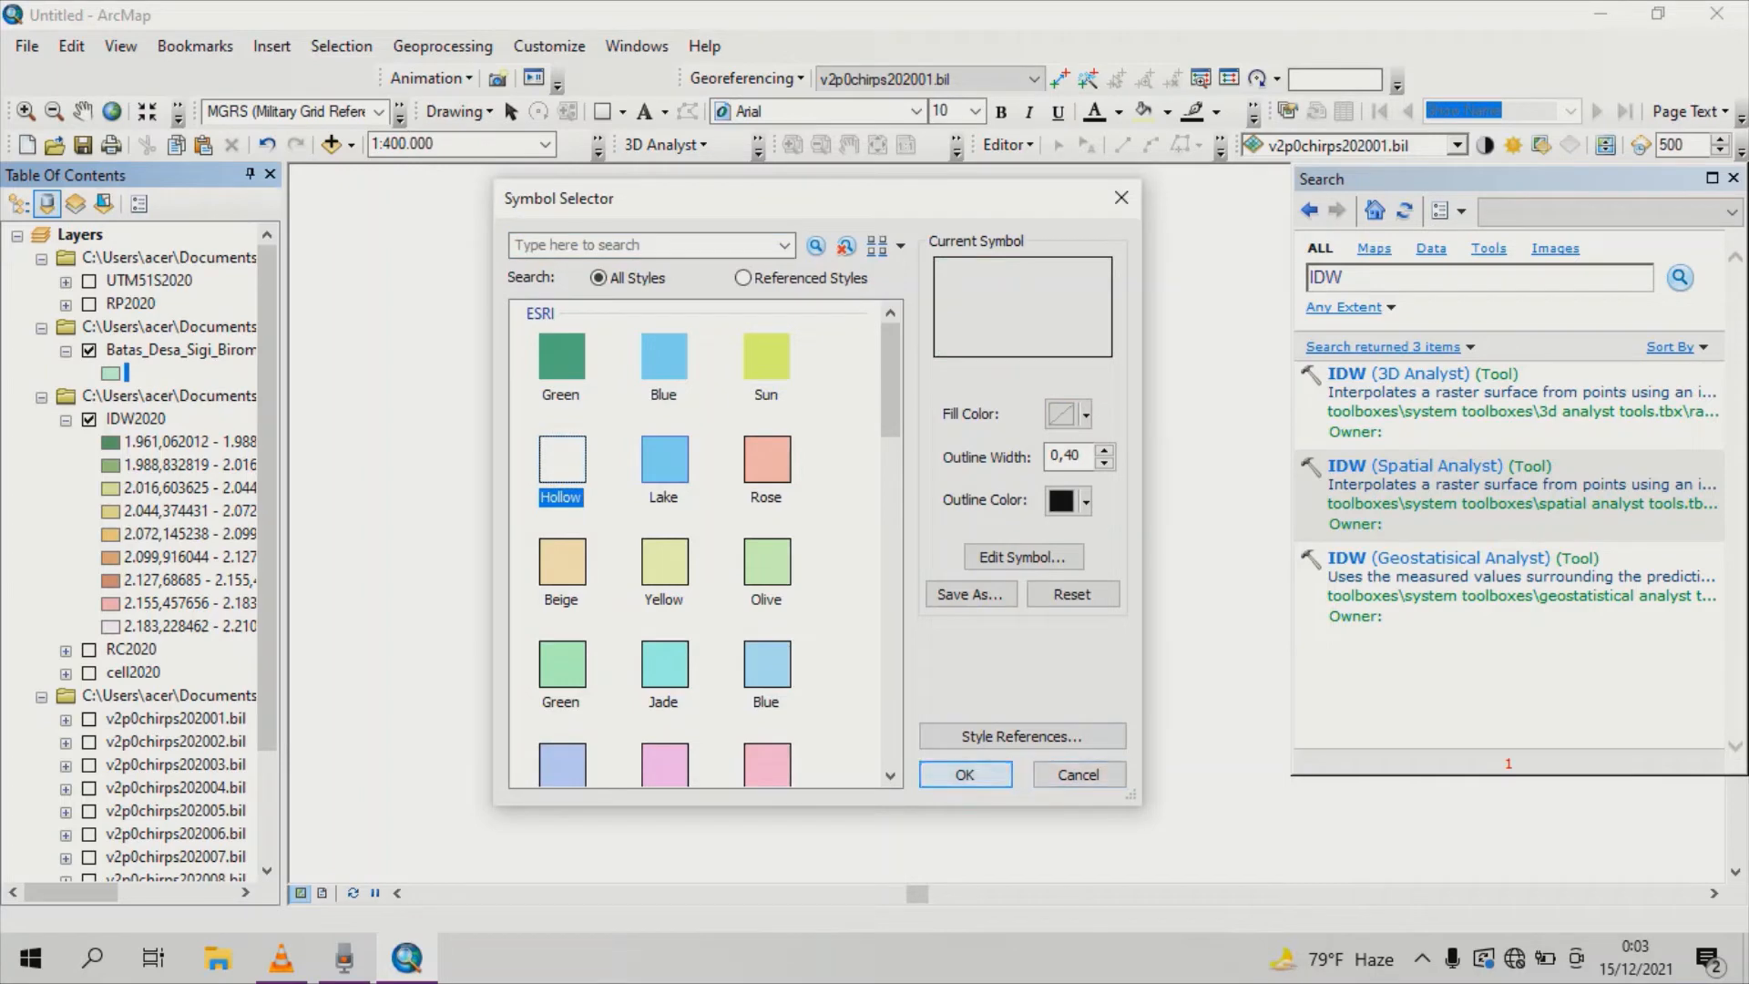
{"action": "left_click", "coordinate": [965, 774]}
{"action": "scroll", "coordinate": [1006, 504], "scroll_direction": "down", "scroll_amount": 3}
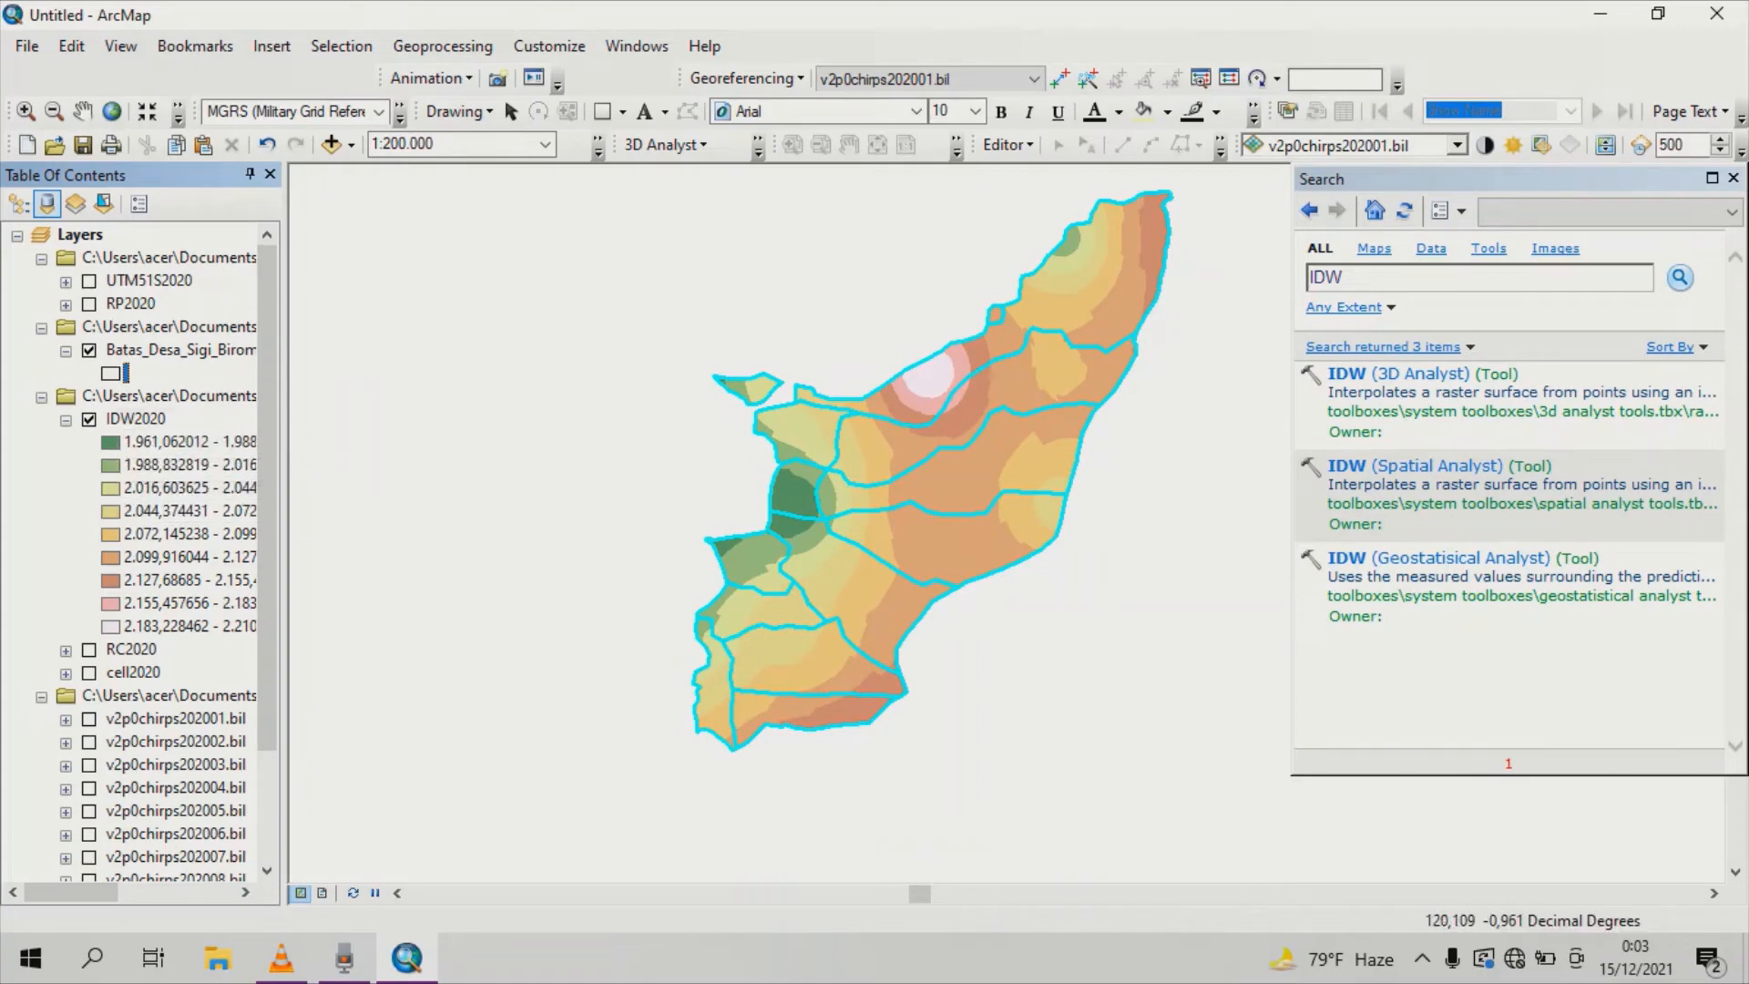
Search for RECLASSIFY and open the Reclassify (3D Analyst) tool.
{"action": "left_click", "coordinate": [1348, 277]}
{"action": "key", "text": "BackSpace"}
{"action": "key", "text": "BackSpace"}
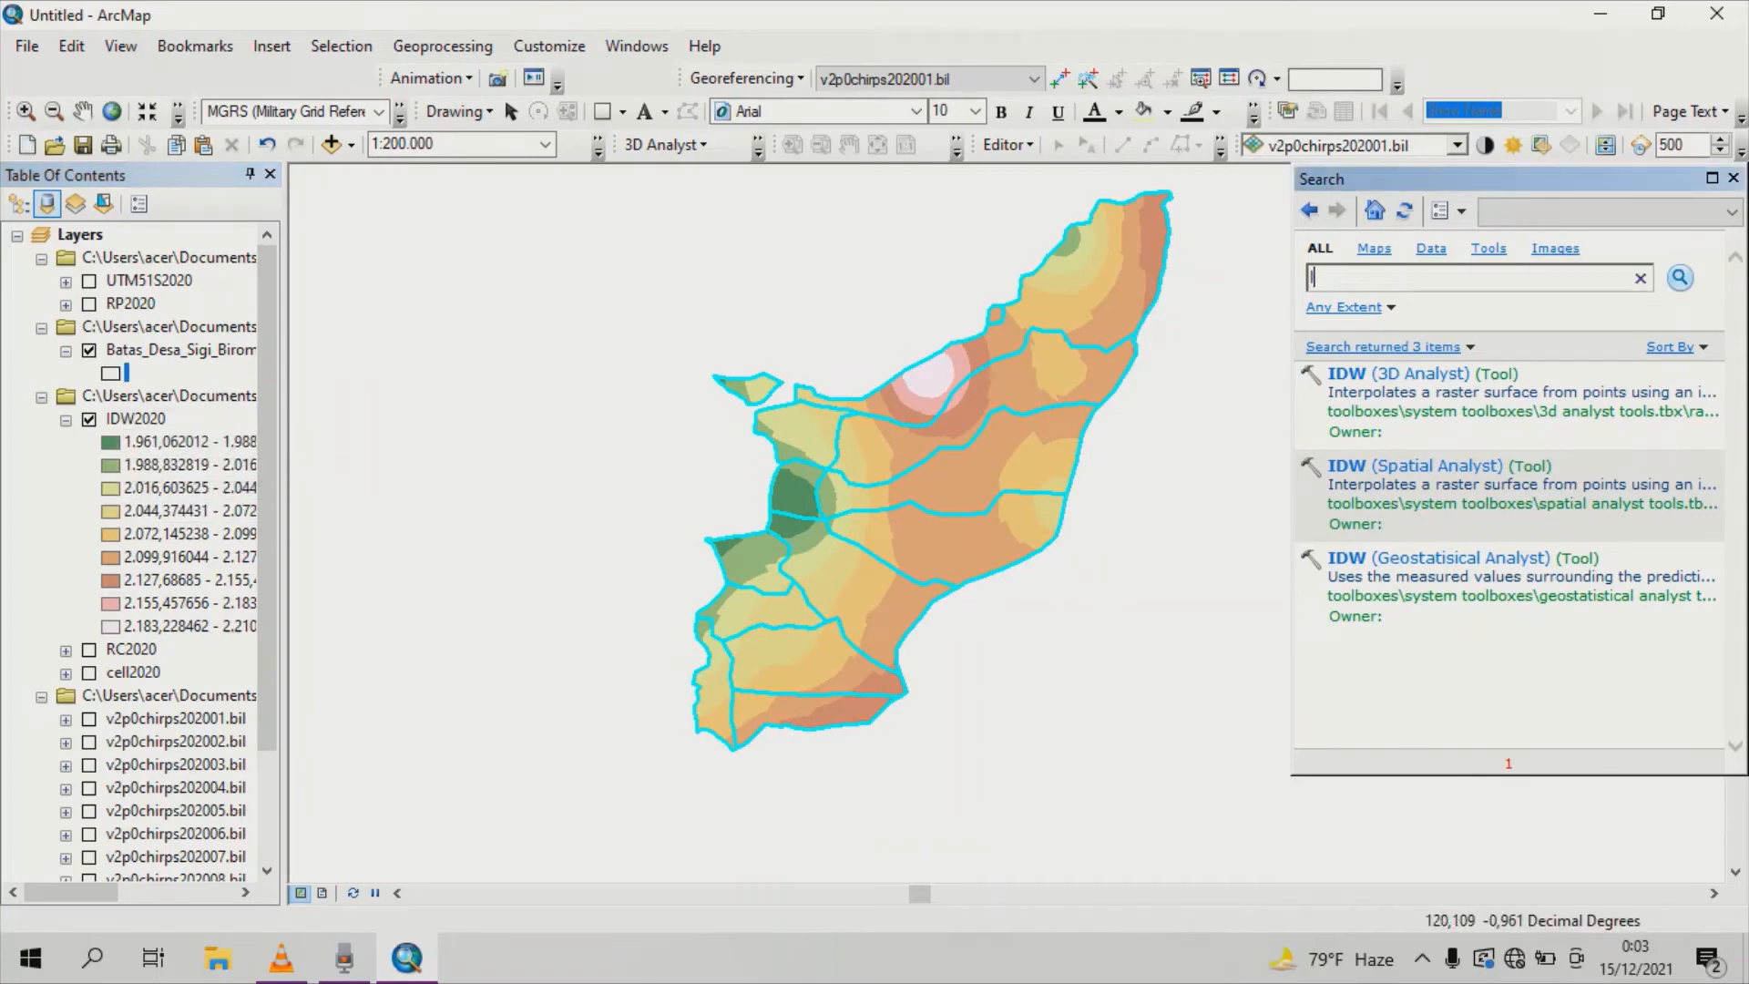
{"action": "key", "text": "BackSpace"}
{"action": "type", "text": "RECLASSIFY"}
{"action": "key", "text": "Return"}
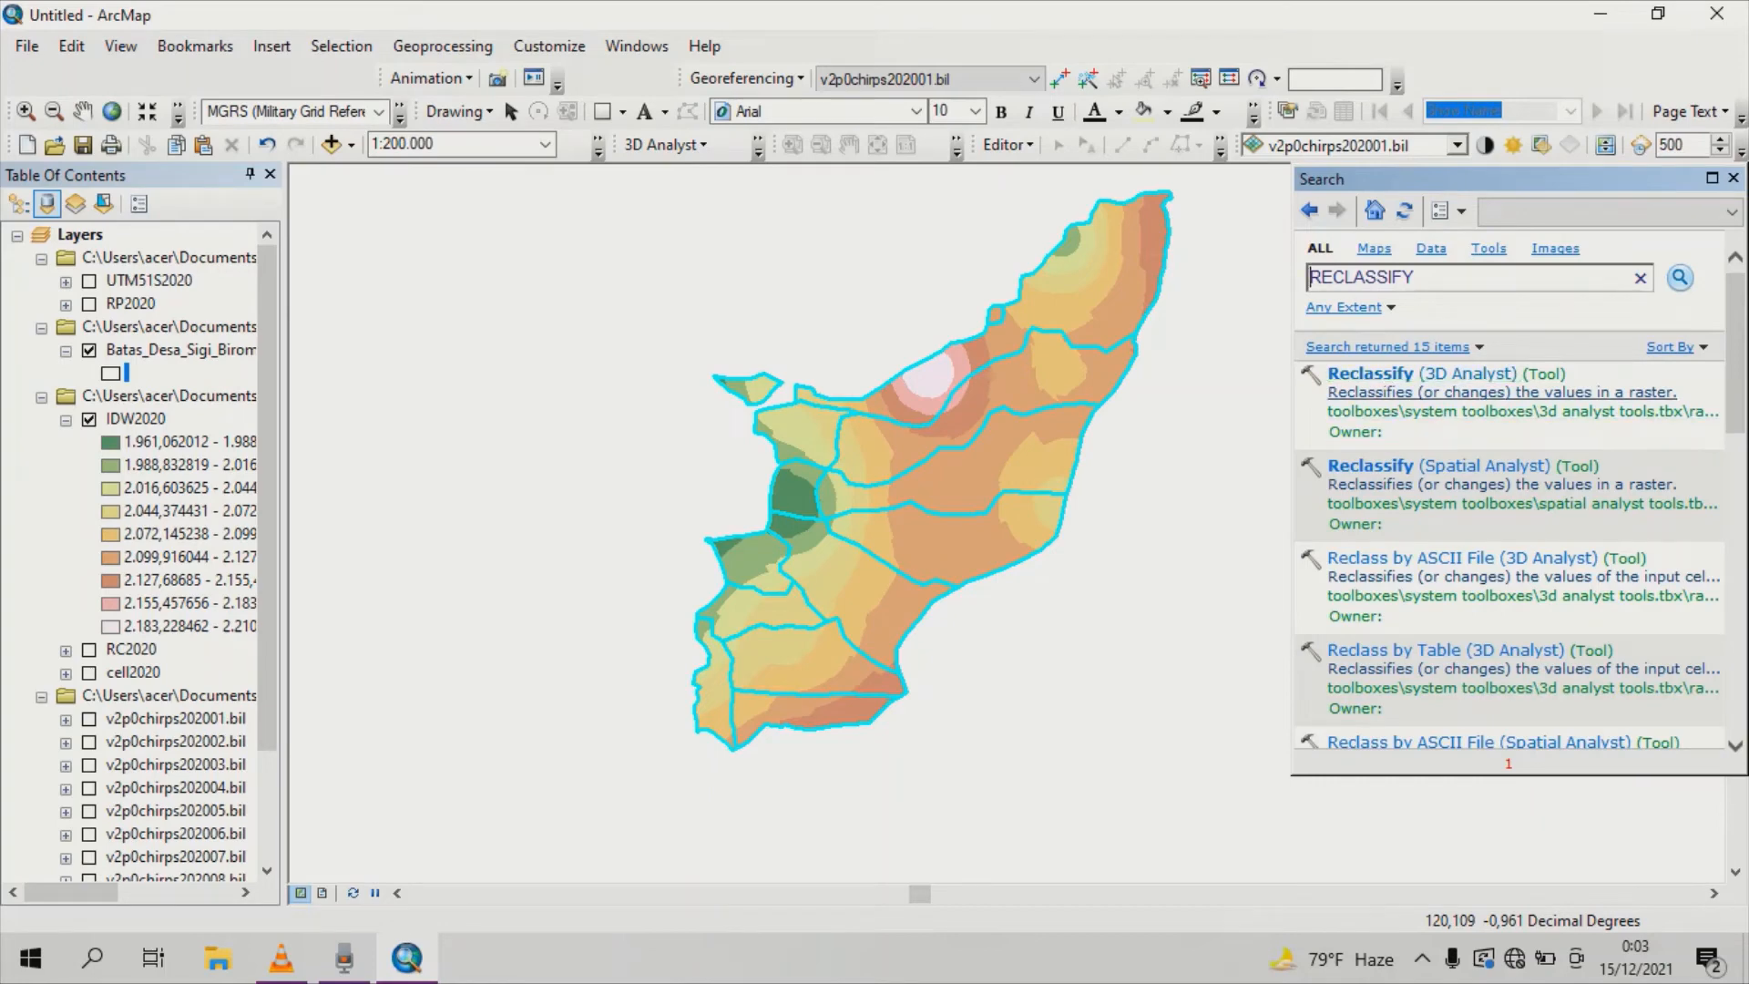
{"action": "left_click", "coordinate": [1421, 375]}
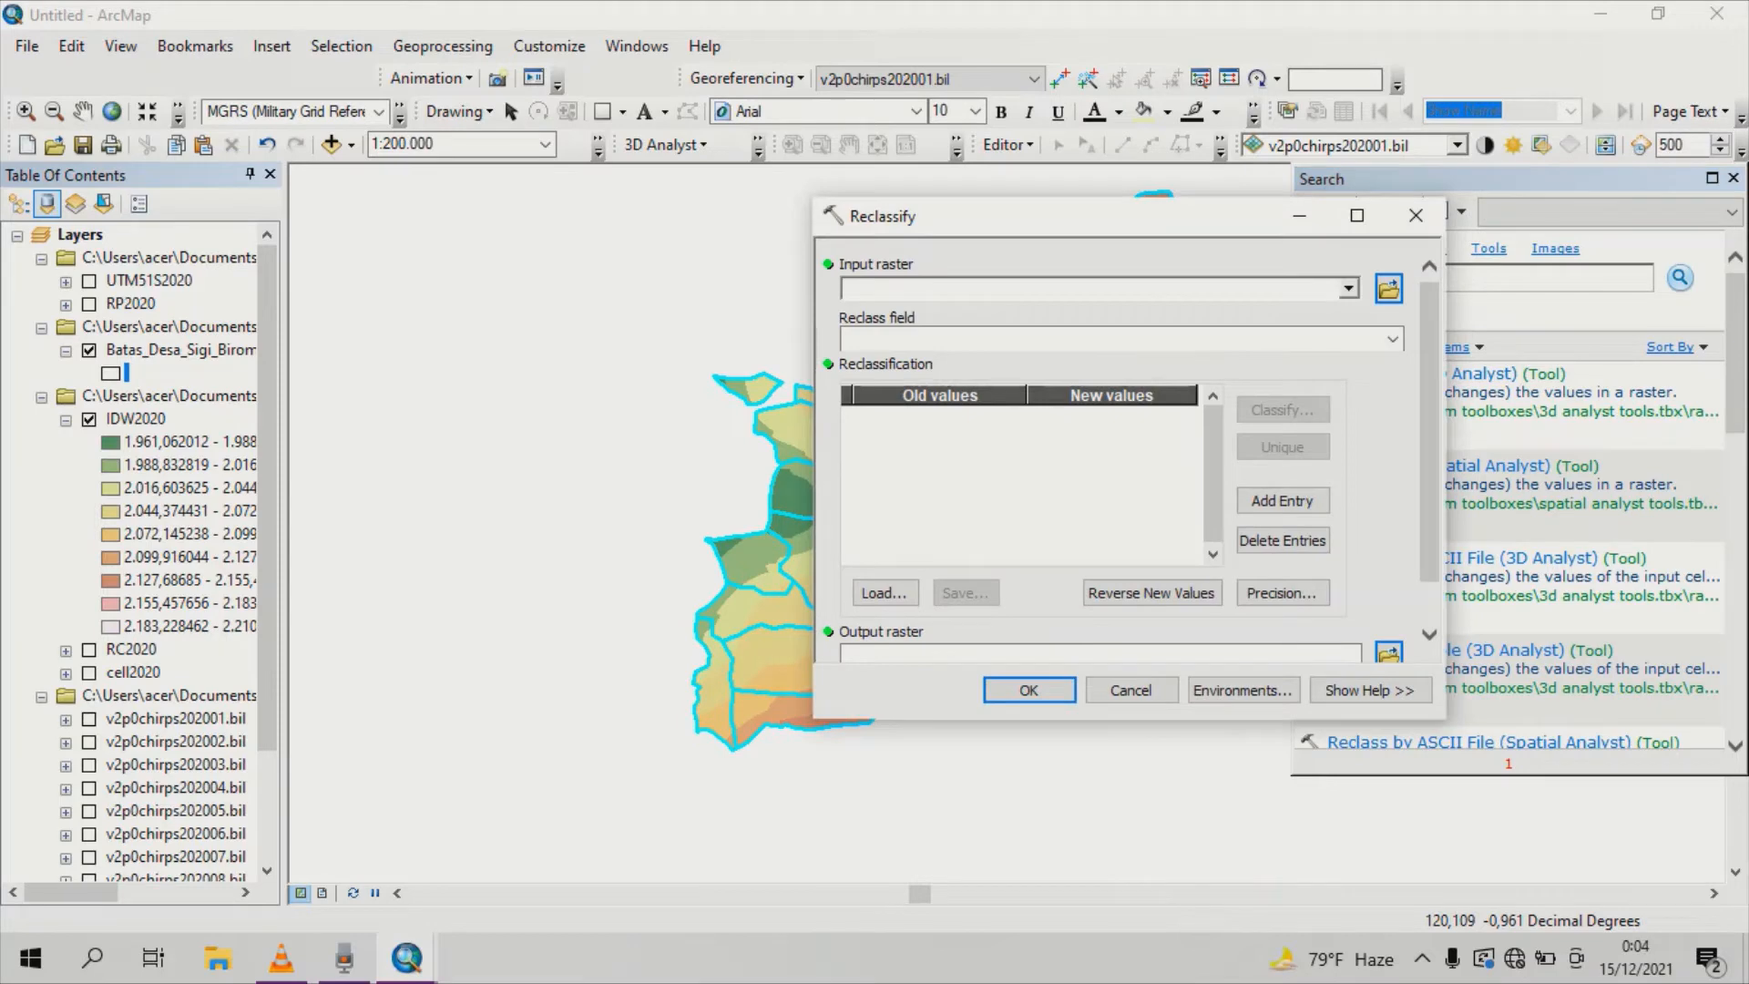
Set IDW2020 as the Reclassify input raster and classify its values into 5 classes.
{"action": "left_click", "coordinate": [1349, 289]}
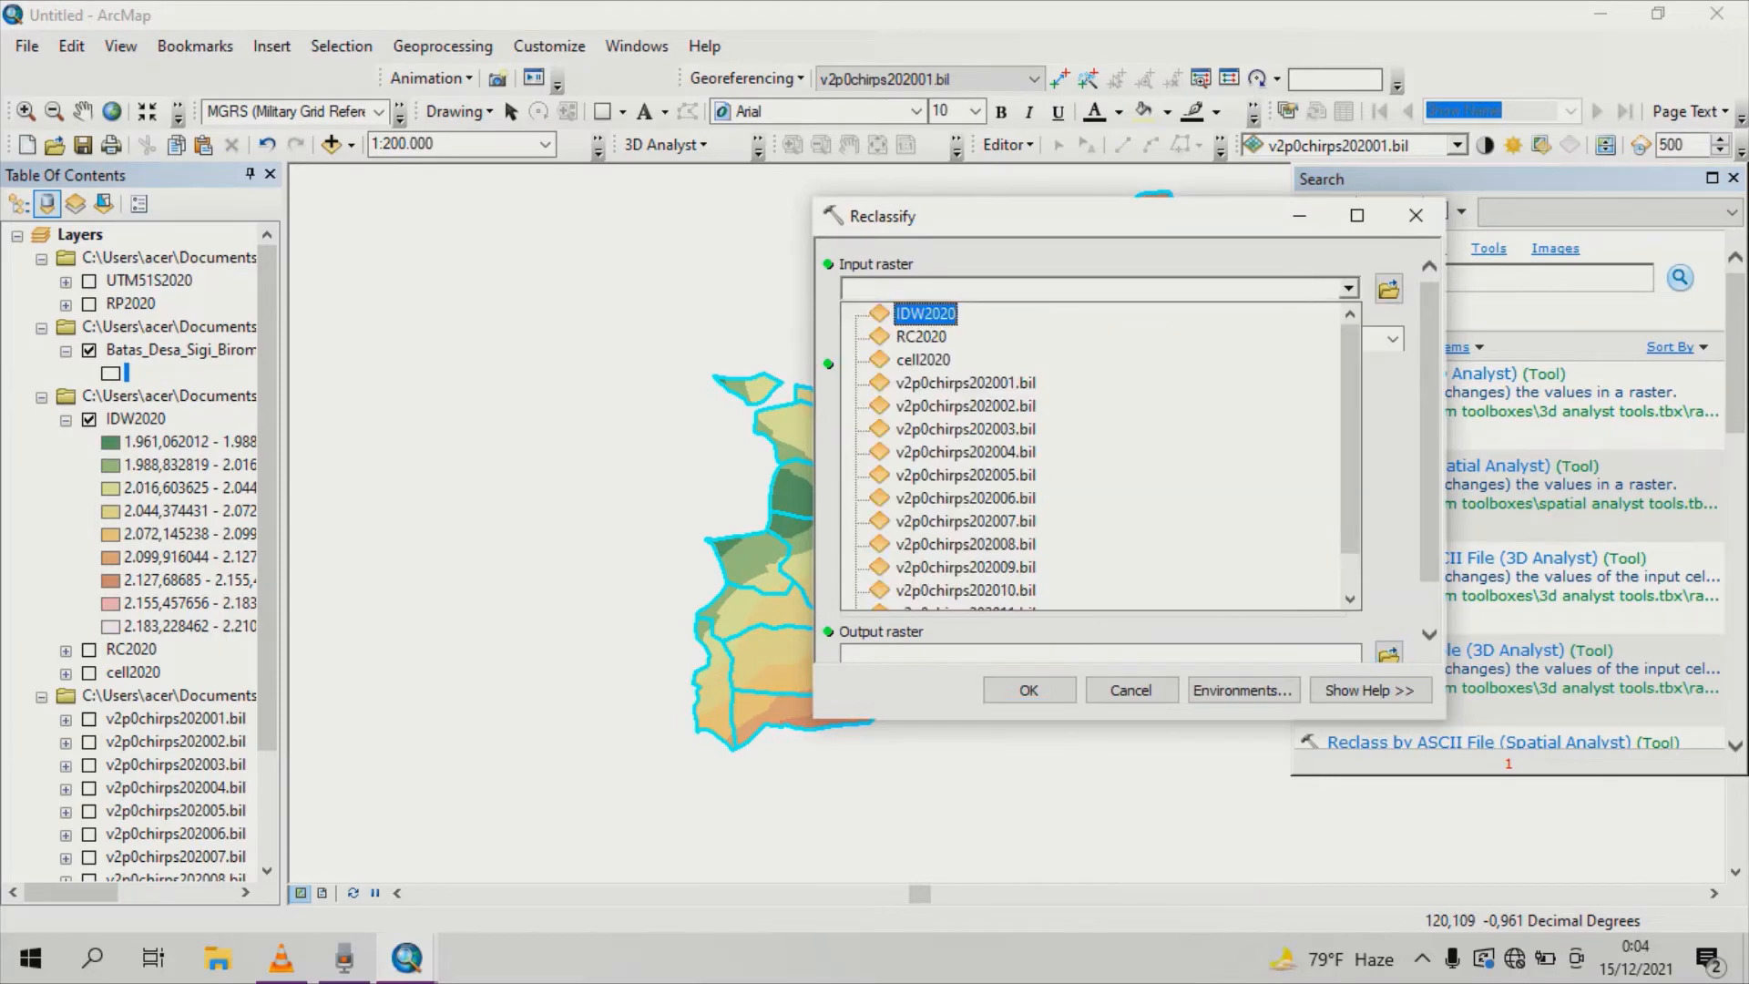
{"action": "key", "text": "Return"}
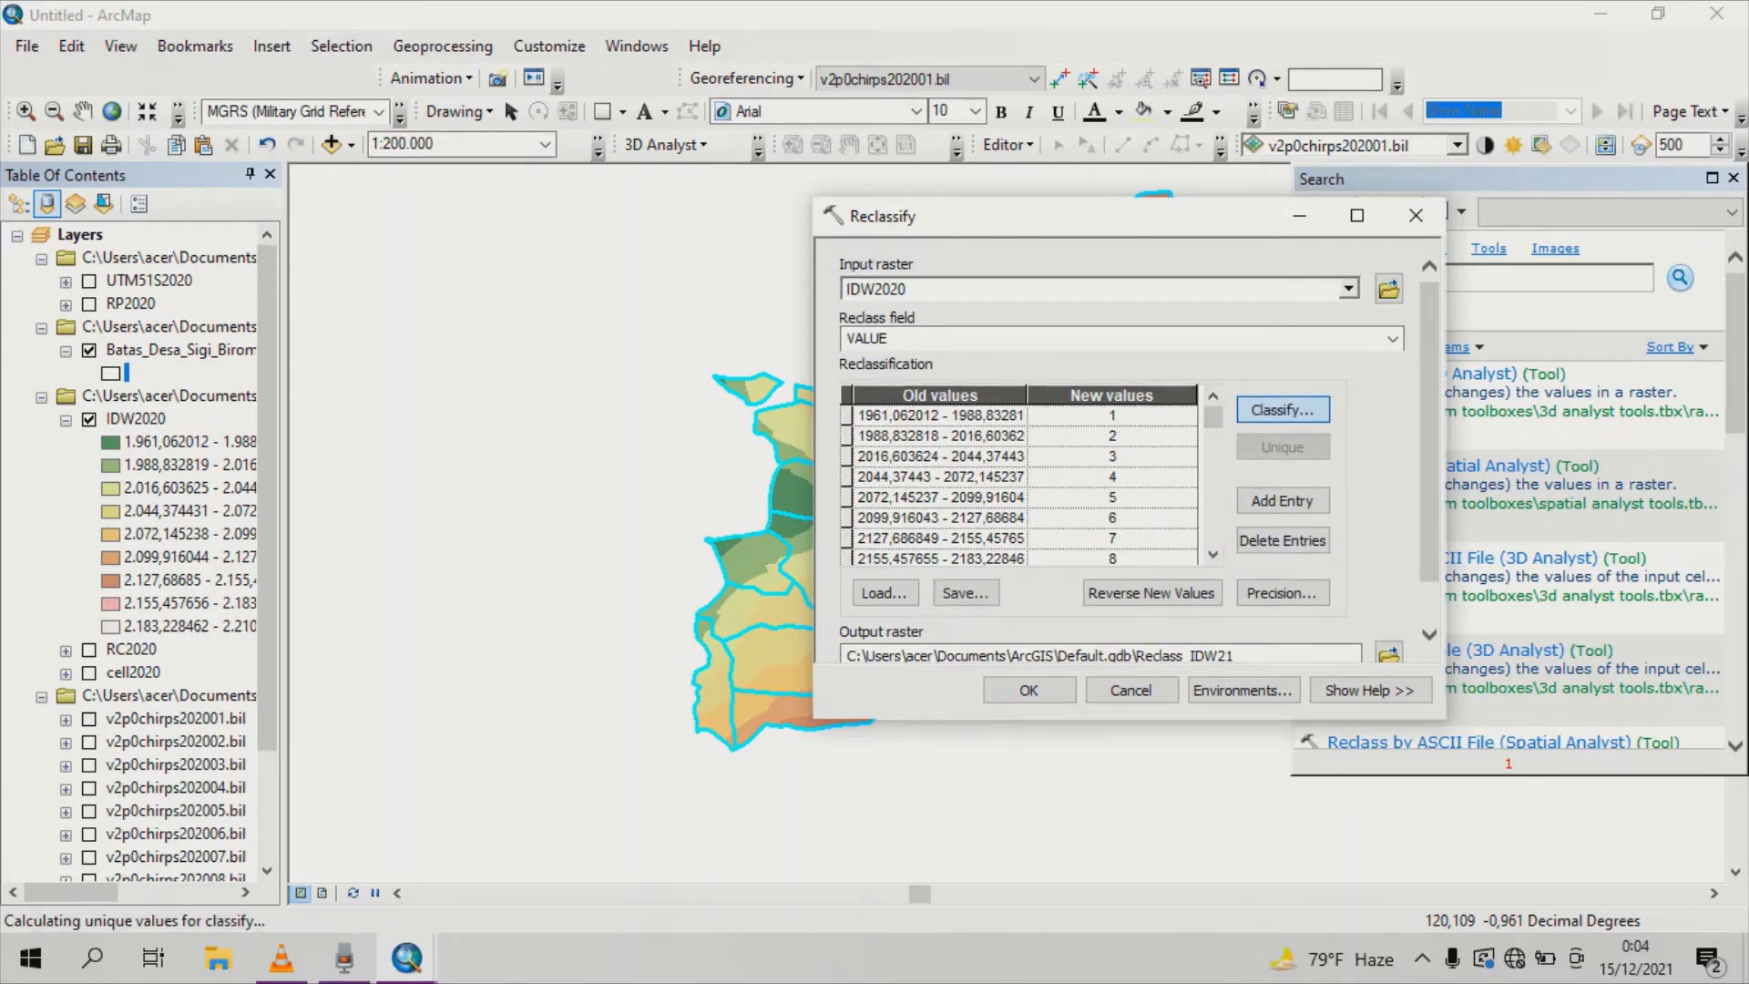
{"action": "left_click", "coordinate": [913, 254]}
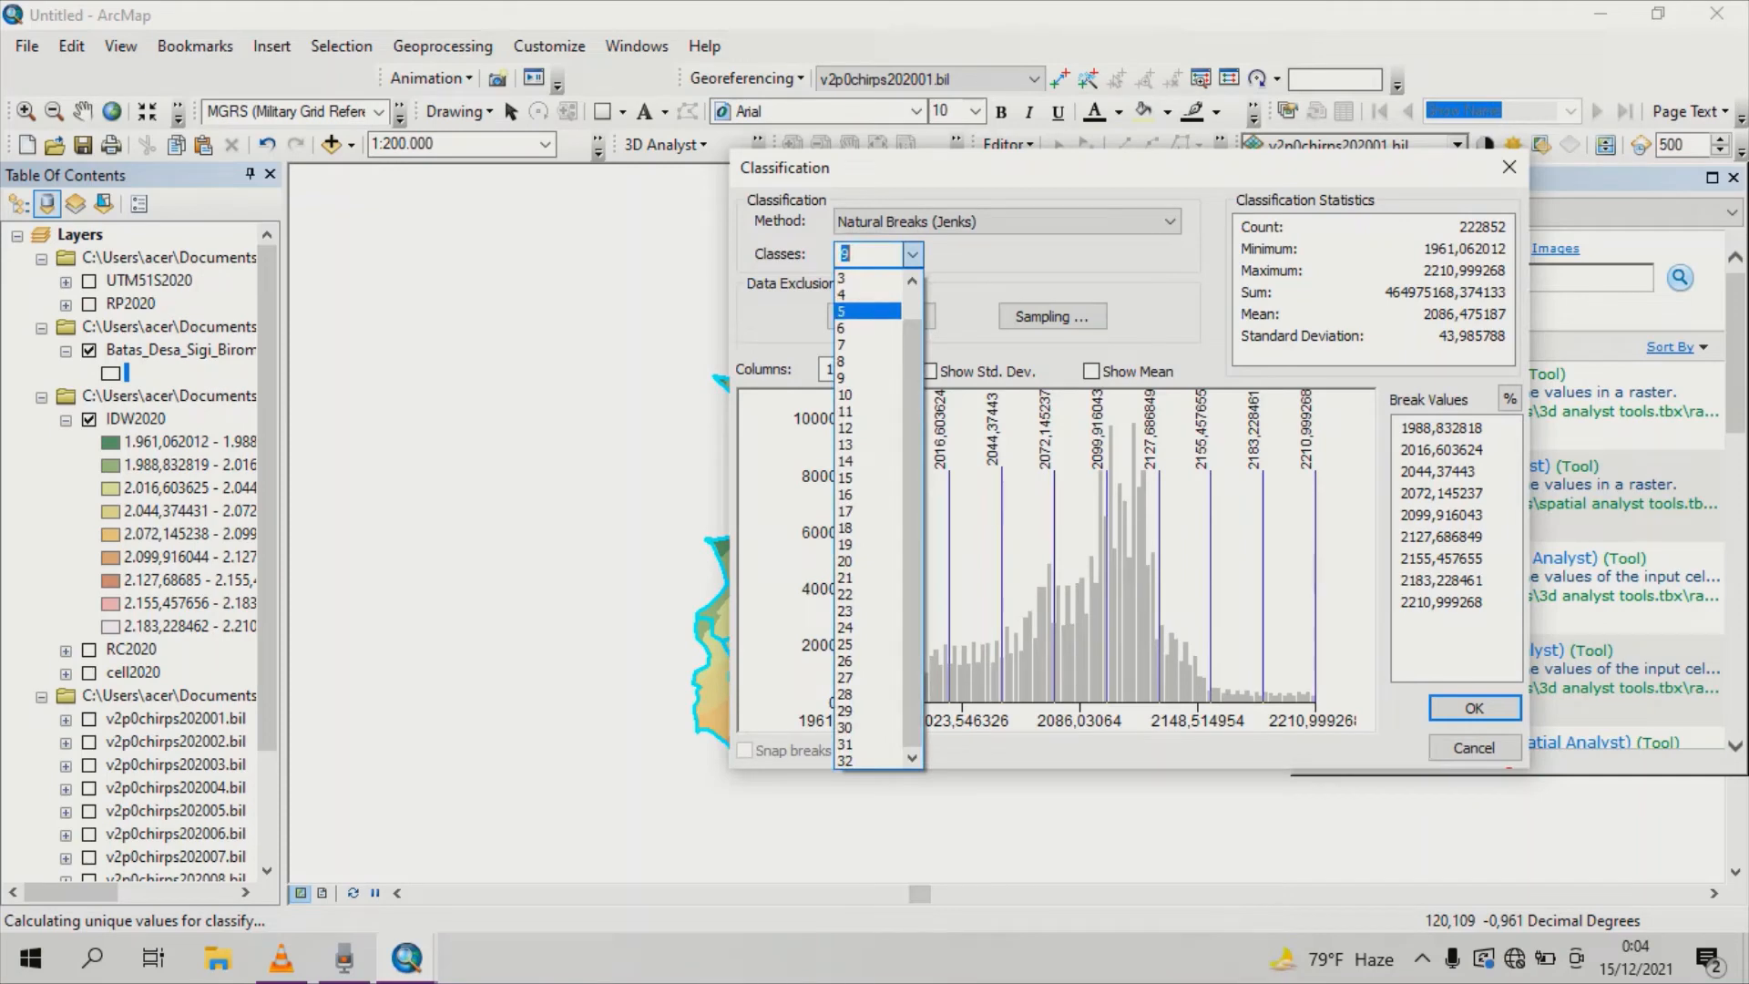
{"action": "left_click", "coordinate": [867, 311]}
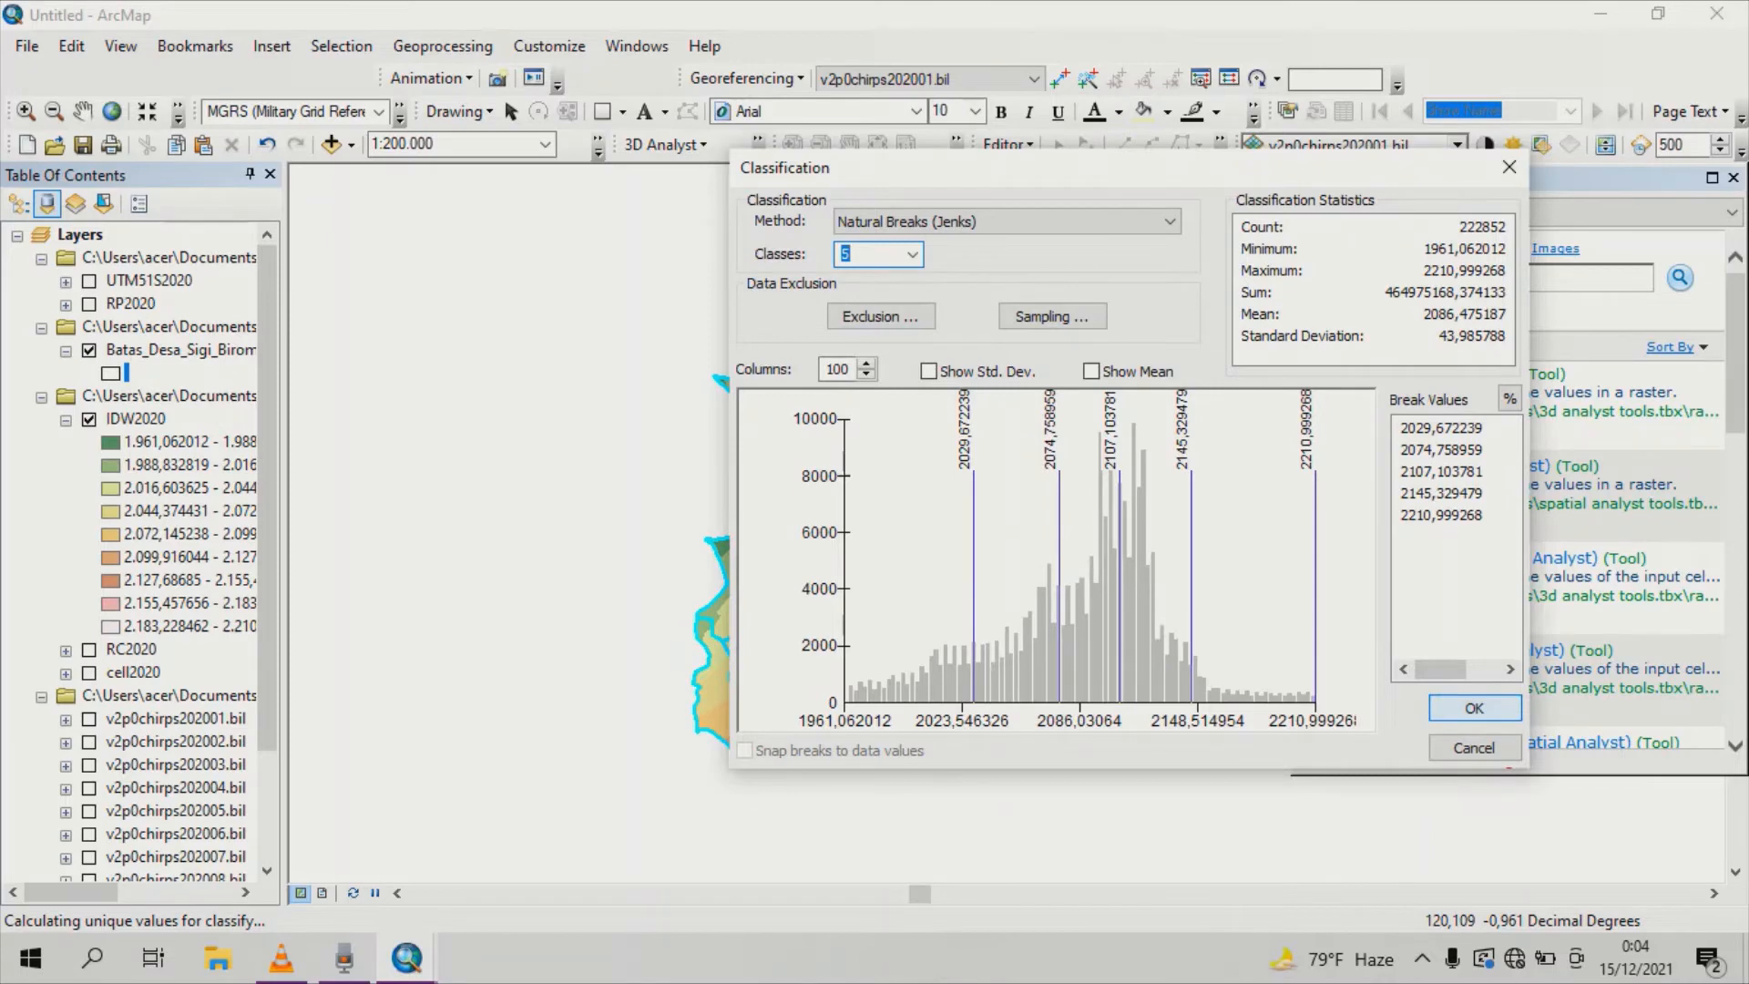
{"action": "left_click", "coordinate": [1474, 708]}
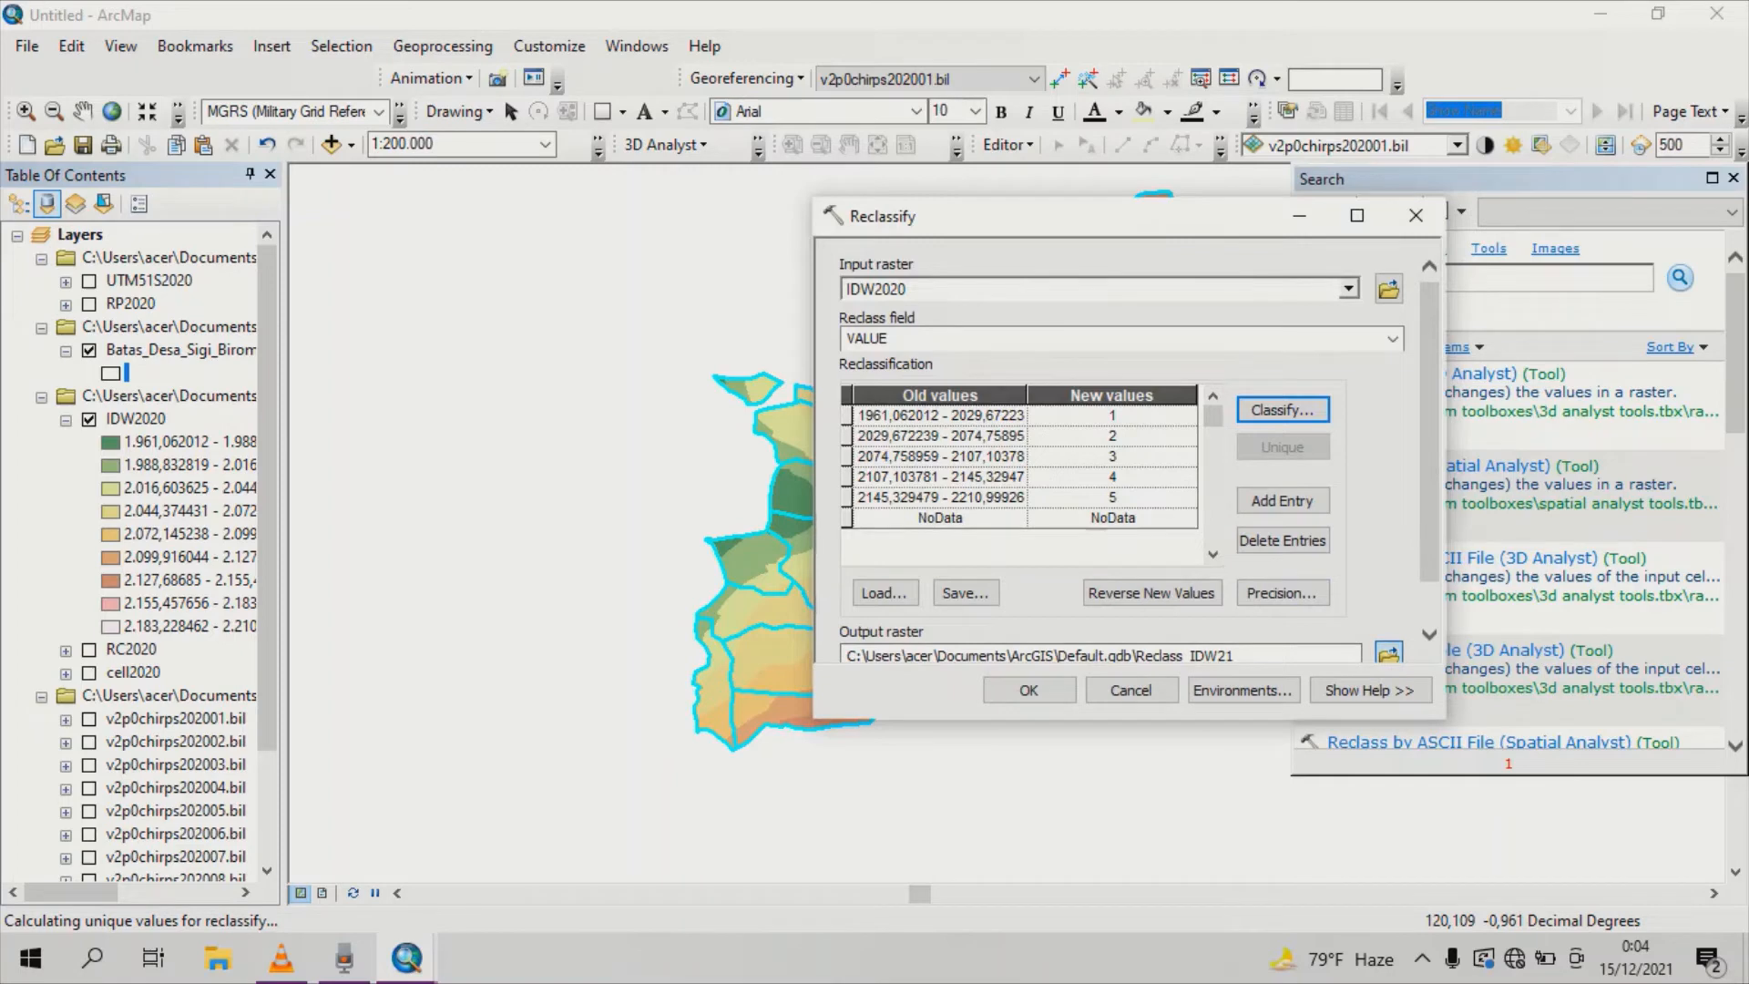
Name the output raster RECLAS2020 in the "contoh pembuatan peta curah hujan" folder and run the reclassification.
{"action": "left_click", "coordinate": [1388, 653]}
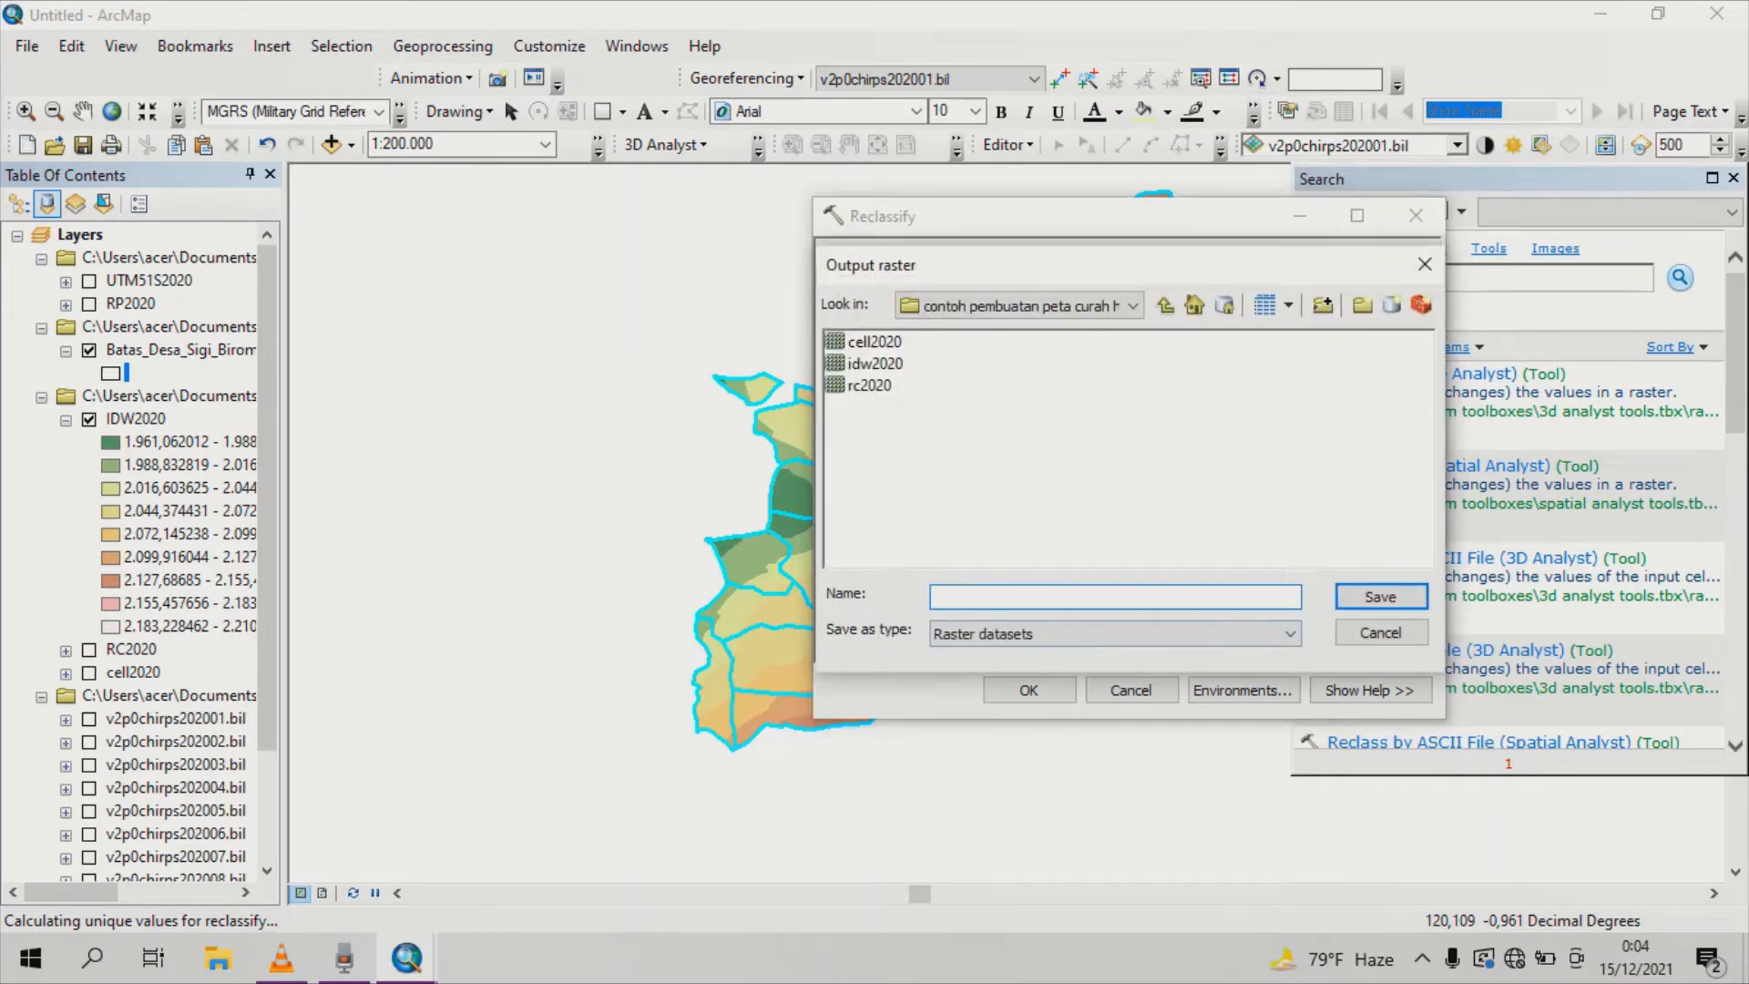
{"action": "type", "text": "RECLAS2020"}
{"action": "key", "text": "Return"}
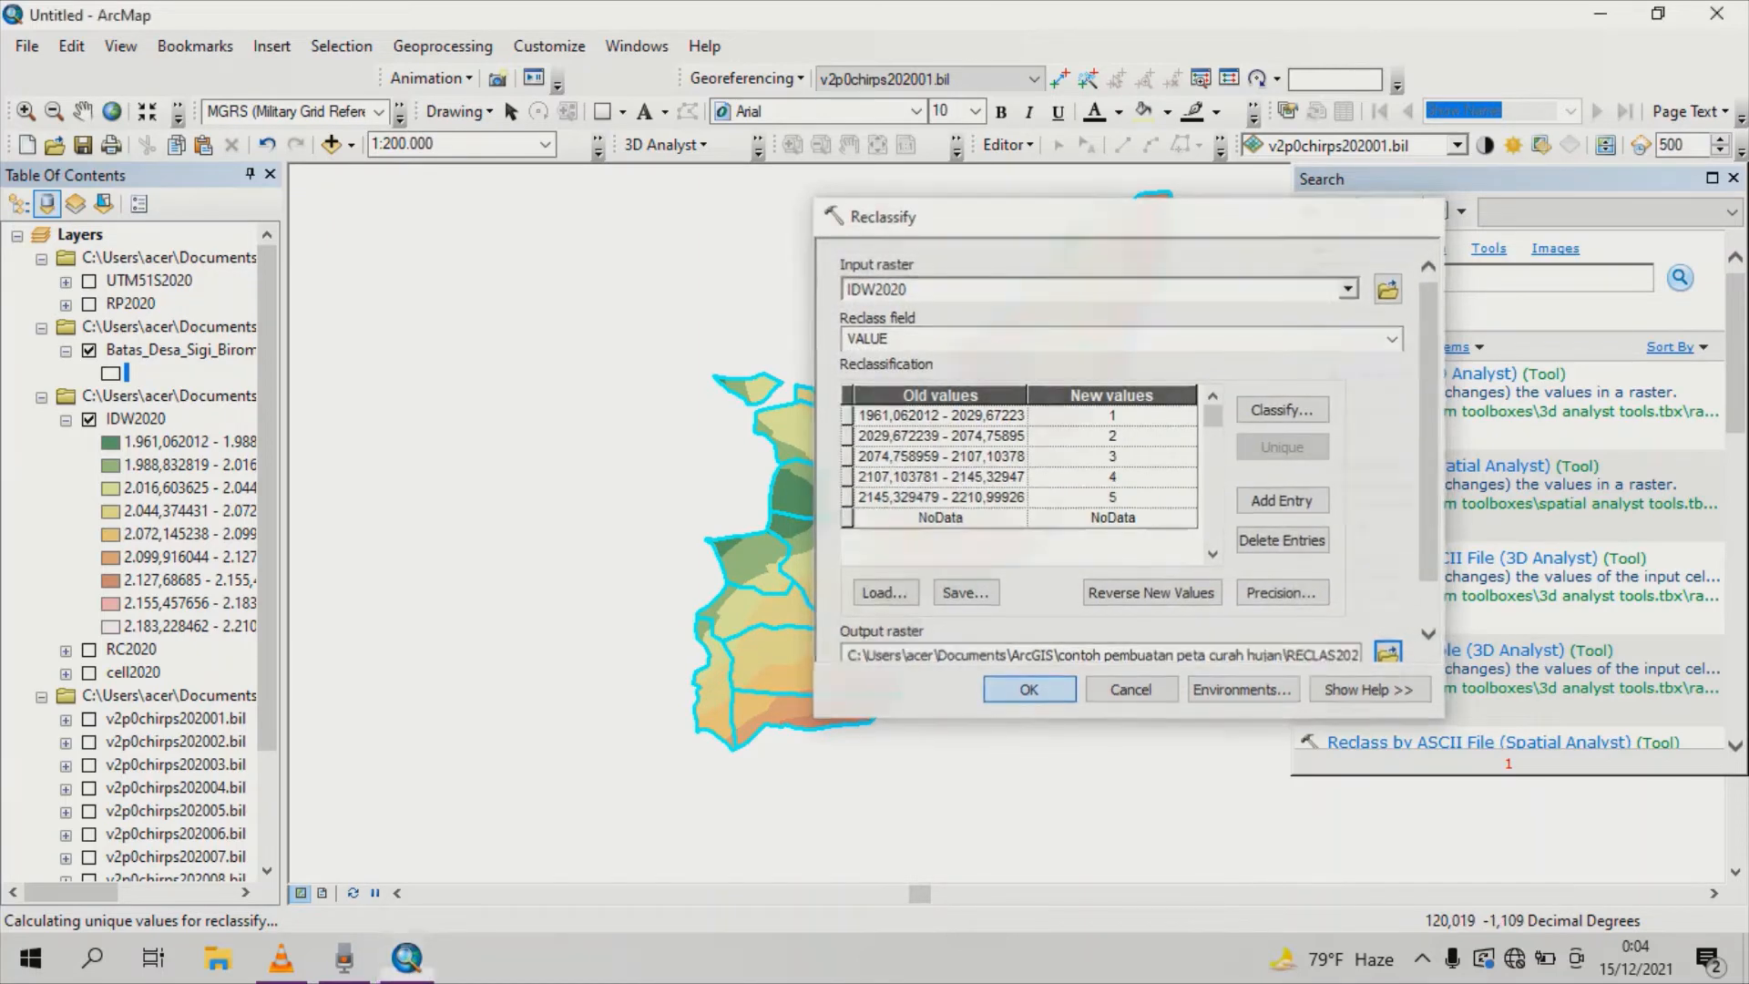
{"action": "key", "text": "Return"}
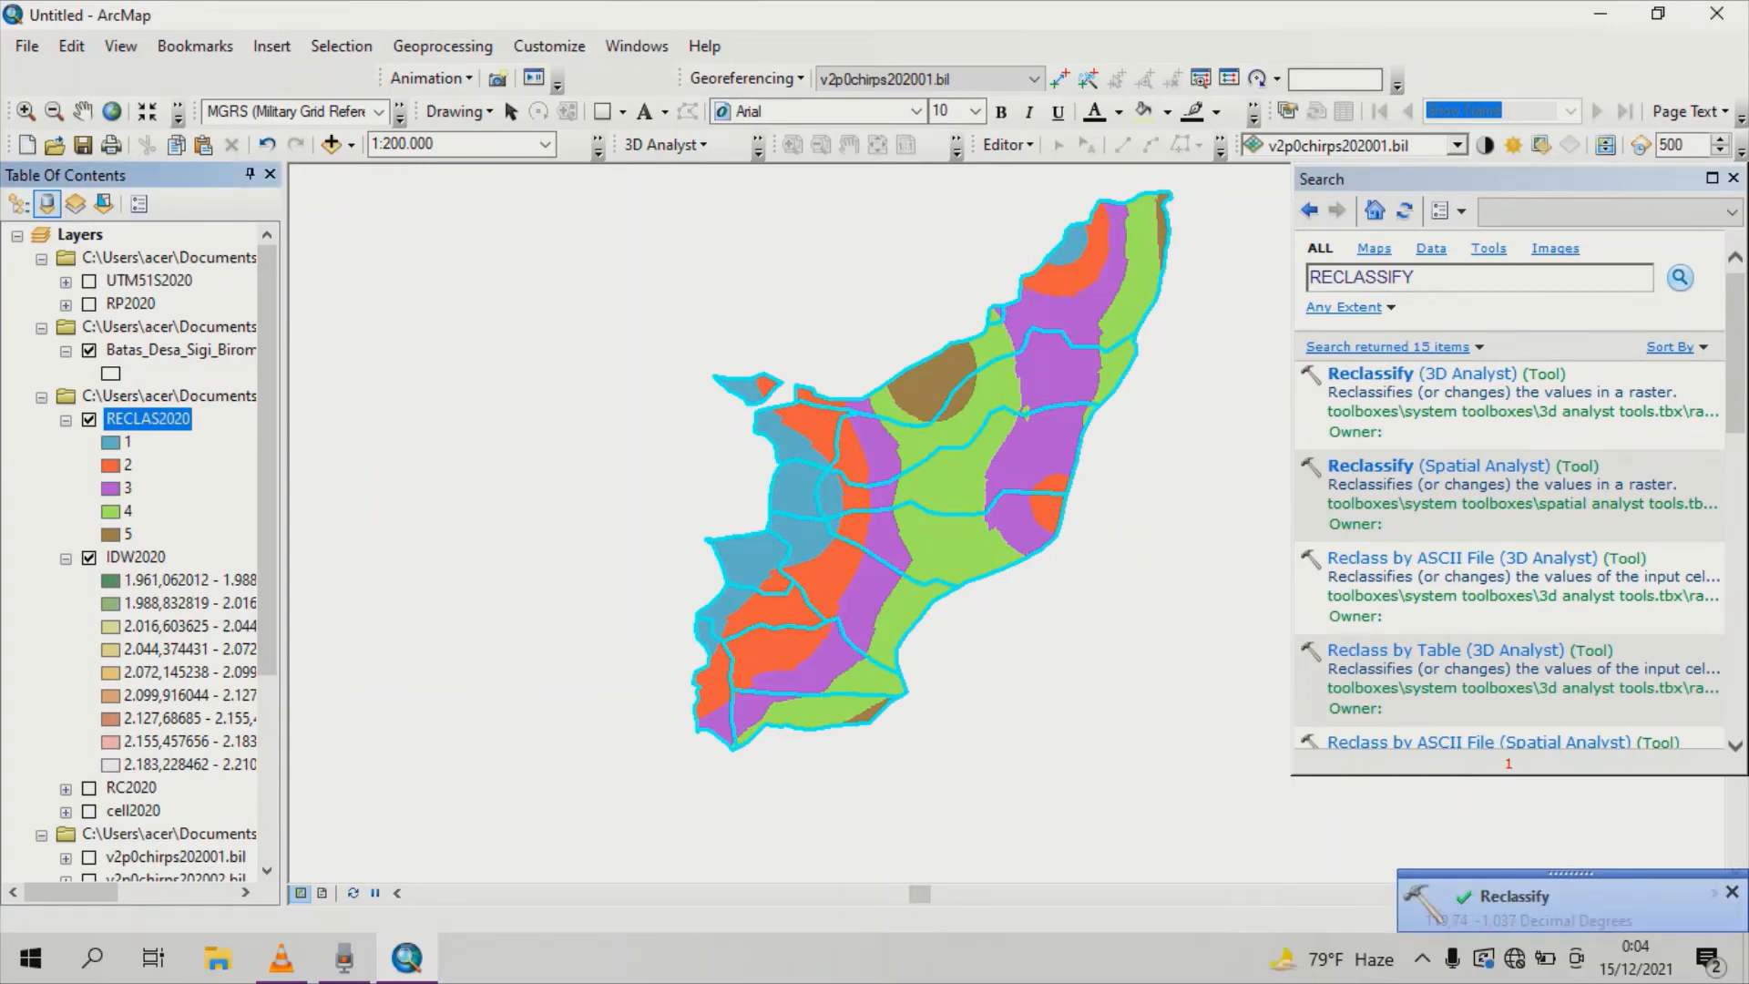
Hide the IDW2020 and Batas_Desa_Sigi_Biromaru layers and collapse their legends.
{"action": "left_click", "coordinate": [88, 557]}
{"action": "left_click", "coordinate": [193, 488]}
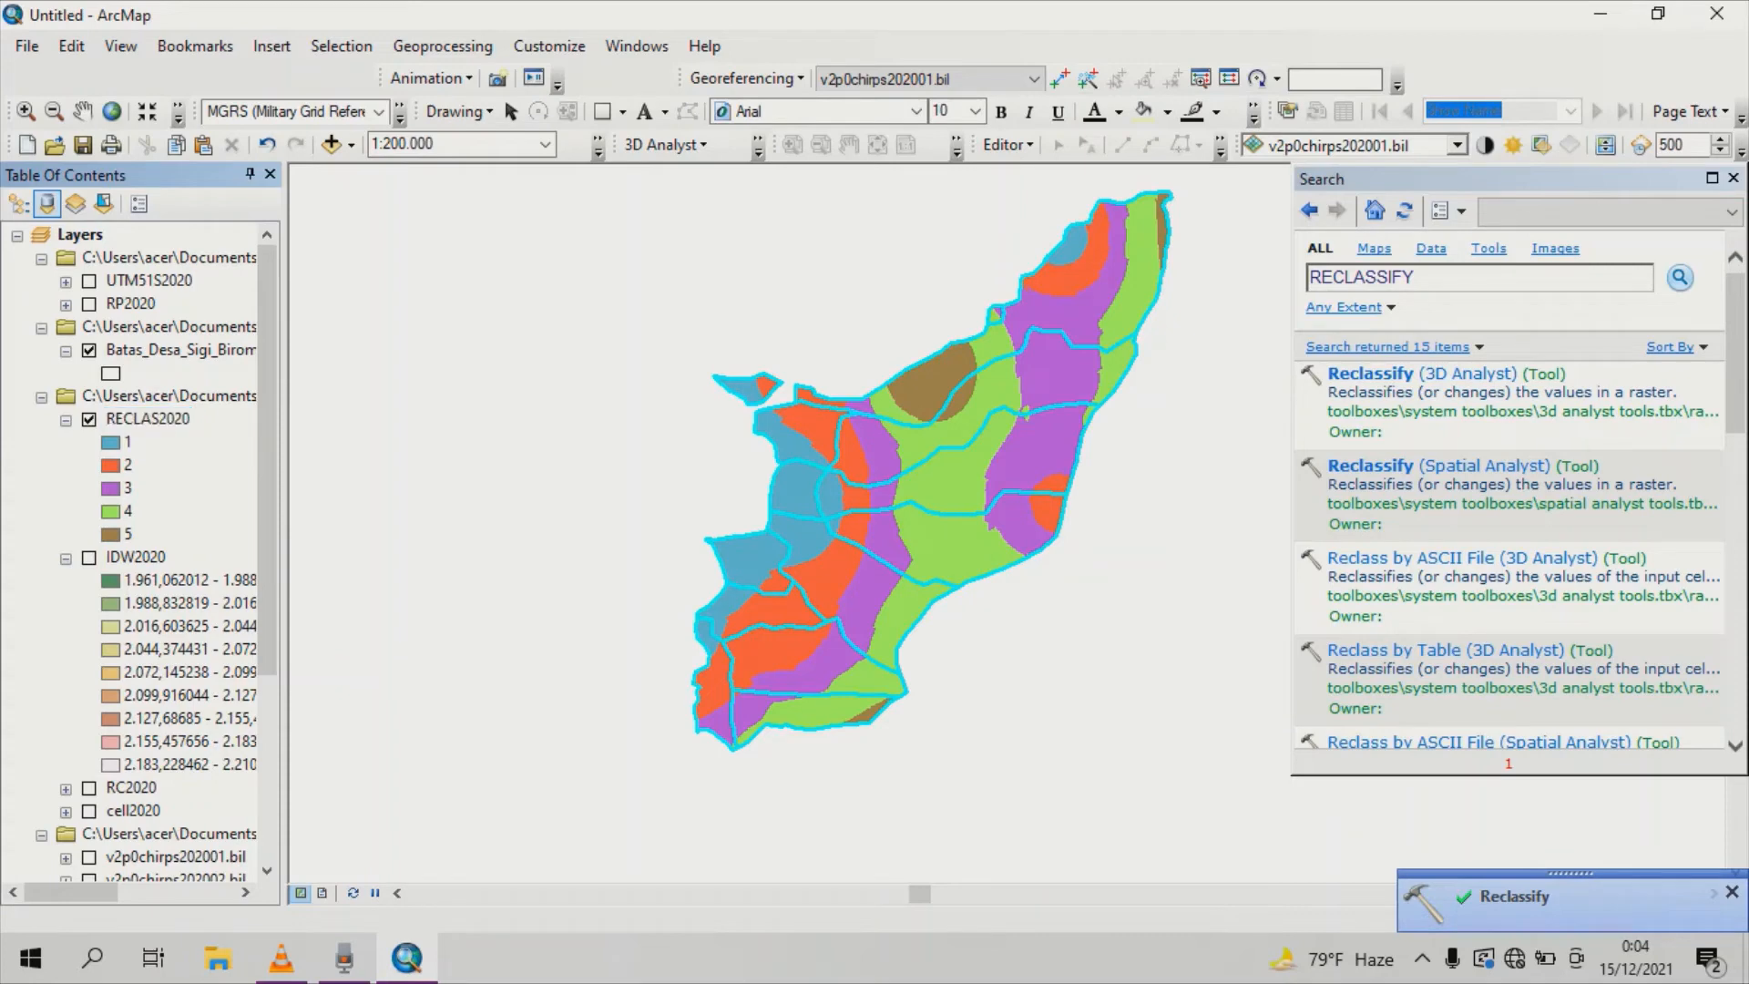
{"action": "left_click", "coordinate": [66, 556]}
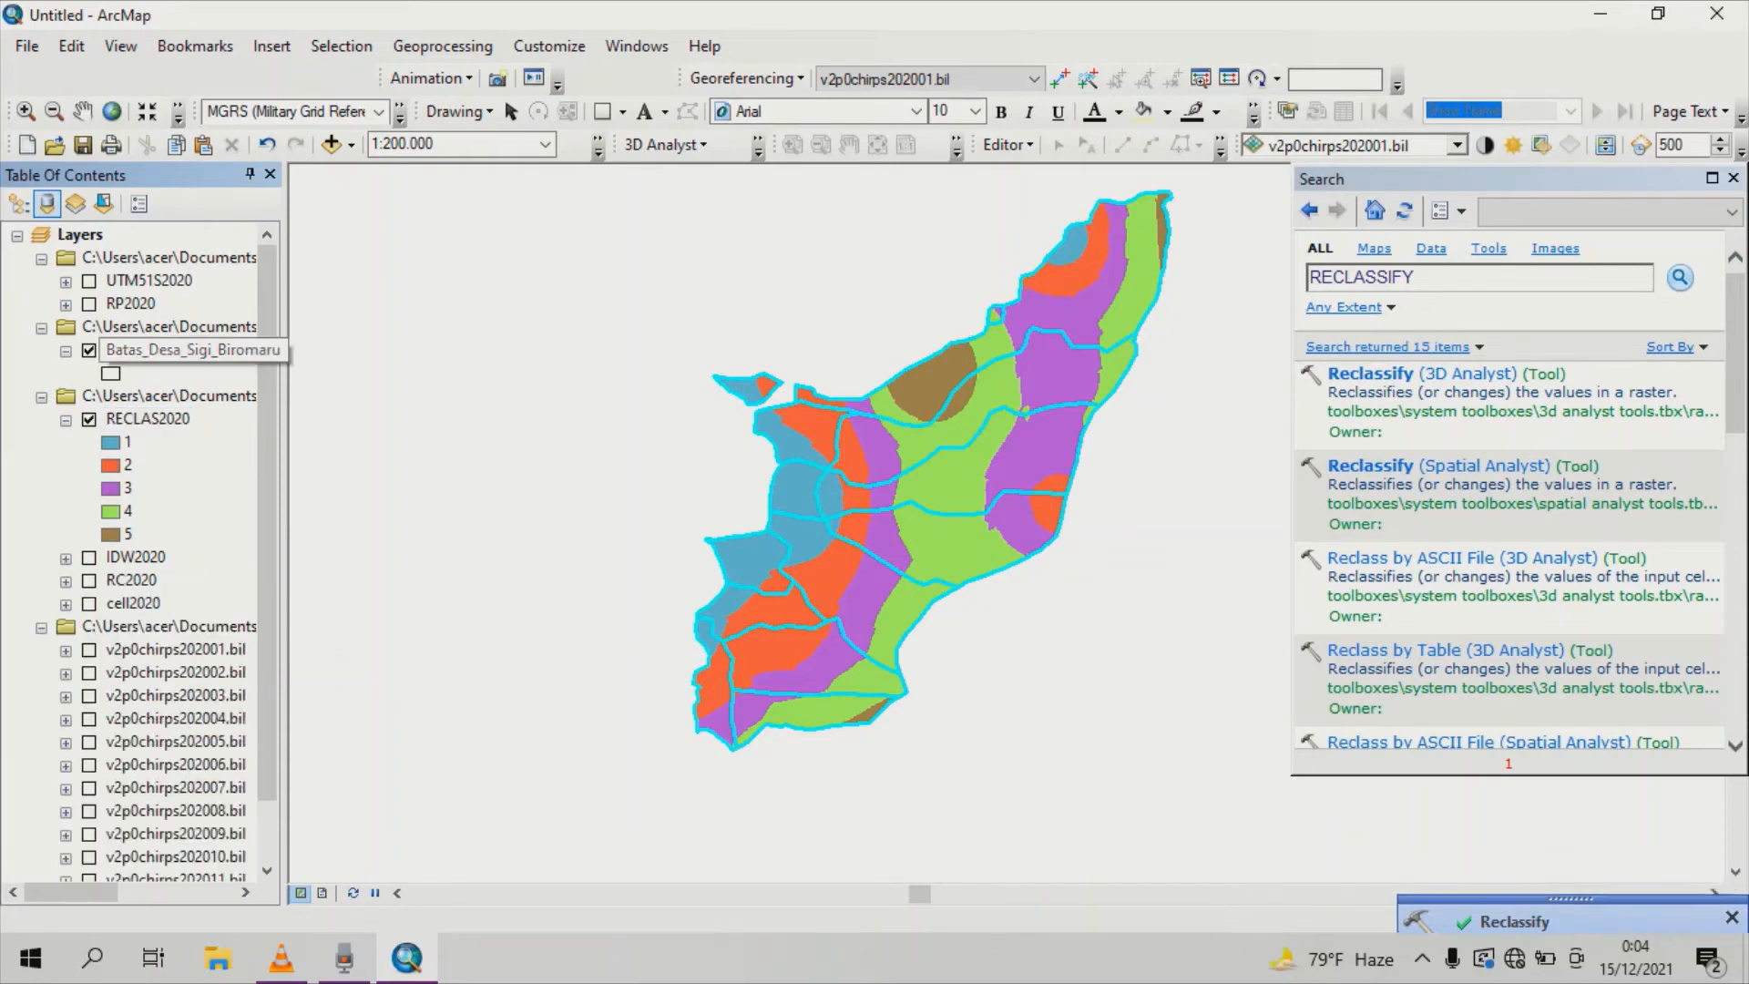
{"action": "left_click", "coordinate": [88, 350]}
{"action": "left_click", "coordinate": [66, 349]}
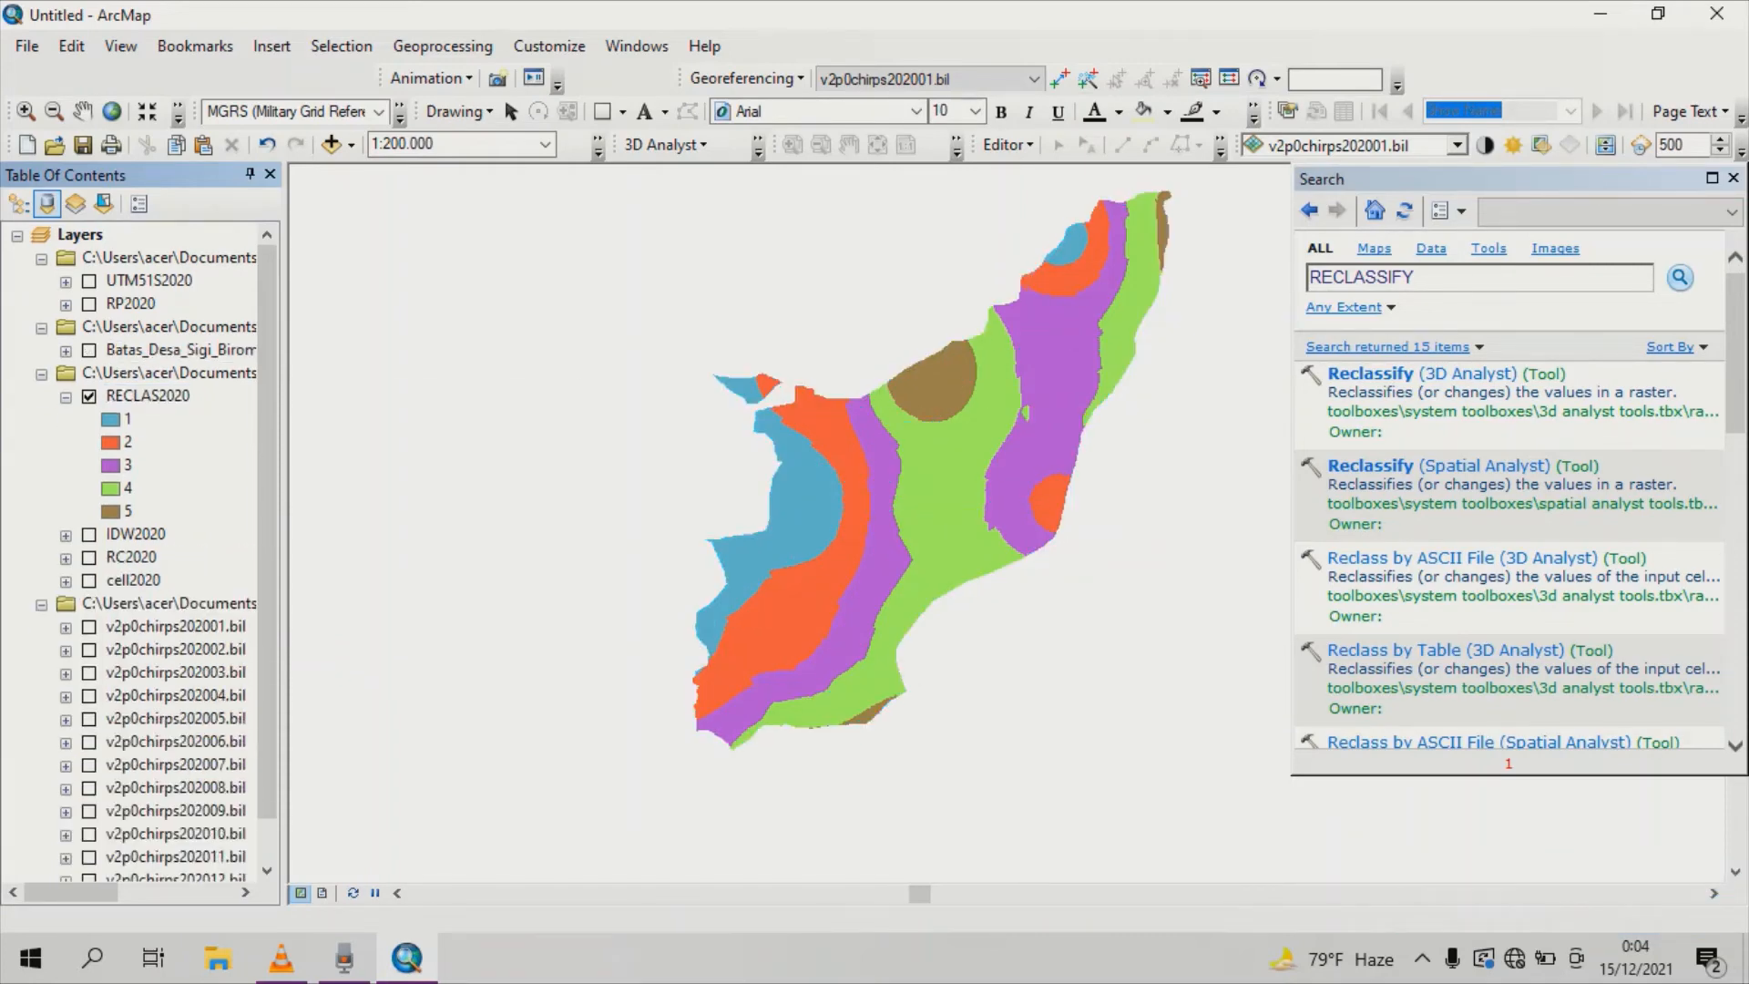
Search for RASTER TO POLYGON and open the Raster to Polygon (Conversion) tool.
{"action": "left_click", "coordinate": [1430, 277]}
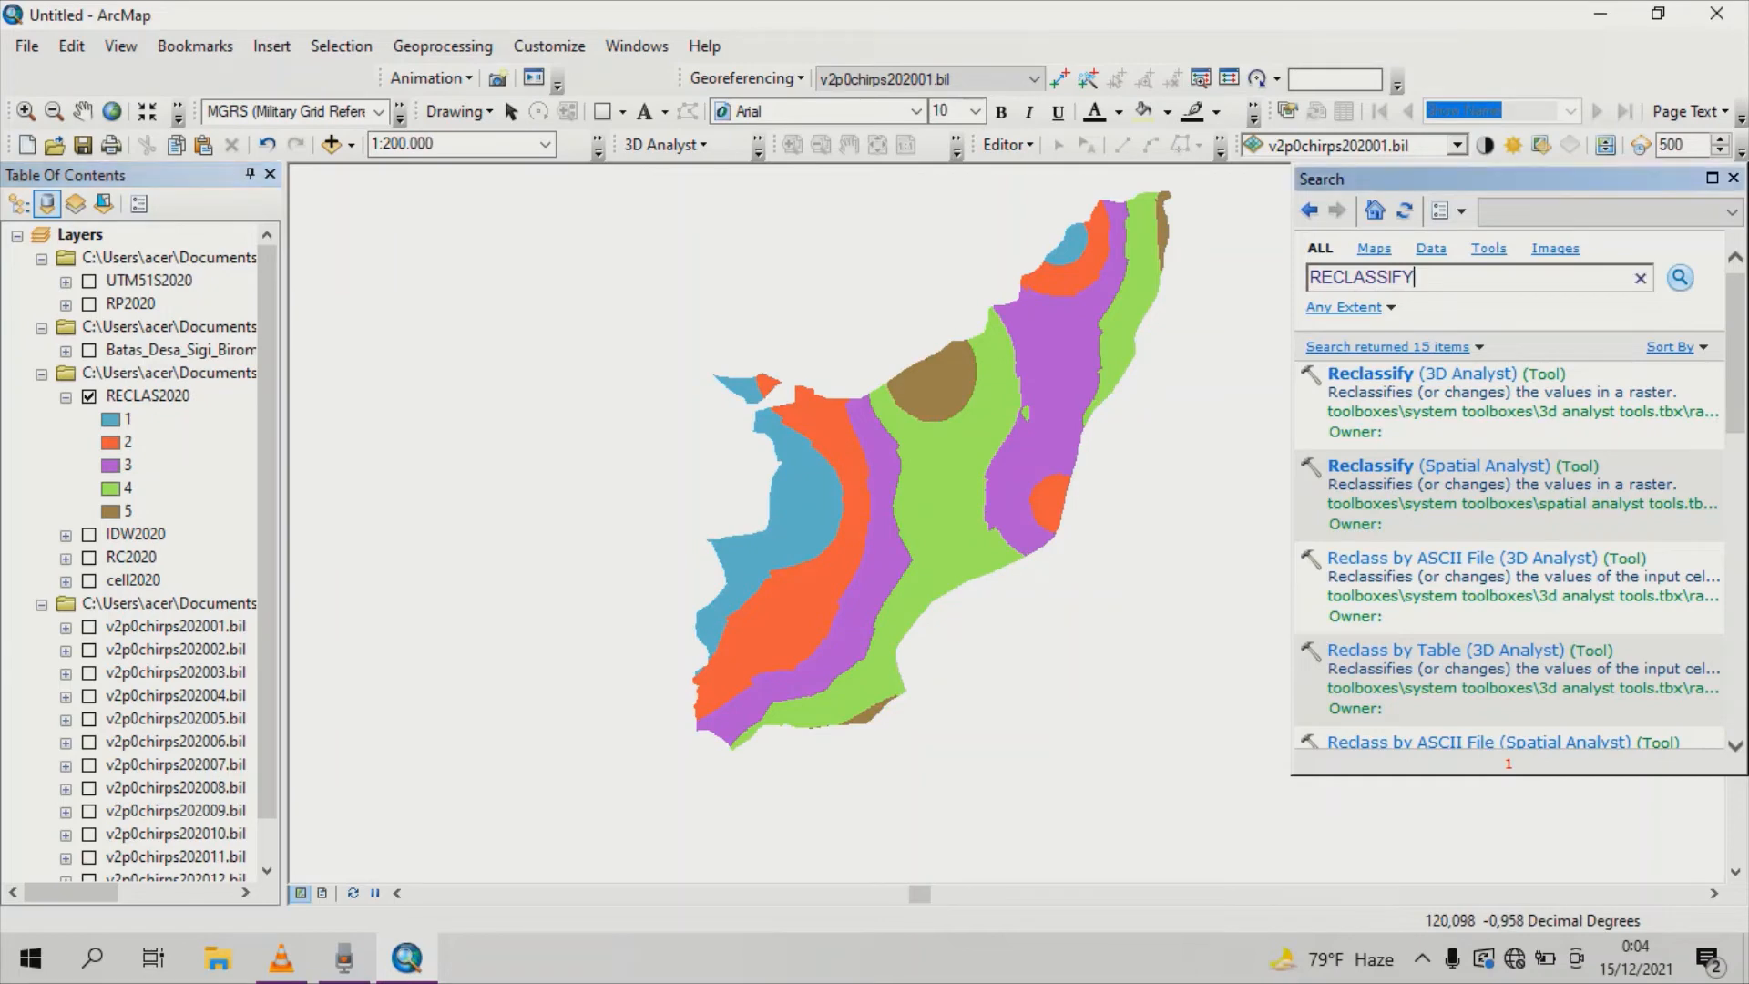
{"action": "key", "text": "BackSpace"}
{"action": "key", "text": "BackSpace"}
{"action": "key", "text": "BackSpace"}
{"action": "key", "text": "BackSpace"}
{"action": "key", "text": "BackSpace"}
{"action": "key", "text": "BackSpace"}
{"action": "key", "text": "BackSpace"}
{"action": "key", "text": "BackSpace"}
{"action": "key", "text": "BackSpace"}
{"action": "key", "text": "BackSpace"}
{"action": "type", "text": "RASTER TO POLYGON"}
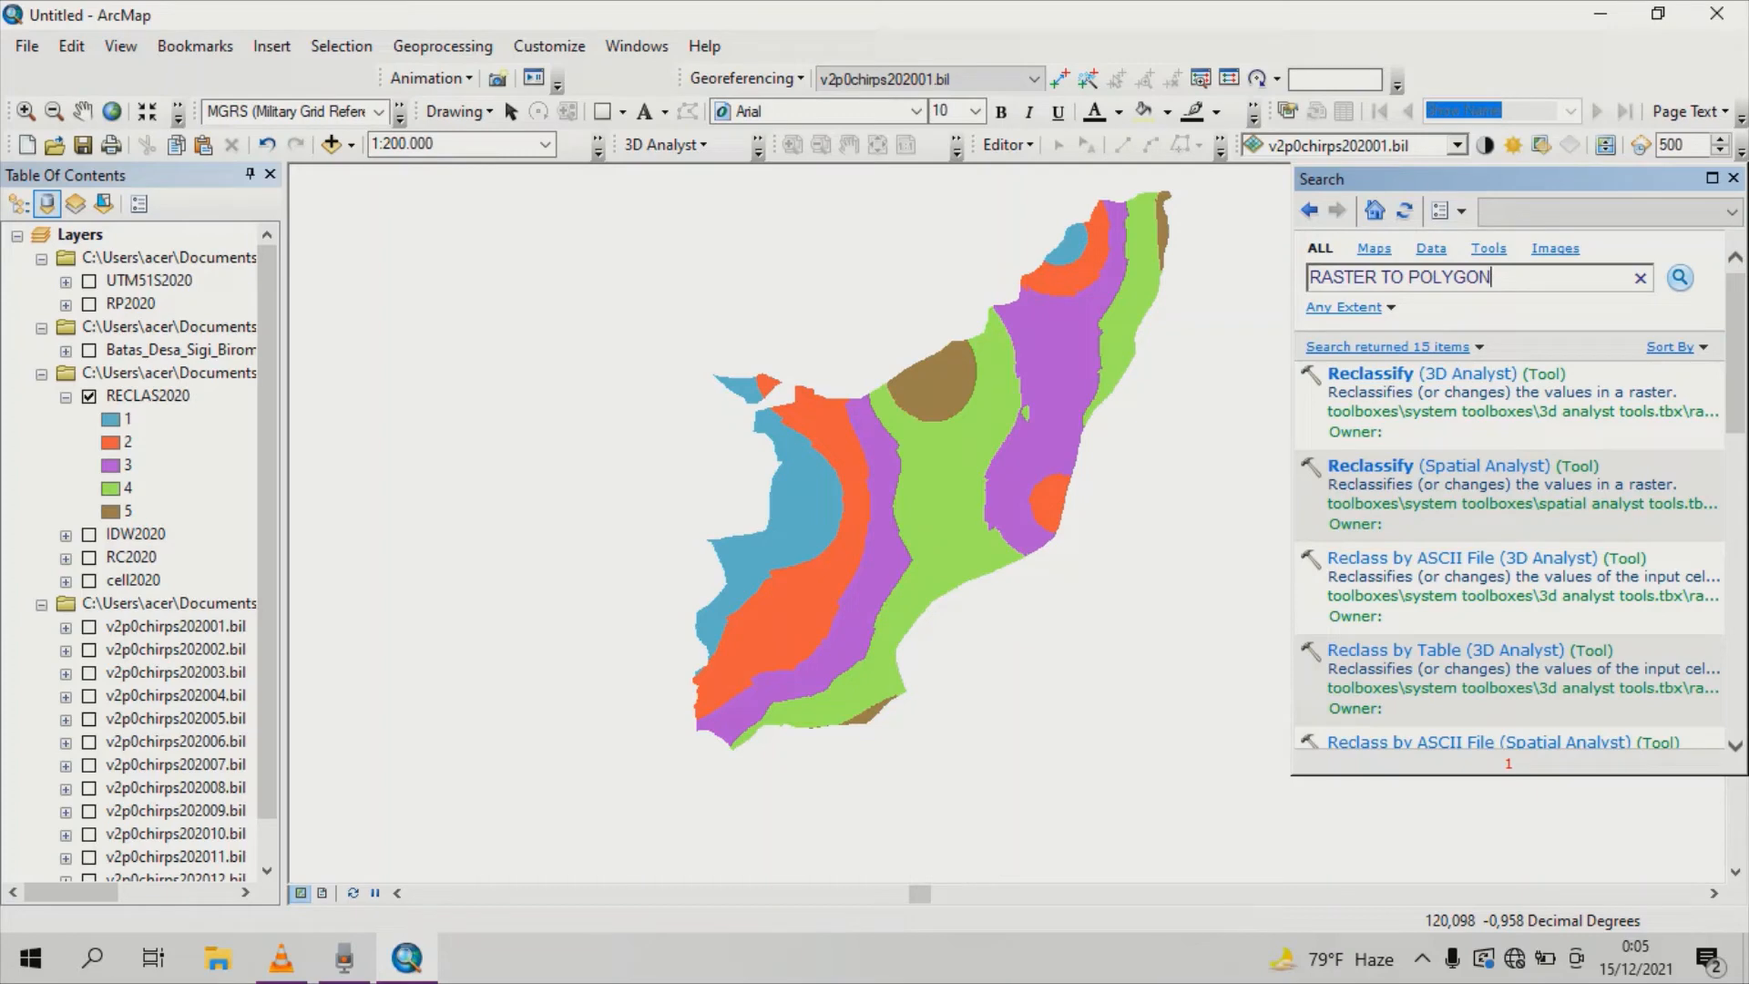
{"action": "key", "text": "Return"}
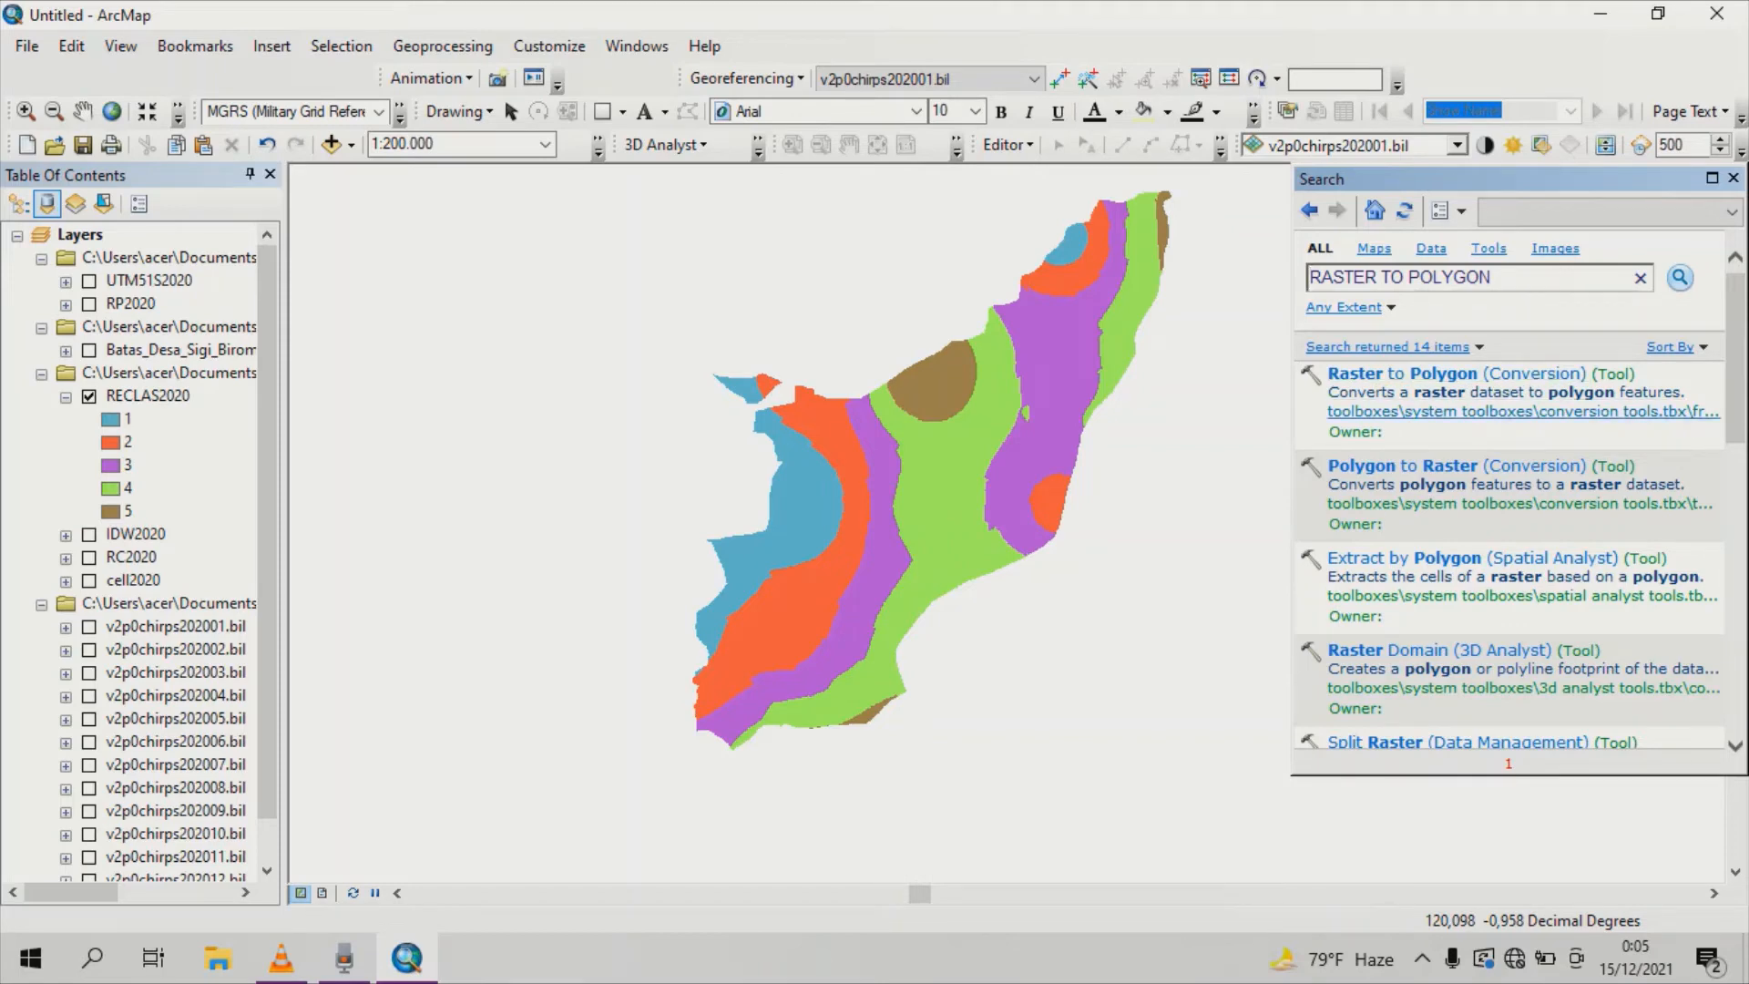
{"action": "left_click", "coordinate": [1455, 375]}
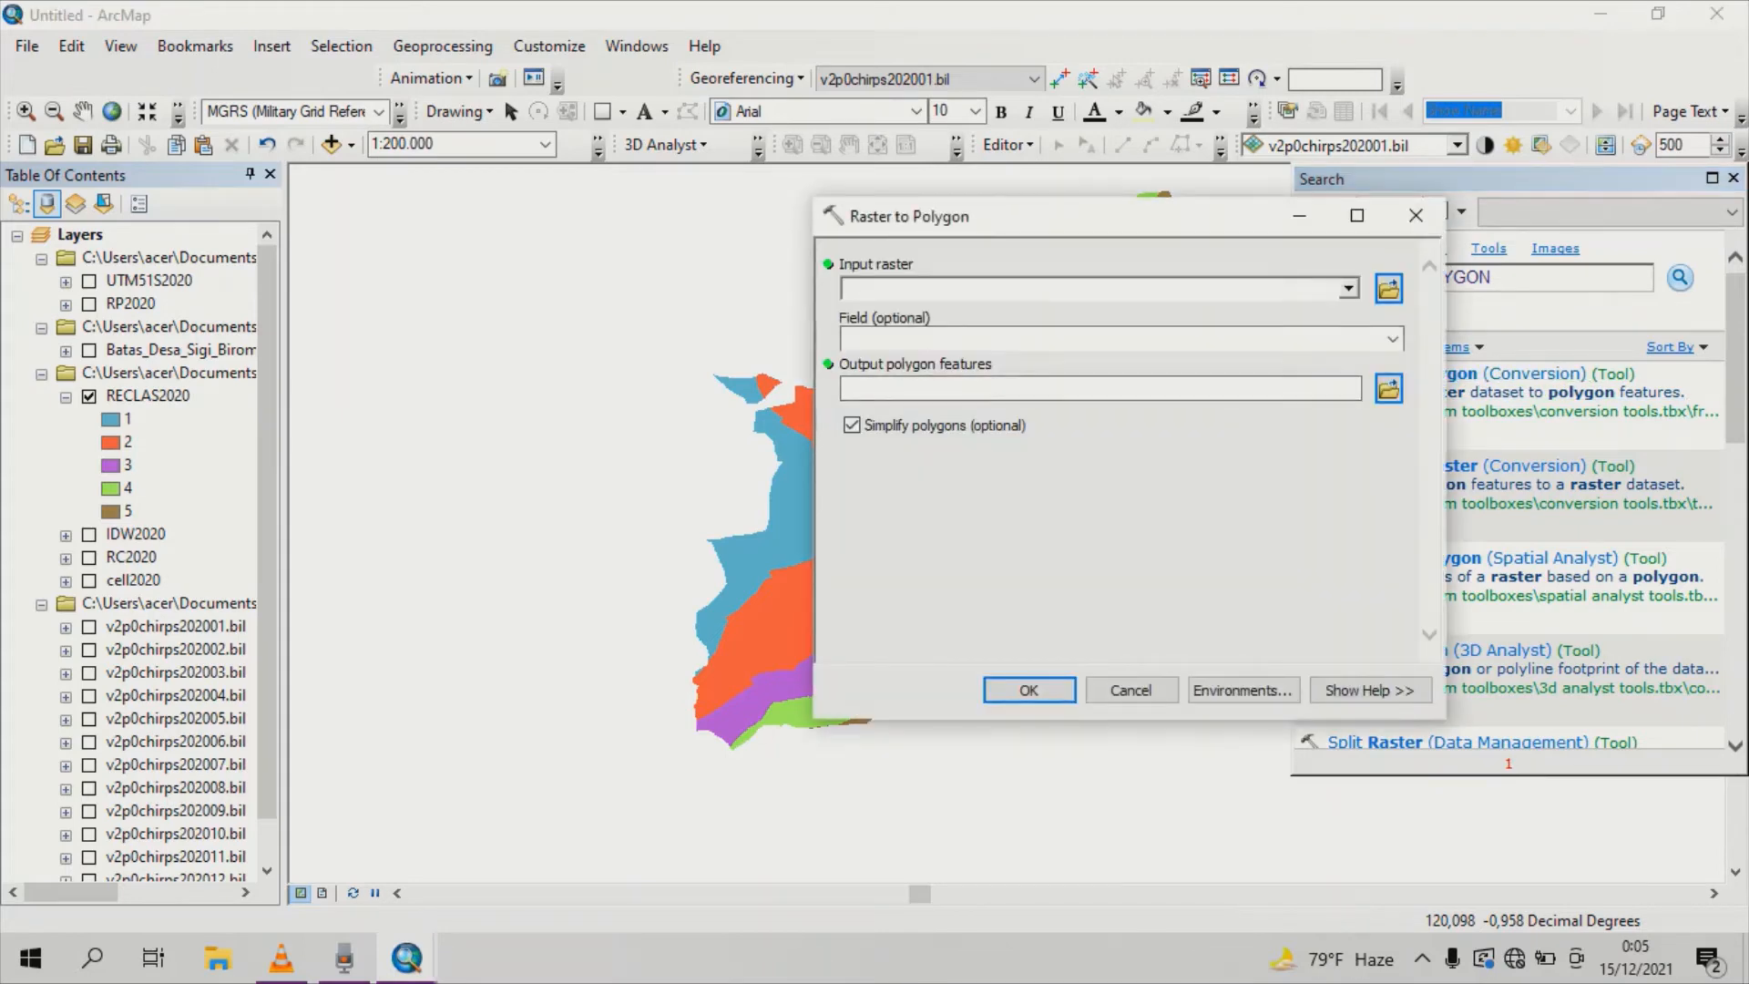
Convert RECLAS2020 to polygons, saving the output as POLYGON2020 in the "contoh pembuatan peta curah hujan" folder.
{"action": "left_click", "coordinate": [1348, 288]}
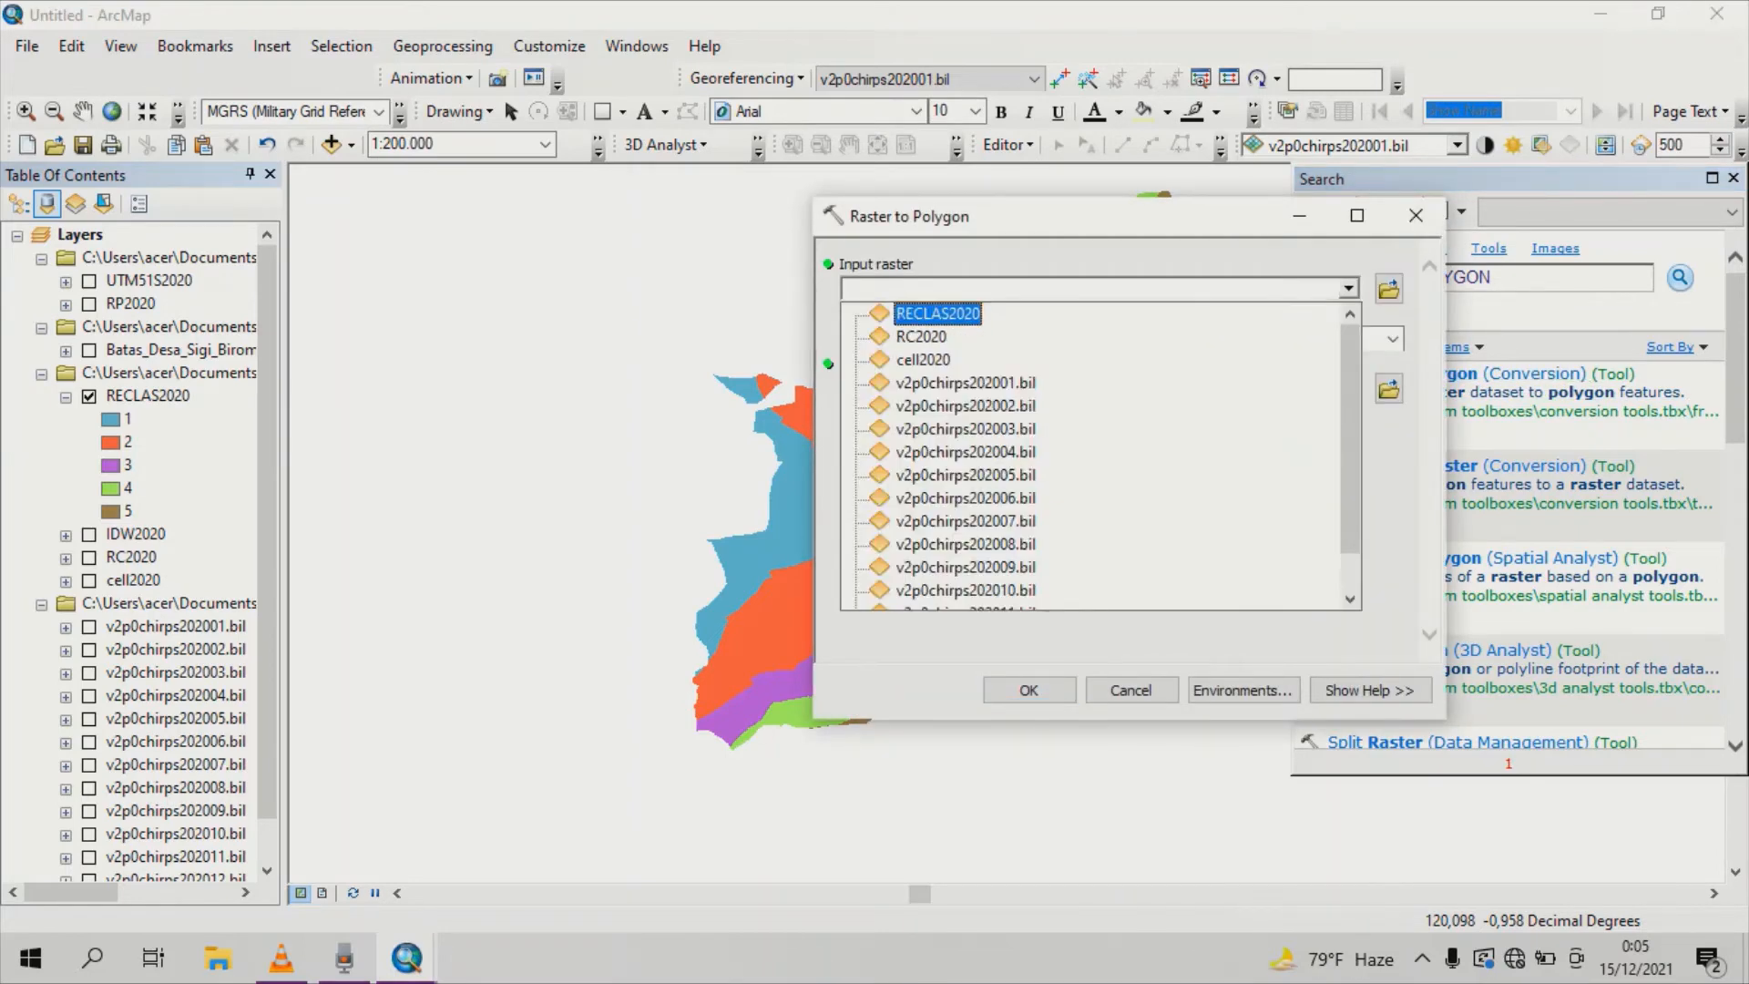
{"action": "left_click", "coordinate": [937, 314]}
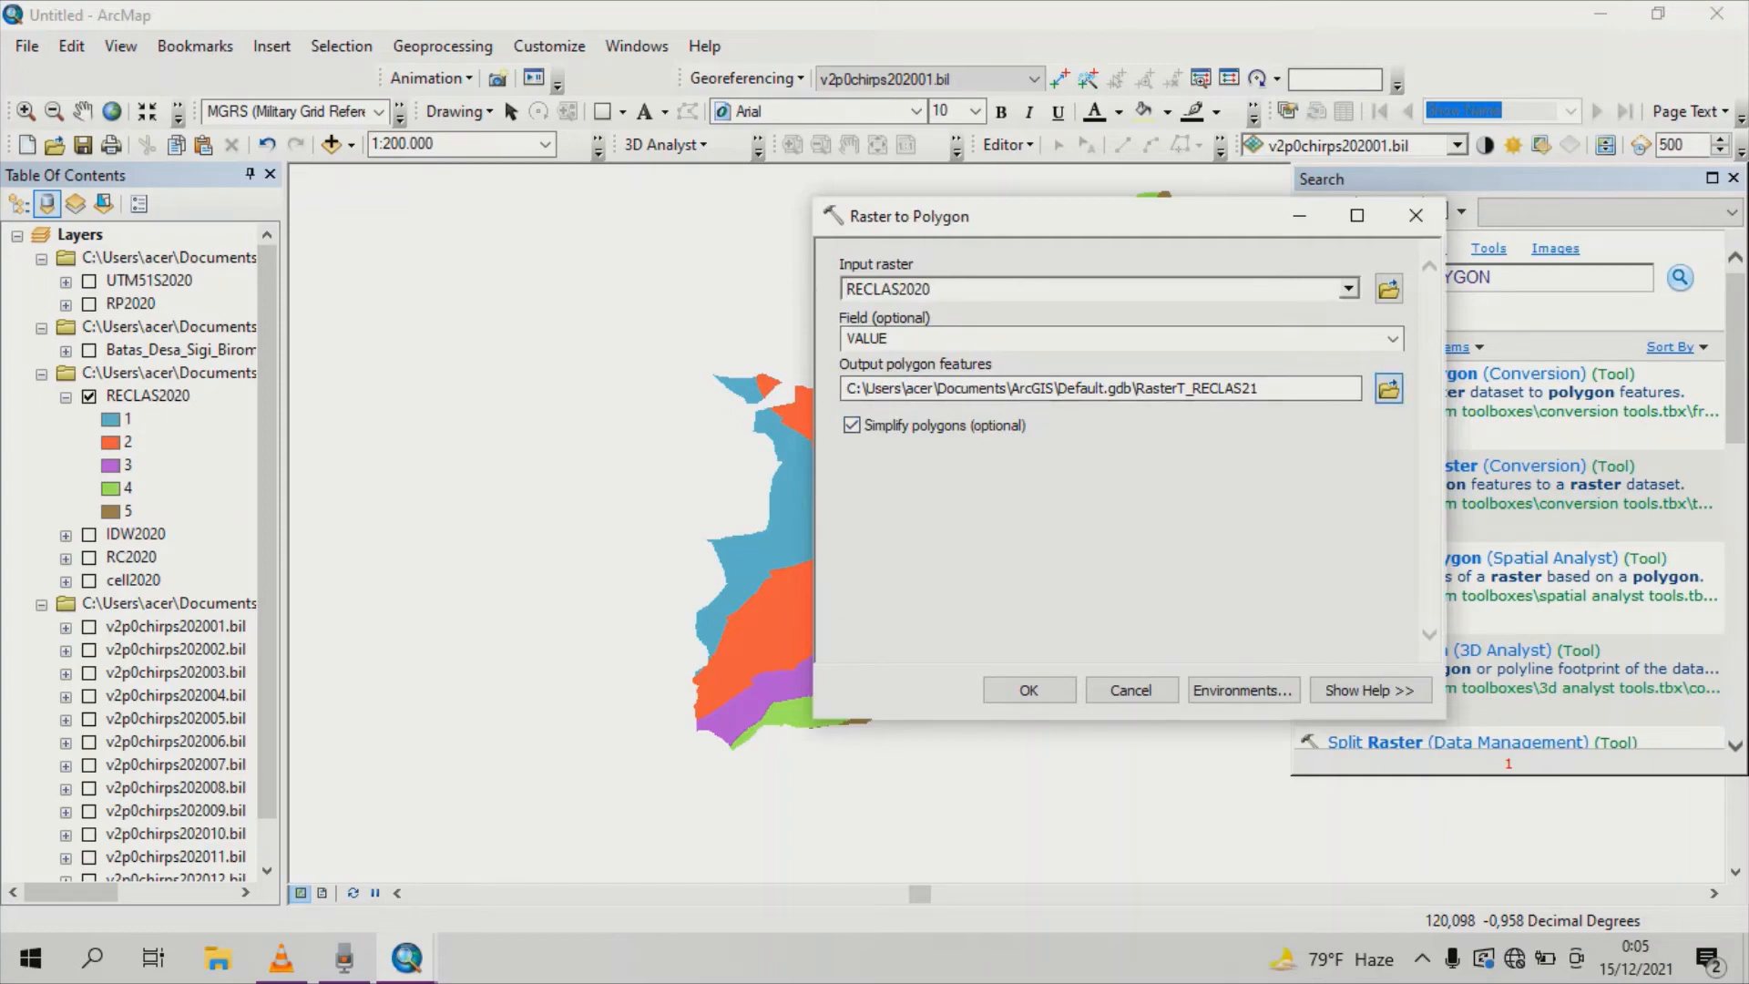
{"action": "left_click", "coordinate": [1388, 389]}
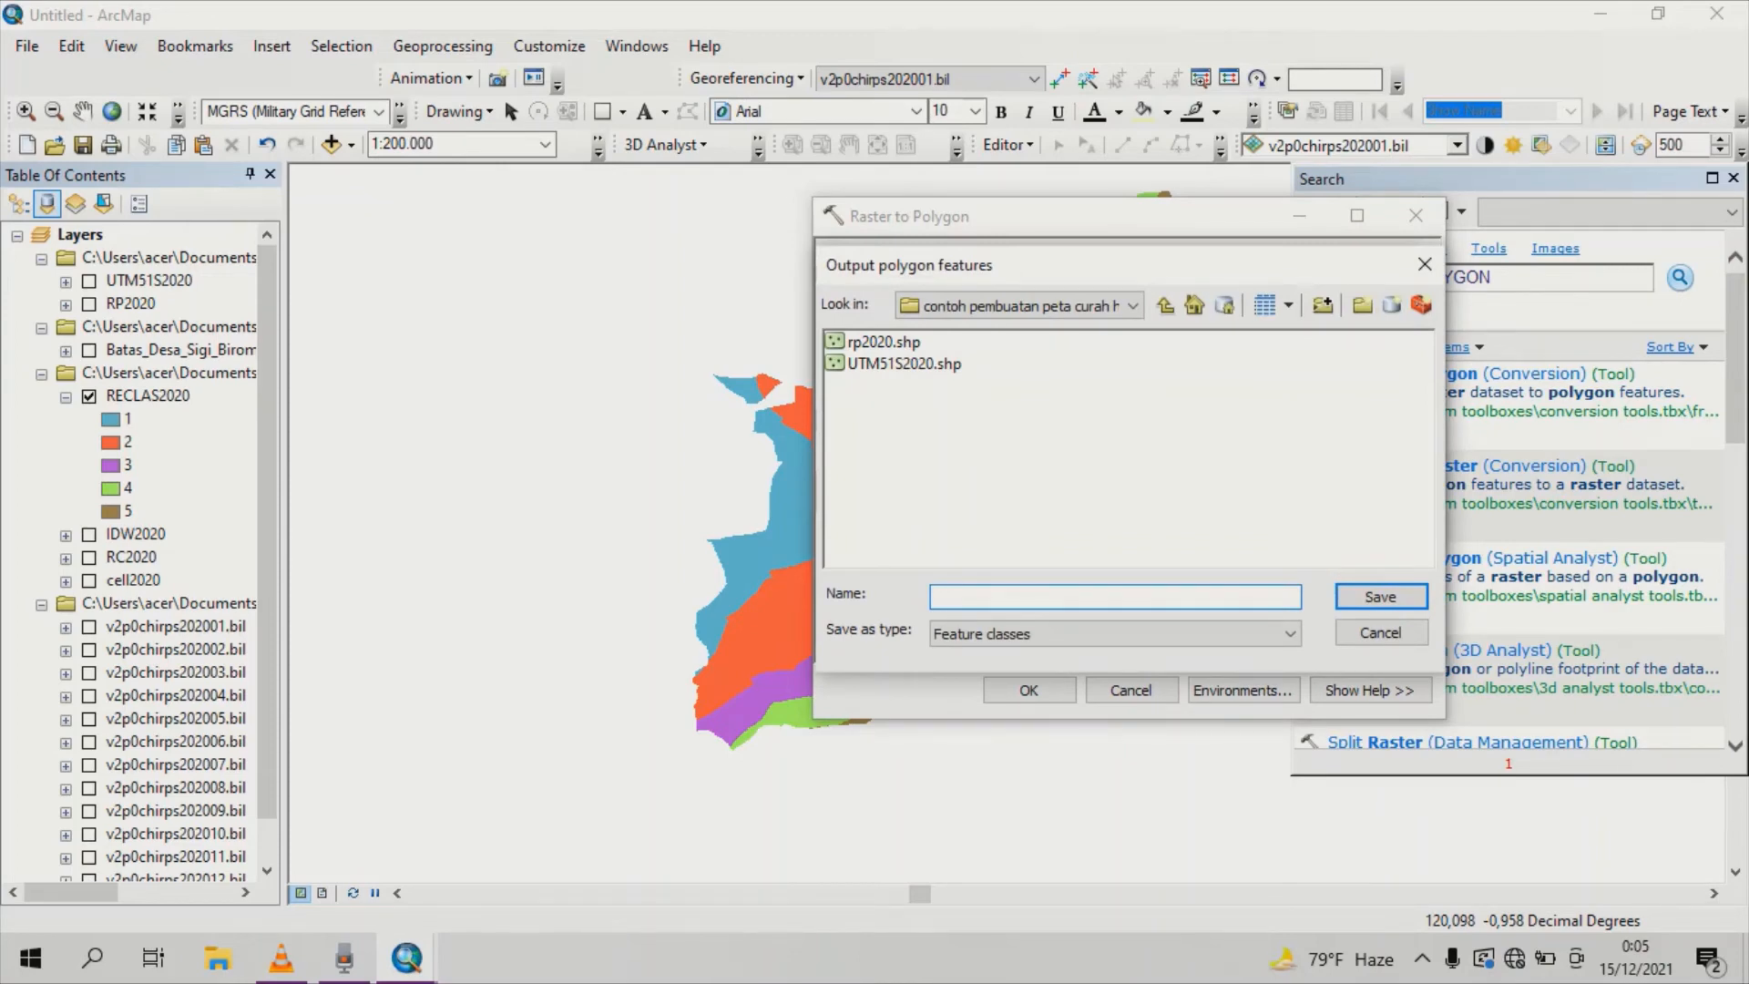
{"action": "type", "text": "POLYGON2020"}
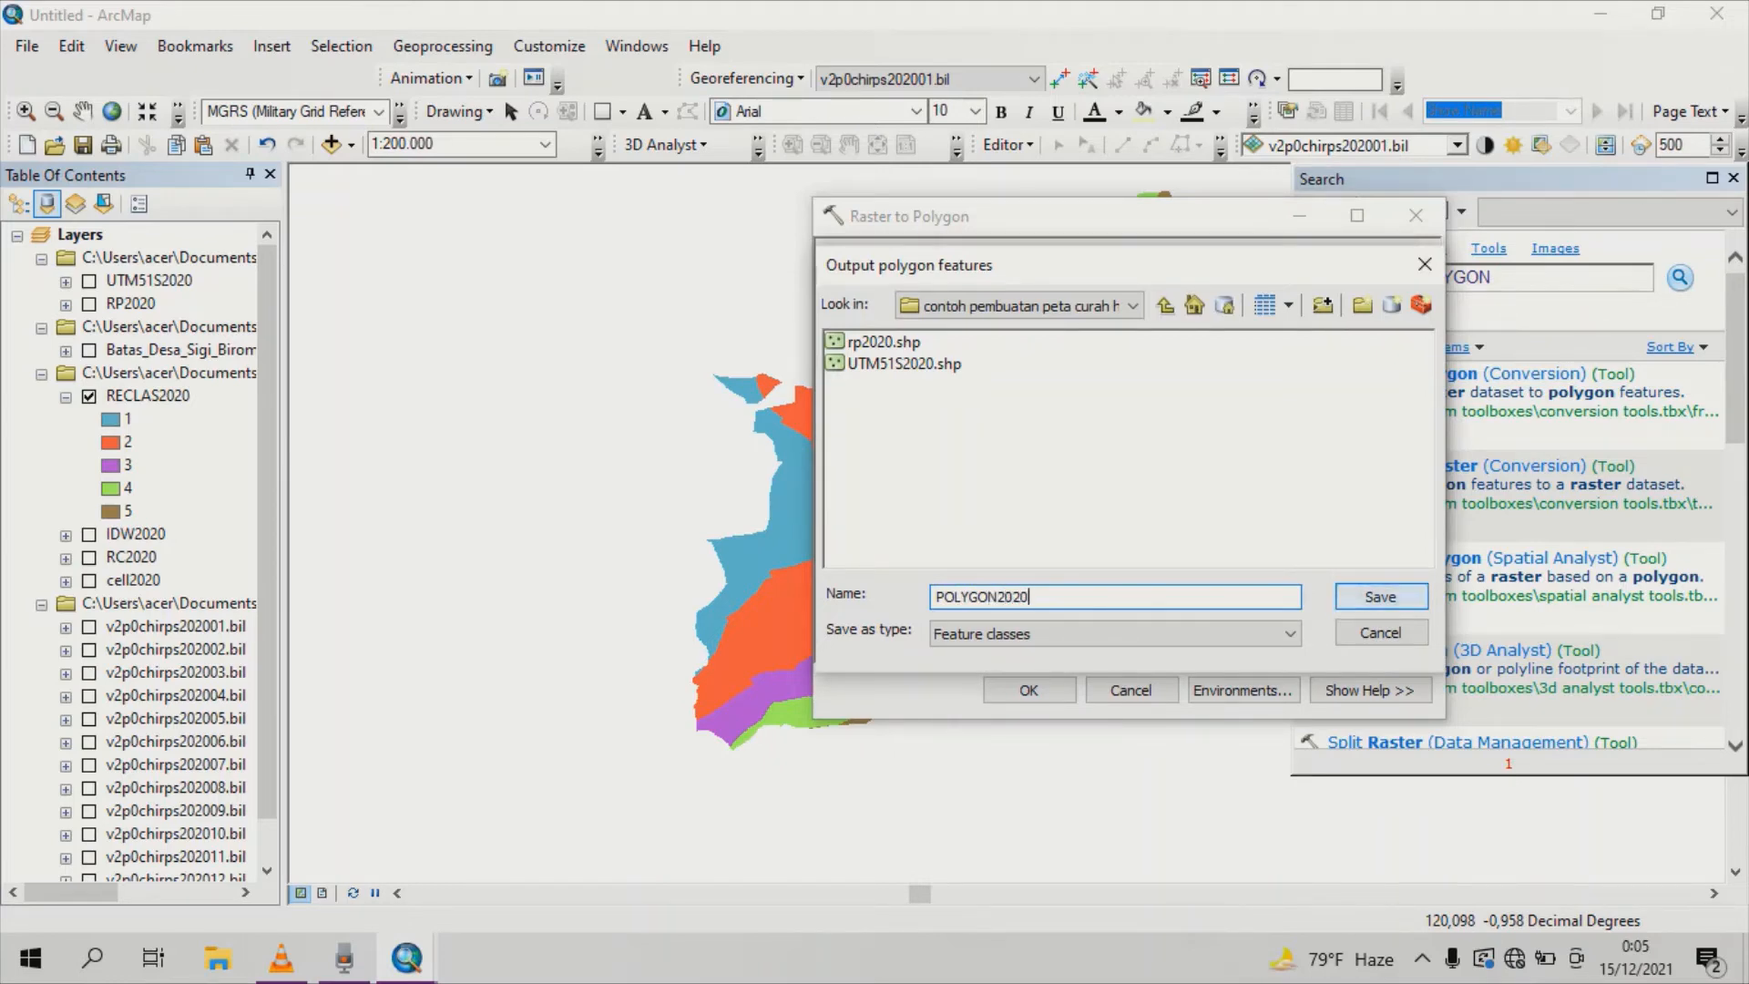
{"action": "key", "text": "Return"}
{"action": "key", "text": "Return"}
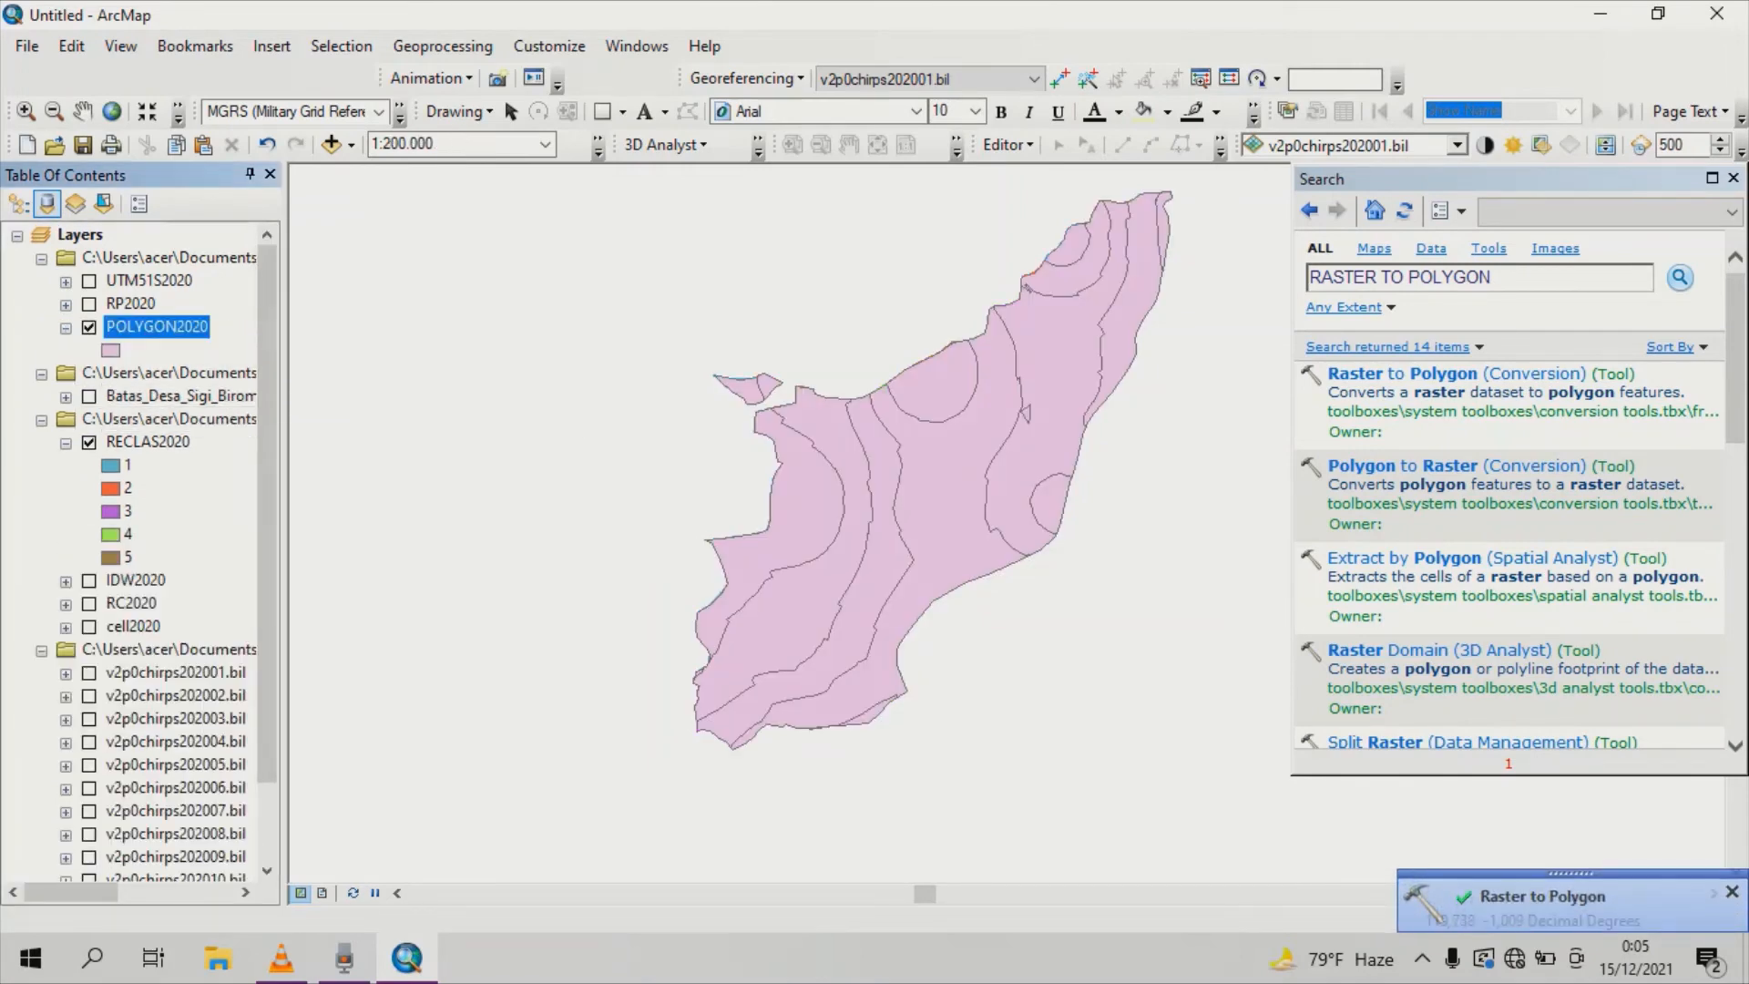
Hide the RECLAS2020 layer and collapse its legend.
{"action": "left_click", "coordinate": [88, 442]}
{"action": "left_click", "coordinate": [66, 442]}
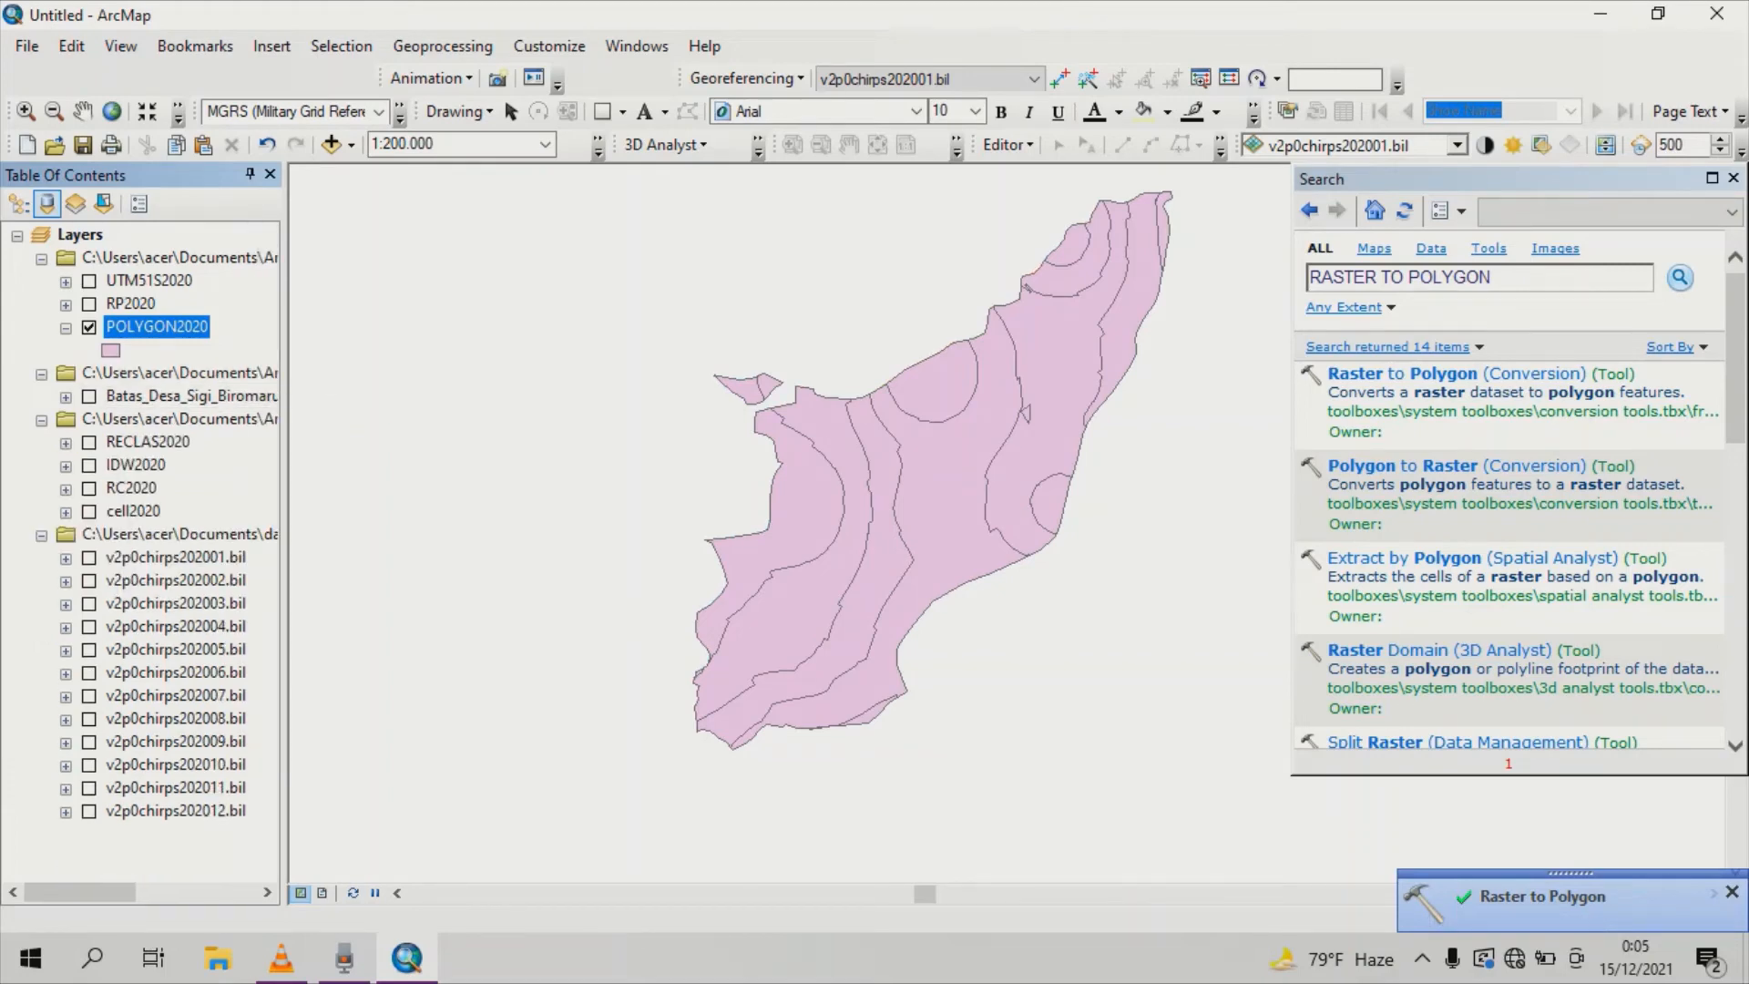
{"action": "left_click", "coordinate": [111, 350]}
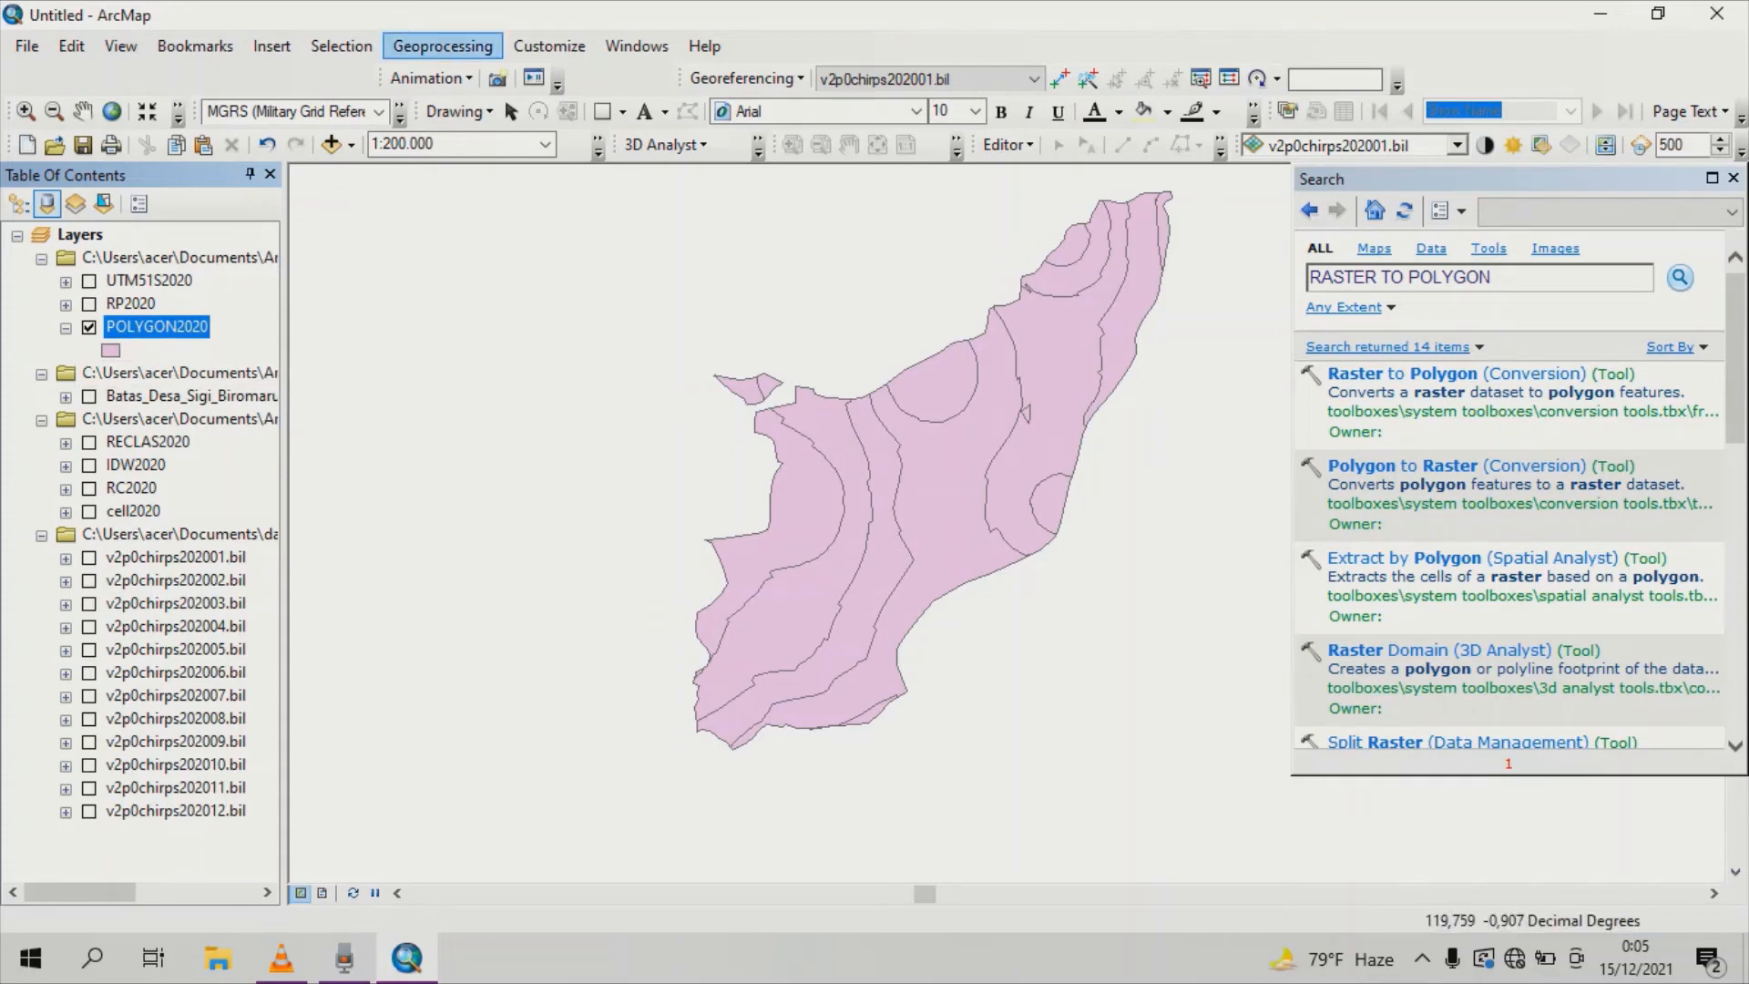
Open the Dissolve tool with POLYGON2020 as the input features and GRIDCODE as the dissolve field.
{"action": "left_click", "coordinate": [443, 45]}
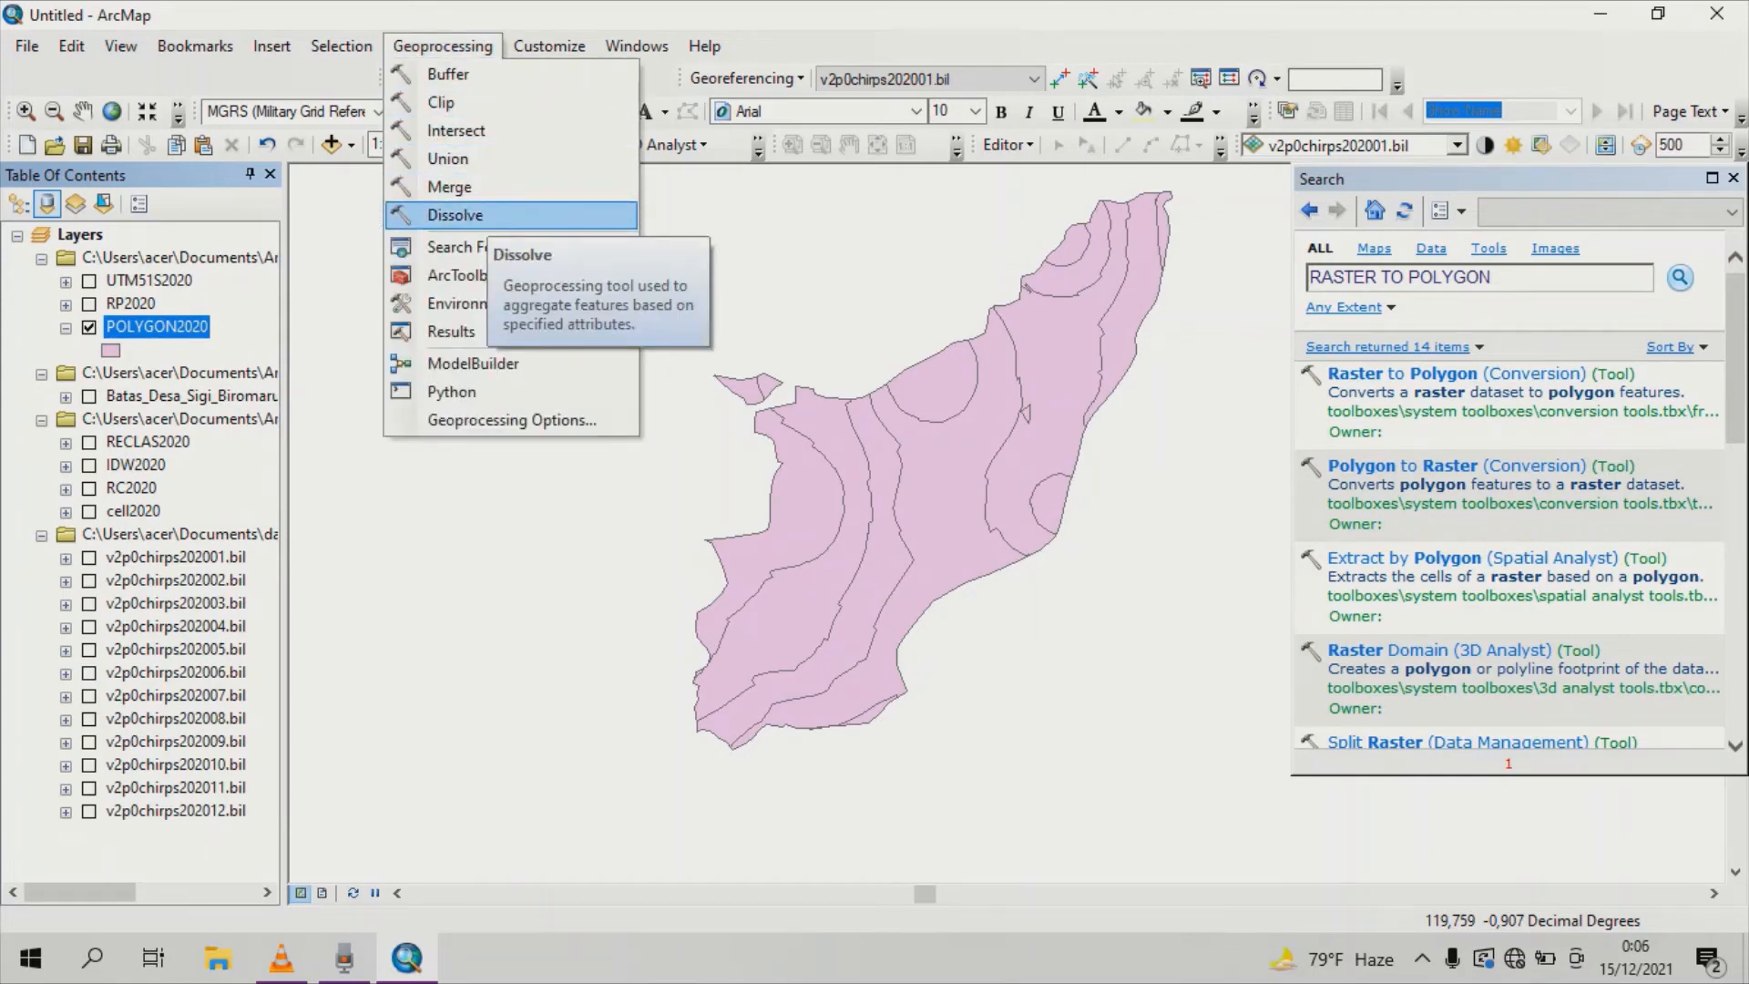
{"action": "left_click", "coordinate": [455, 215]}
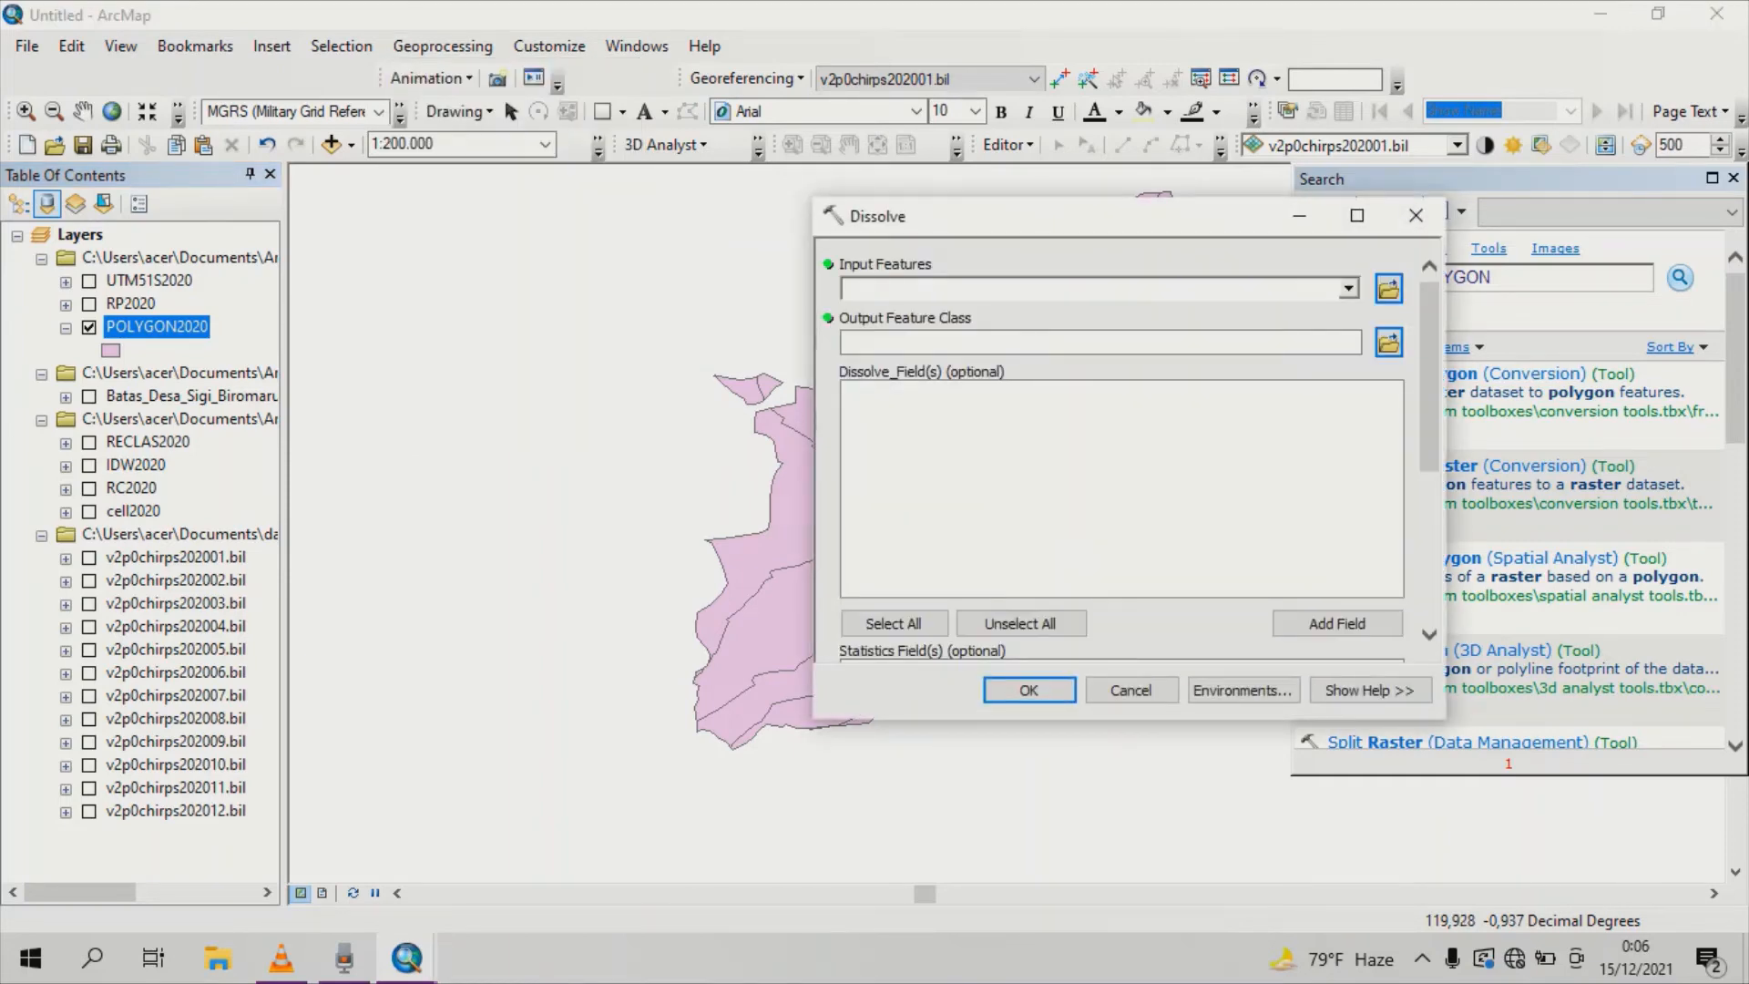
{"action": "left_click", "coordinate": [1348, 289]}
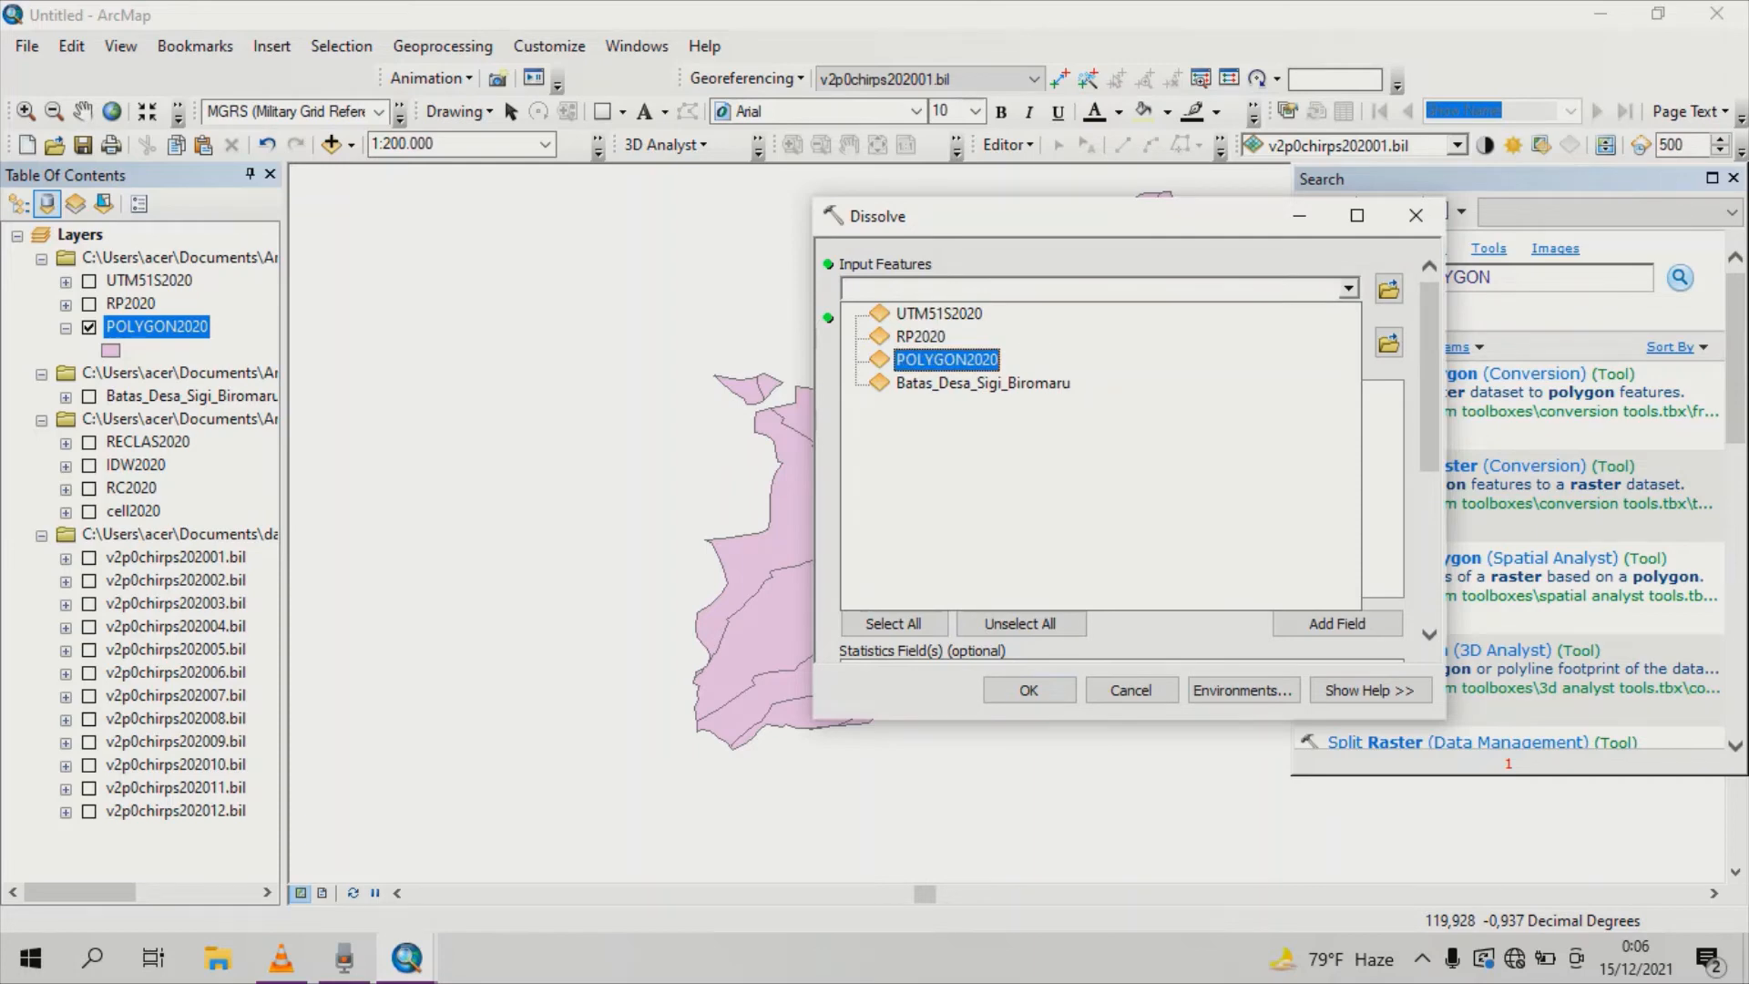
{"action": "left_click", "coordinate": [947, 360]}
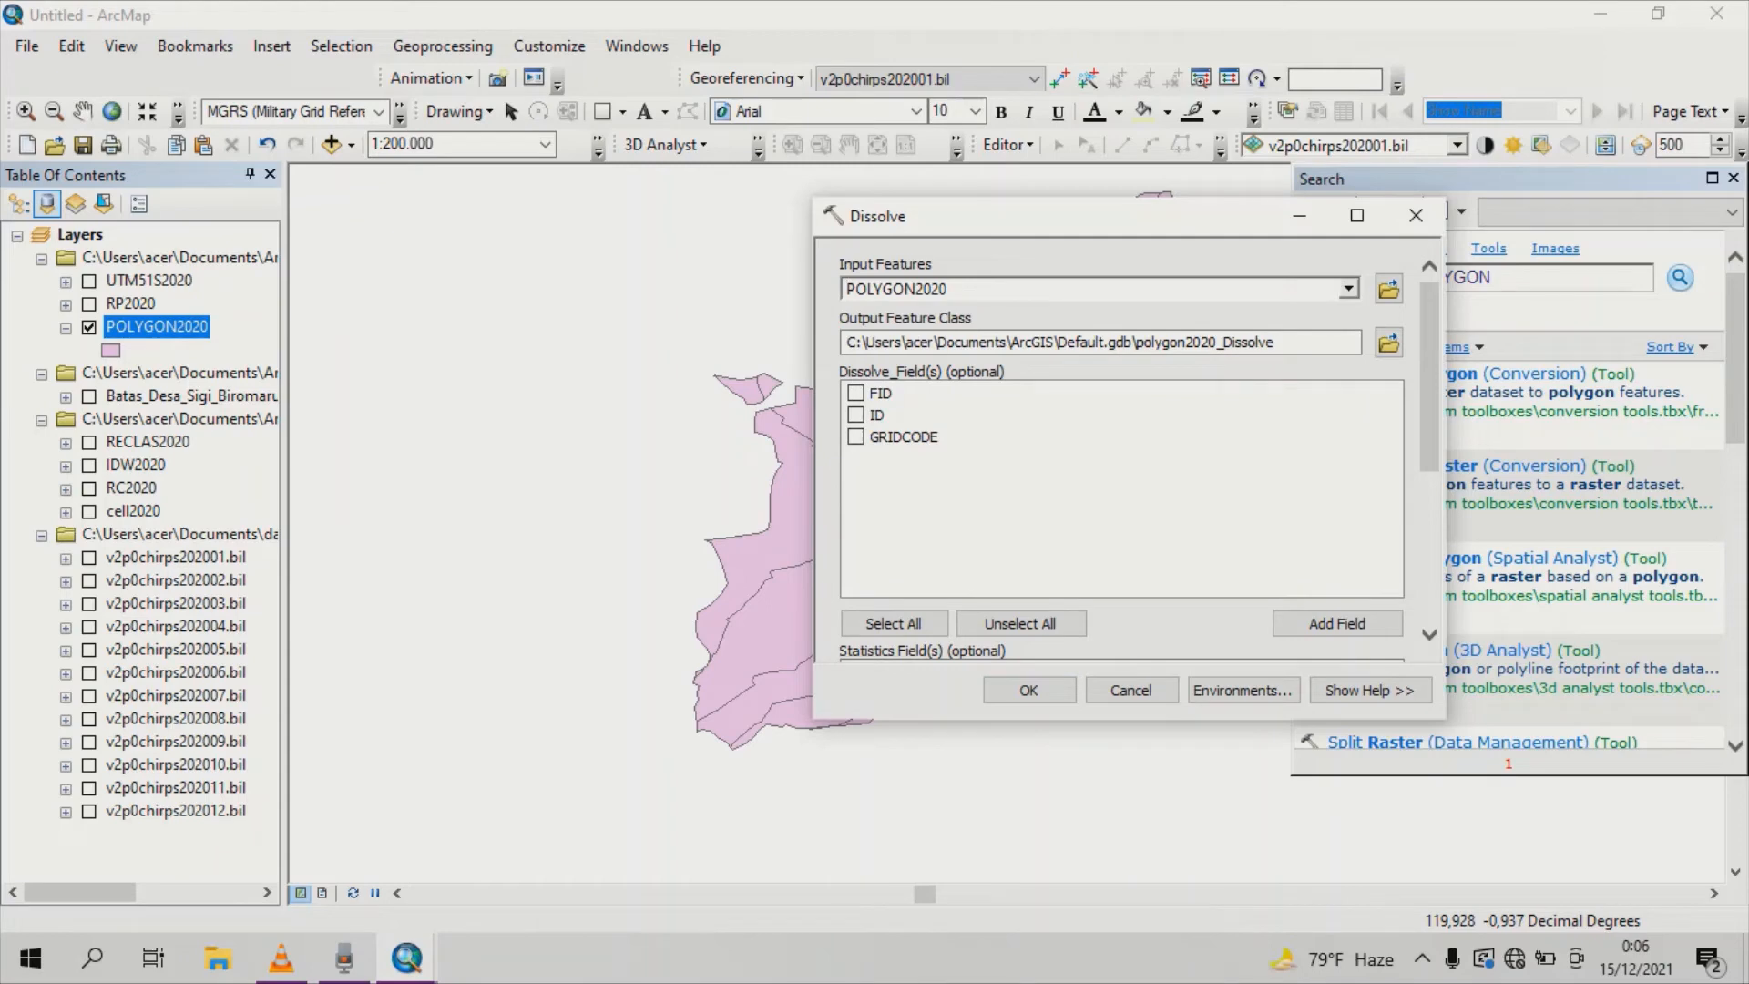
{"action": "left_click", "coordinate": [855, 436]}
Try to dissolve POLYGON2020 by GRIDCODE with PETA_CURAH_HUJAN-2020 as the output name in the "contoh pembuatan peta curah hujan" folder.
{"action": "left_click", "coordinate": [1388, 342]}
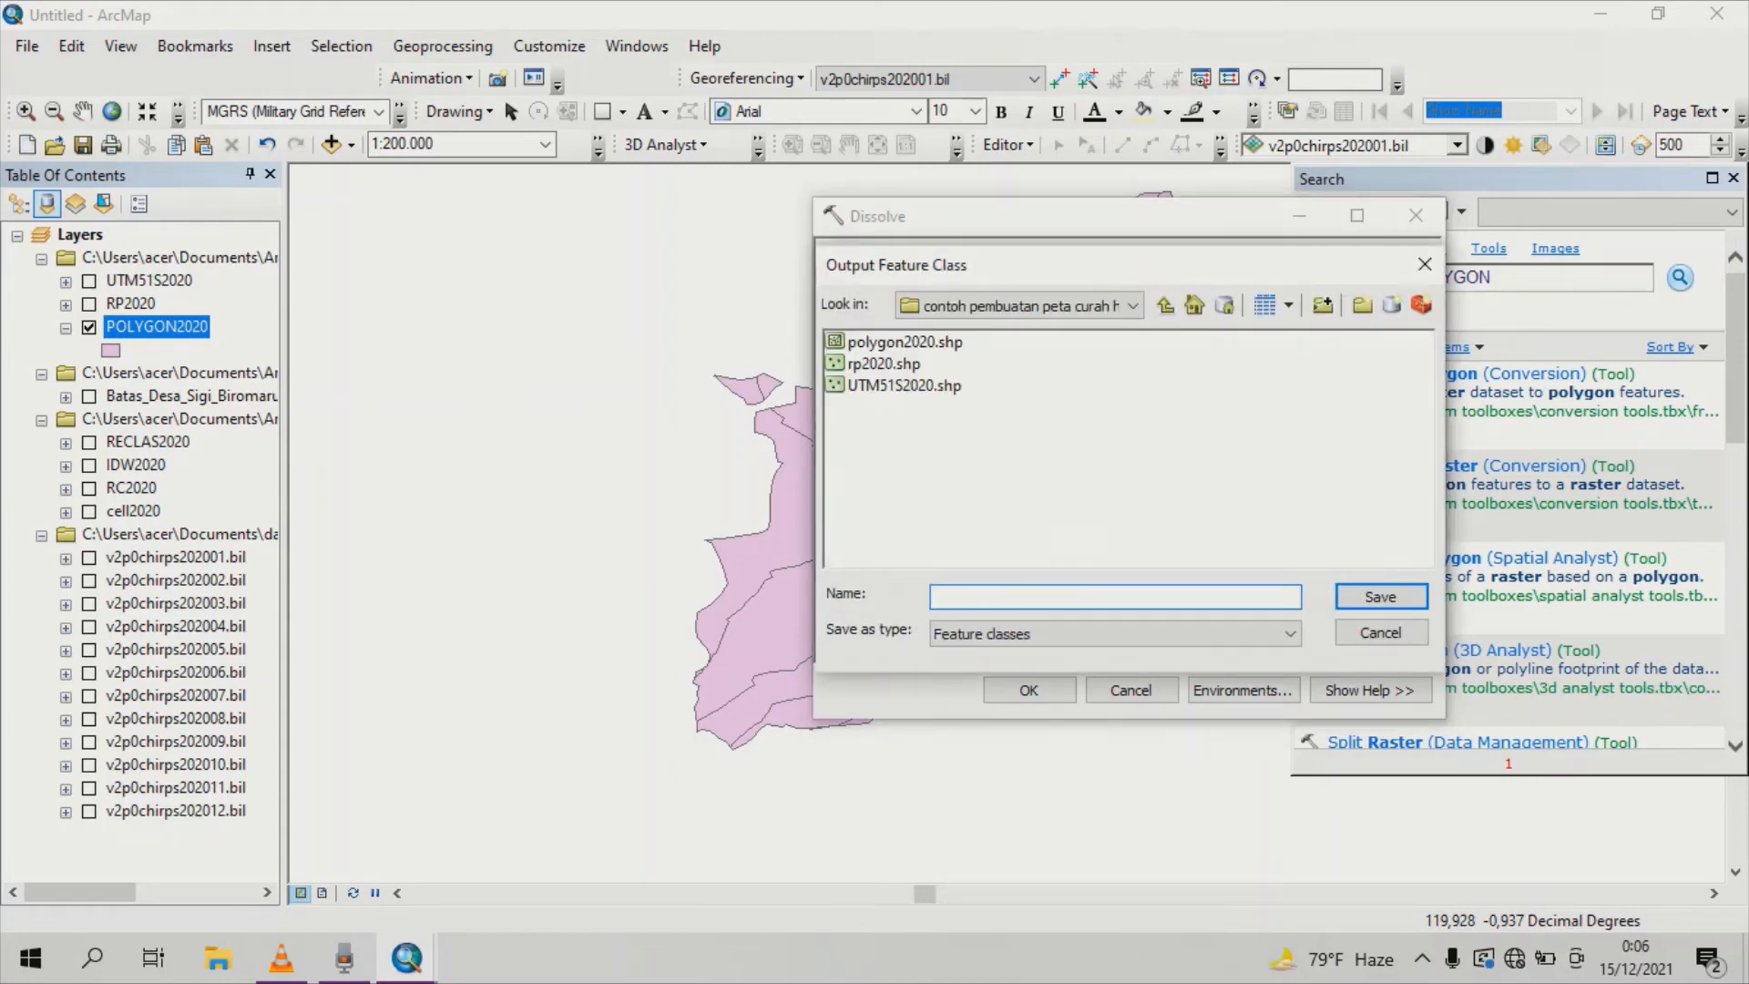
{"action": "type", "text": "PETA_CURAH_HUJAN-"}
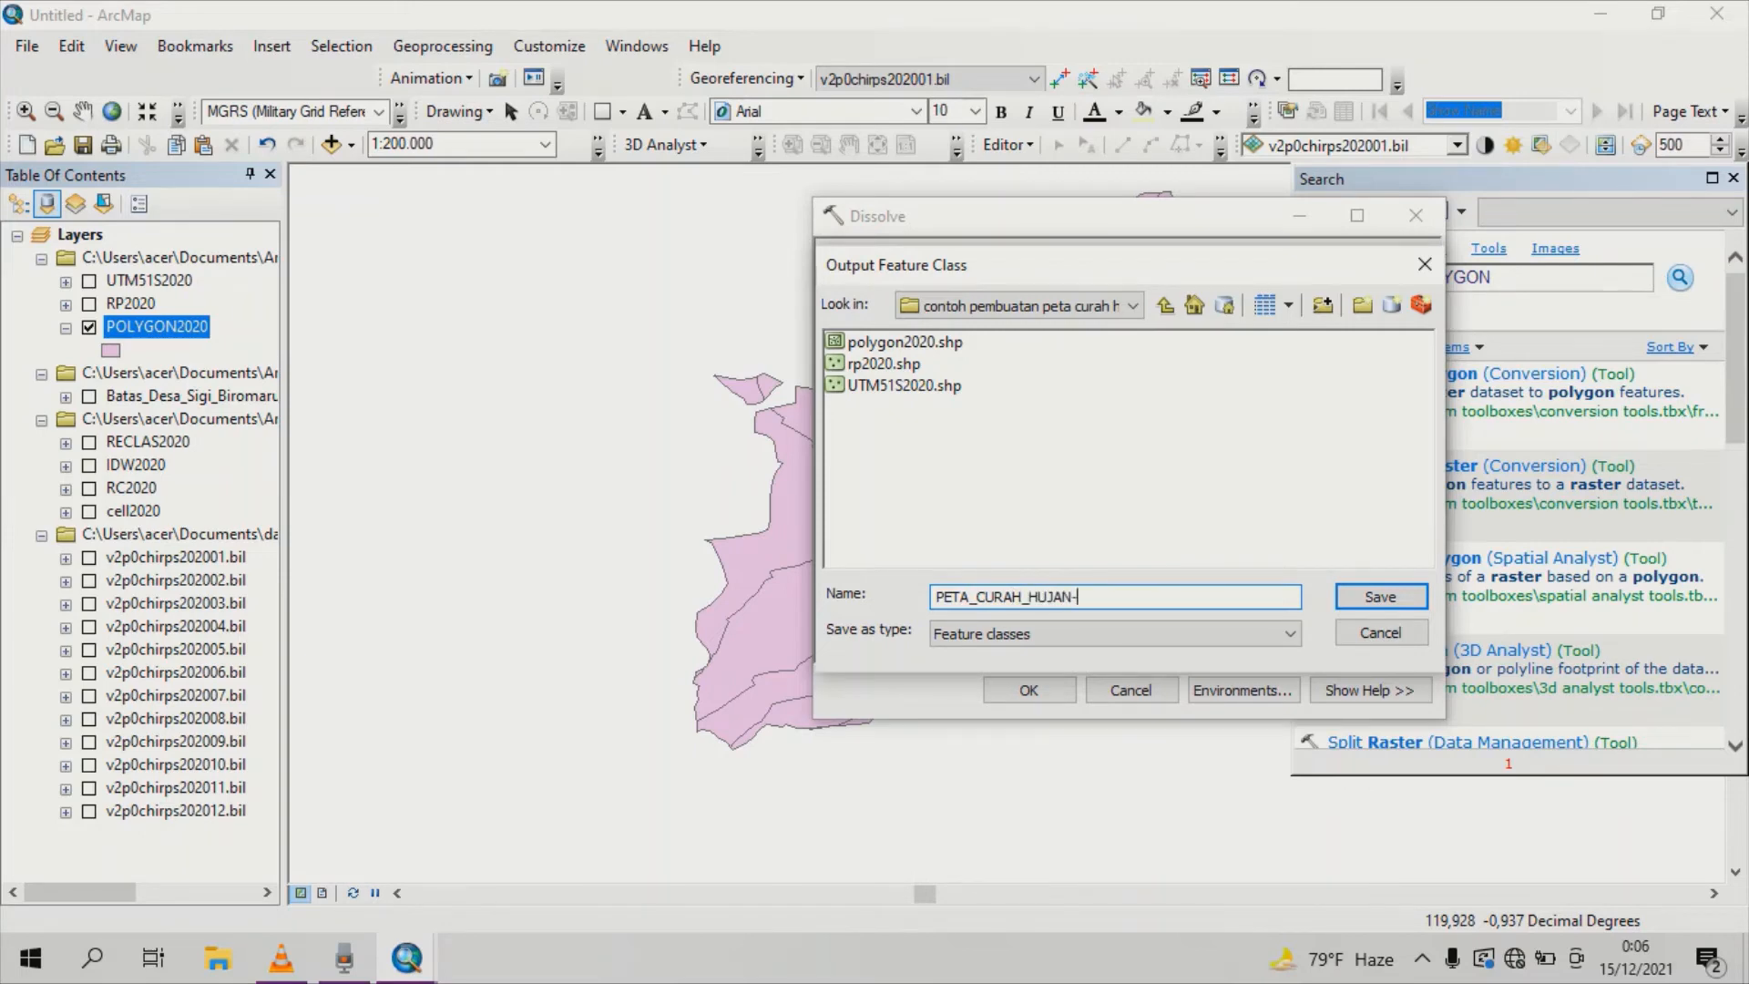
{"action": "type", "text": "2020"}
{"action": "key", "text": "Return"}
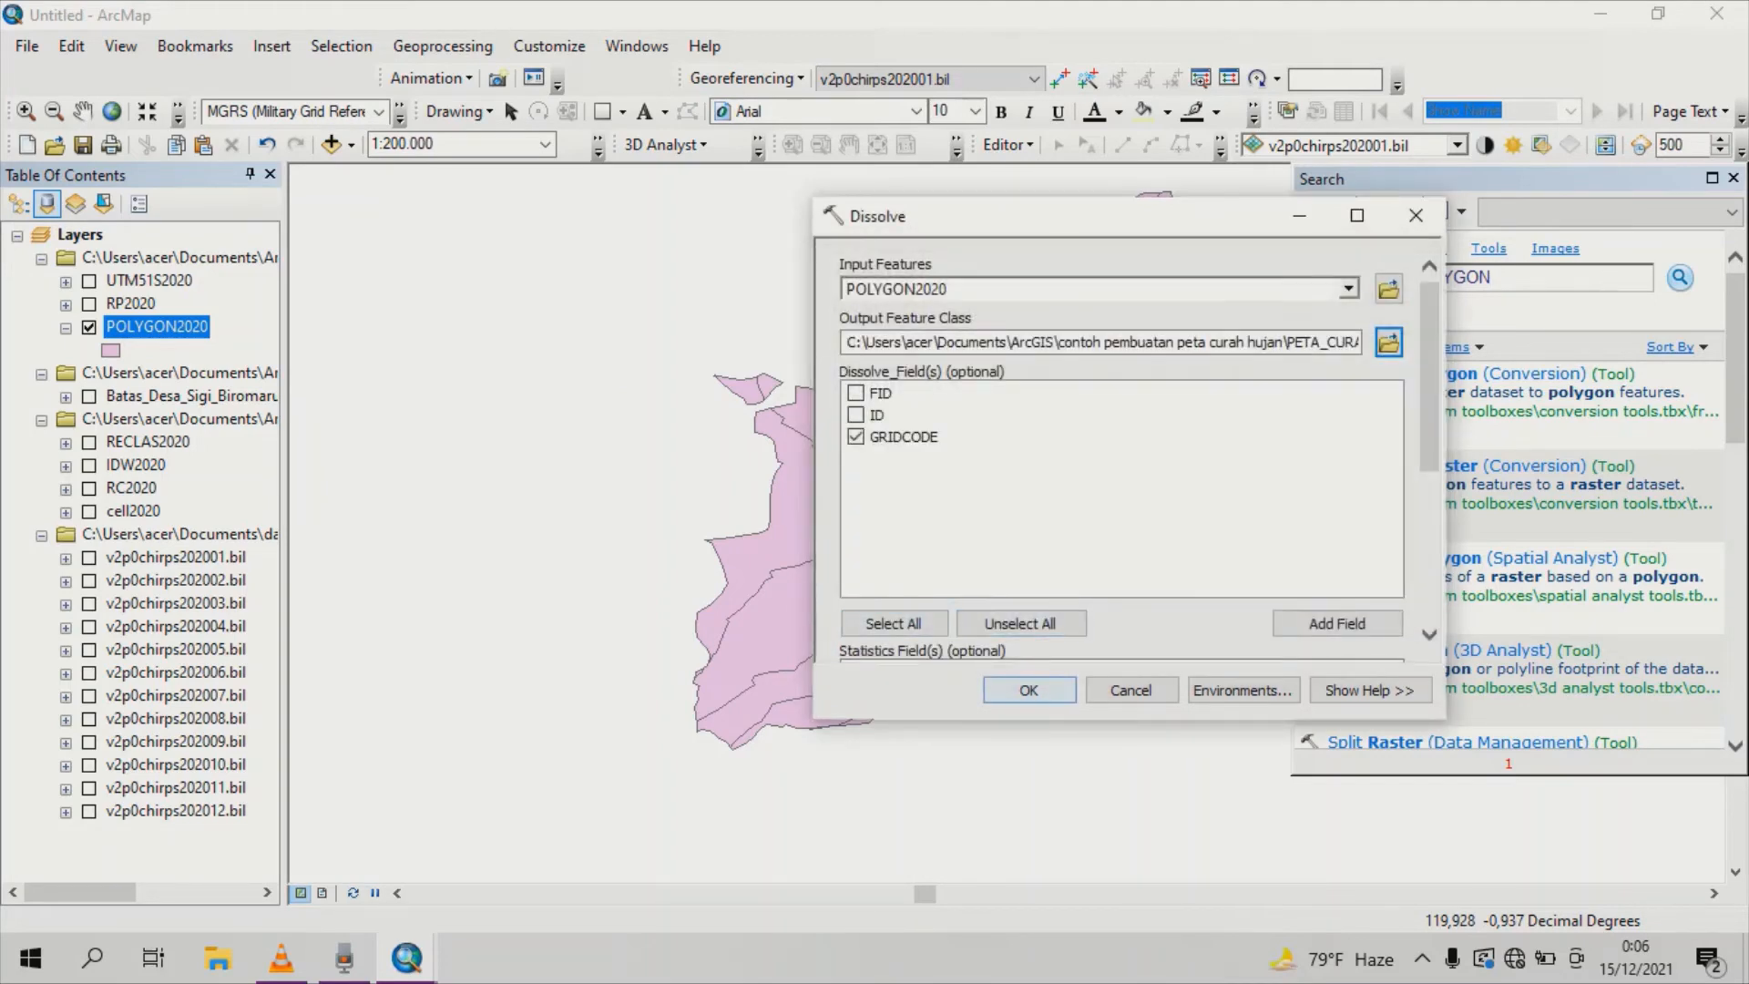
{"action": "left_click", "coordinate": [1028, 690]}
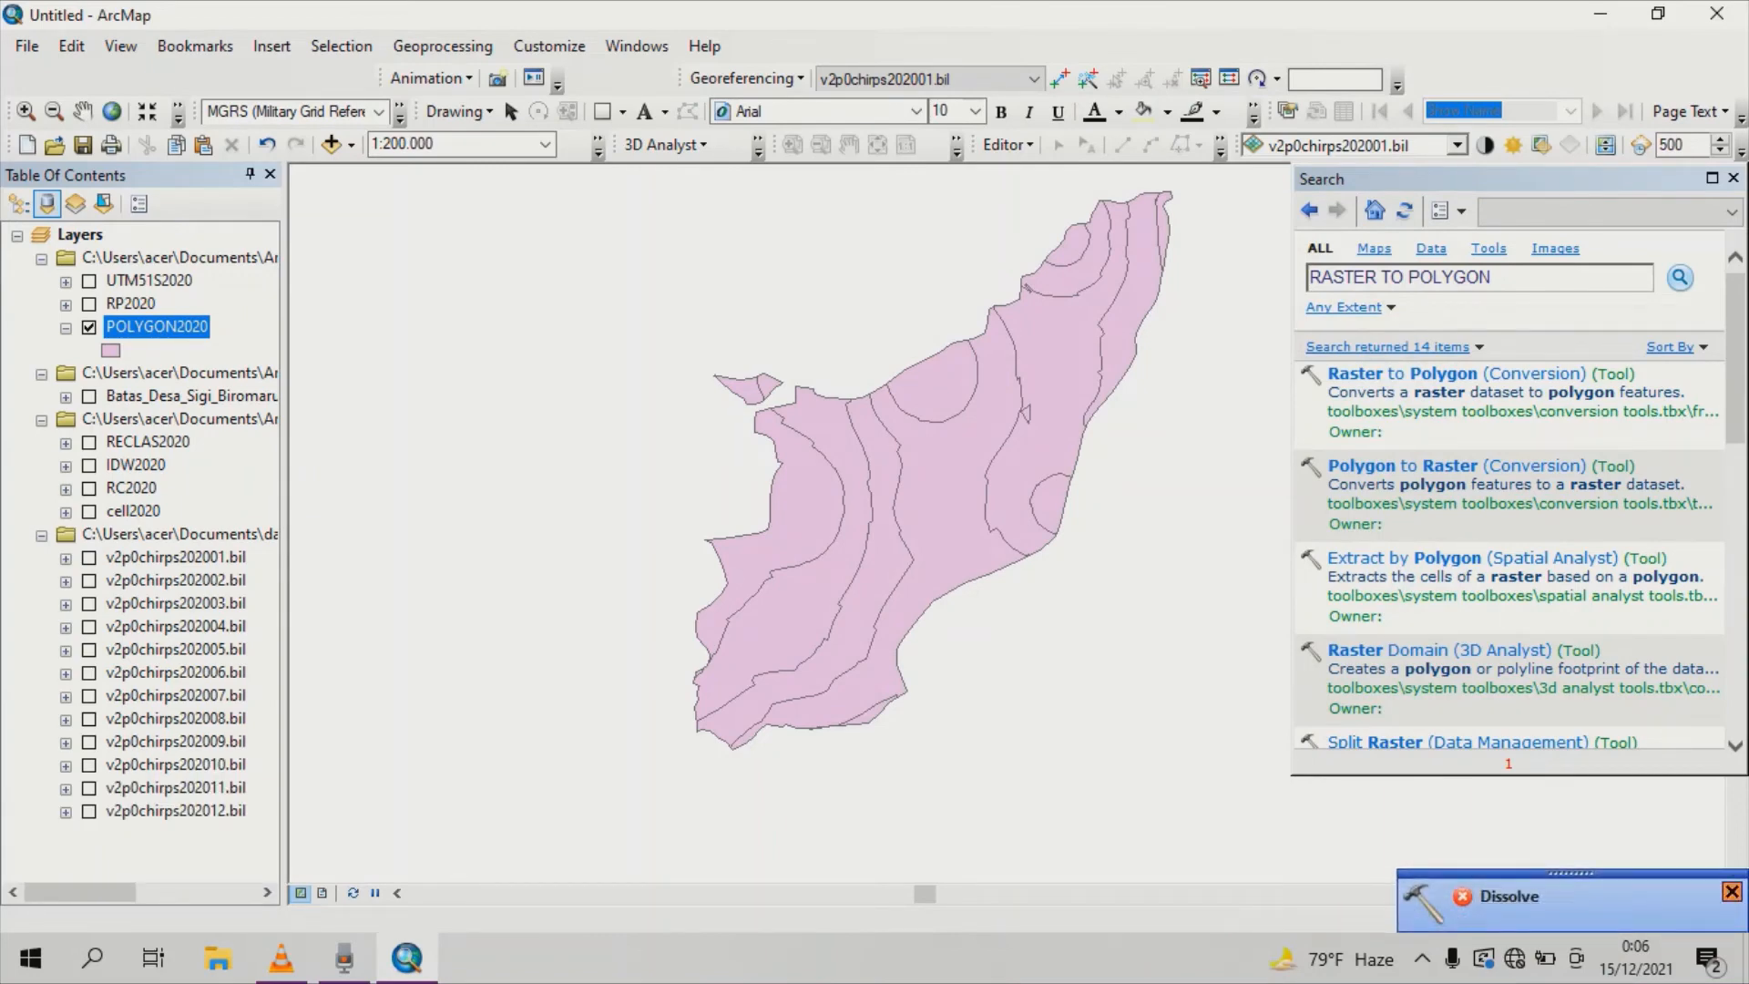
{"action": "left_click", "coordinate": [1731, 892]}
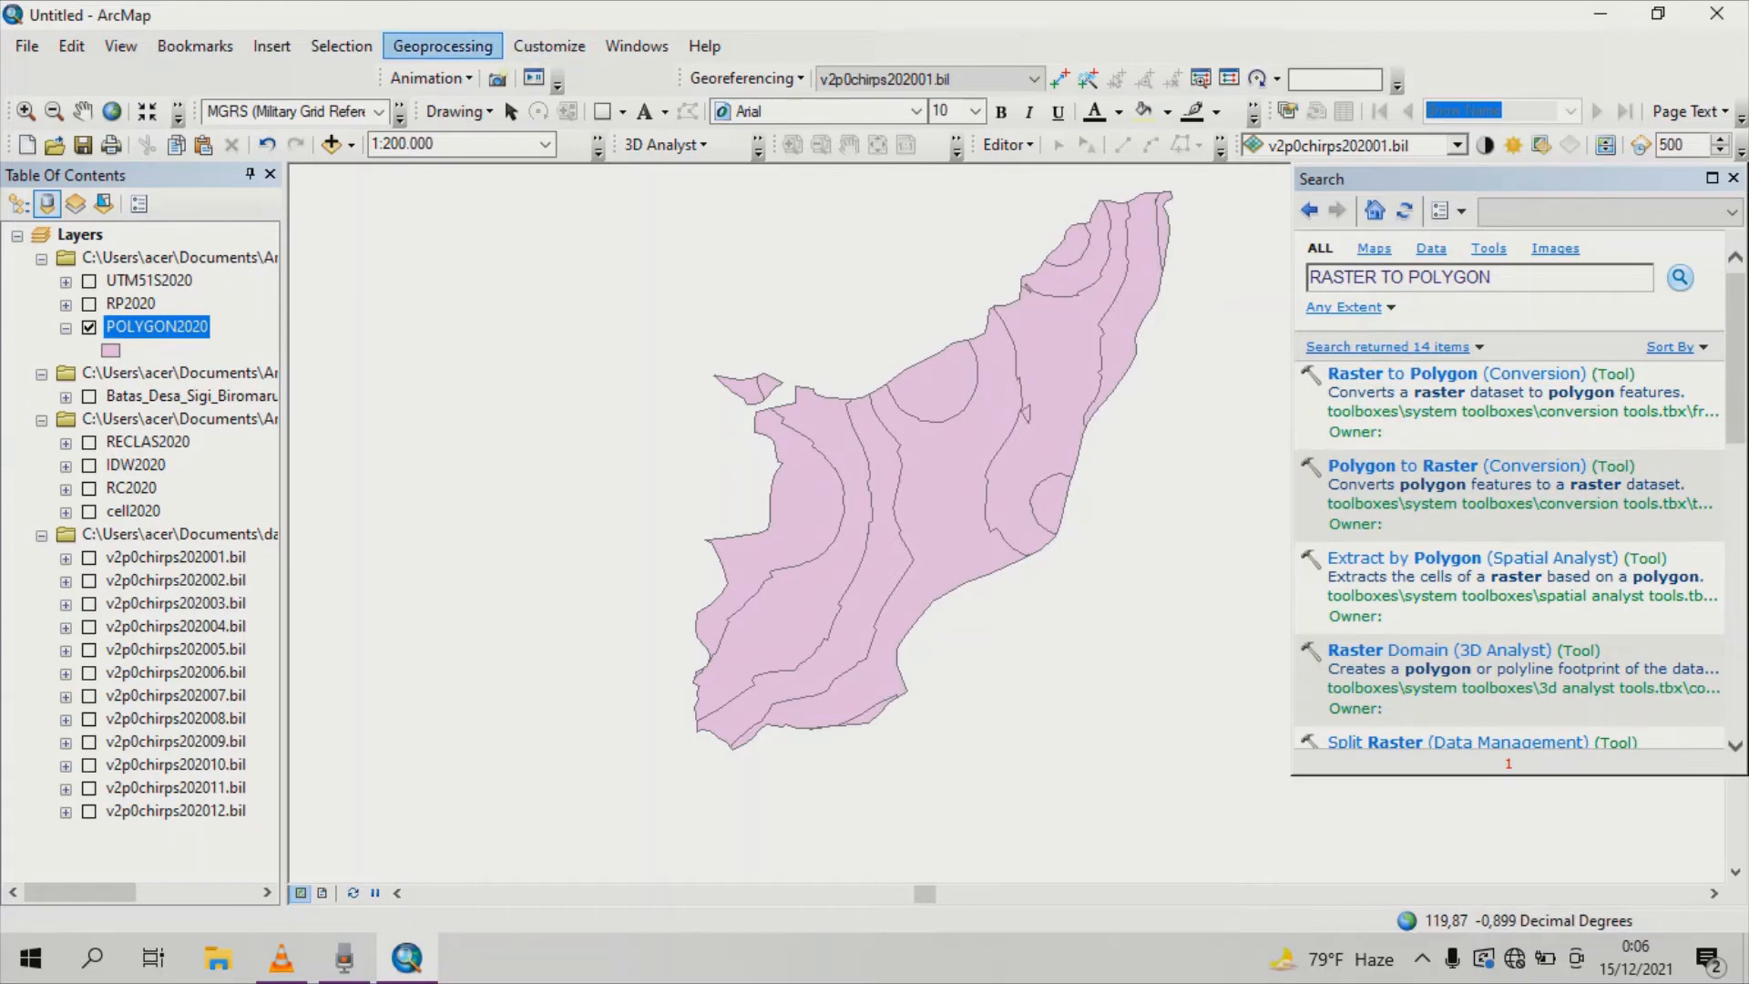
Dissolve POLYGON2020 by the GRIDCODE field, saving the output as PETACURAHUJAN2020 in the "contoh pembuatan peta curah hujan" folder.
{"action": "left_click", "coordinate": [443, 45]}
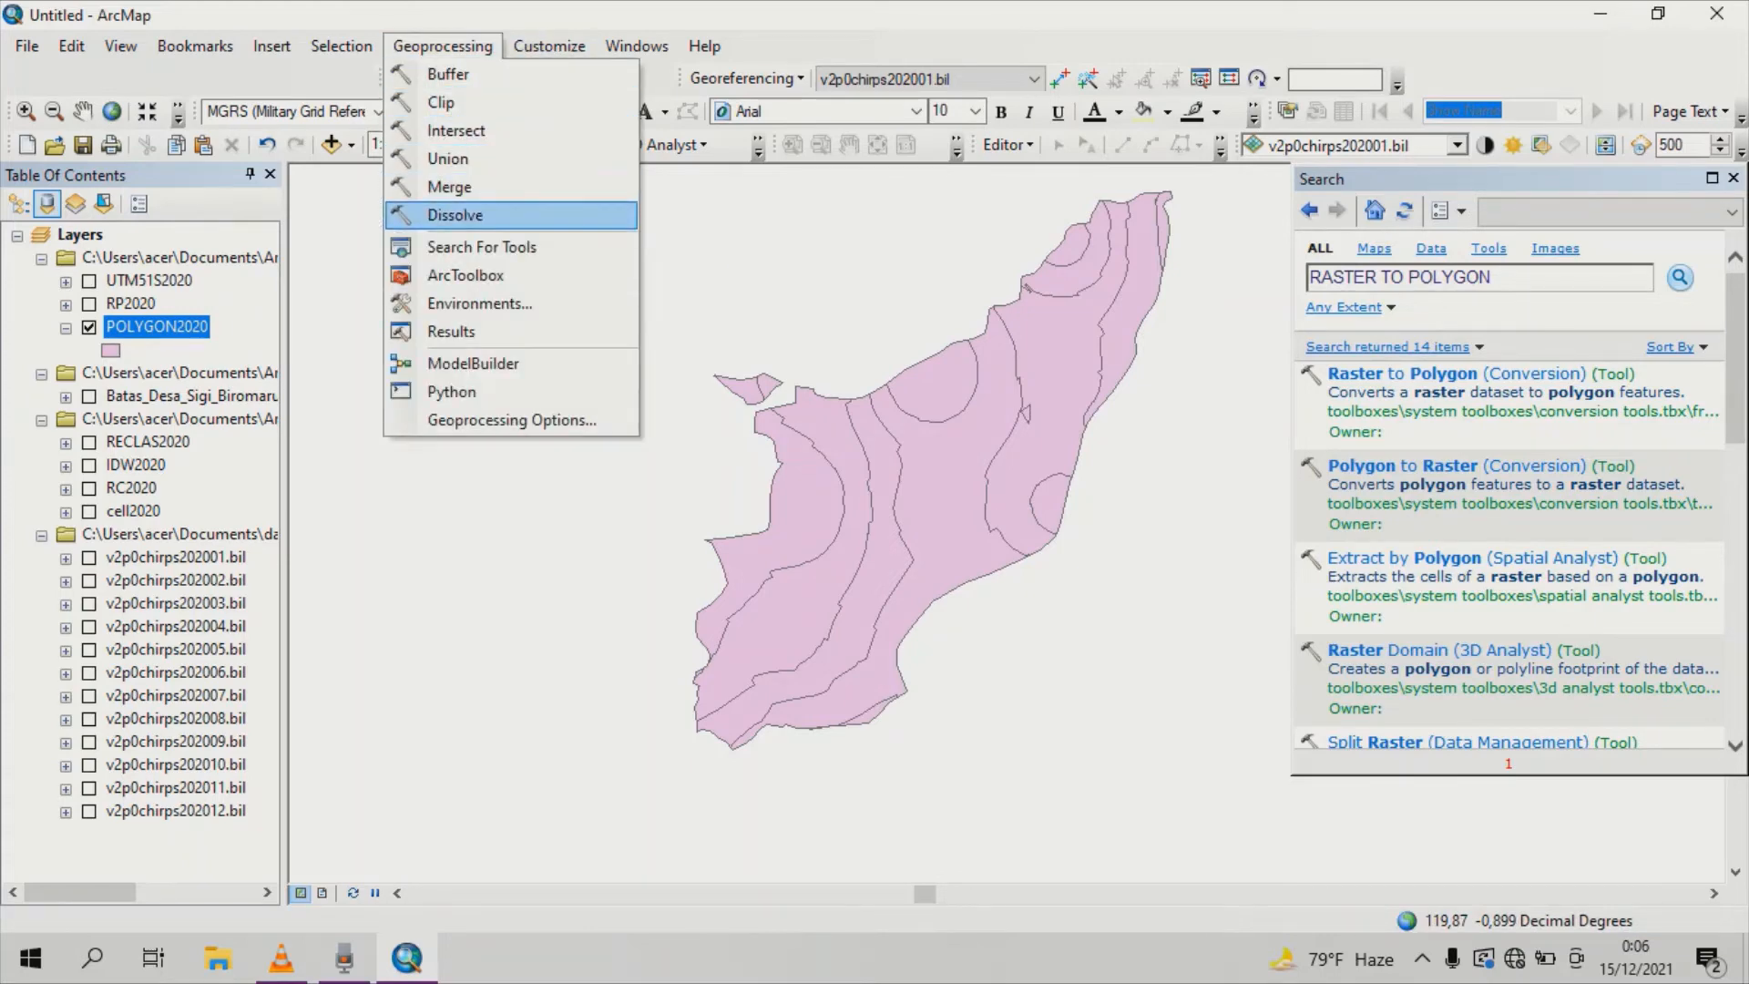
{"action": "left_click", "coordinate": [455, 215]}
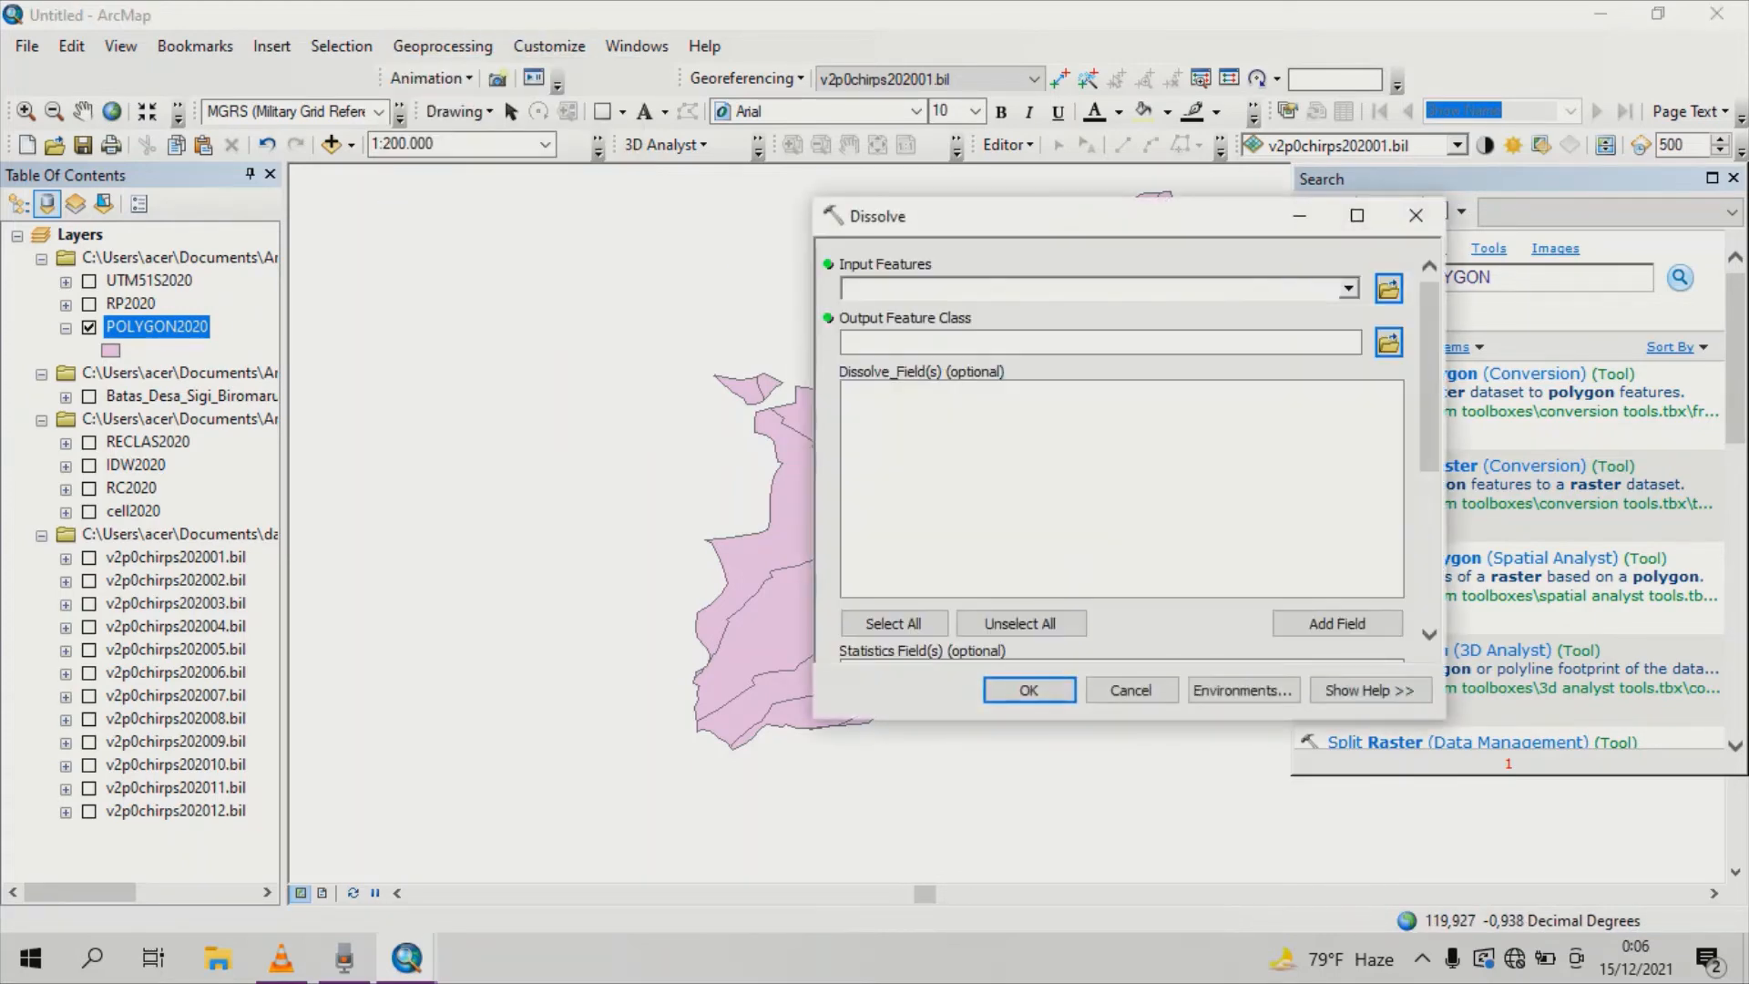
{"action": "left_click", "coordinate": [1347, 287]}
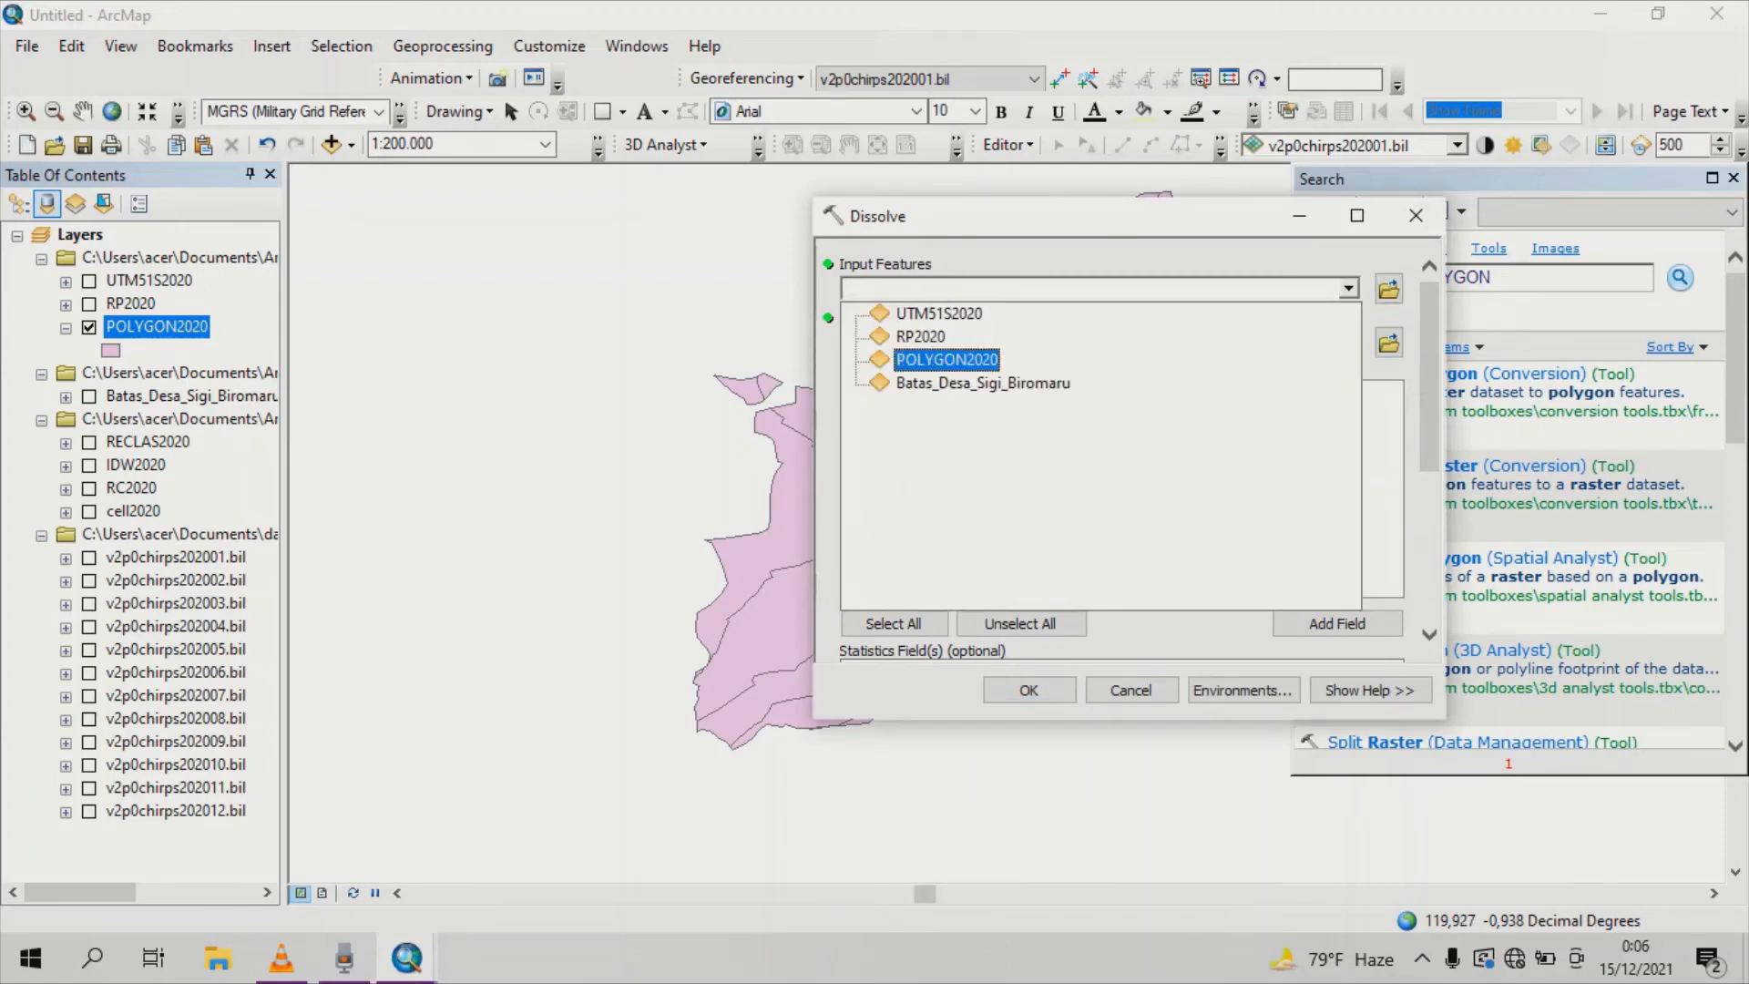
{"action": "left_click", "coordinate": [946, 359]}
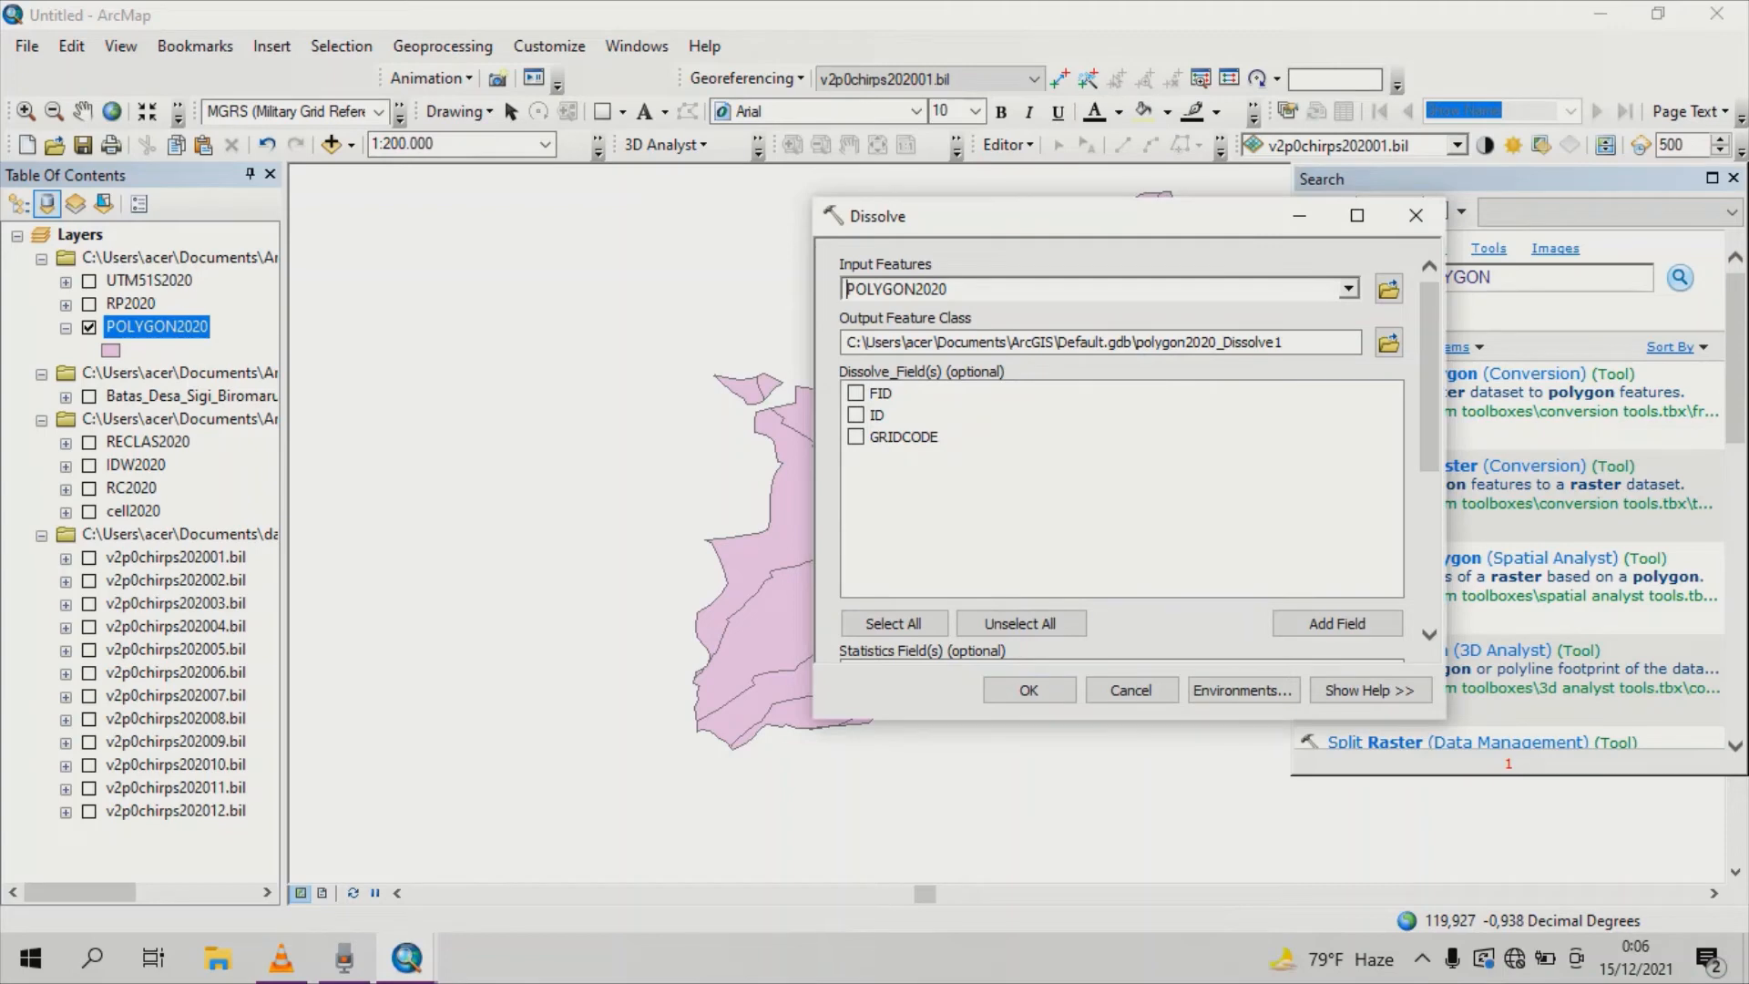
{"action": "left_click", "coordinate": [856, 437]}
{"action": "left_click", "coordinate": [1388, 342]}
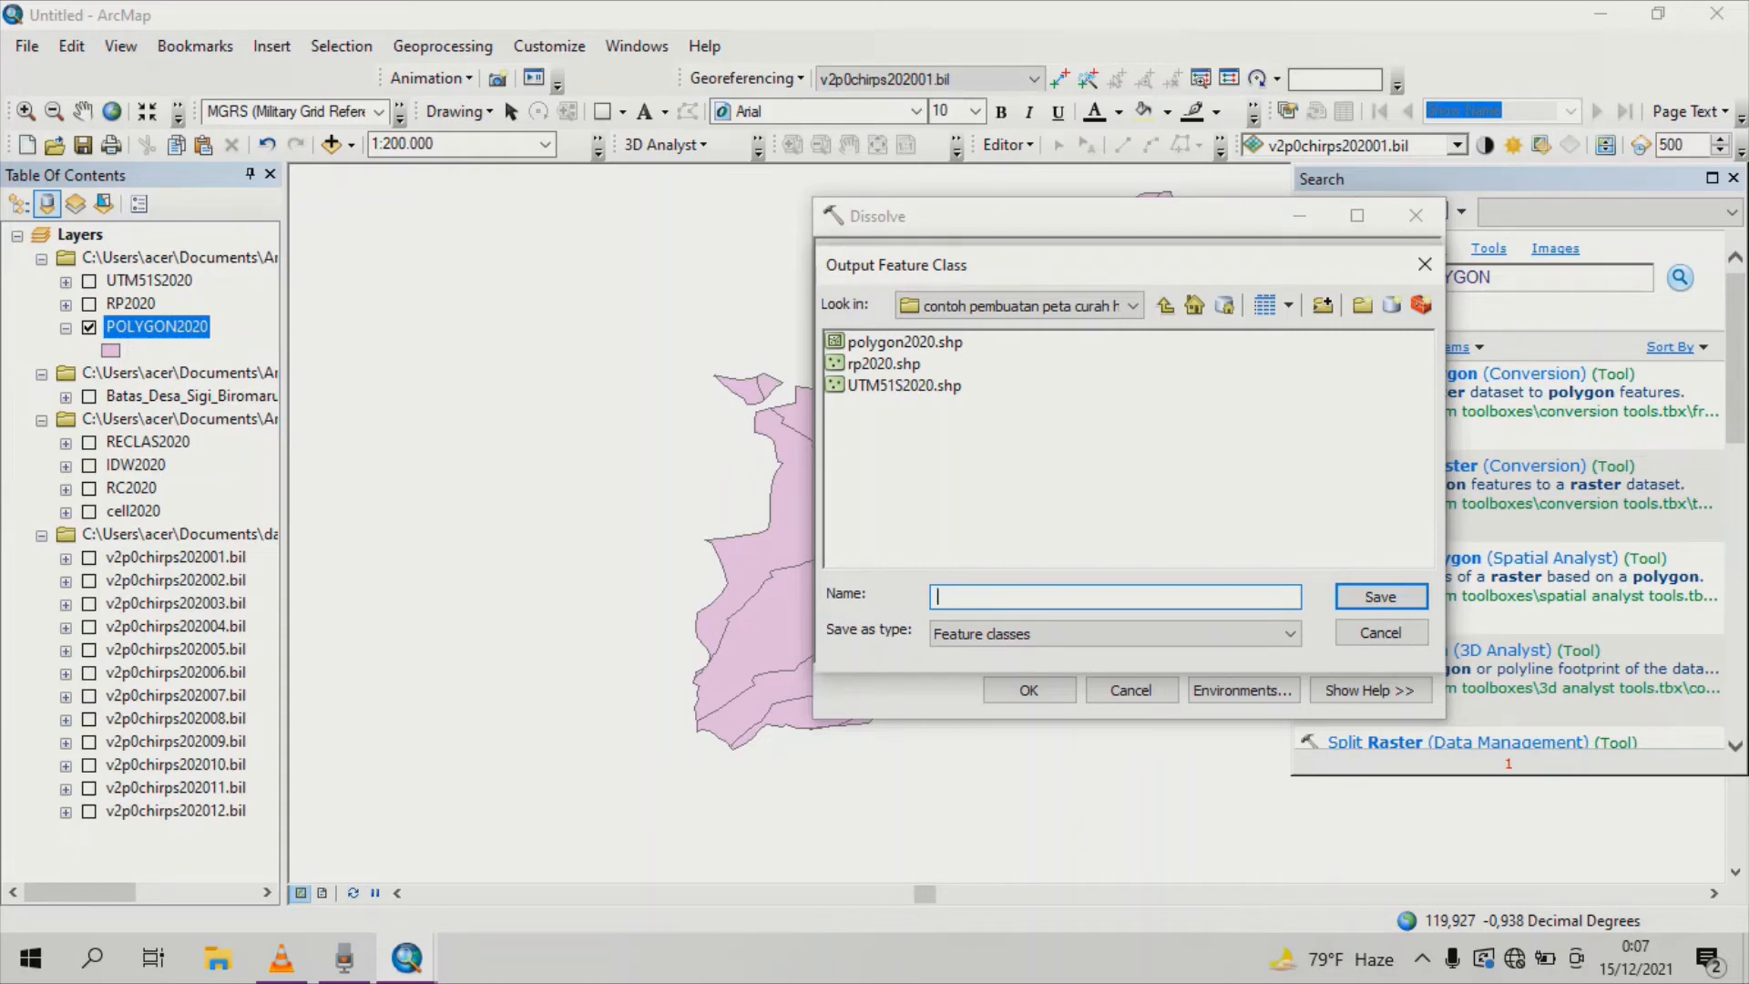
{"action": "type", "text": "PETACURAHUJAN2020"}
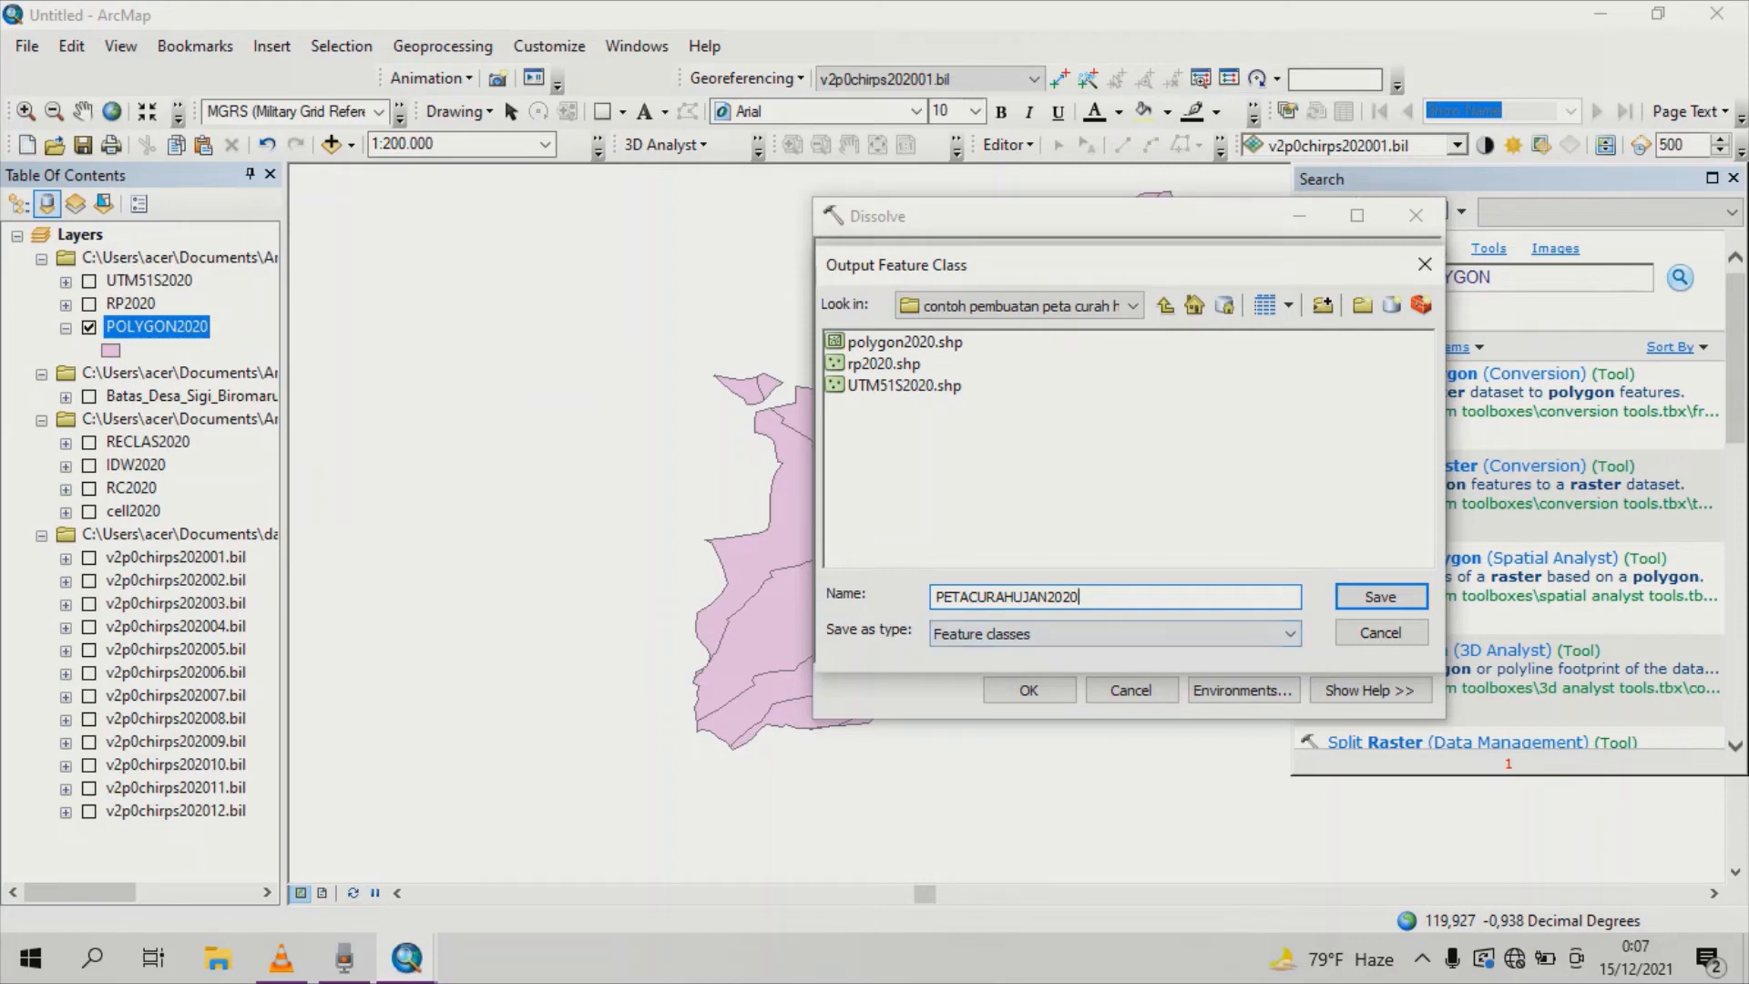
{"action": "key", "text": "Return"}
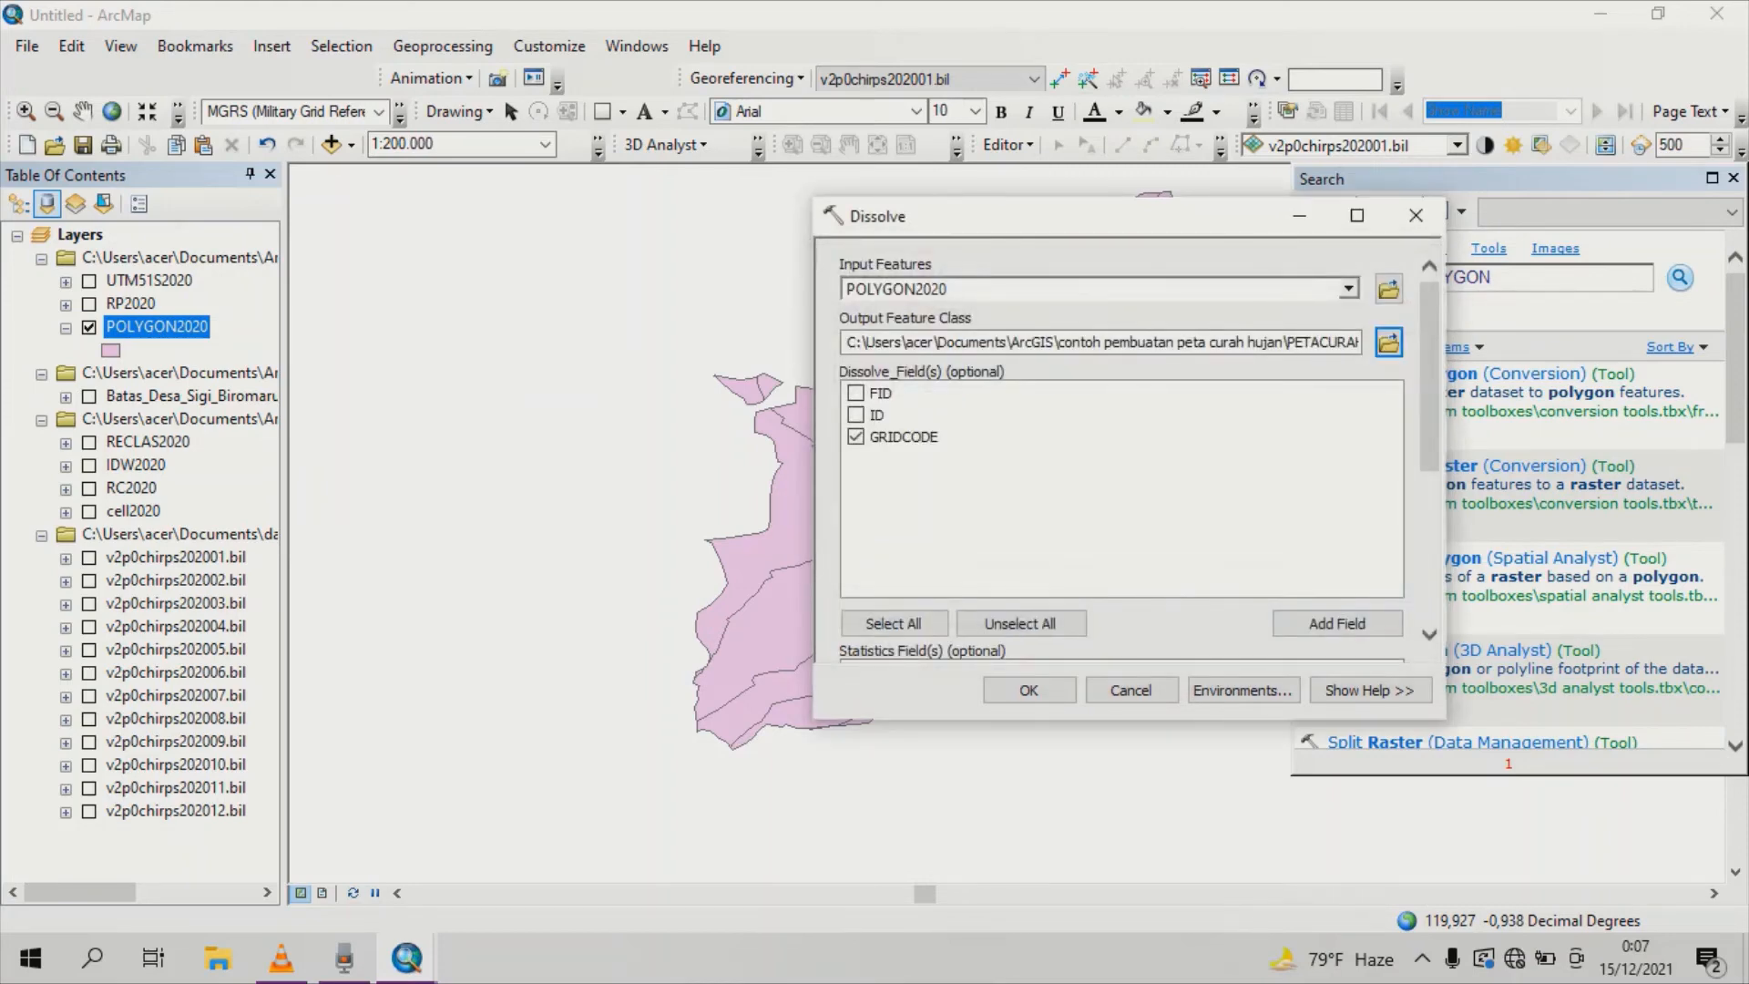
{"action": "left_click", "coordinate": [1042, 692]}
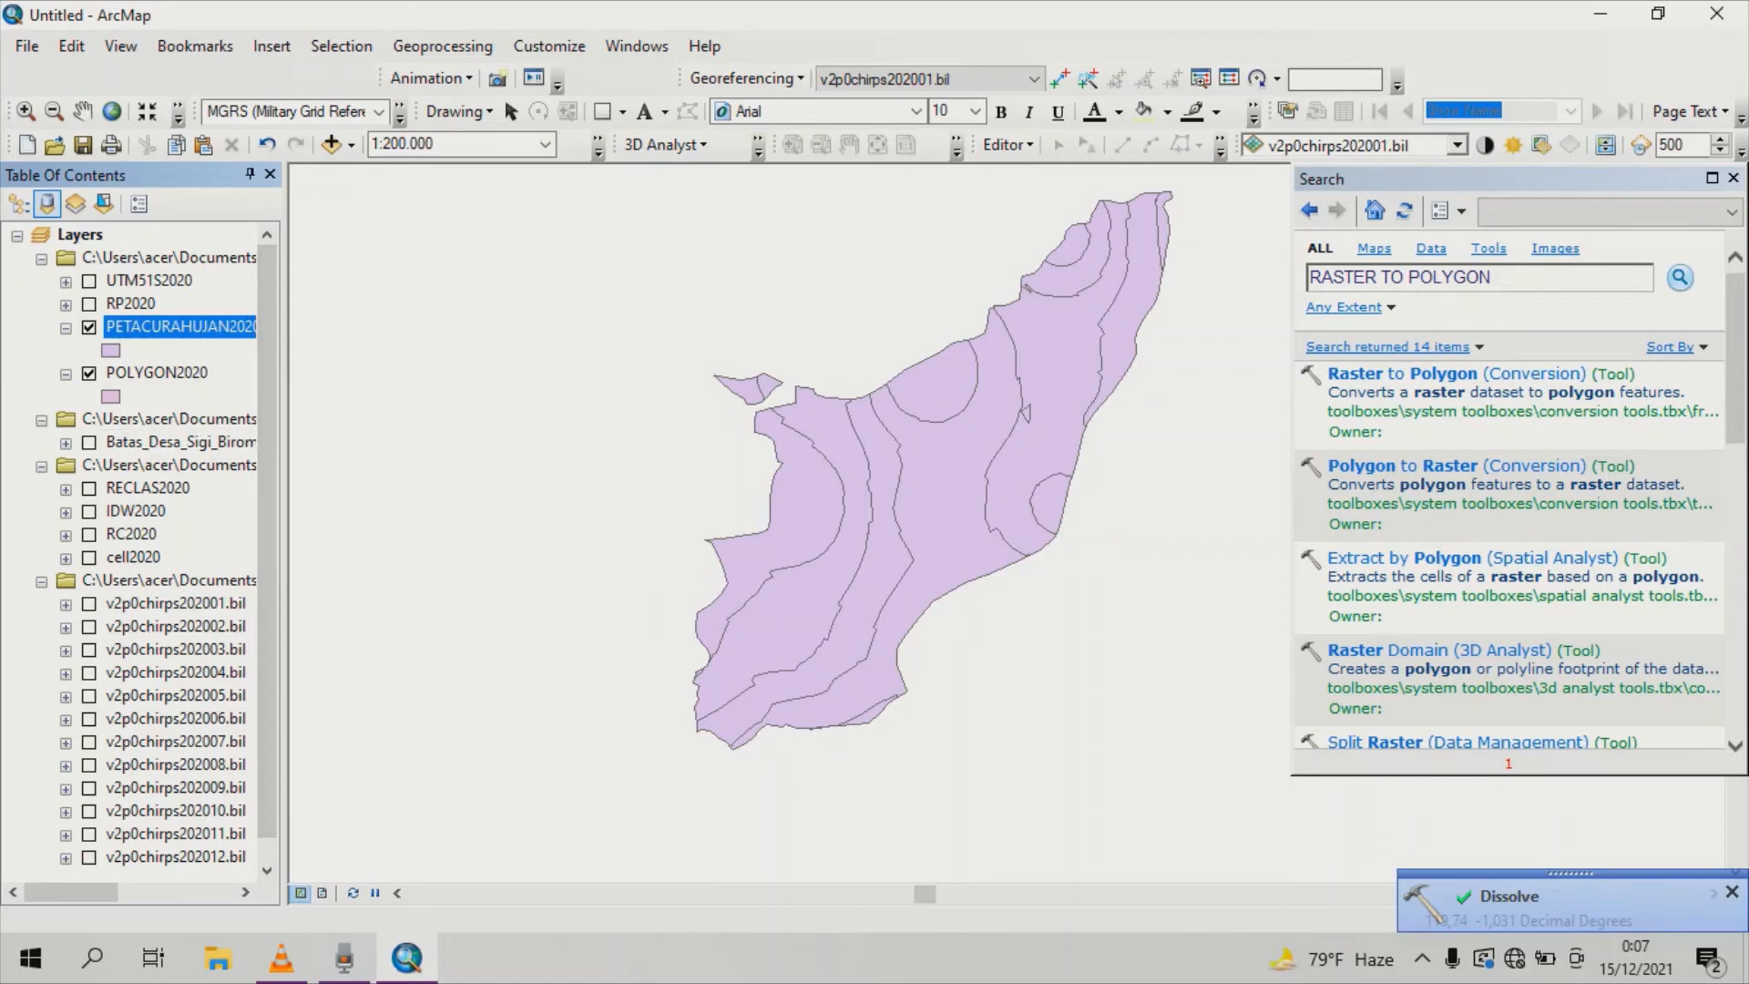
Hide the POLYGON2020 layer with its legend collapsed, and open the attribute table of PETACURAHUJAN2020.
{"action": "right_click", "coordinate": [156, 373]}
{"action": "left_click", "coordinate": [208, 410]}
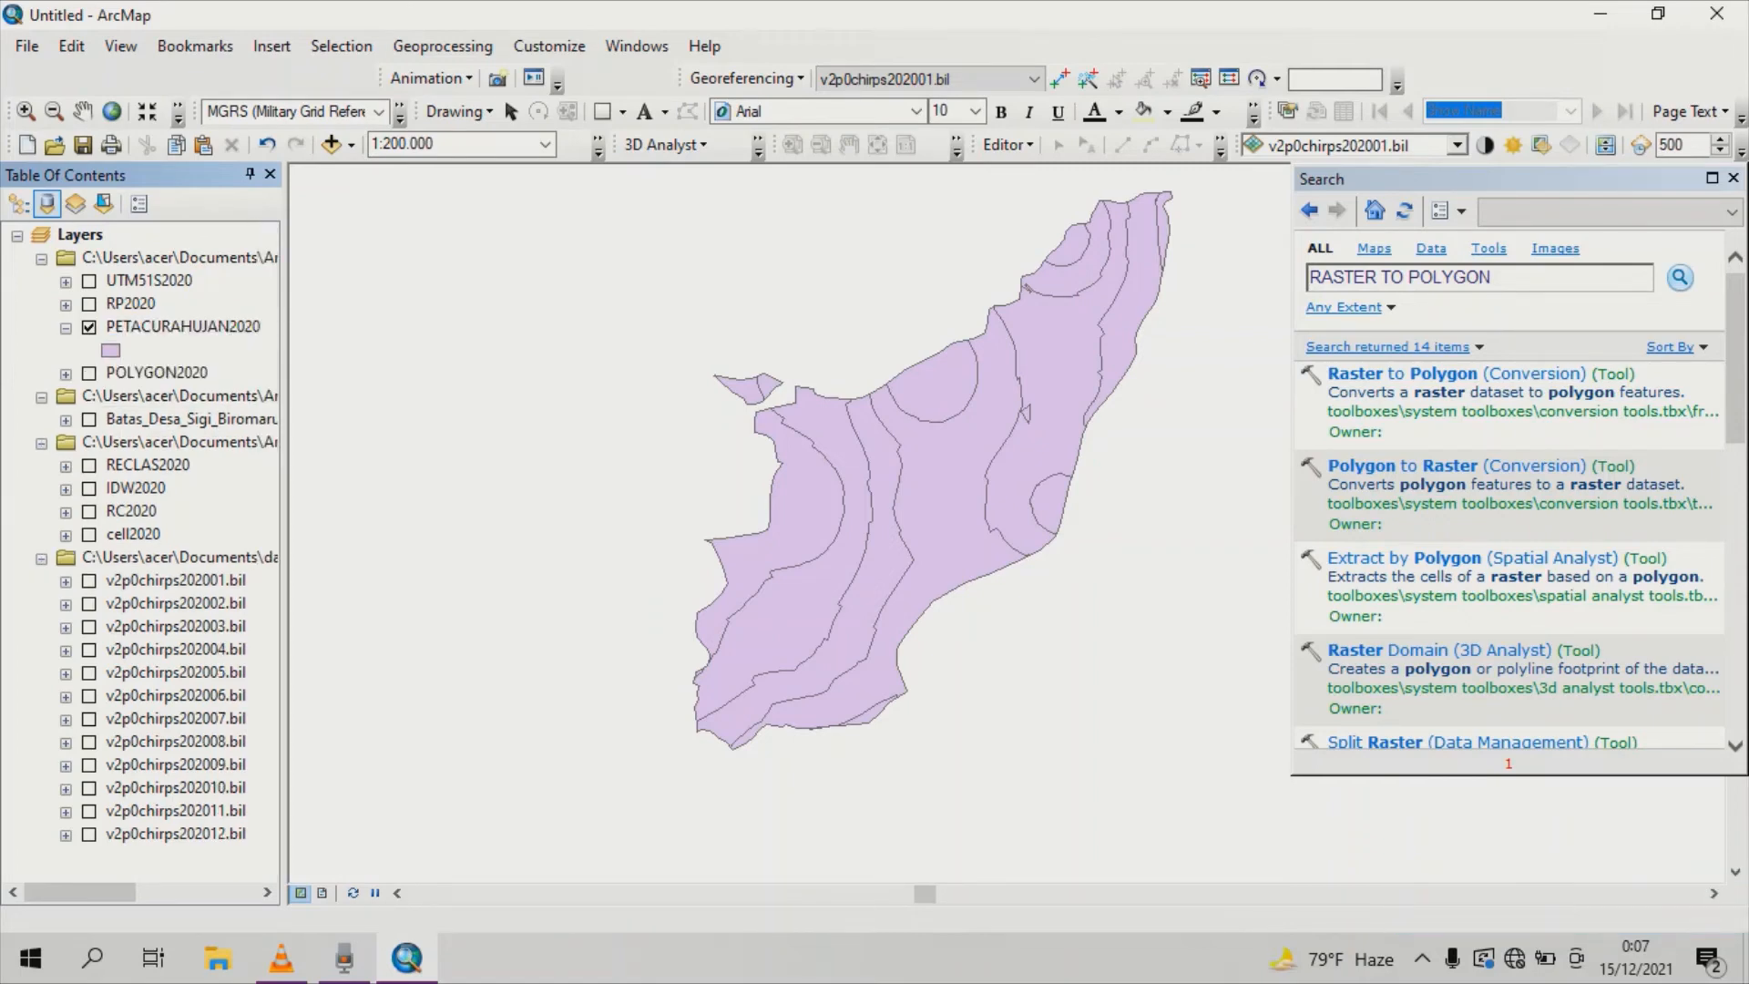
{"action": "left_click", "coordinate": [182, 327]}
{"action": "right_click", "coordinate": [204, 328]}
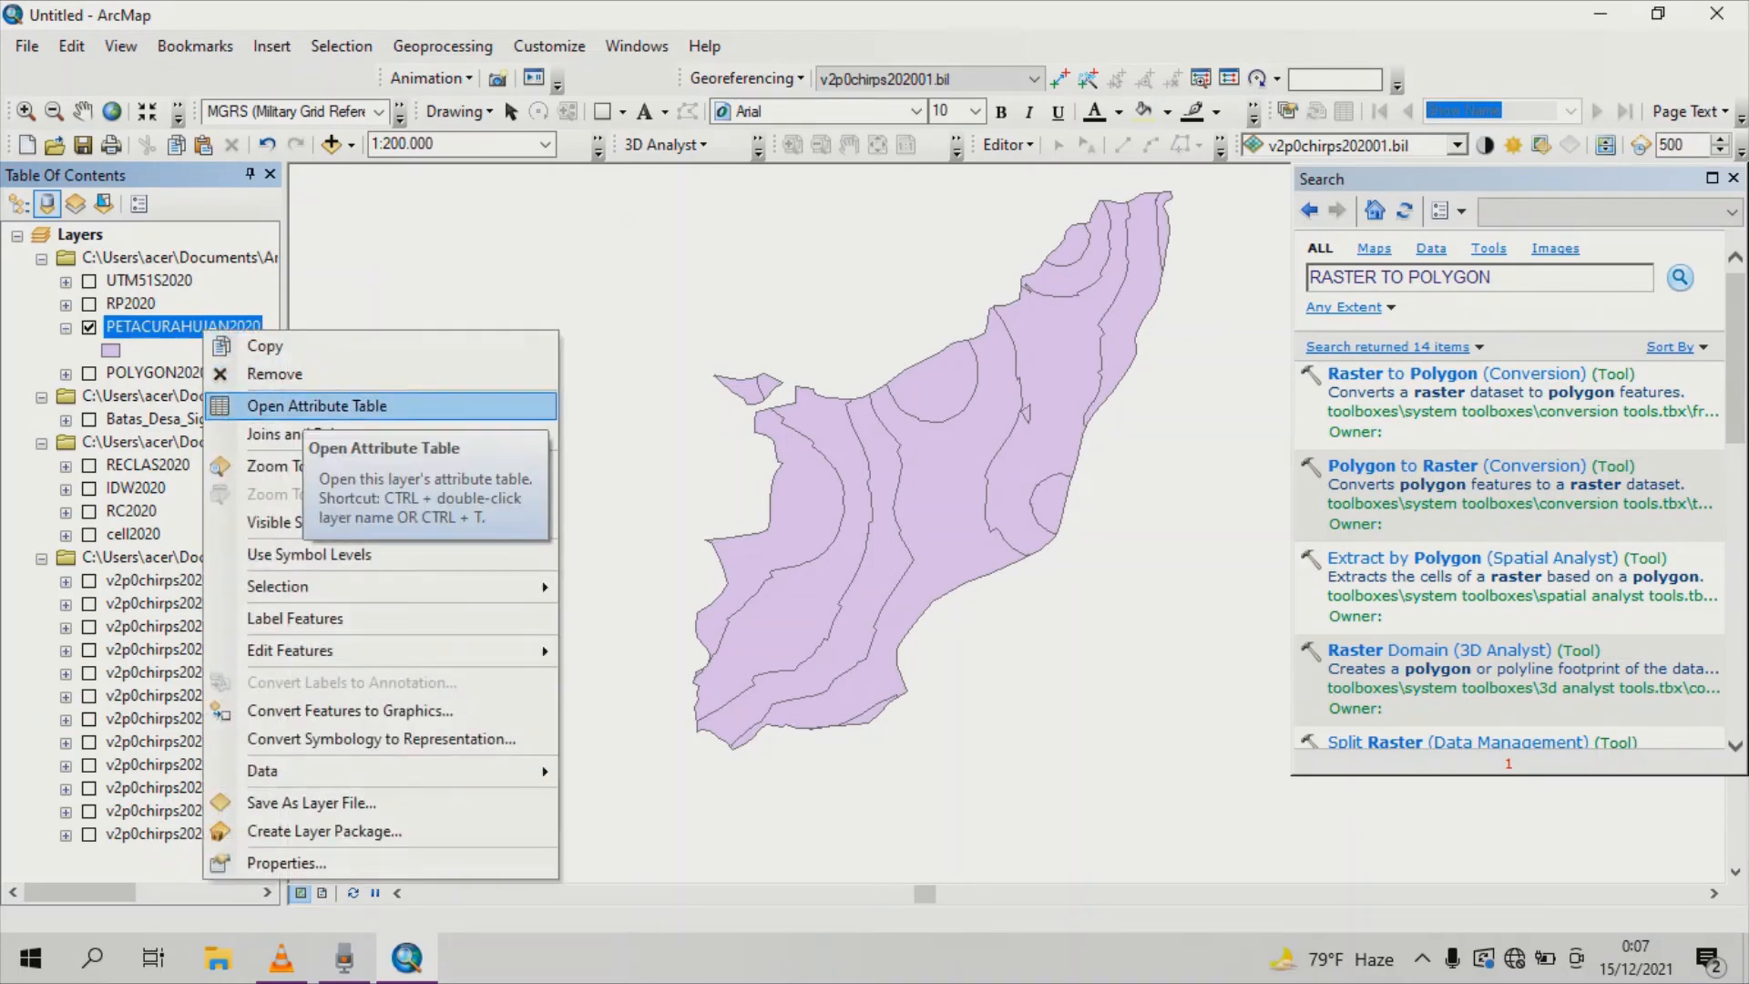
{"action": "left_click", "coordinate": [316, 406]}
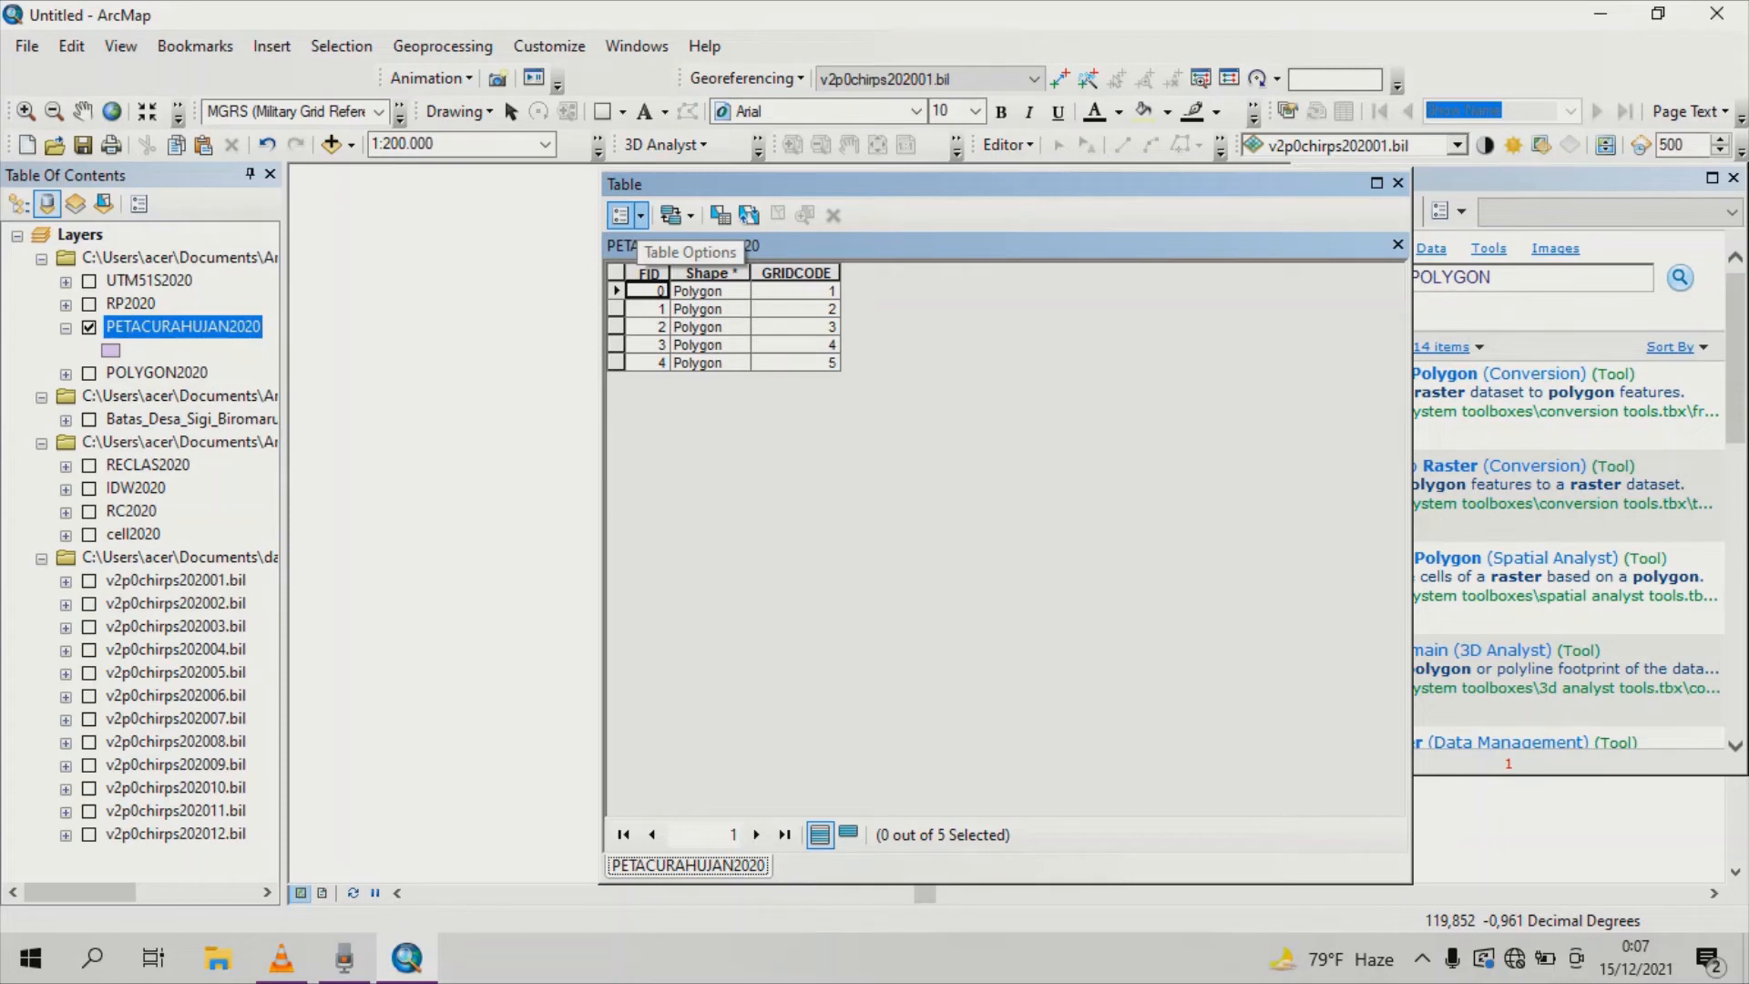
Add a field named CH of type Text to the PETACURAHUJAN2020 attribute table.
{"action": "left_click", "coordinate": [628, 218]}
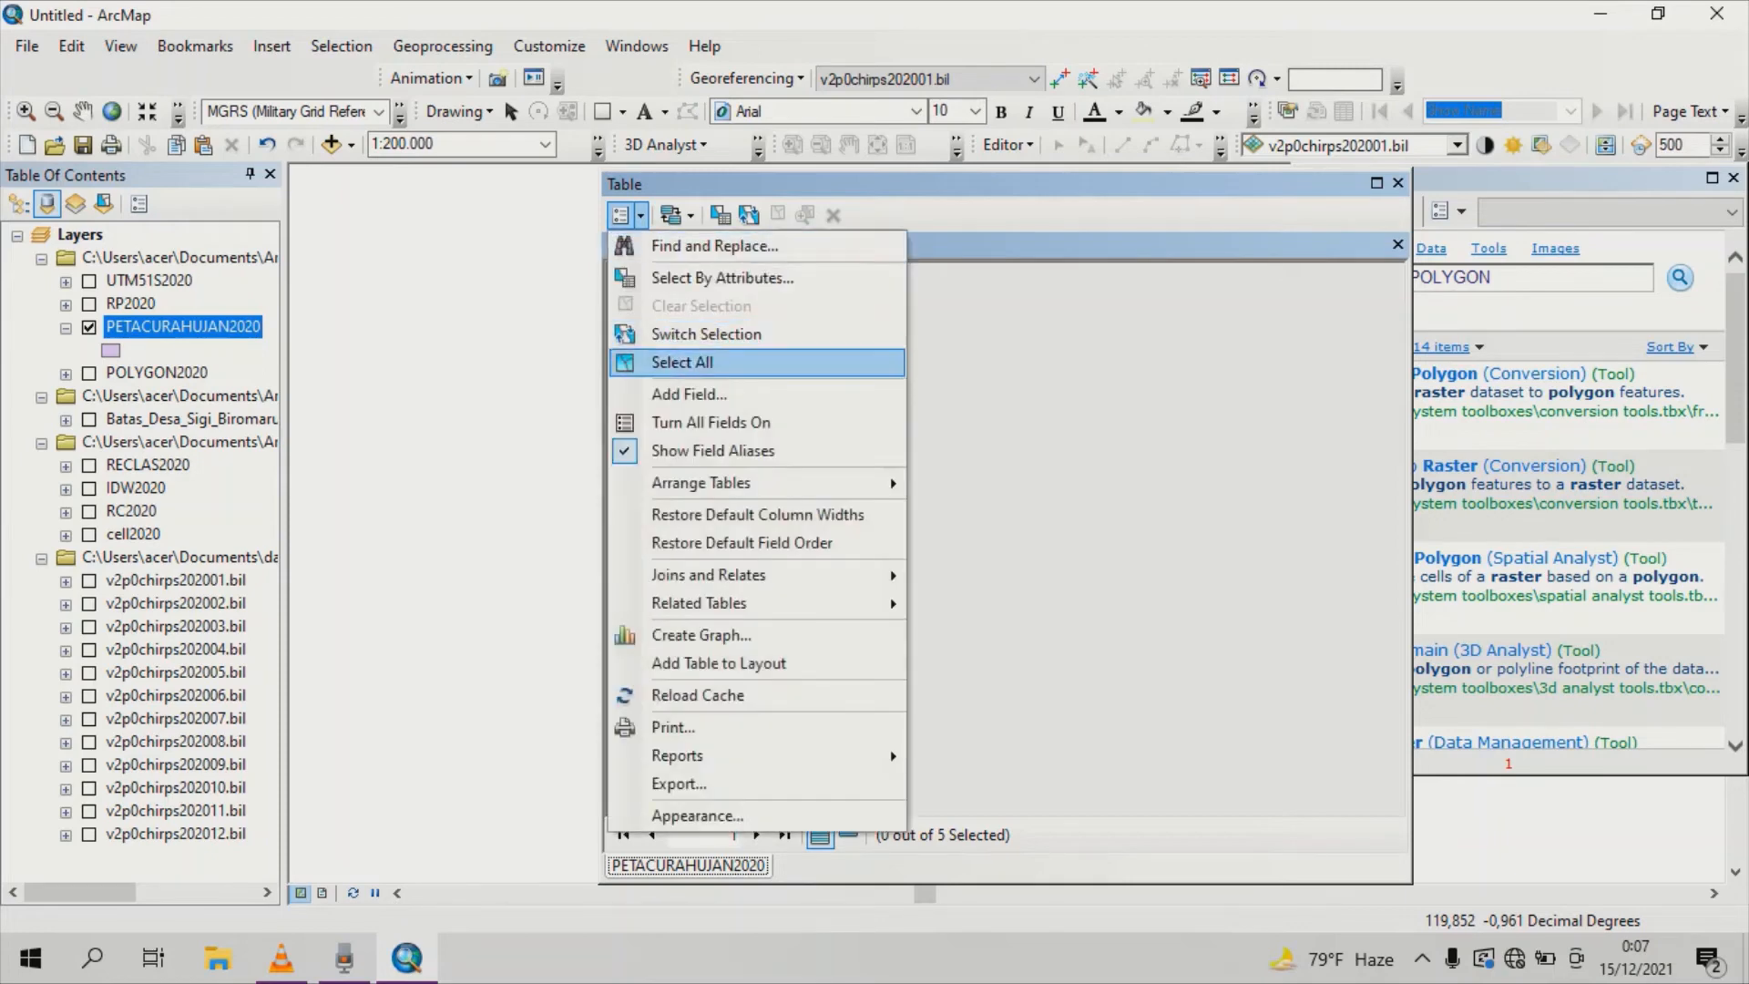
{"action": "left_click", "coordinate": [689, 394]}
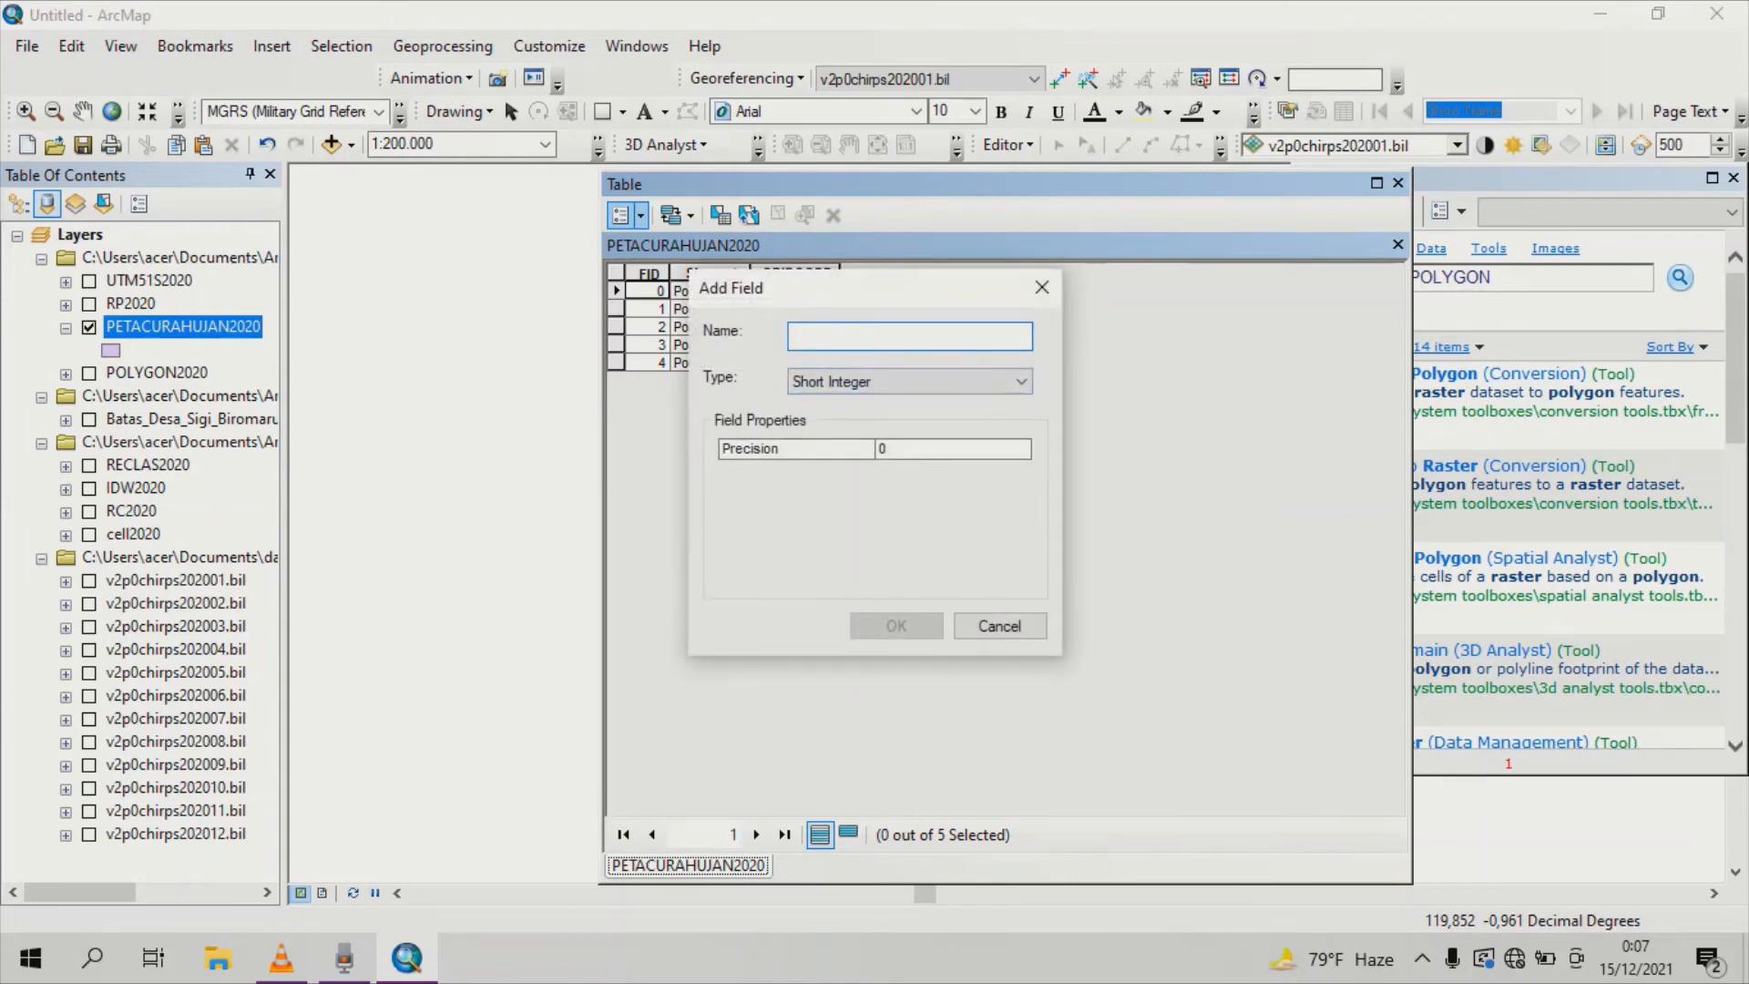
{"action": "type", "text": "CH"}
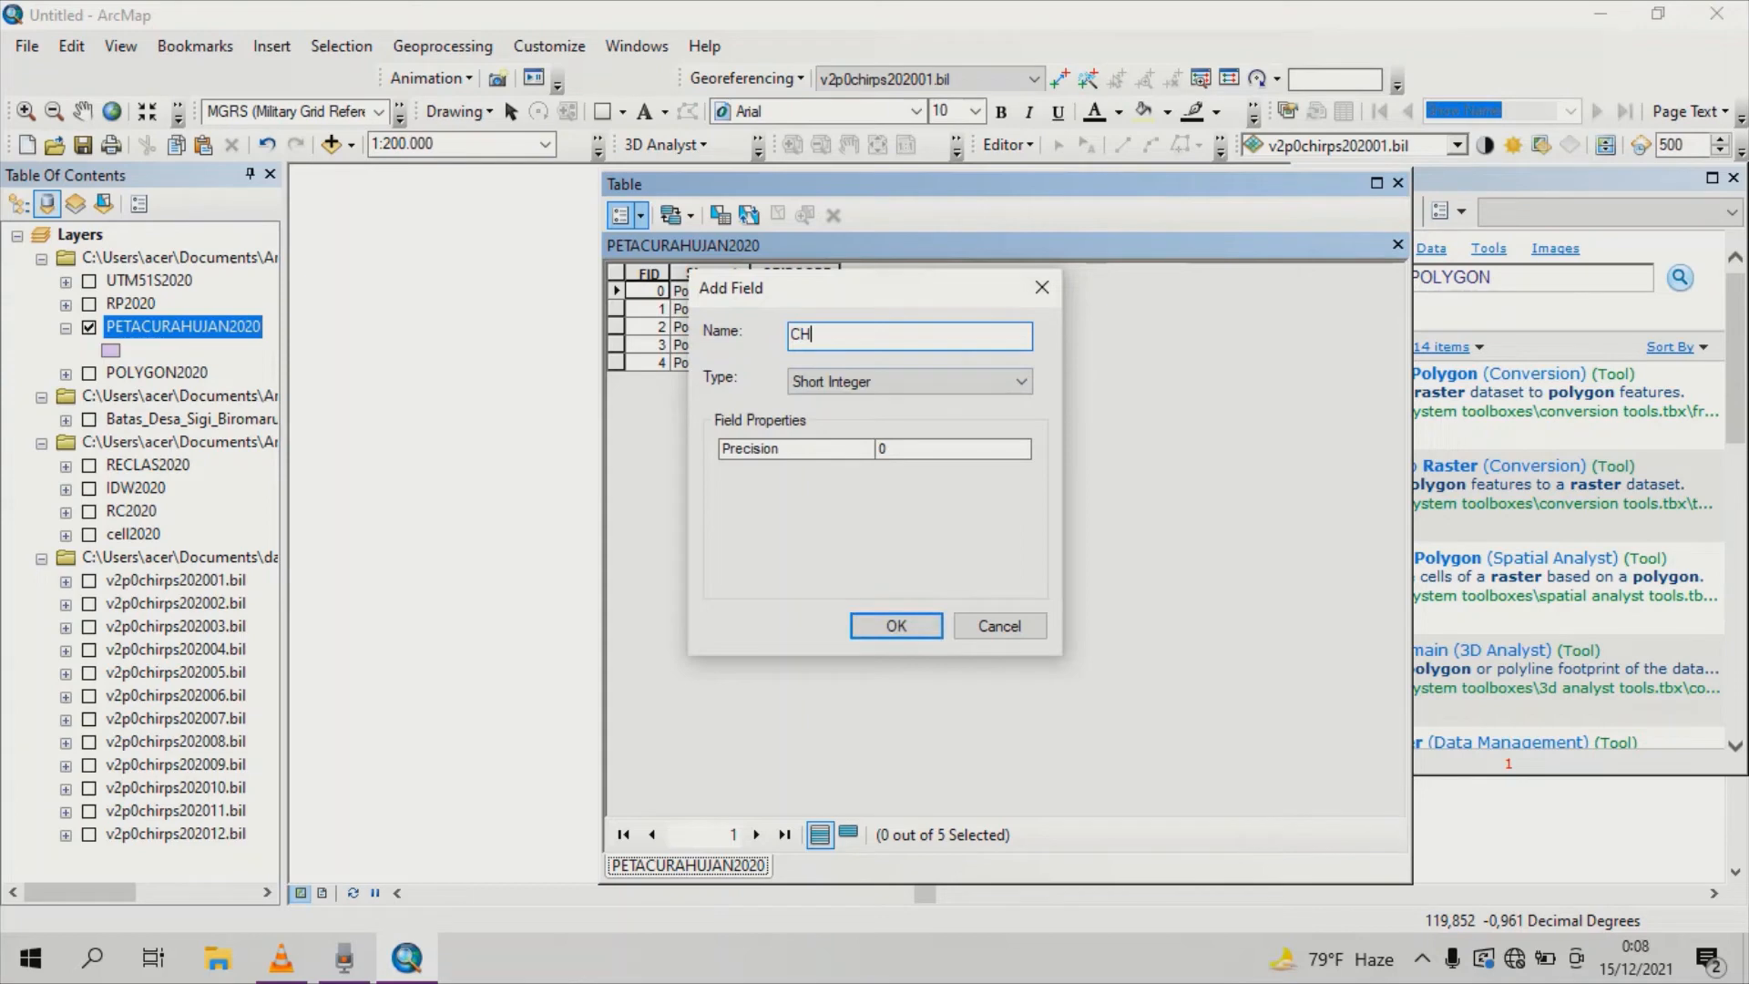
{"action": "left_click", "coordinate": [909, 381]}
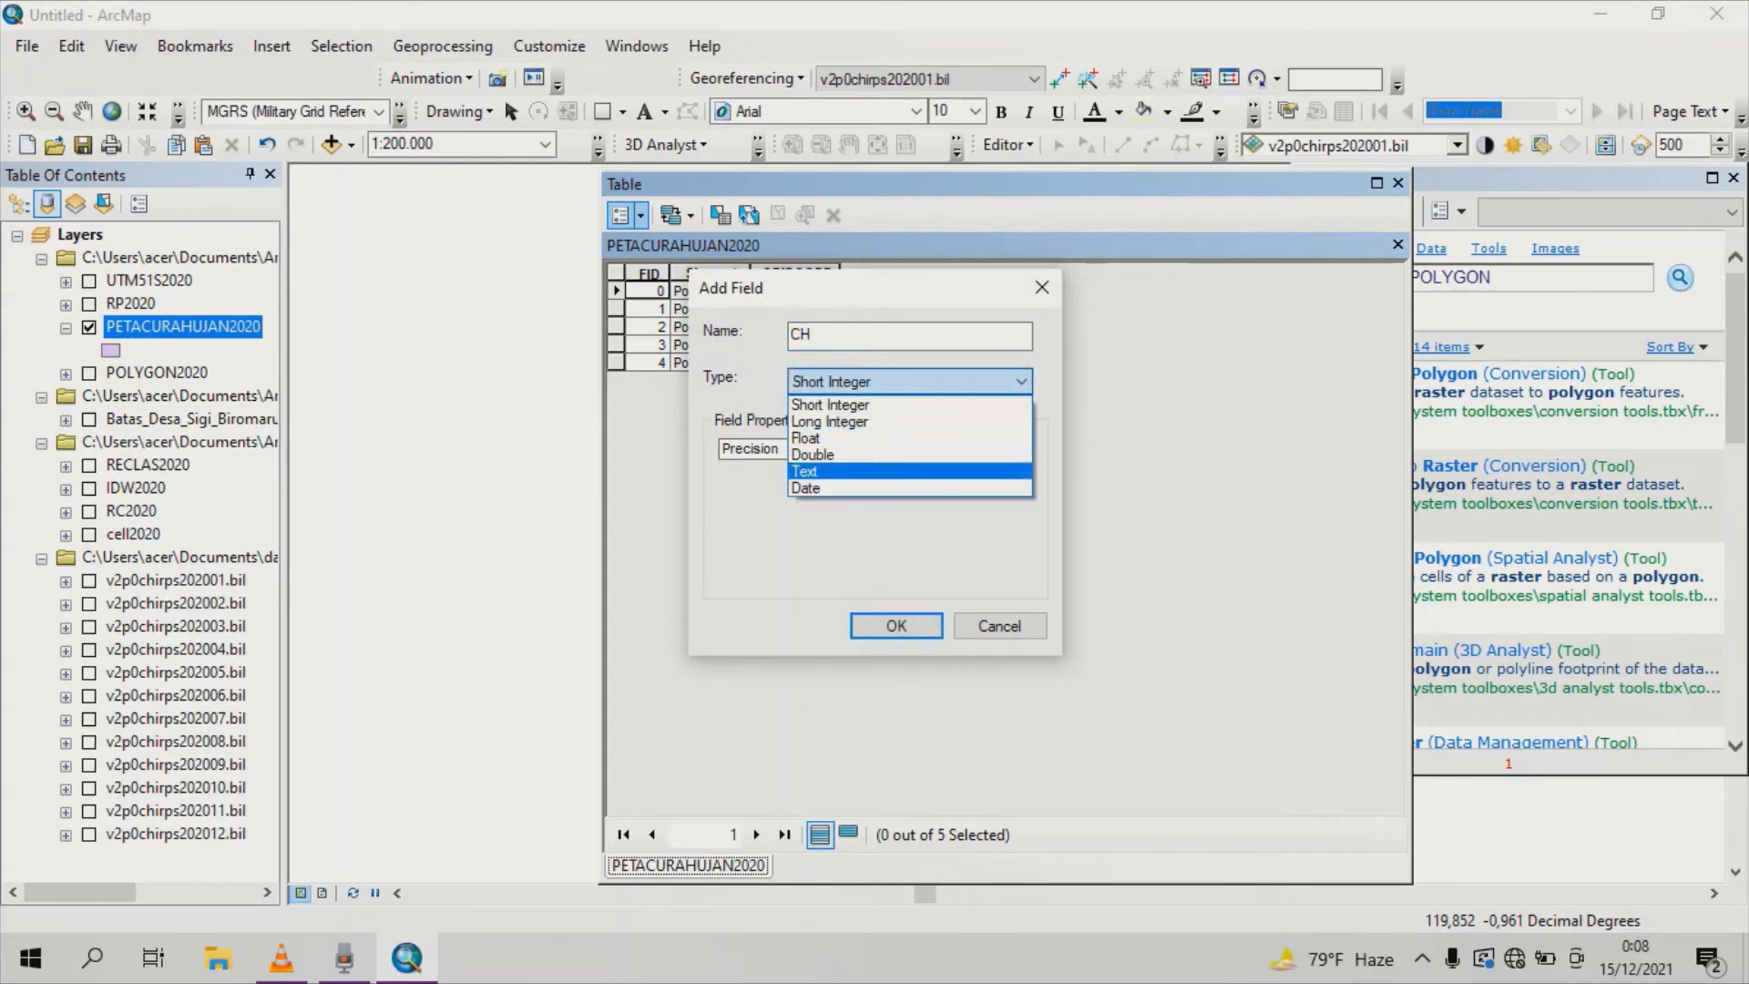
{"action": "left_click", "coordinate": [909, 471]}
{"action": "left_click", "coordinate": [896, 626]}
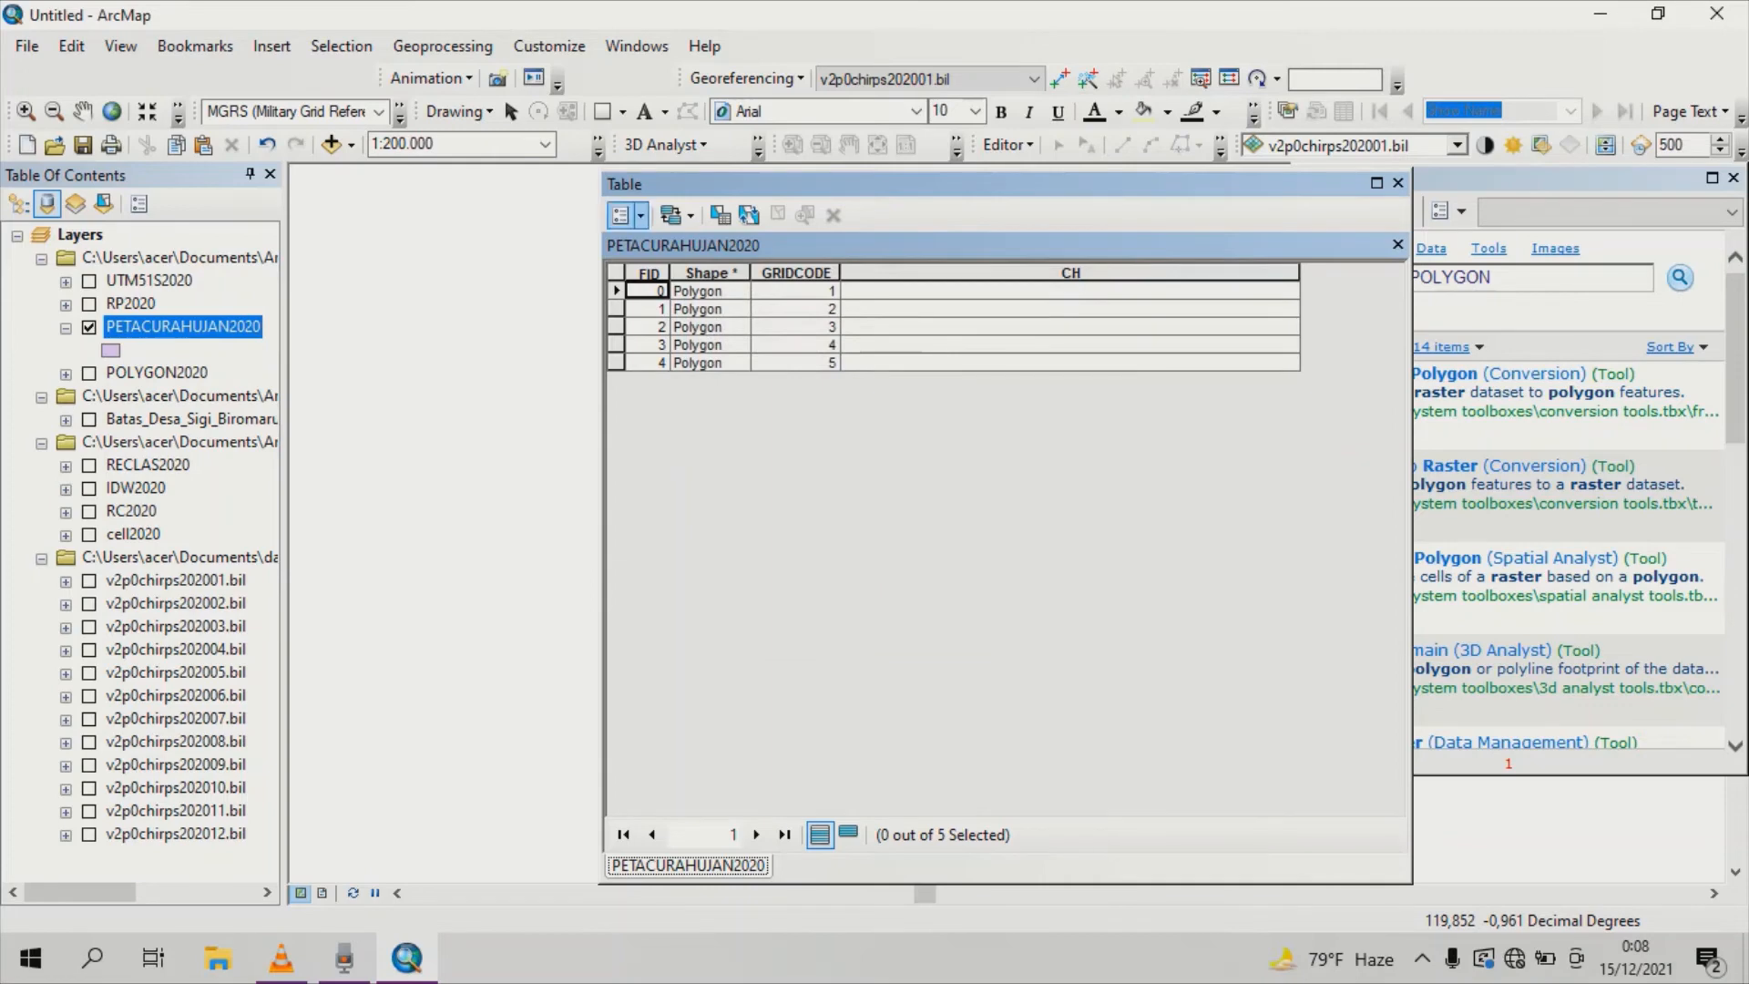
Add a Text field named TCH with length 50 to the PETACURAHUJAN2020 attribute table.
{"action": "left_click", "coordinate": [625, 215]}
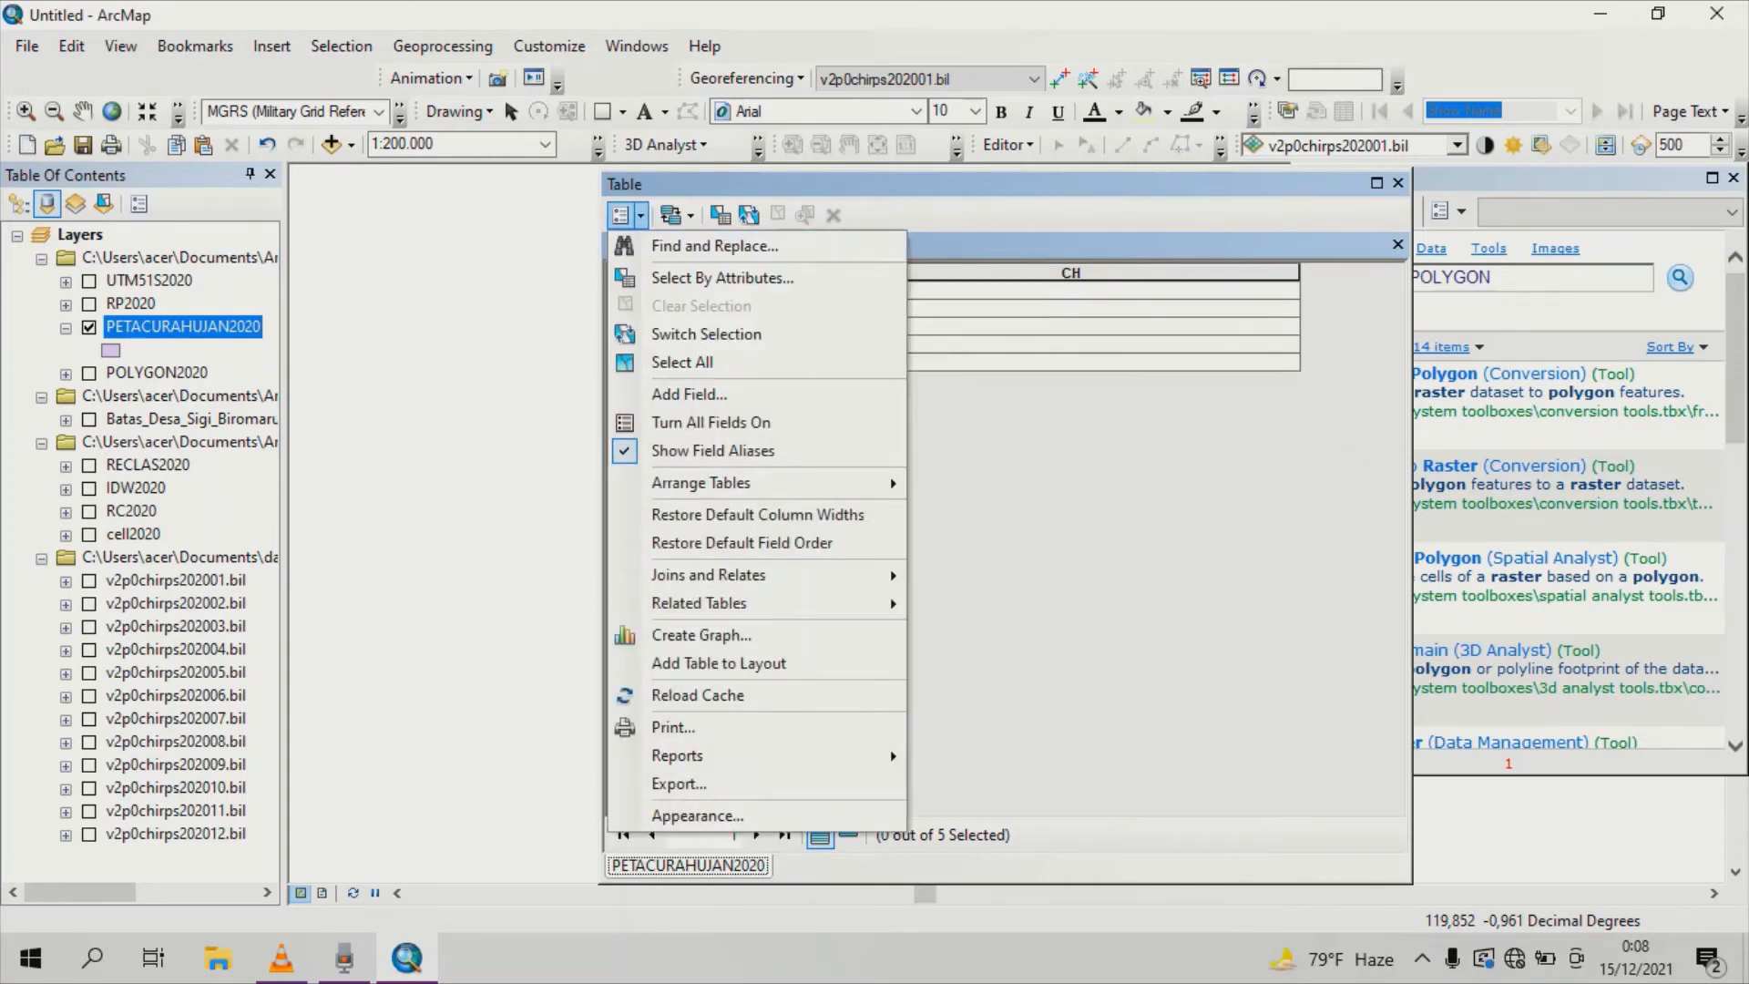
{"action": "left_click", "coordinate": [692, 394]}
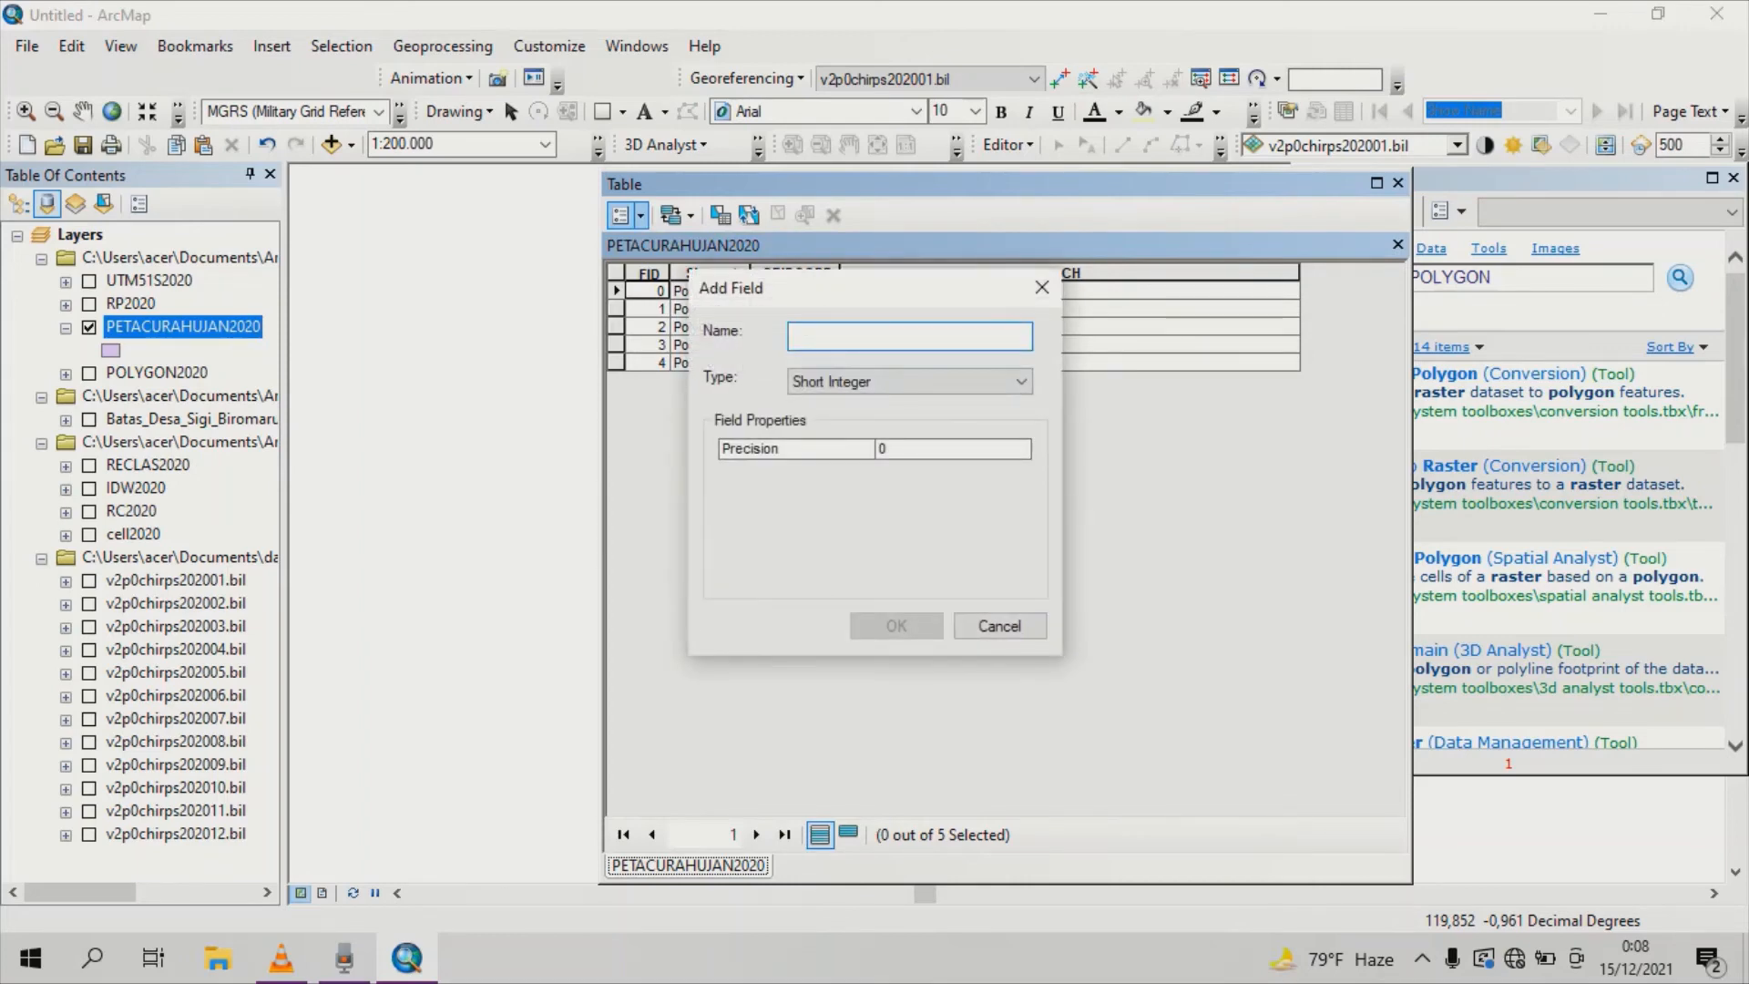
{"action": "type", "text": "TCH"}
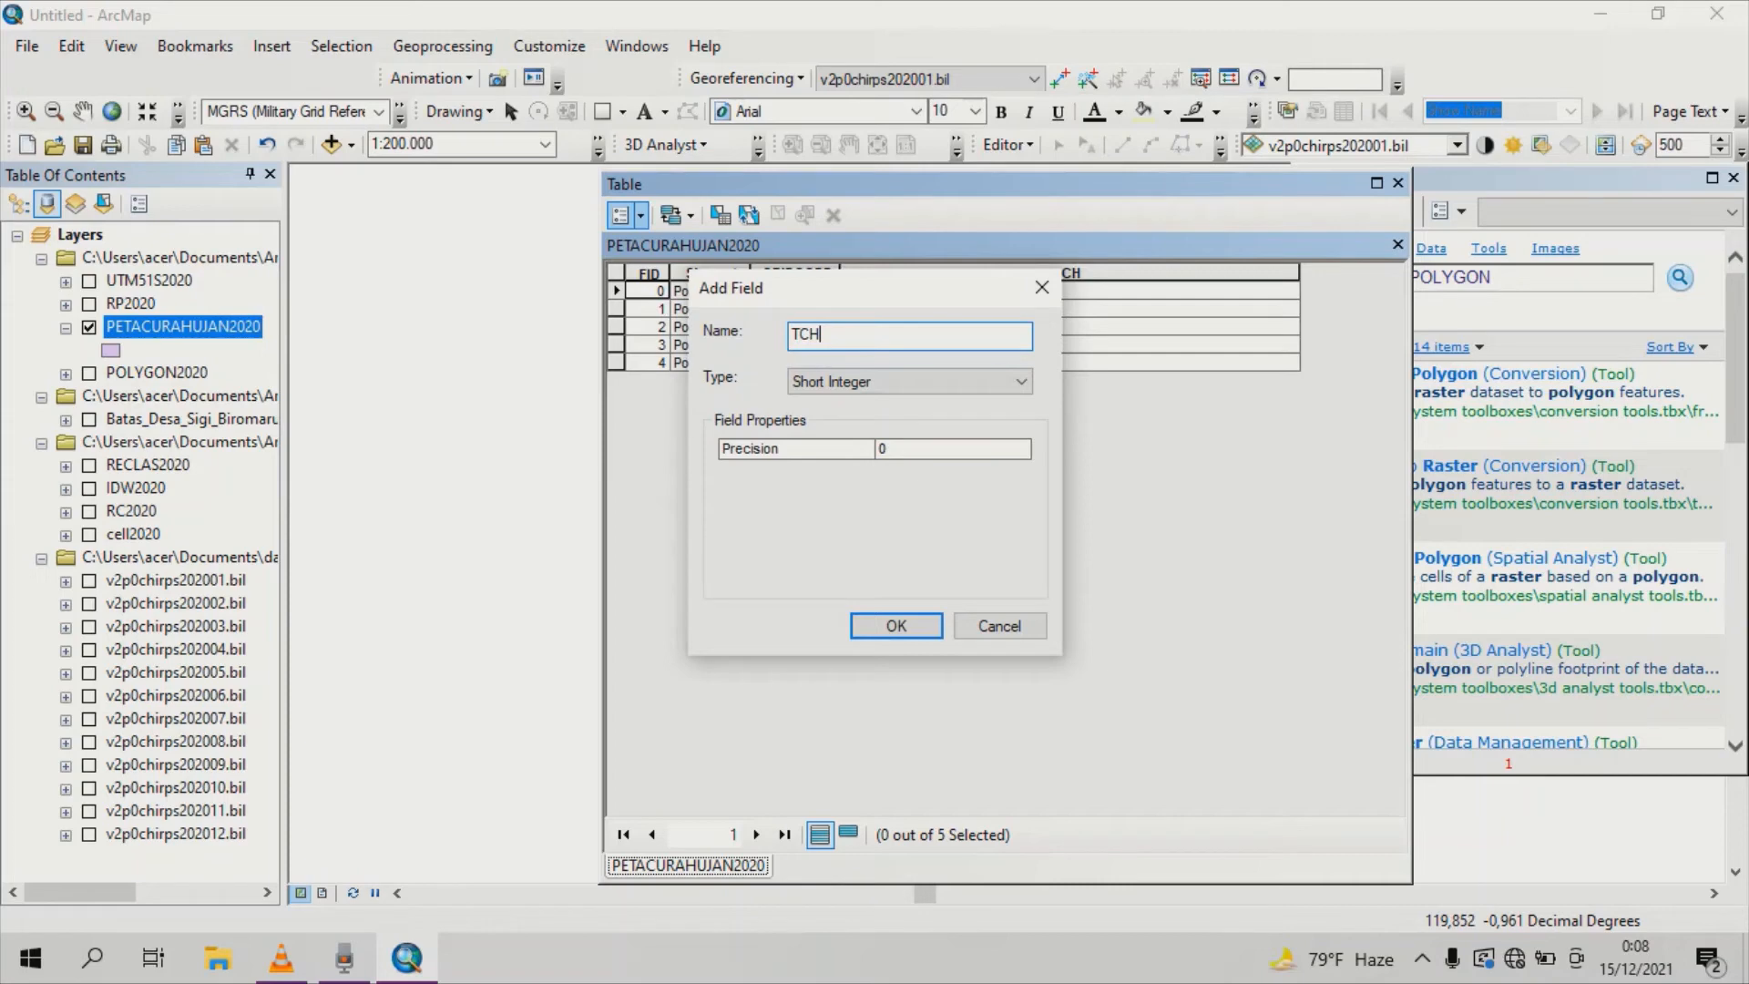
{"action": "left_click", "coordinate": [909, 381]}
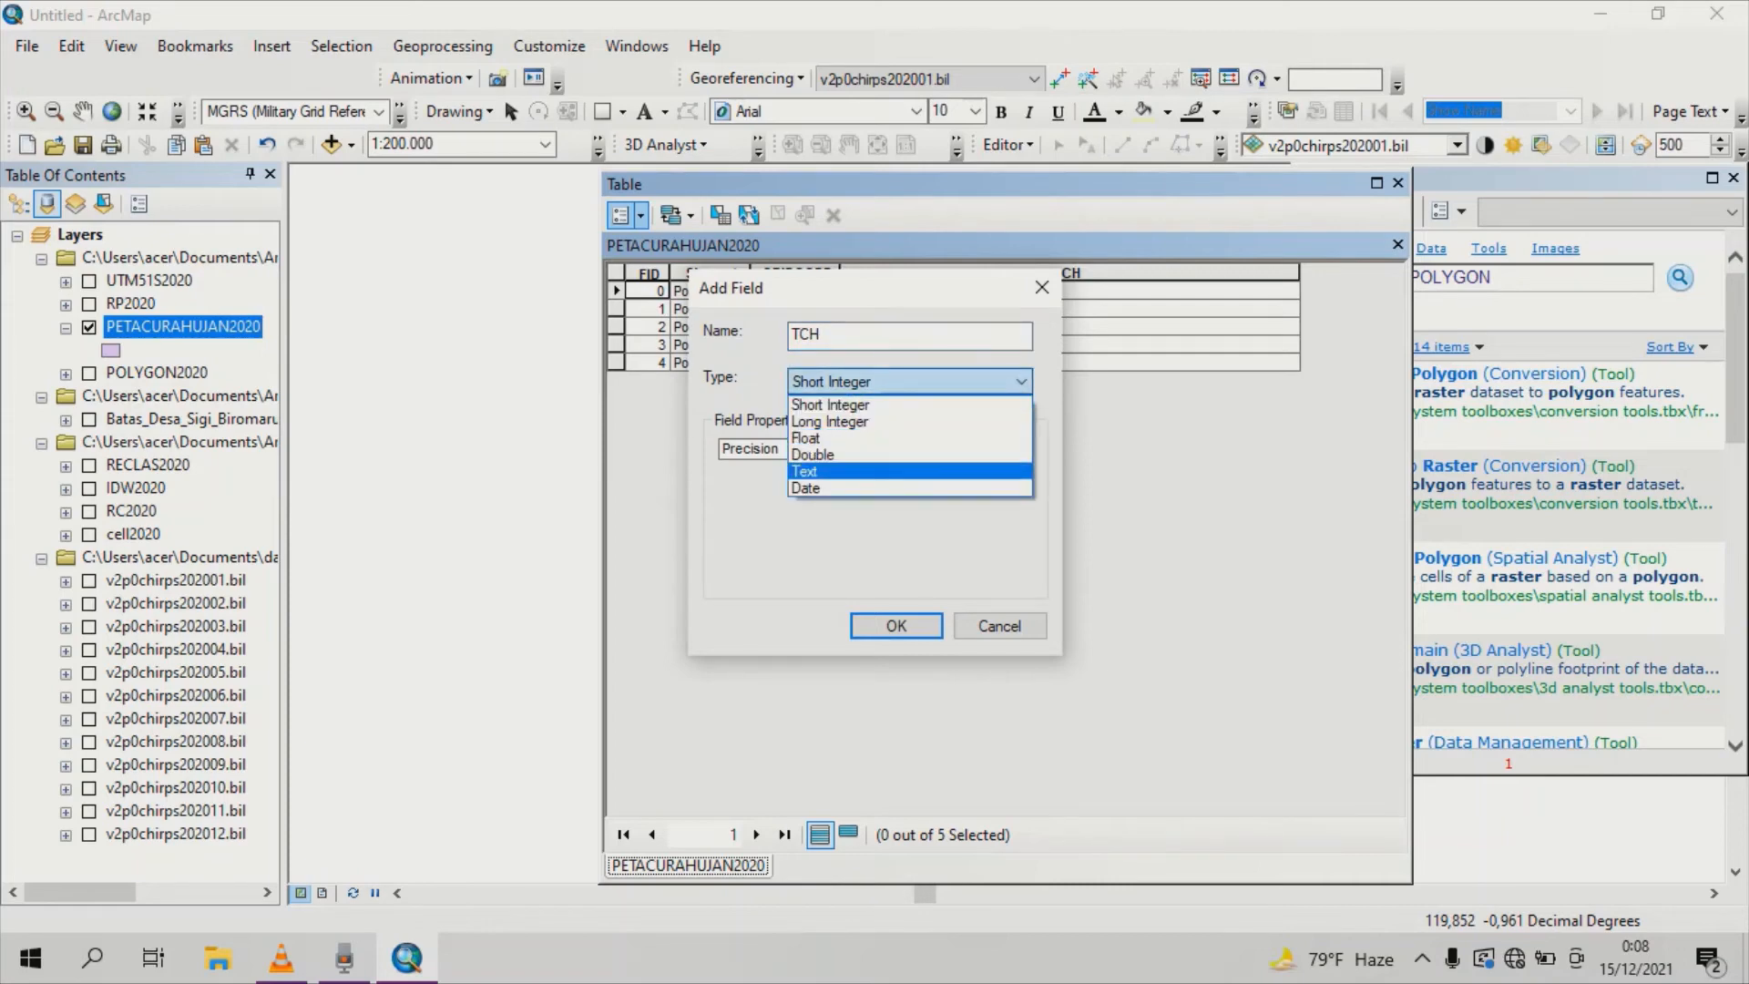
{"action": "key", "text": "Return"}
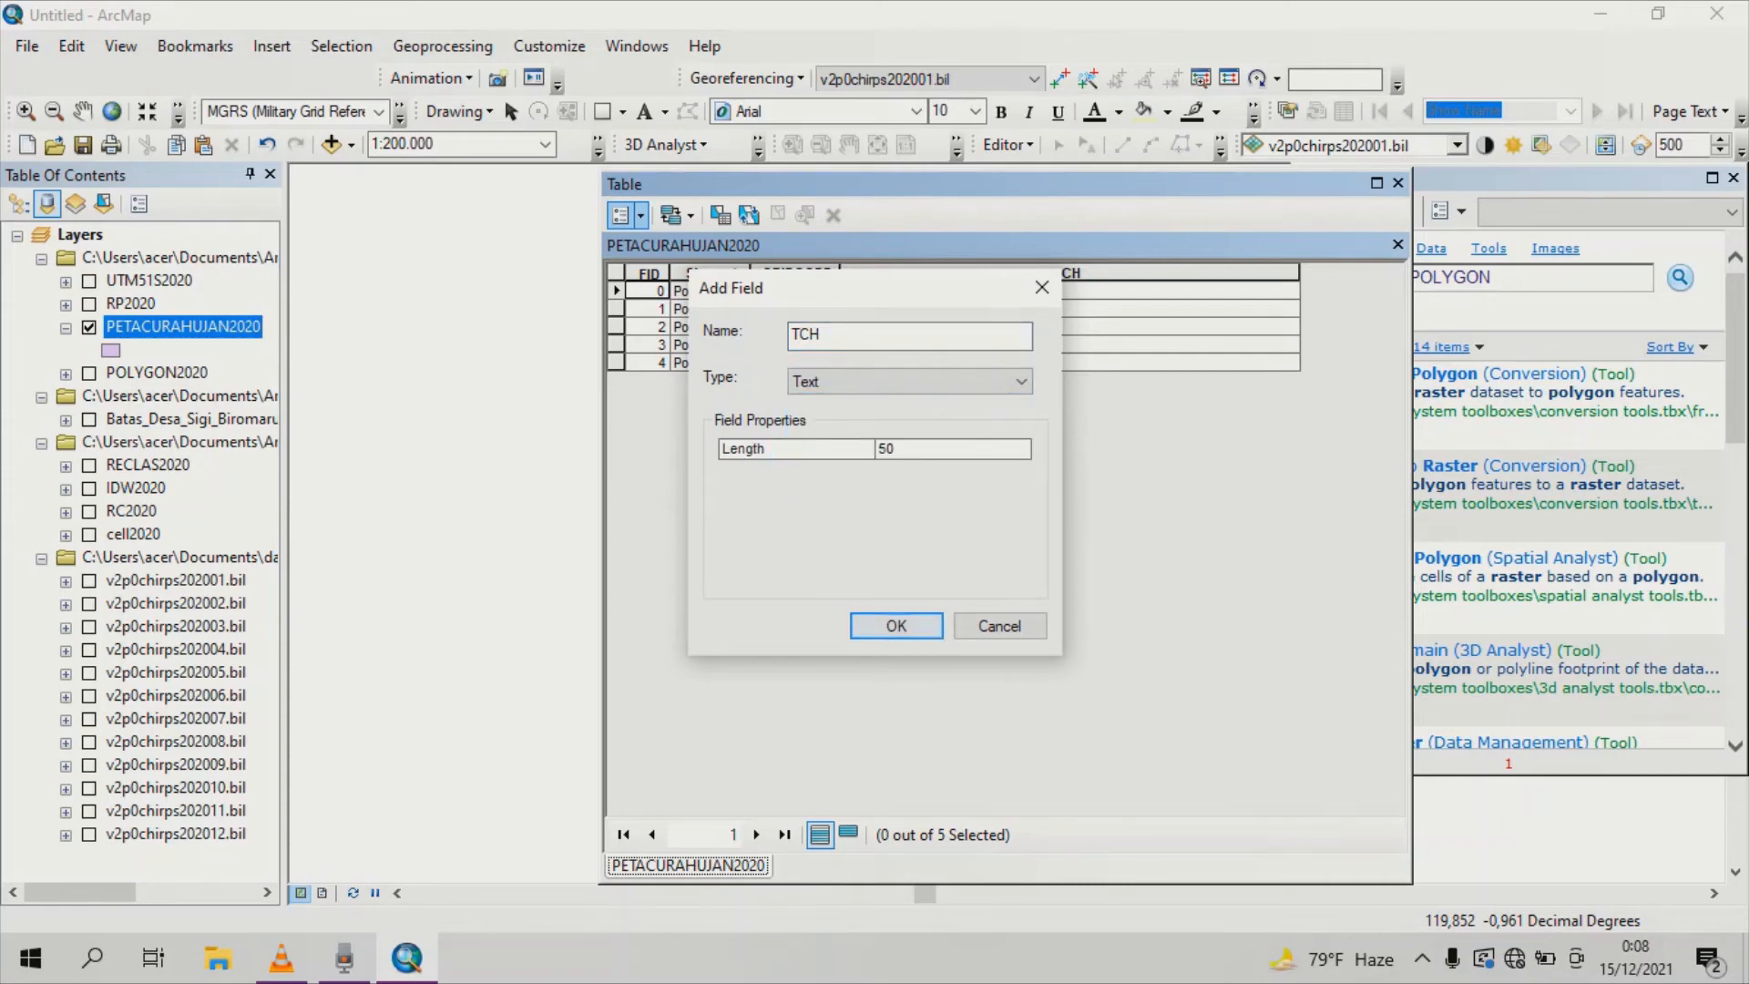
{"action": "key", "text": "Return"}
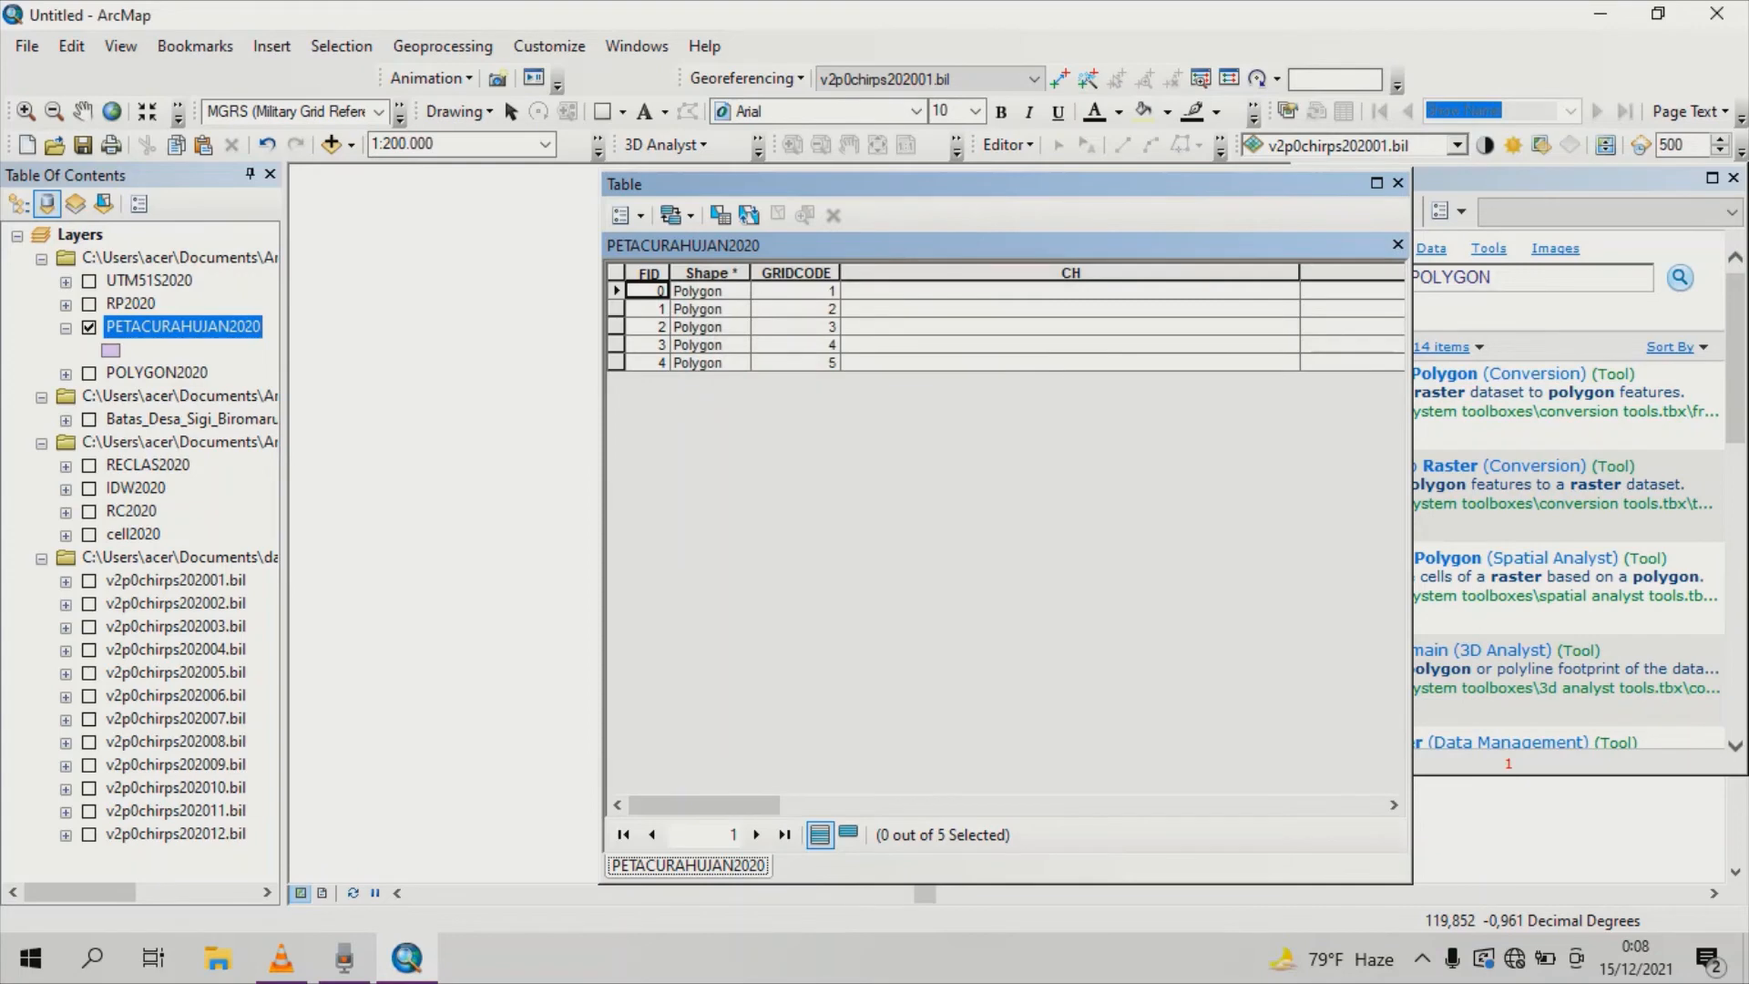
Start an edit session on the PETACURAHUJAN2020 layer, continuing past the spatial reference warnings.
{"action": "left_click_drag", "start_coordinate": [704, 805], "coordinate": [1006, 805]}
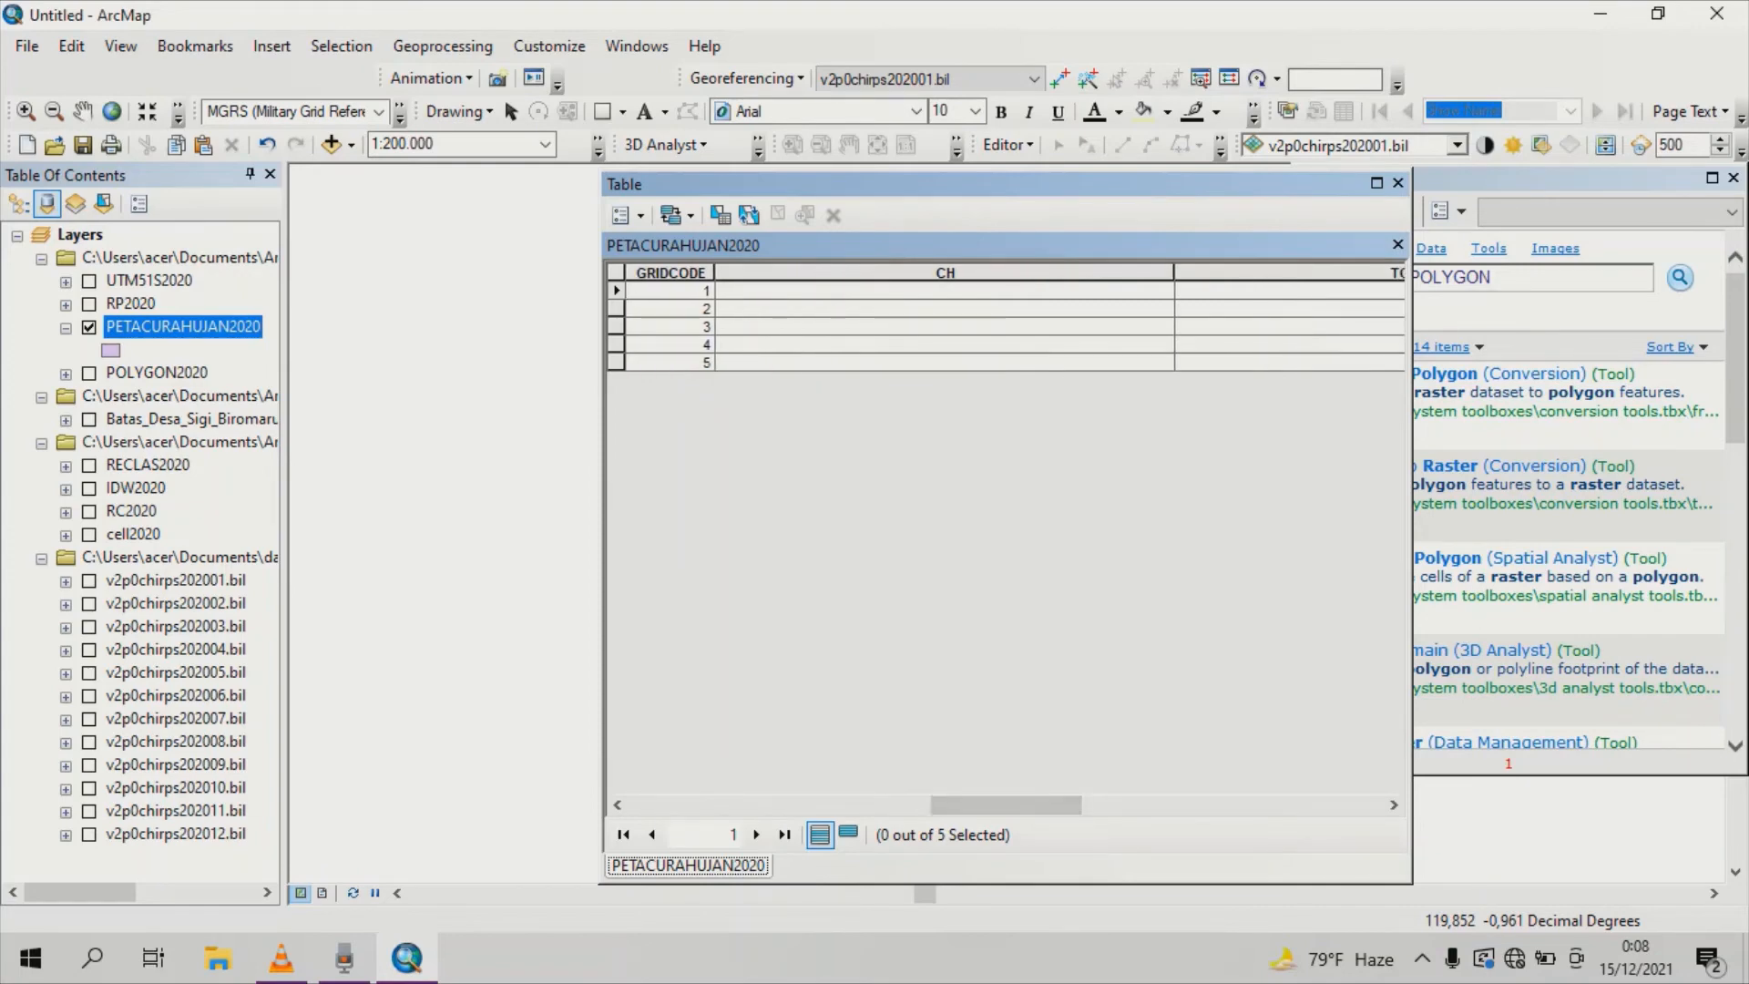
{"action": "left_click", "coordinate": [944, 291]}
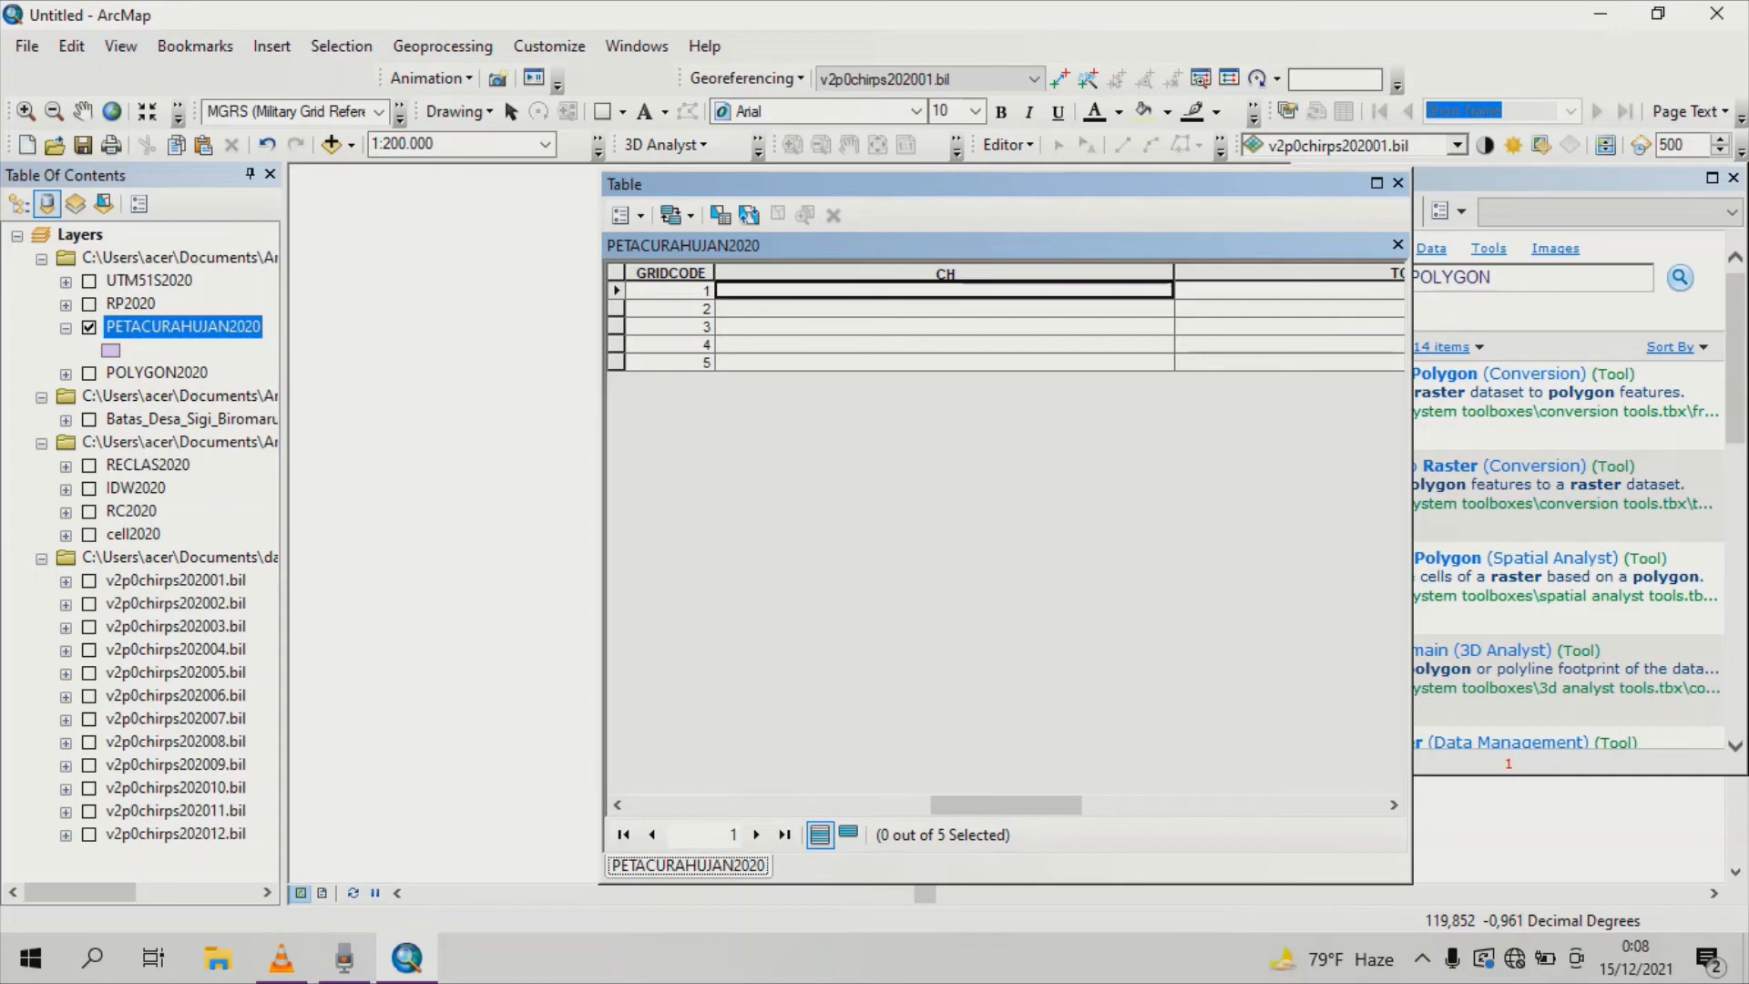
{"action": "left_click", "coordinate": [1008, 144]}
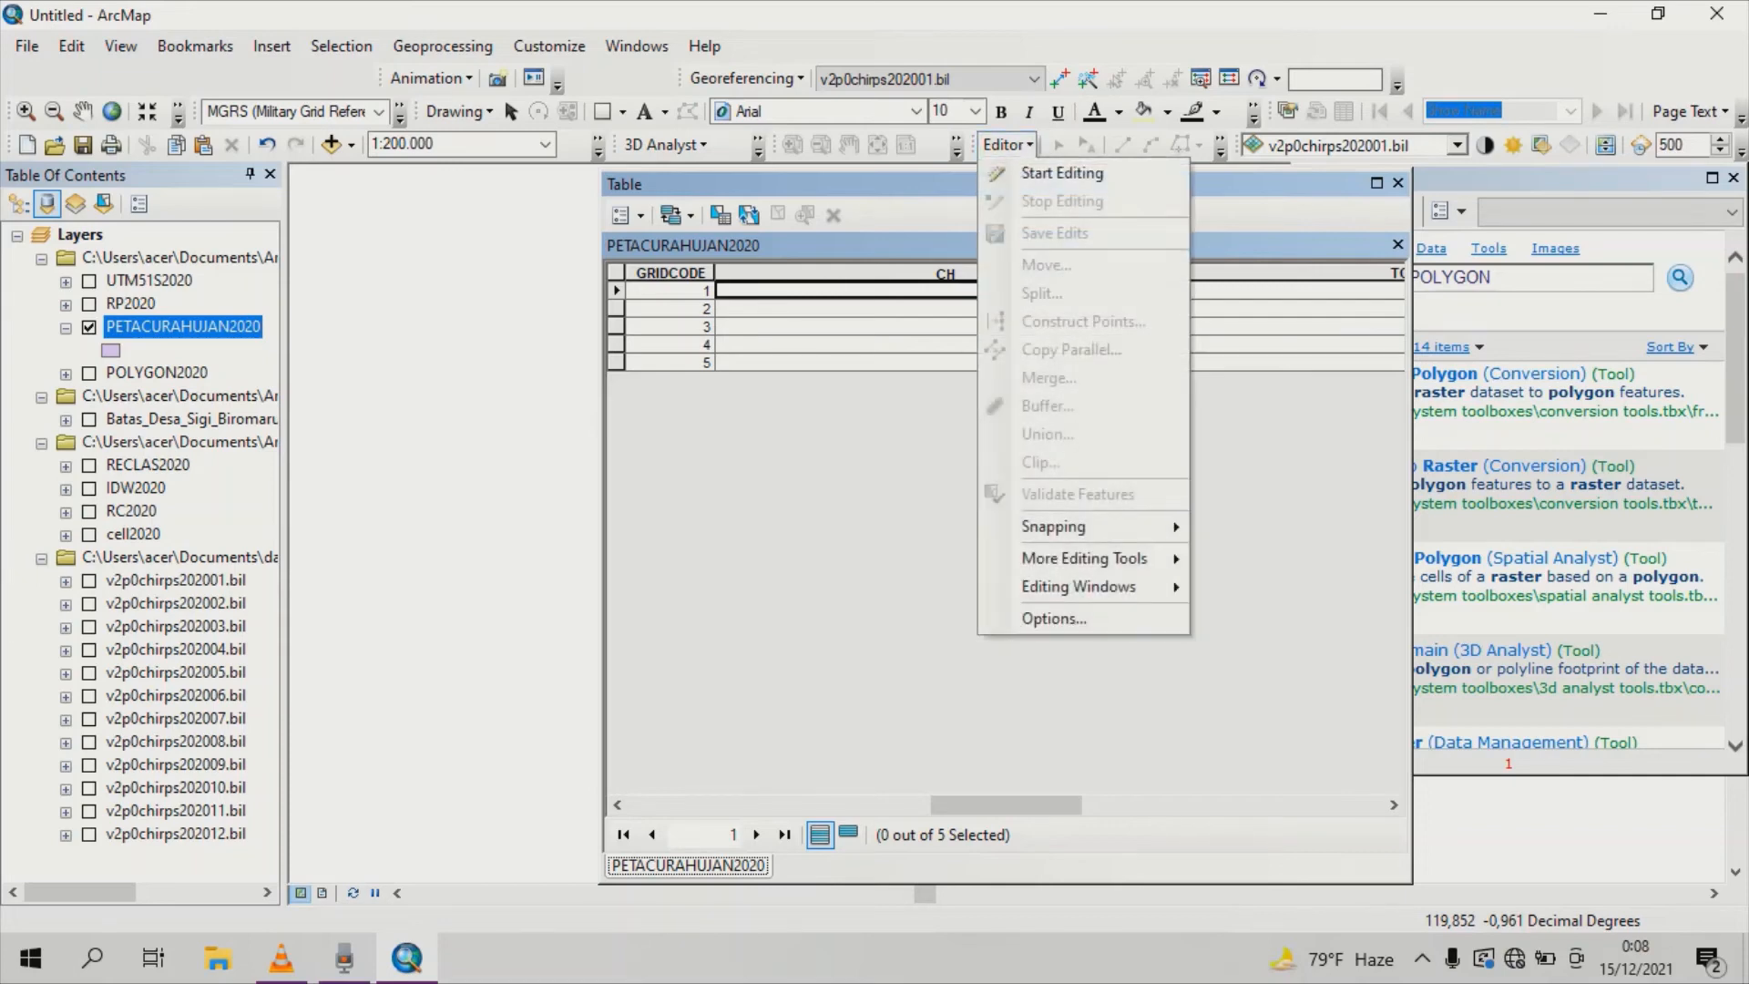
{"action": "left_click", "coordinate": [1062, 172]}
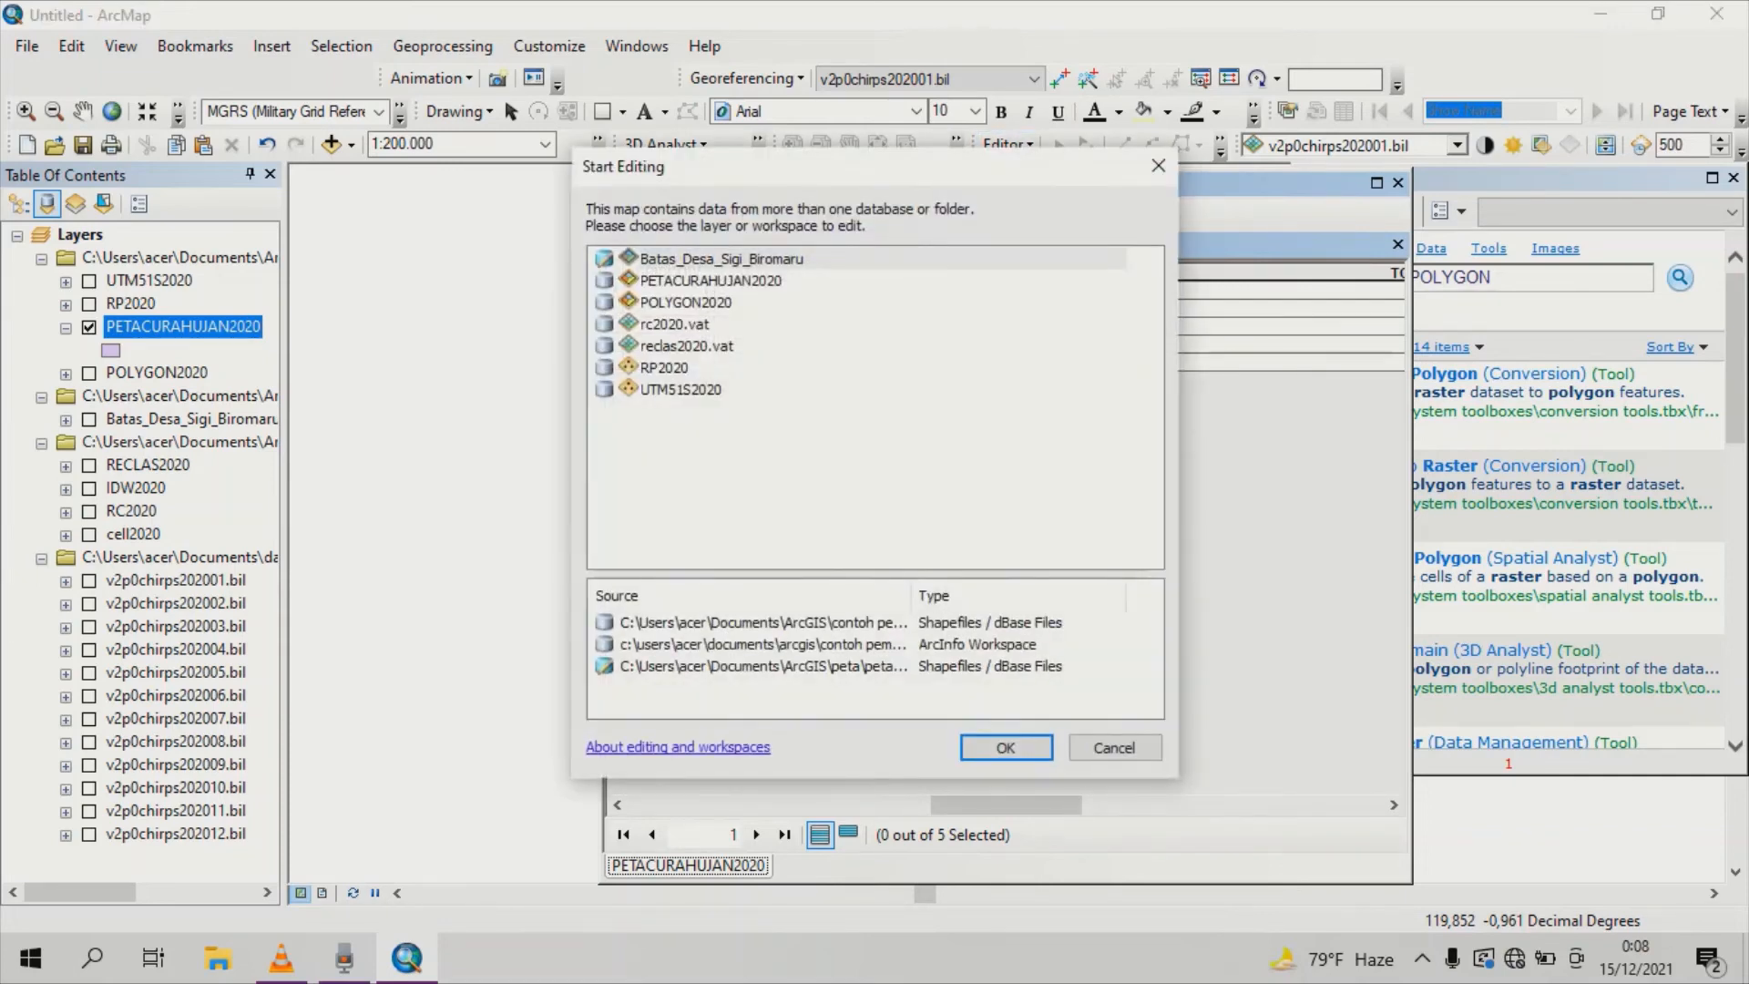
{"action": "left_click", "coordinate": [711, 280]}
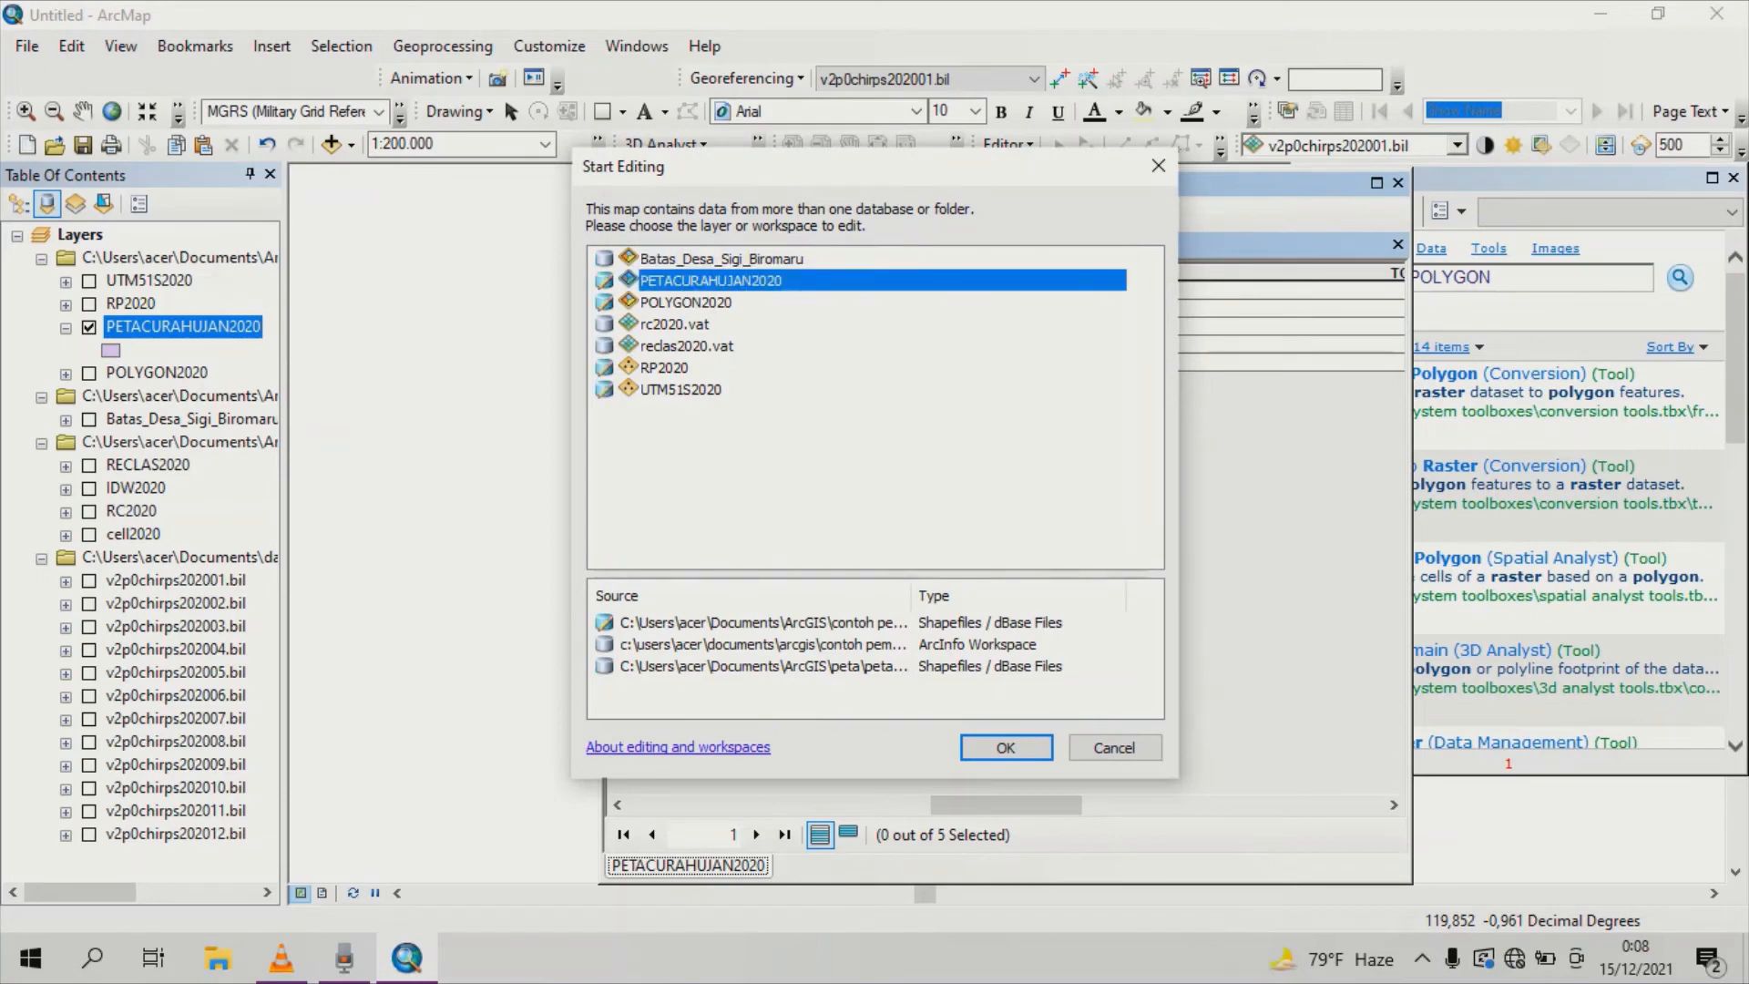
{"action": "key", "text": "Return"}
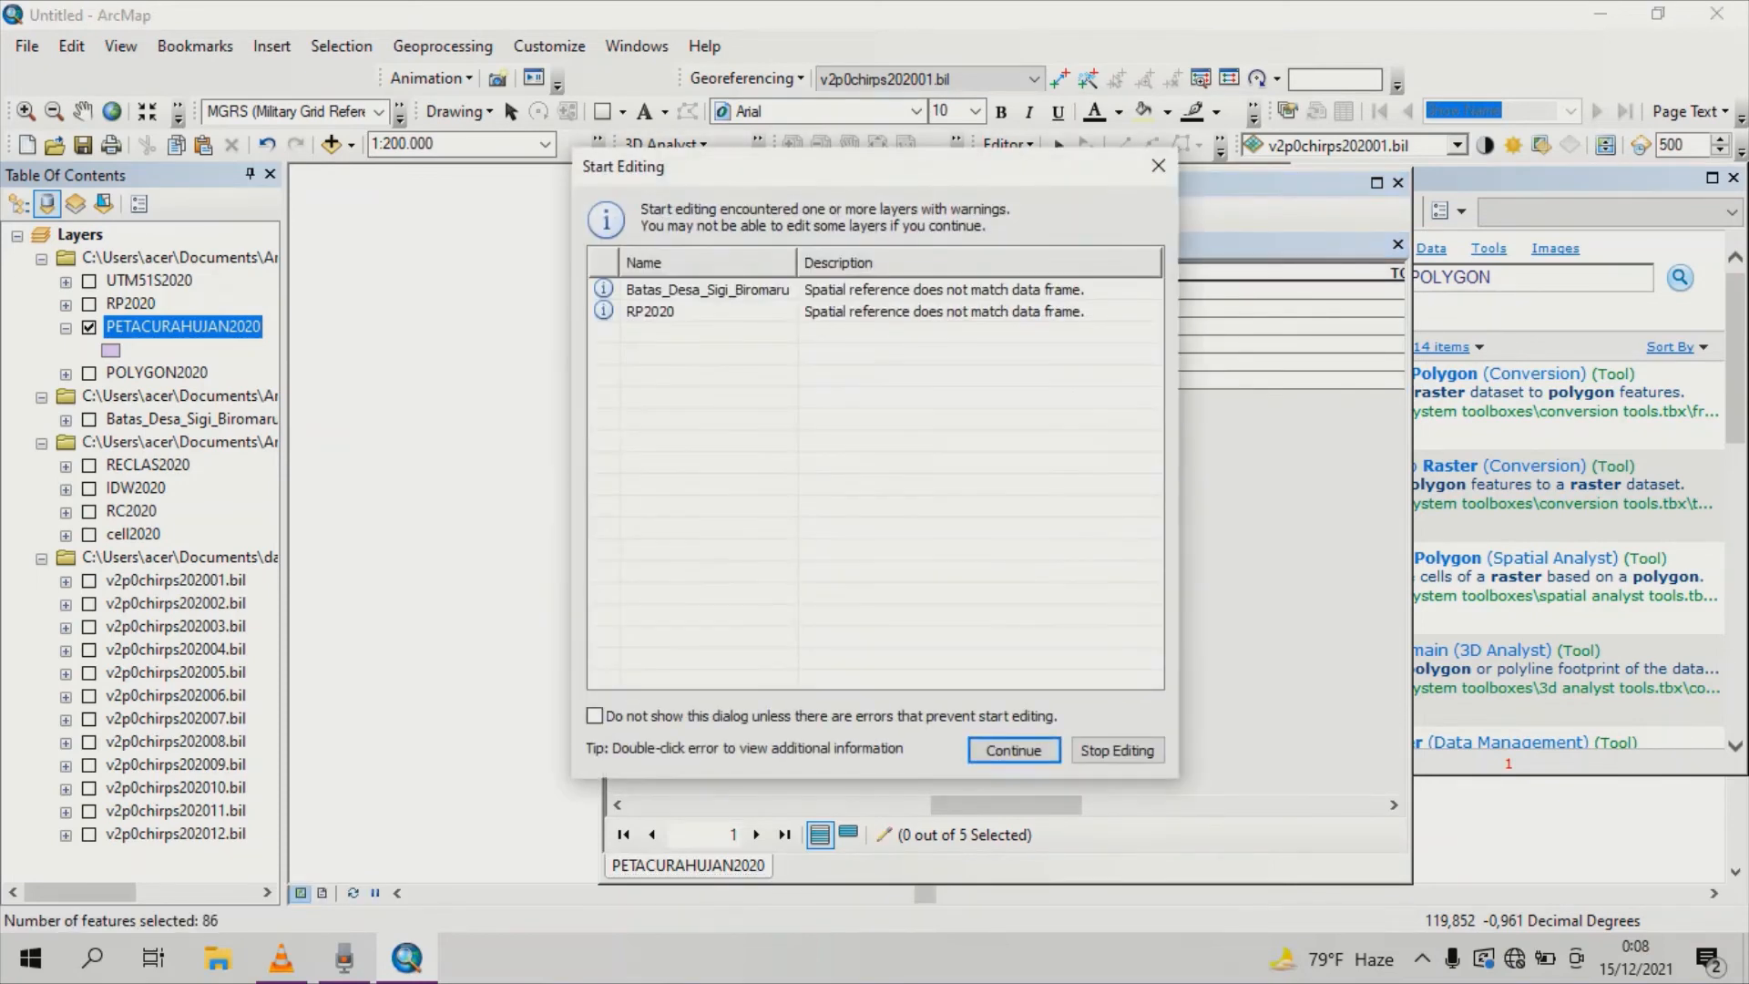
{"action": "key", "text": "Return"}
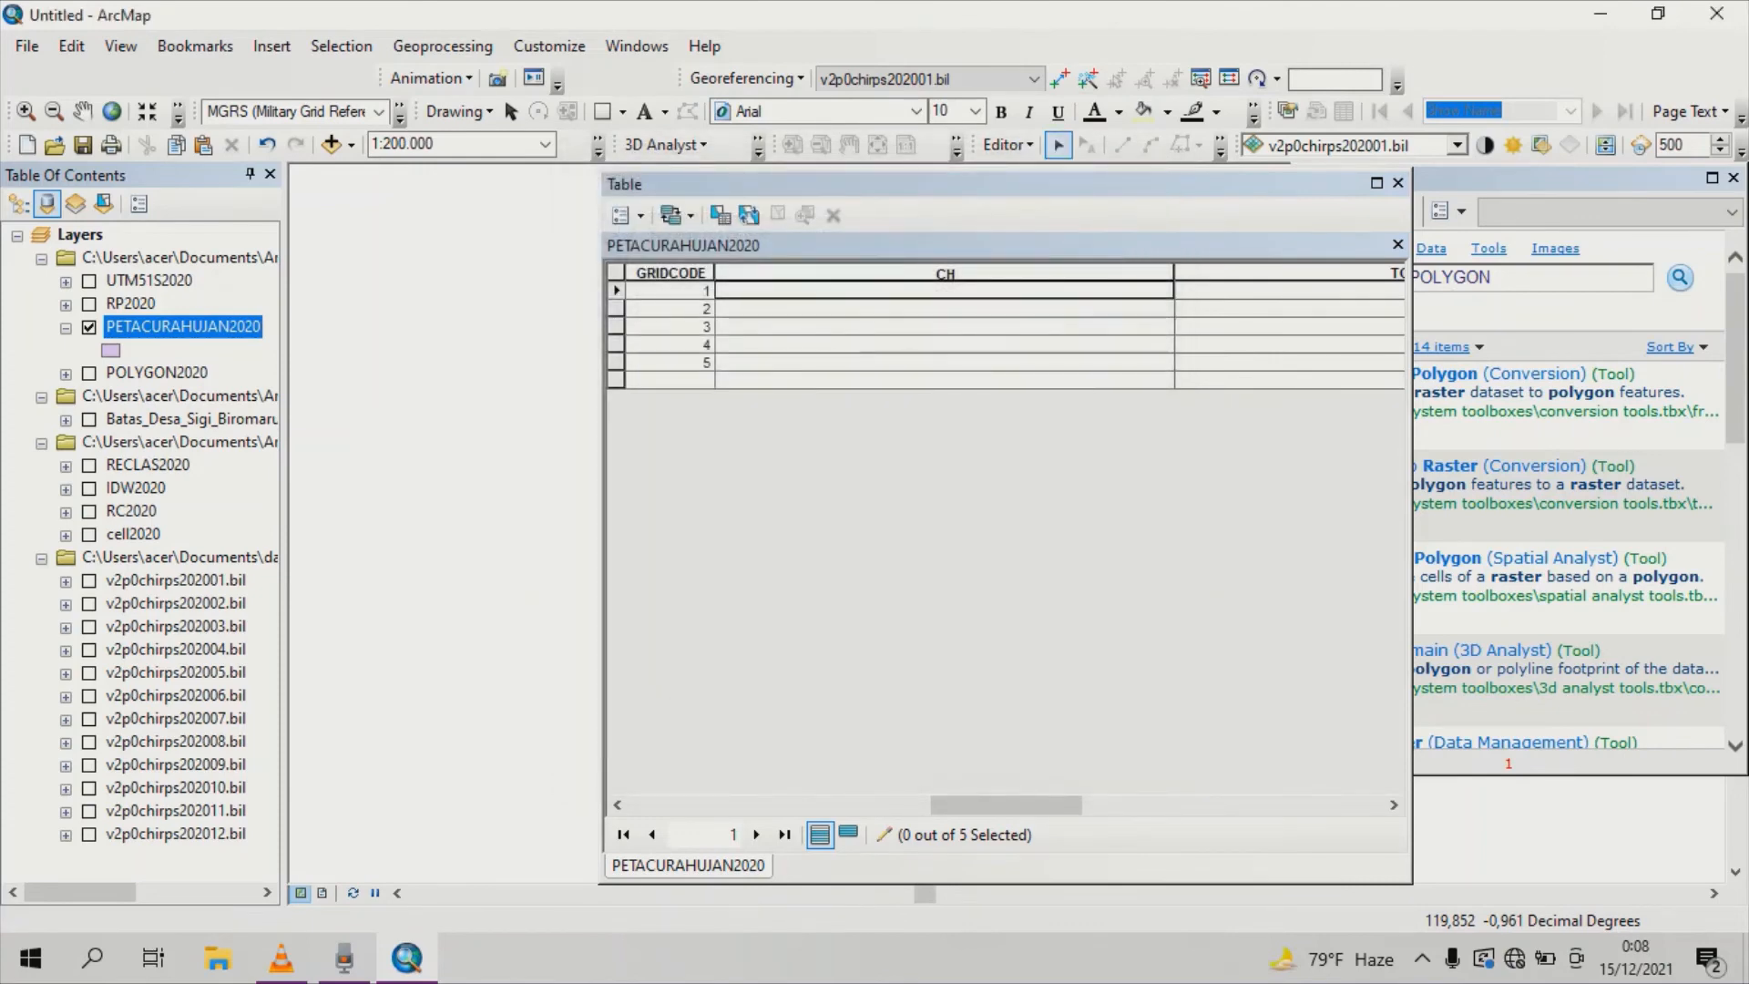
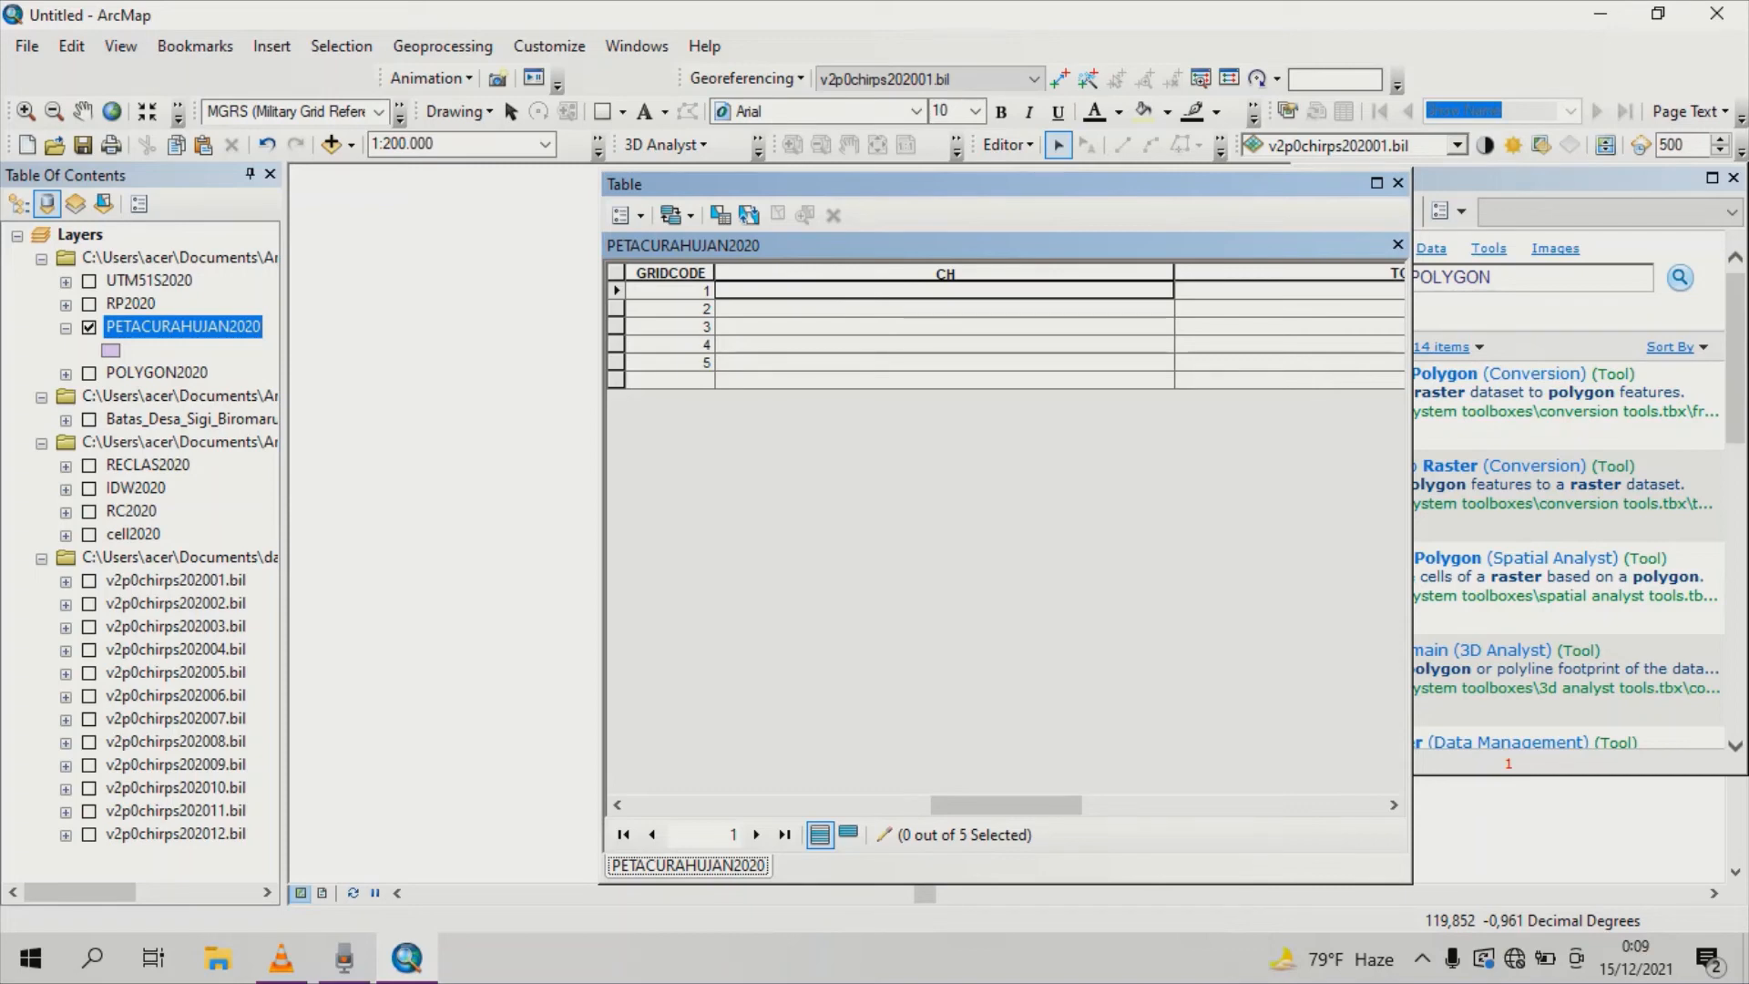
Enter the CH values <13,6 for GRIDCODE 1 and 13,6-20,7 for GRIDCODE 2.
{"action": "type", "text": "<36"}
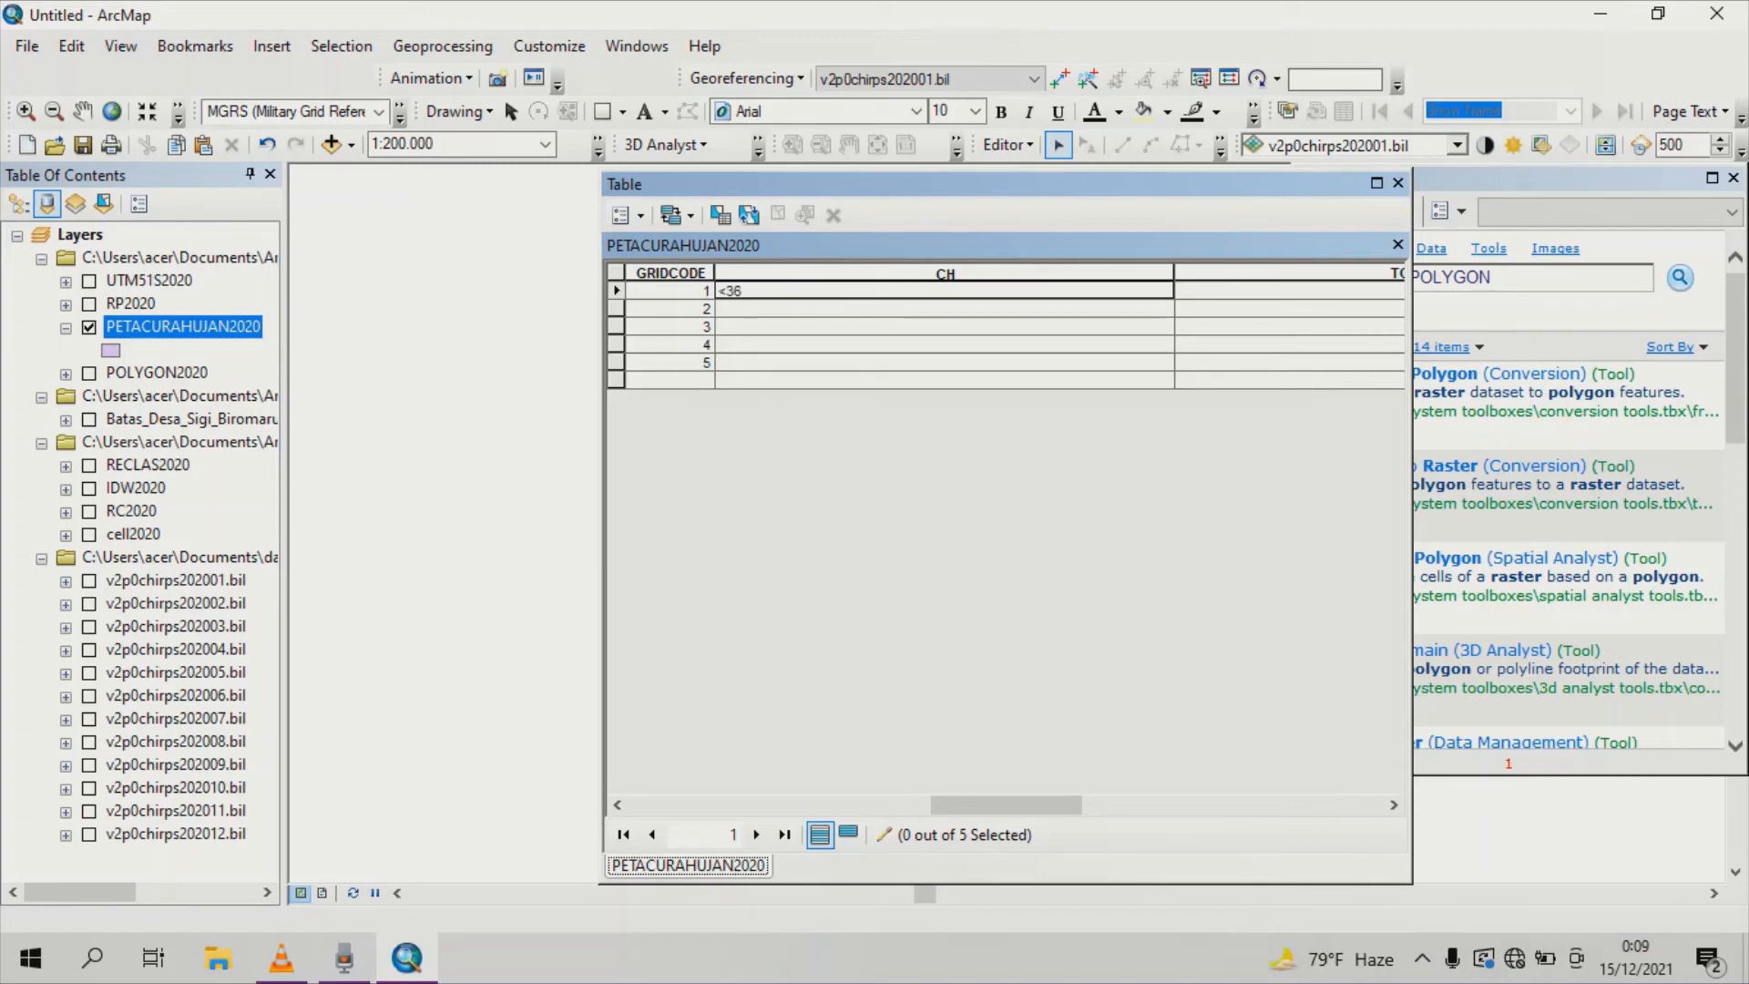
{"action": "key", "text": "BackSpace"}
{"action": "key", "text": "BackSpace"}
{"action": "type", "text": "13"}
{"action": "type", "text": "."}
{"action": "type", "text": "6"}
{"action": "key", "text": "Return"}
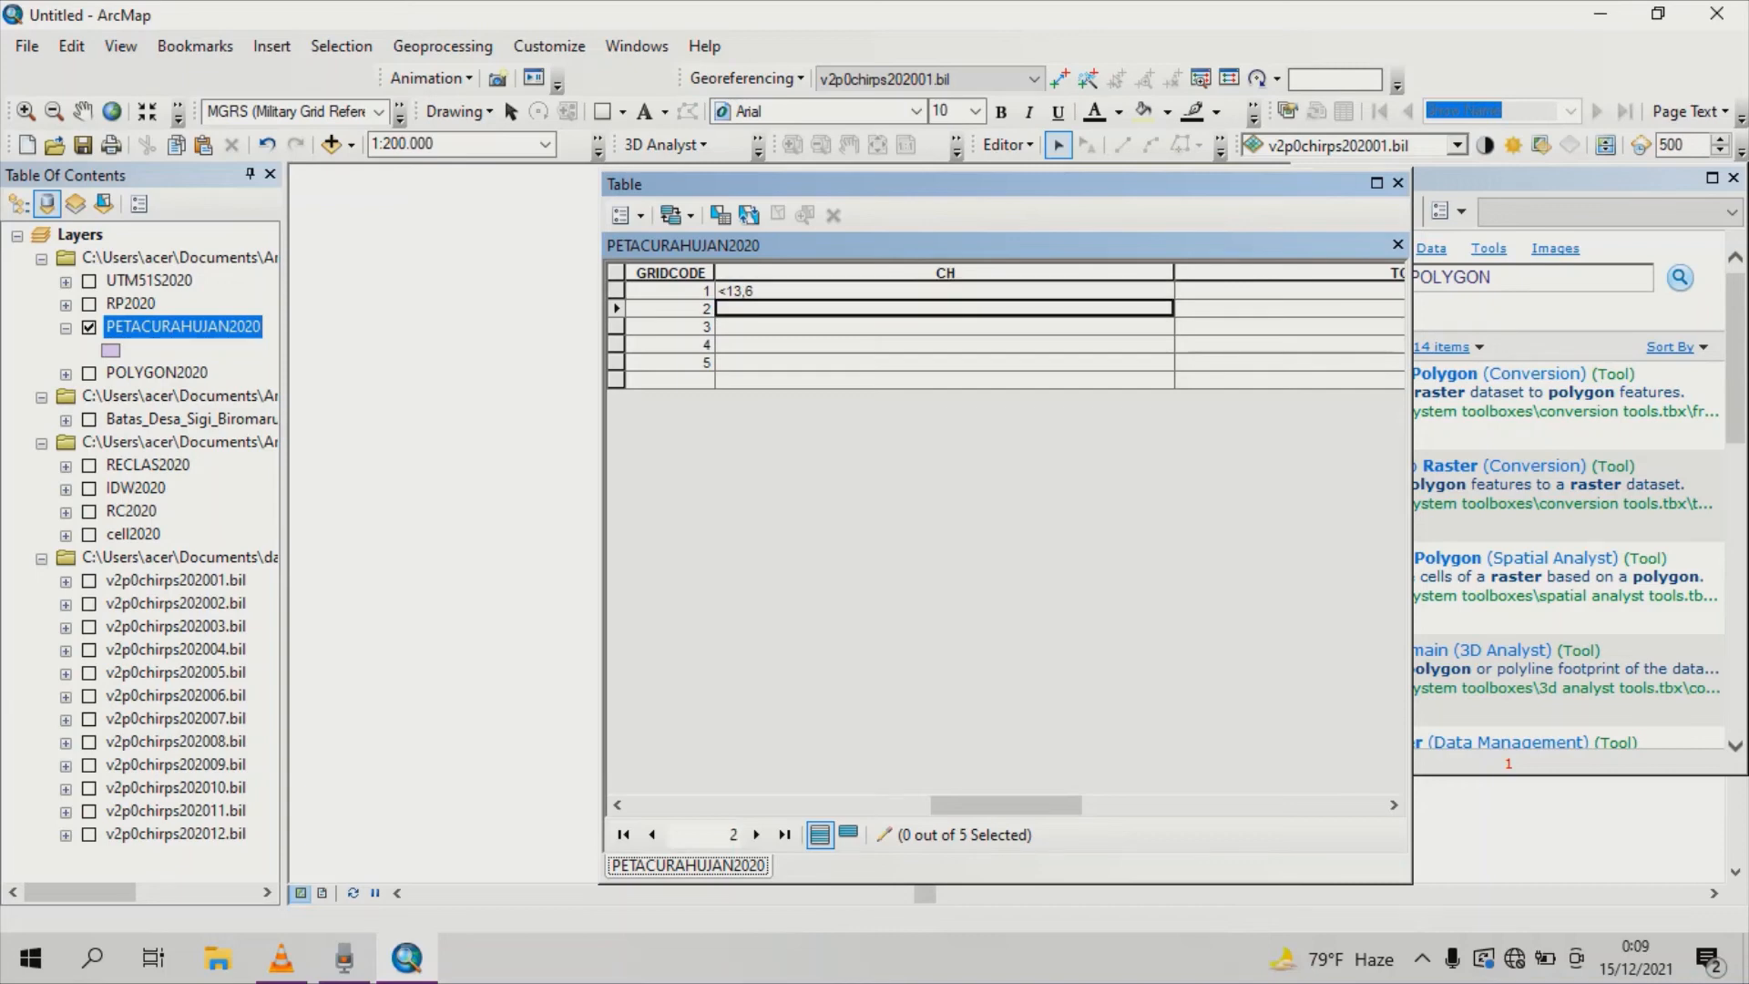
{"action": "type", "text": "13"}
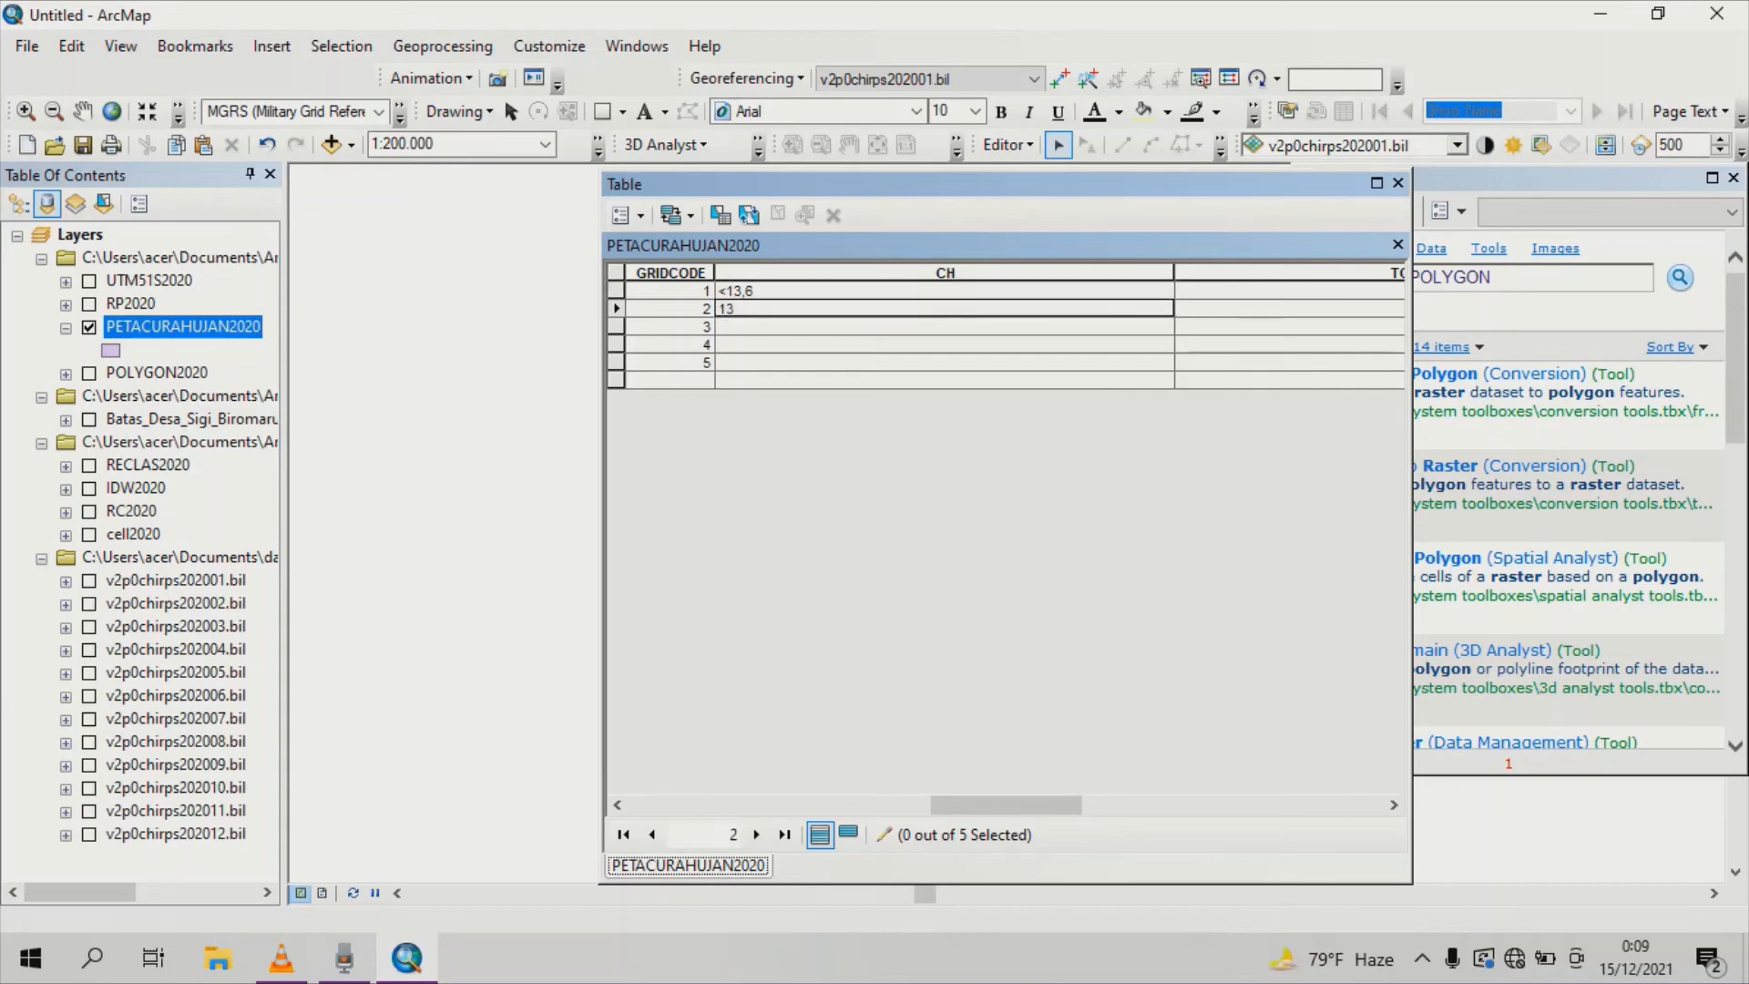
{"action": "type", "text": ",6-20,7"}
{"action": "key", "text": "Return"}
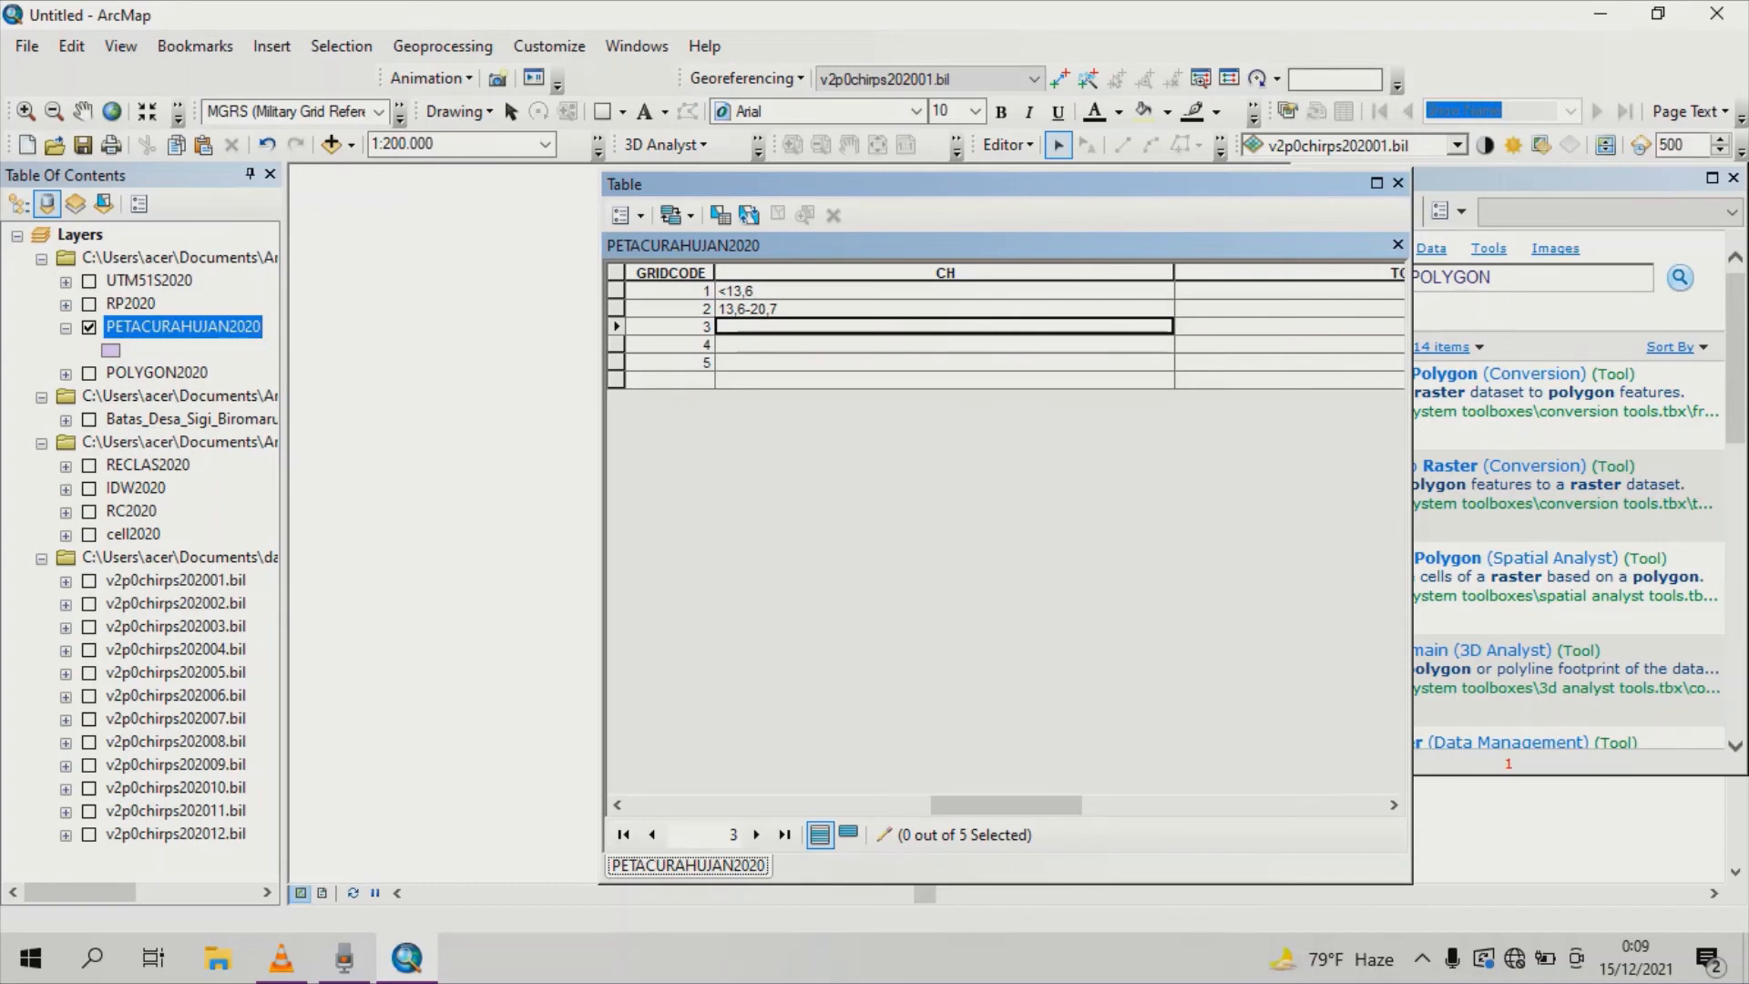
Fill in CH for GRIDCODE 3, 4 and 5 with 20,7-27,7, 27,7-34,8 and >34,8.
{"action": "type", "text": "20,"}
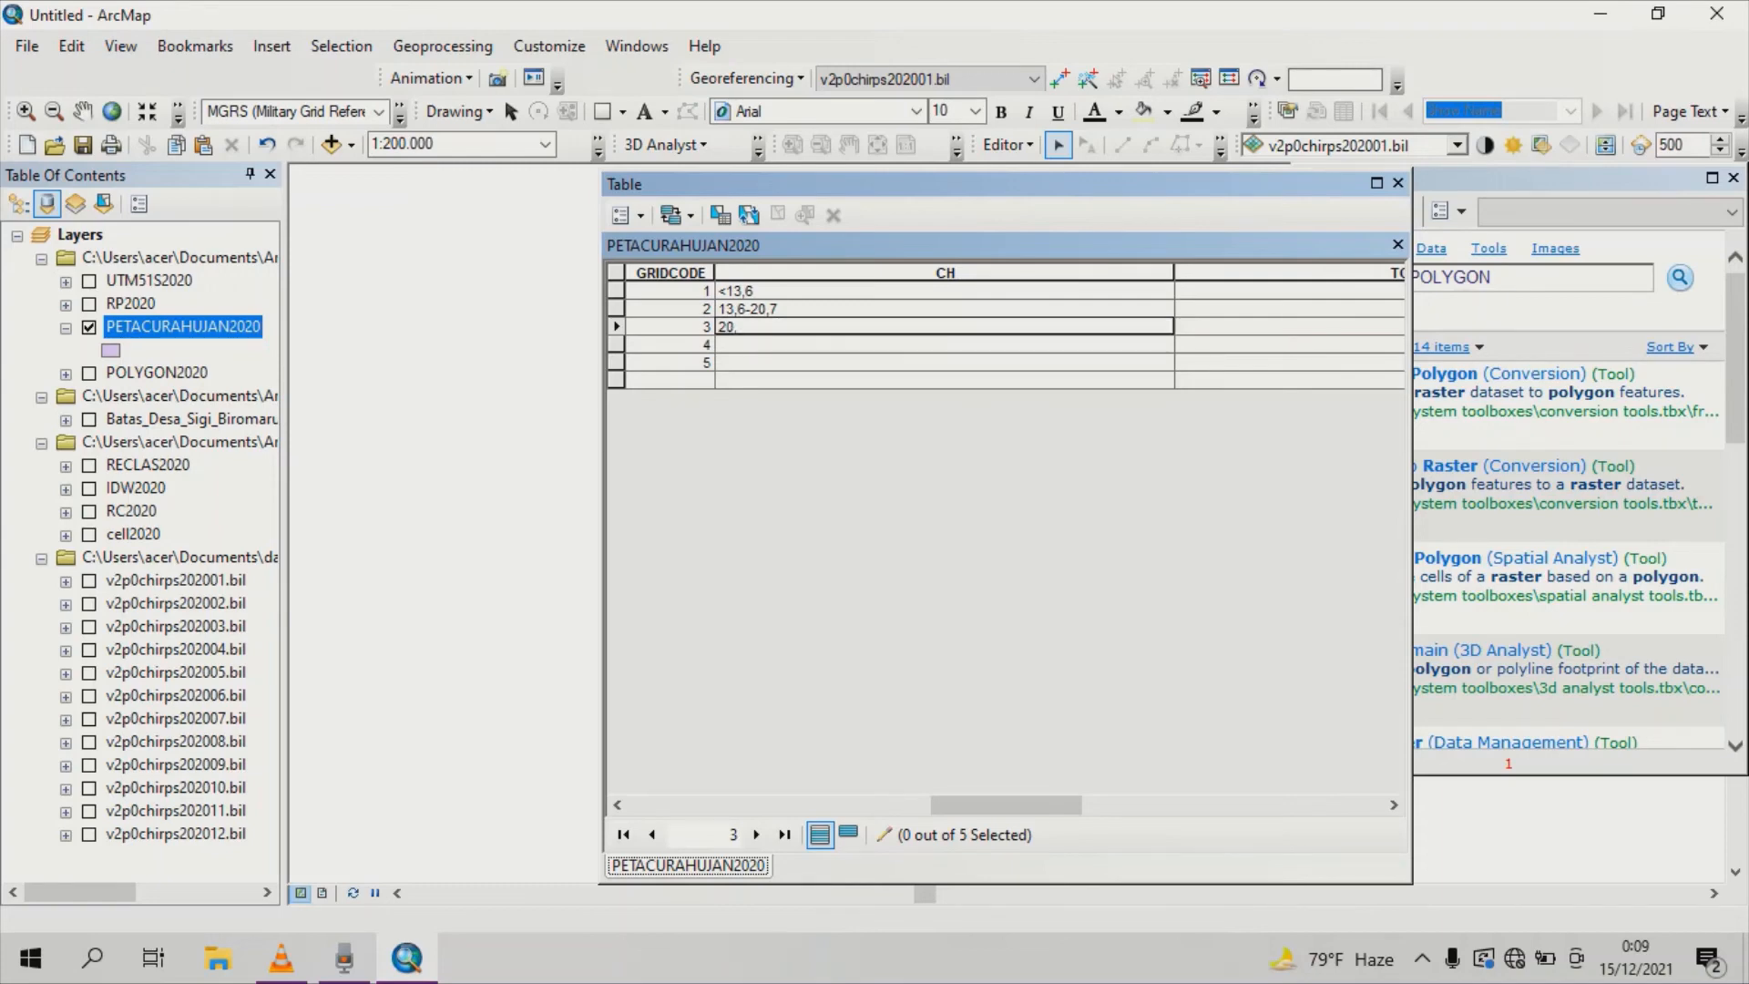
{"action": "type", "text": "7-27,7"}
{"action": "key", "text": "Return"}
{"action": "type", "text": "27,7-"}
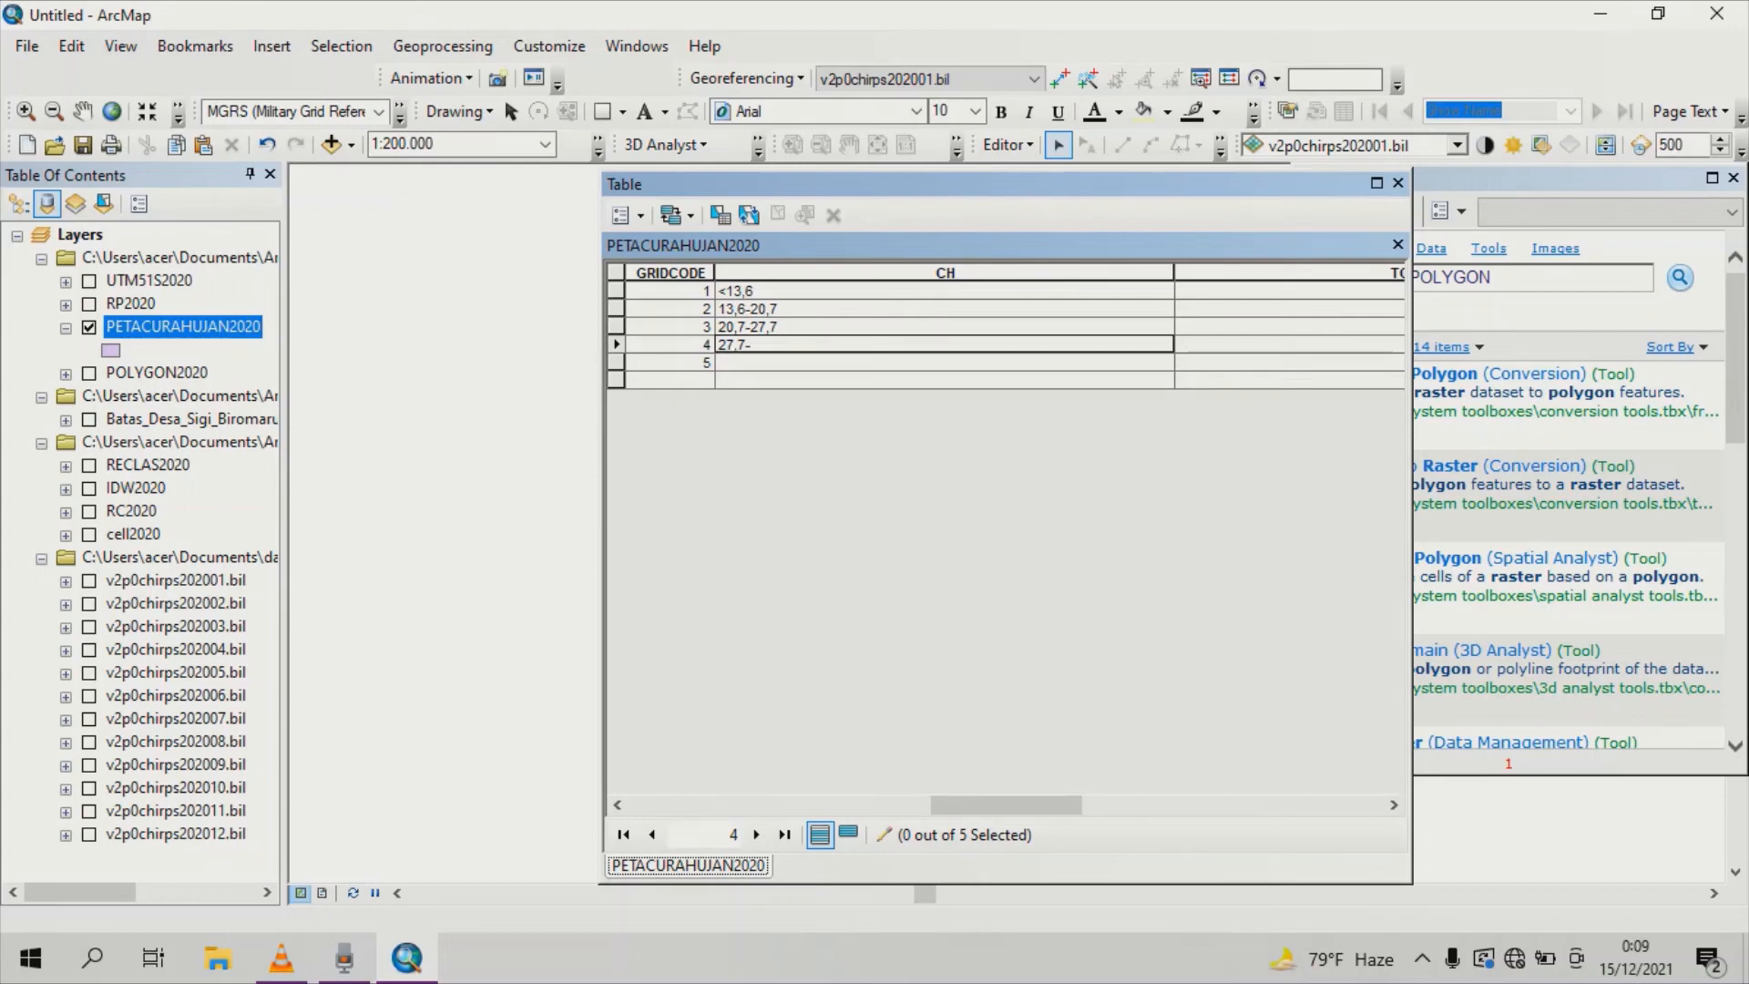
{"action": "type", "text": "34,8"}
{"action": "key", "text": "Return"}
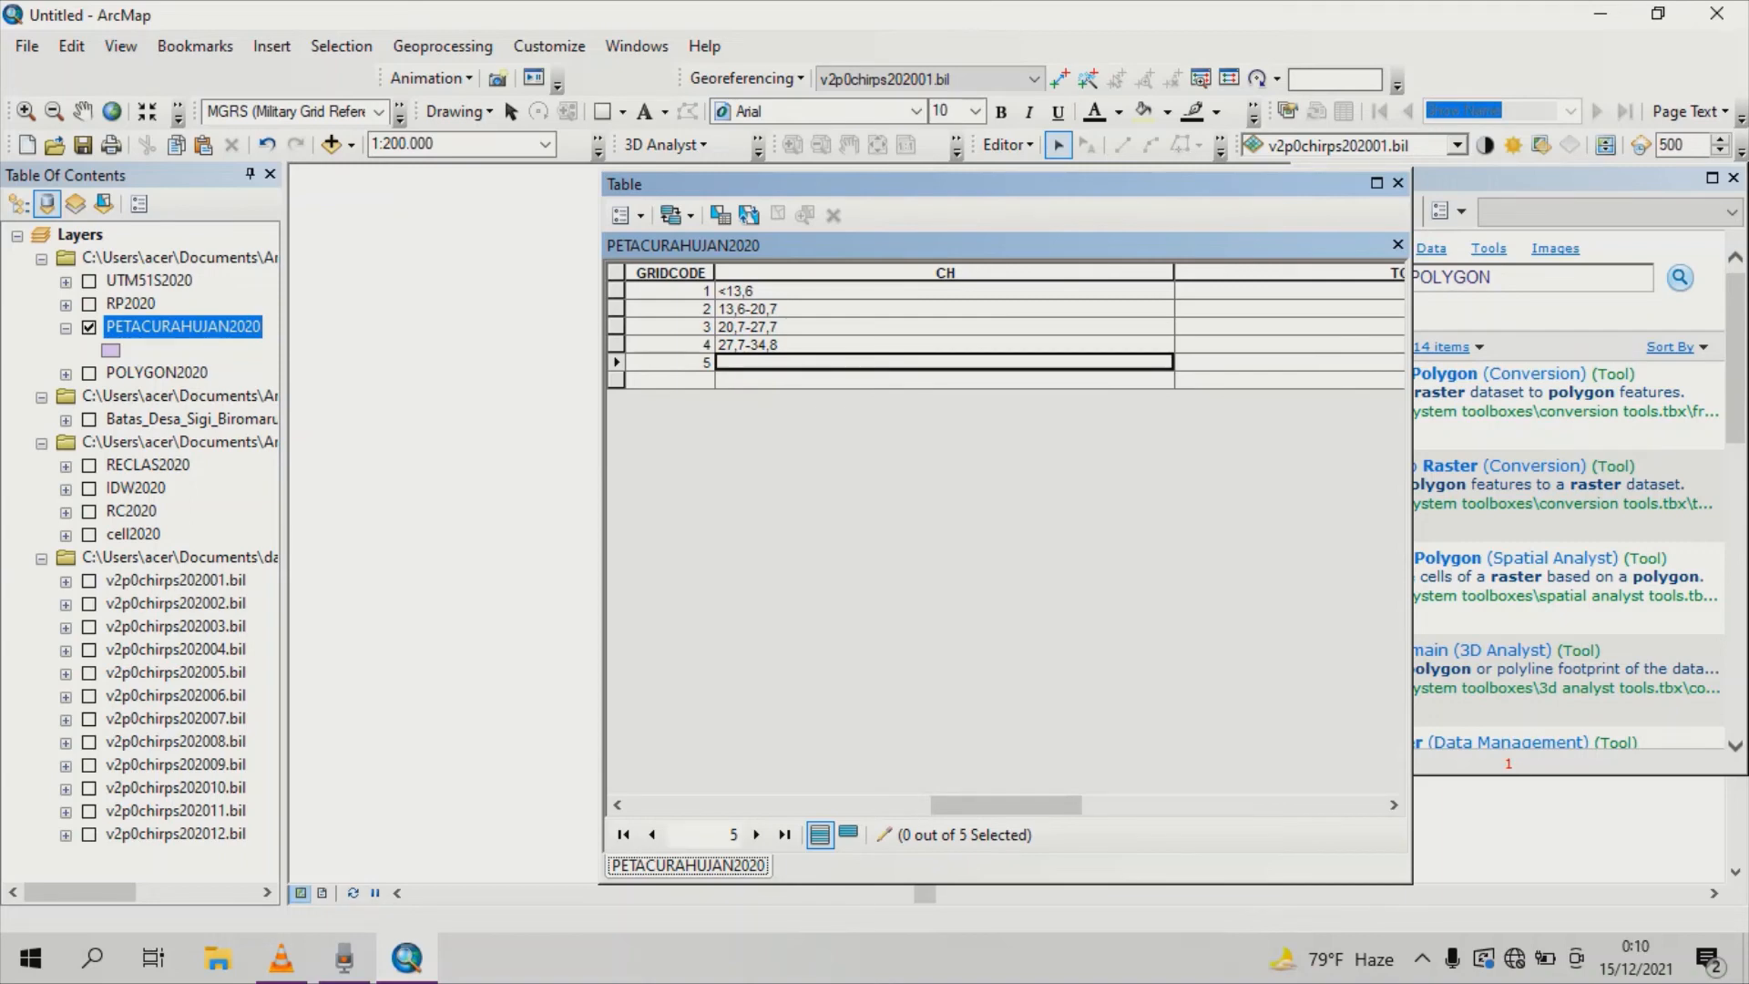
{"action": "type", "text": ">"}
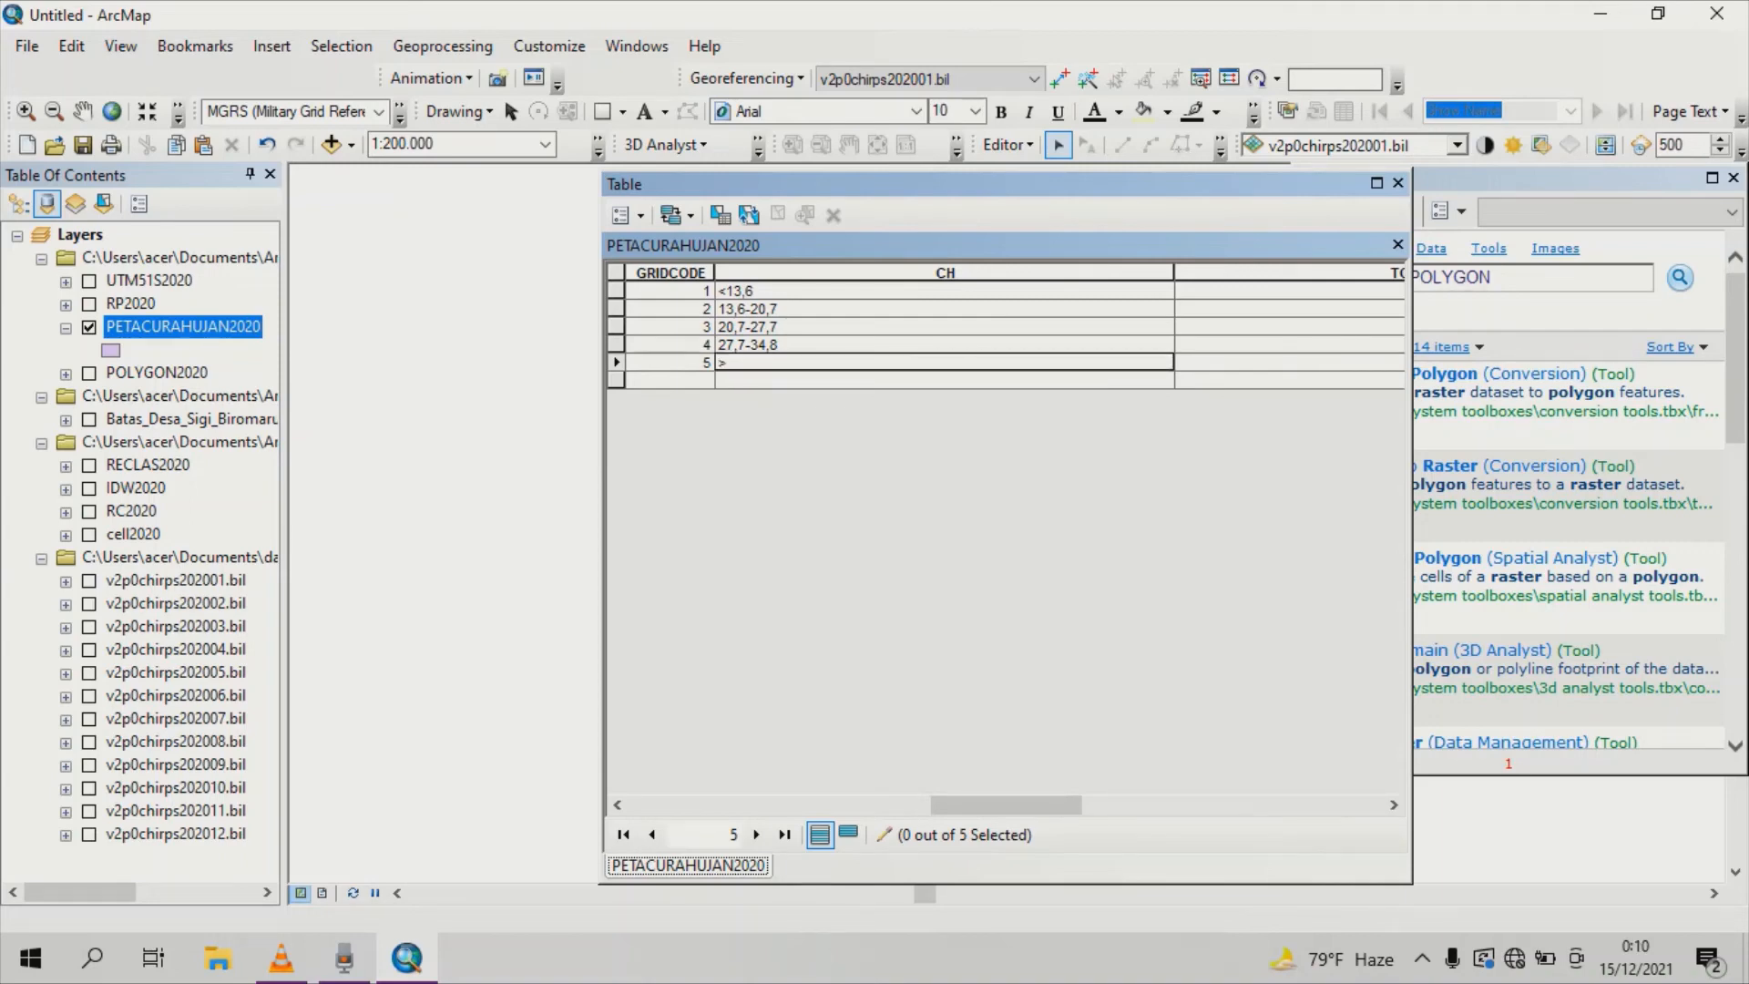
{"action": "type", "text": "34,8"}
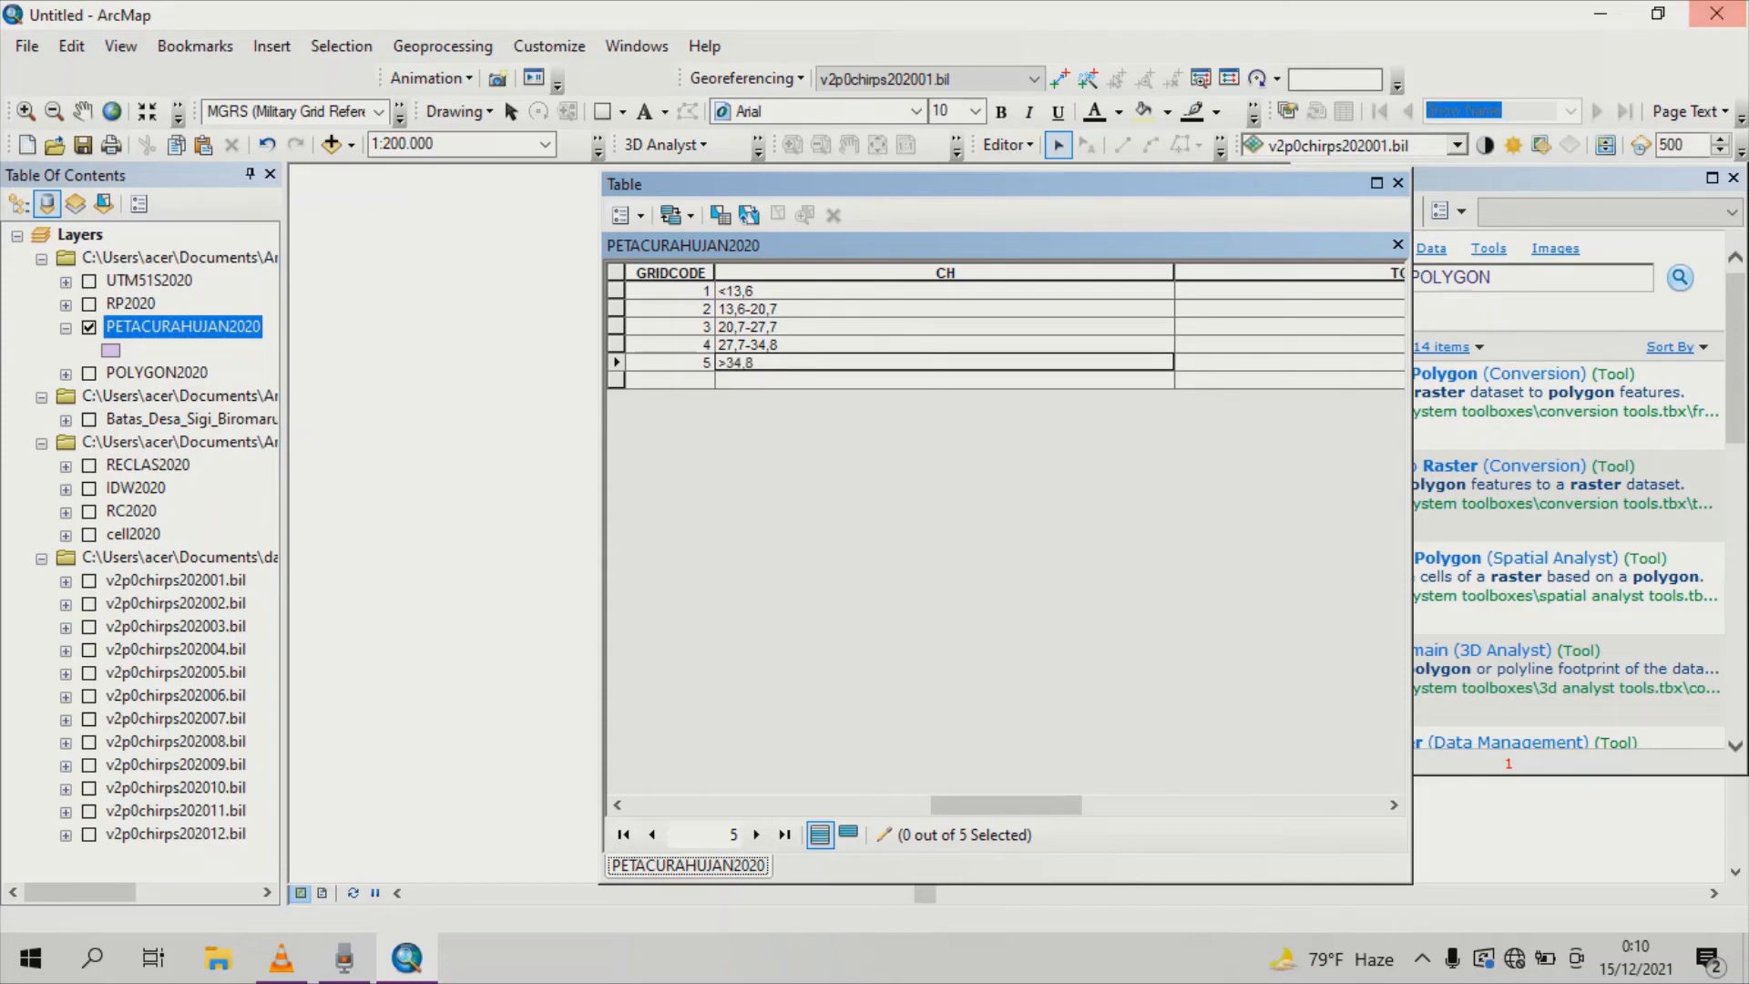
Enter Sangat Rendah as the TCH value of the first record.
{"action": "left_click_drag", "start_coordinate": [1005, 805], "coordinate": [1307, 806]}
{"action": "left_click", "coordinate": [854, 291]}
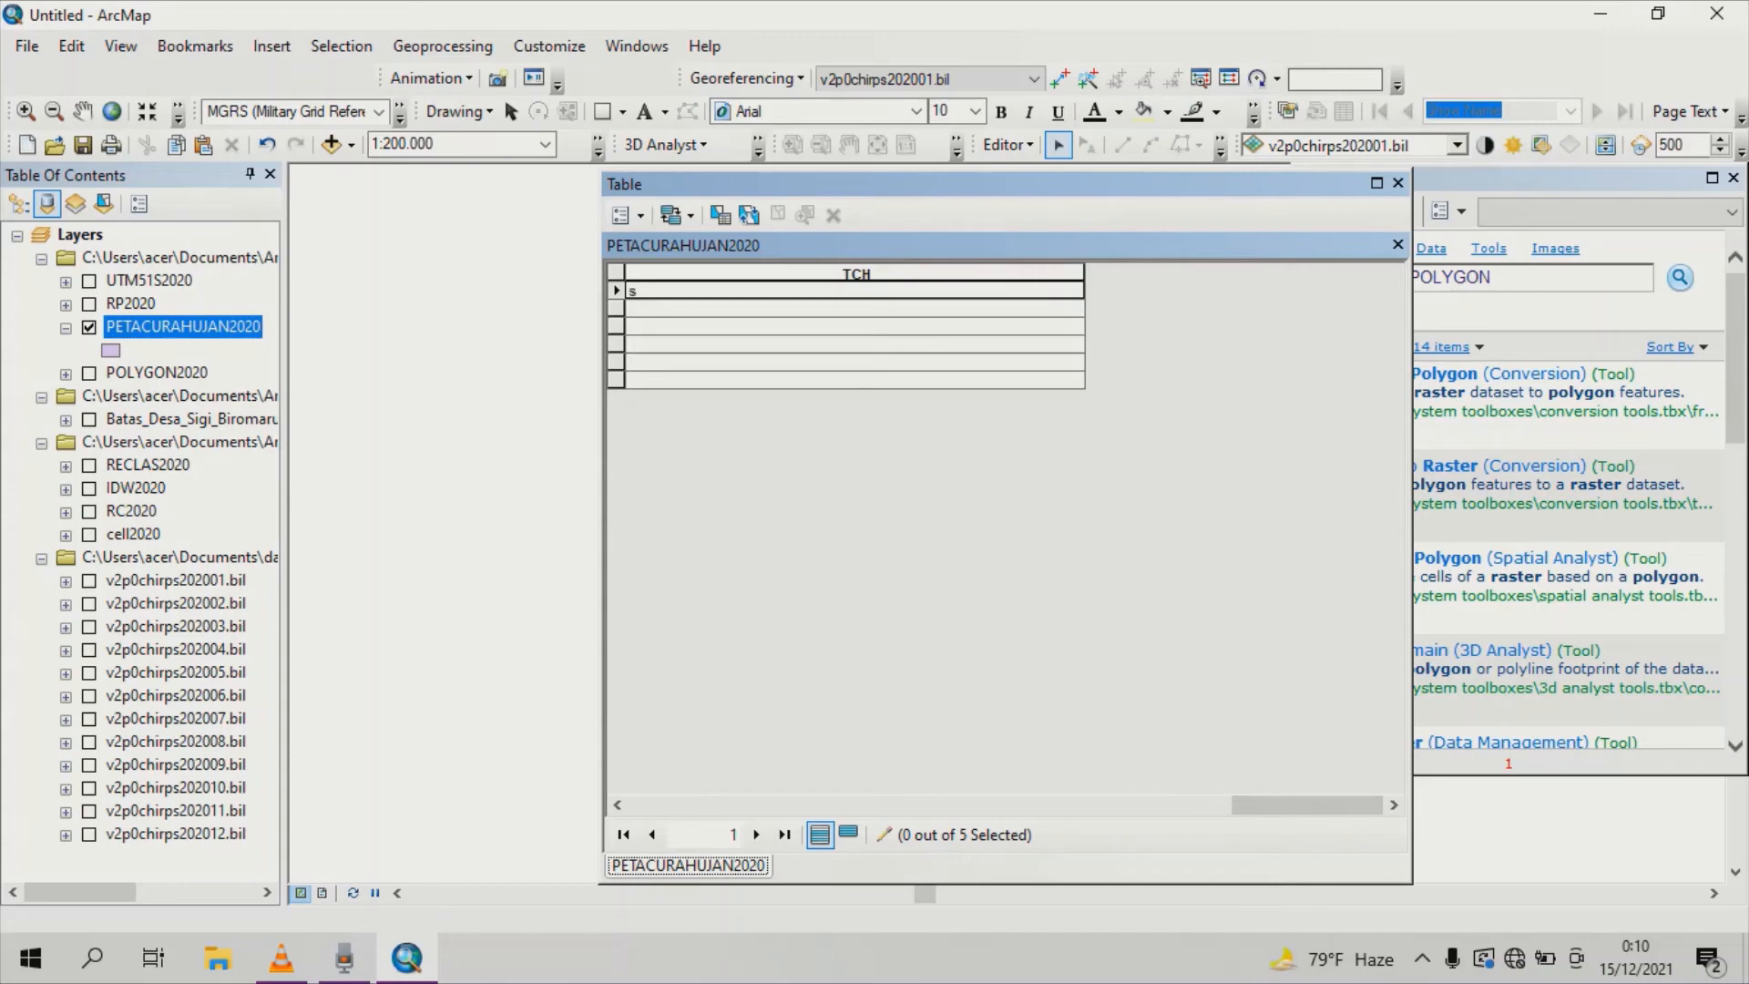
{"action": "key", "text": "Caps_Lock"}
{"action": "key", "text": "Caps_Lock"}
{"action": "key", "text": "Caps_Lock"}
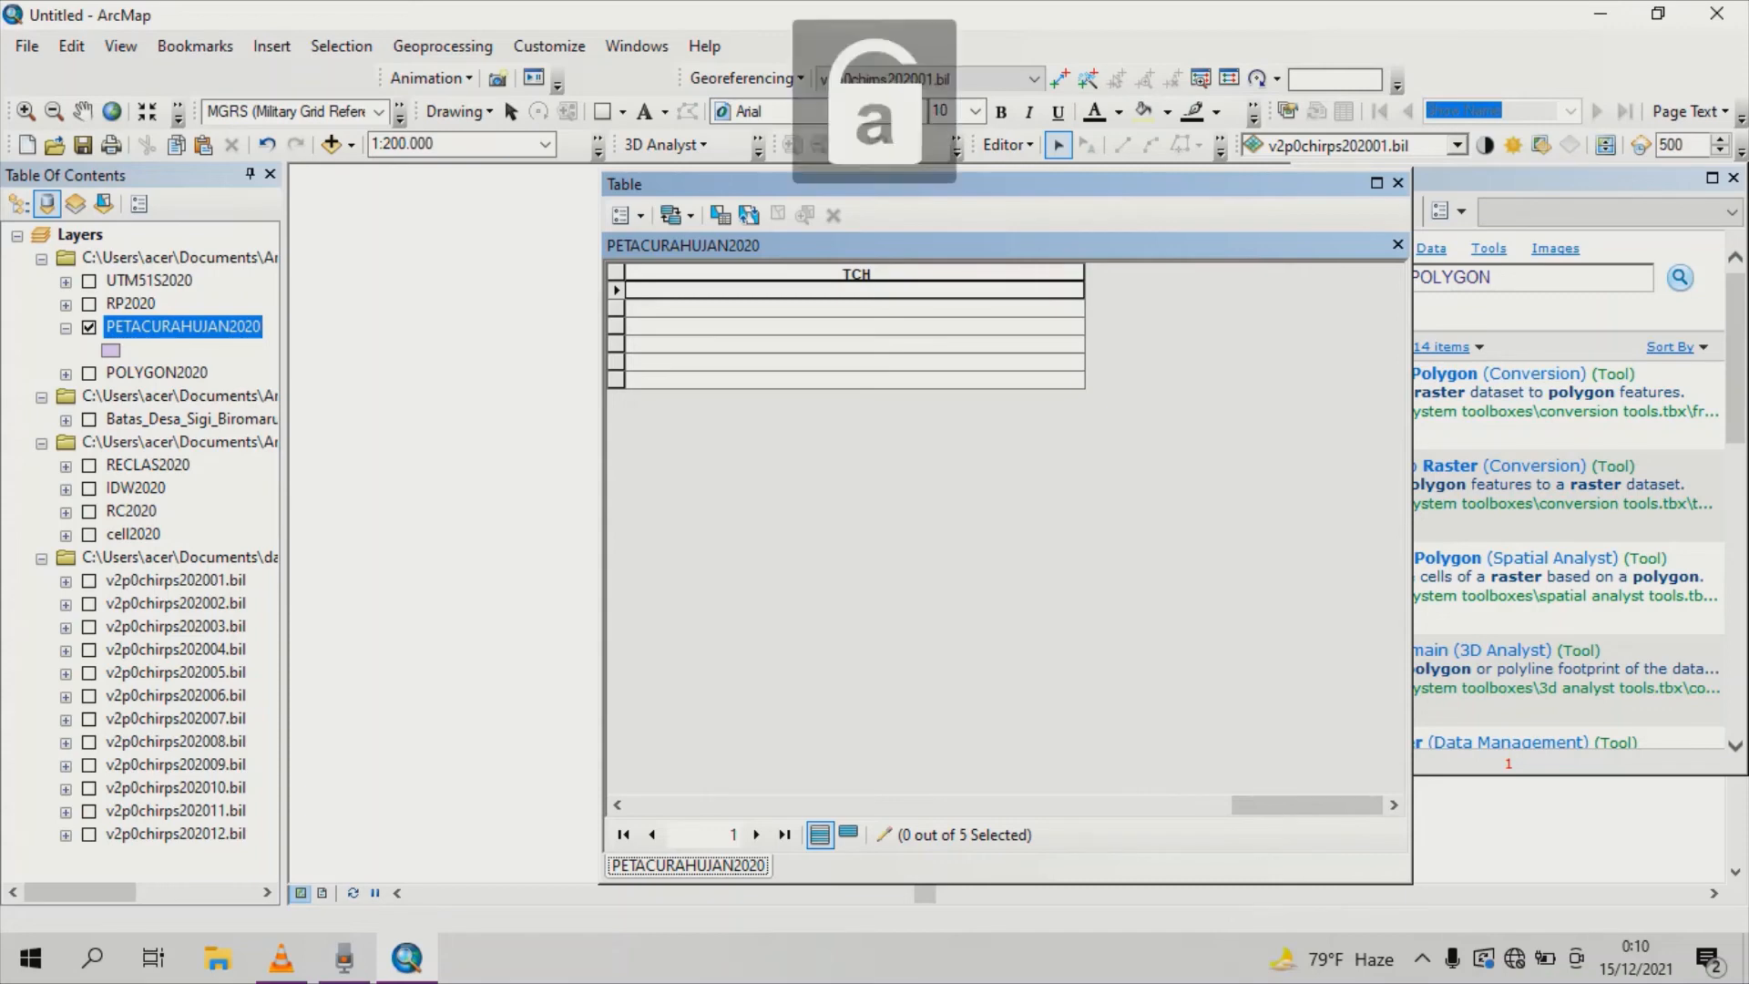
{"action": "type", "text": "S"}
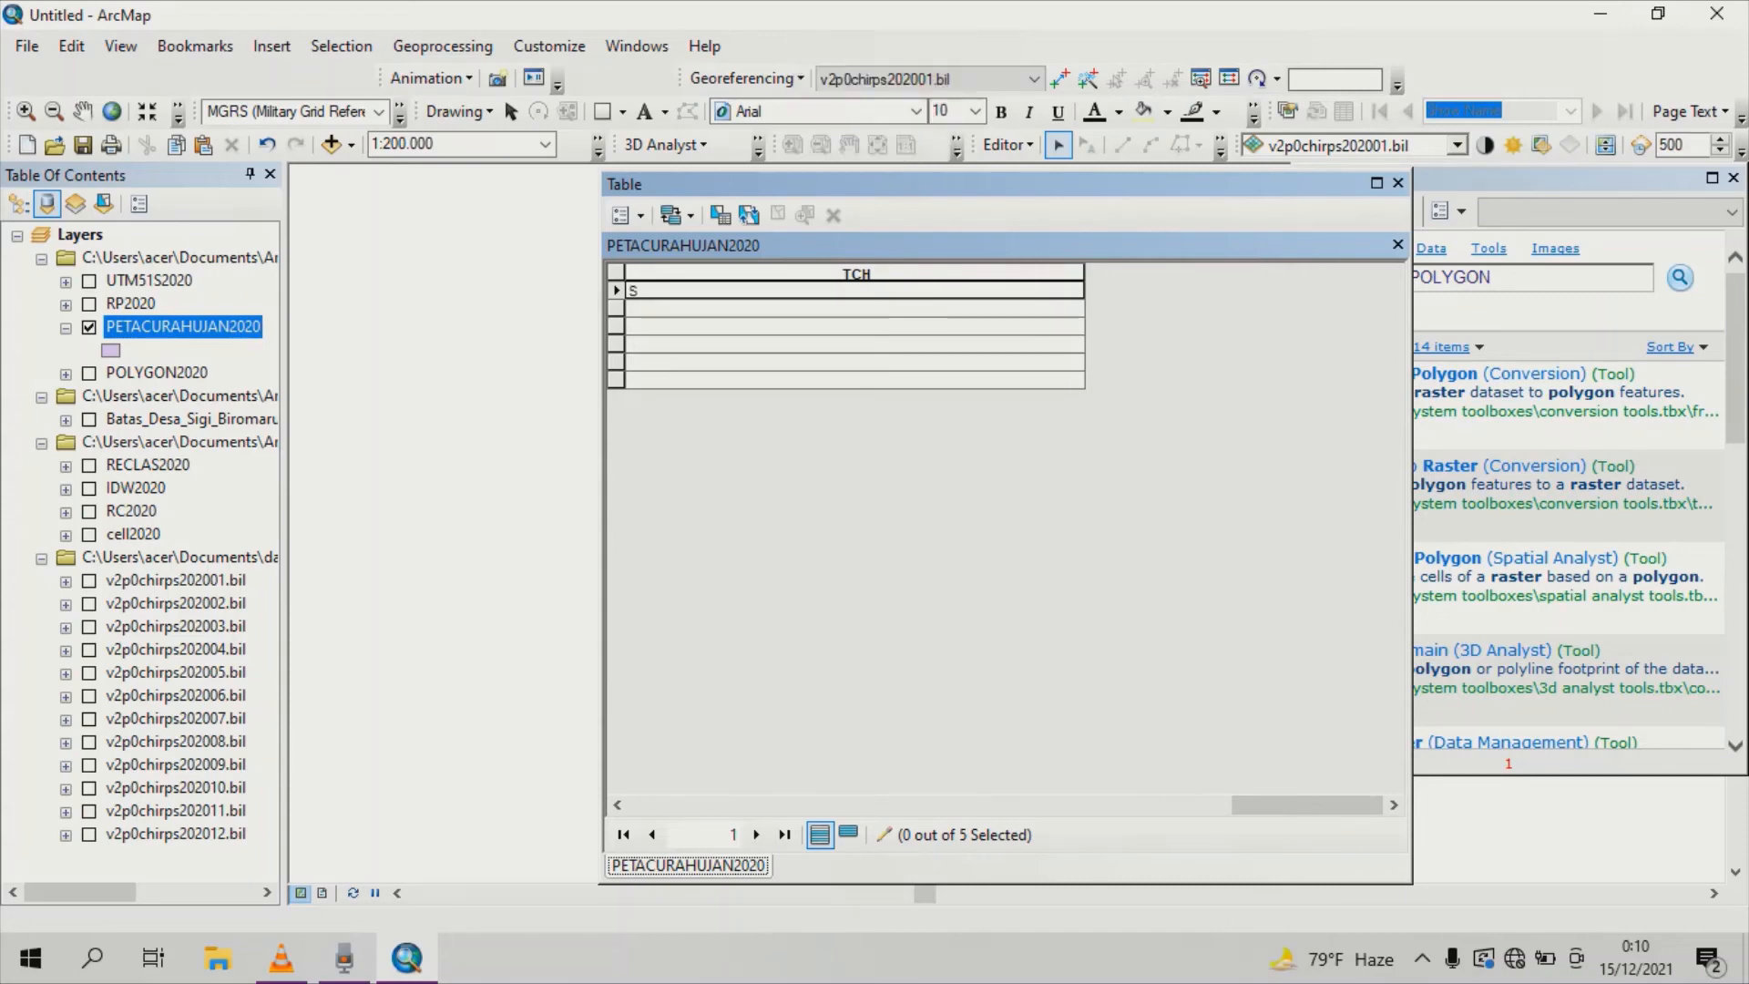
{"action": "type", "text": "angat"}
{"action": "key", "text": "ctrl+a"}
{"action": "key", "text": "Right"}
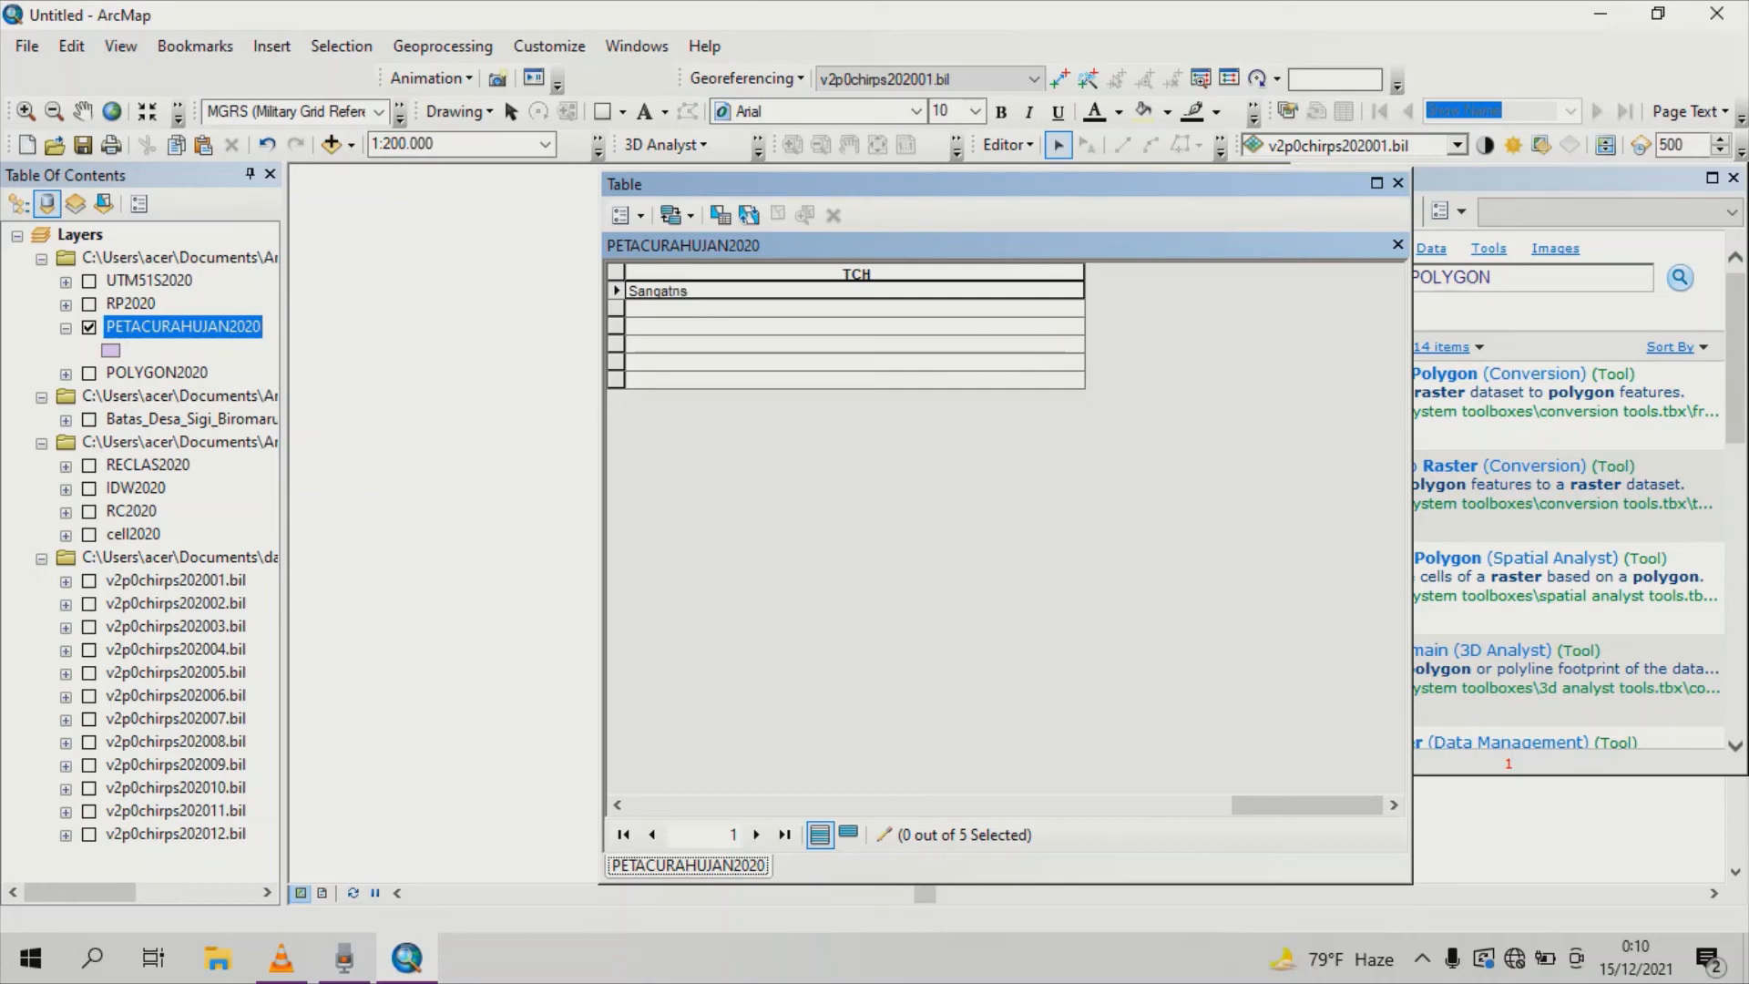
{"action": "key", "text": "BackSpace"}
{"action": "key", "text": "BackSpace"}
{"action": "type", "text": "Rendah"}
{"action": "key", "text": "Return"}
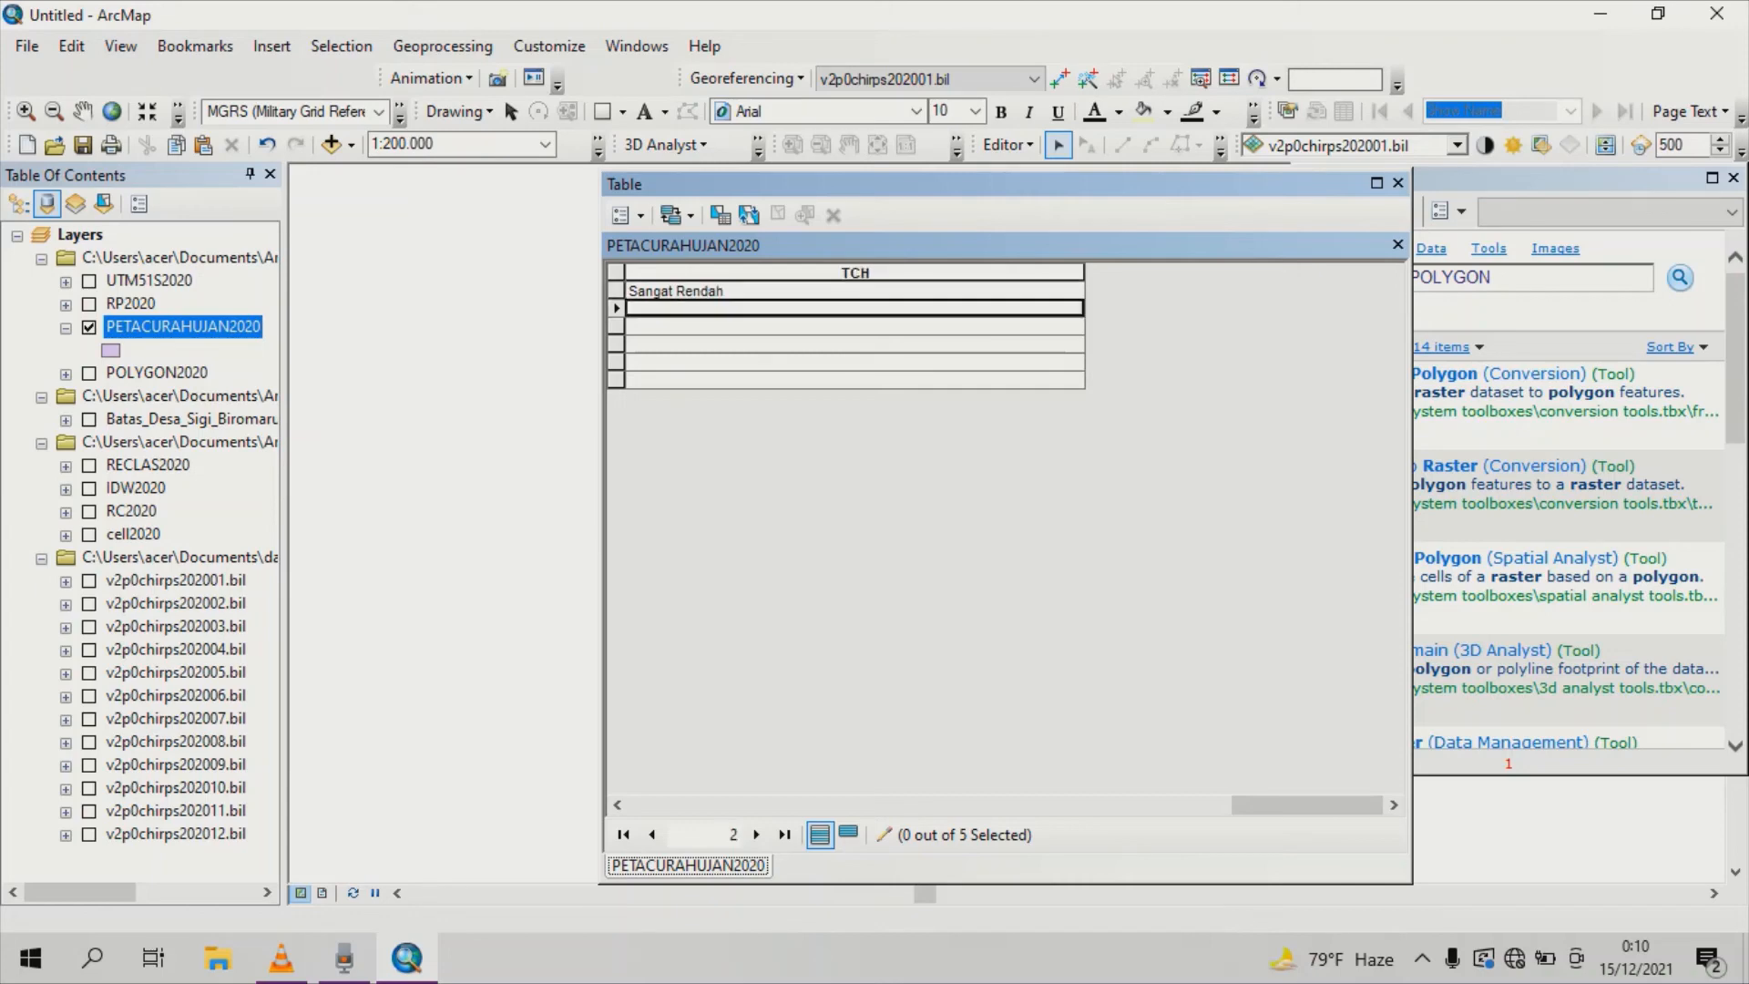
Fill in TCH for the second to fifth records with Rendah, Sedang, Tinggi and Sangat Tinggi.
{"action": "type", "text": "Re"}
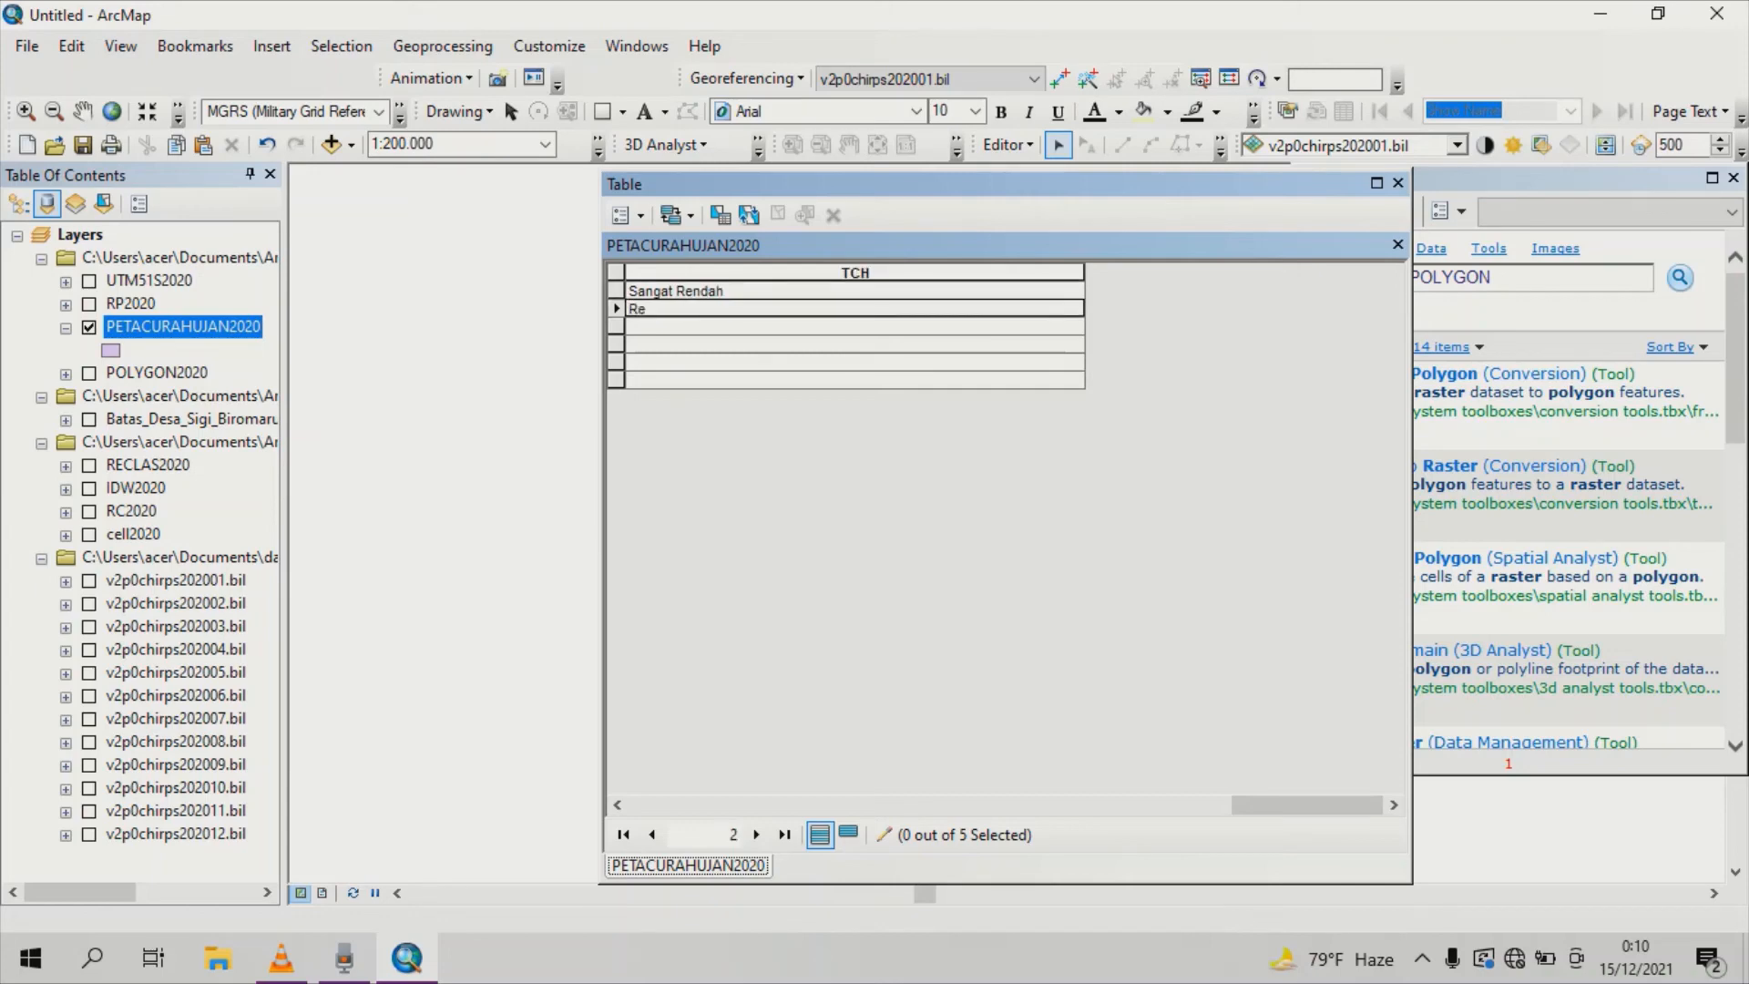
{"action": "type", "text": "ndah"}
{"action": "key", "text": "Return"}
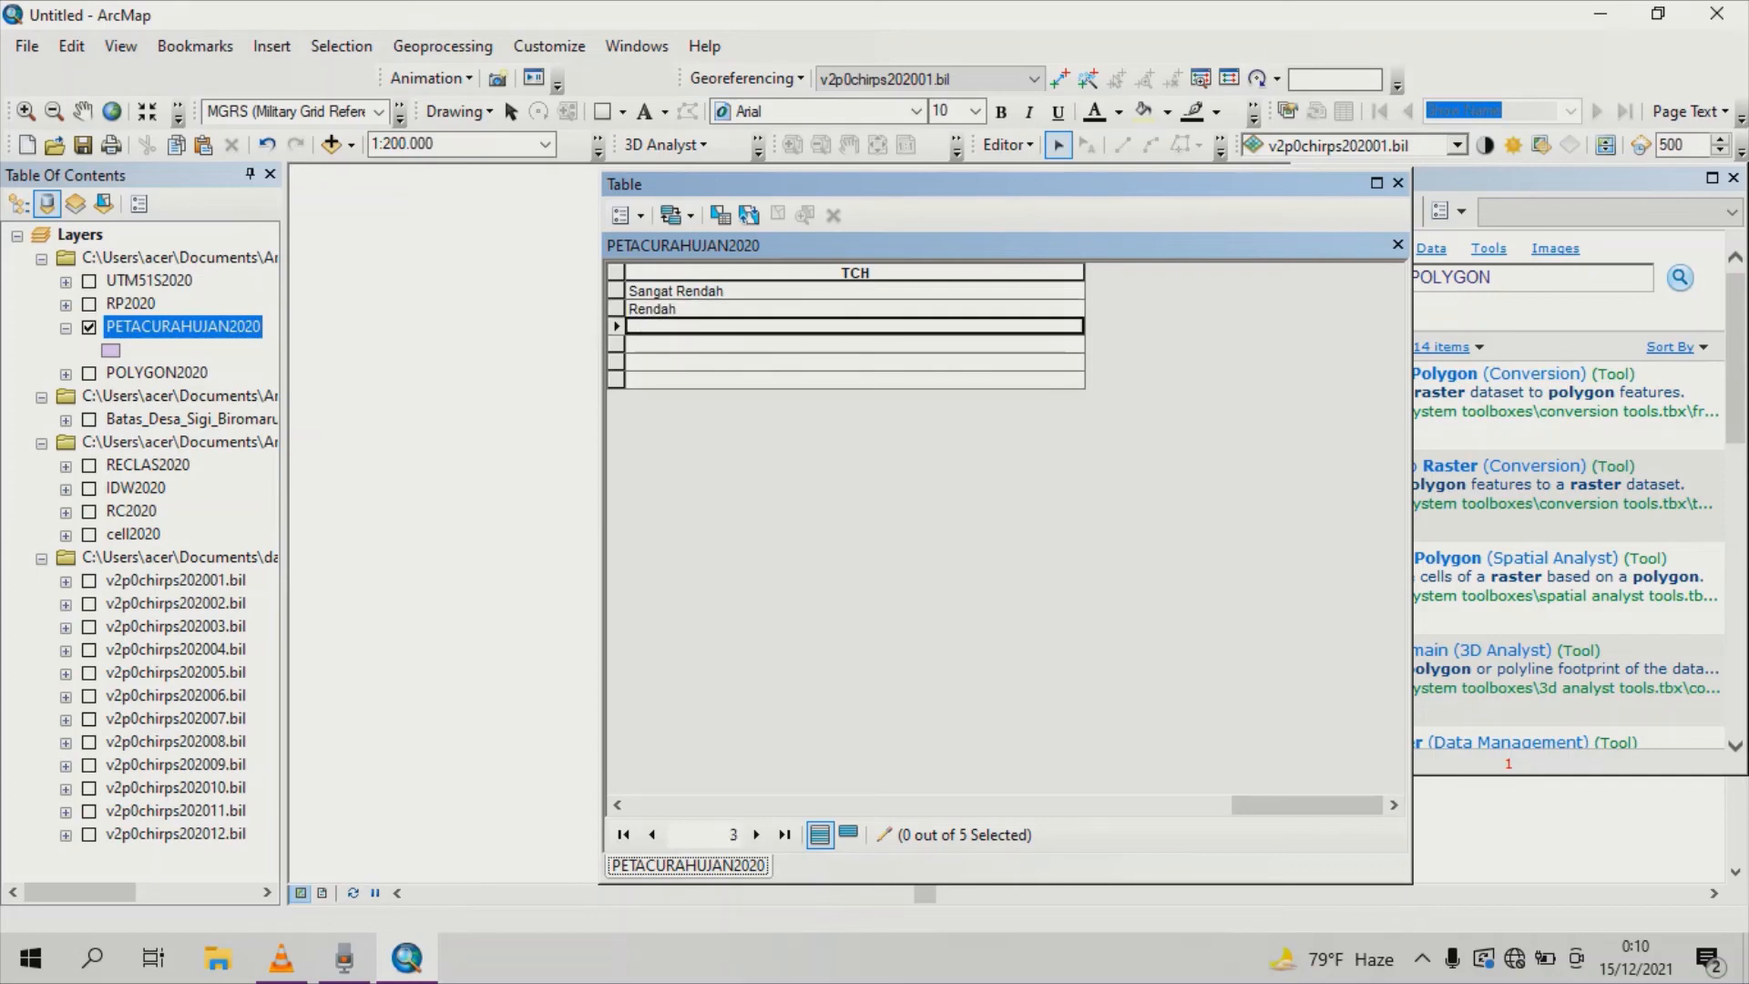
{"action": "type", "text": "S"}
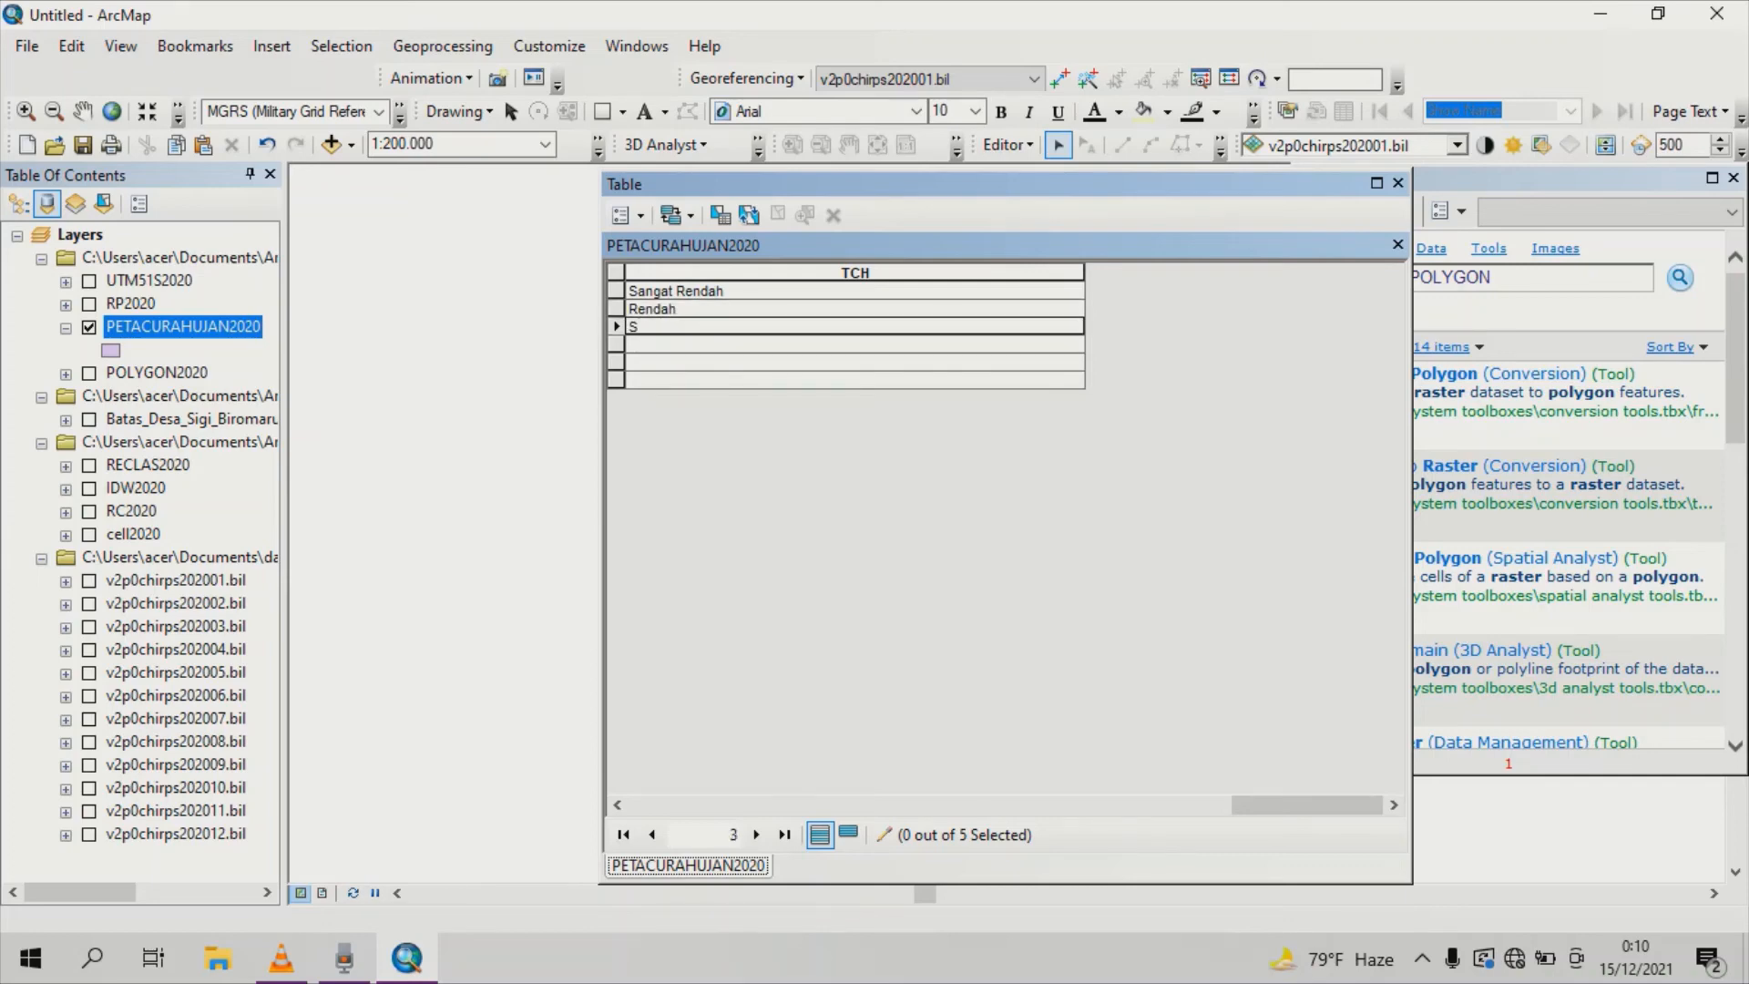
{"action": "type", "text": "edang"}
{"action": "key", "text": "Return"}
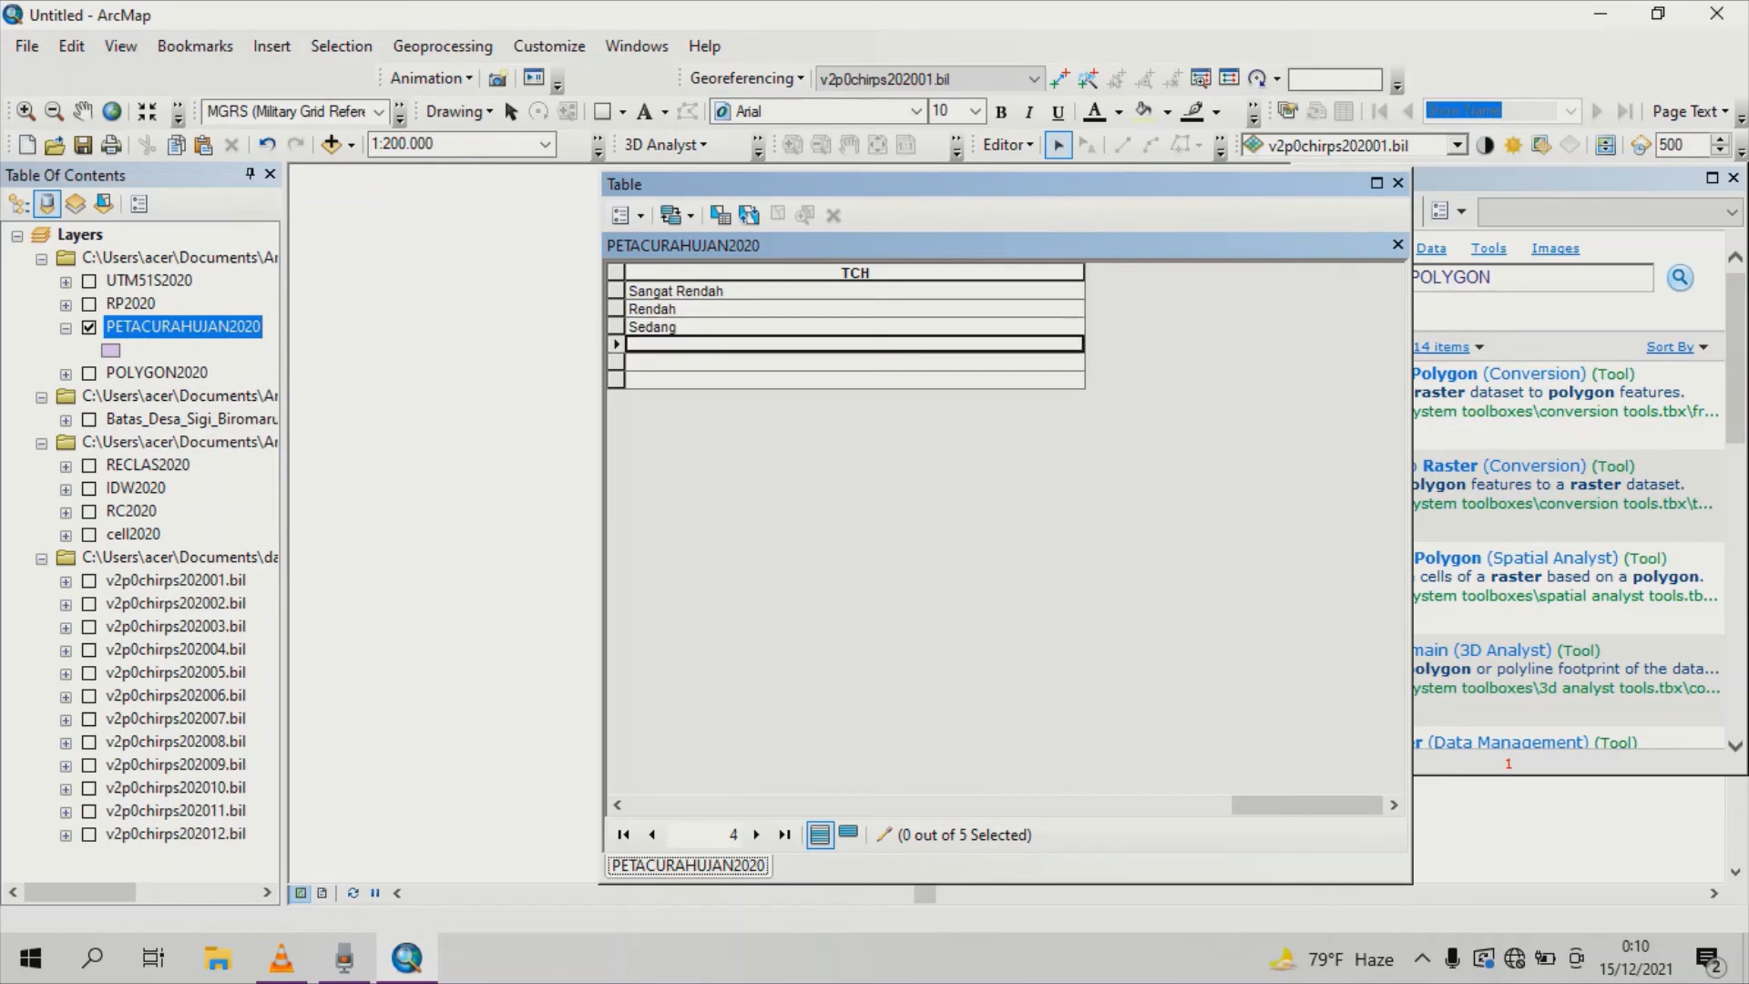
{"action": "type", "text": "Tinggi"}
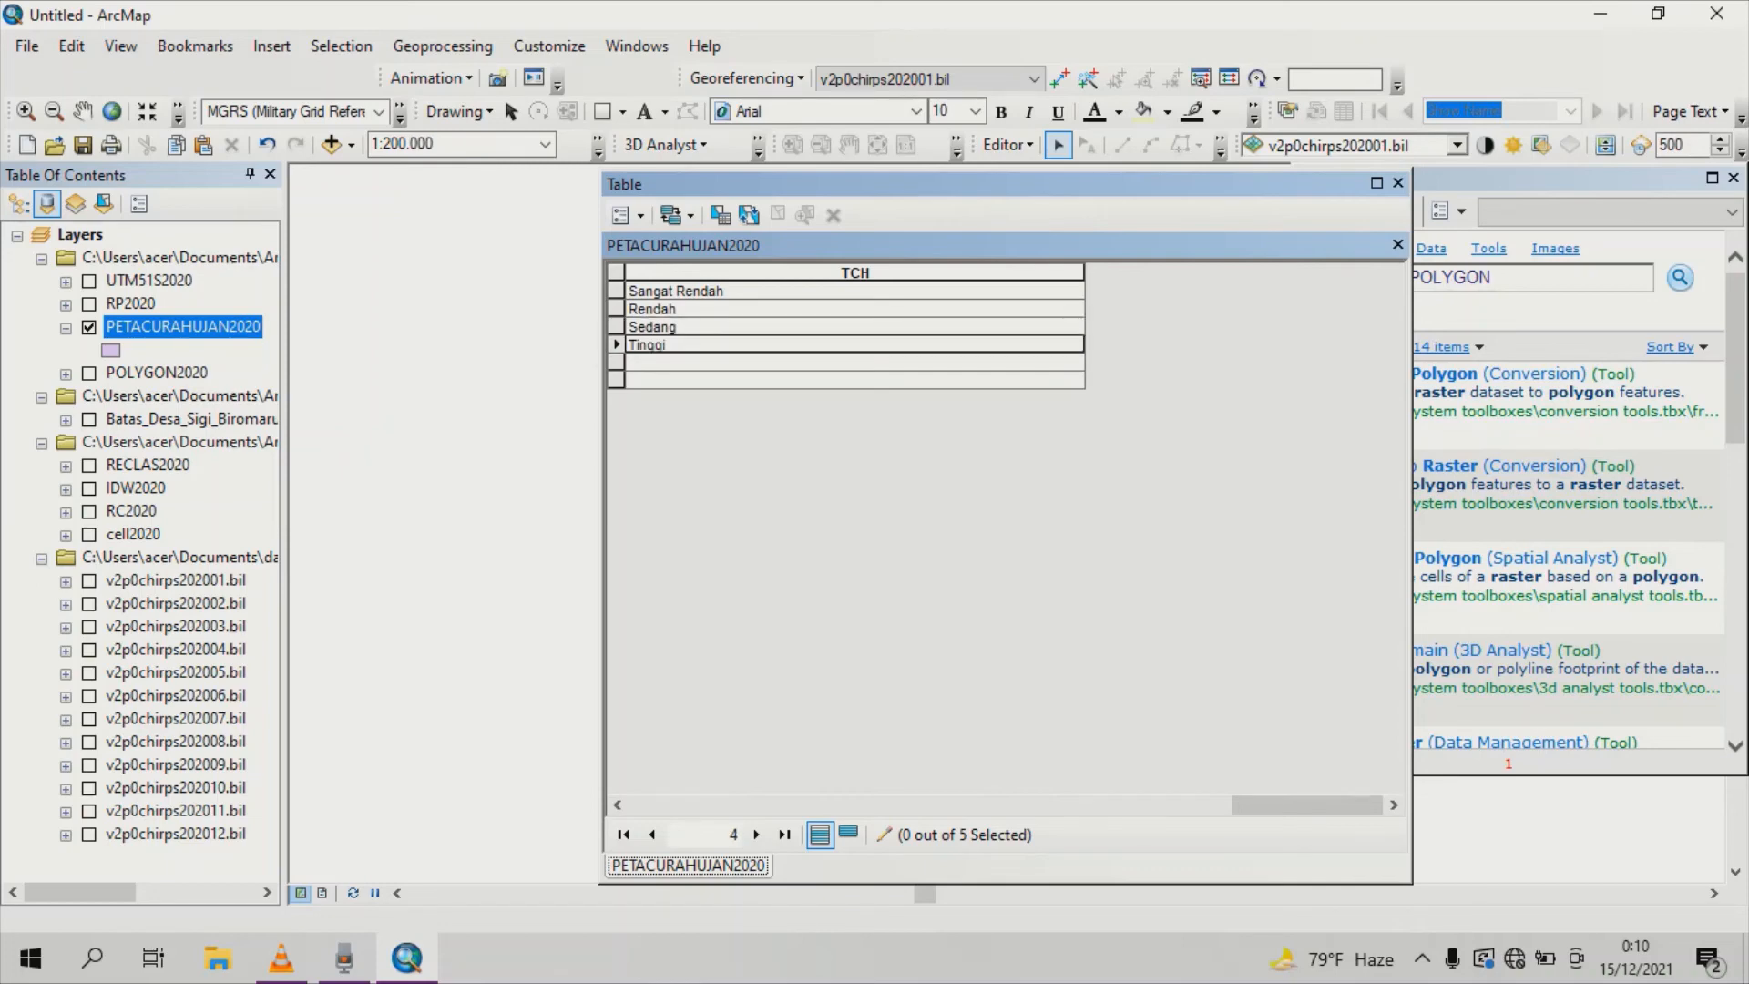
{"action": "key", "text": "Return"}
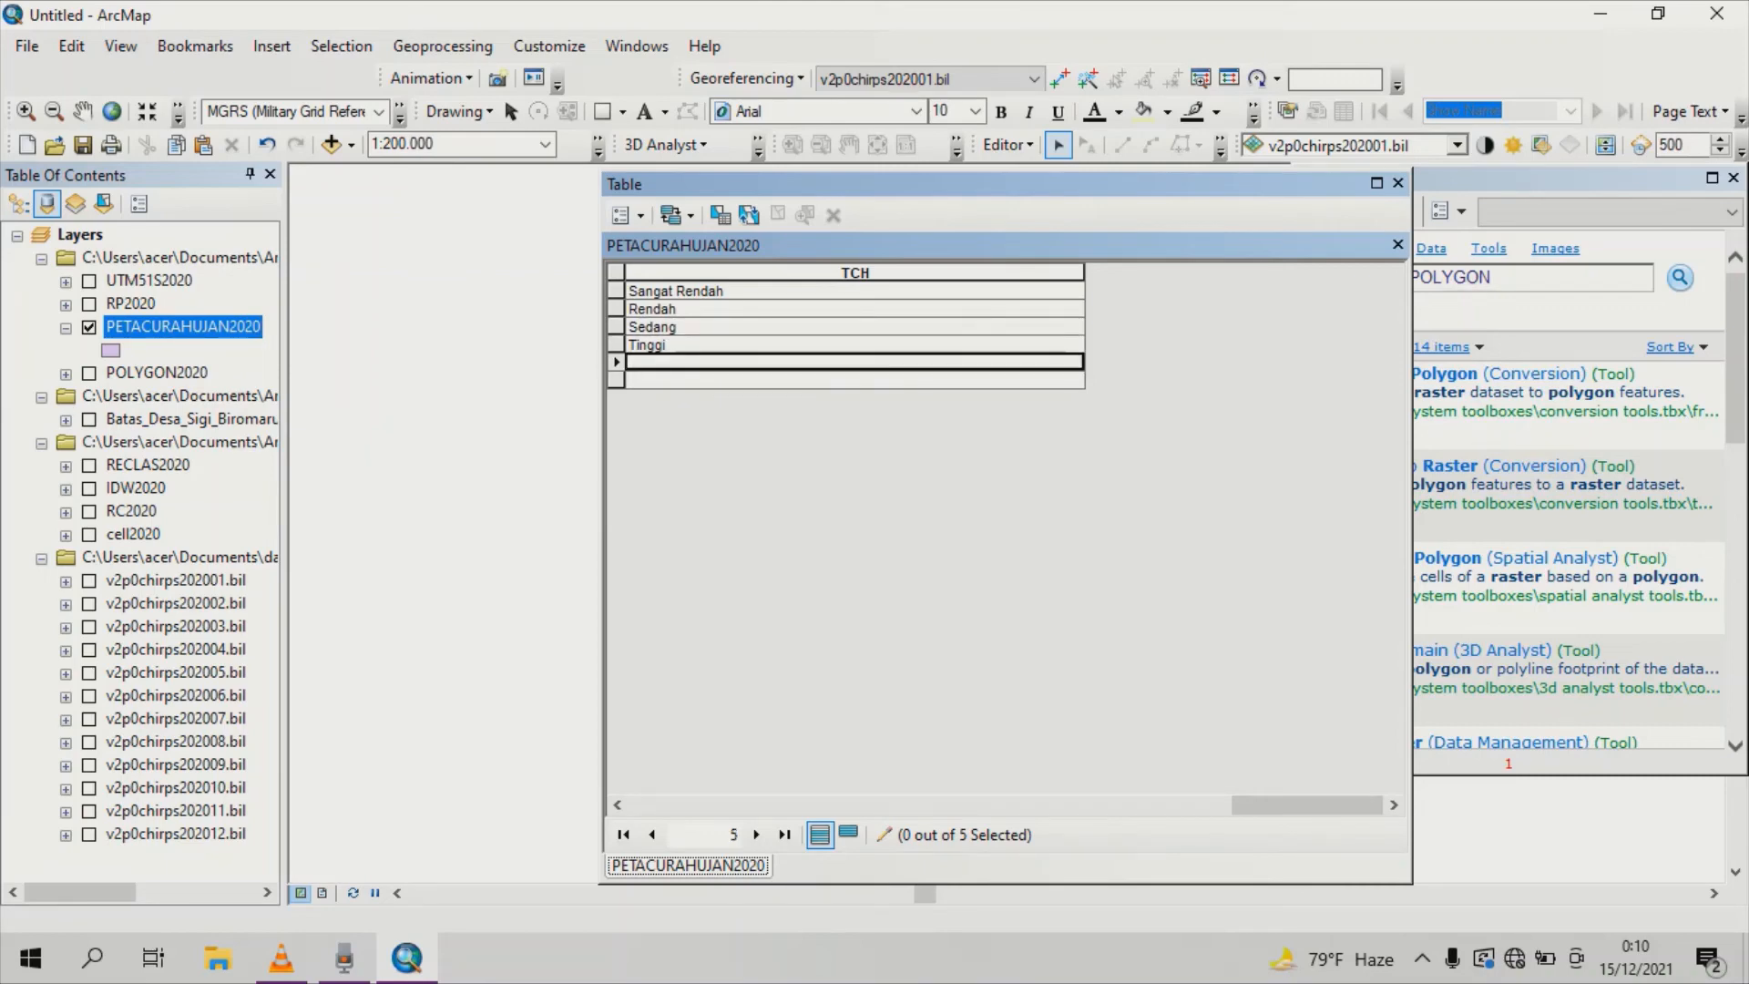
{"action": "type", "text": "Sangat"}
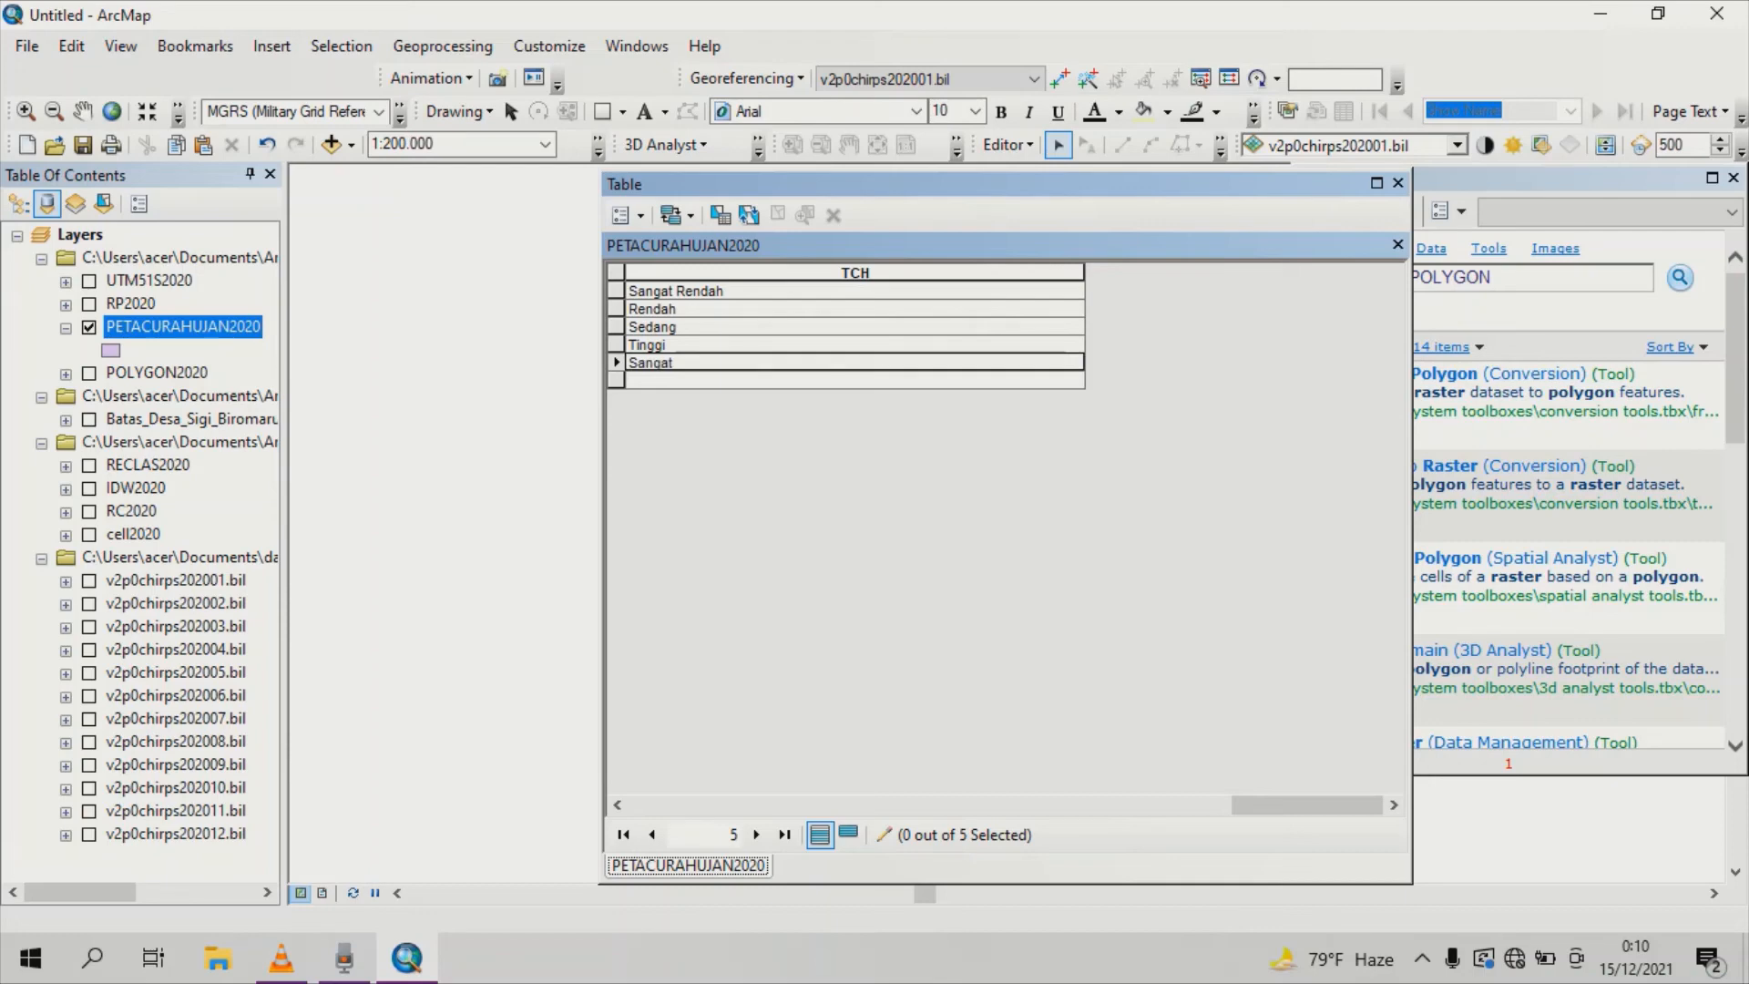
{"action": "type", "text": " Tinggi"}
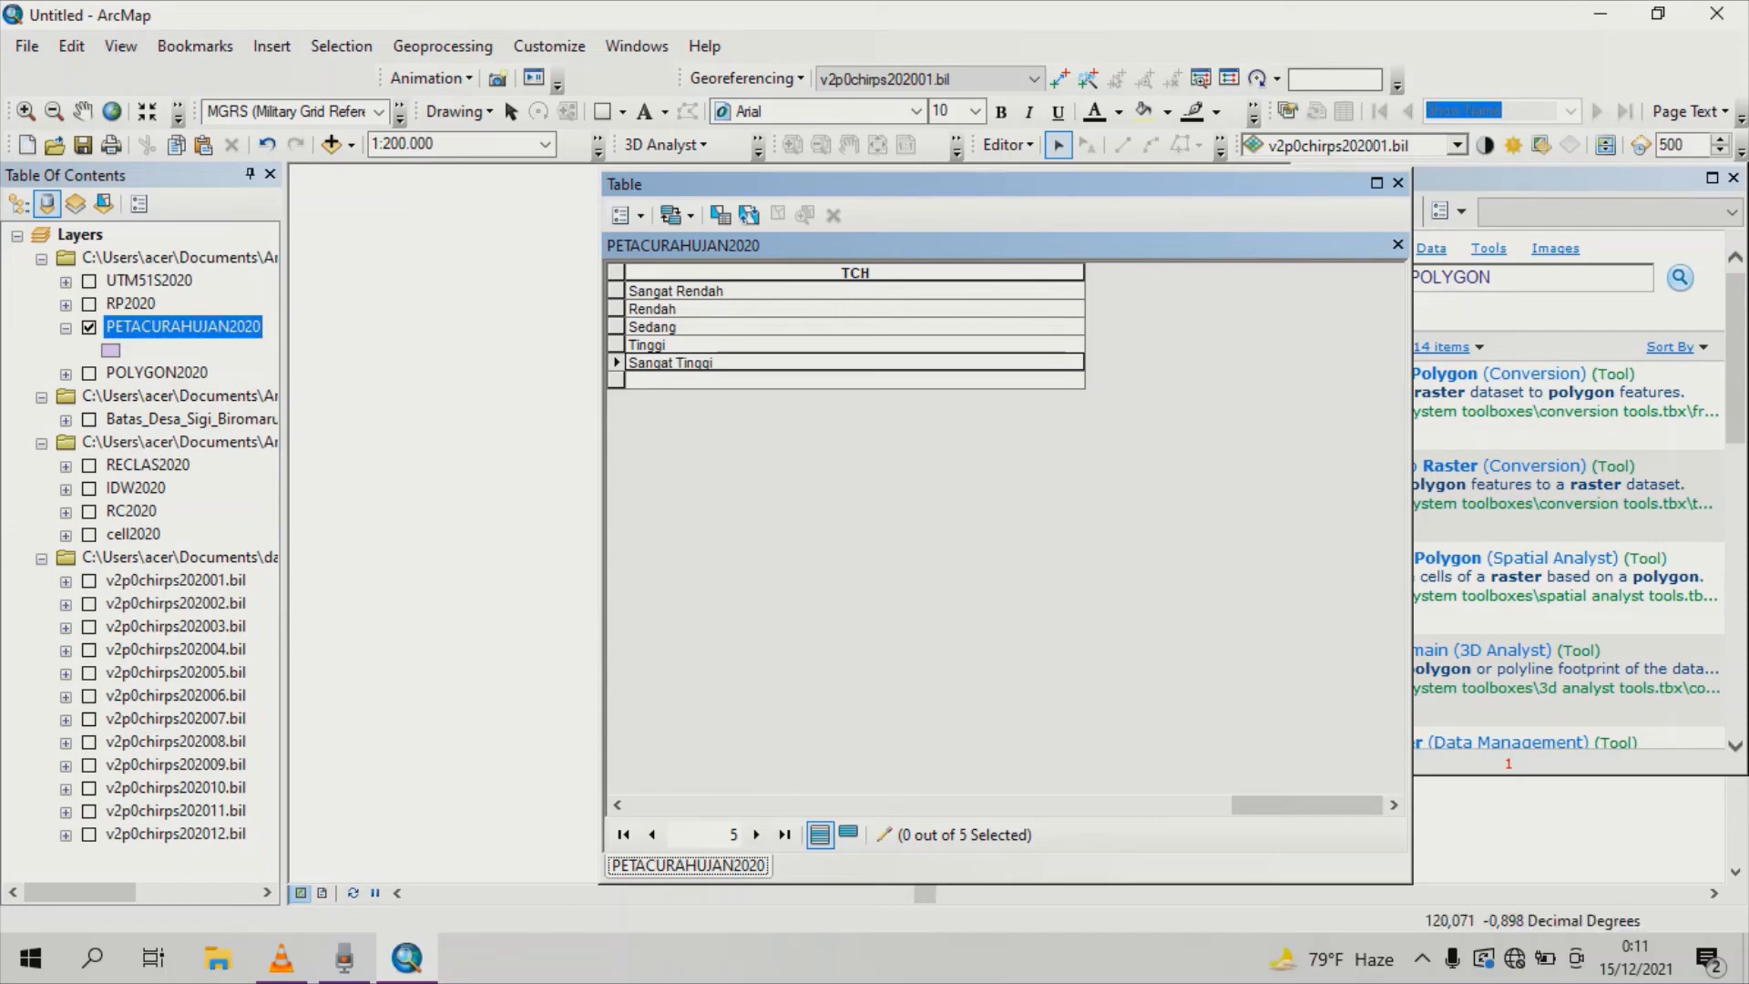
Stop the edit session, saving the edits, and close the attribute table.
{"action": "left_click", "coordinate": [1007, 144]}
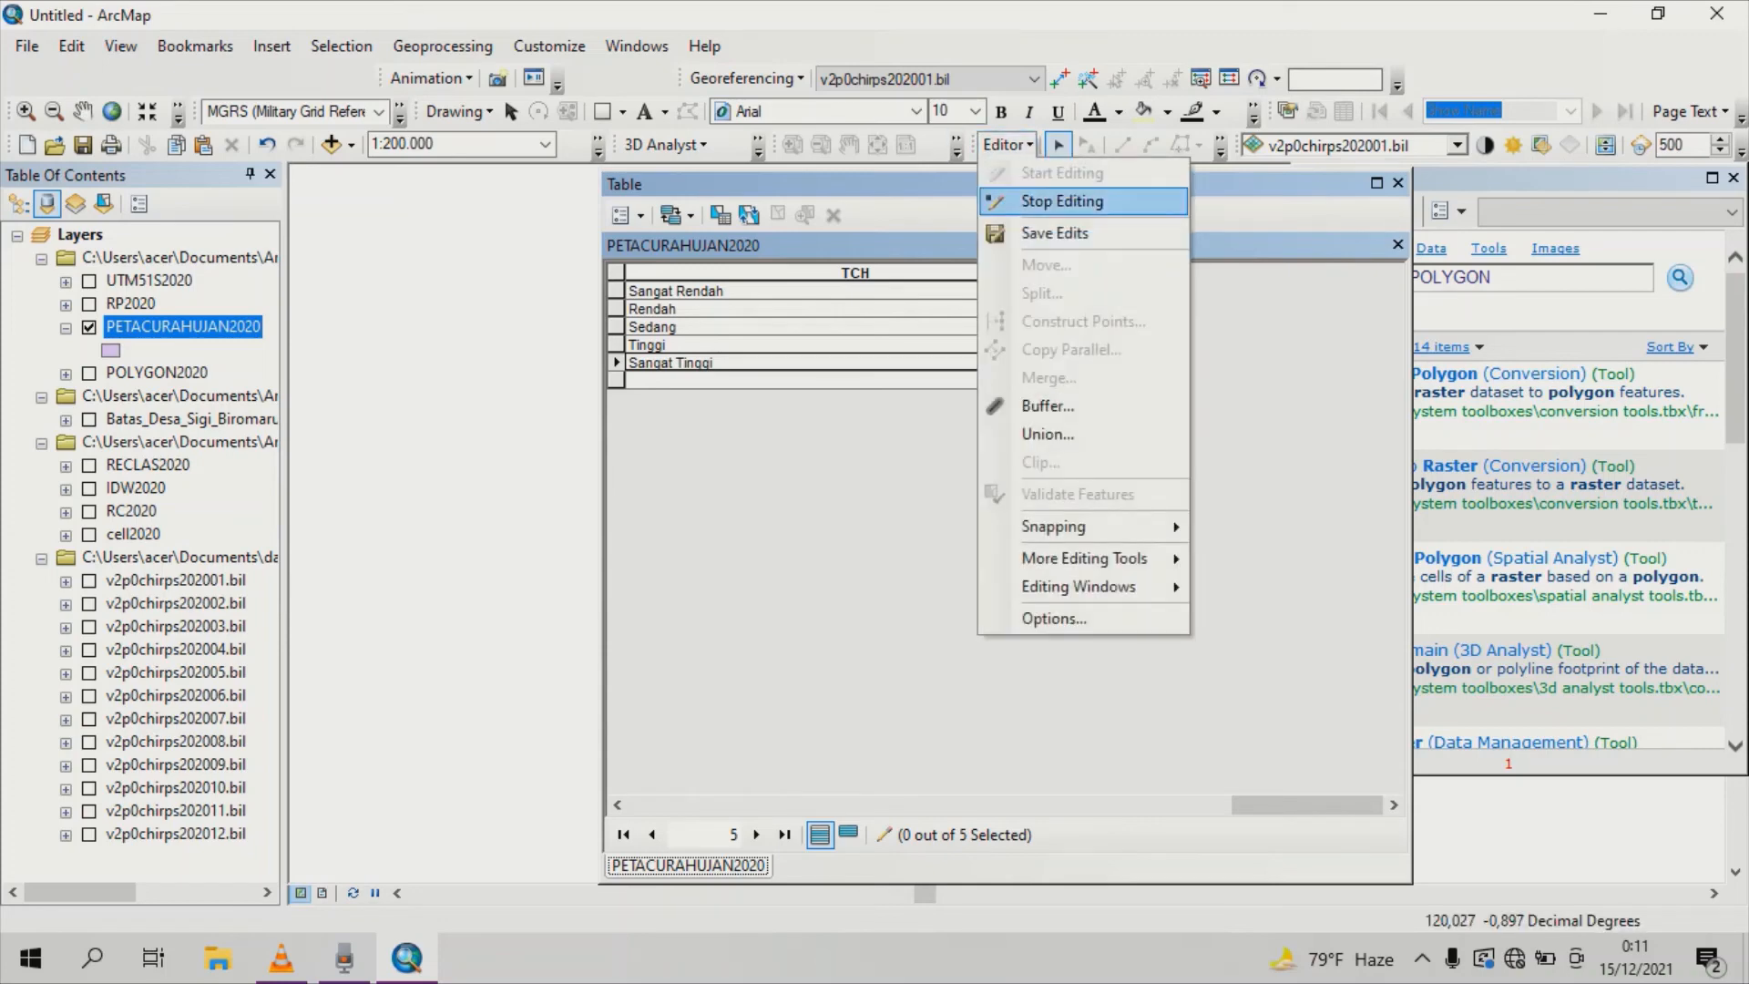
{"action": "left_click", "coordinate": [1061, 201]}
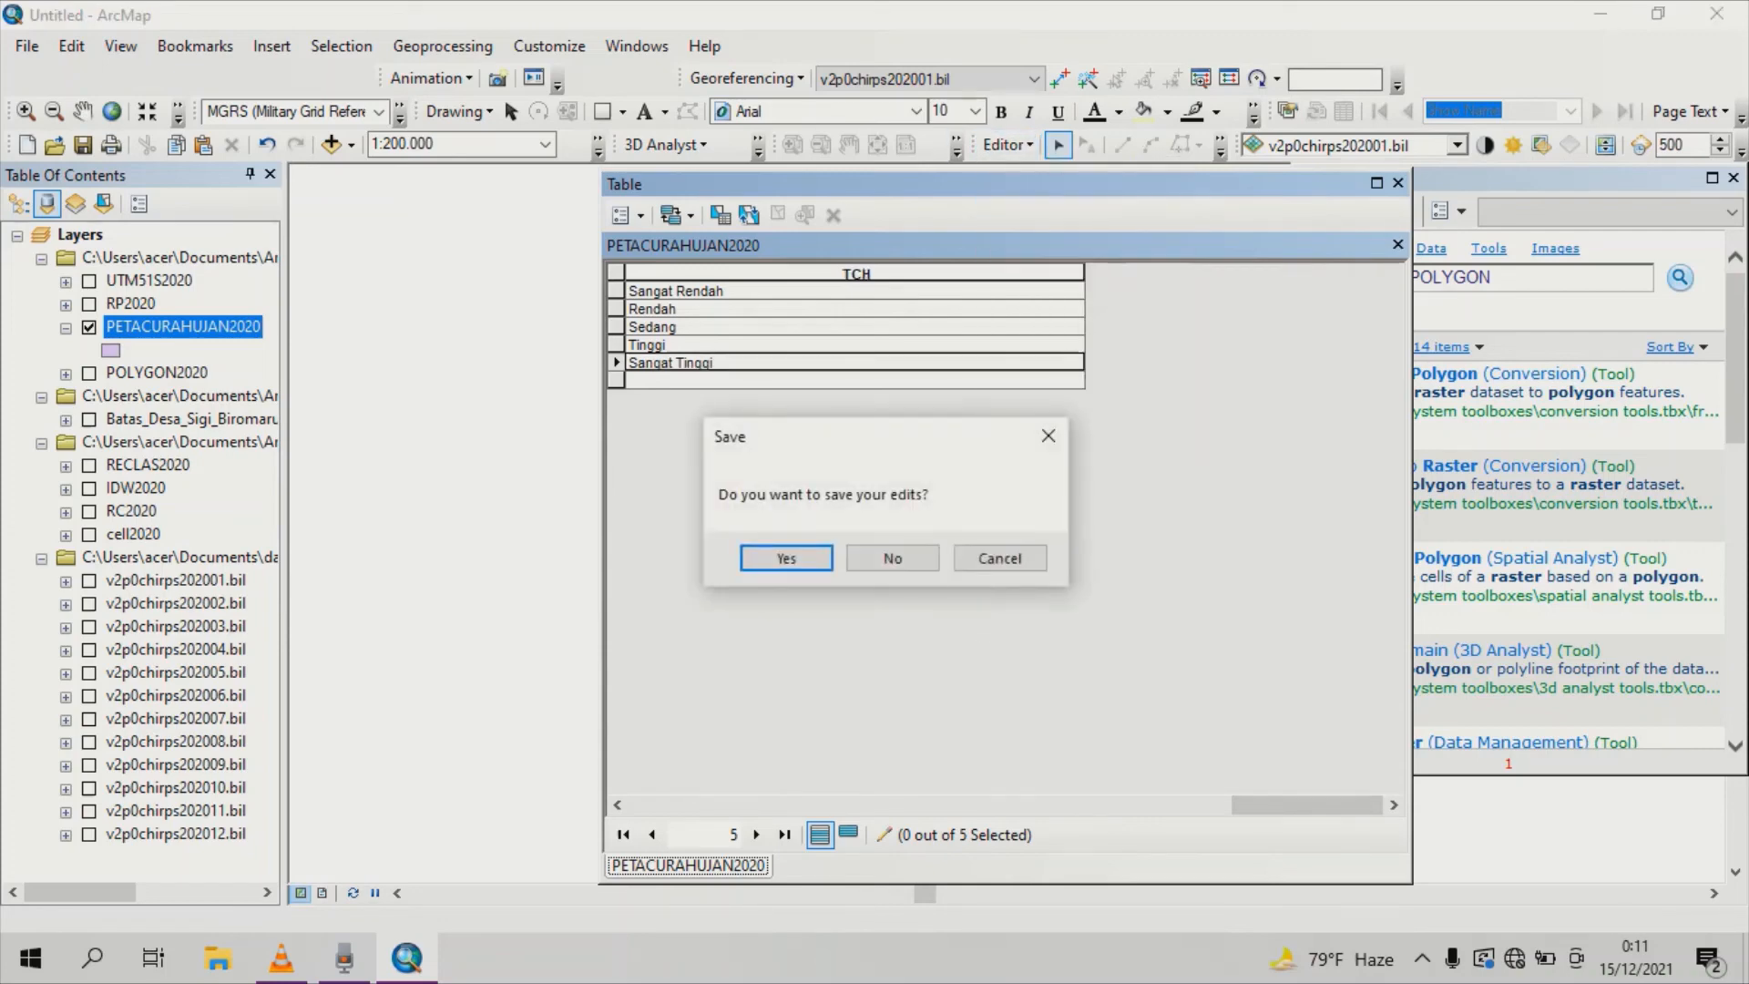
{"action": "left_click", "coordinate": [786, 558]}
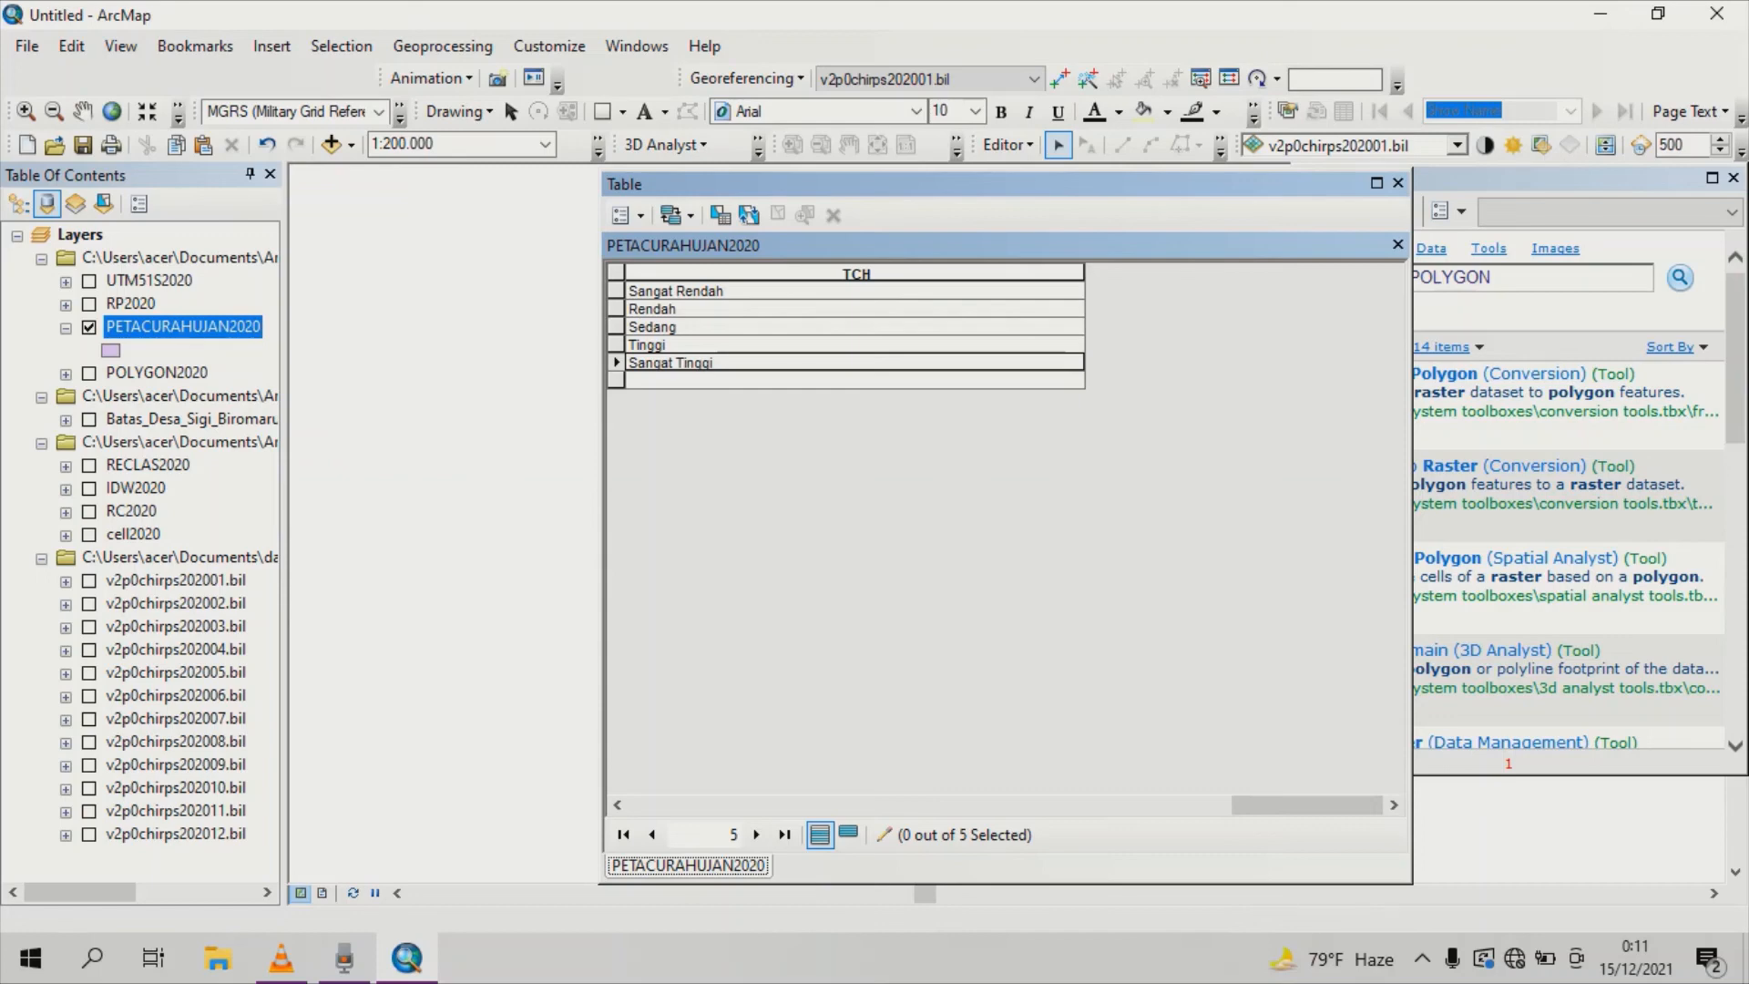
{"action": "key", "text": "Return"}
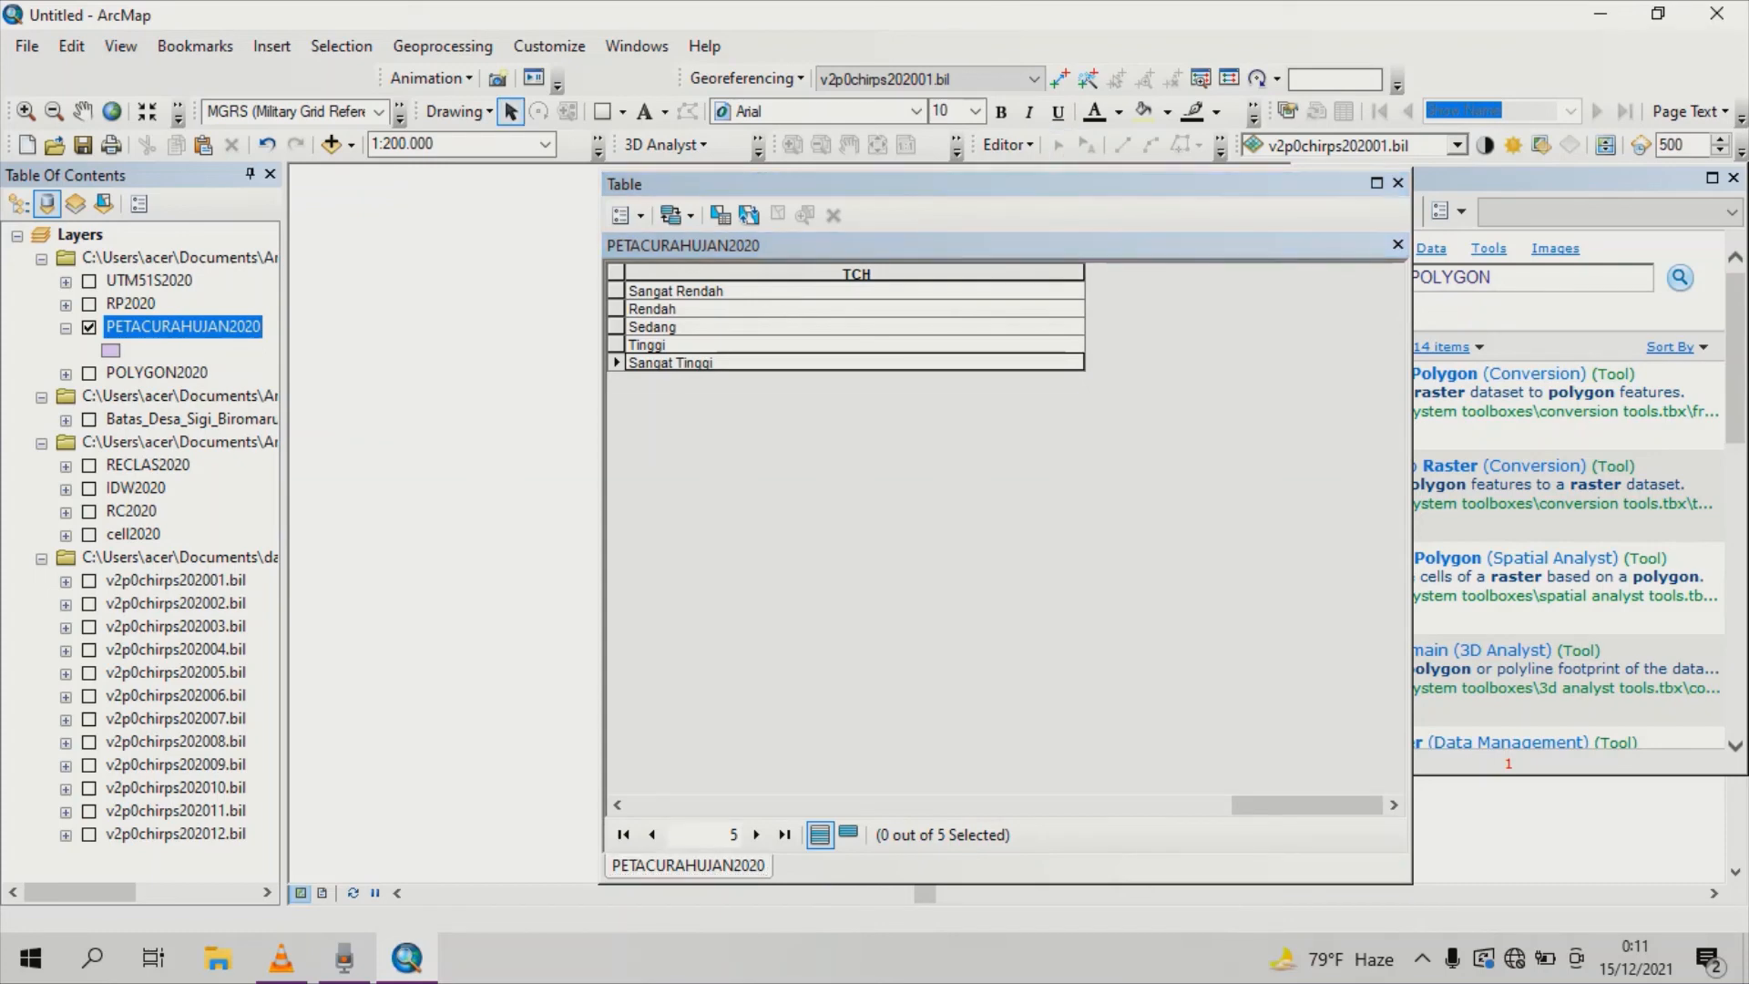
{"action": "left_click", "coordinate": [1397, 183]}
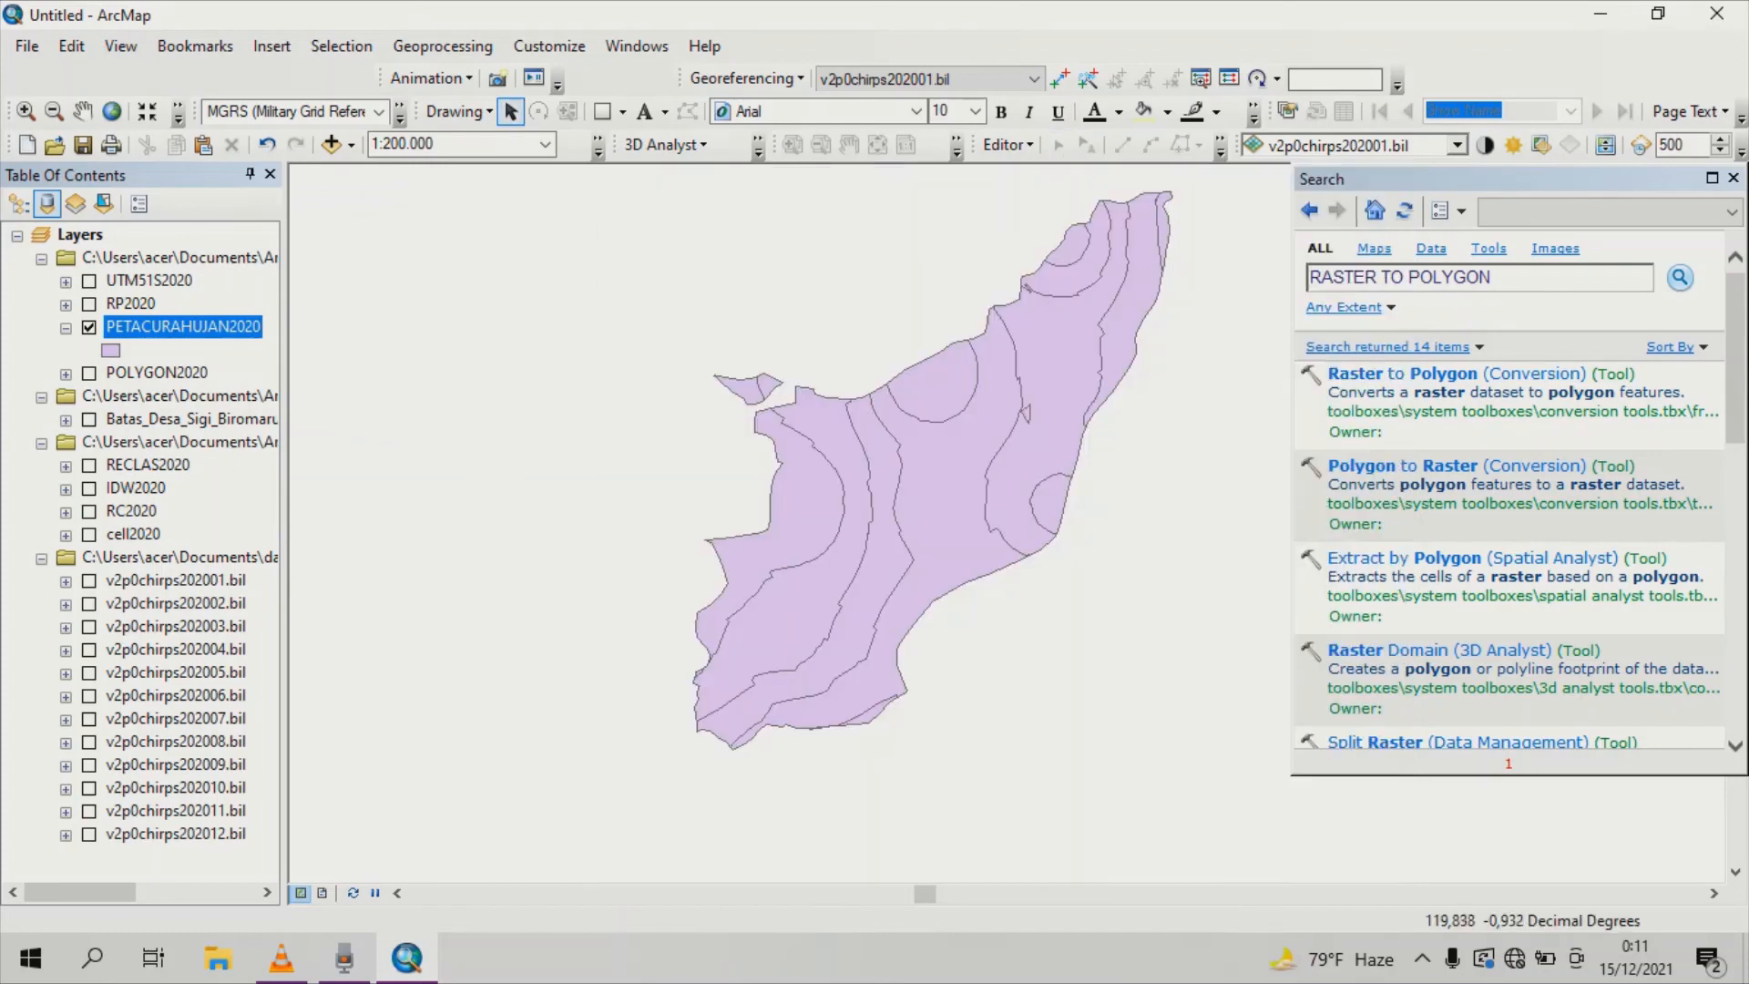
Set the PETACURAHUJAN2020 layer's symbology to unique values categories with CH as the value field.
{"action": "left_click", "coordinate": [156, 372]}
{"action": "left_click", "coordinate": [182, 327]}
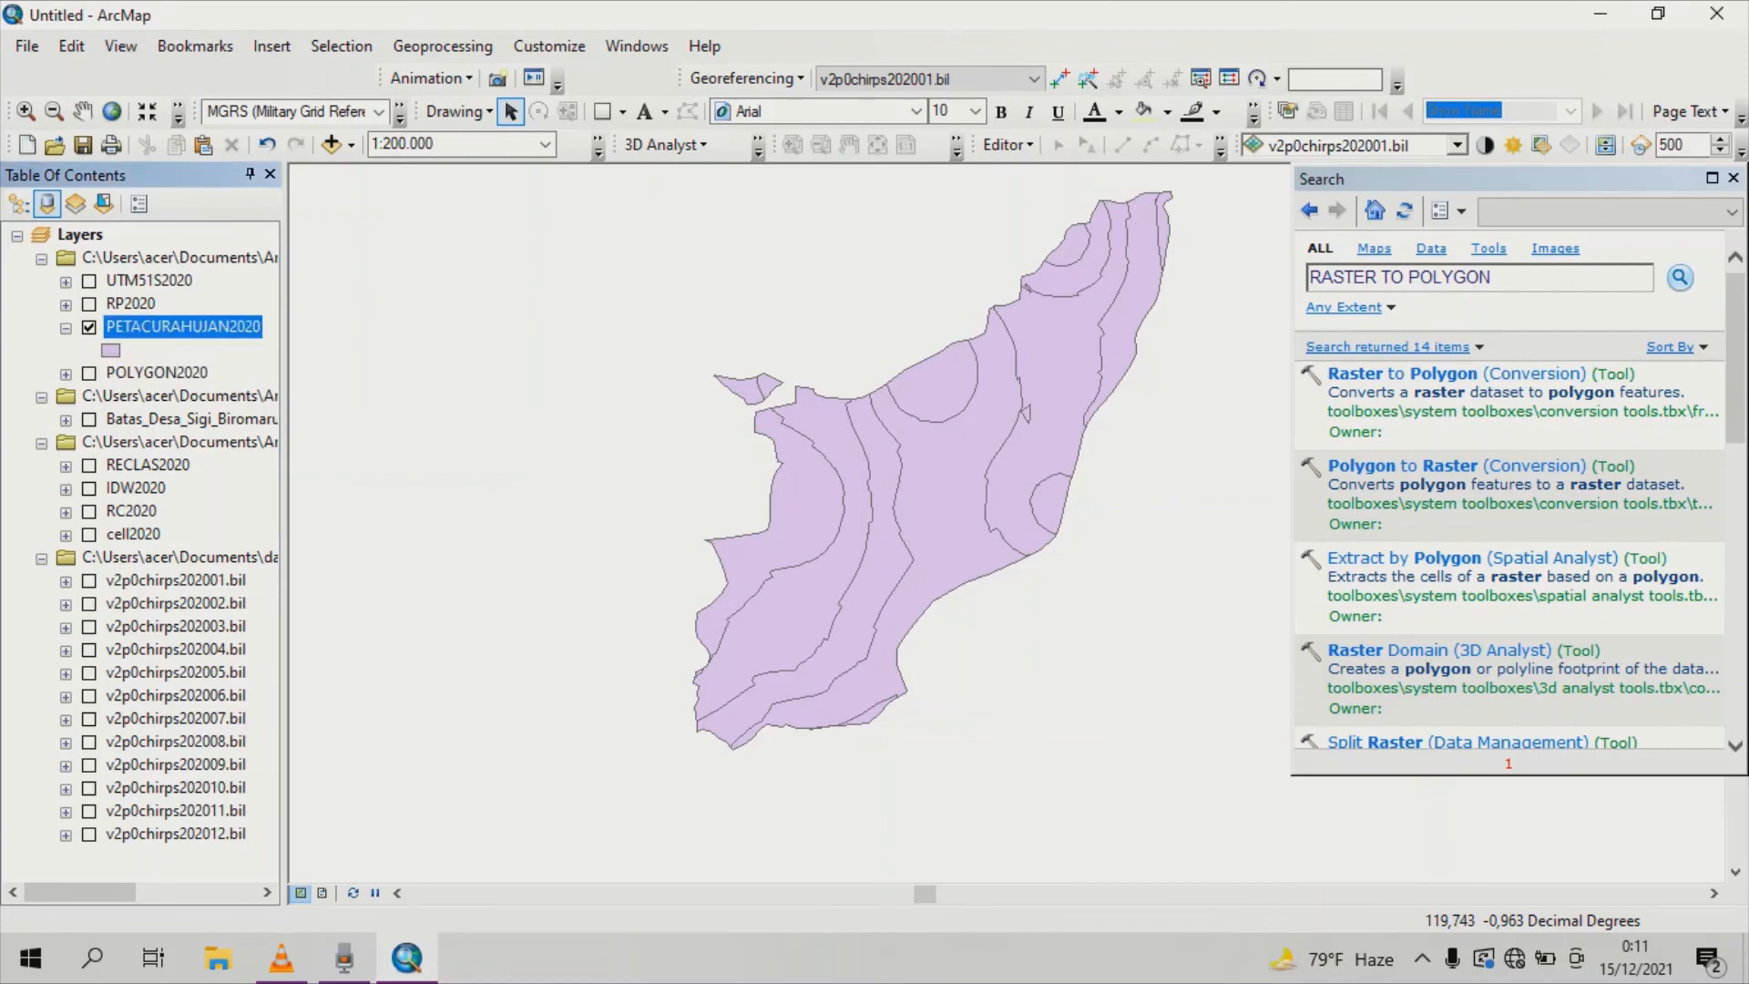
{"action": "right_click", "coordinate": [213, 326]}
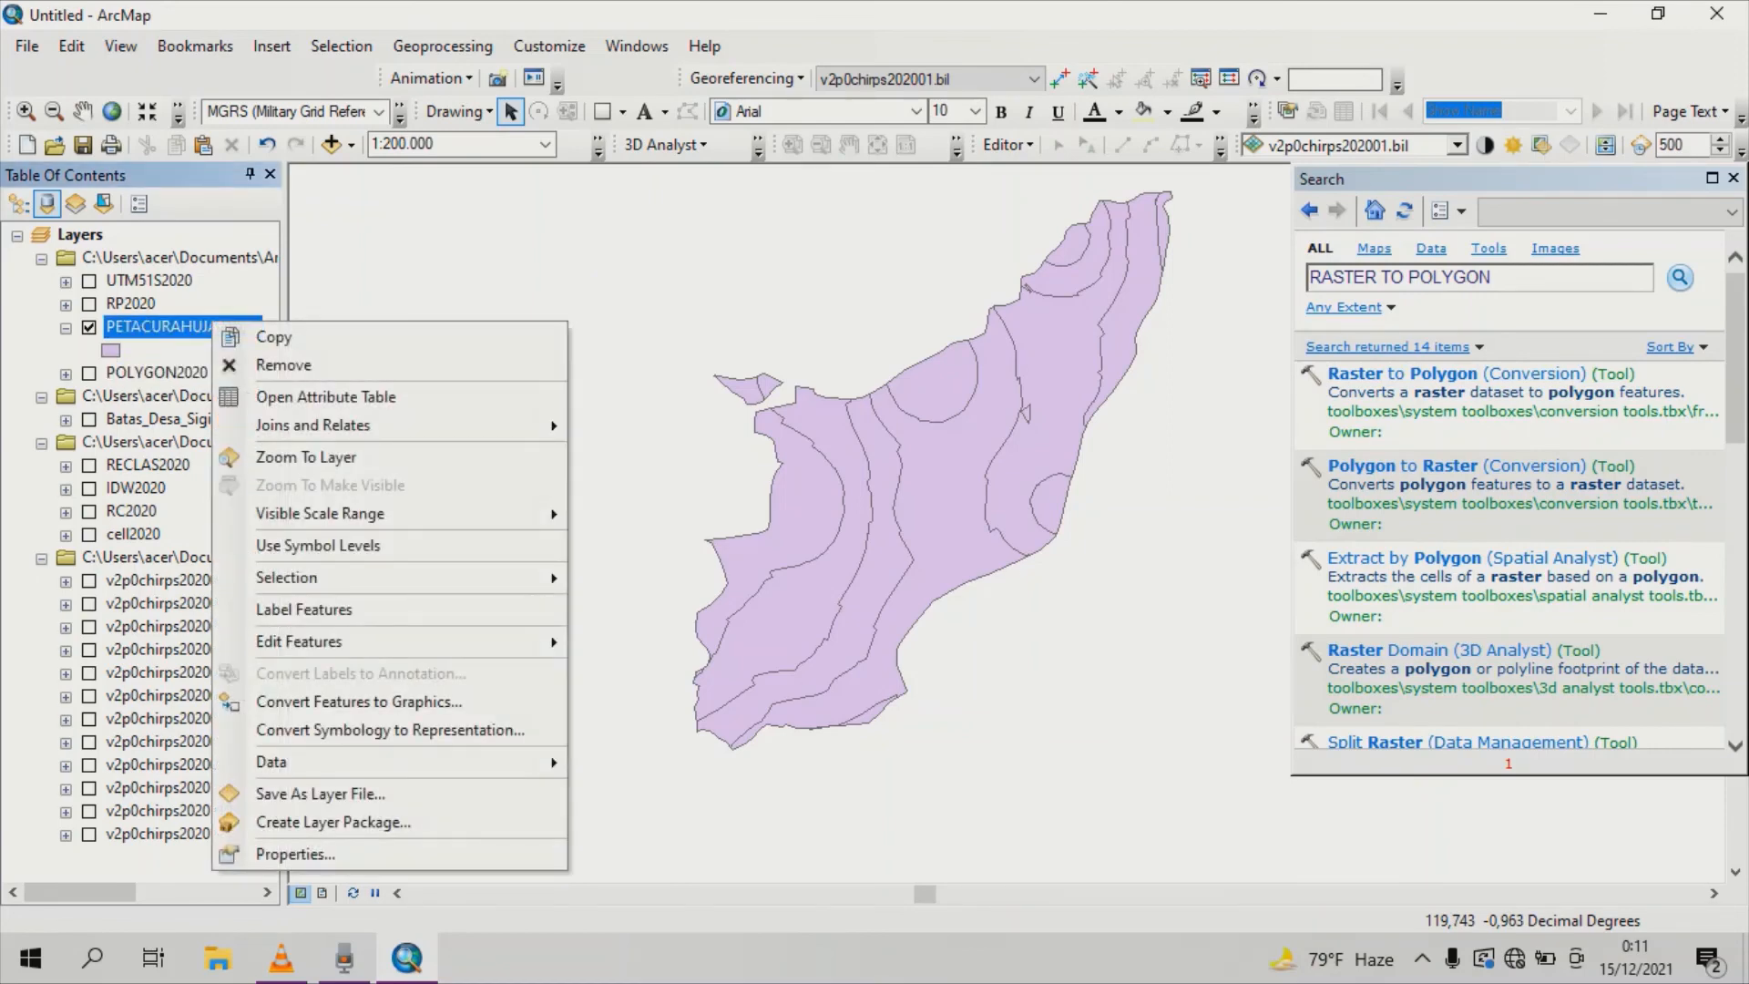
{"action": "left_click", "coordinate": [289, 854]}
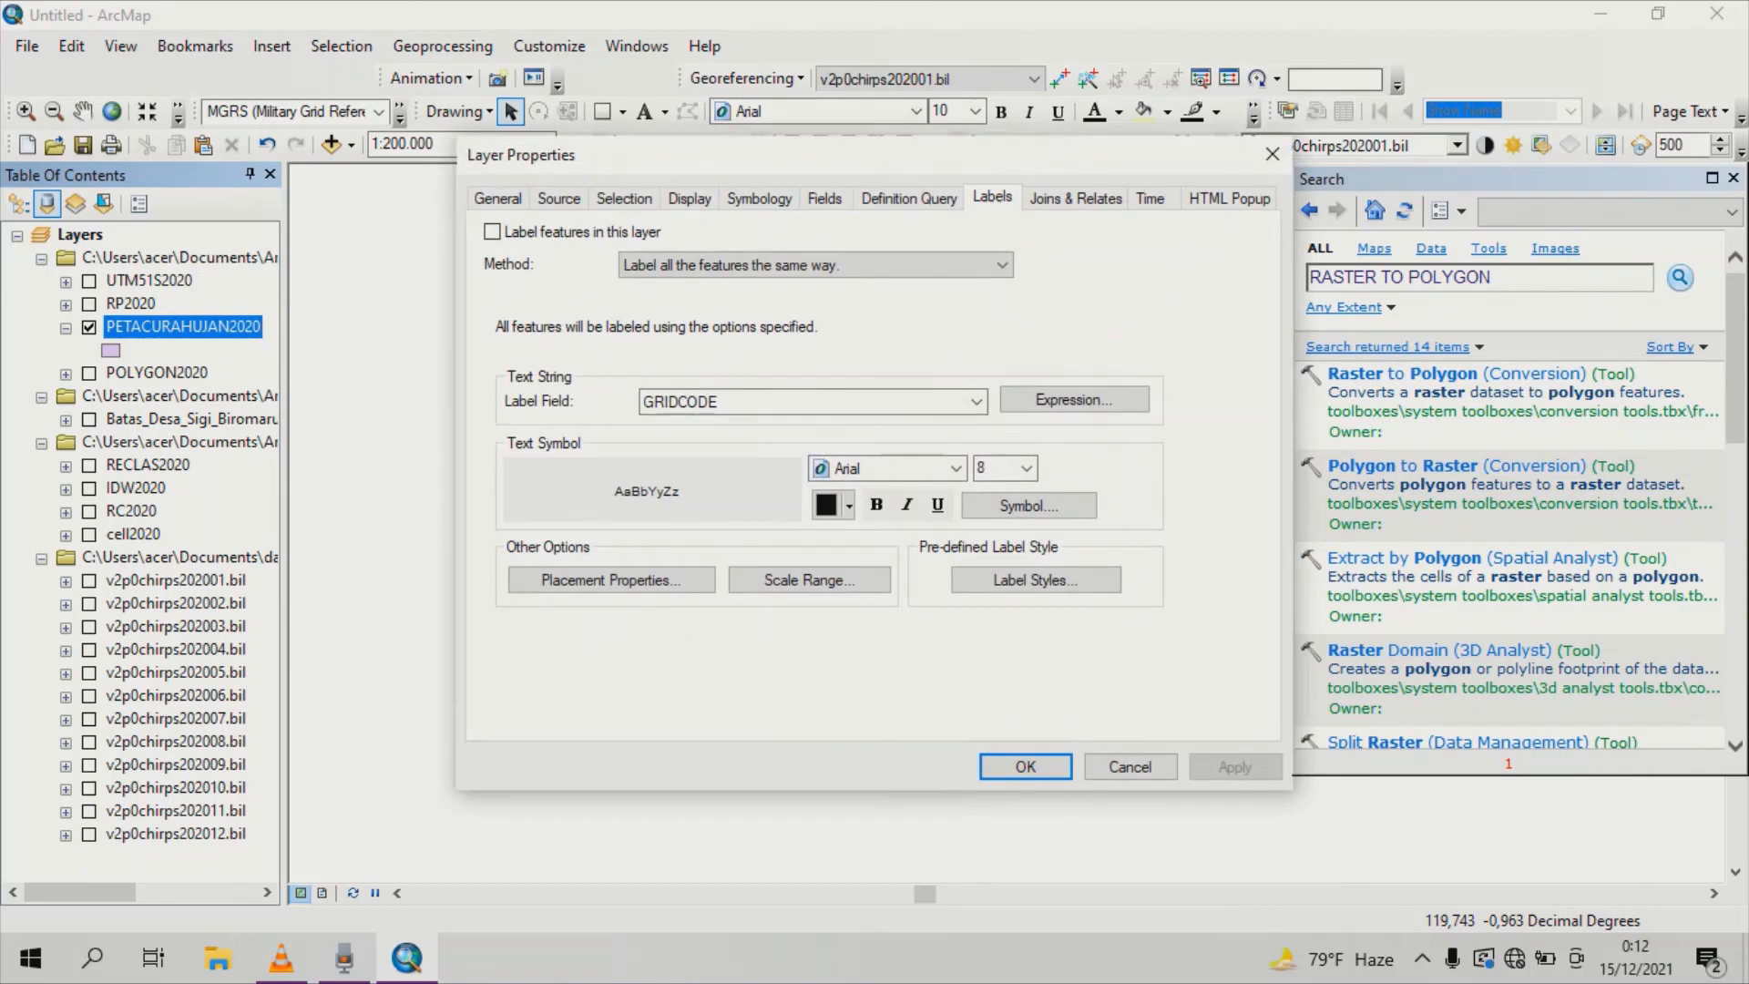
{"action": "left_click", "coordinate": [760, 198]}
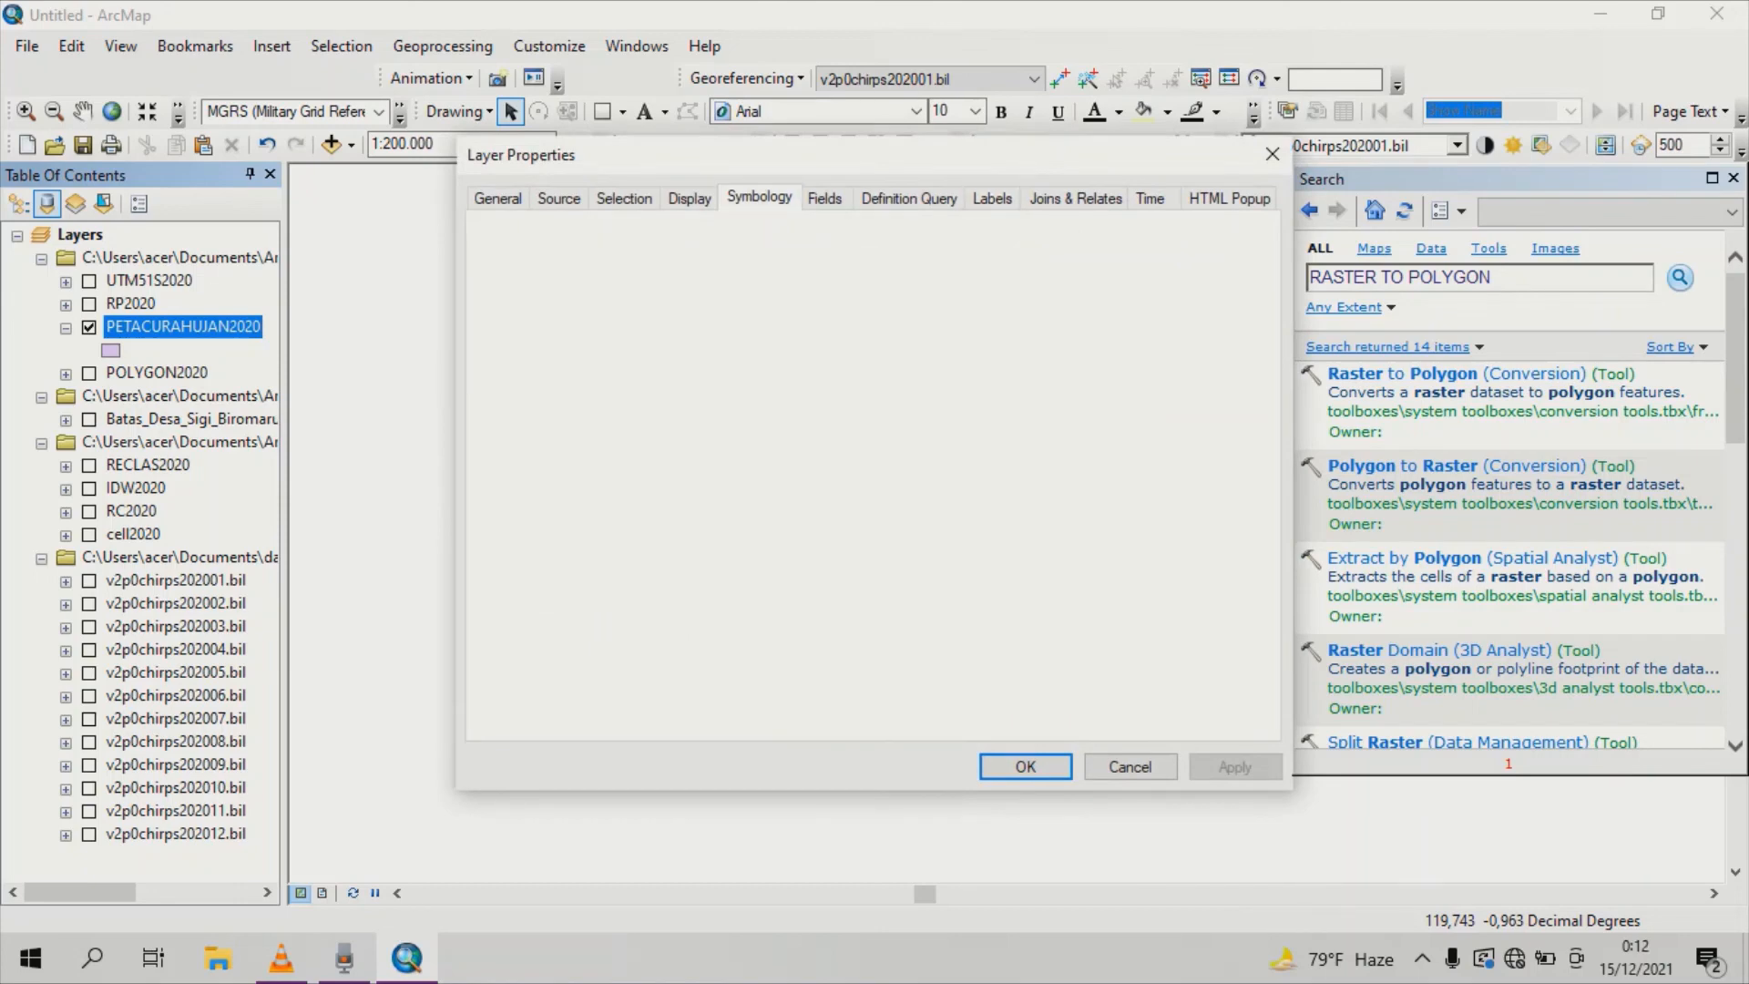
{"action": "left_click", "coordinate": [516, 286]}
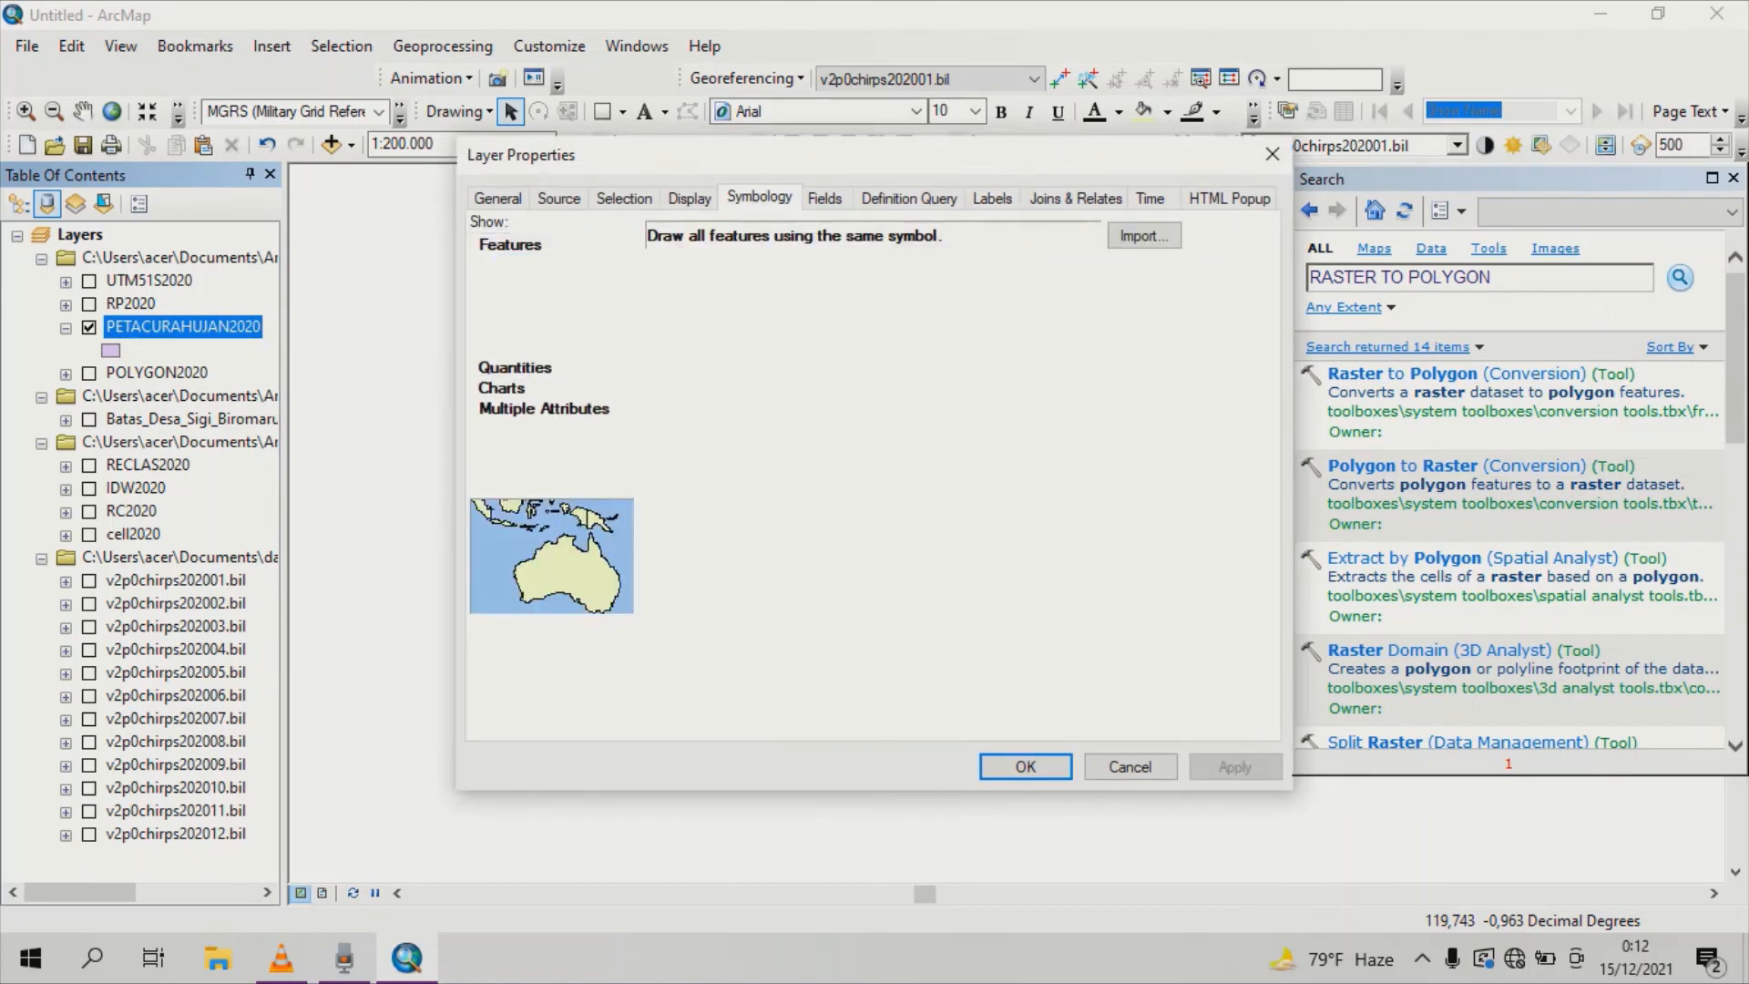
{"action": "left_click", "coordinate": [889, 288]}
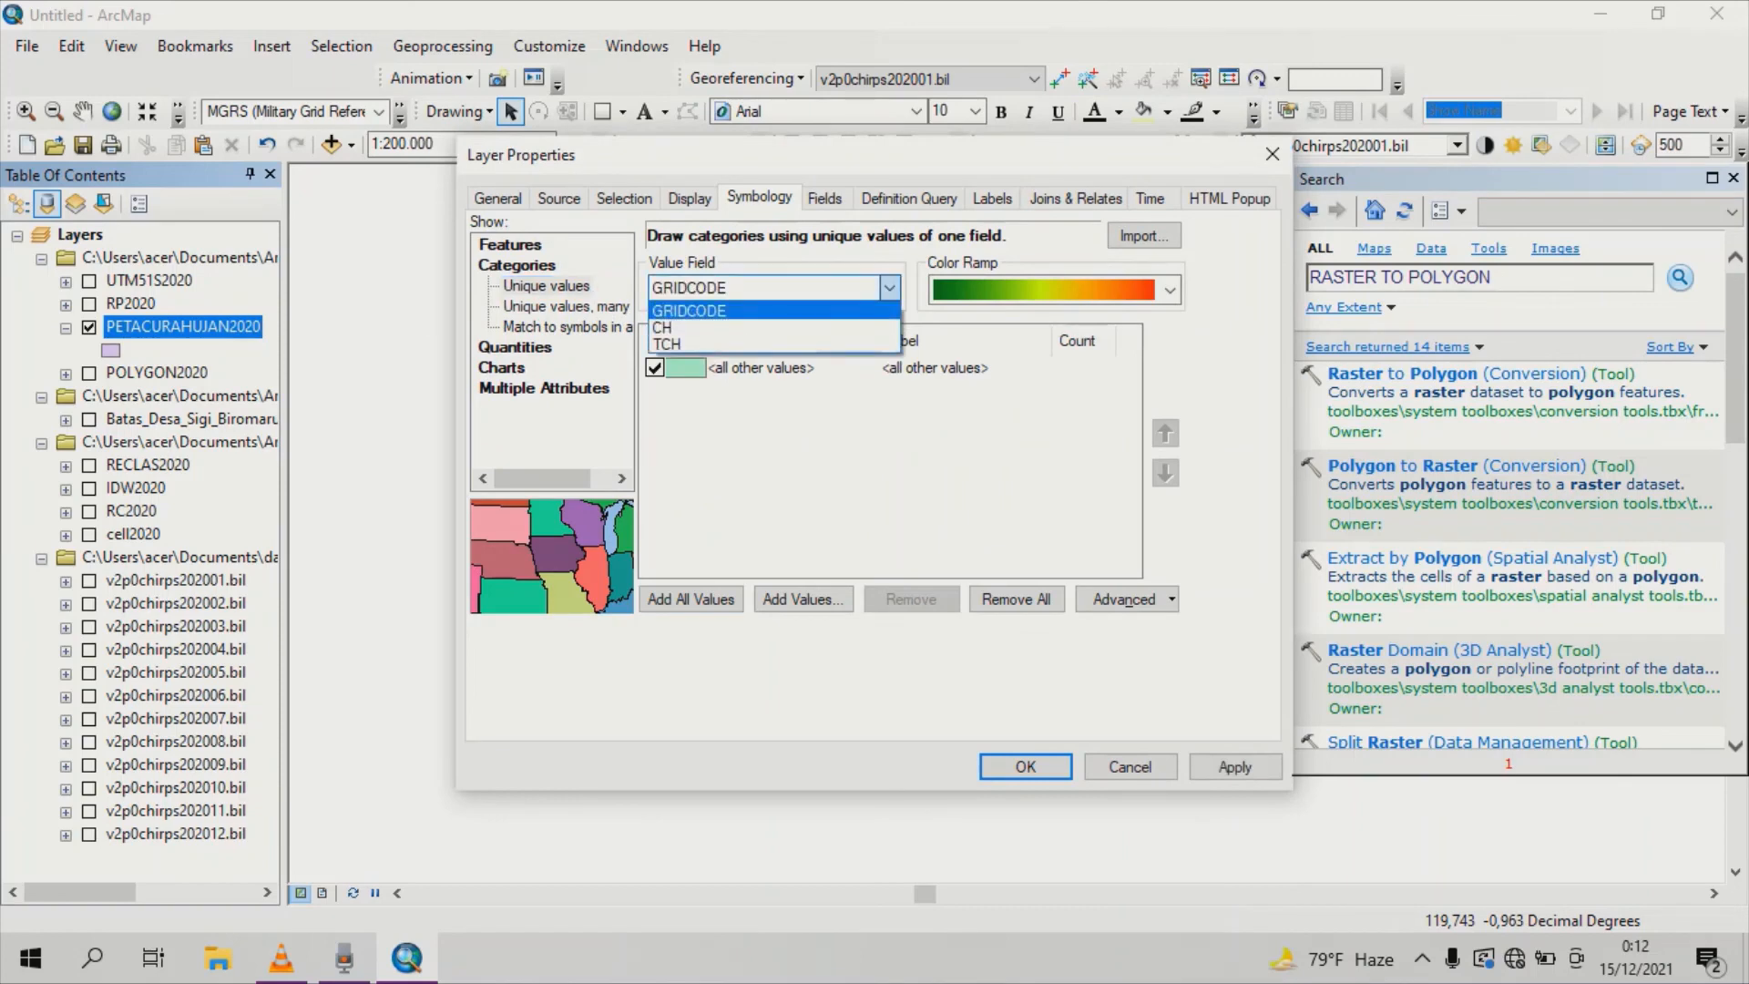
{"action": "left_click", "coordinate": [773, 327]}
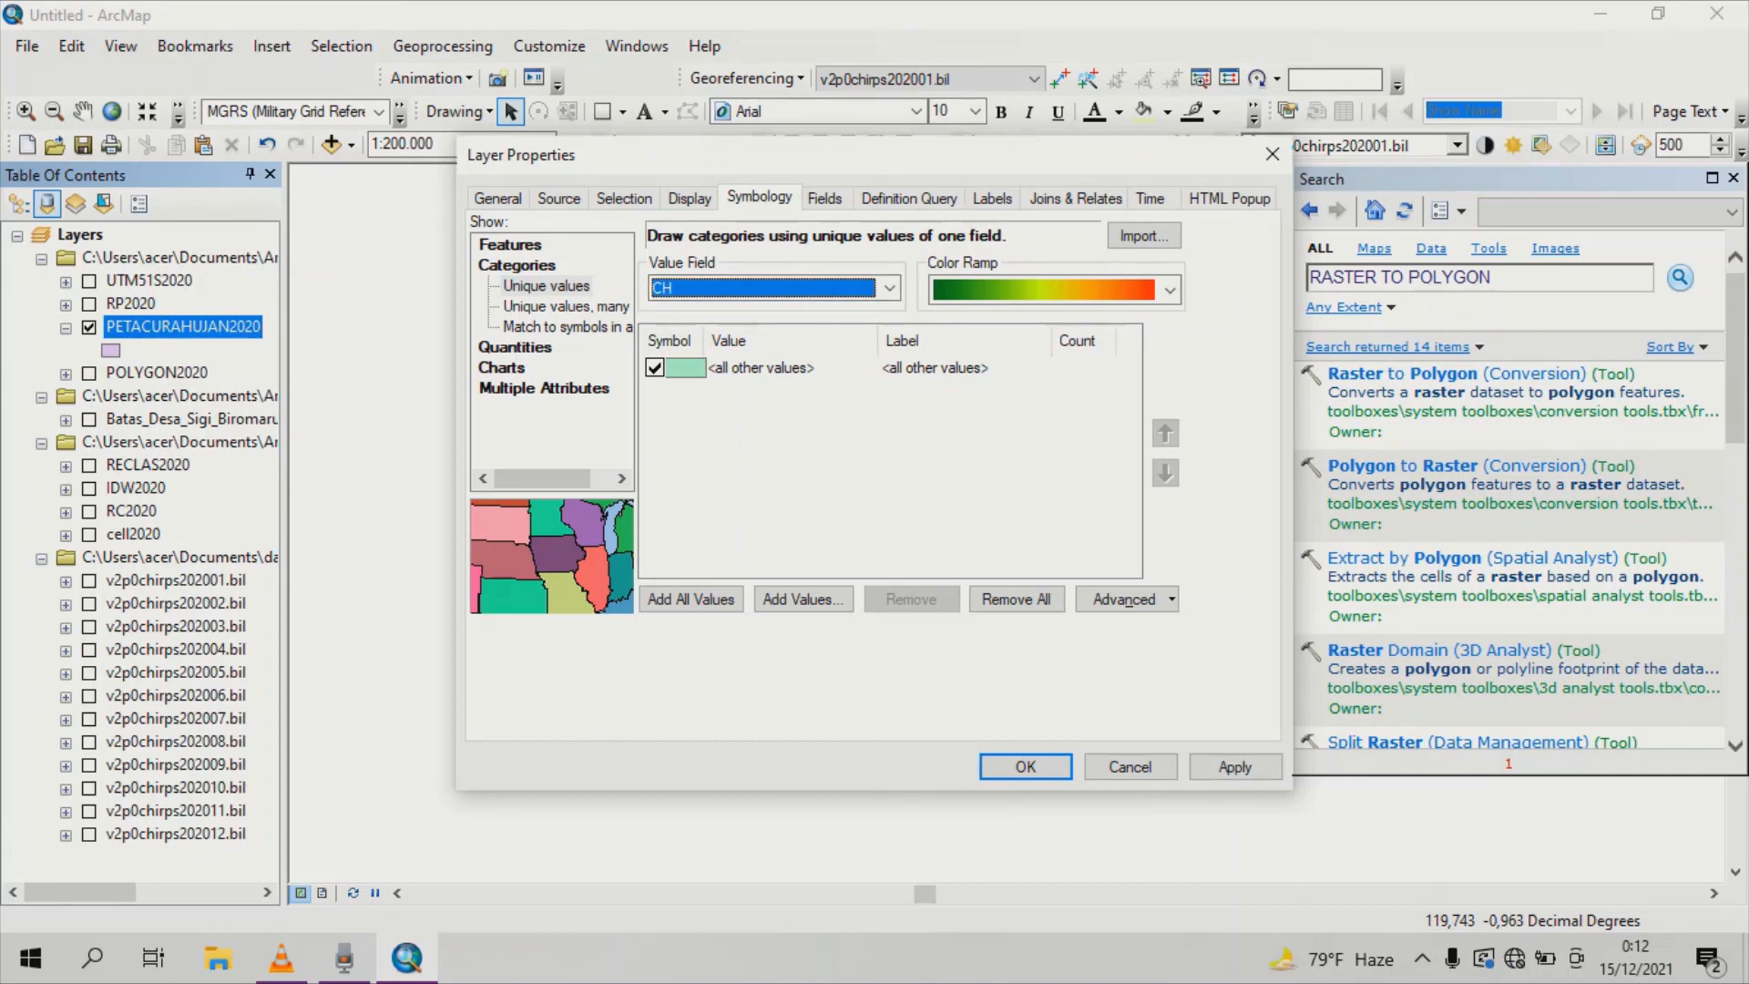
Turn off the <all other values> symbol and choose the multi-shade blue-violet color ramp for the rainfall classes.
{"action": "left_click", "coordinate": [655, 368]}
{"action": "left_click", "coordinate": [1169, 289]}
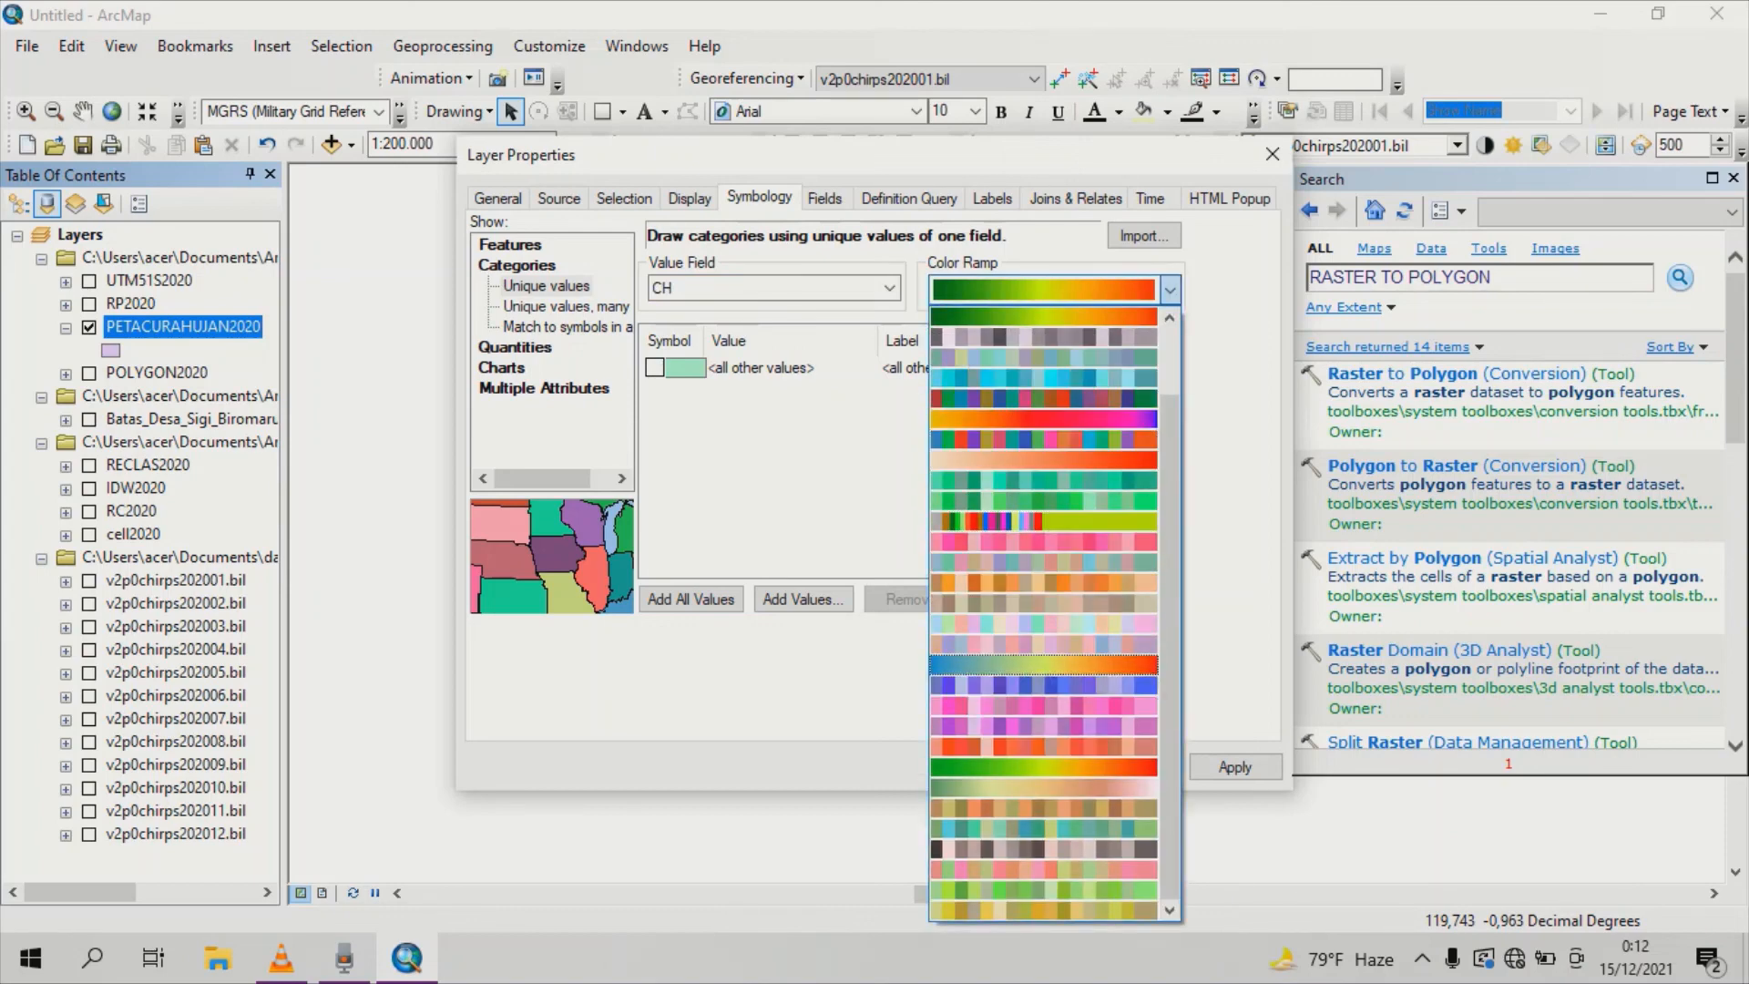
{"action": "left_click", "coordinate": [1043, 665]}
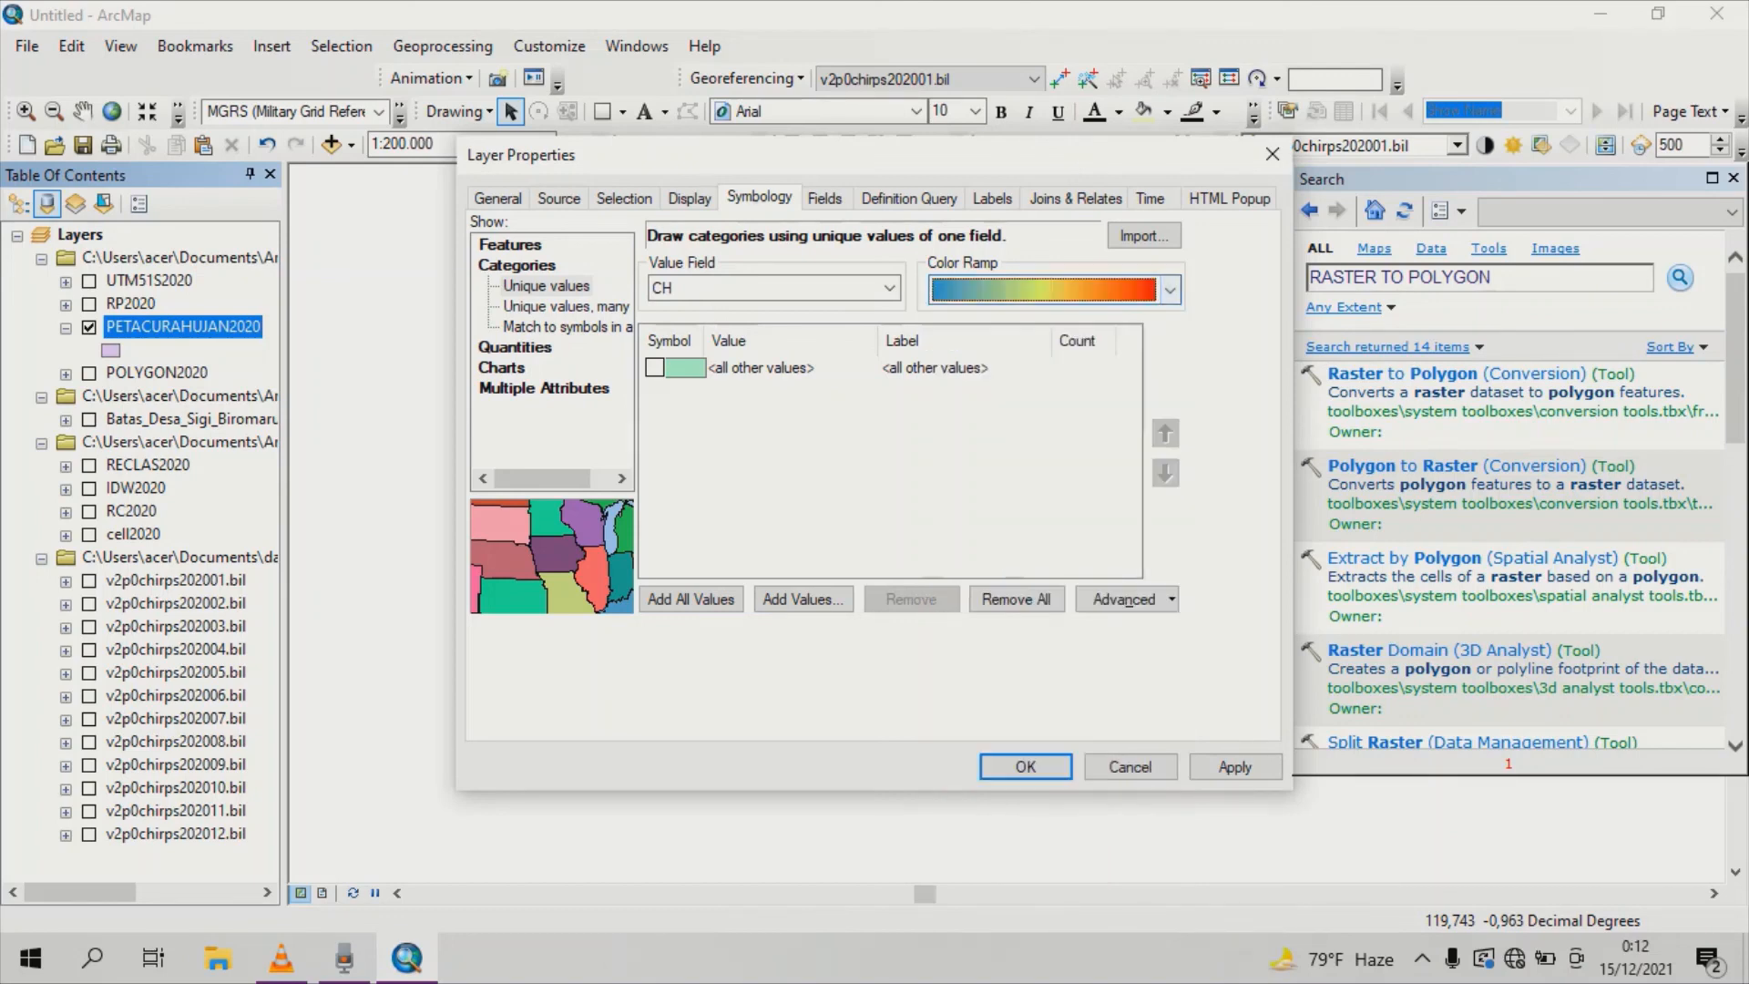
{"action": "left_click", "coordinate": [1170, 289]}
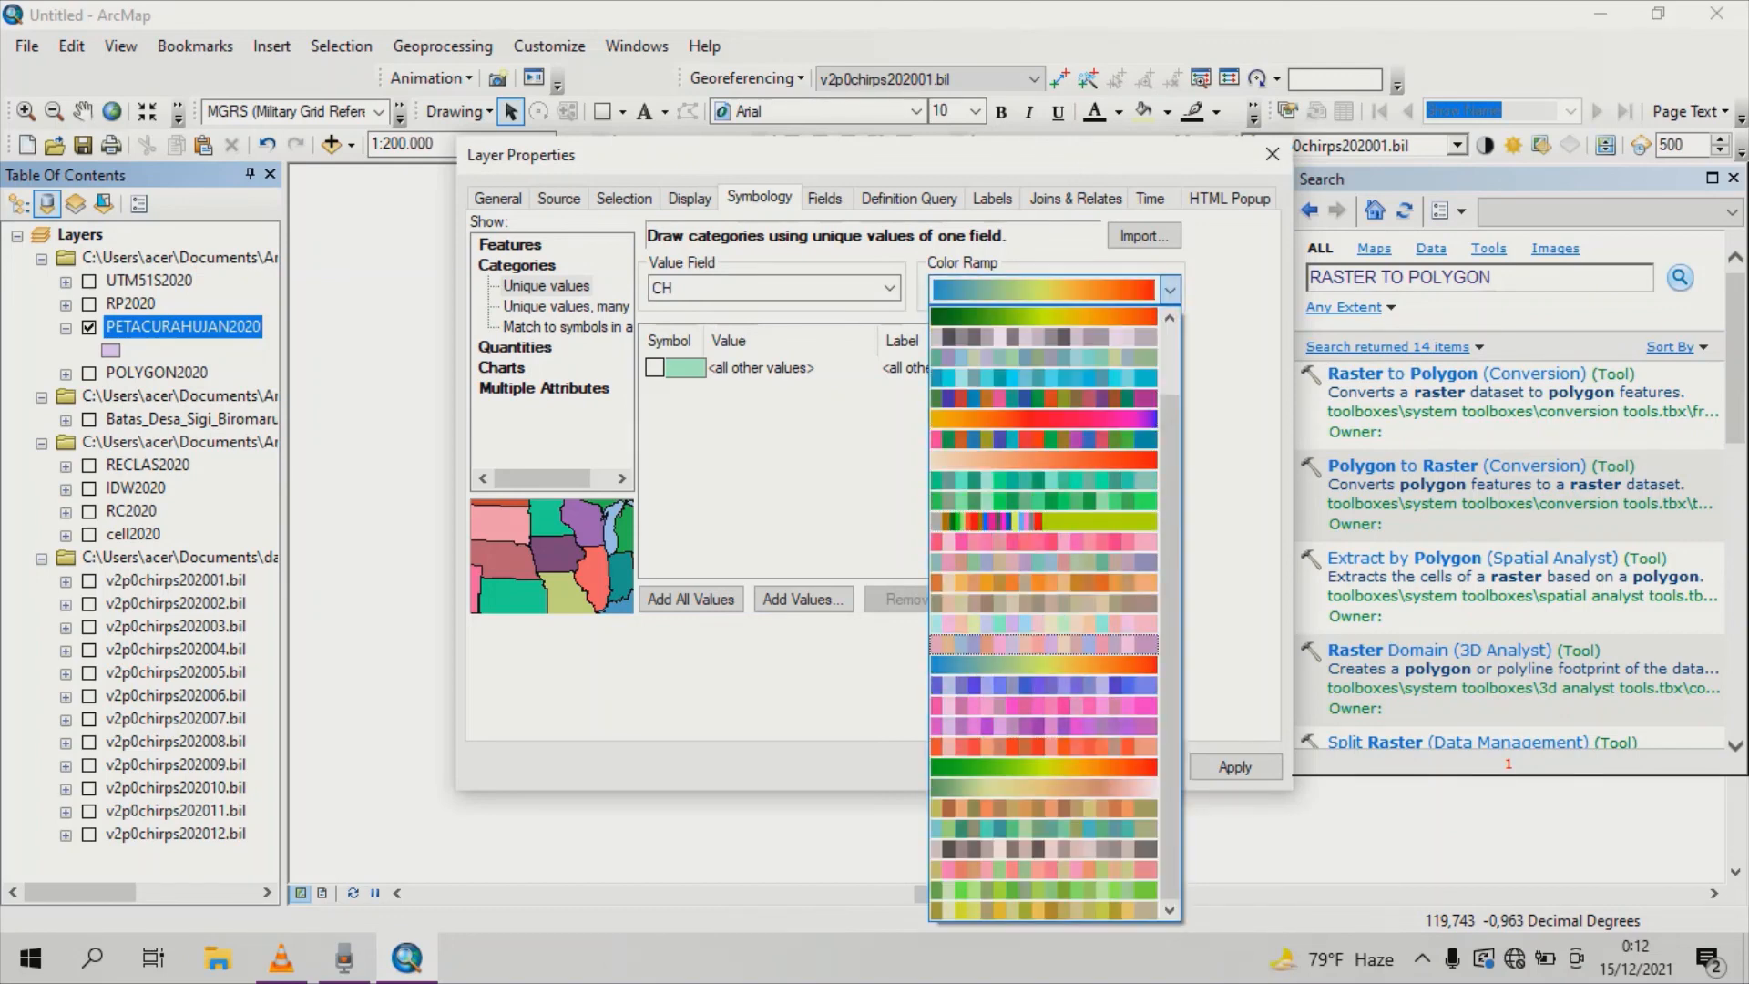
{"action": "left_click", "coordinate": [1043, 685]}
Add all CH values as symbol classes and regenerate their blue-violet colors.
{"action": "left_click", "coordinate": [692, 599]}
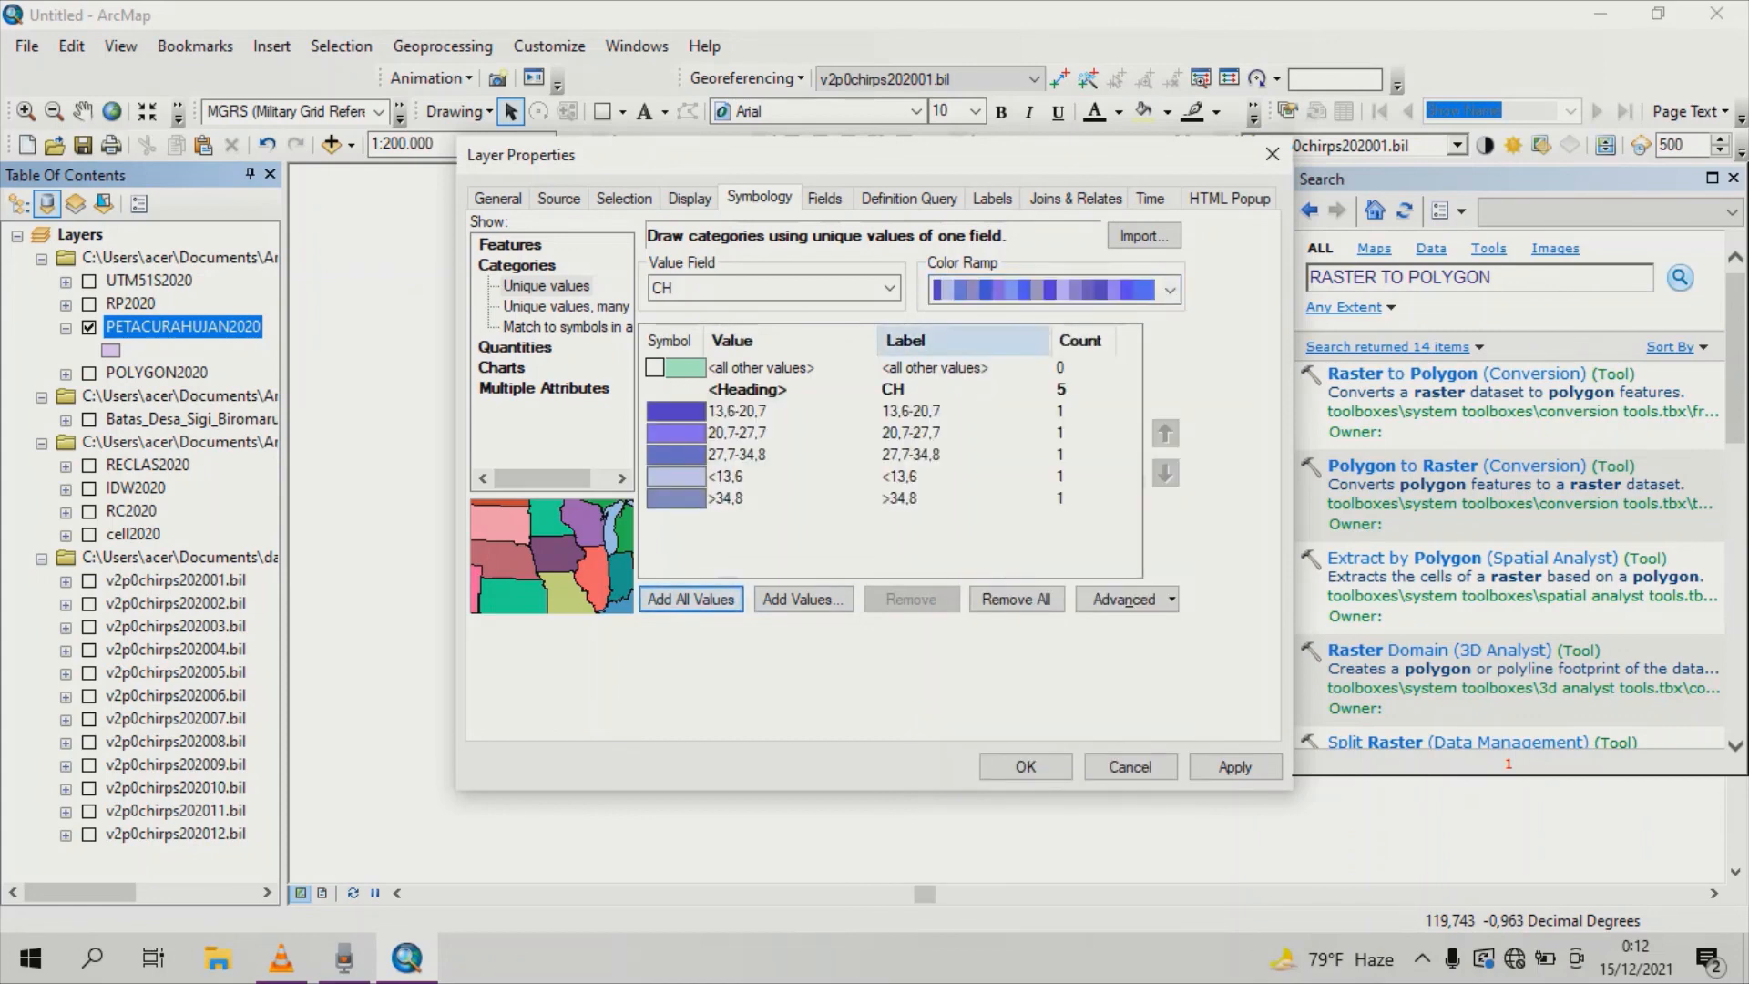
{"action": "left_click", "coordinate": [691, 599]}
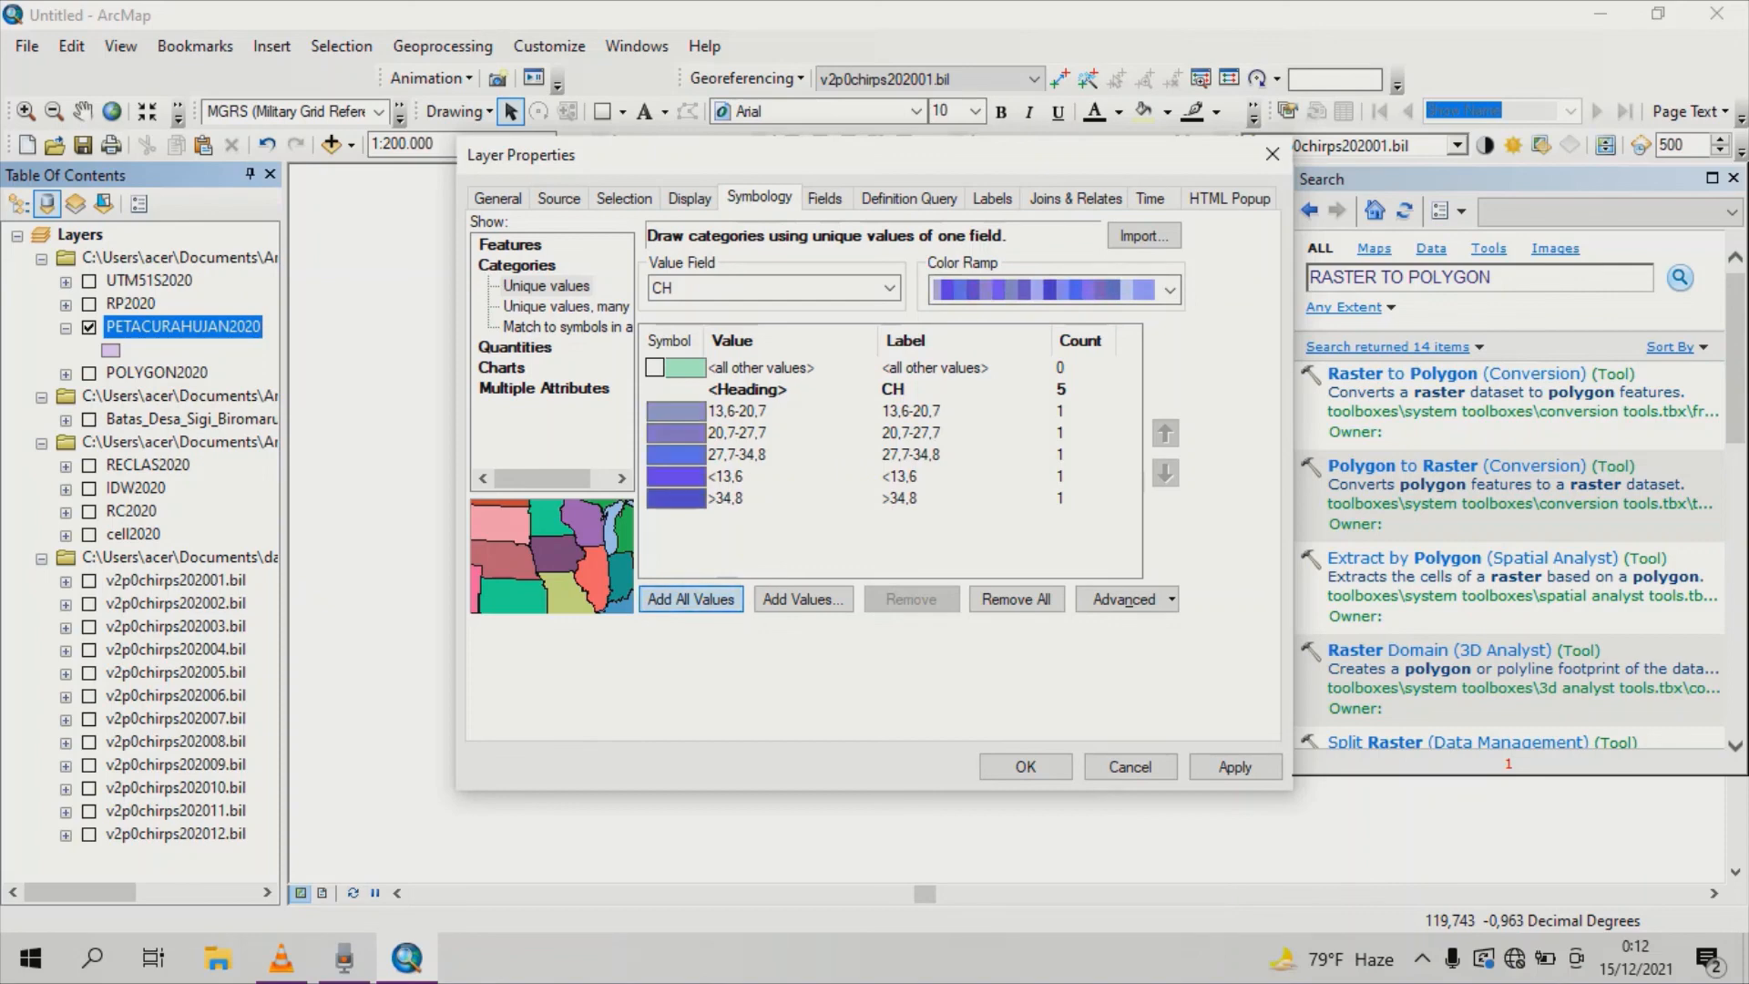
{"action": "left_click", "coordinate": [690, 599]}
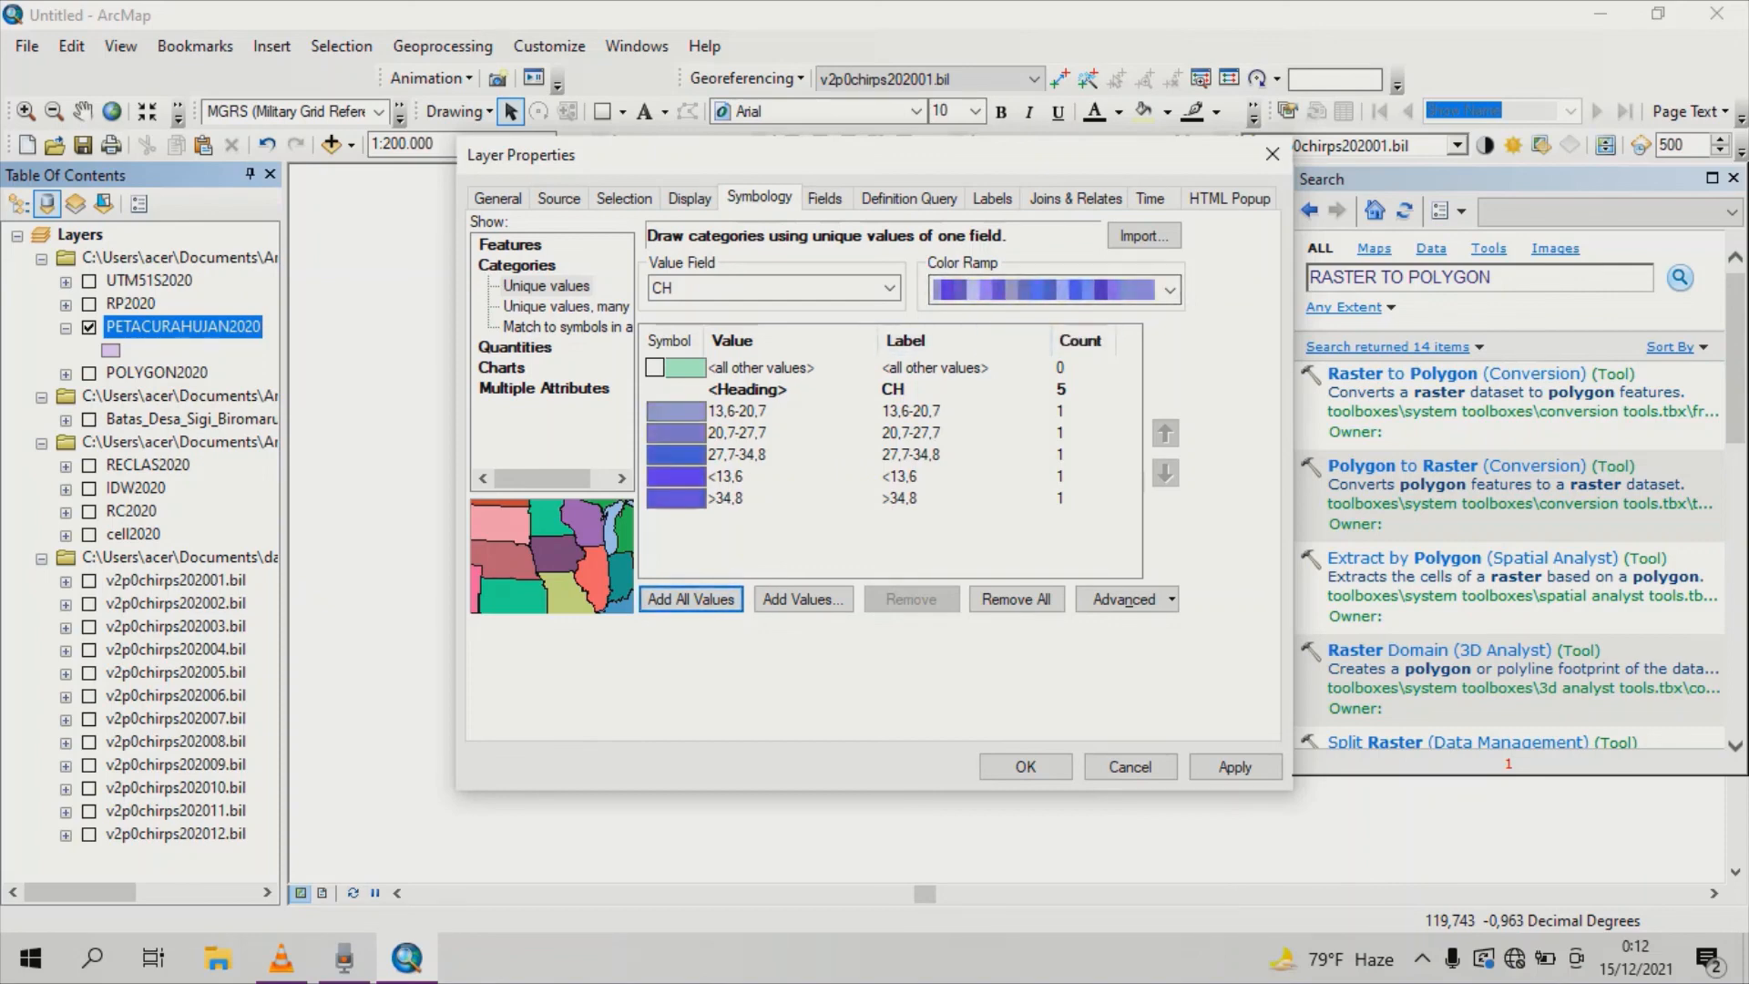
Enable feature labels using TCH as the label field and apply the layer properties.
{"action": "left_click", "coordinate": [991, 198]}
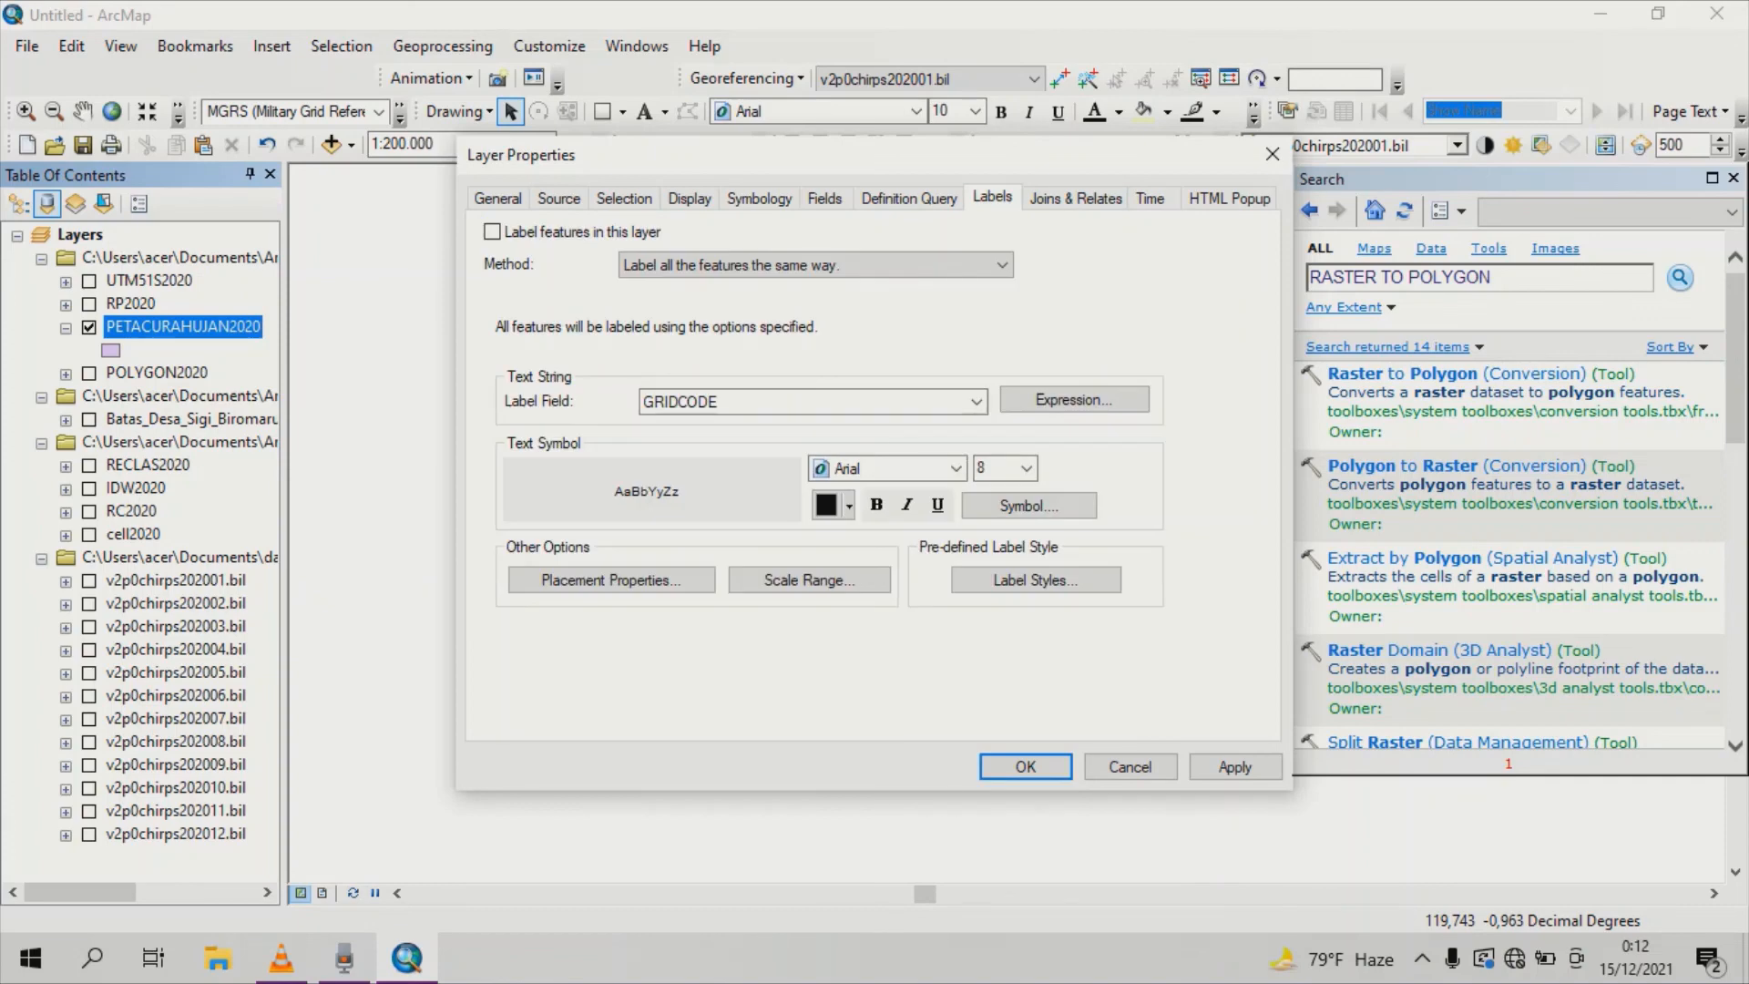
{"action": "left_click", "coordinate": [492, 232]}
{"action": "left_click", "coordinate": [976, 402]}
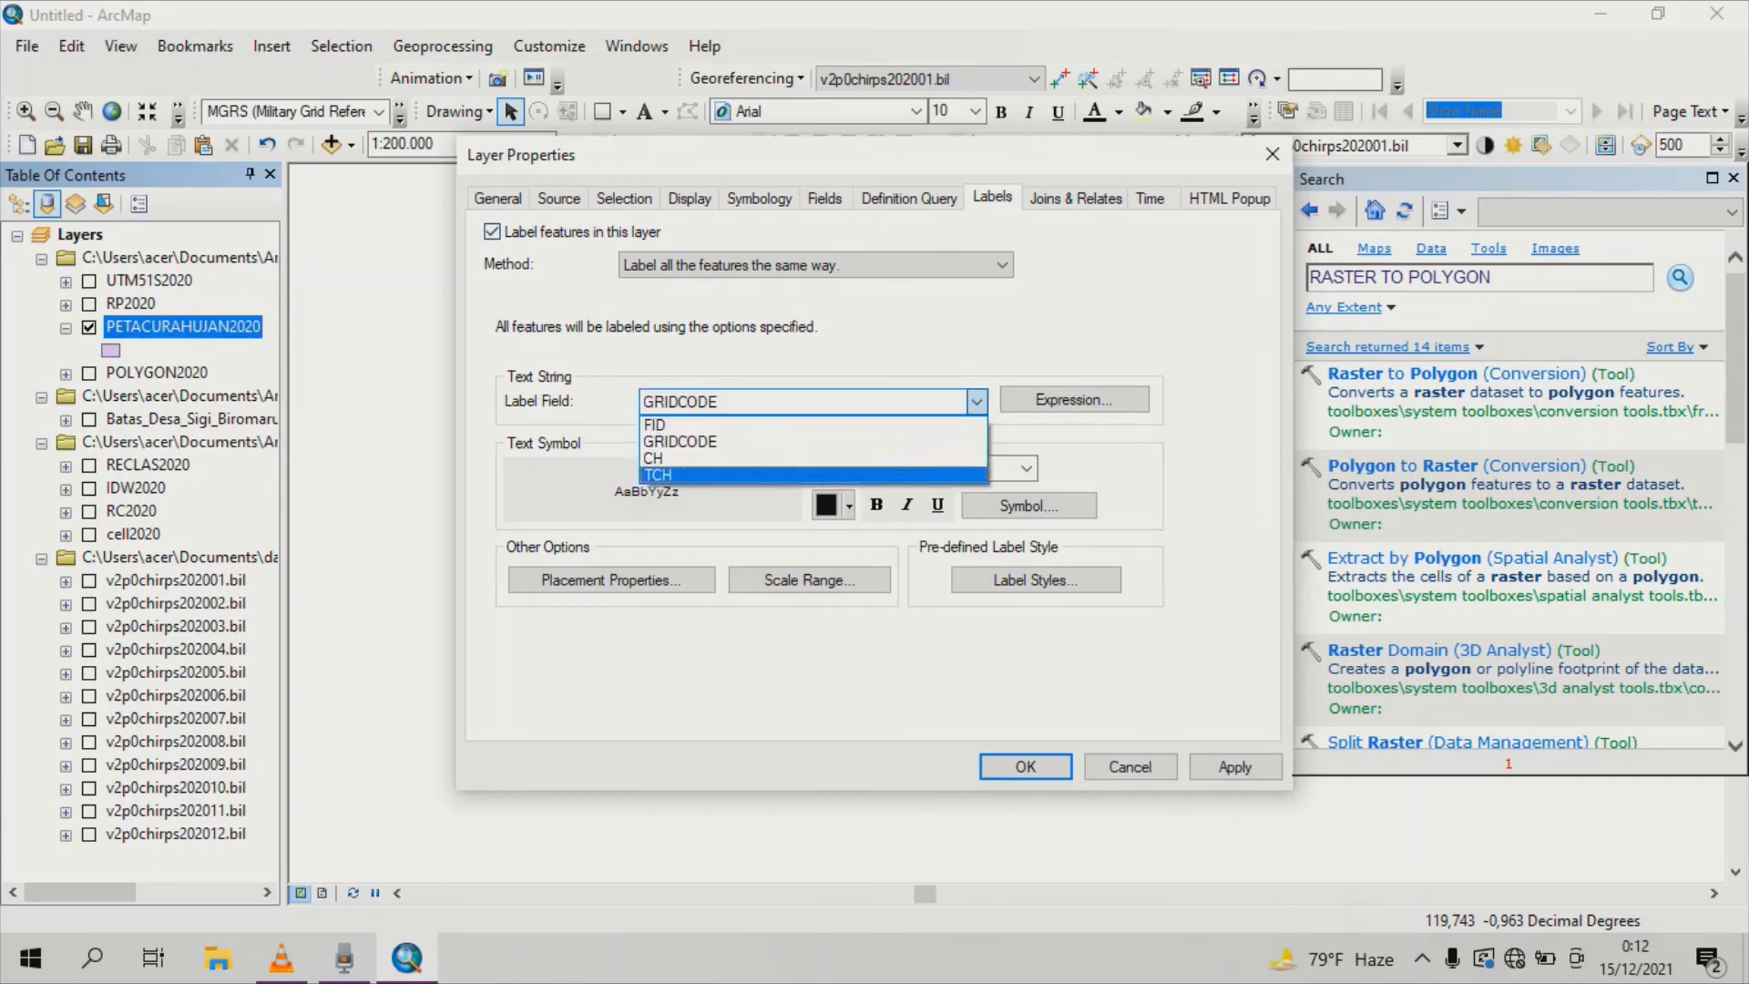
{"action": "left_click", "coordinate": [813, 475]}
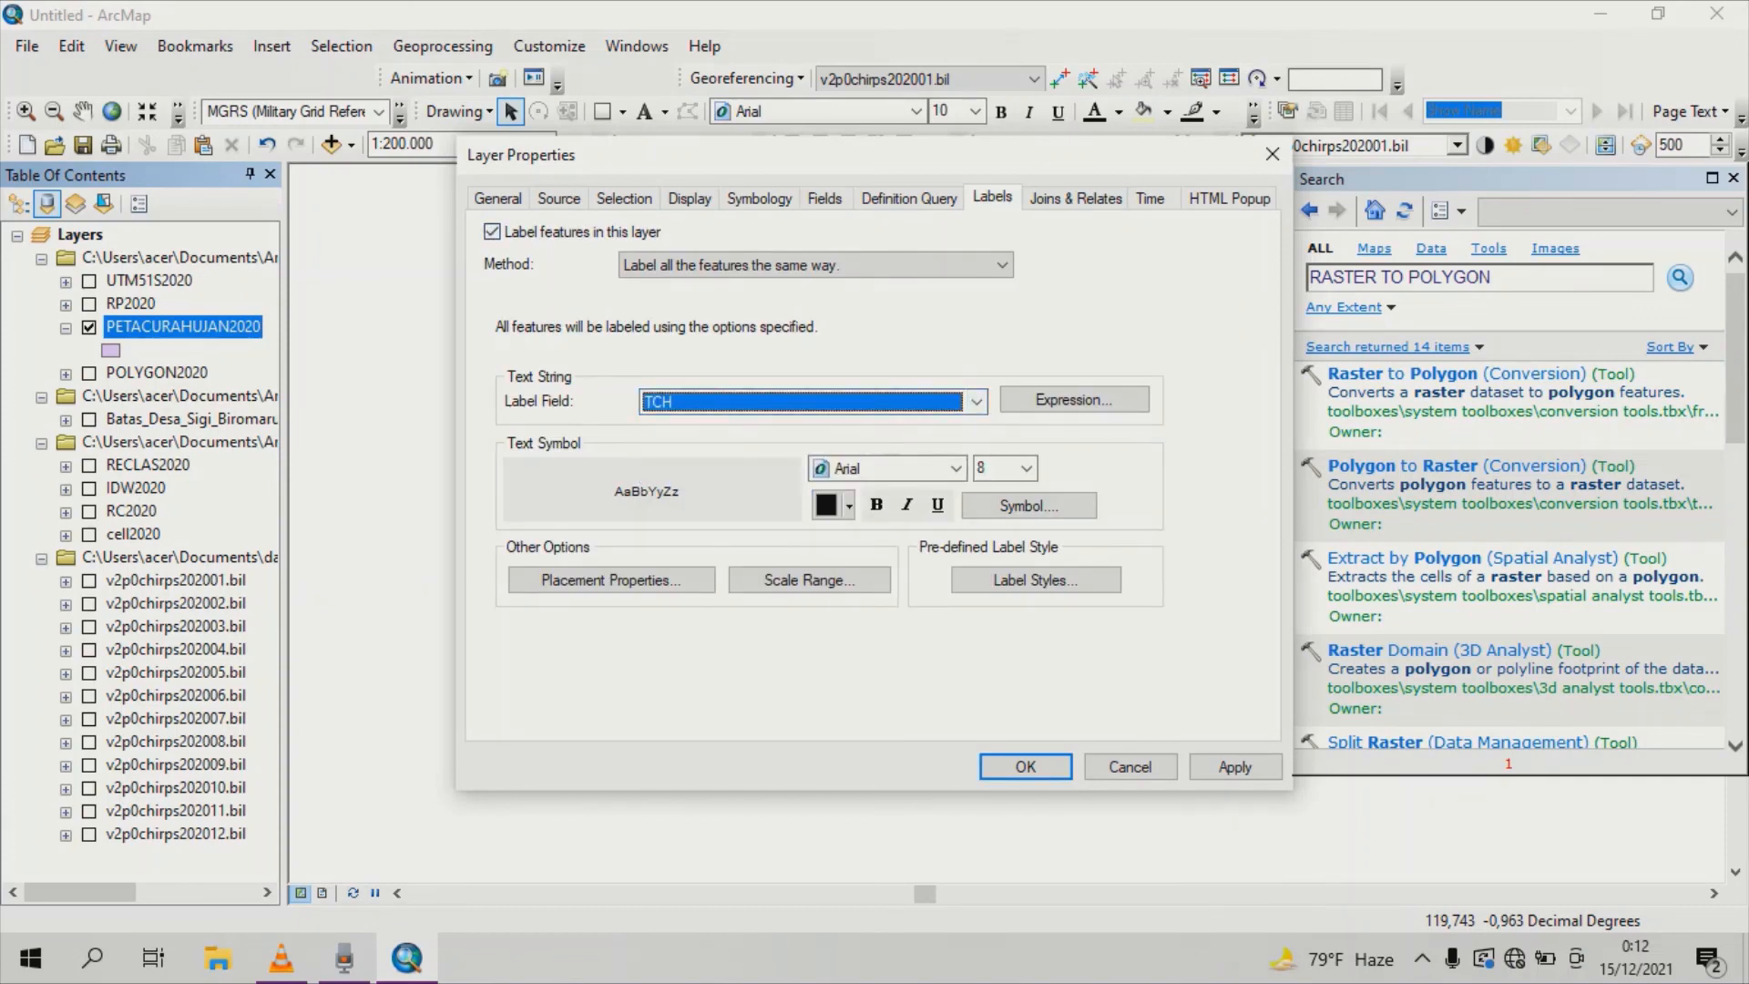
{"action": "left_click", "coordinate": [1025, 767]}
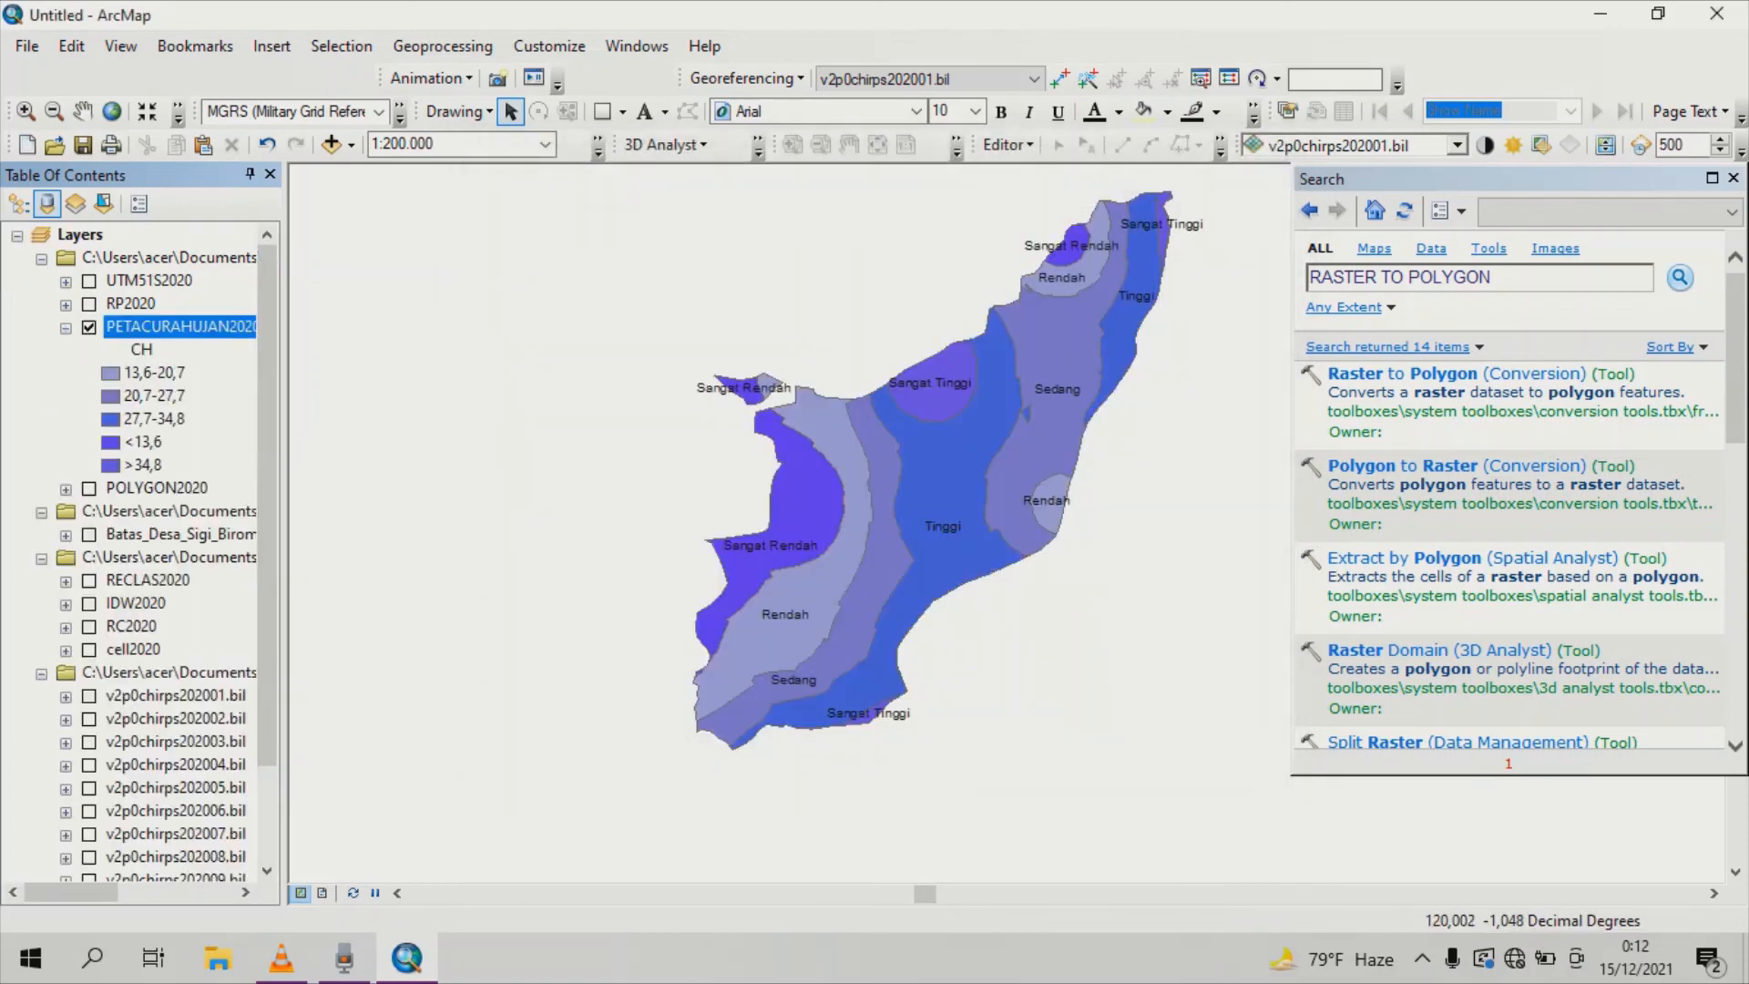
Inspect the labelled rainfall map and compare it with the PETACURAHUJAN2020 attribute table, closing the table when done.
{"action": "scroll", "coordinate": [961, 544], "scroll_direction": "down", "scroll_amount": 1}
{"action": "scroll", "coordinate": [967, 499], "scroll_direction": "up", "scroll_amount": 1}
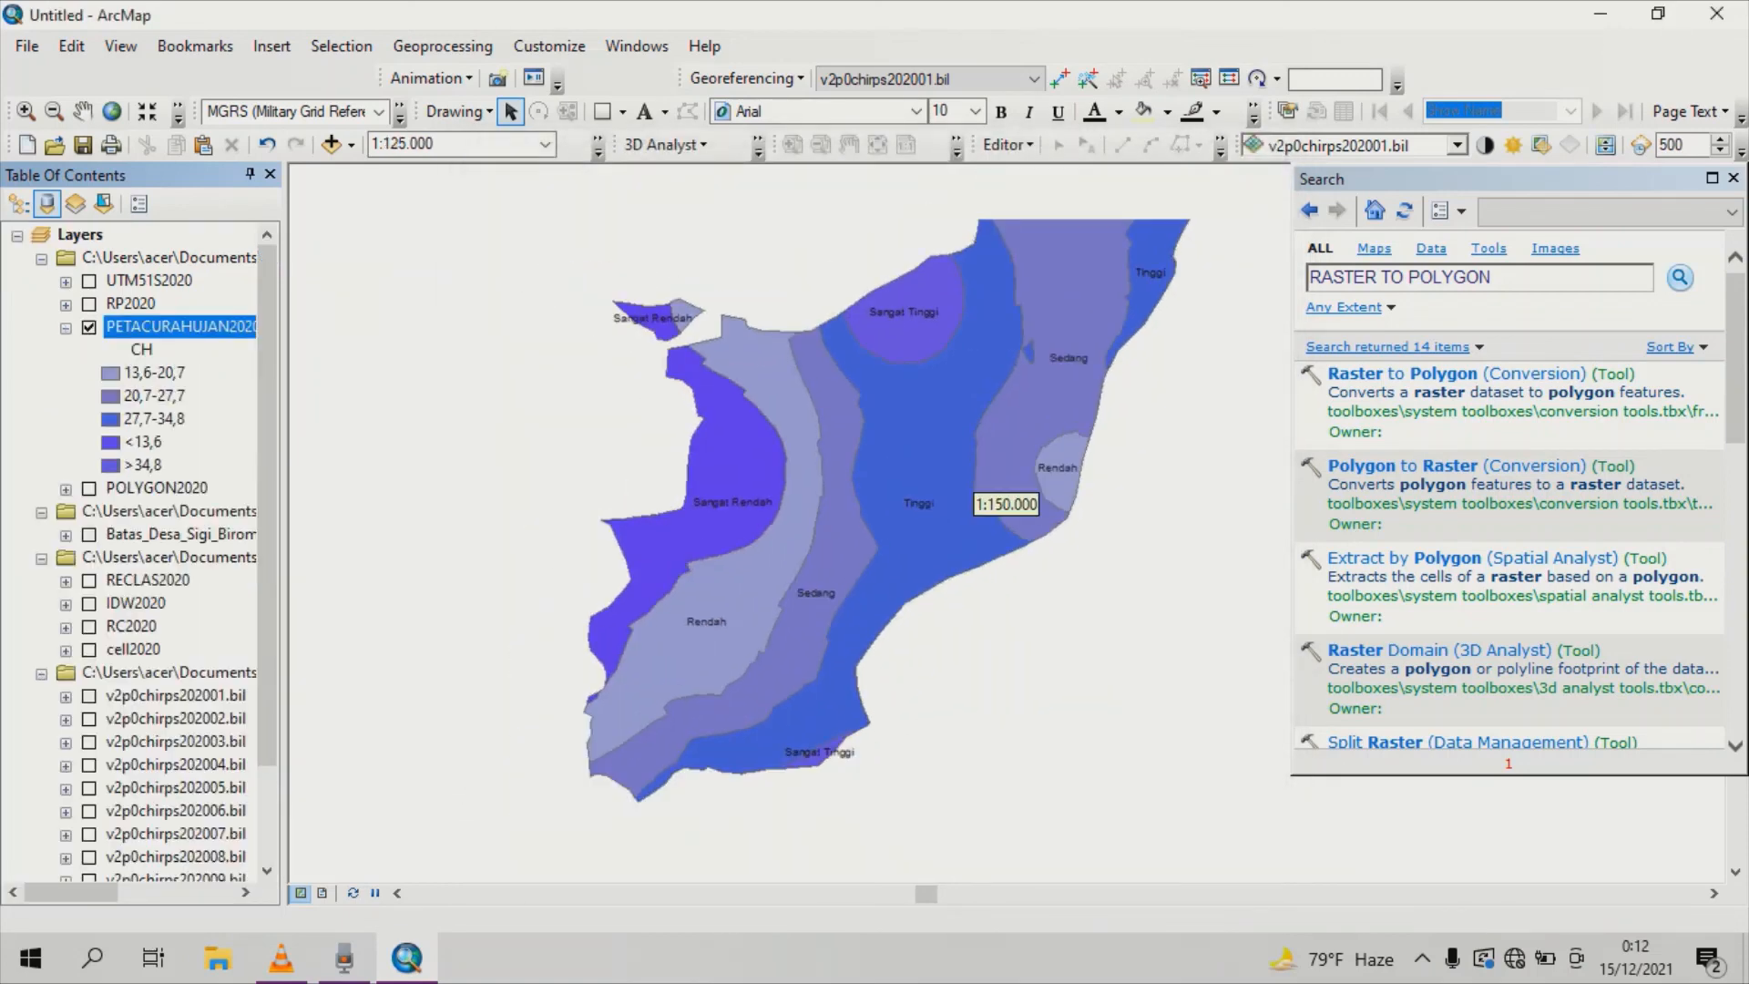
{"action": "scroll", "coordinate": [967, 499], "scroll_direction": "up", "scroll_amount": 1}
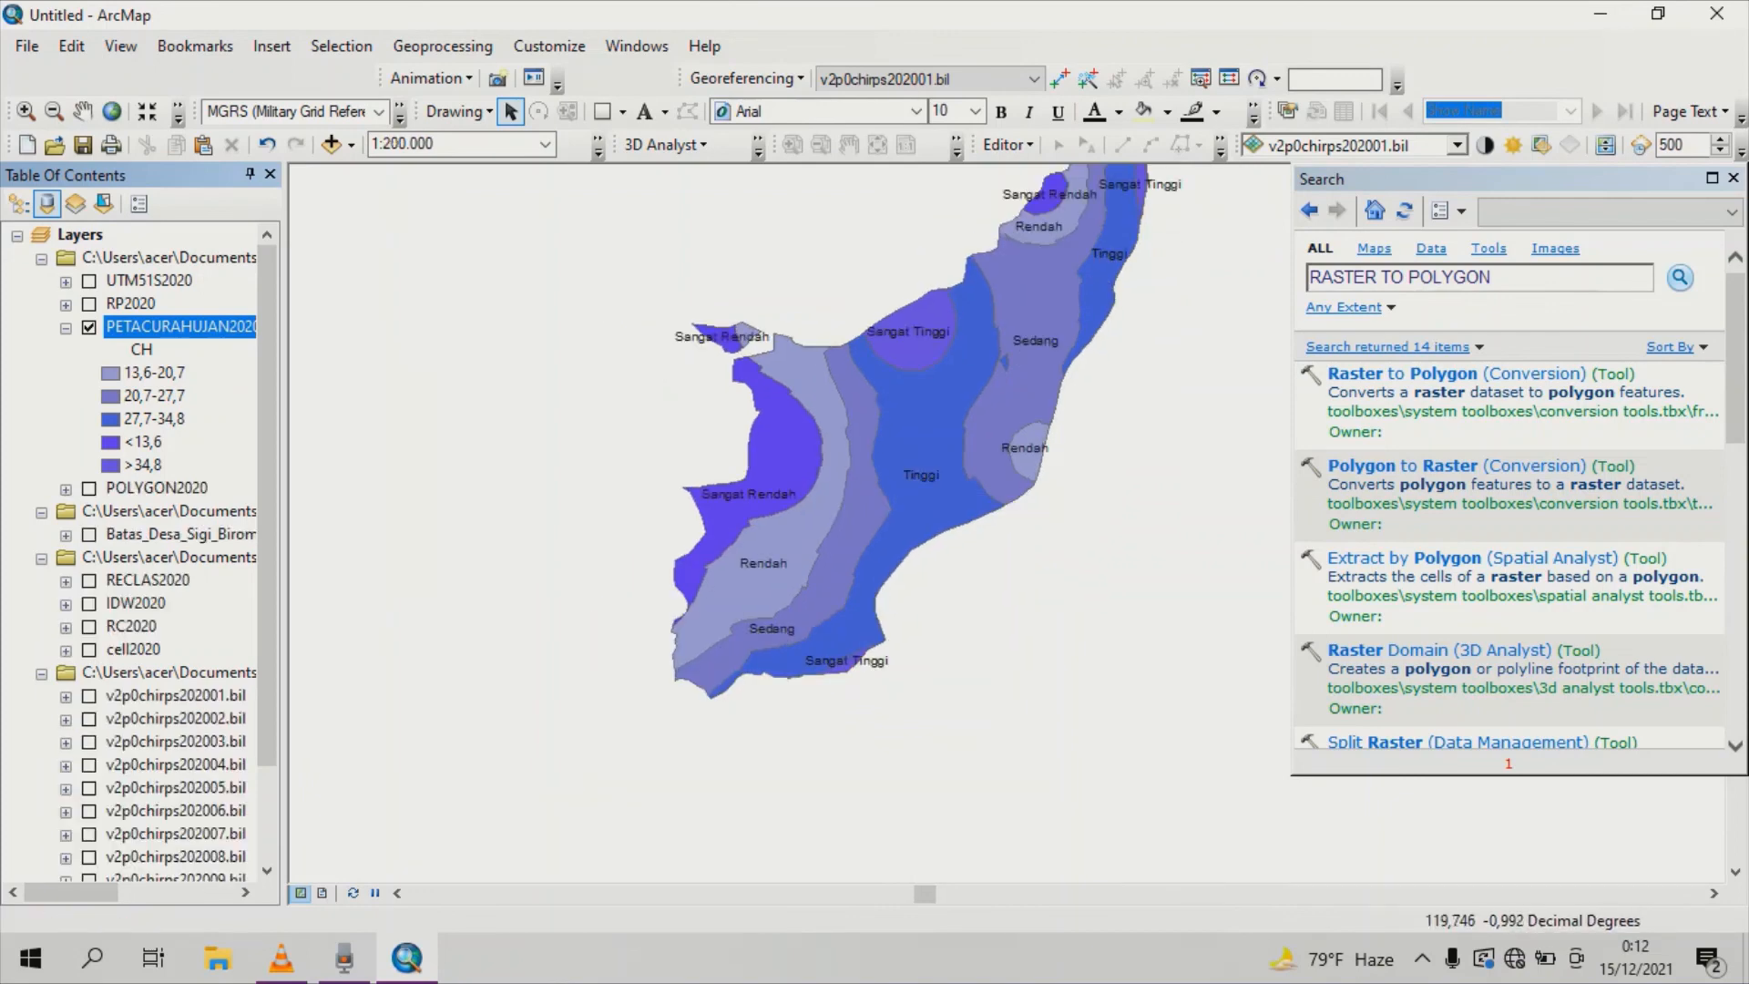
{"action": "right_click", "coordinate": [220, 311]}
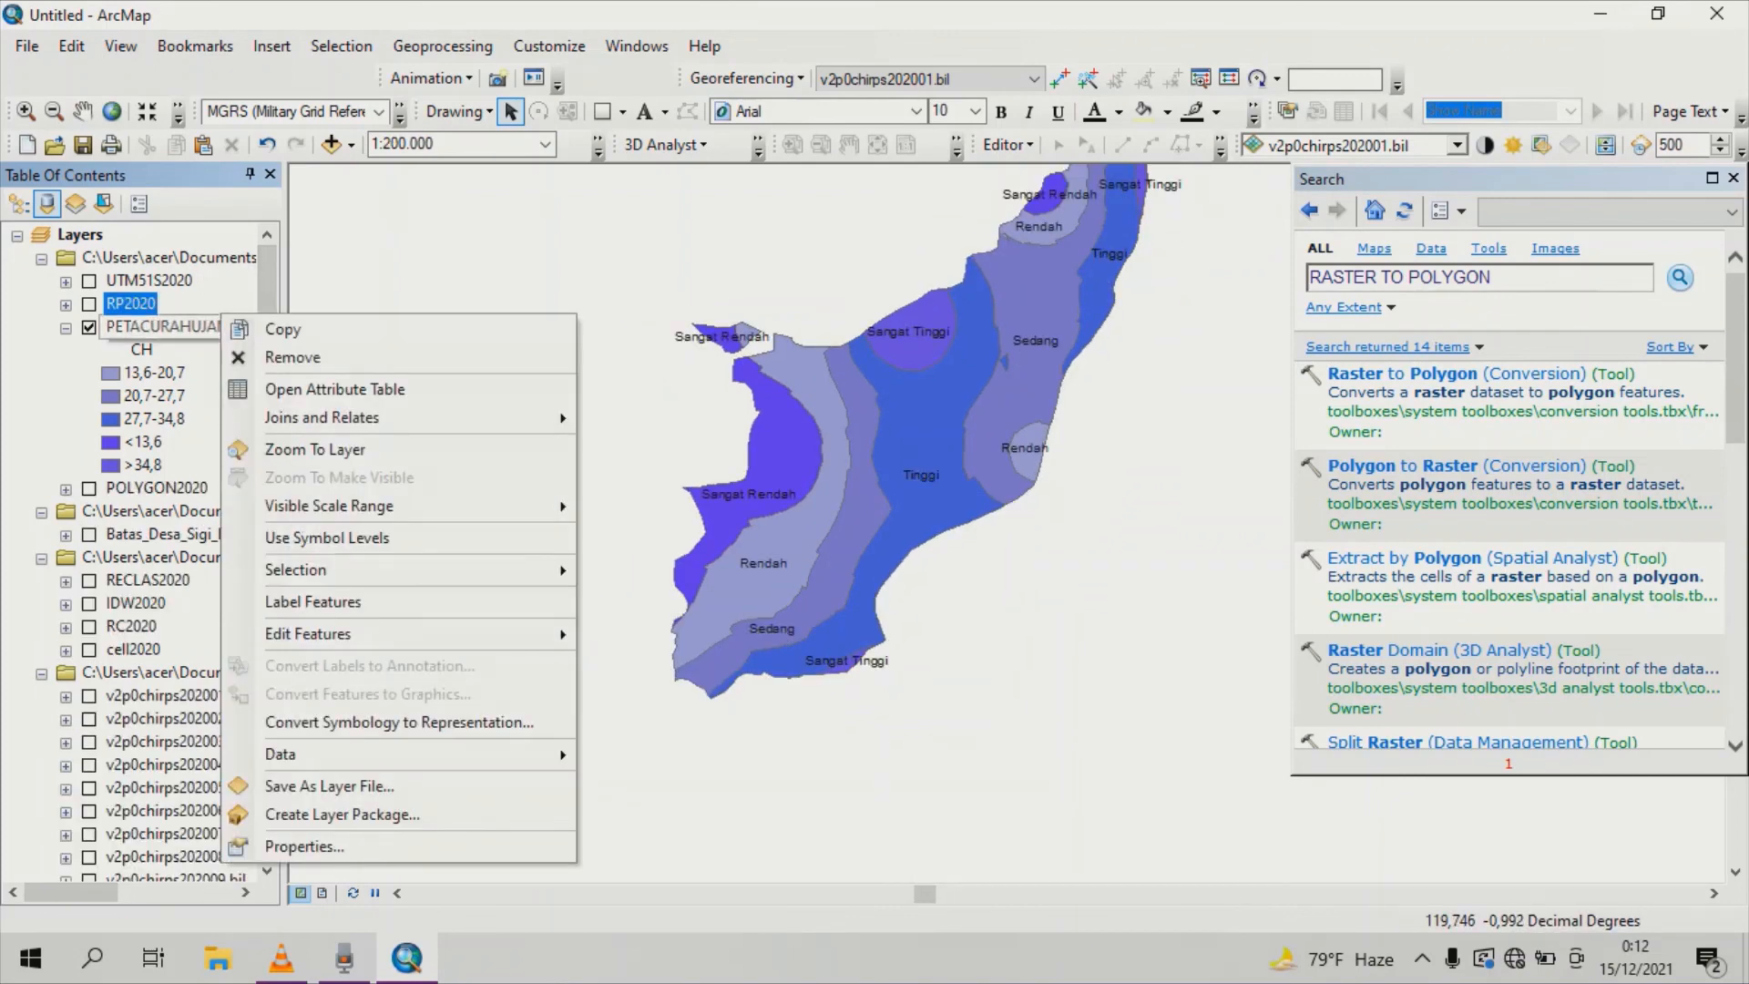
{"action": "left_click", "coordinate": [211, 326]}
{"action": "right_click", "coordinate": [228, 326]}
{"action": "left_click", "coordinate": [355, 402]}
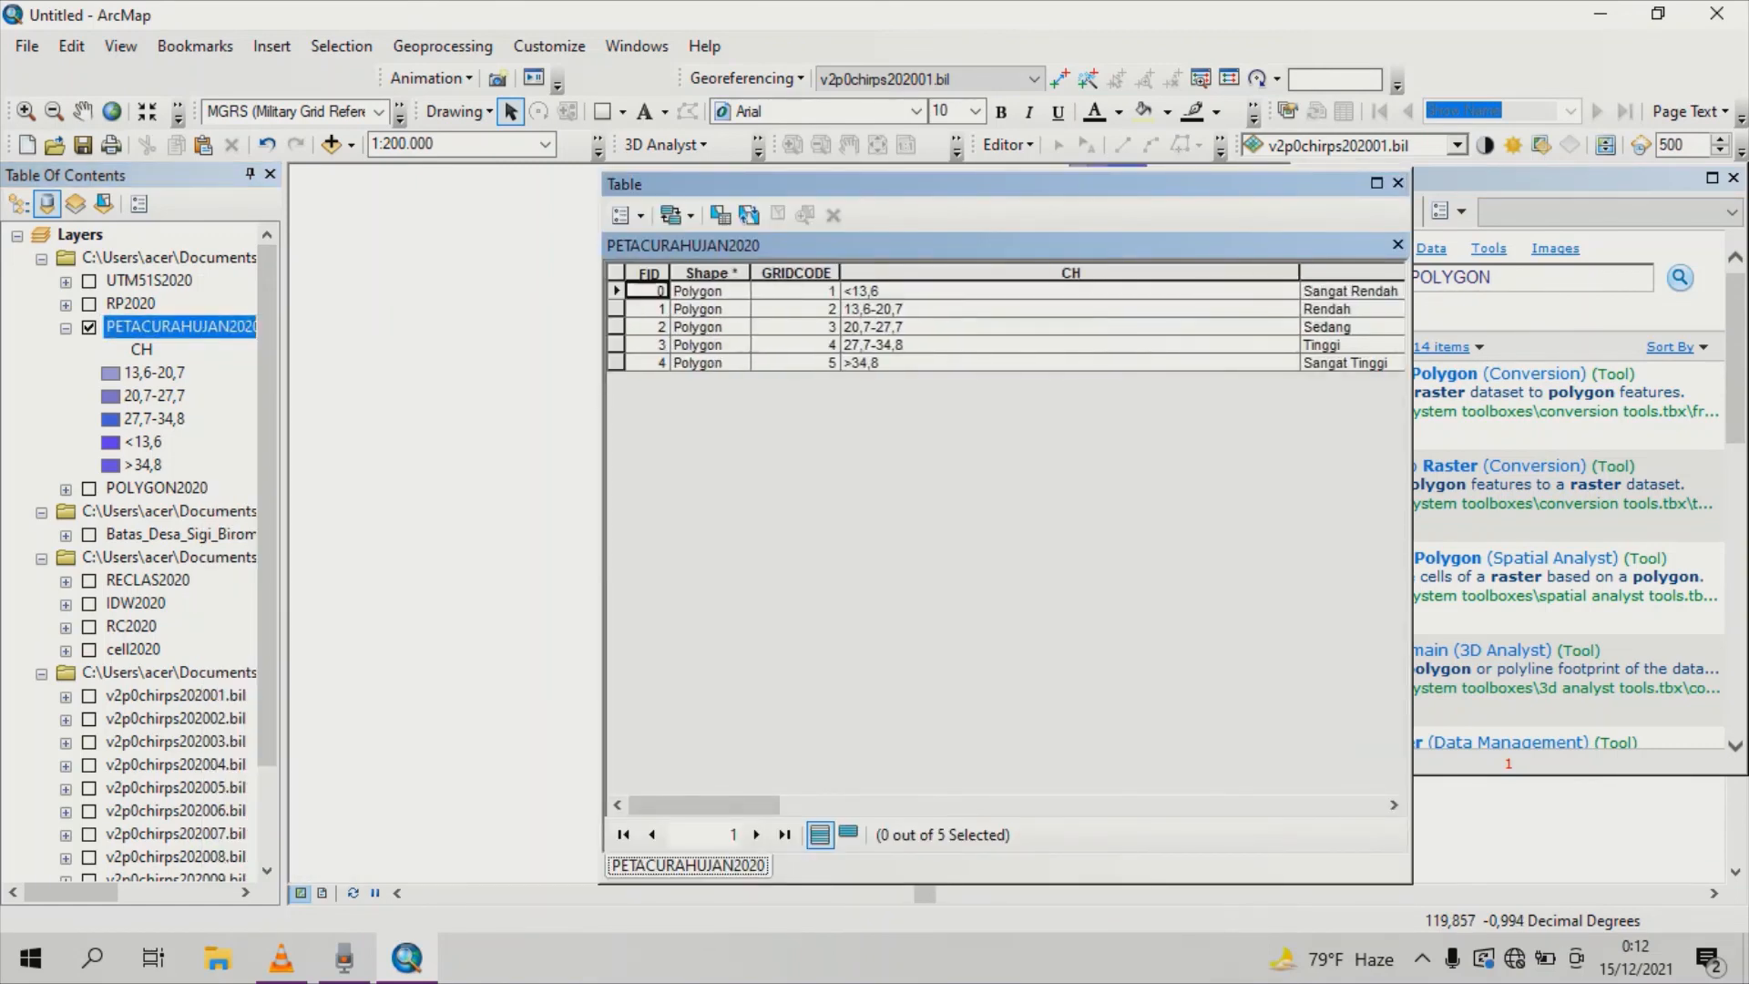
{"action": "left_click", "coordinate": [1397, 182]}
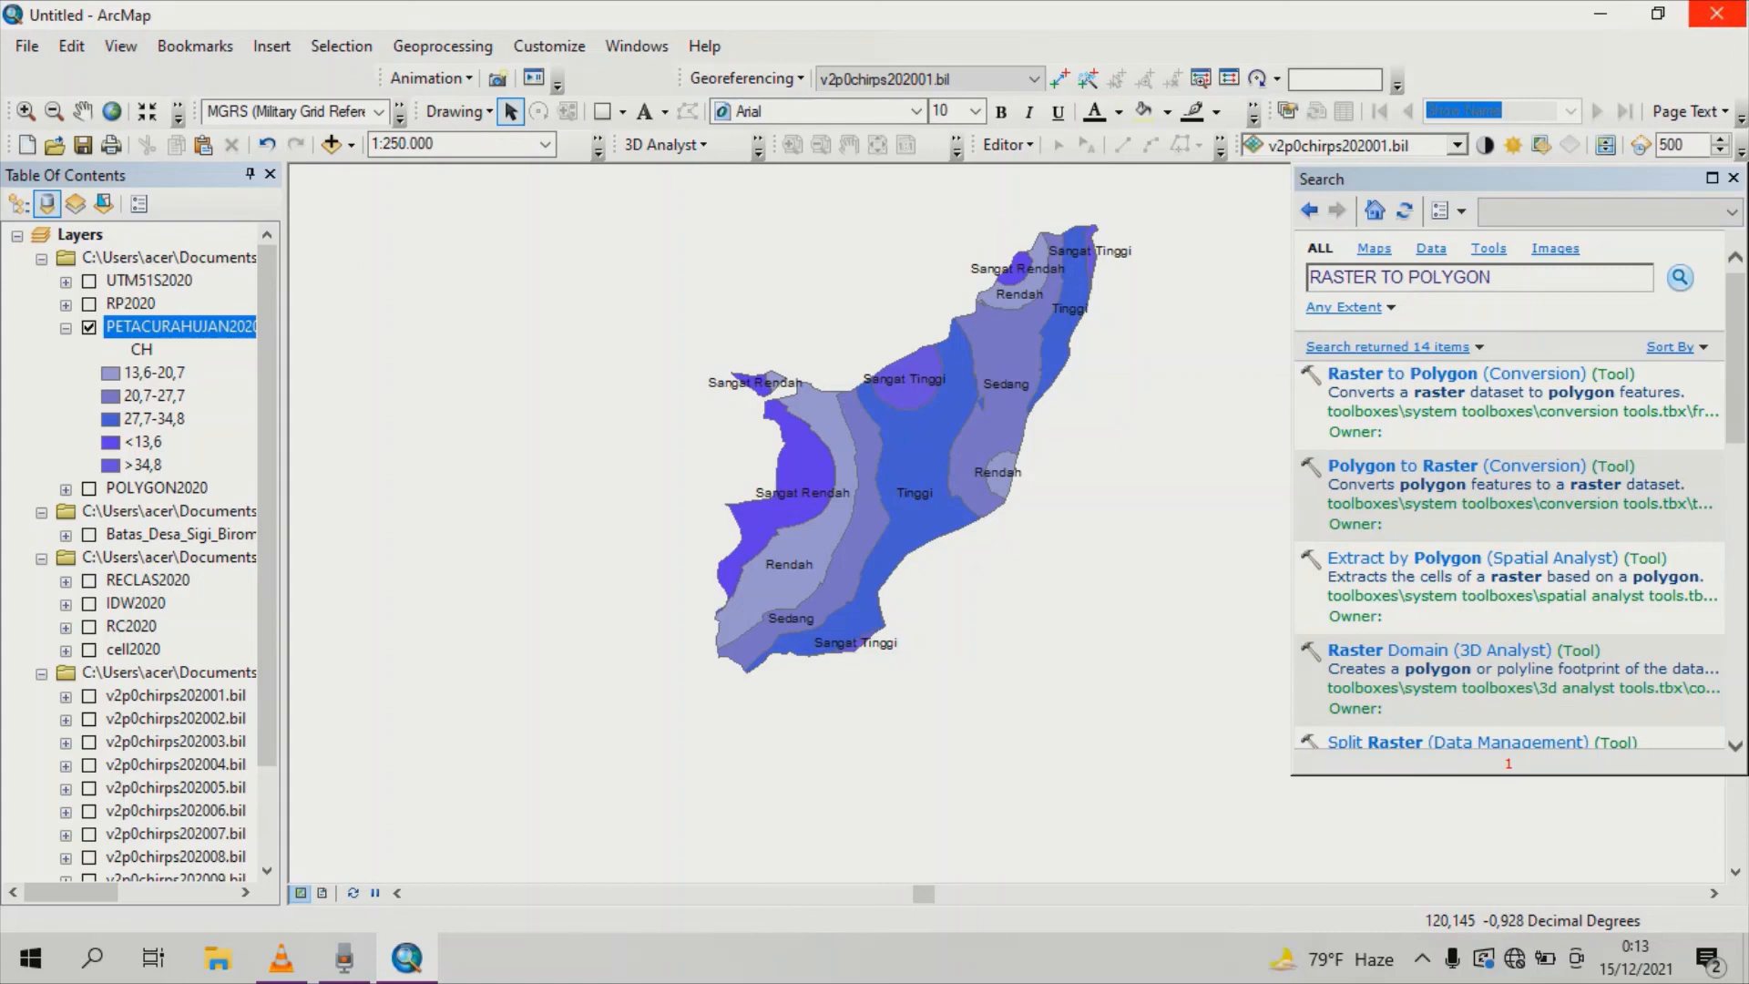
Close ArcMap, saving the map document in Saved Pictures as peta curah hujan 2020.
{"action": "left_click", "coordinate": [1716, 13]}
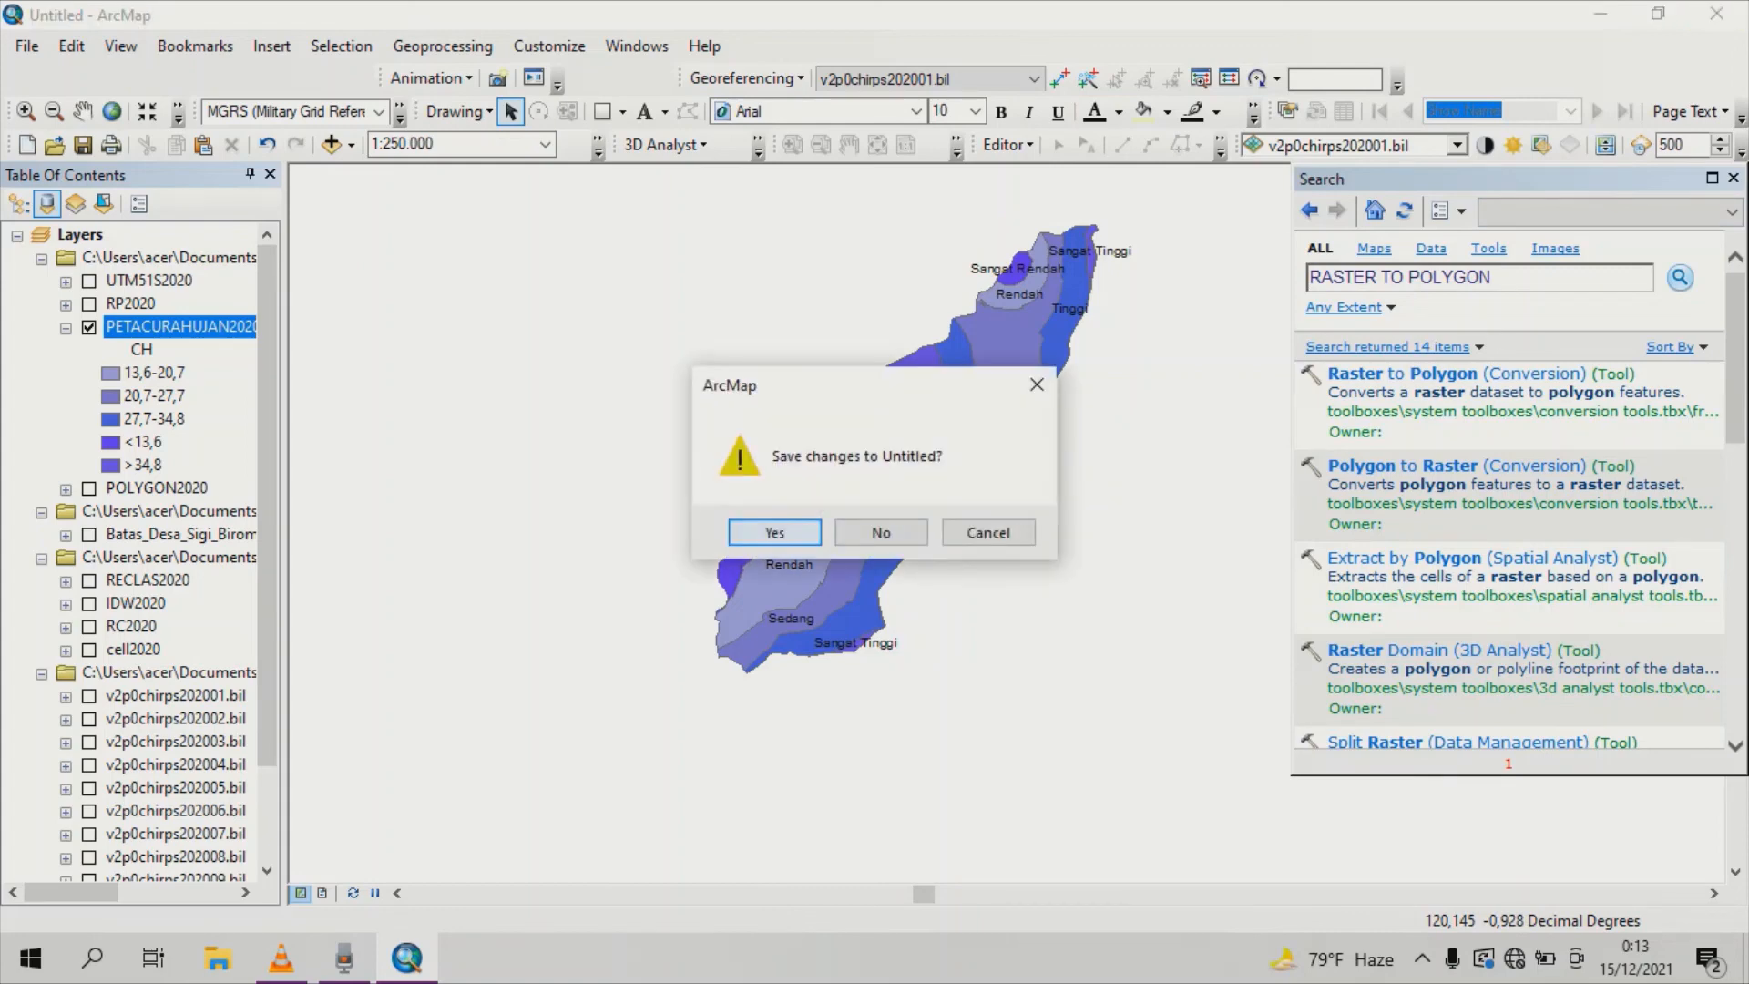
{"action": "key", "text": "Escape"}
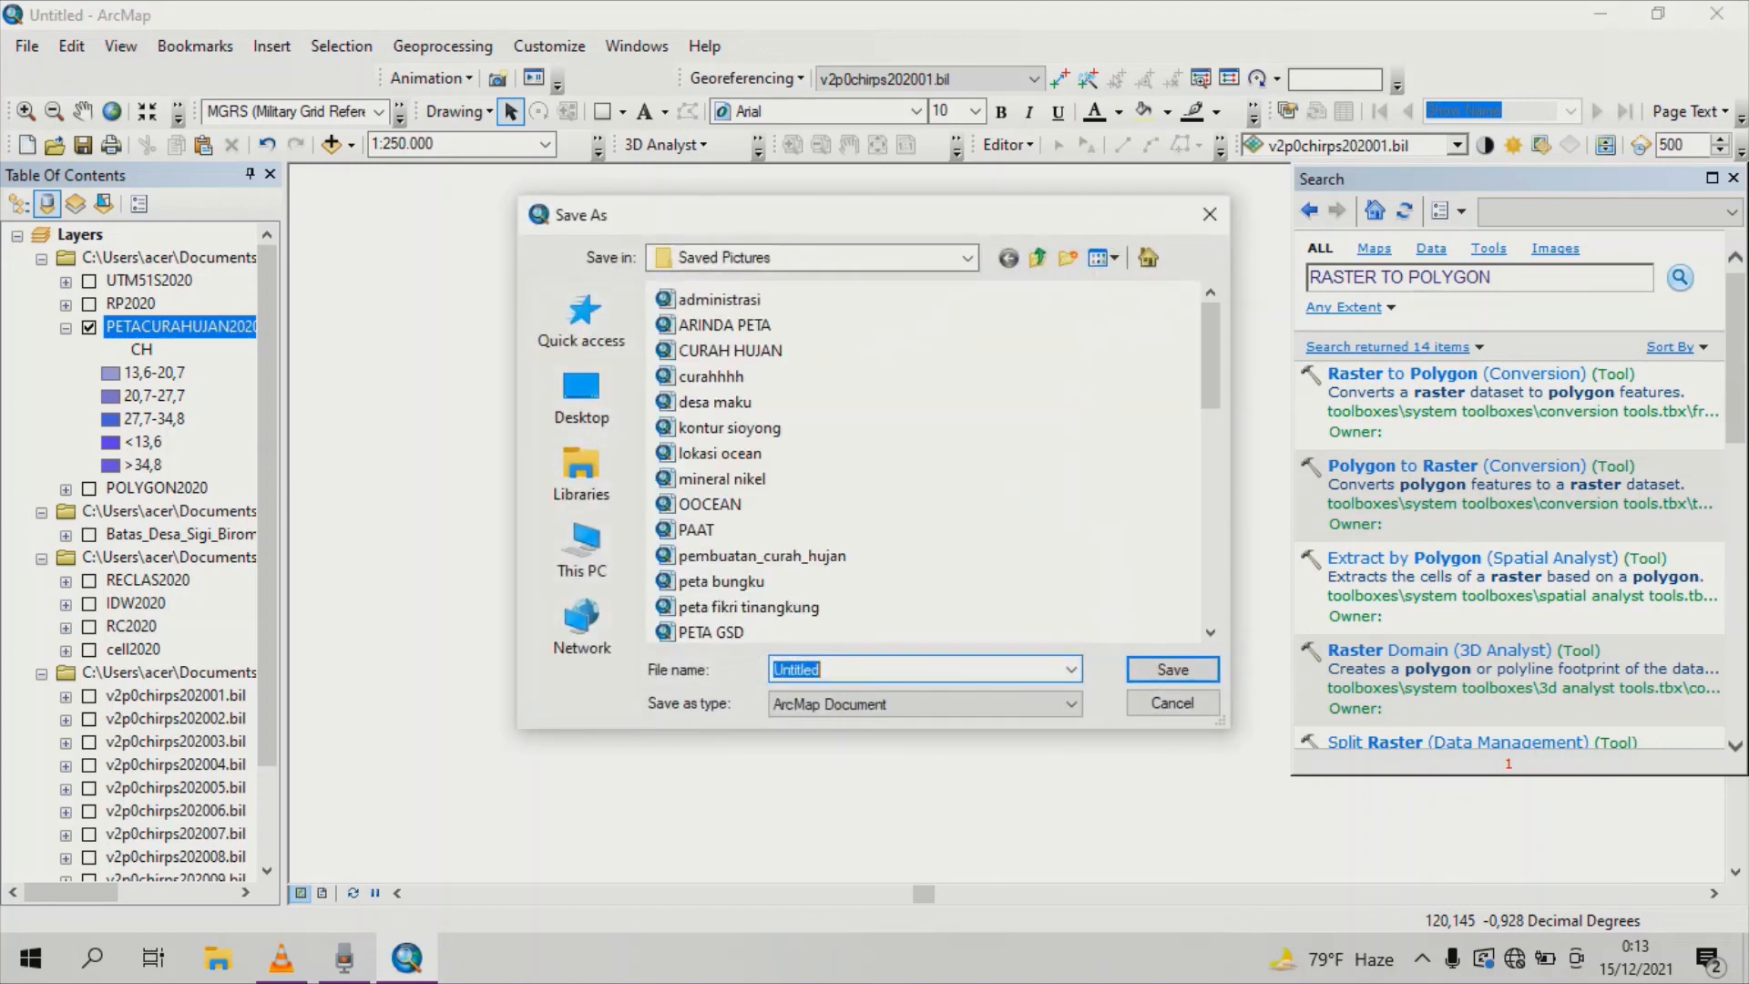
{"action": "type", "text": "peta"}
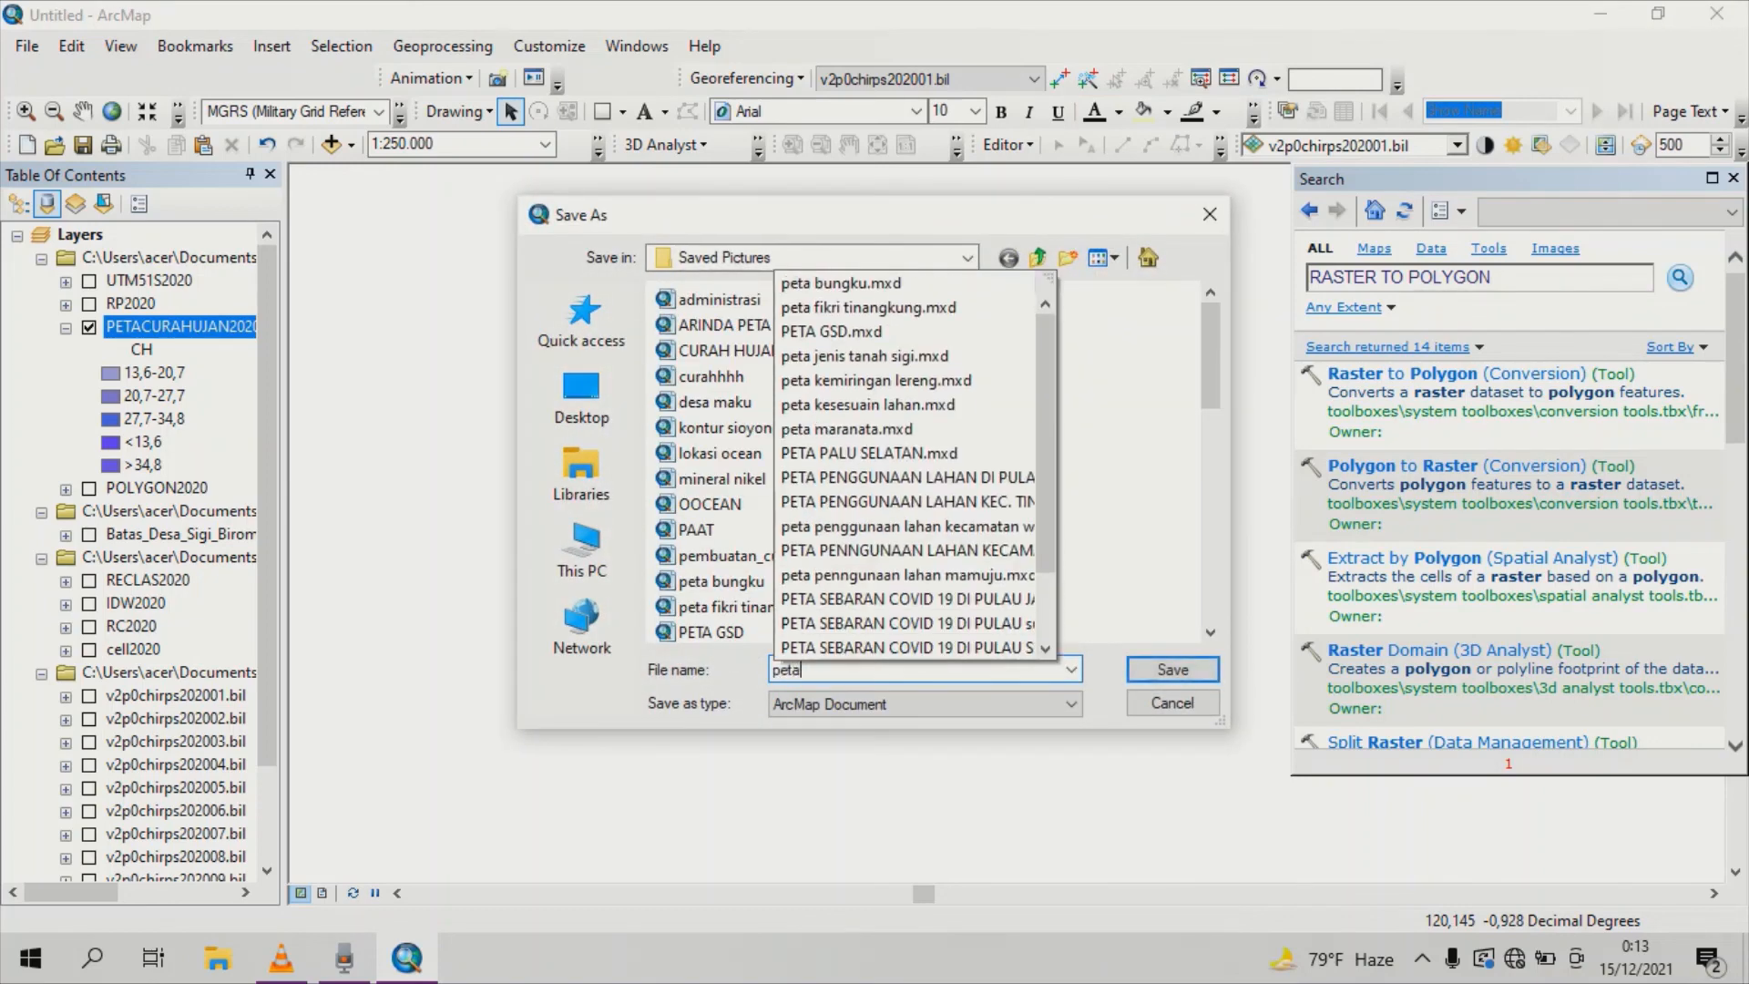
{"action": "type", "text": " curah"}
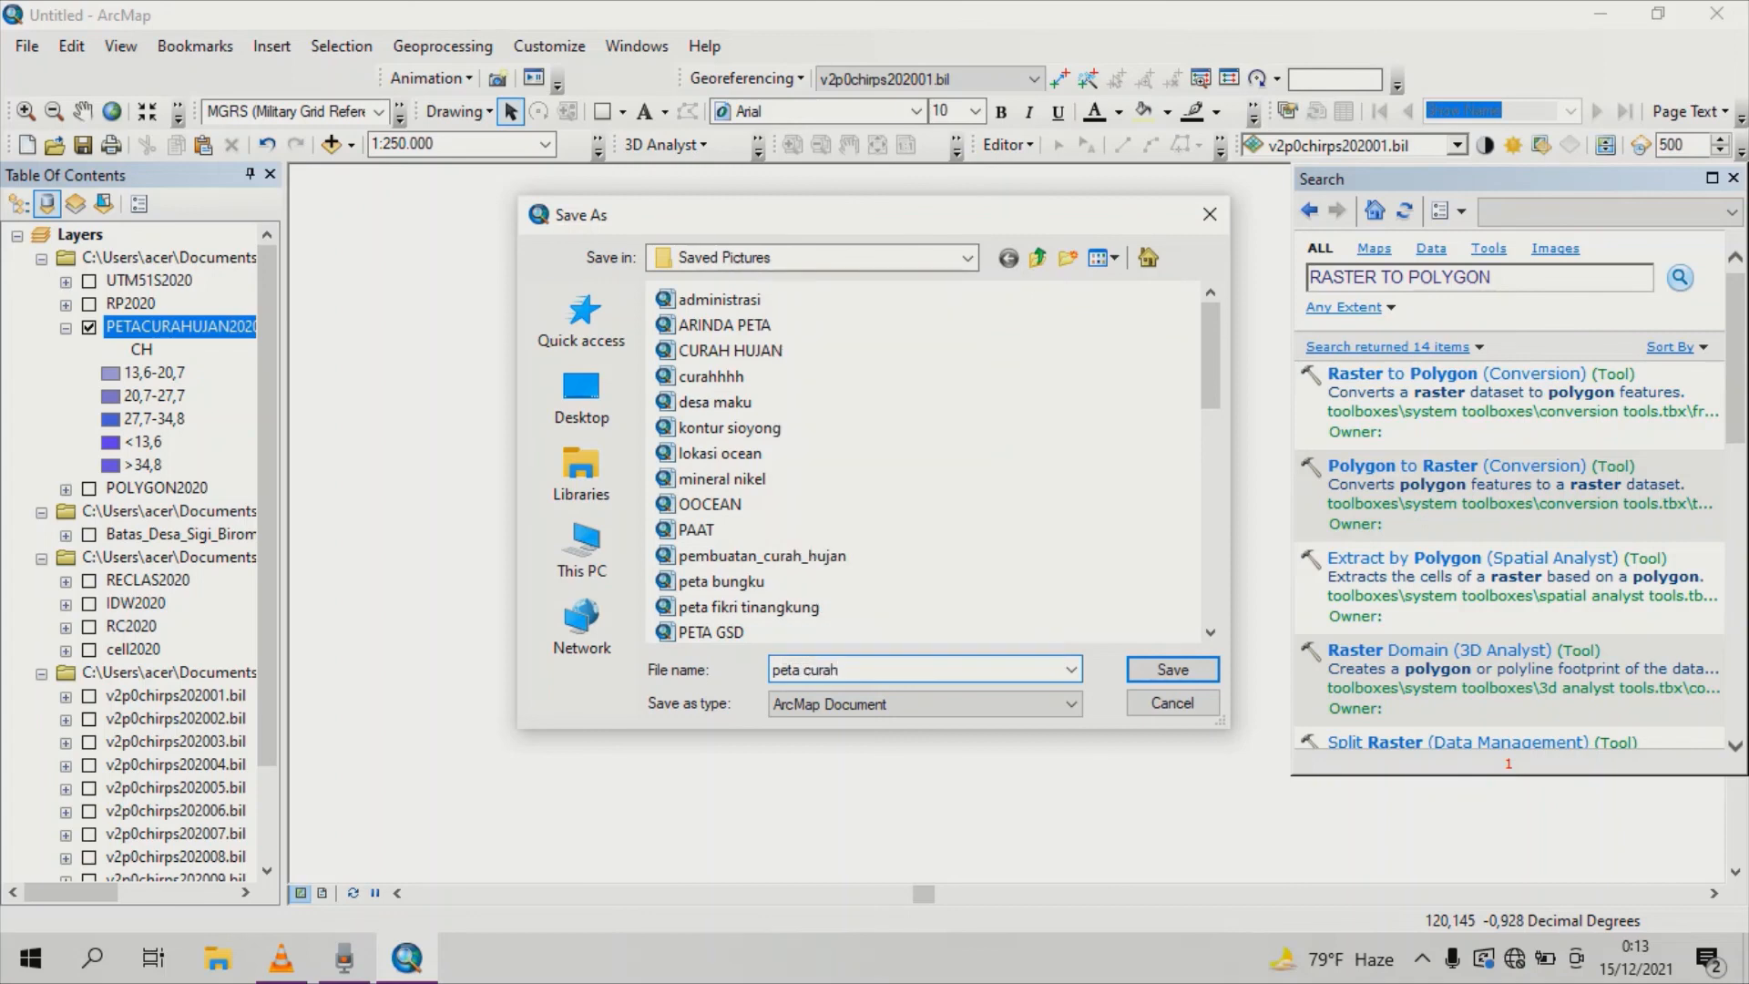
{"action": "type", "text": " hujan 2020."}
{"action": "key", "text": "Return"}
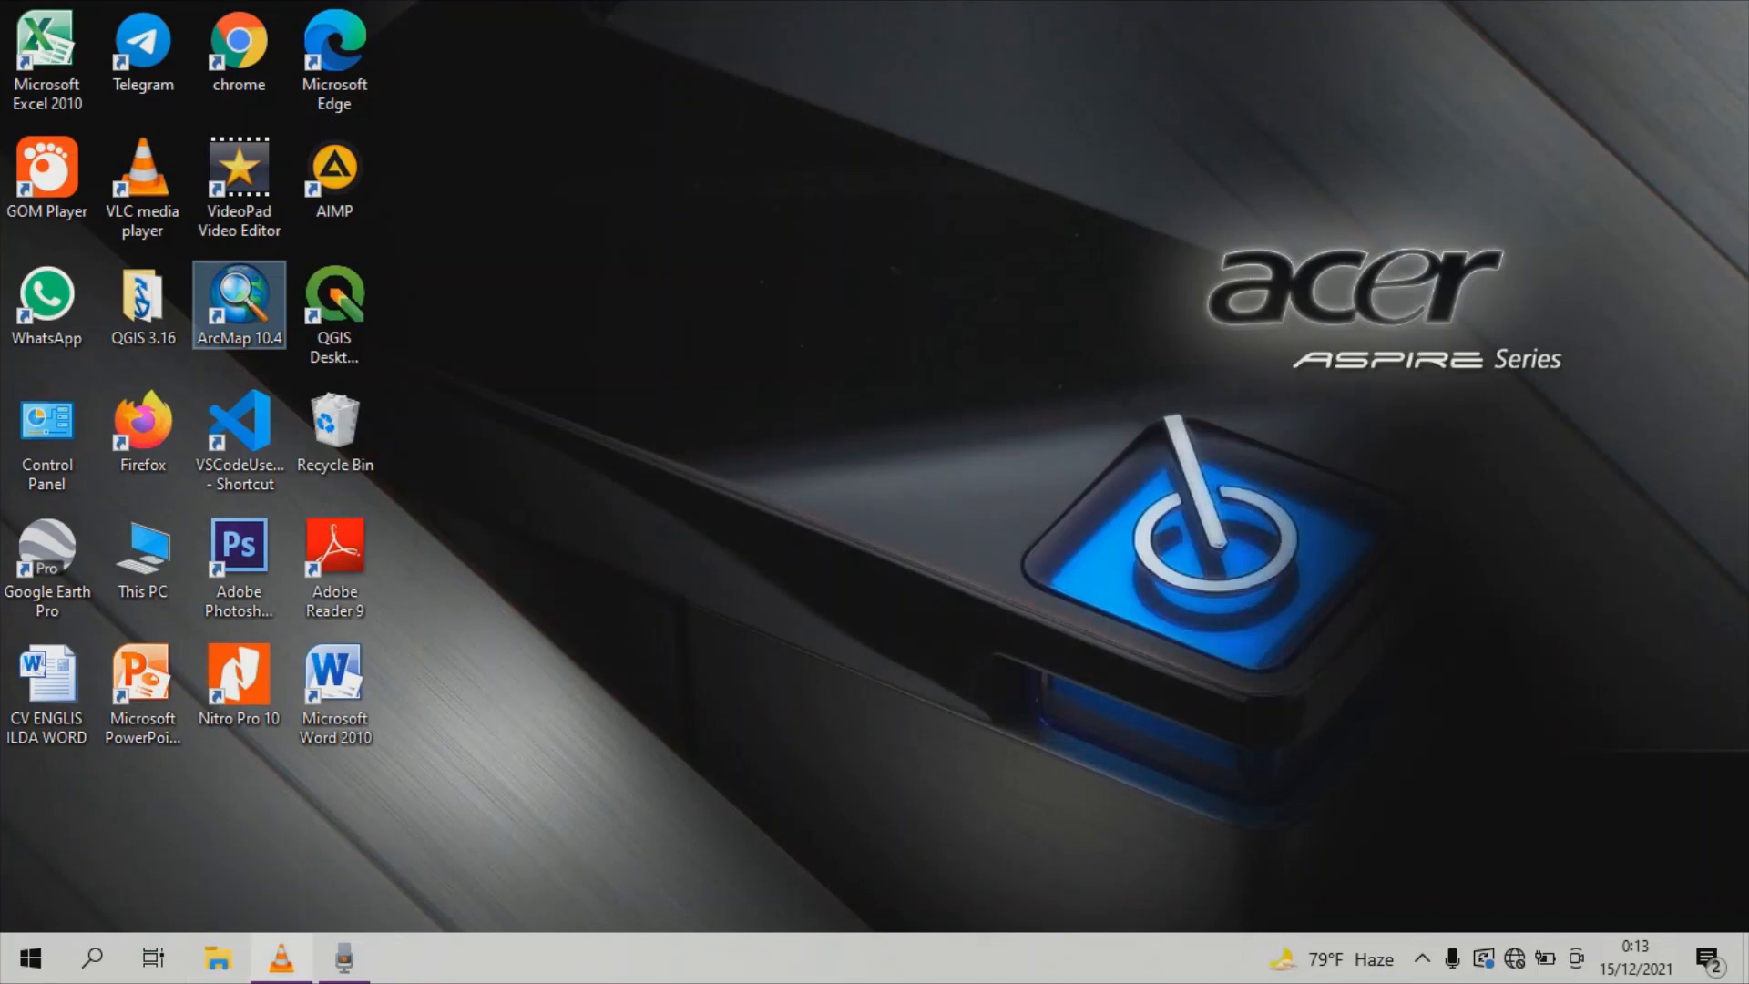
{"action": "left_click", "coordinate": [282, 958]}
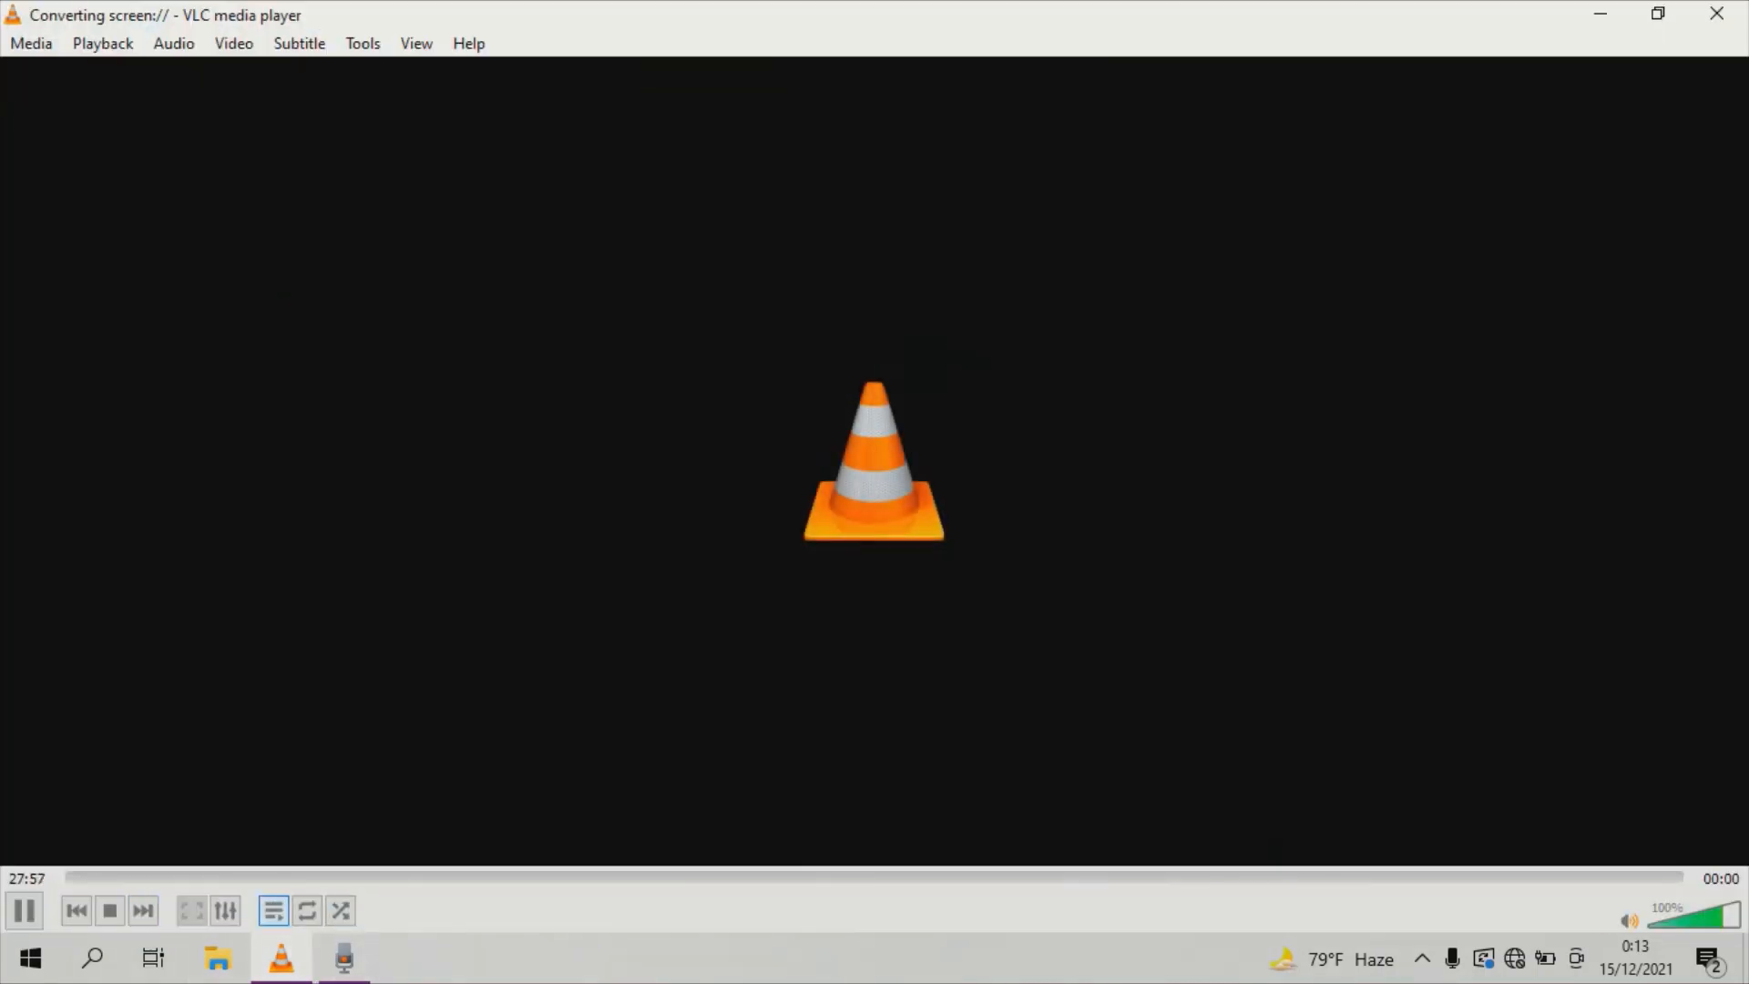